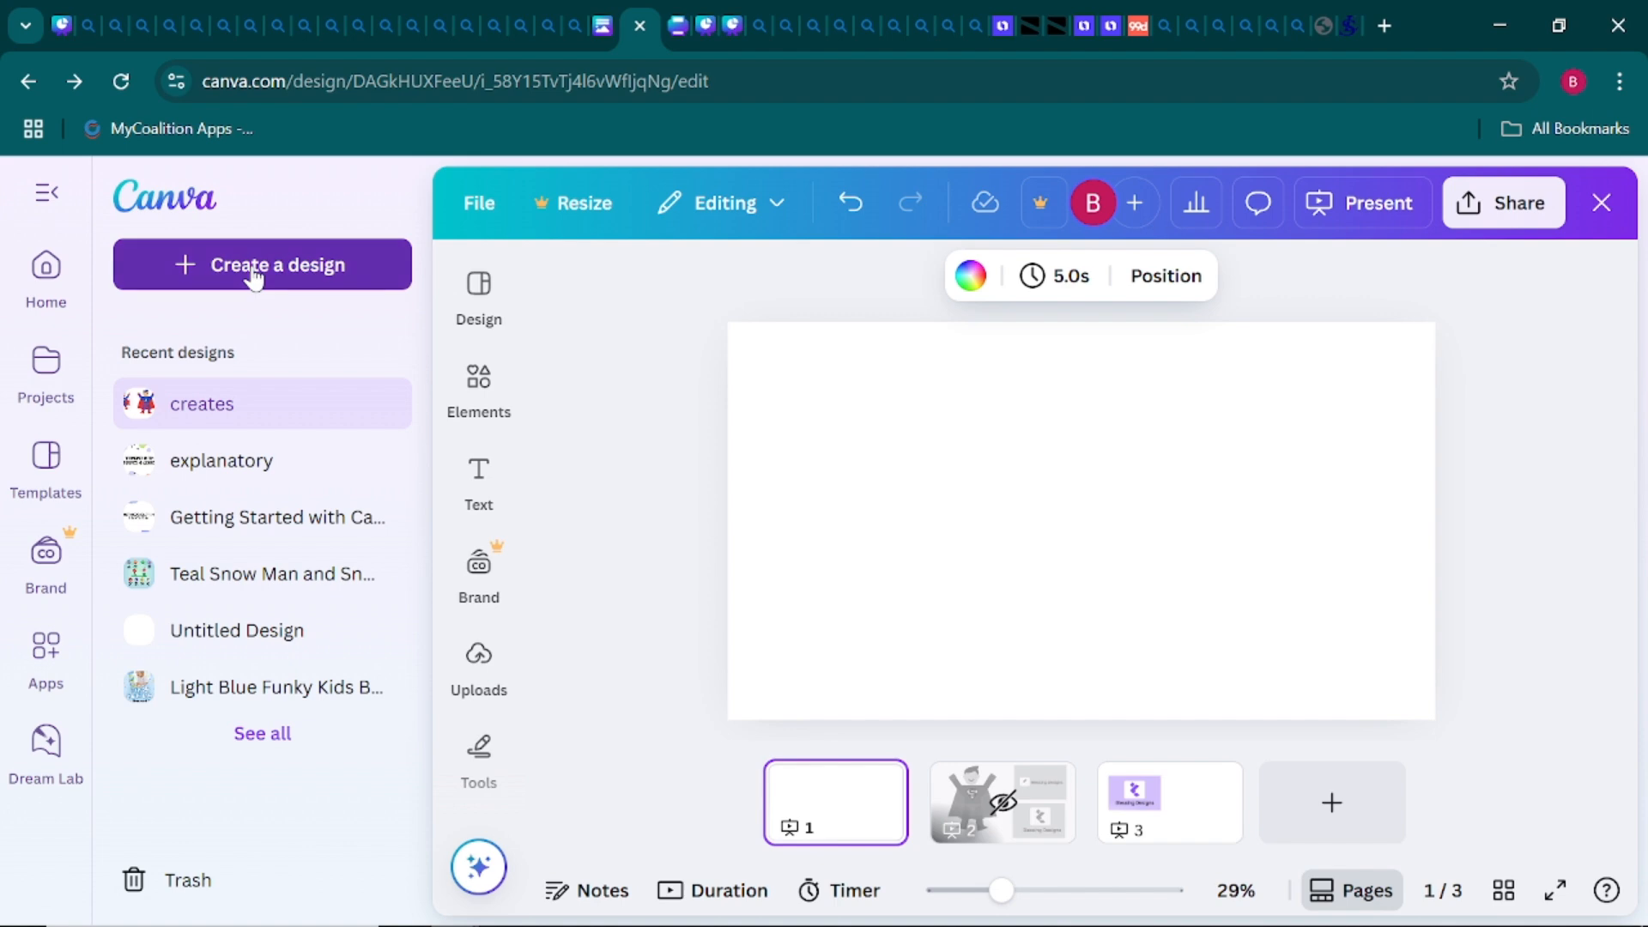
Look at the list of new design types, dismiss it, and collapse the main menu with the recent designs
click(254, 277)
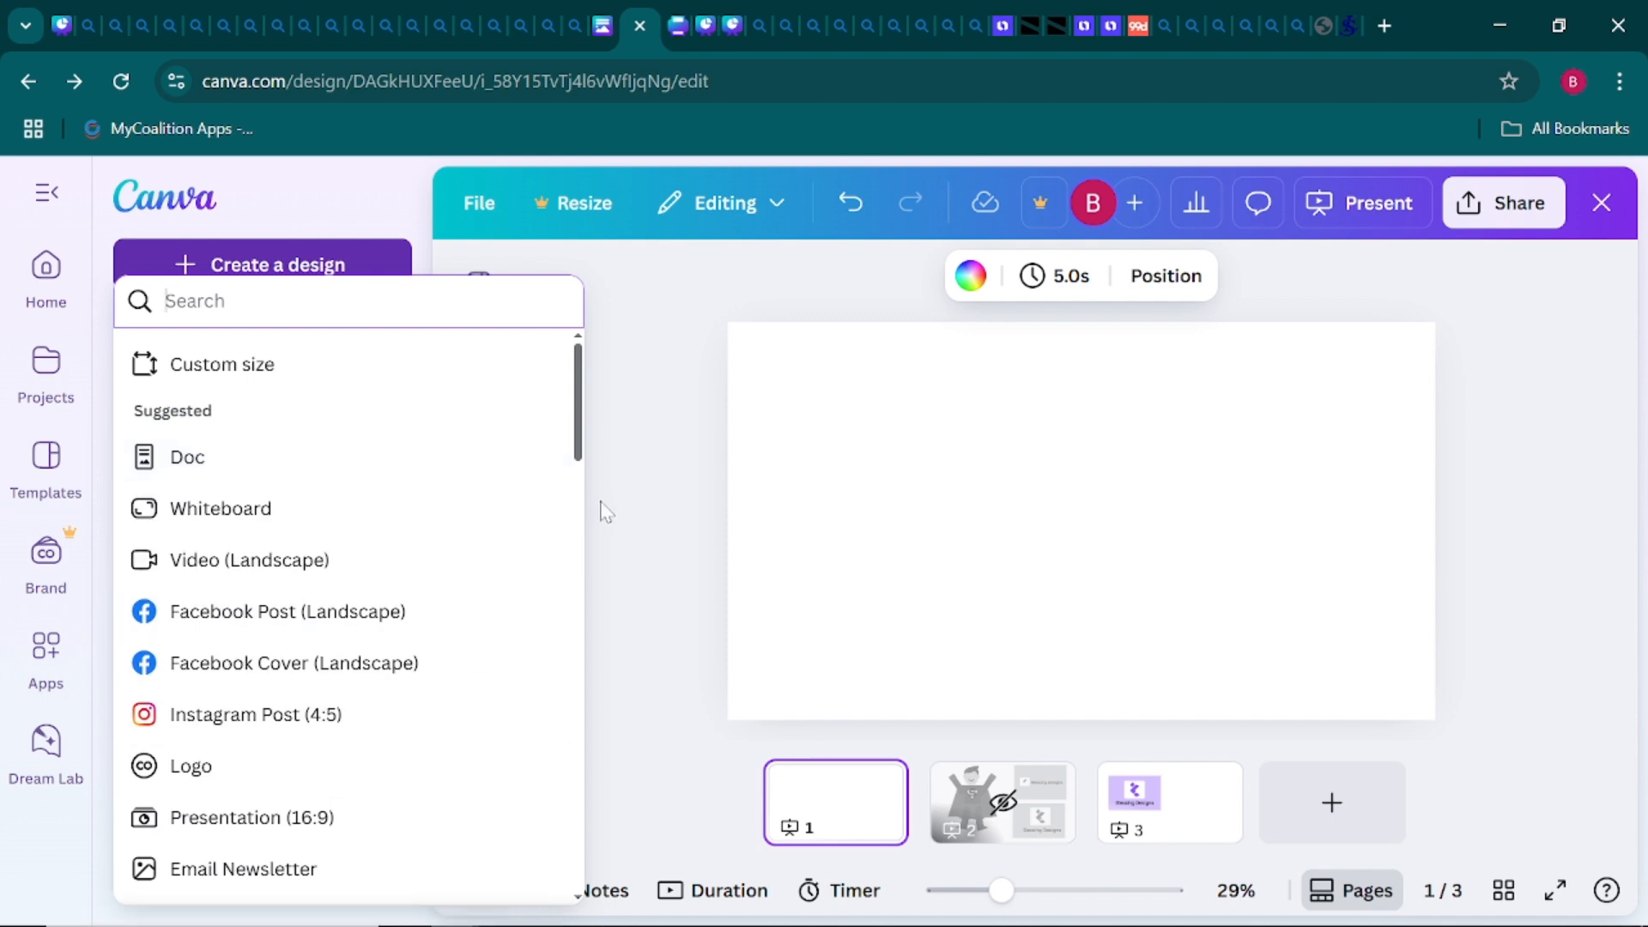
click(652, 491)
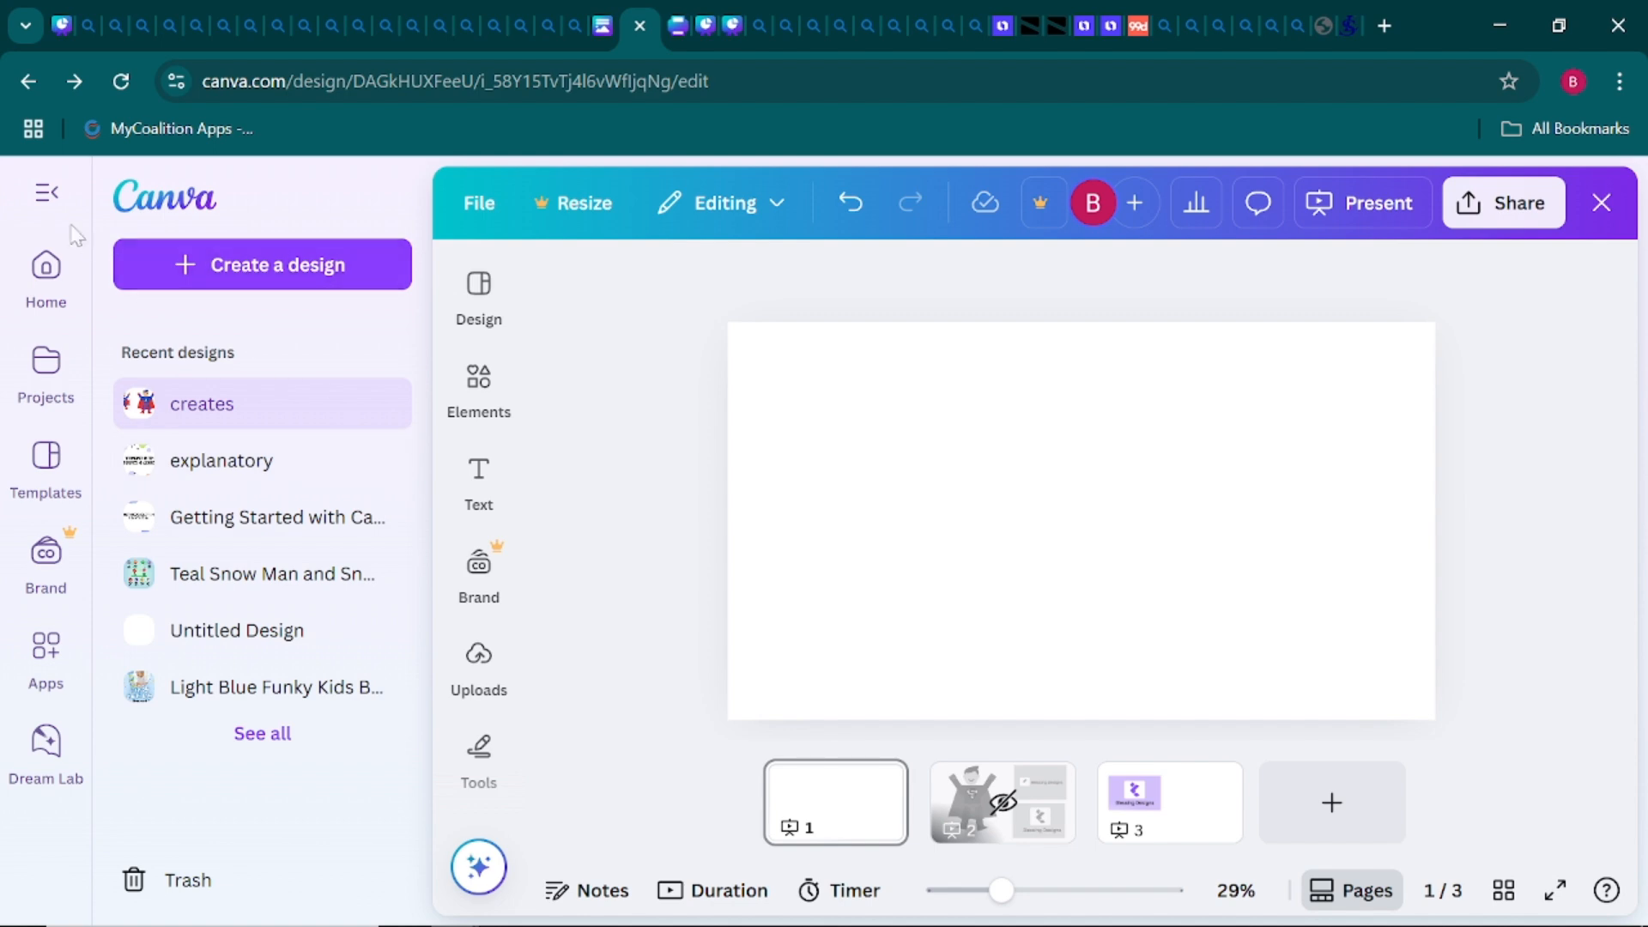
click(50, 208)
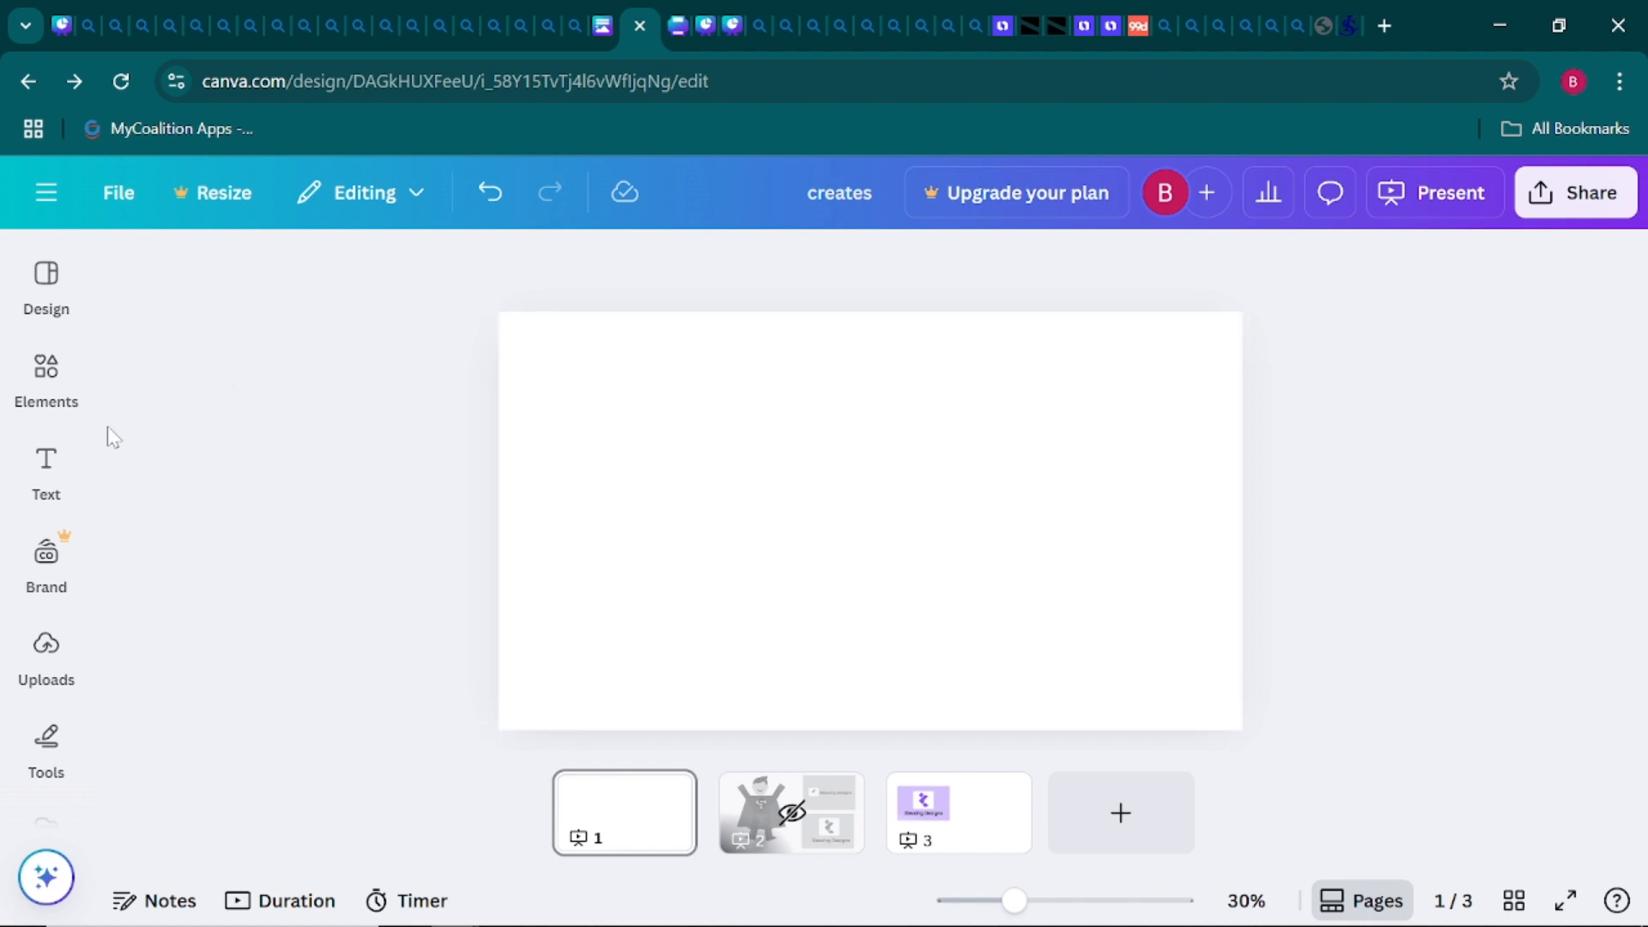
Add a circle shape to the blank first page
click(40, 751)
scroll(17, 592, down, 2)
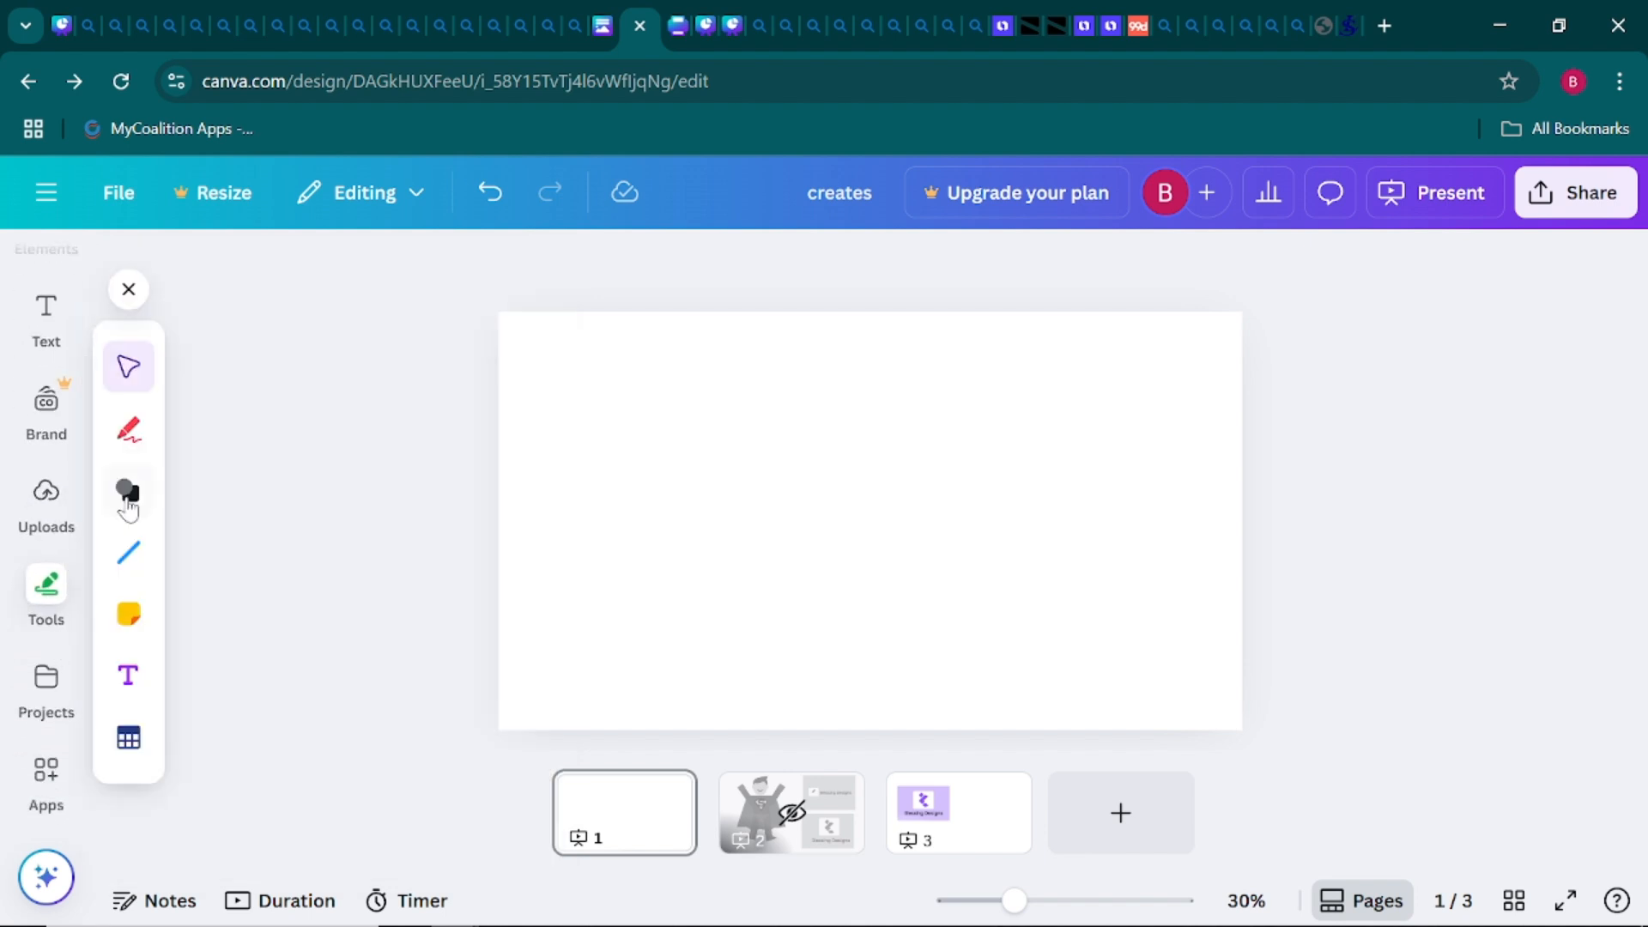
click(129, 506)
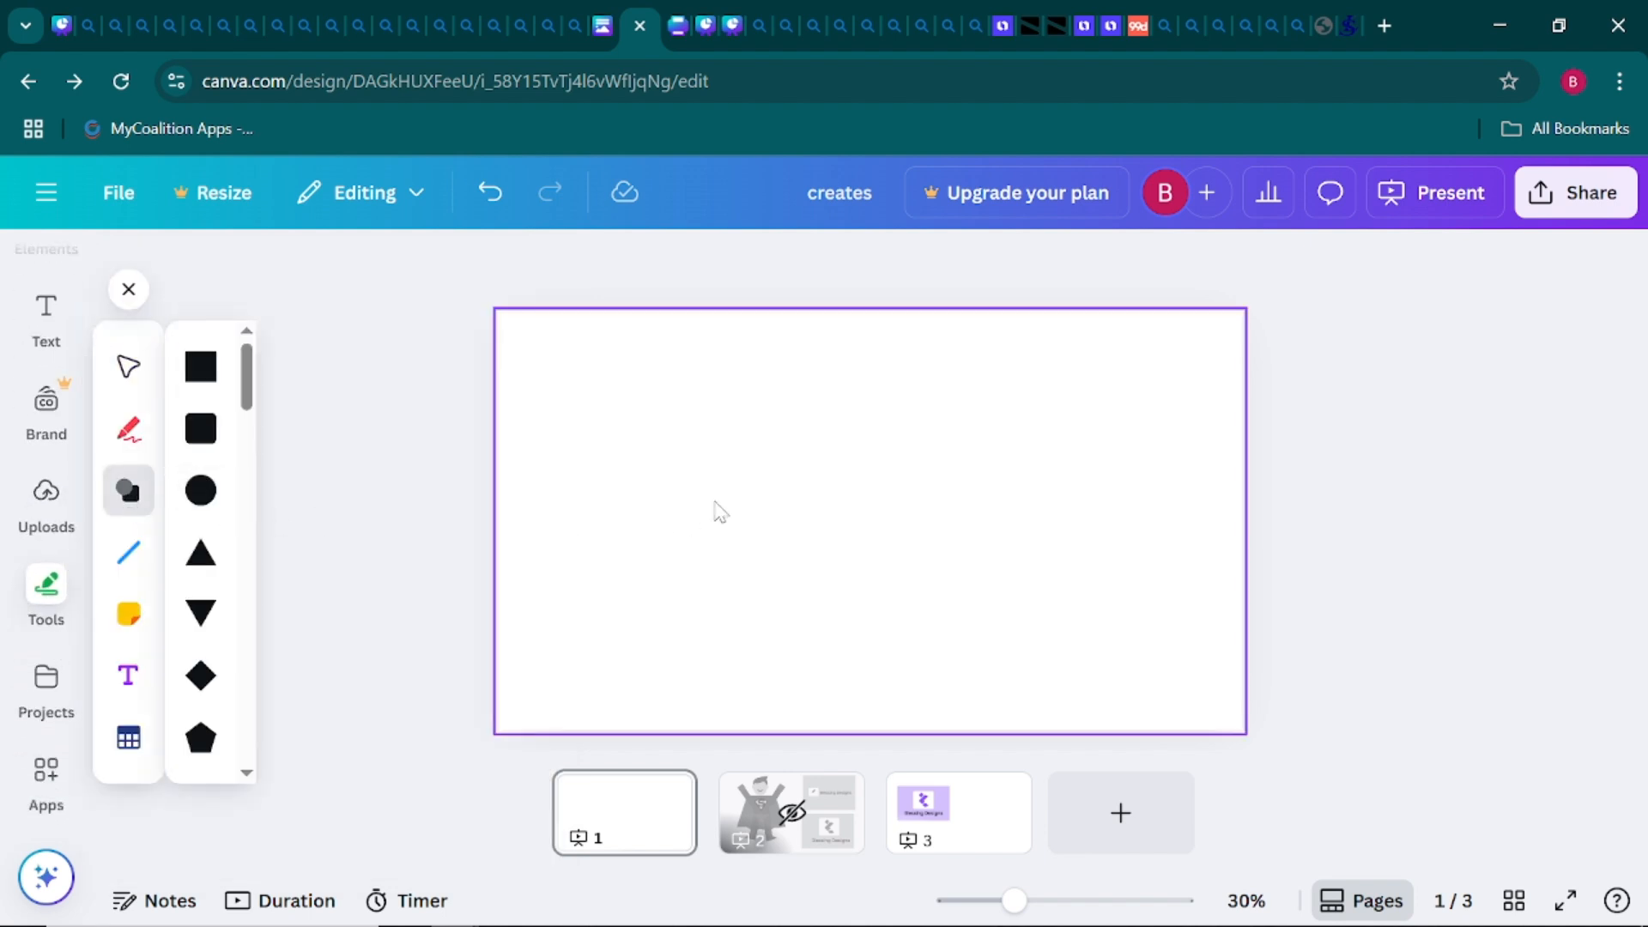
click(205, 493)
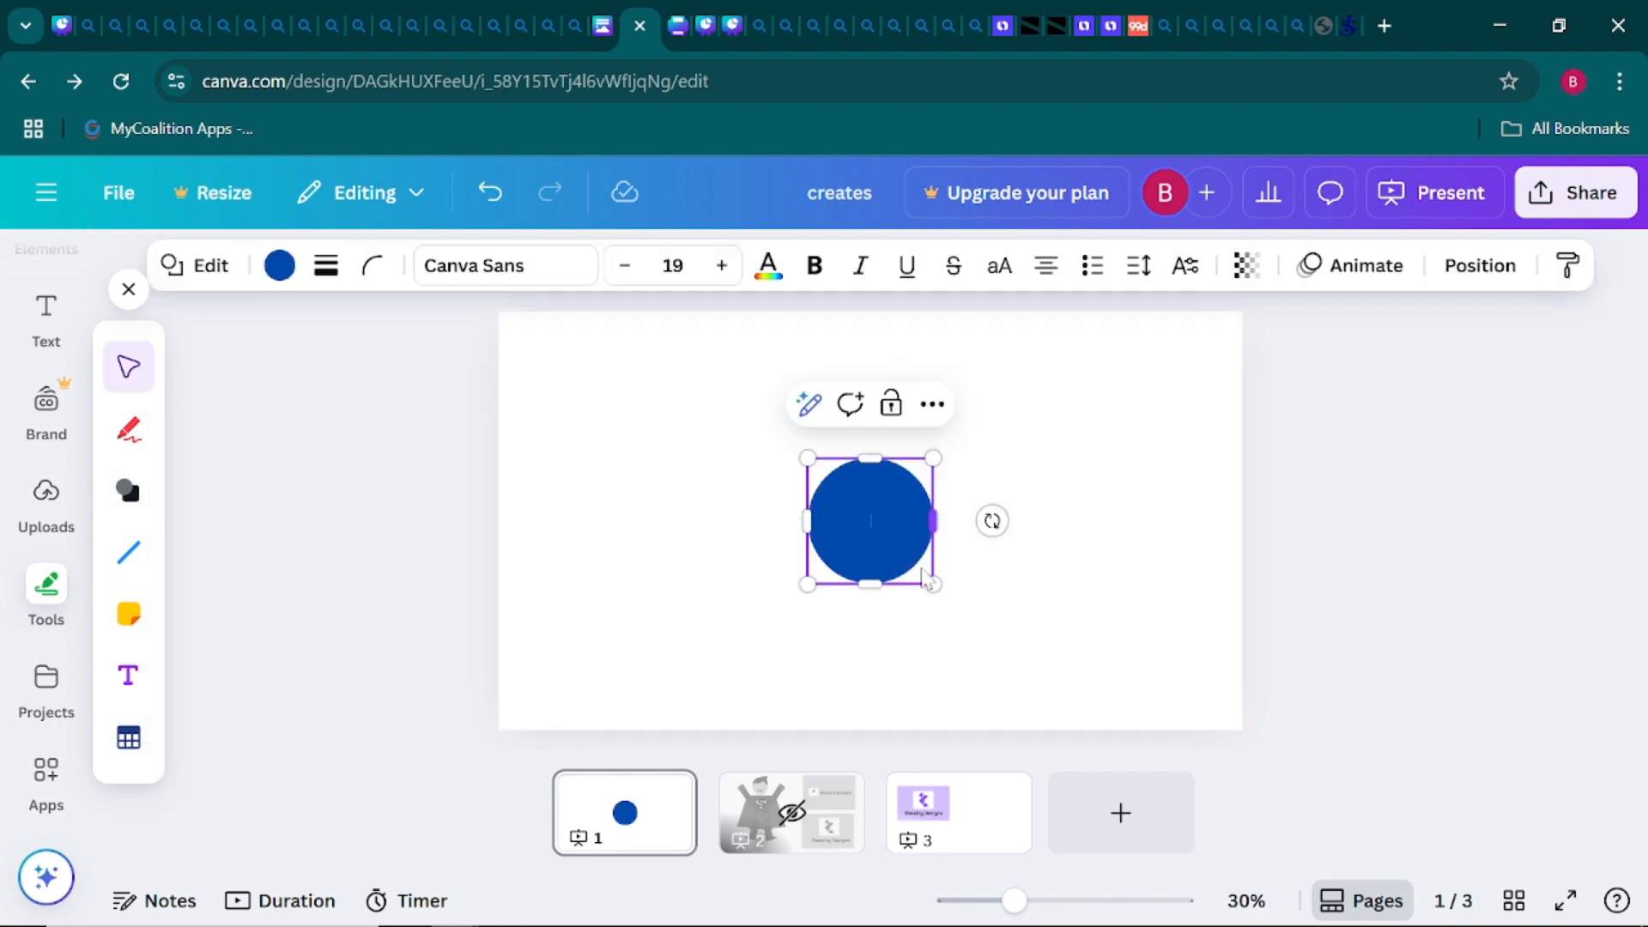
Shrink the circle into a slightly tall oval and place it centered near the top of the page as a head
drag(933, 587, 897, 398)
click(919, 485)
click(865, 461)
drag(857, 464, 873, 409)
click(968, 453)
click(870, 425)
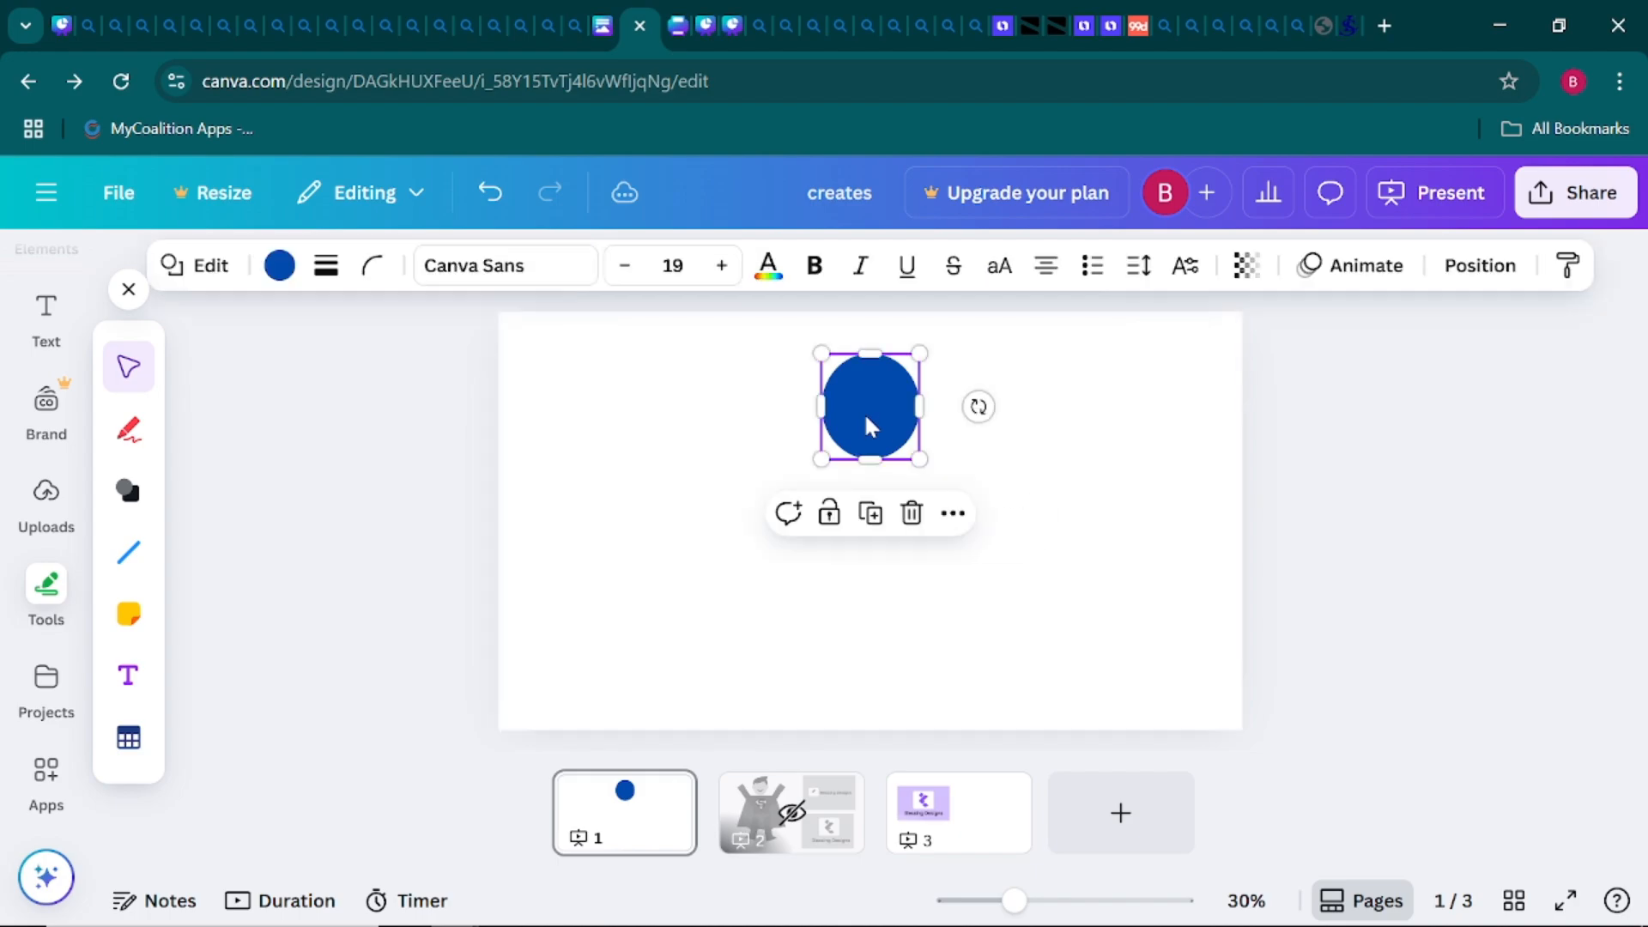
Color the head circle with the peach document color and close the color options
click(280, 265)
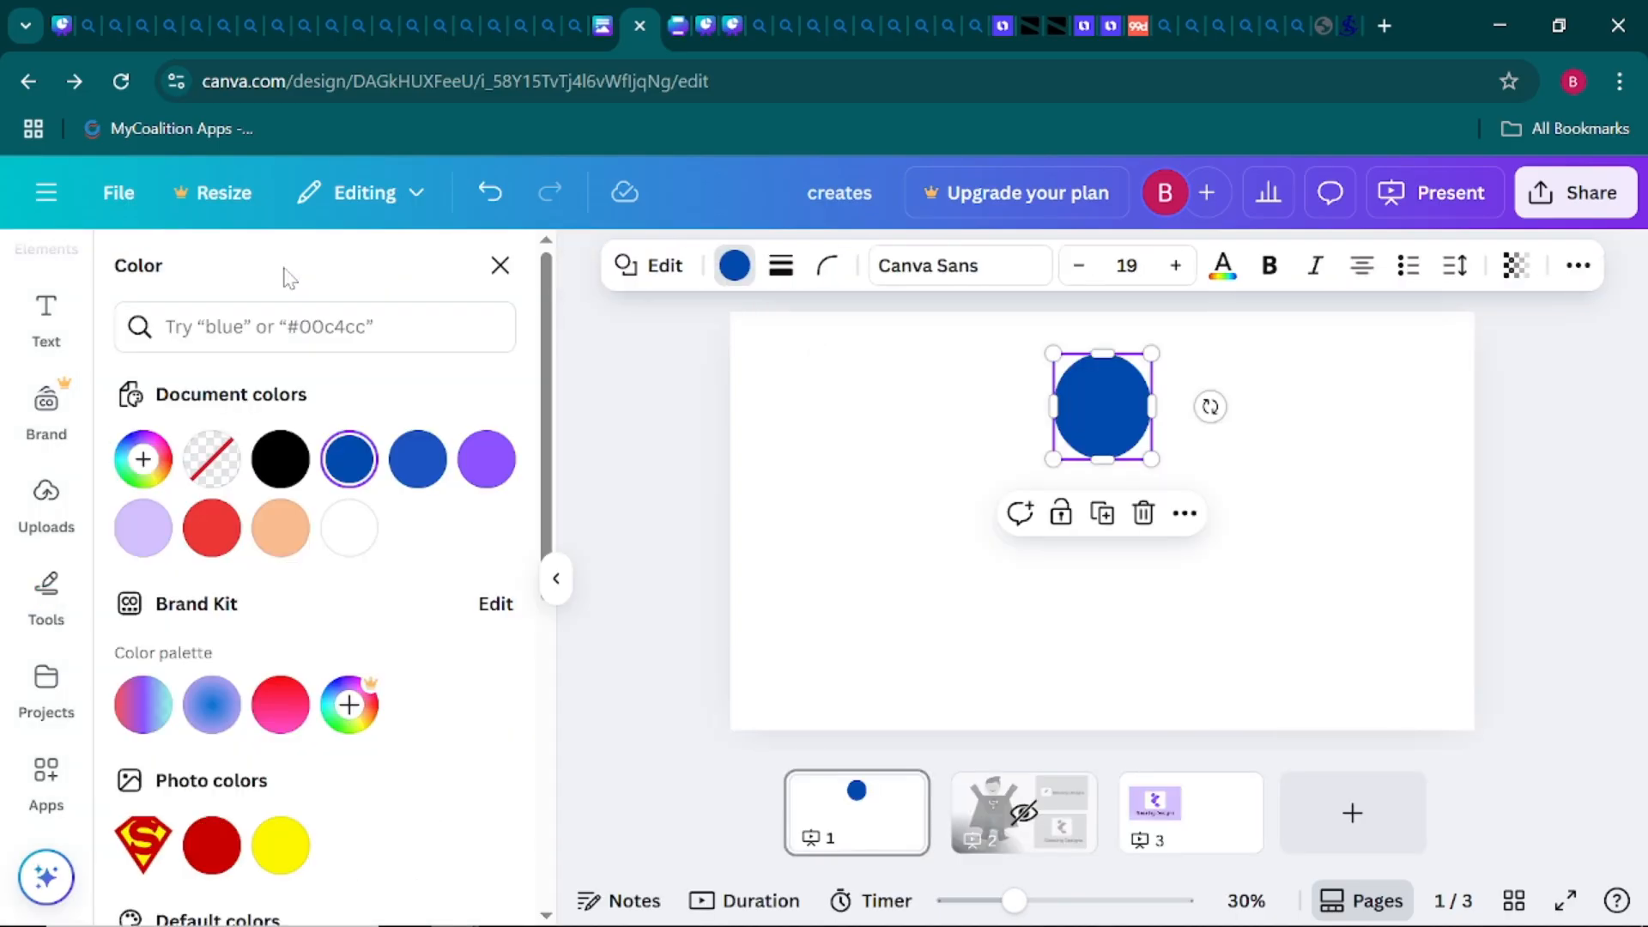
click(277, 544)
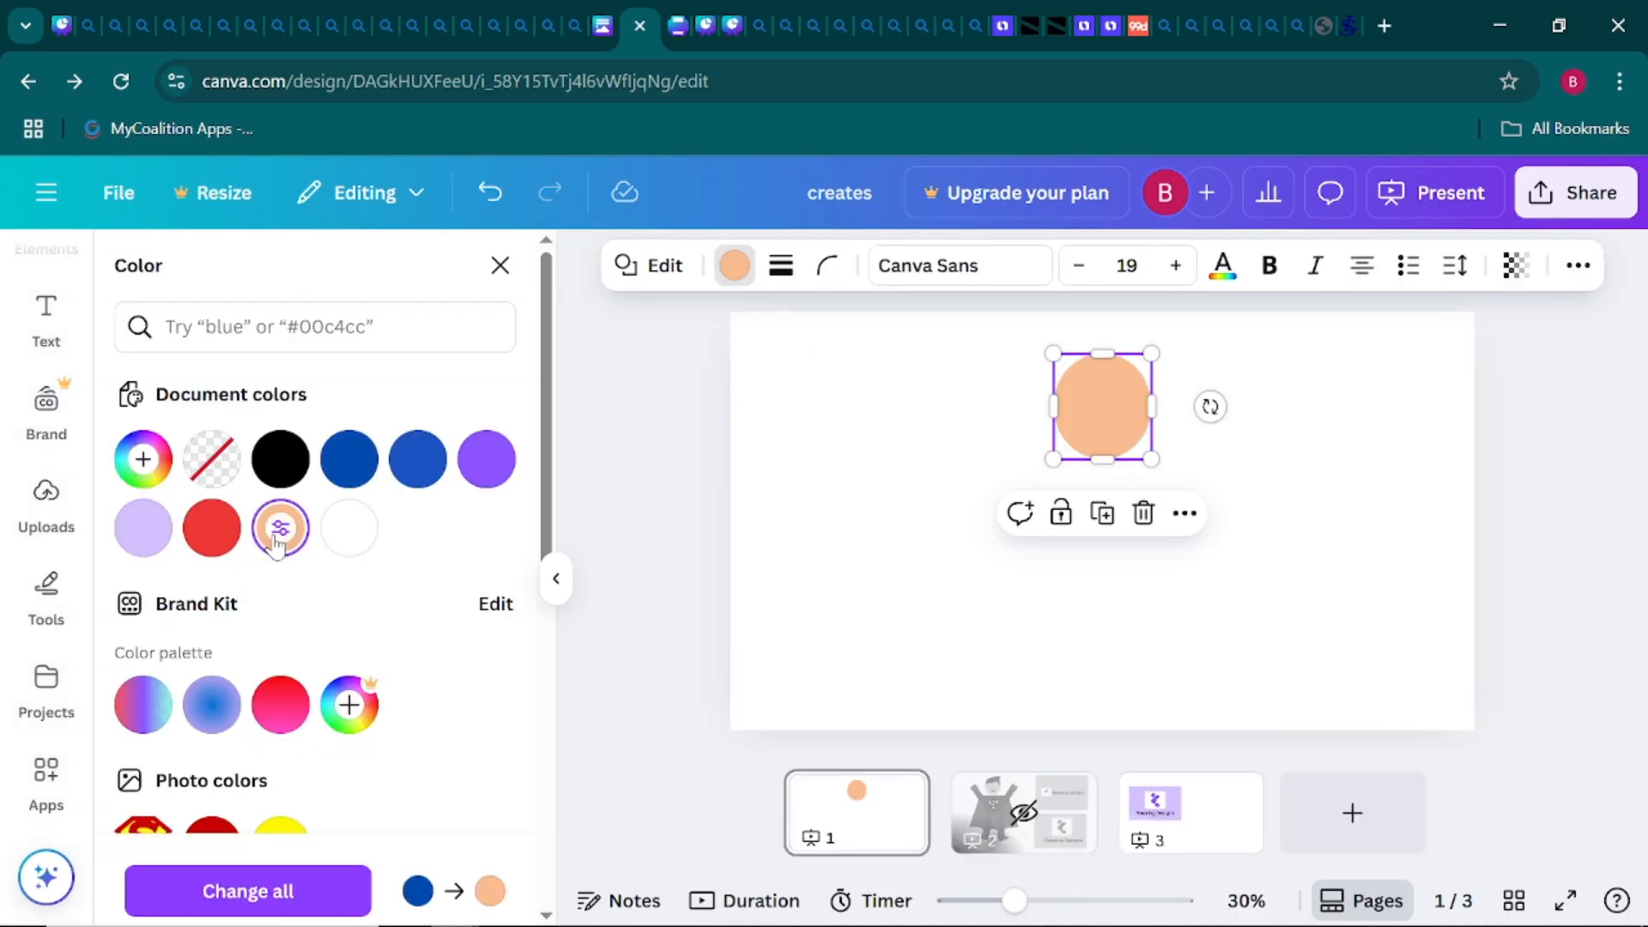
click(858, 504)
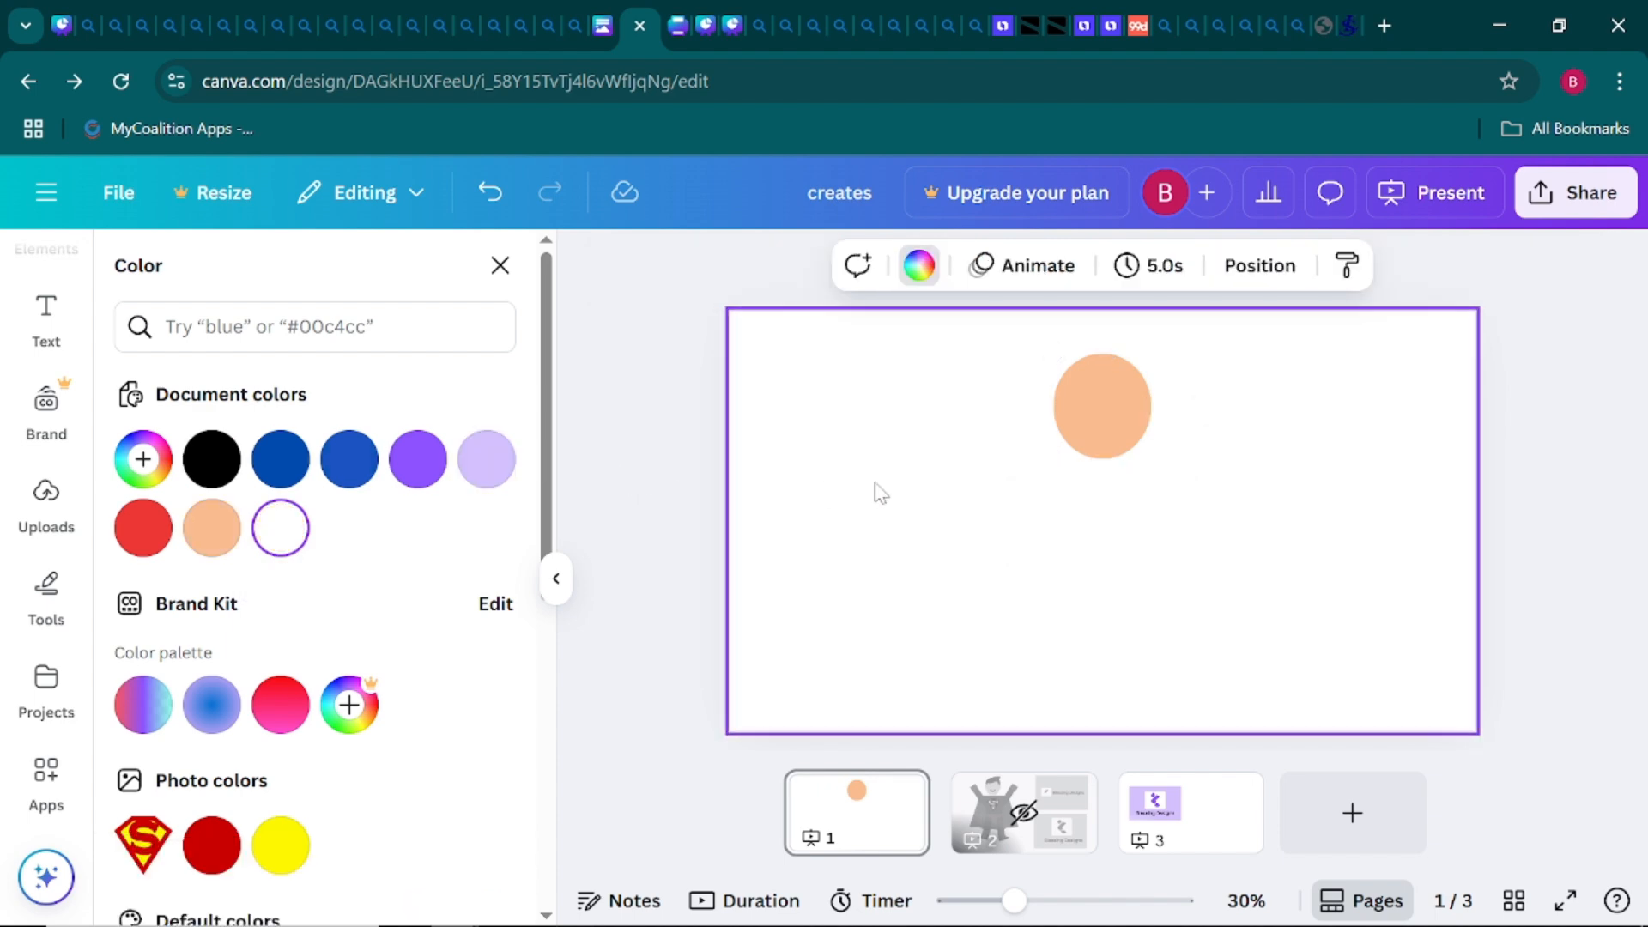
click(556, 578)
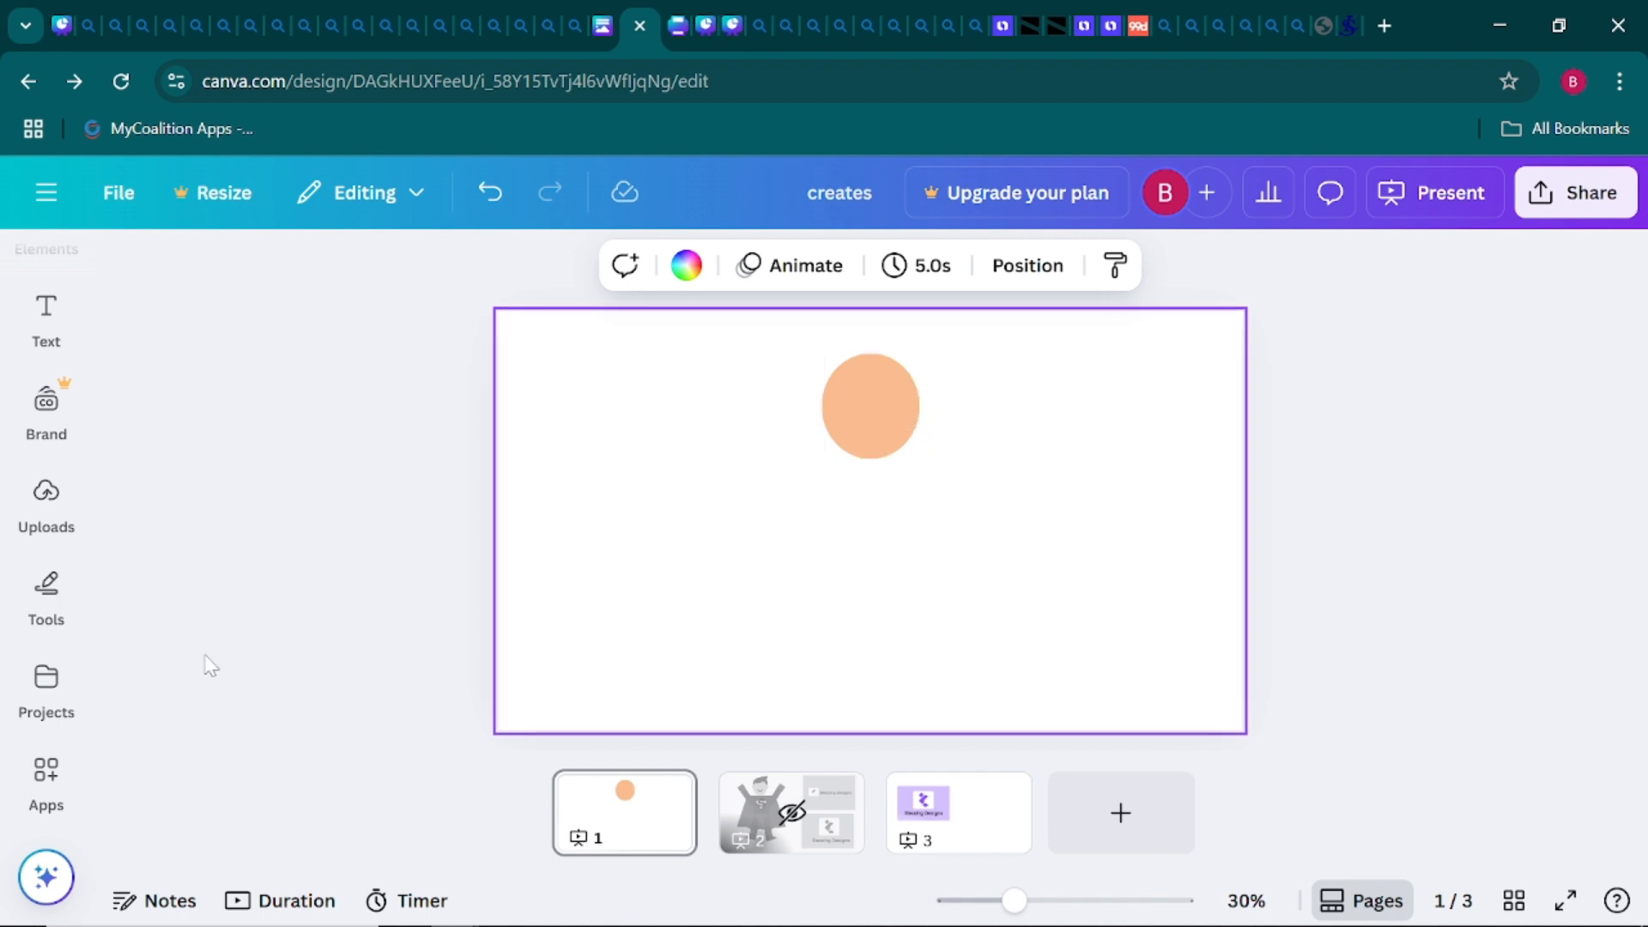
Add a second circle below the head and shrink it to a small dot
click(50, 613)
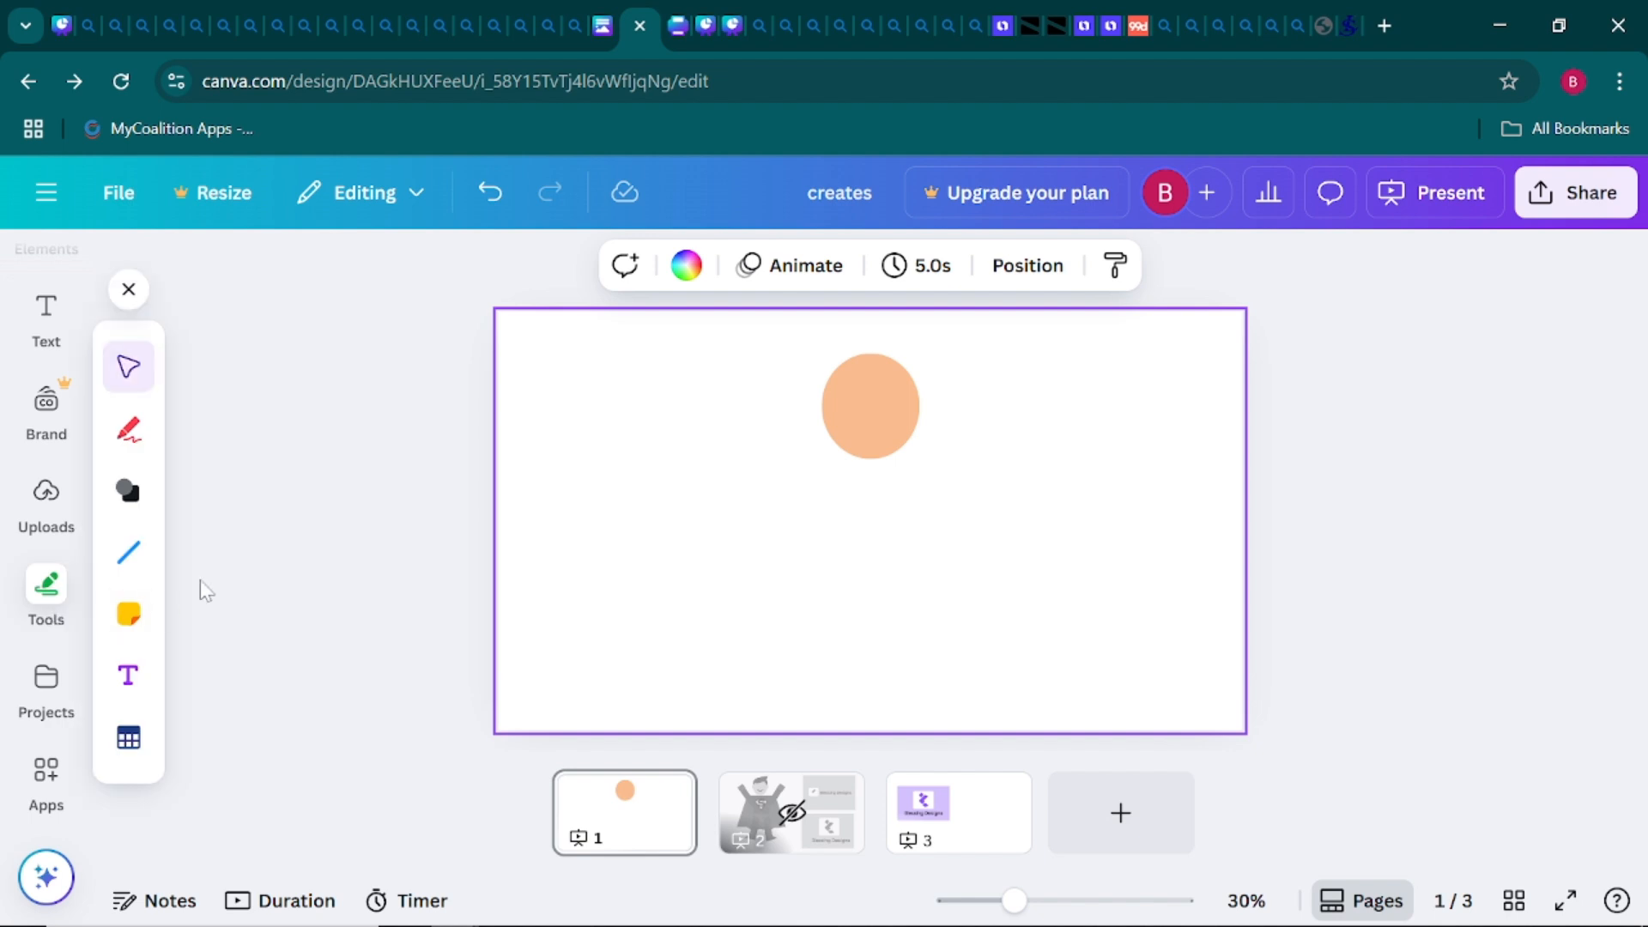
click(126, 502)
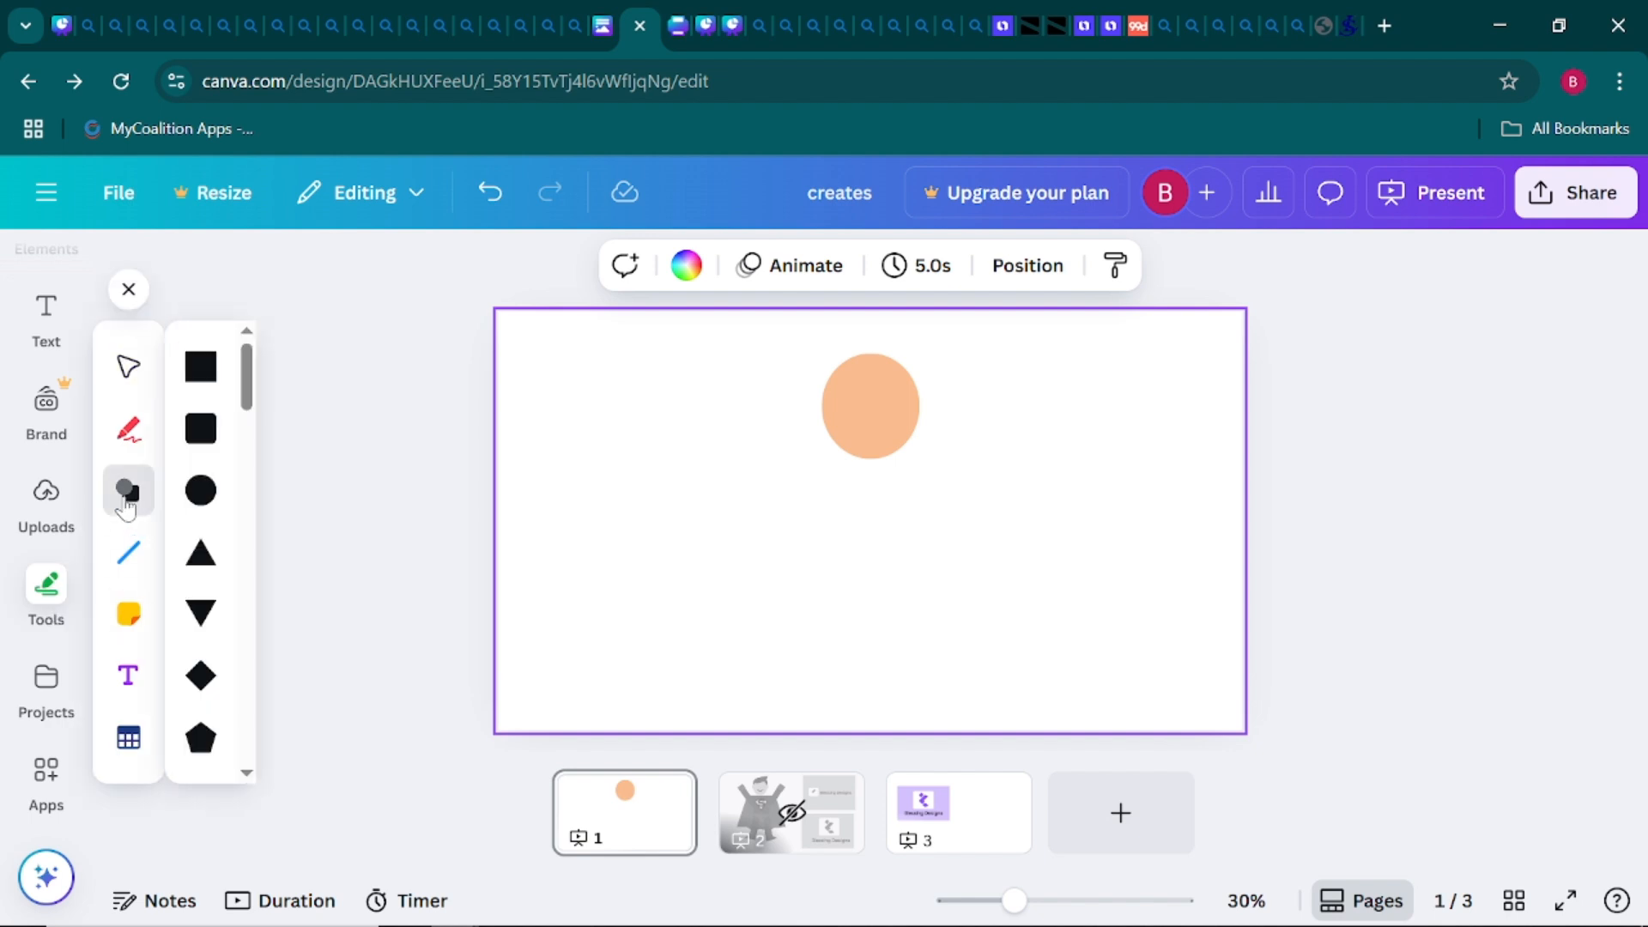
click(212, 504)
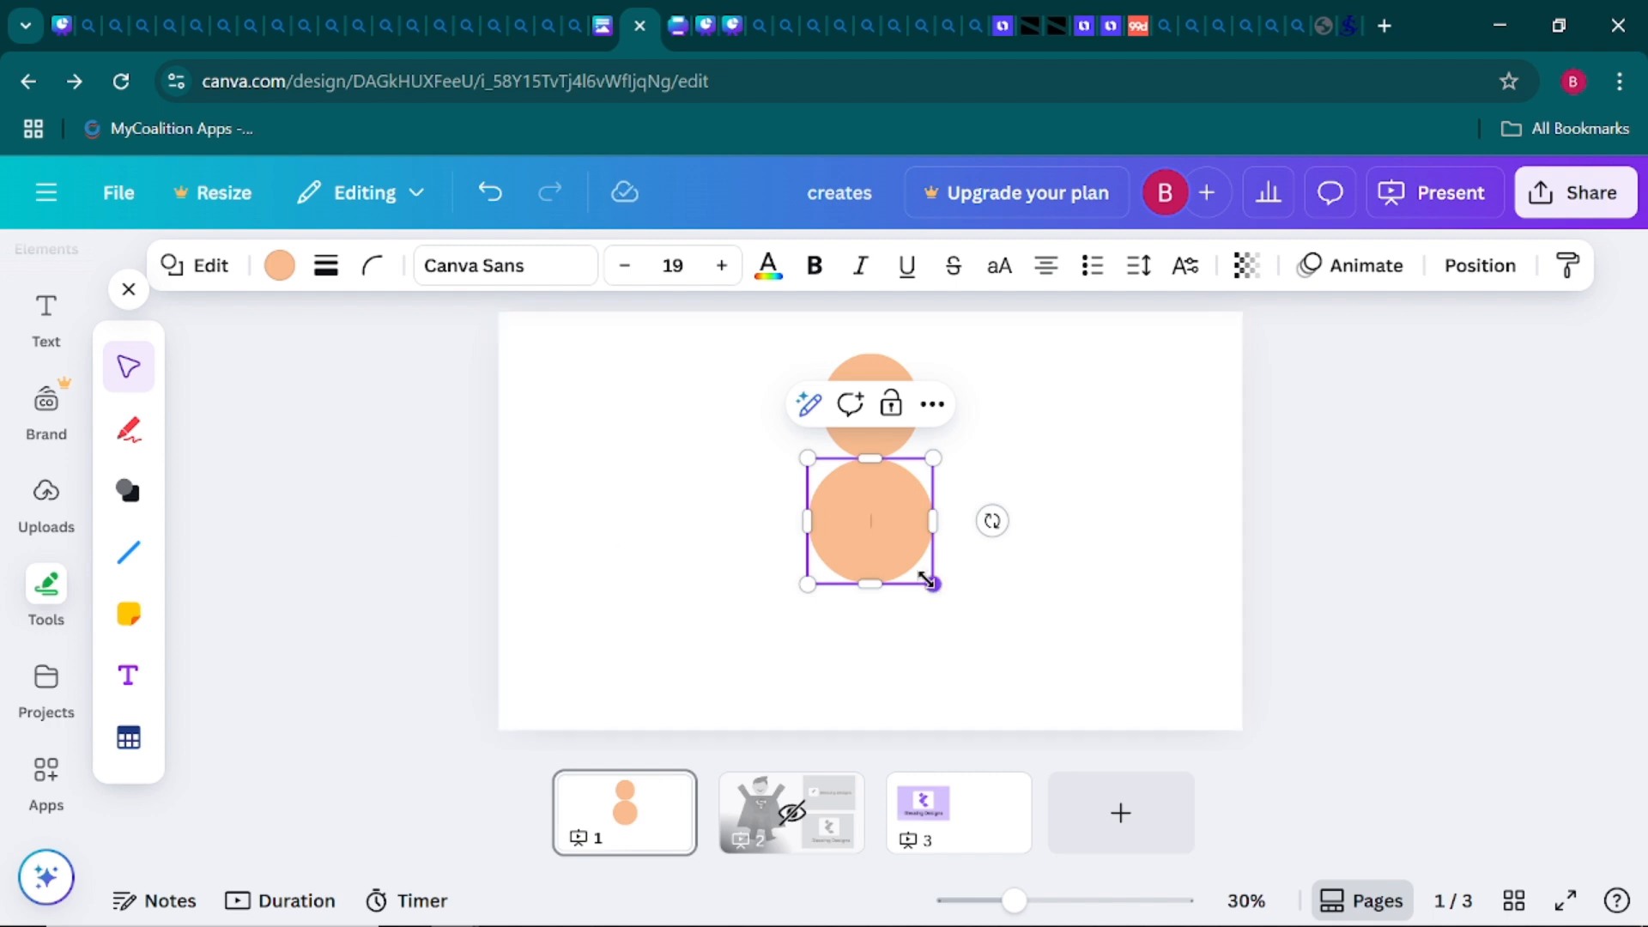
drag(926, 581, 877, 528)
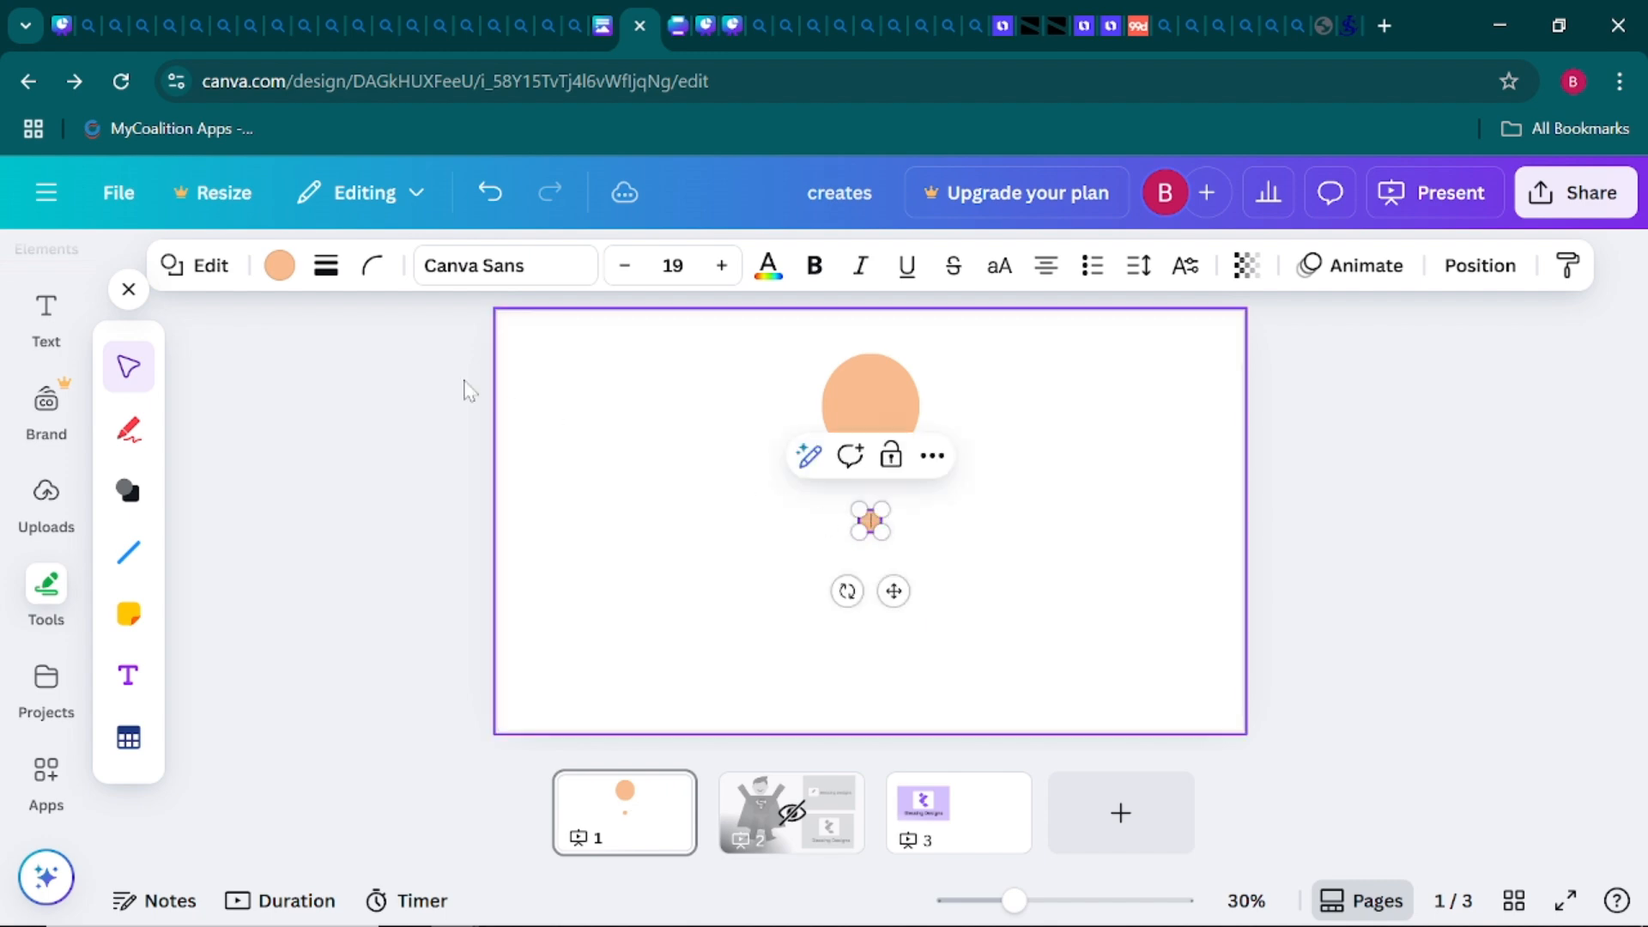
Color the small dot black and place it on the left half of the face
click(279, 266)
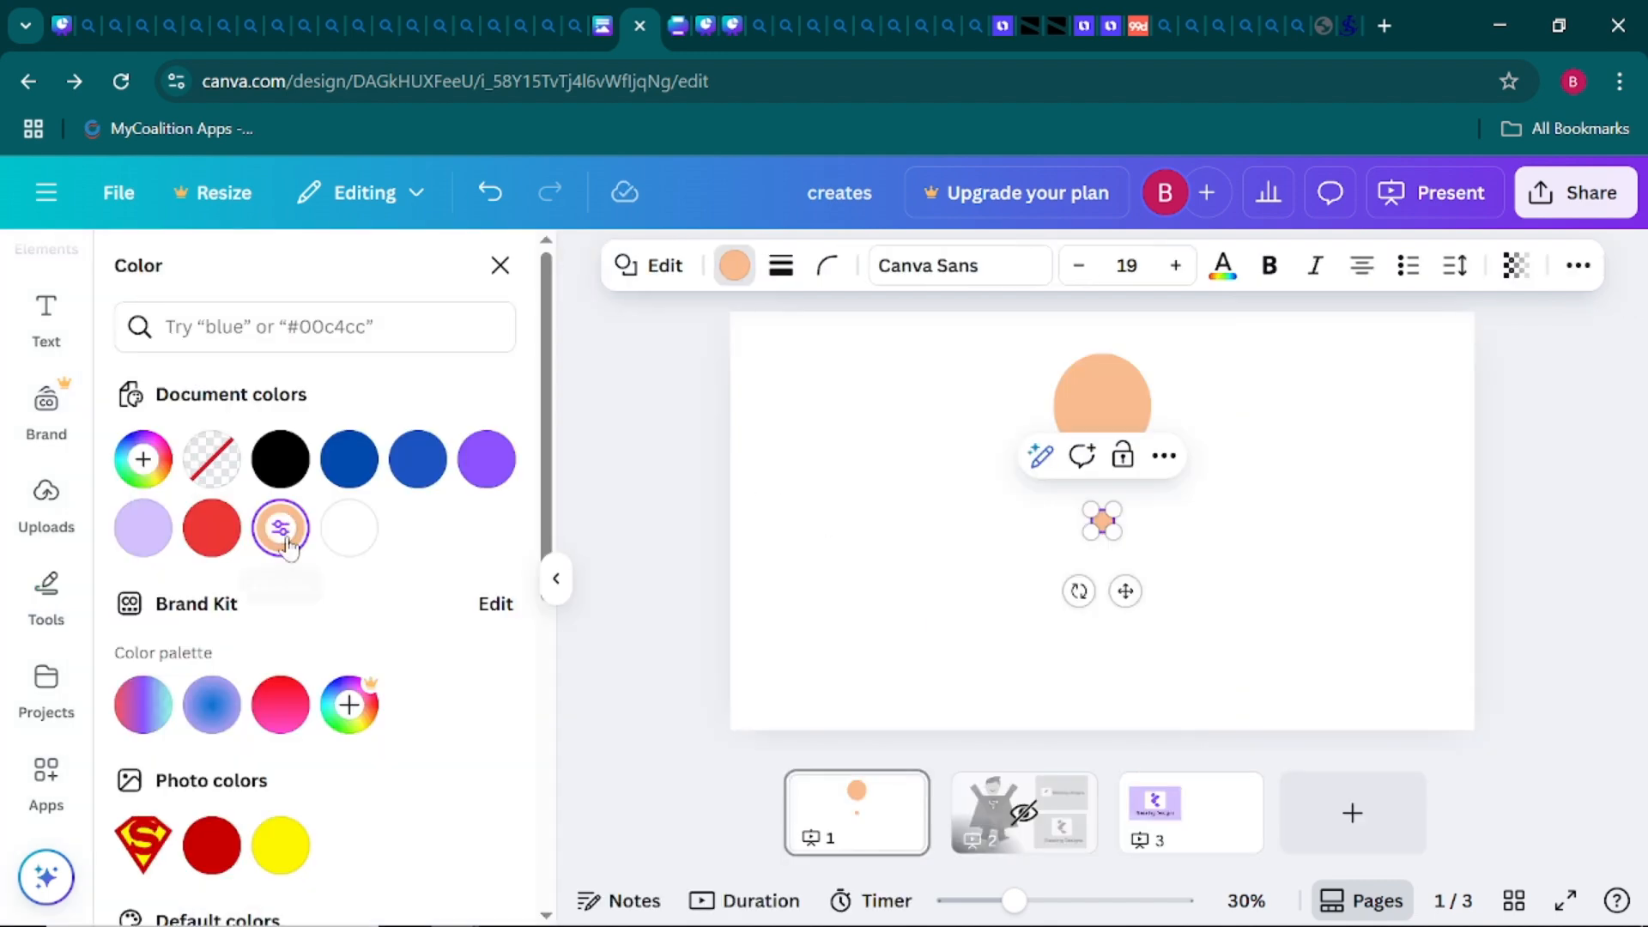
click(281, 460)
click(811, 540)
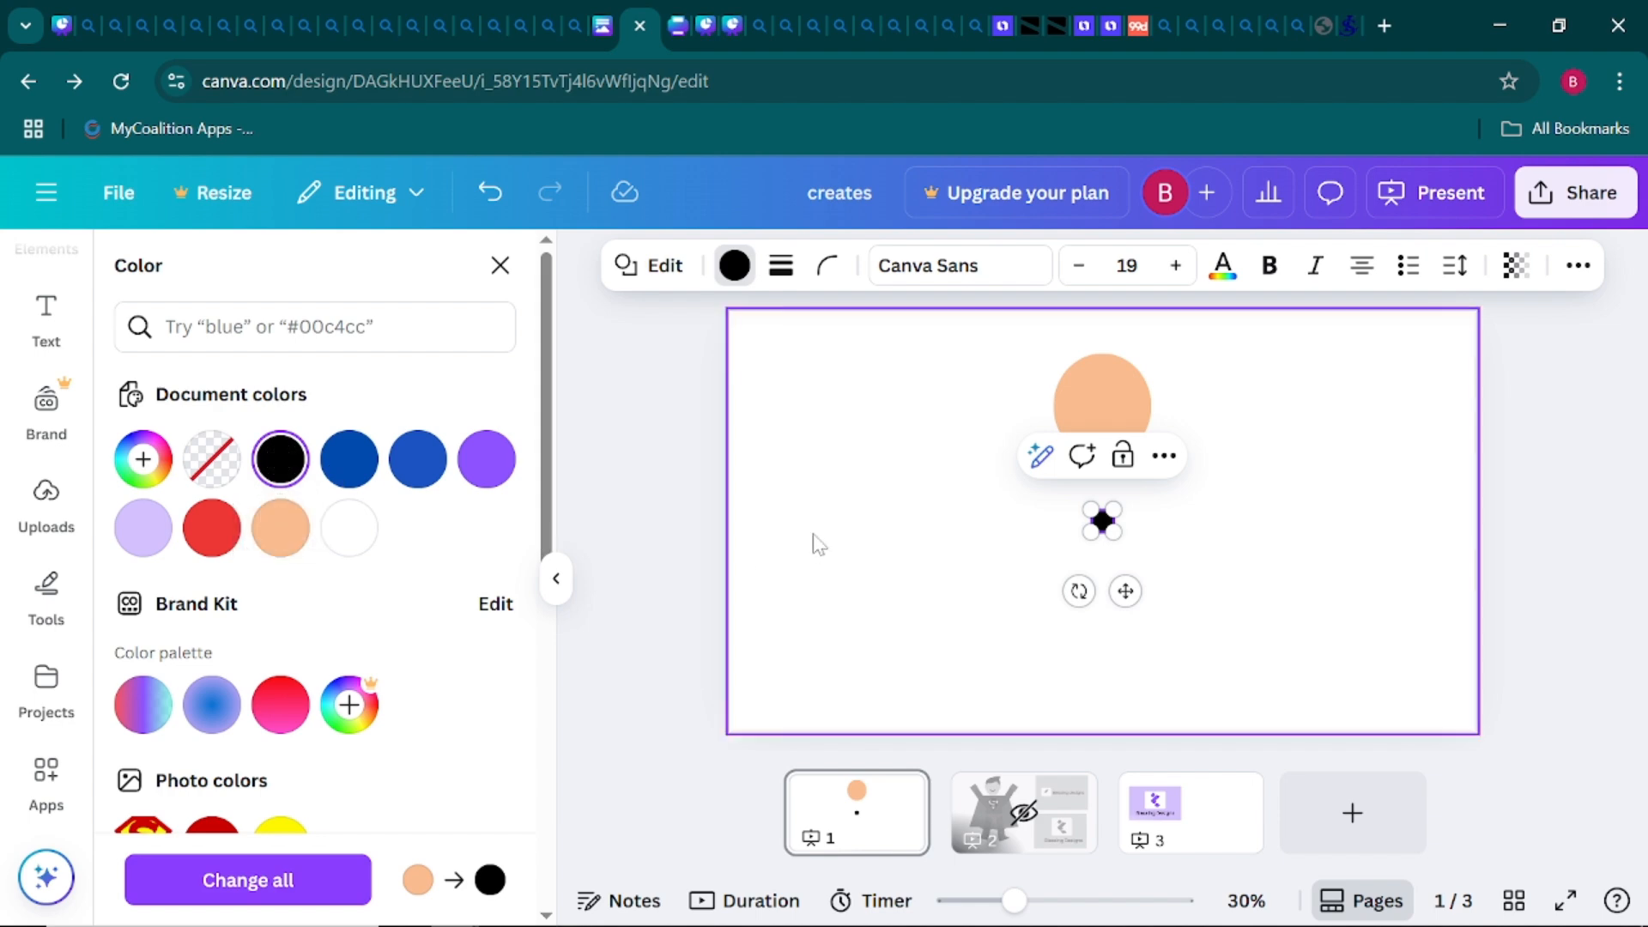
drag(1103, 520, 1080, 407)
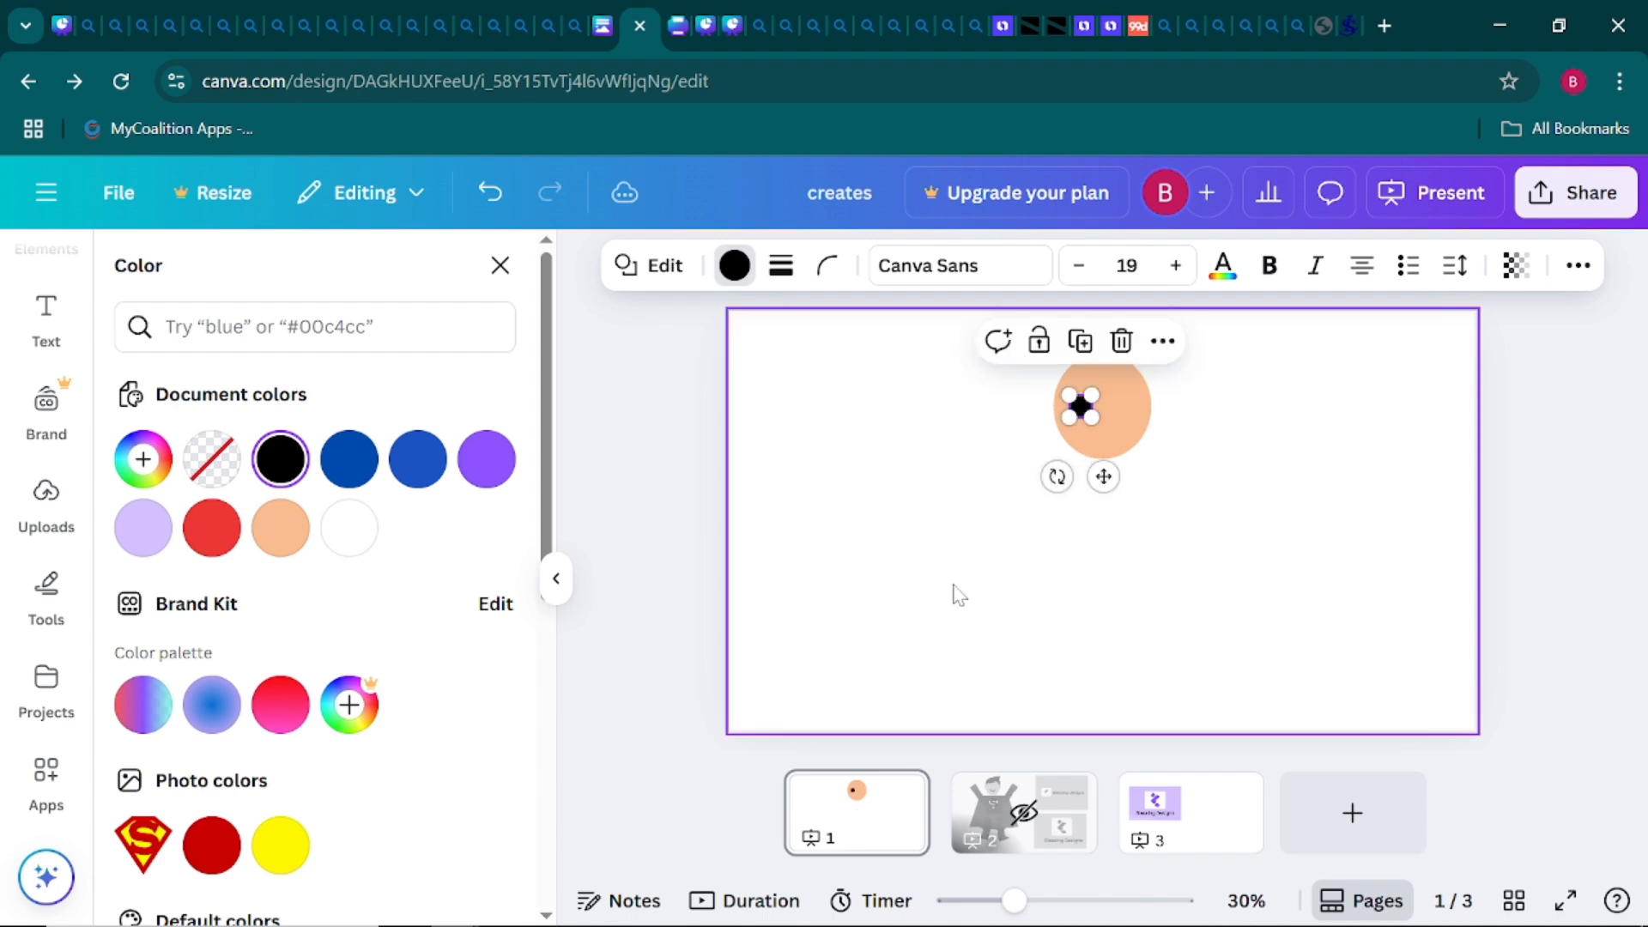
click(948, 582)
Move the black dot off the face to the blank area below and fine-tune its size
click(1086, 405)
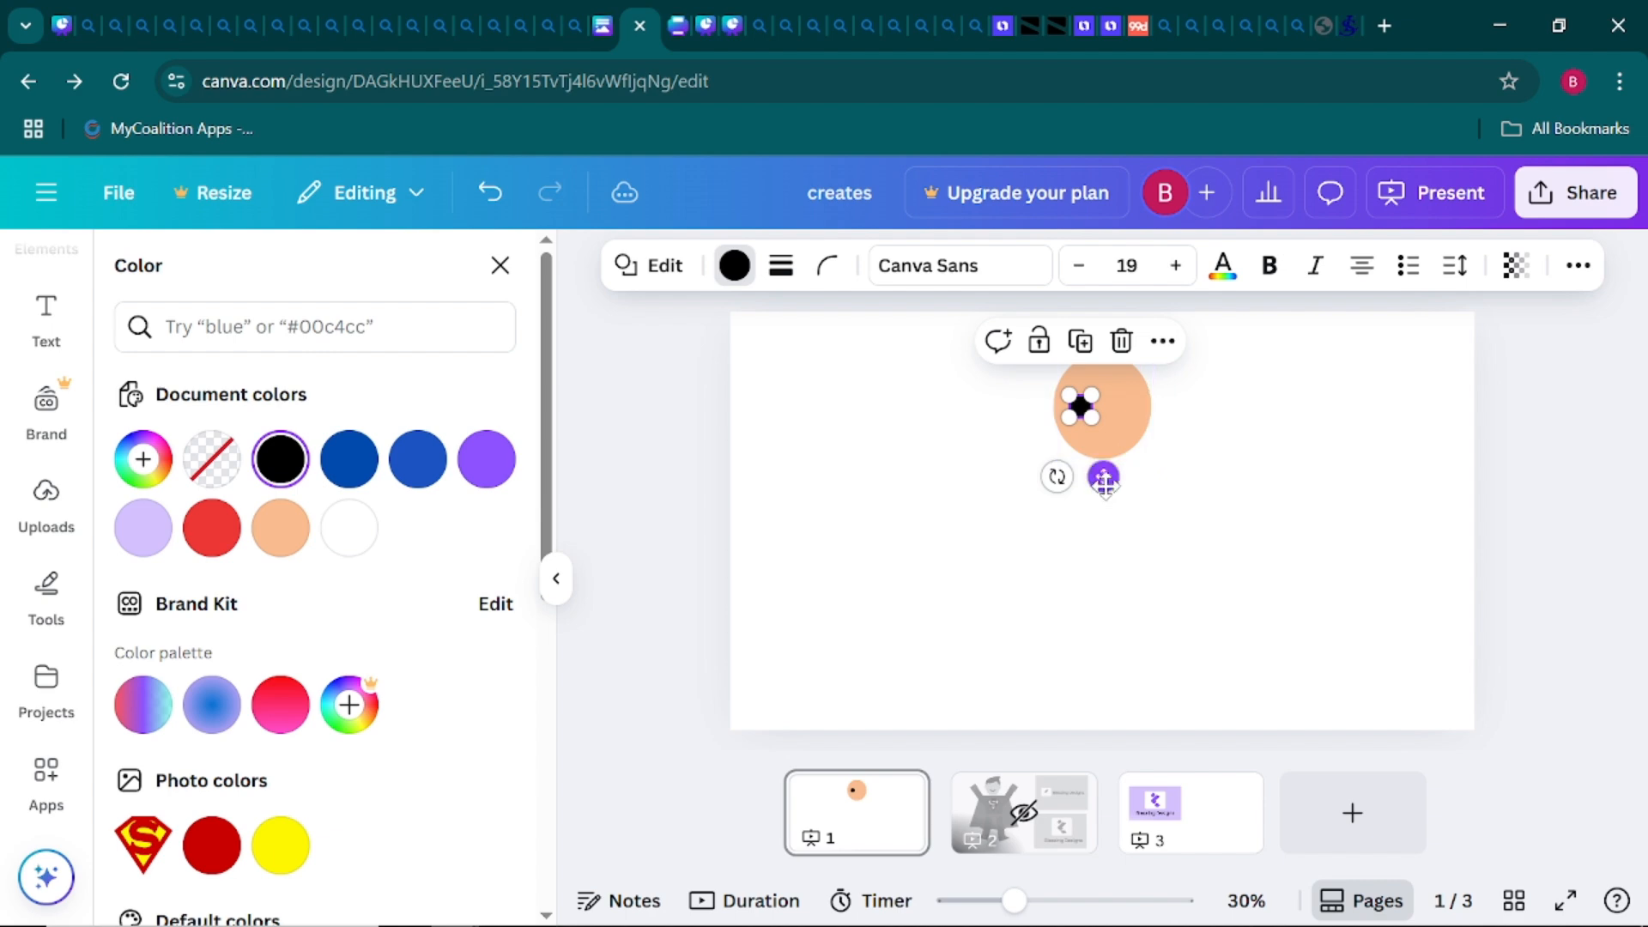
drag(1104, 477, 1065, 580)
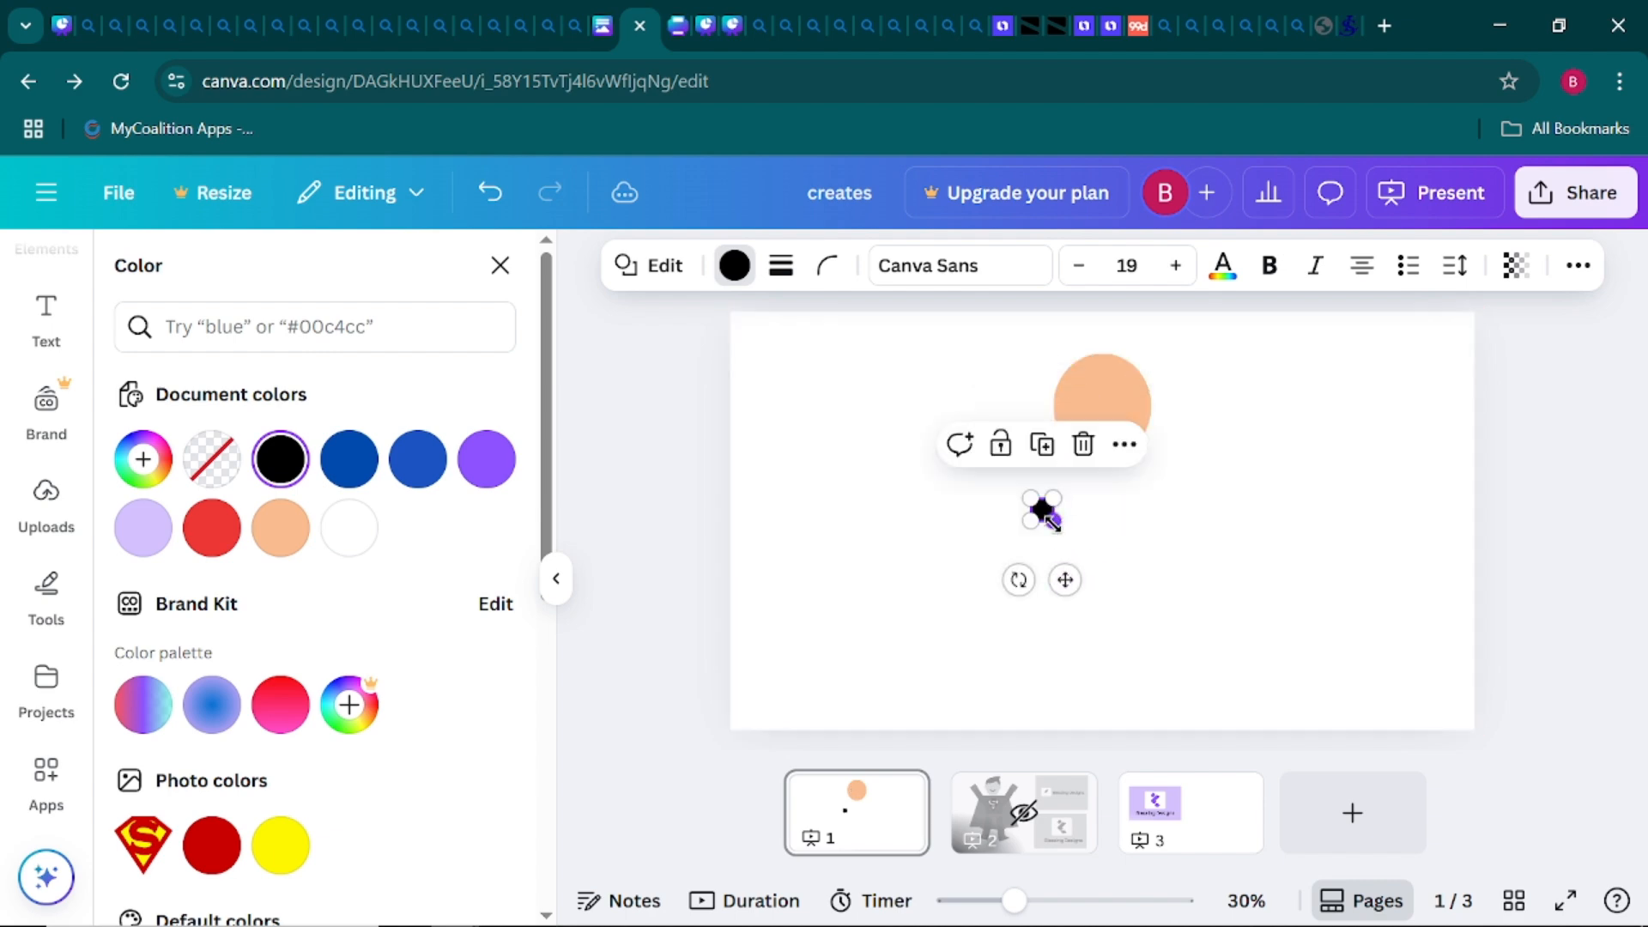
drag(1052, 522, 1049, 518)
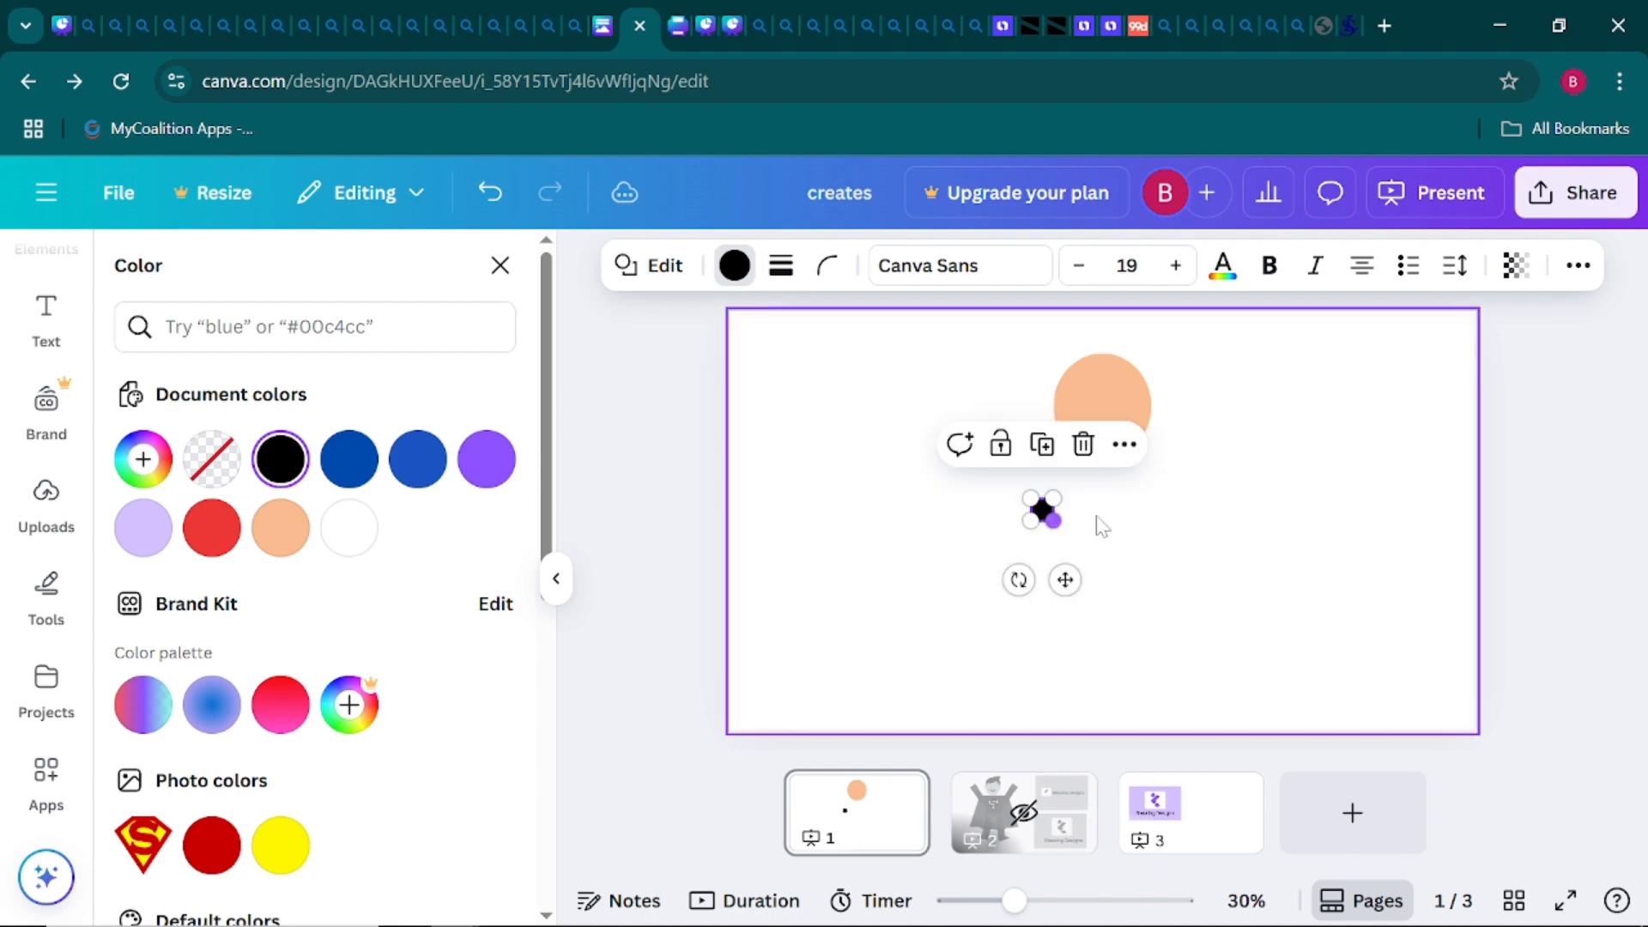
click(1116, 517)
click(1046, 512)
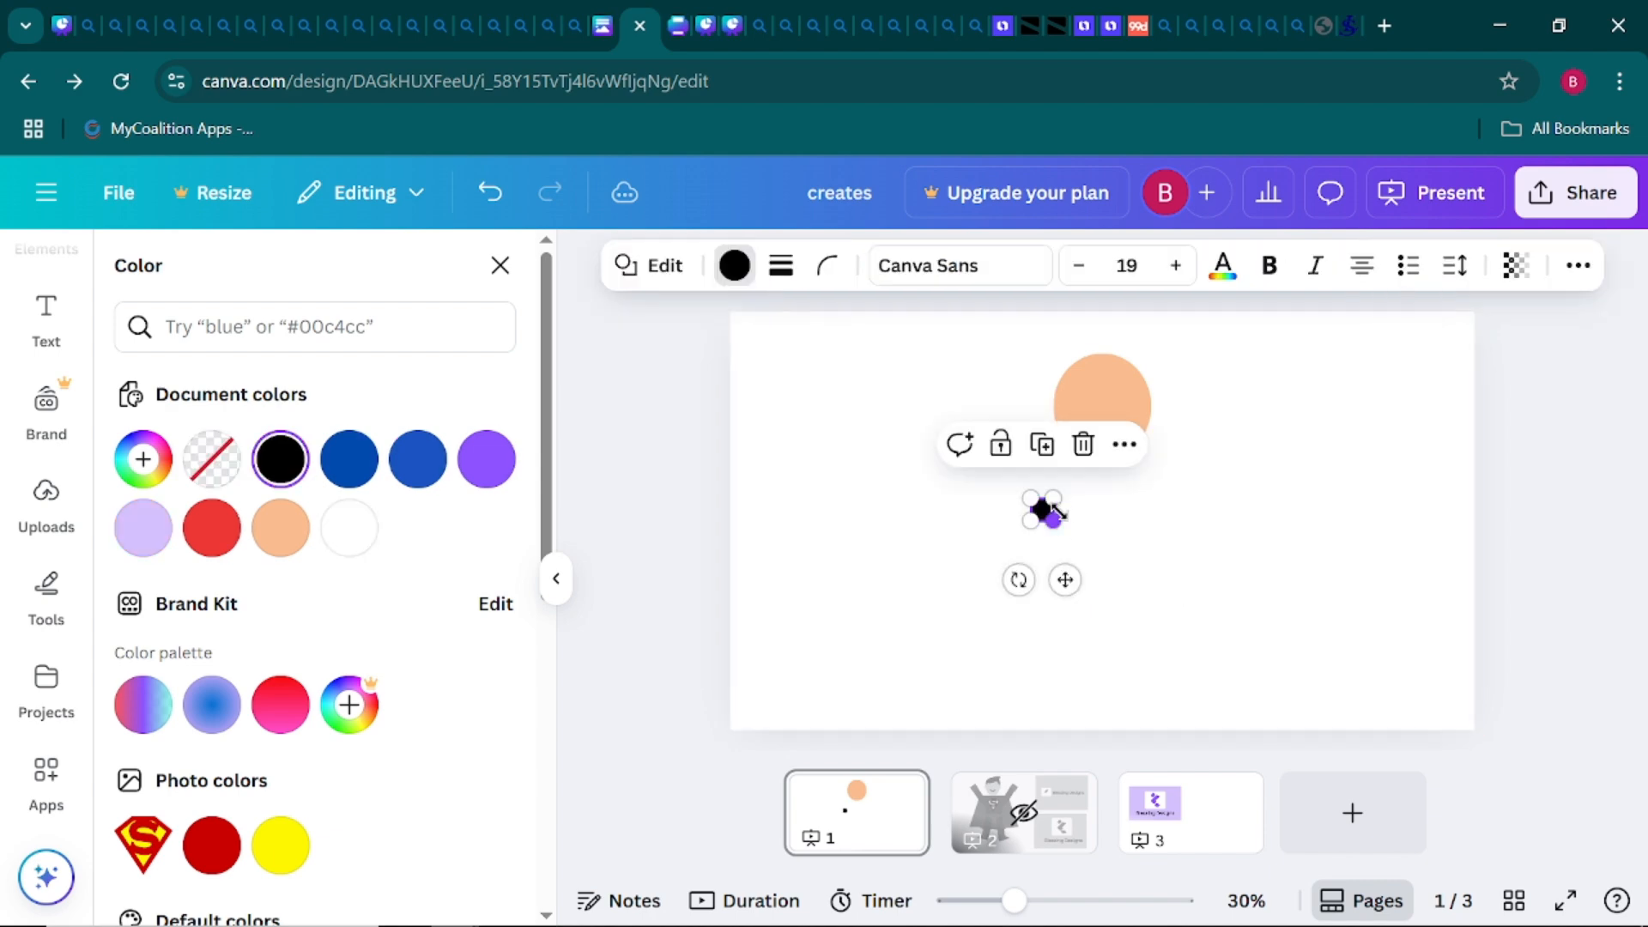
mouse_move(1051, 520)
mouse_down()
mouse_move(1088, 555)
mouse_move(1078, 529)
mouse_up()
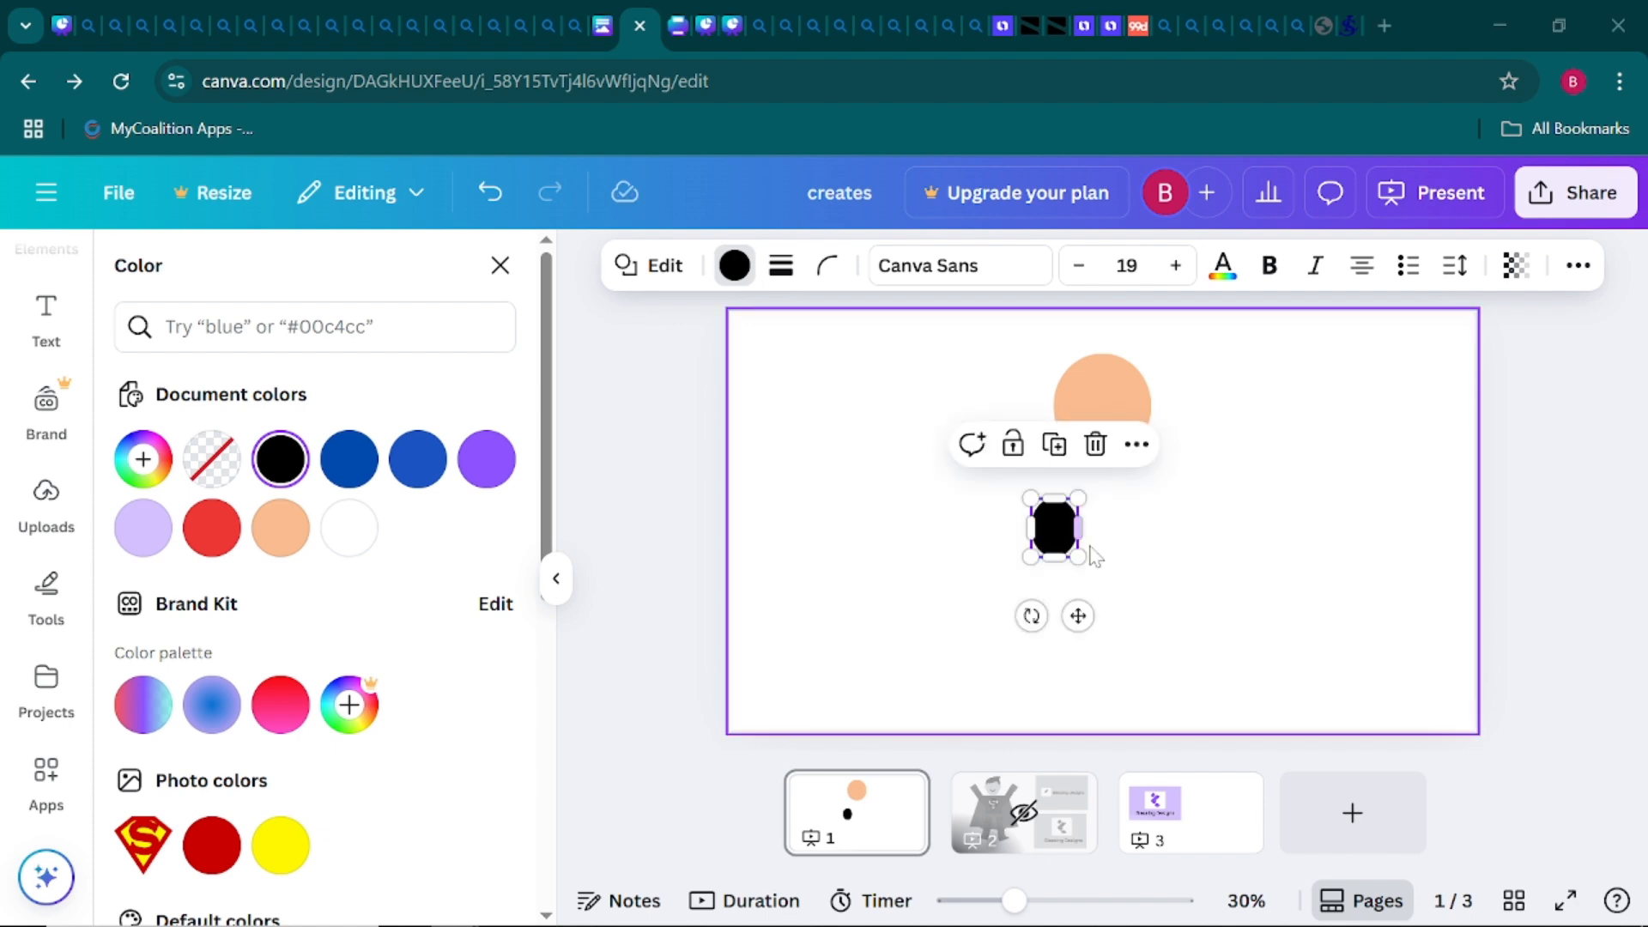
mouse_move(1089, 529)
mouse_down()
mouse_move(1080, 547)
mouse_move(1059, 531)
mouse_up()
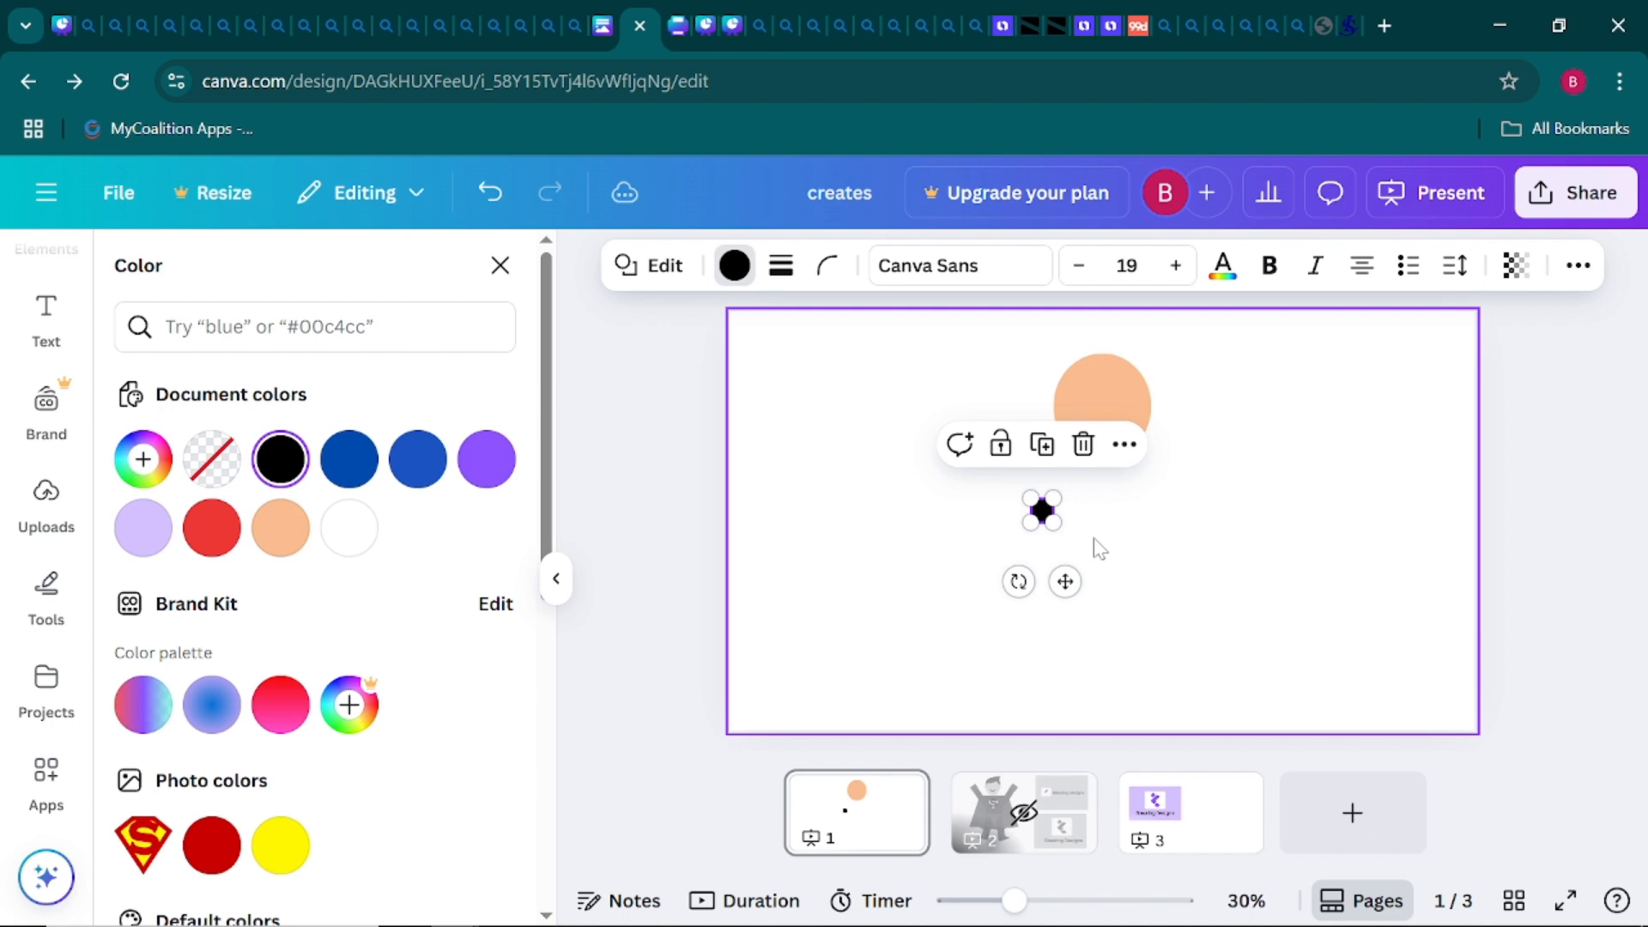
Duplicate the black dot beside itself and move both dots together onto the face as a pair of eyes
drag(1064, 581, 1105, 572)
click(1001, 559)
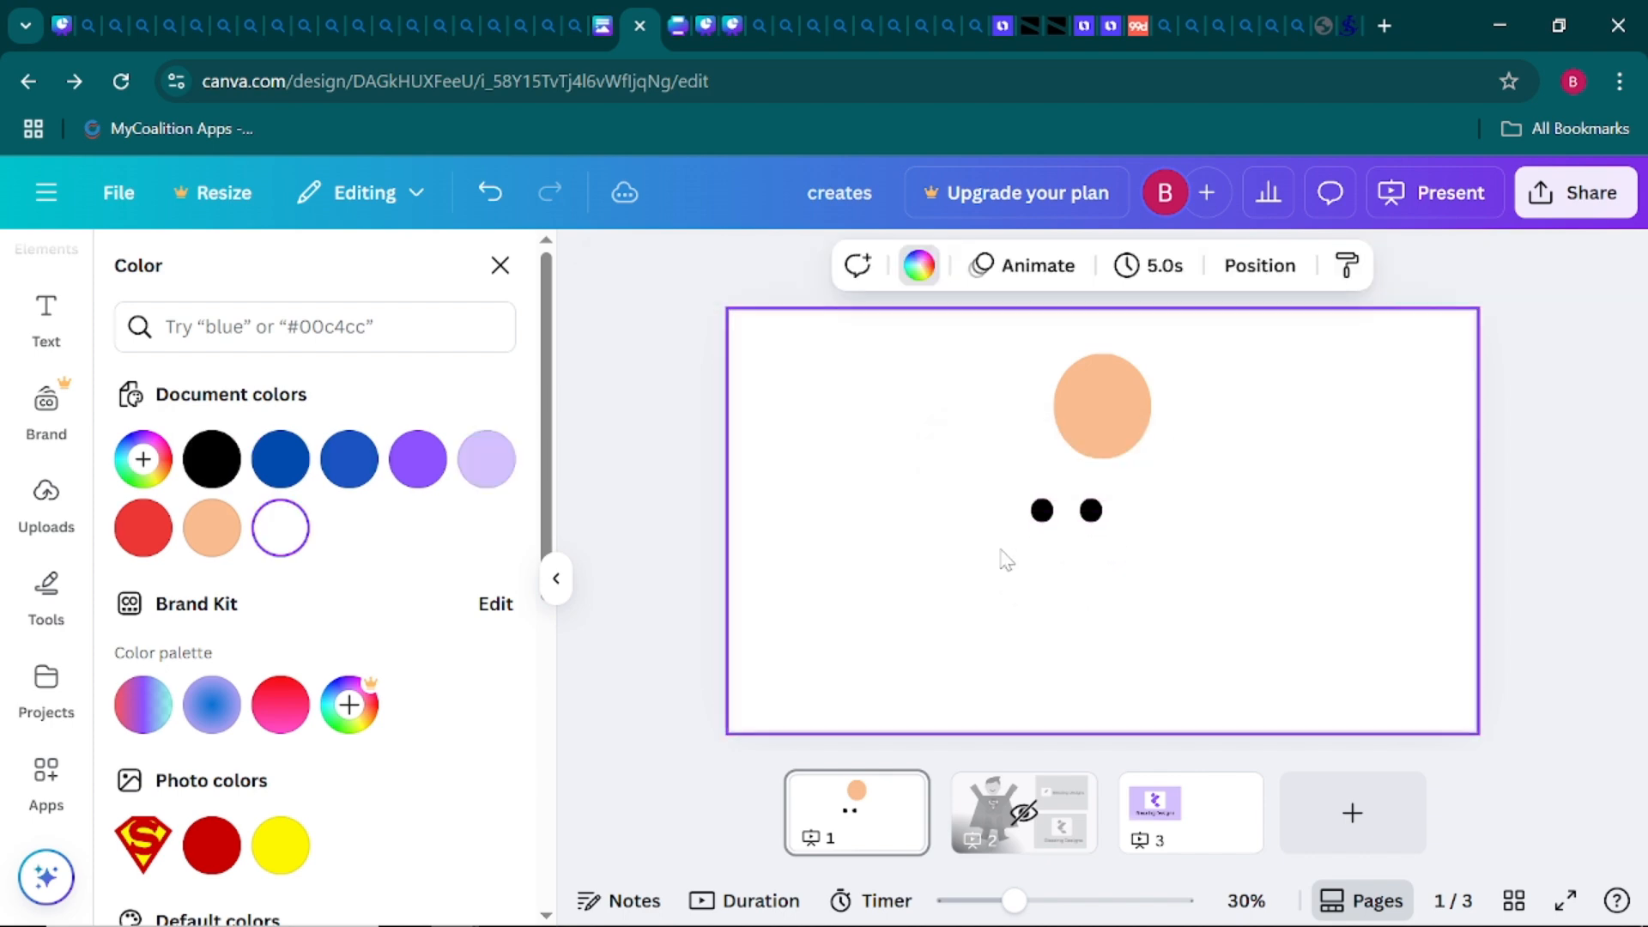
click(1041, 515)
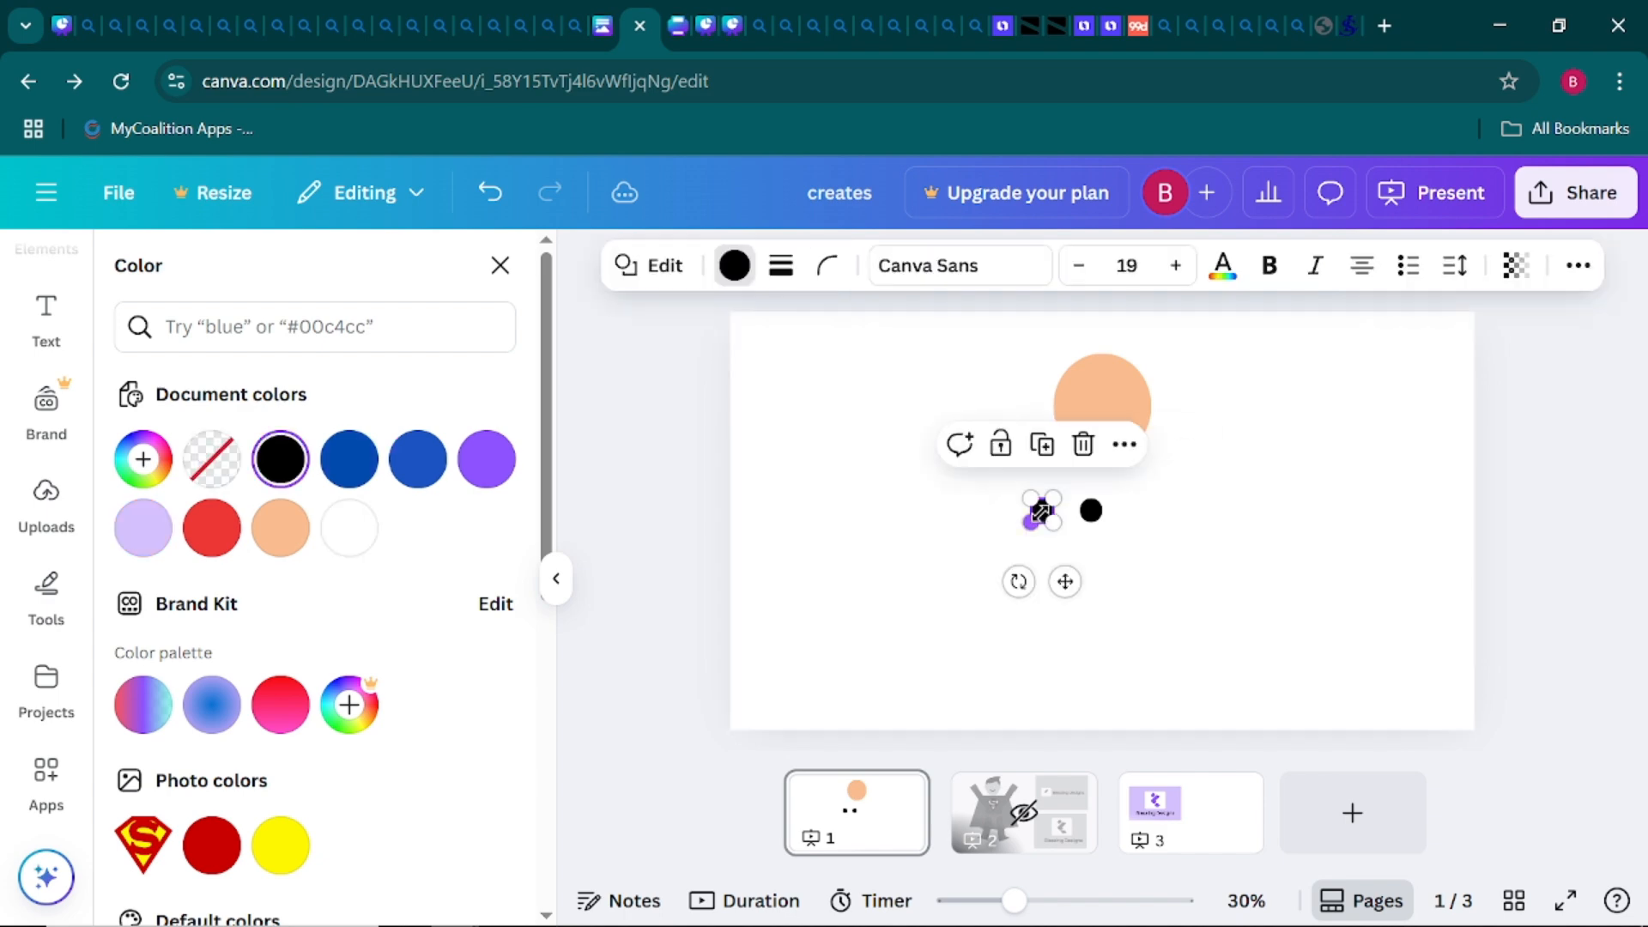
shift+click(1091, 515)
drag(1092, 581, 1122, 474)
click(1037, 503)
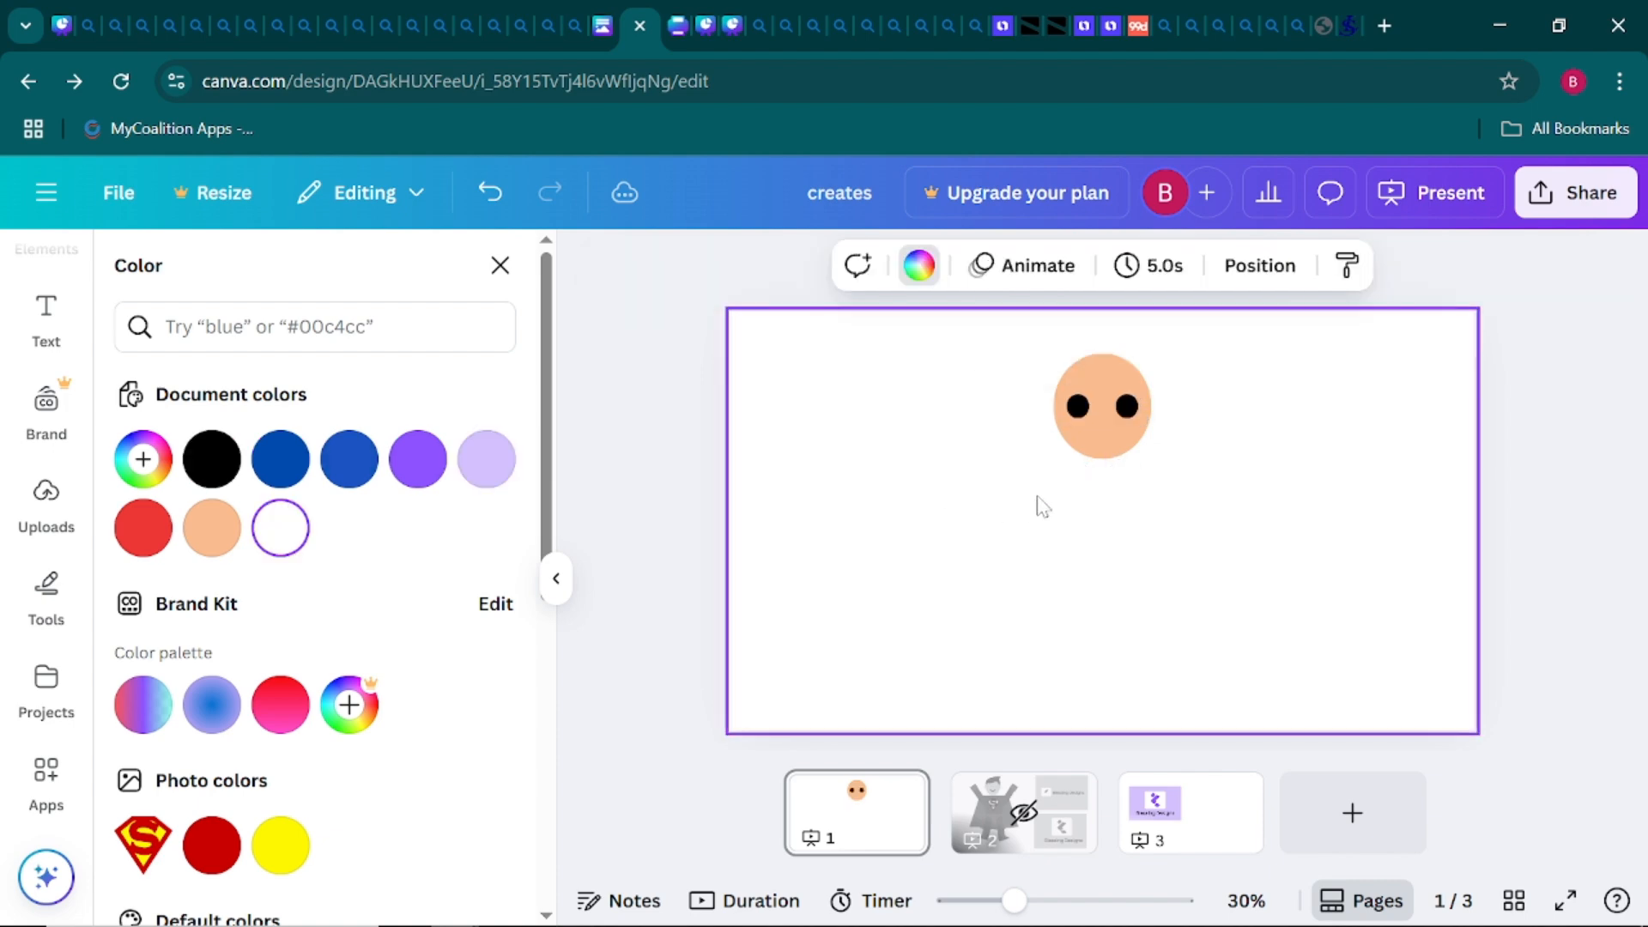
Resize the left eye so it is slightly smaller than before and sits slightly higher on the face
click(1083, 417)
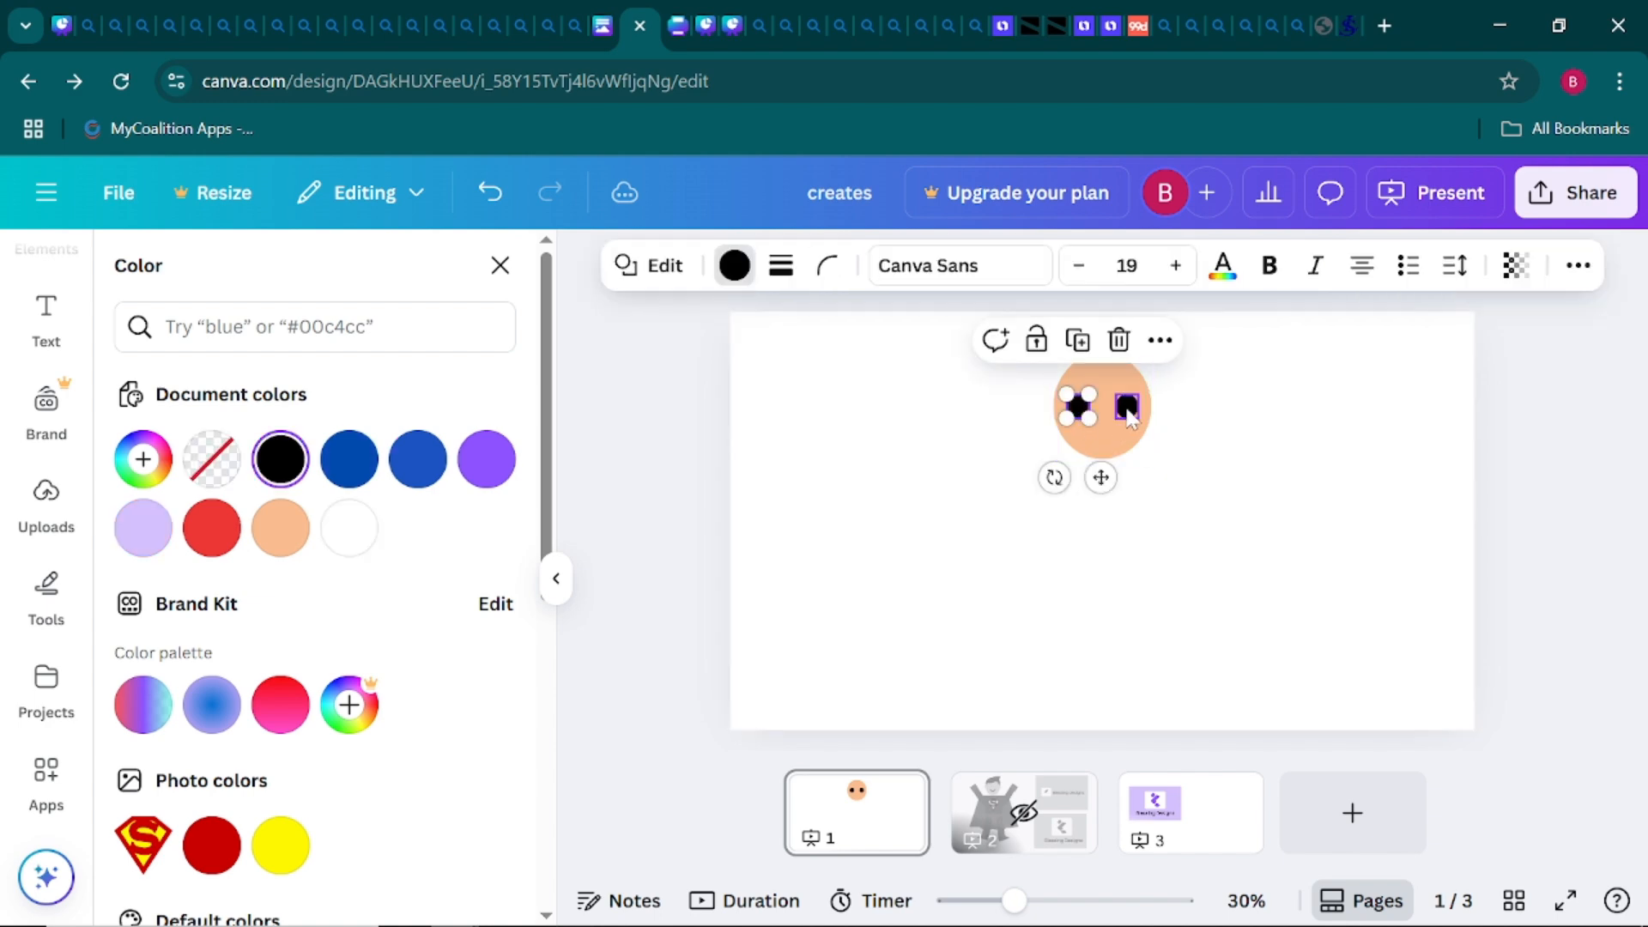
shift+click(1128, 410)
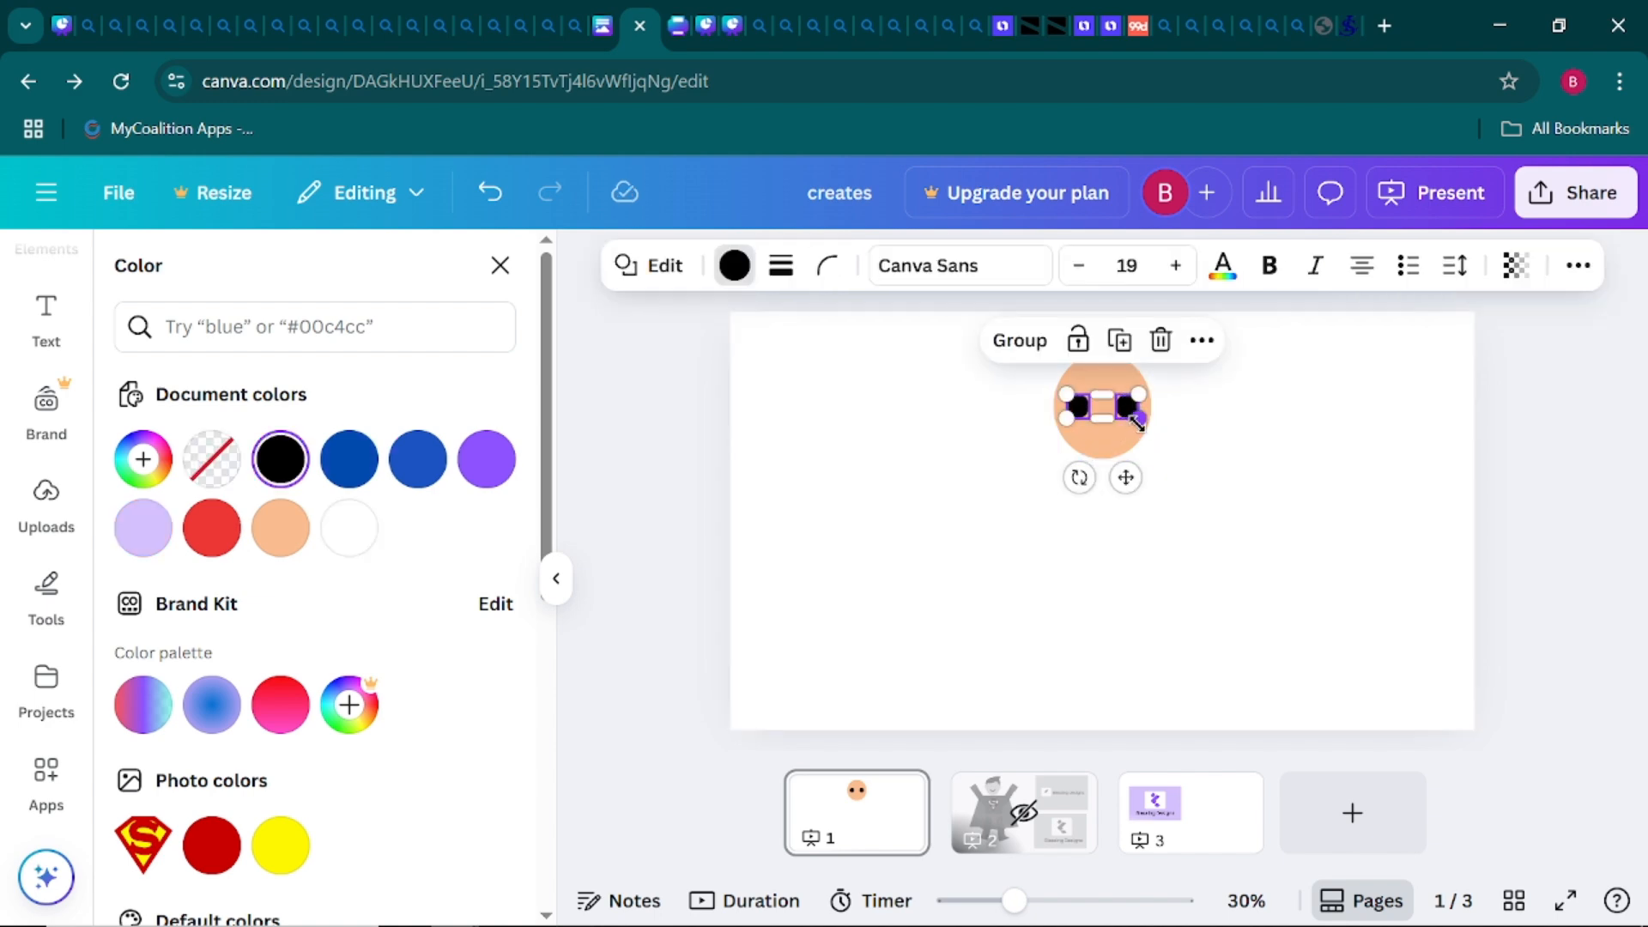
drag(1137, 422, 1085, 414)
click(966, 459)
click(1082, 414)
click(927, 443)
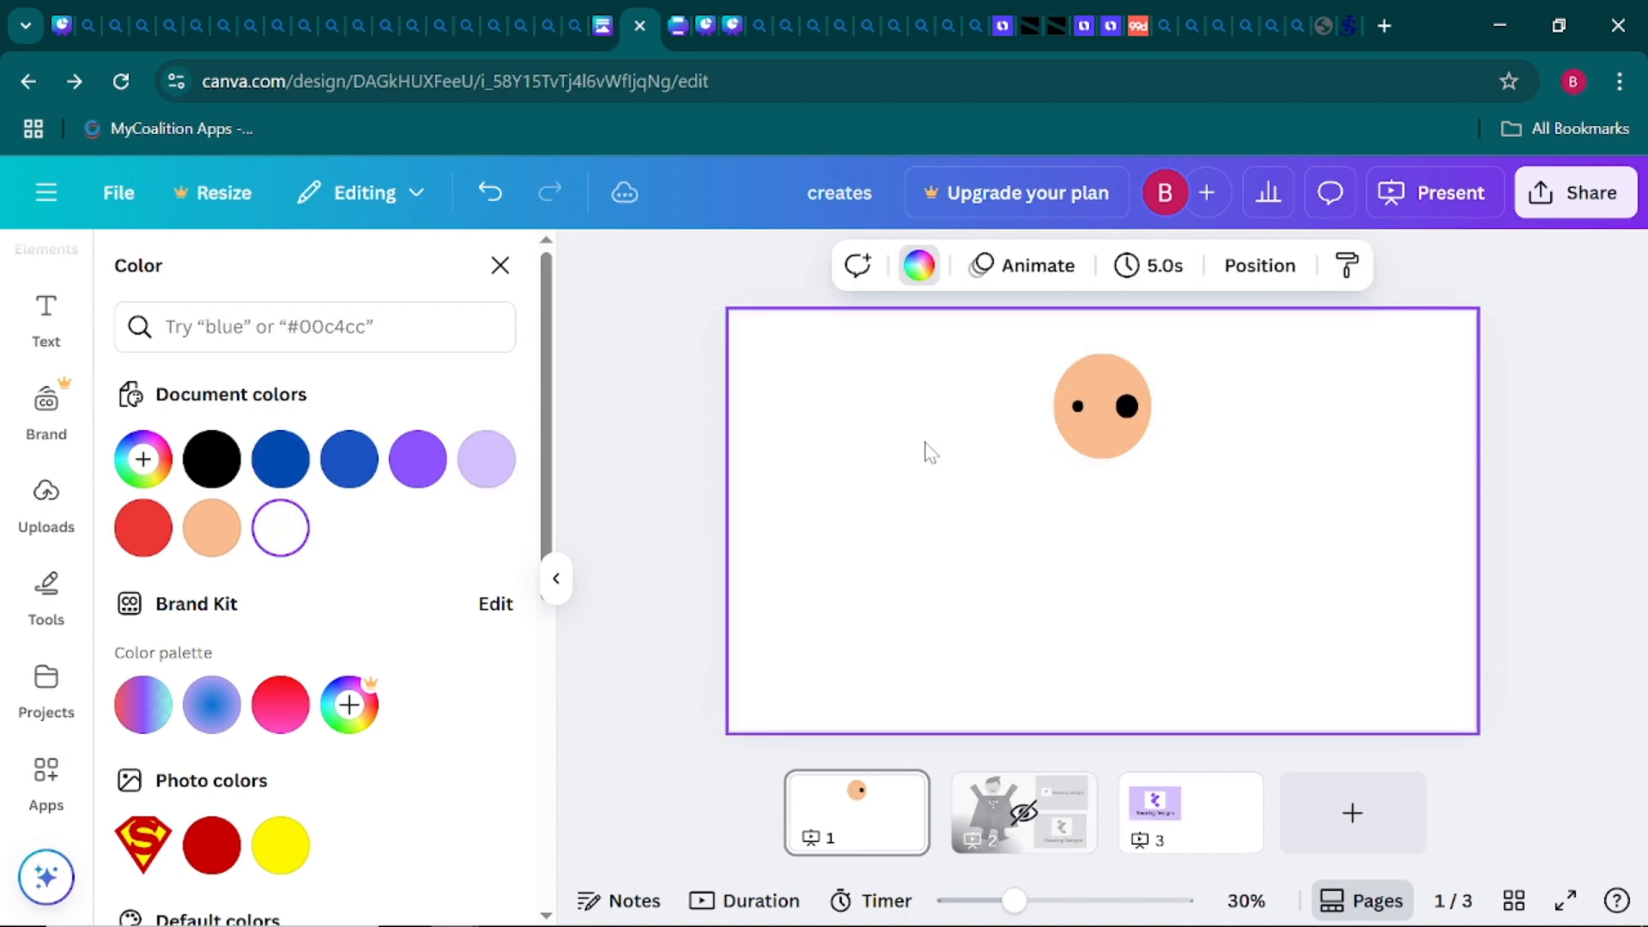
click(1101, 429)
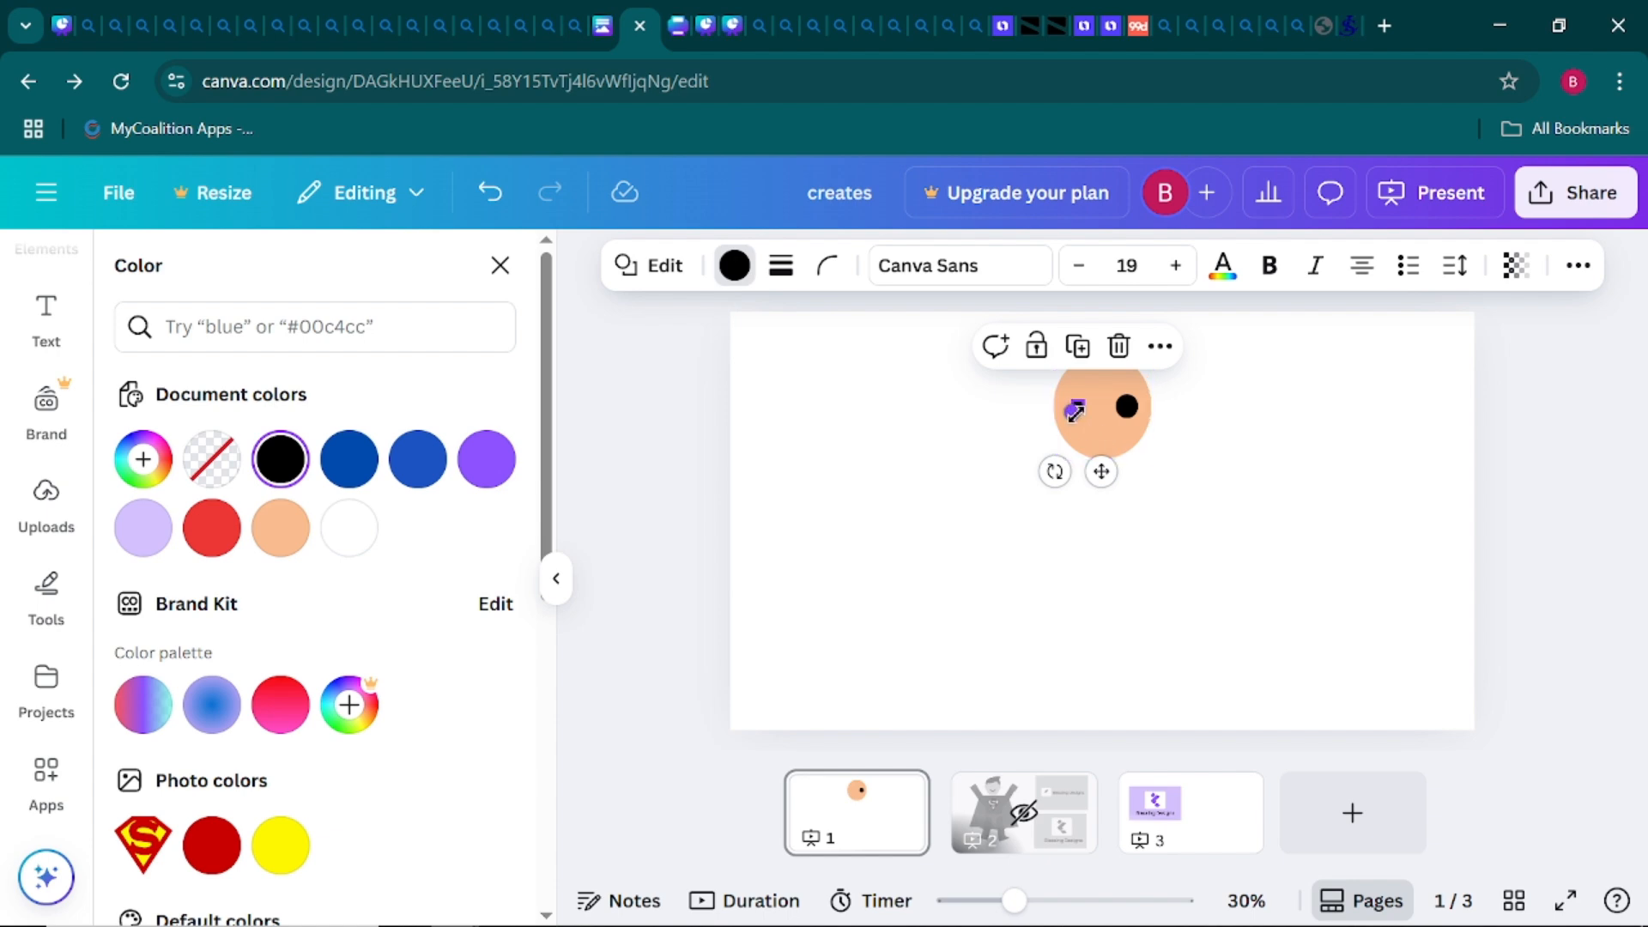
drag(1074, 412, 1078, 407)
click(934, 434)
Shrink the right eye to match the left one and align both at the same height
click(1130, 407)
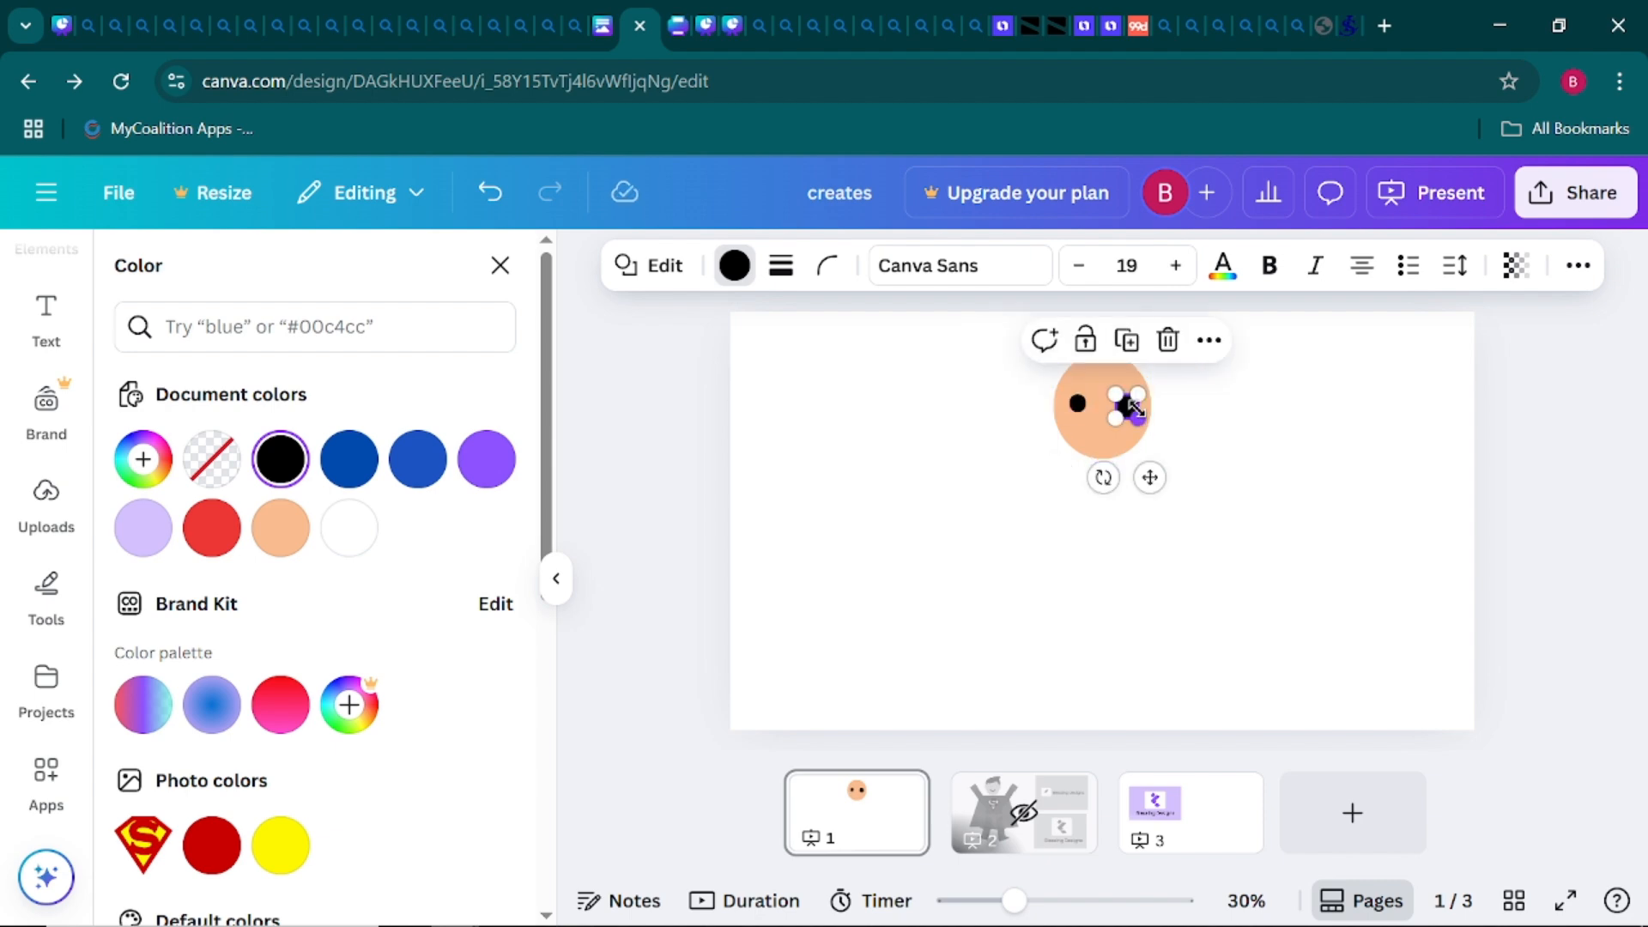
click(961, 429)
drag(894, 411, 894, 403)
click(1022, 428)
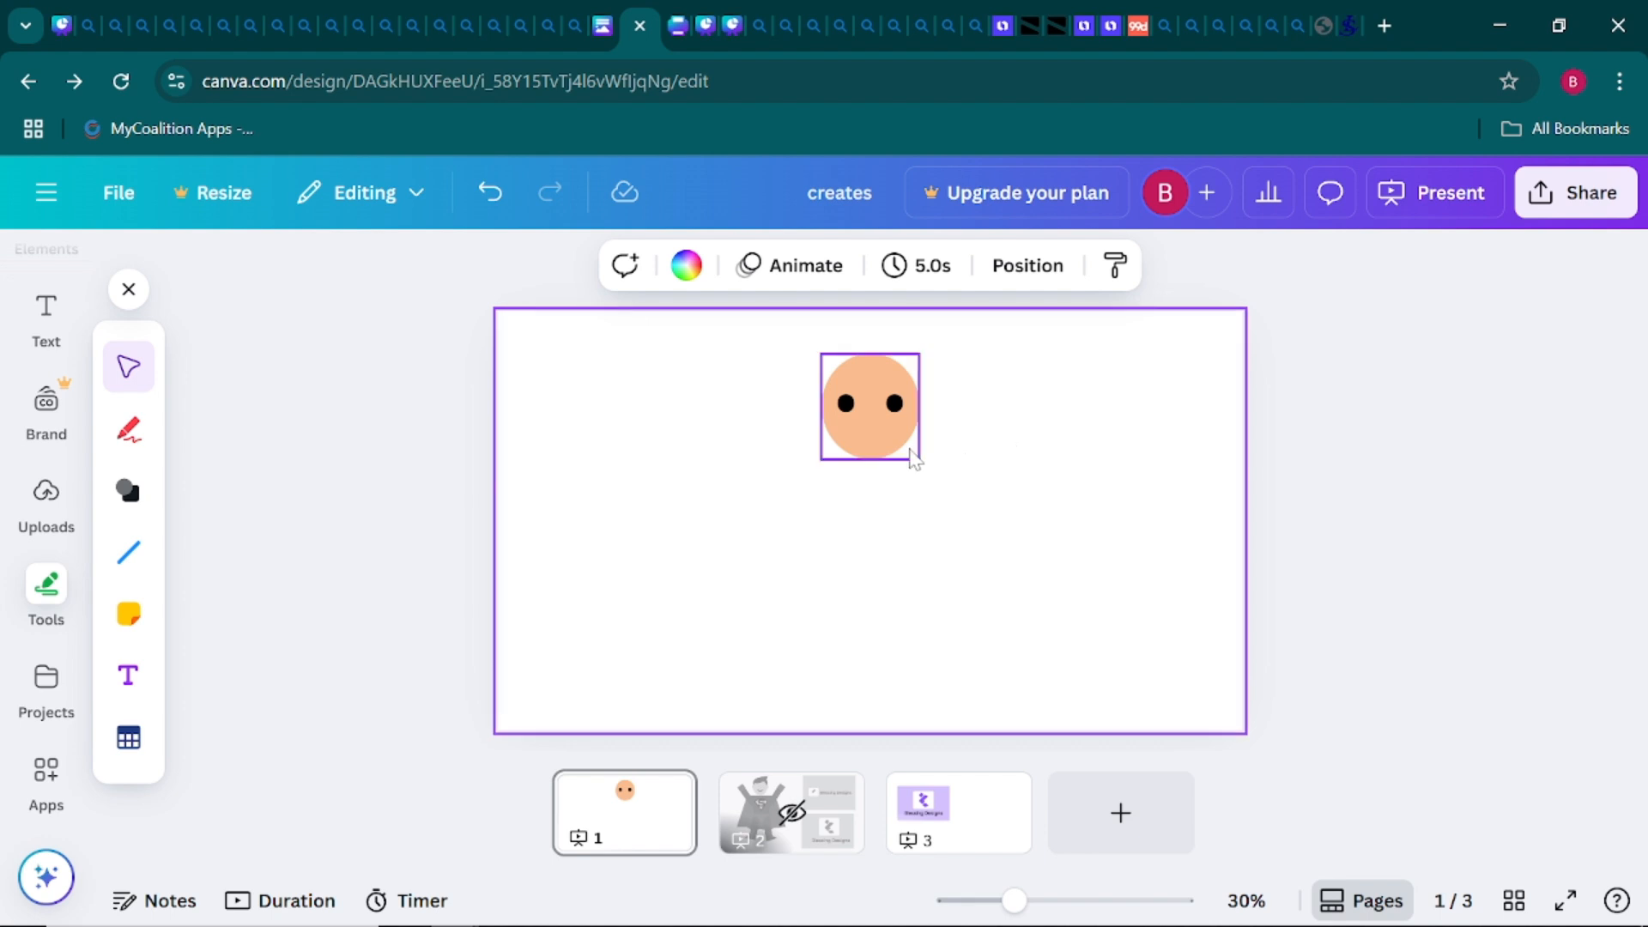
Add a curved line below the face and shorten it from both ends into a smaller arc
click(130, 571)
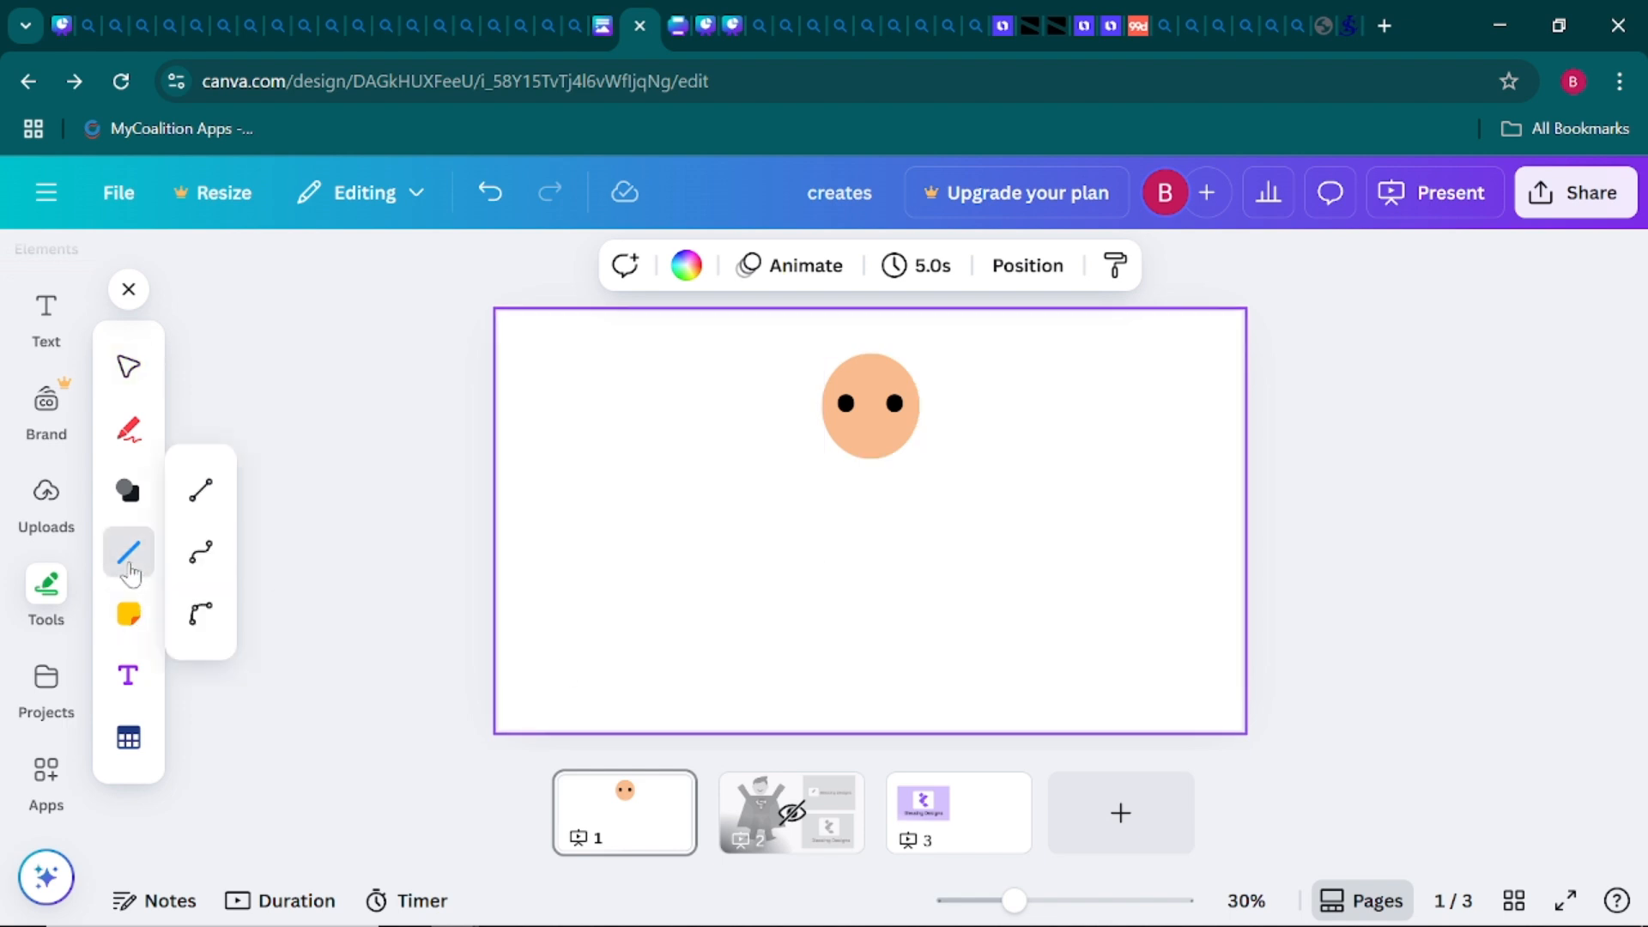
click(199, 616)
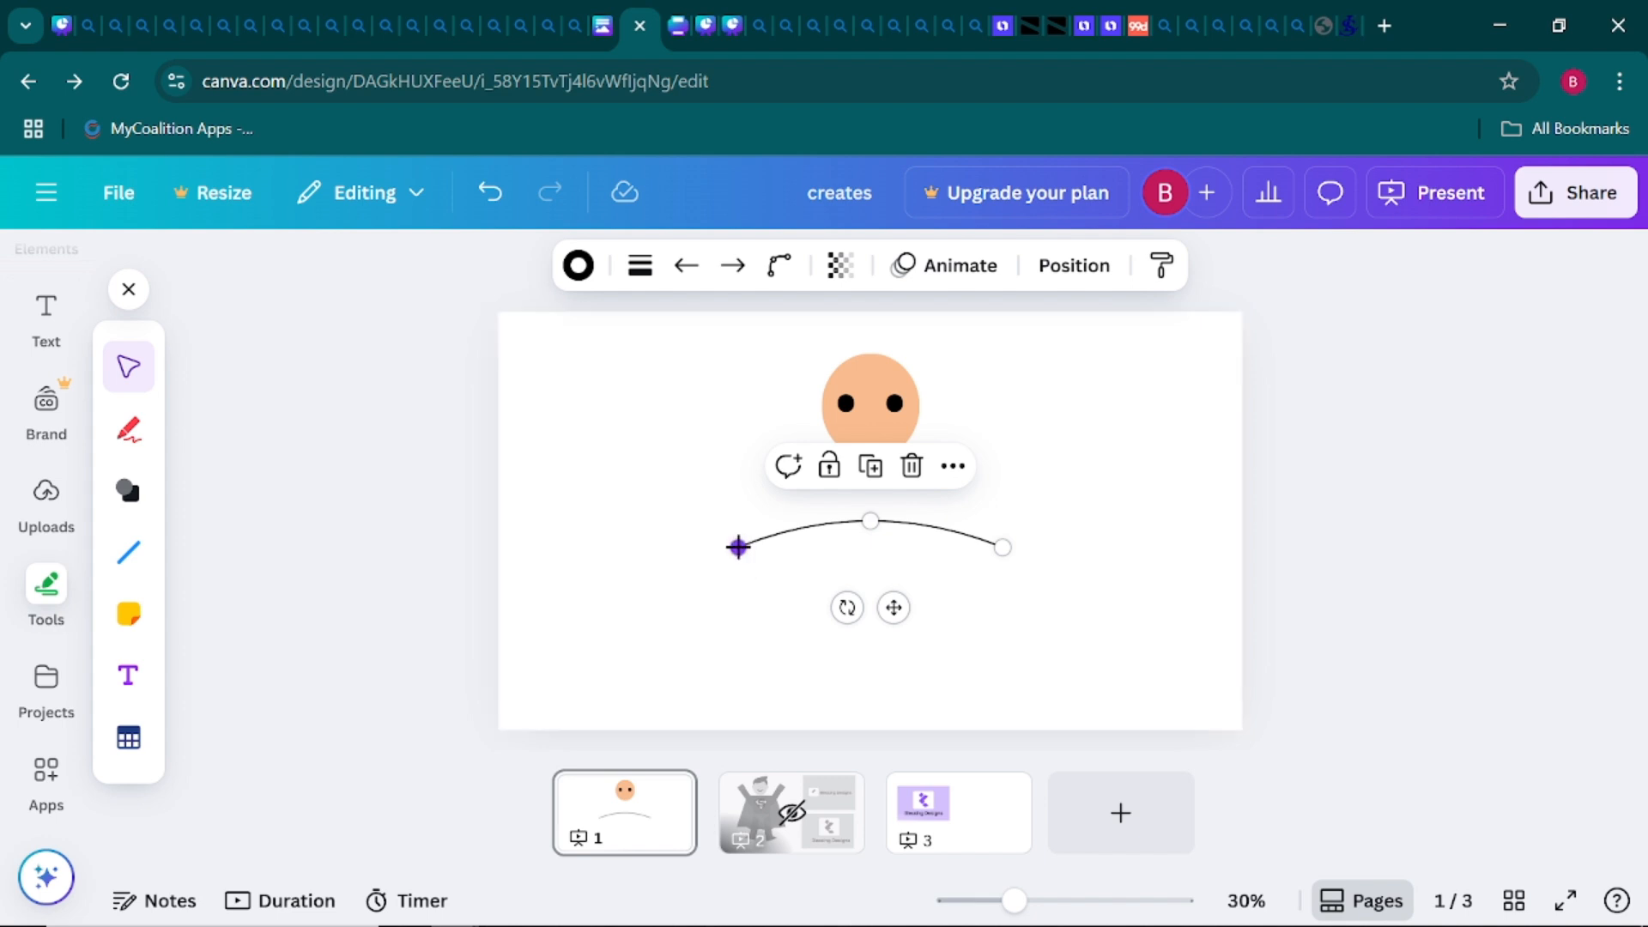
drag(738, 547, 854, 550)
drag(998, 546, 955, 546)
click(1010, 519)
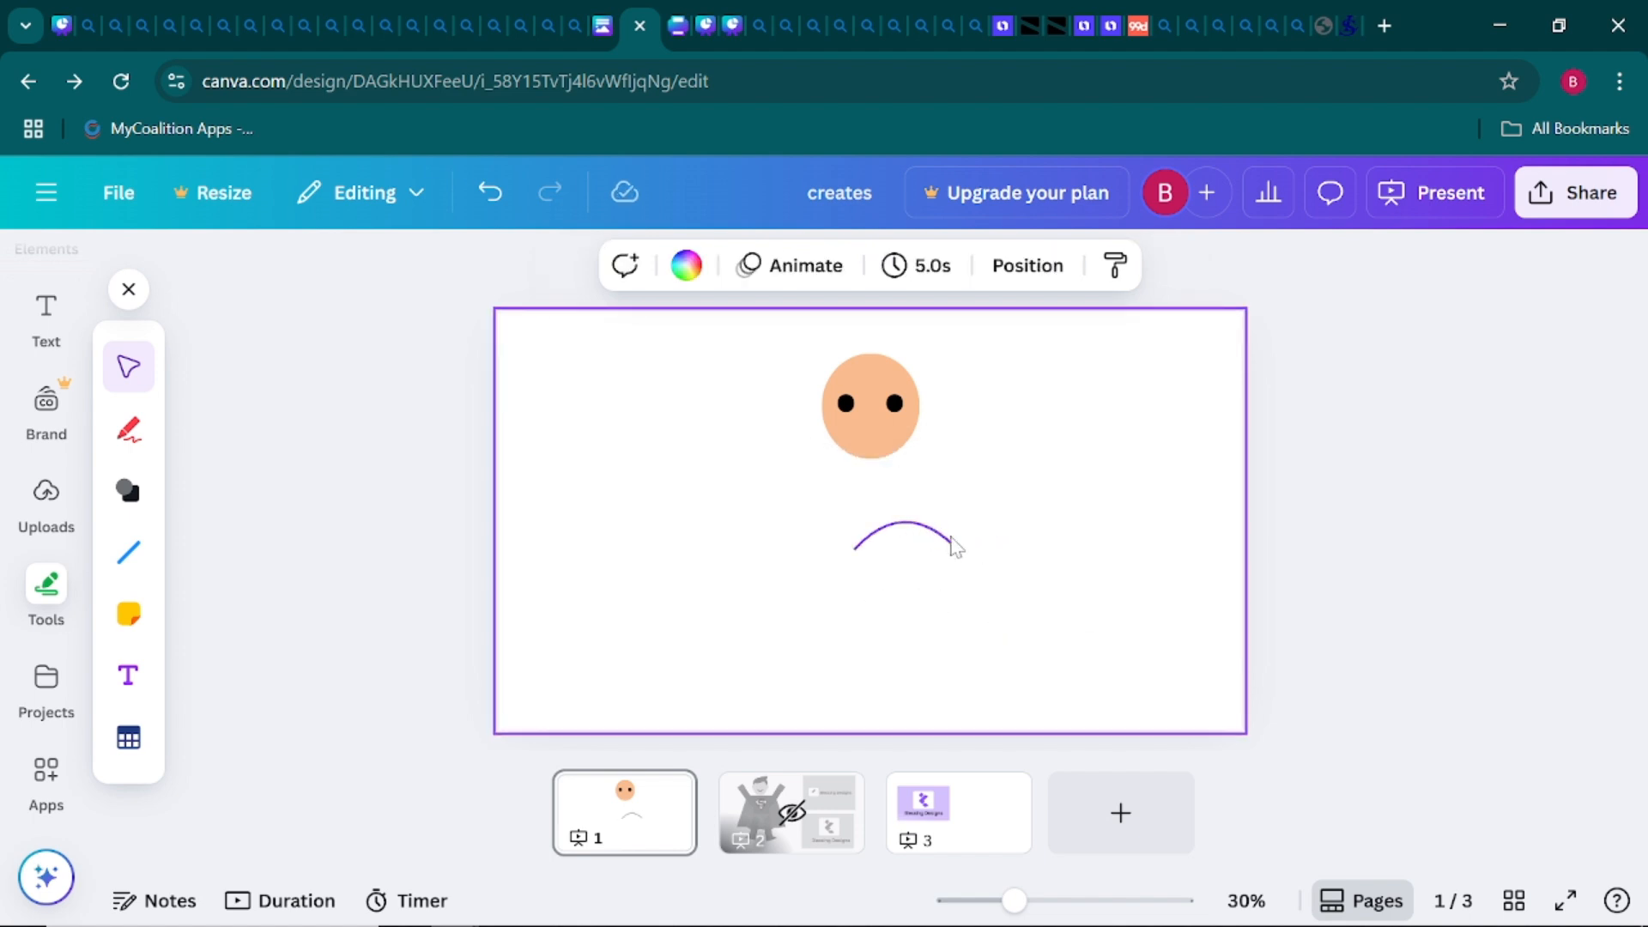
Shorten the arc further from its right end to a length of about 107 so it roughly spans the eyes
click(954, 546)
drag(951, 545, 894, 549)
click(920, 527)
click(885, 521)
click(926, 559)
click(894, 546)
click(974, 556)
click(893, 548)
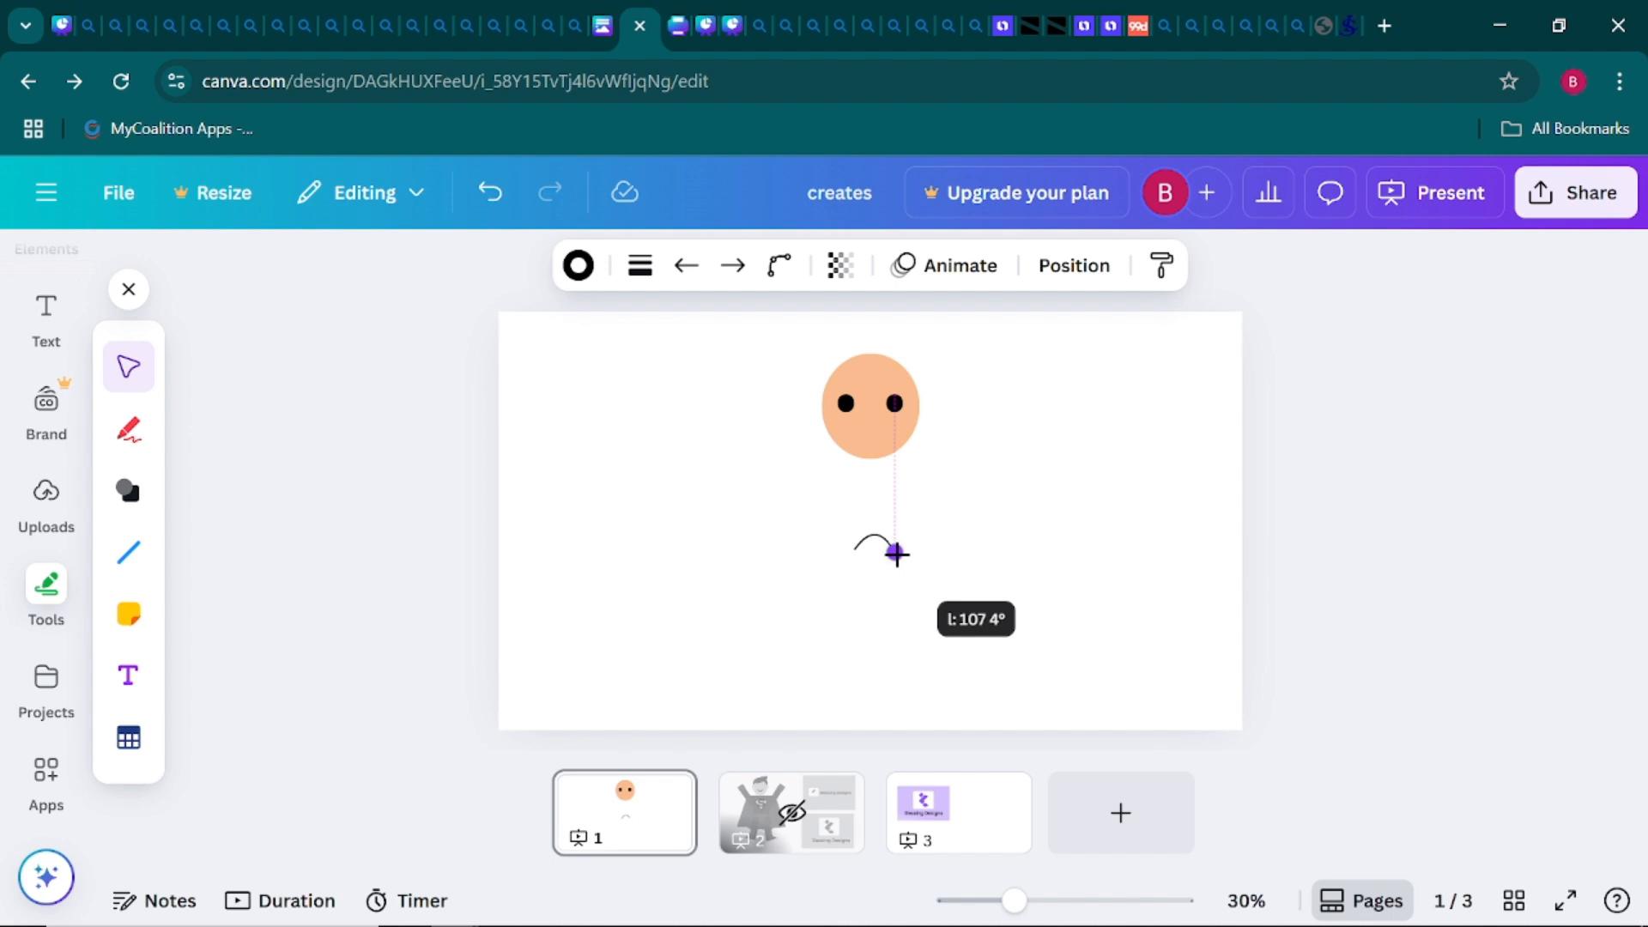
drag(897, 555, 895, 549)
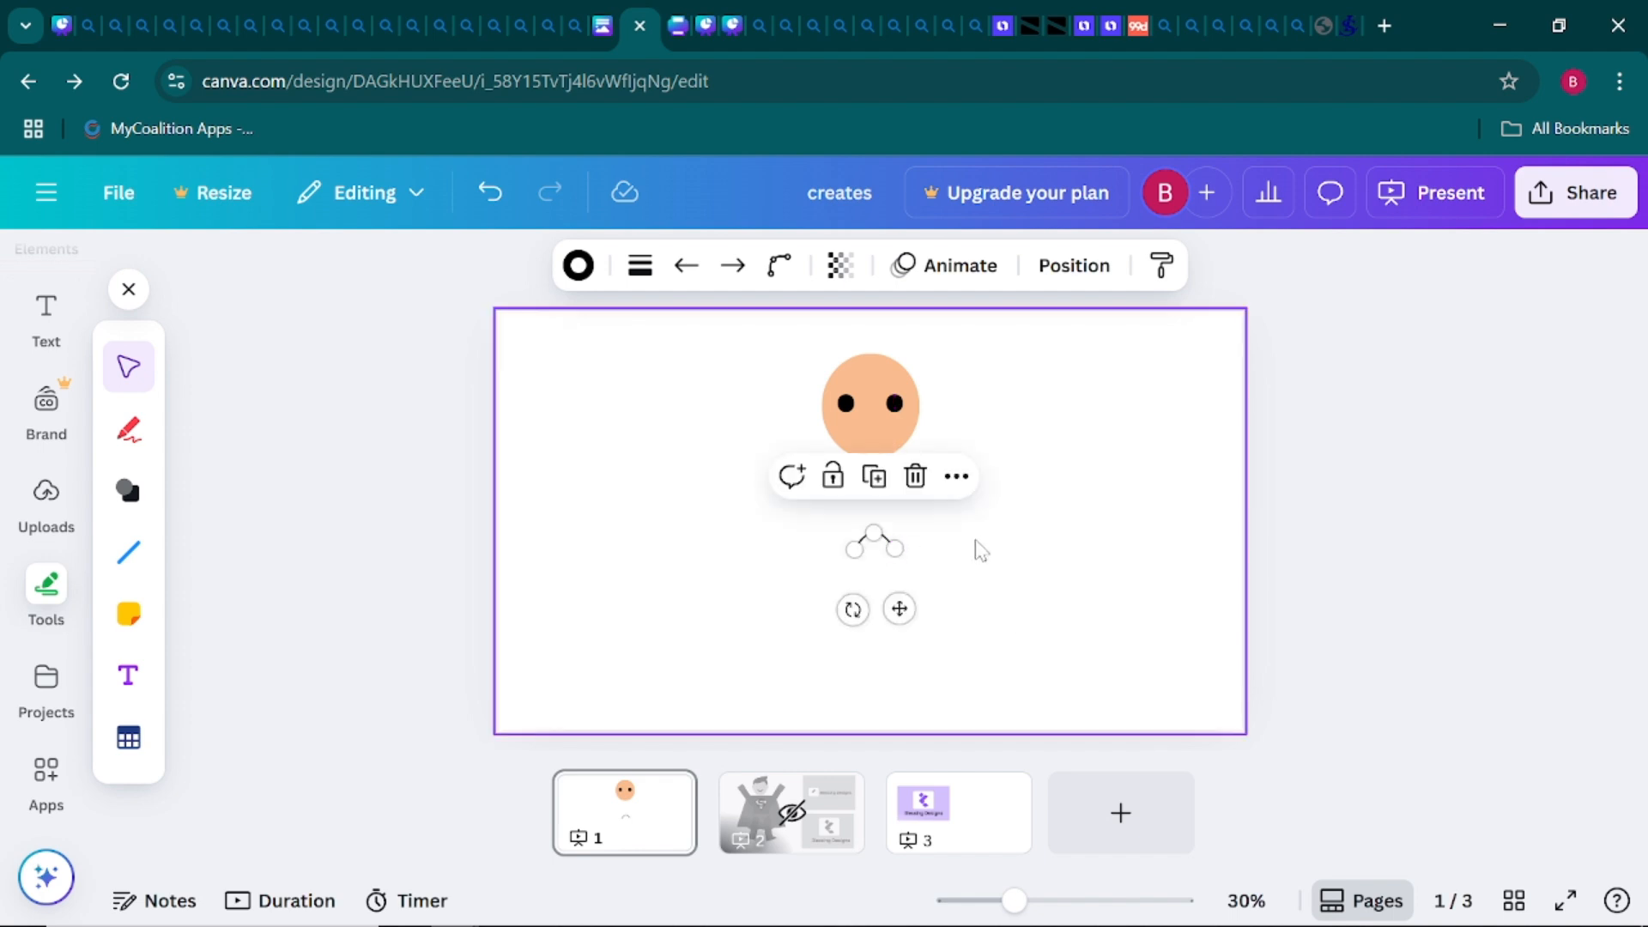
Level the arc's ends and rotate it 180° so it curves downward like a smile
click(890, 559)
click(893, 544)
drag(852, 609, 895, 611)
click(792, 587)
click(868, 545)
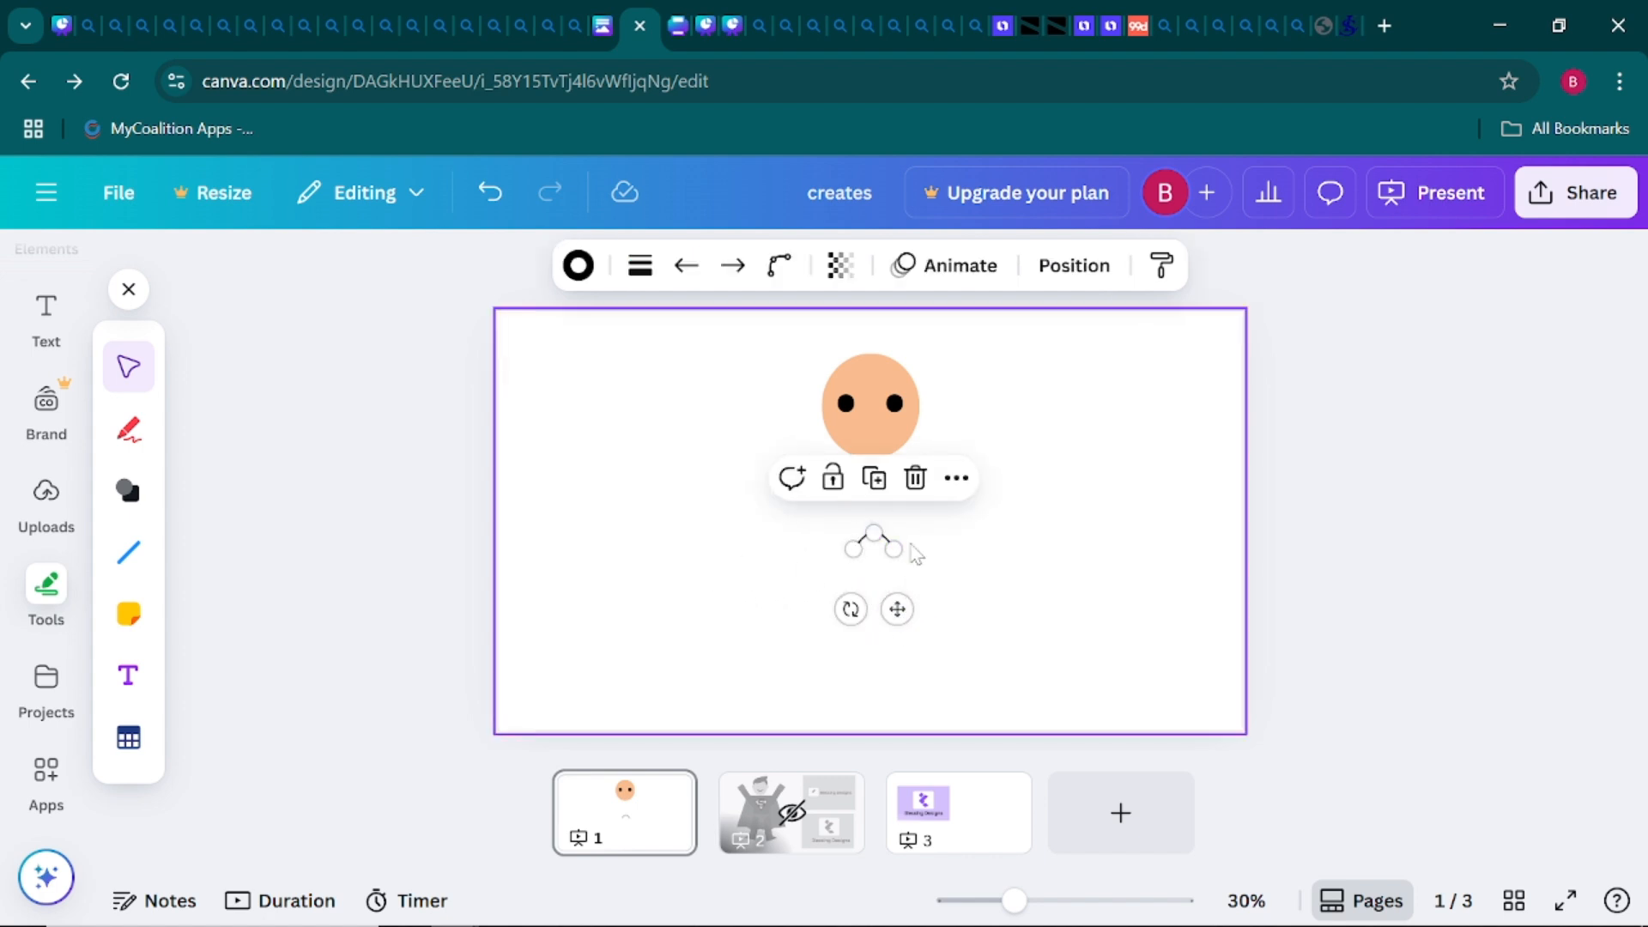
click(850, 609)
drag(851, 611, 875, 471)
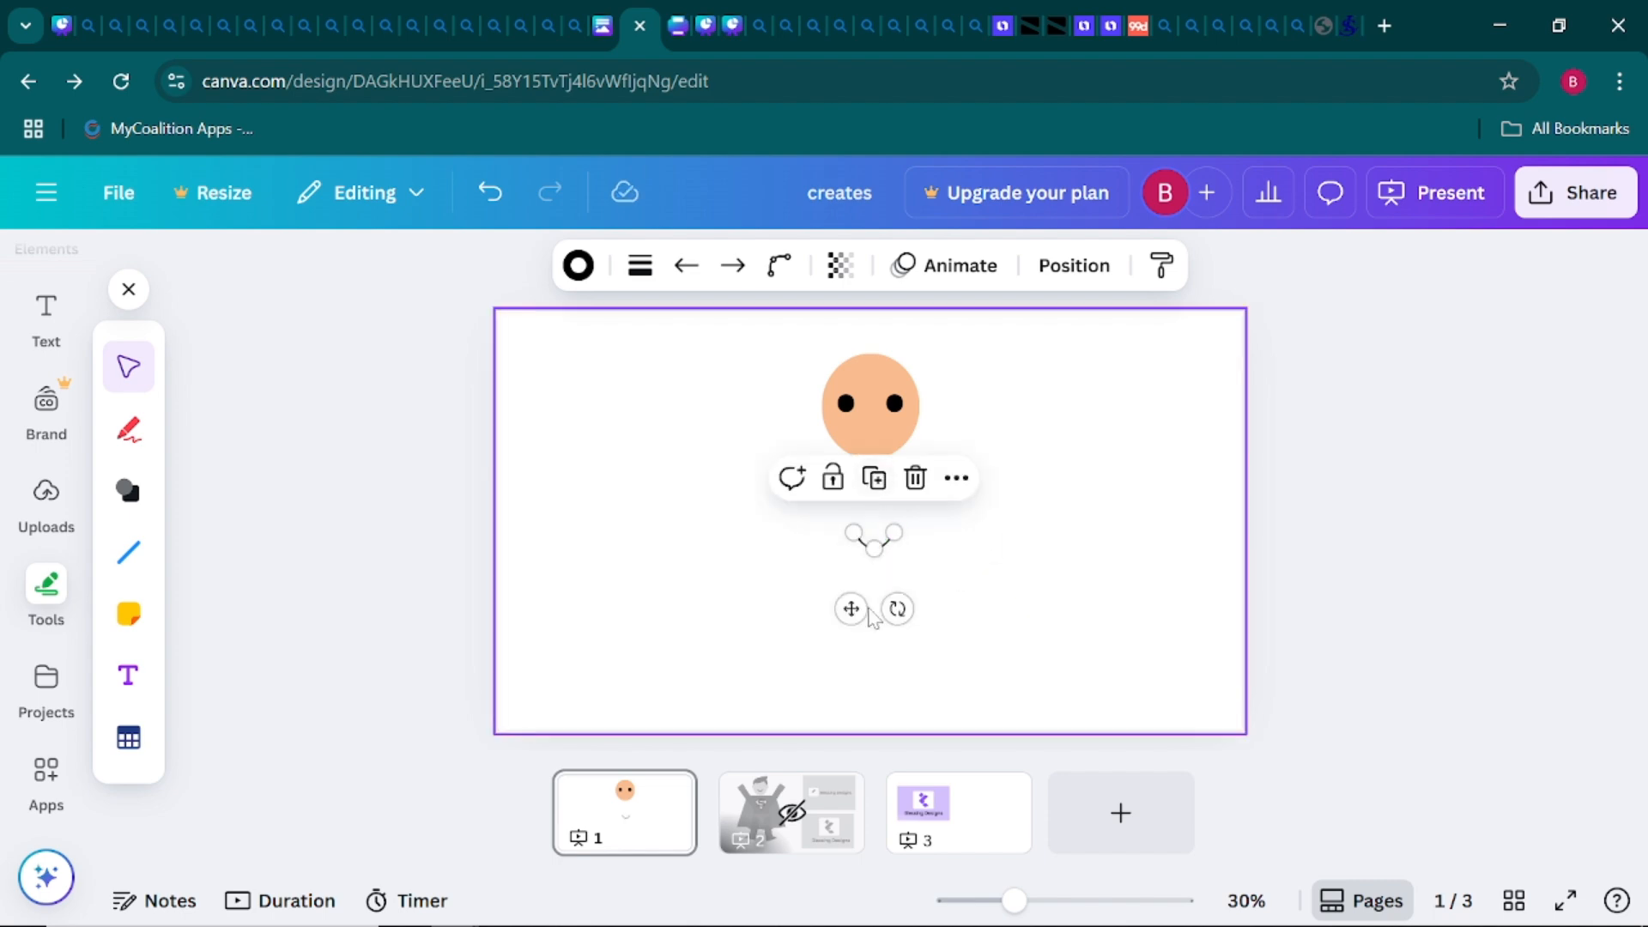
Move the smile line onto the face, centred below the two eyes
drag(873, 539, 845, 504)
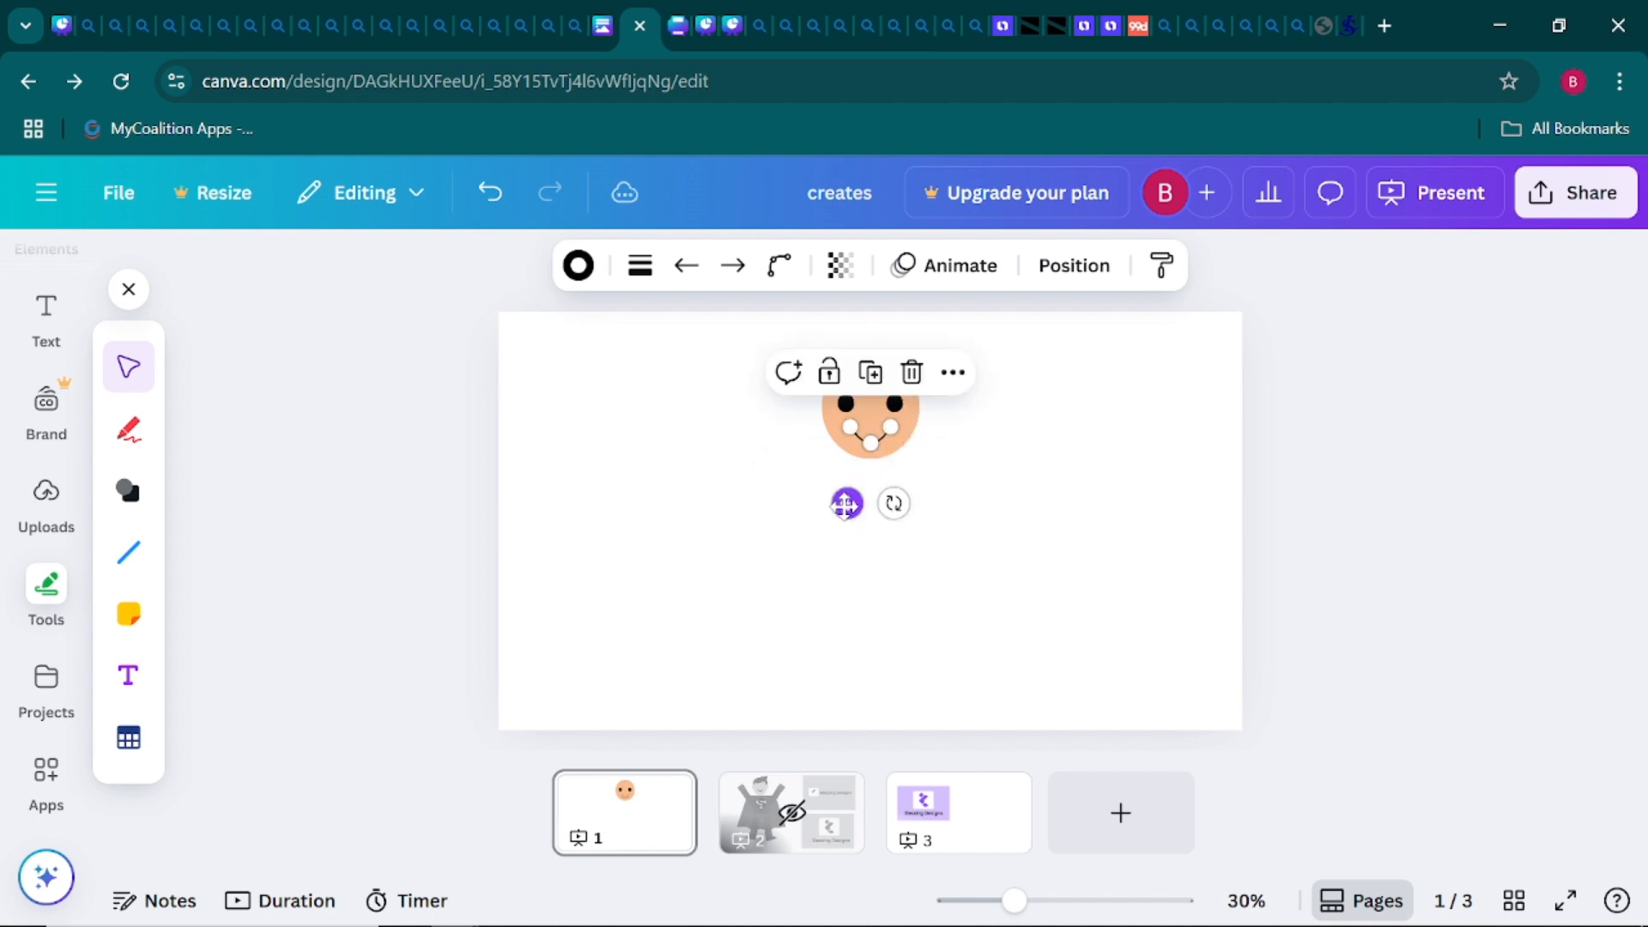
click(963, 532)
click(869, 453)
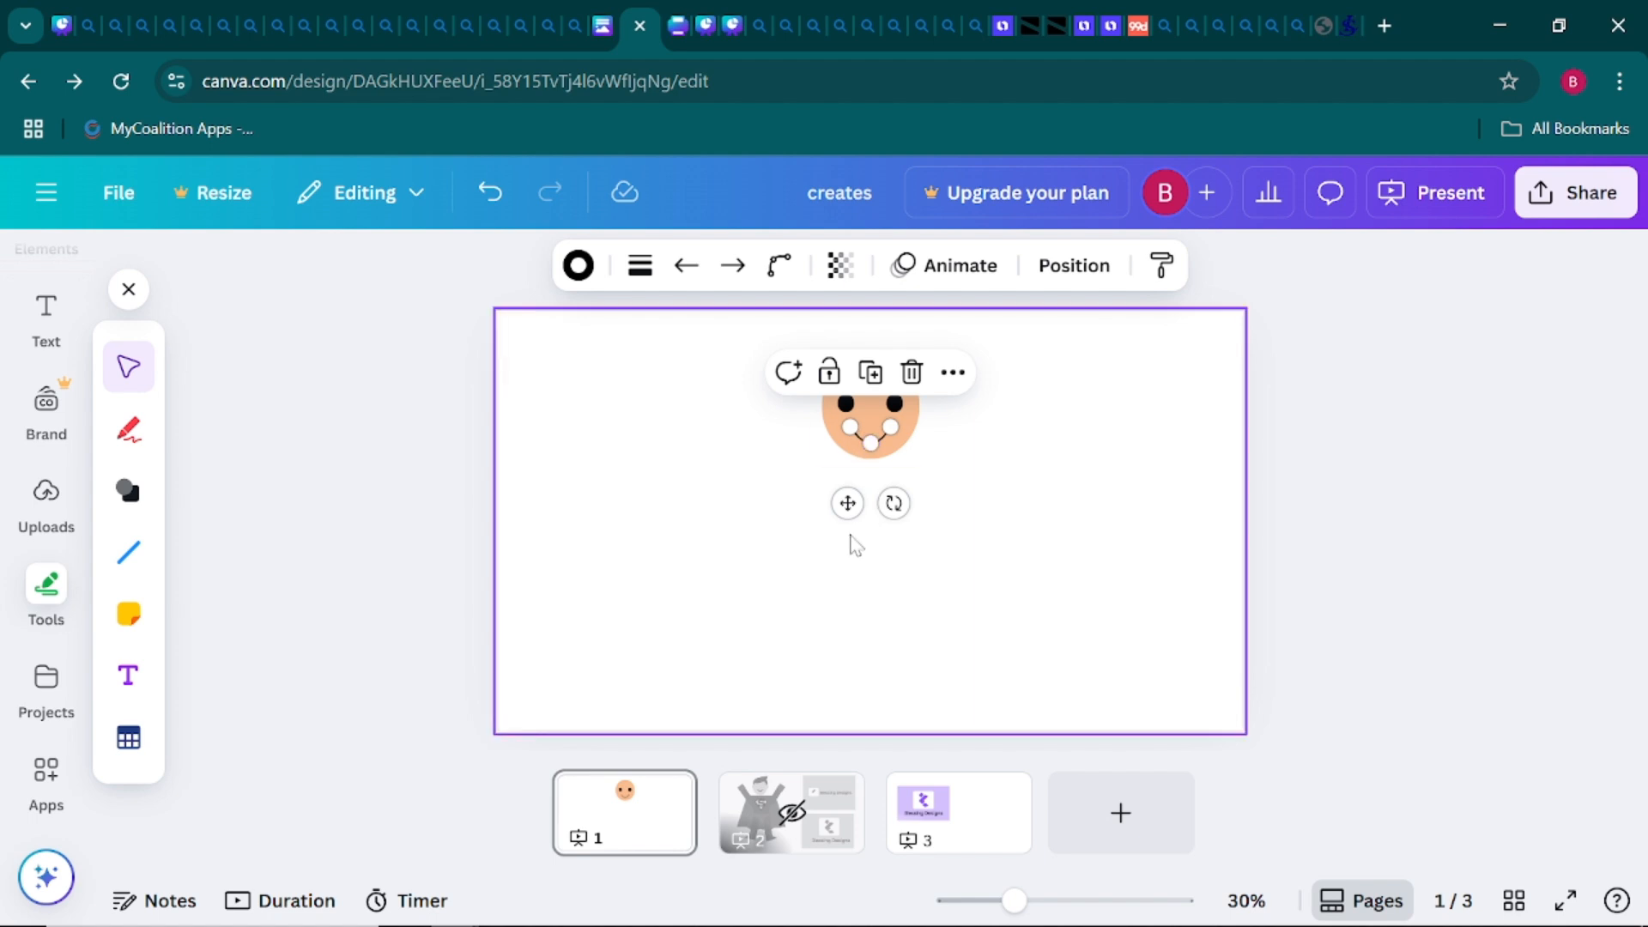
click(746, 529)
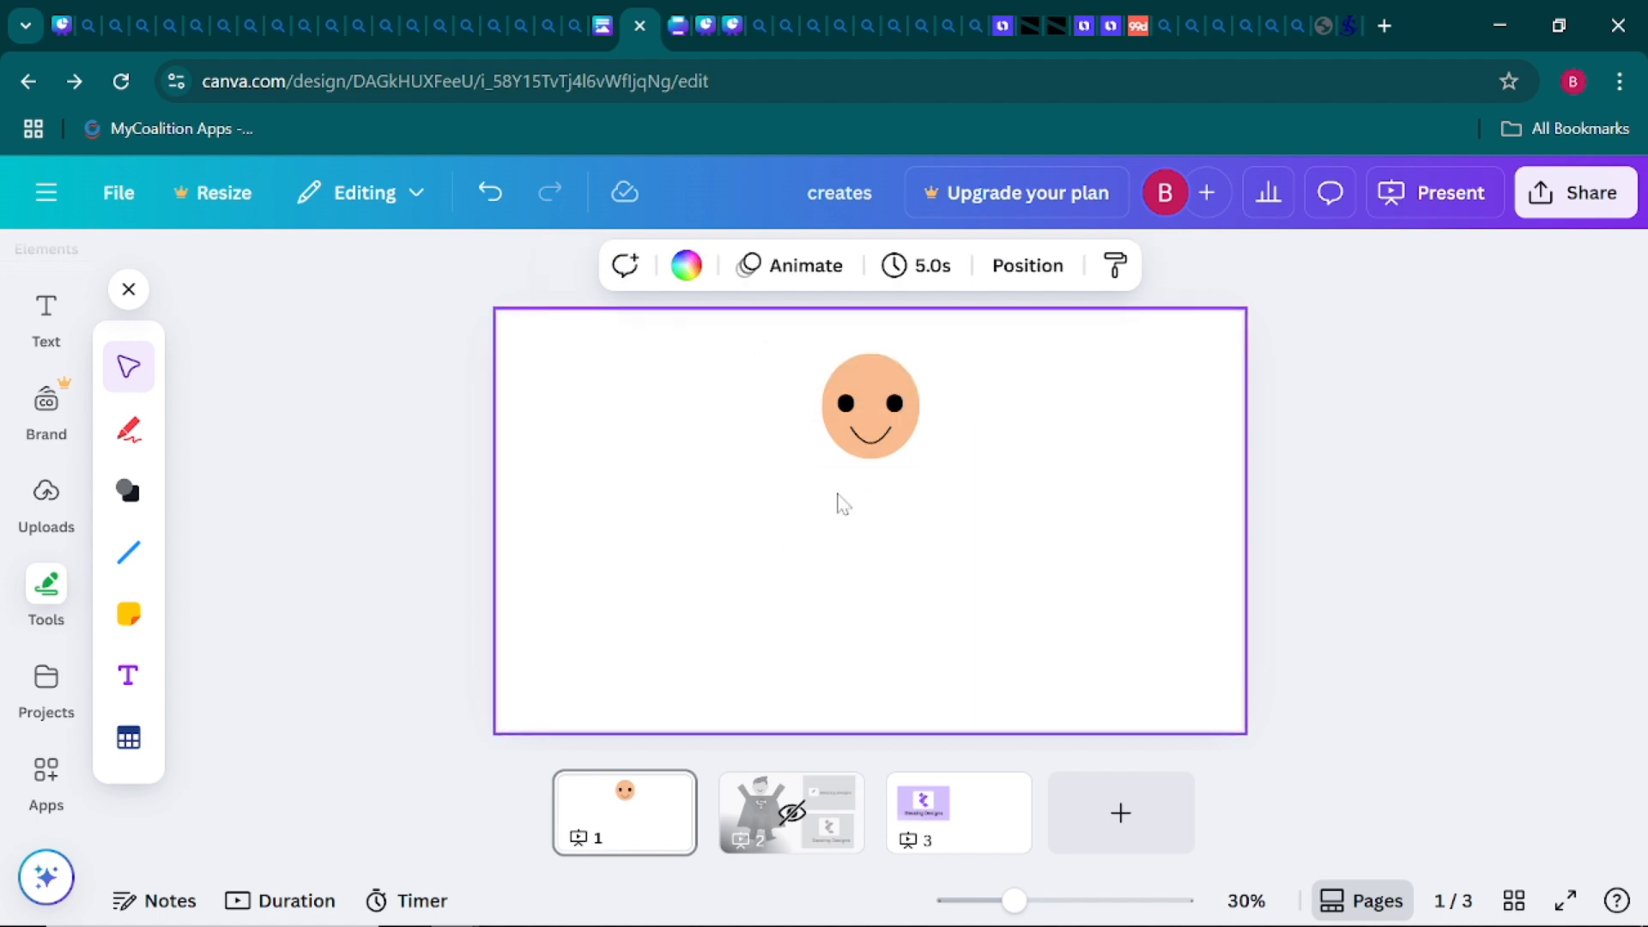
Thicken the smile line to a line weight of 8
click(871, 441)
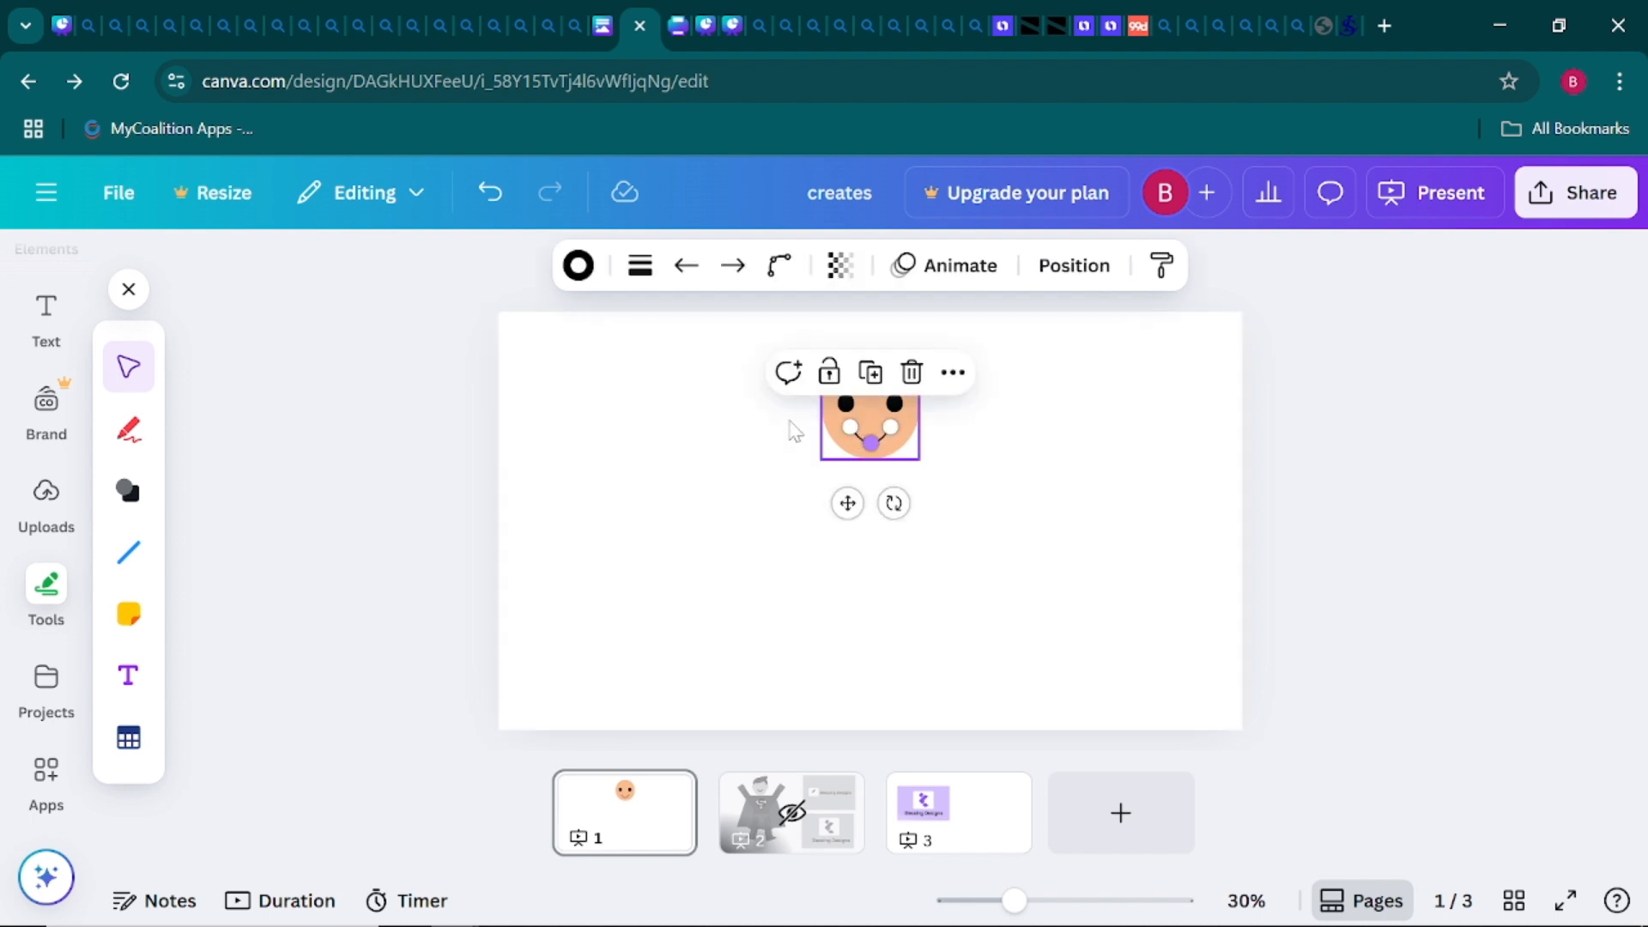
click(640, 273)
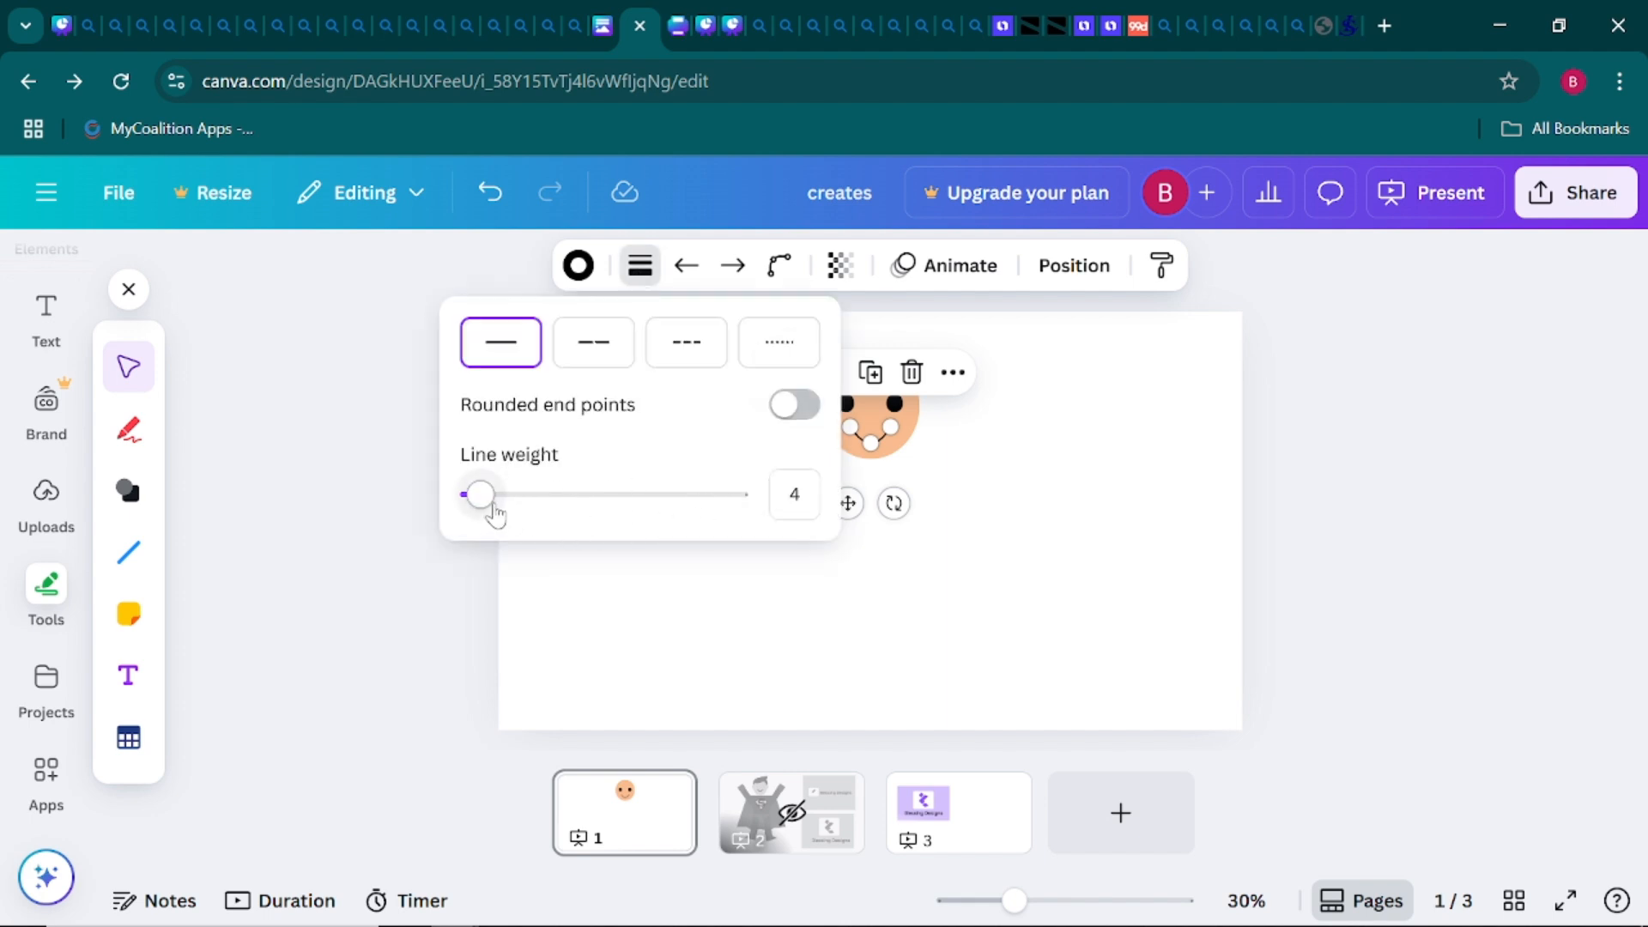
drag(481, 503, 487, 506)
click(953, 542)
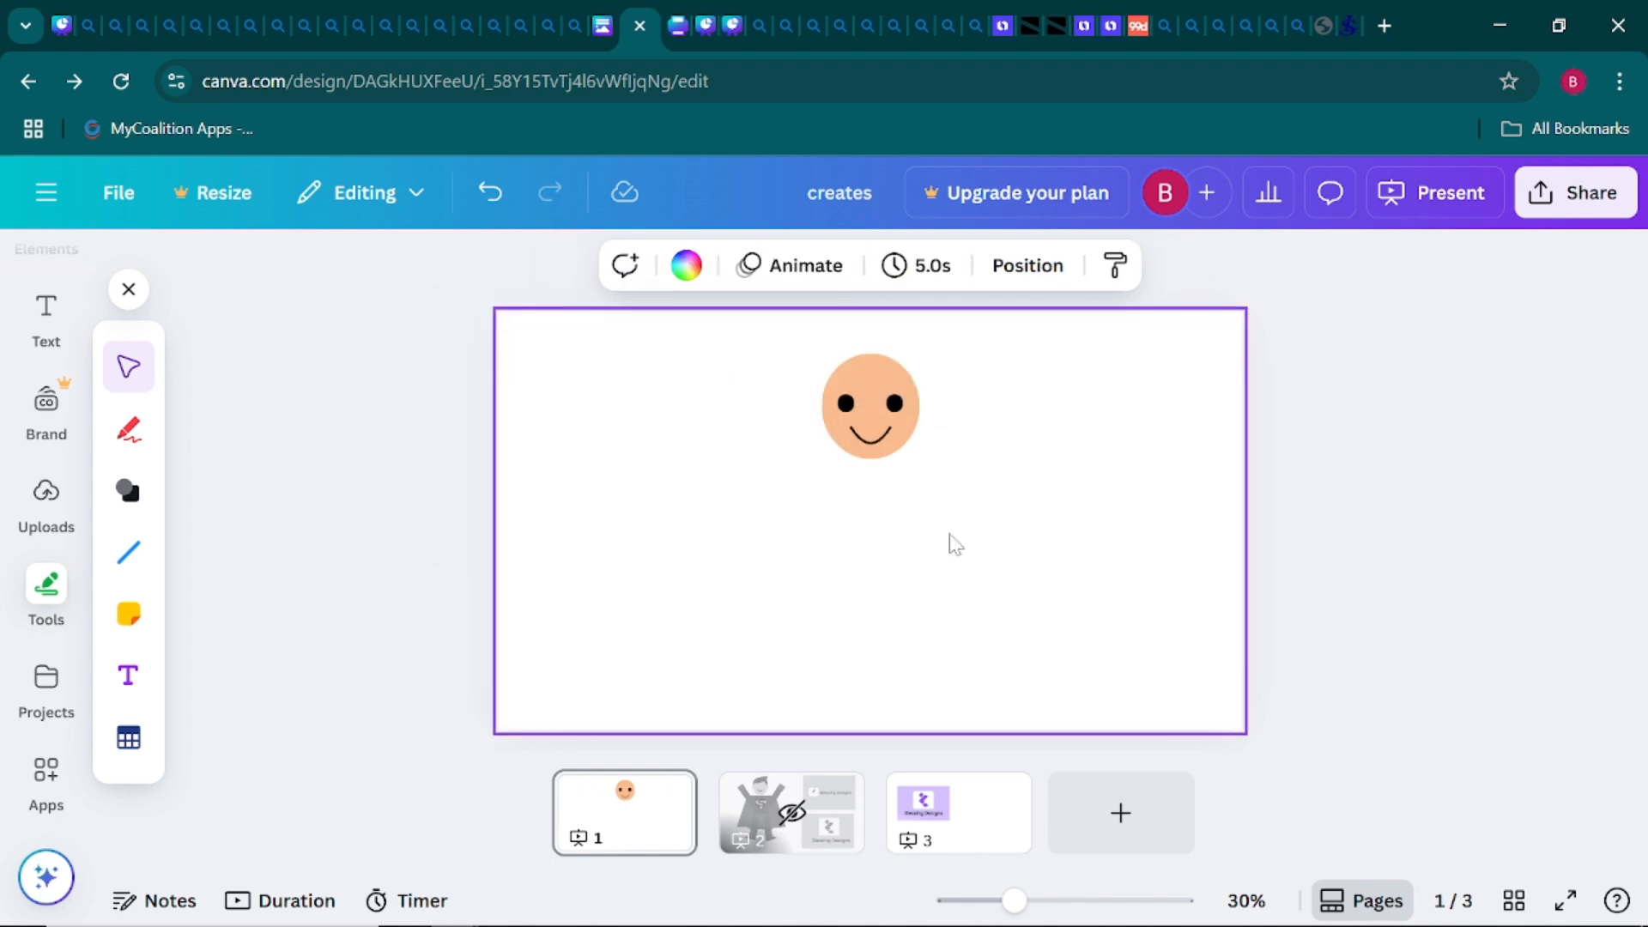
click(871, 441)
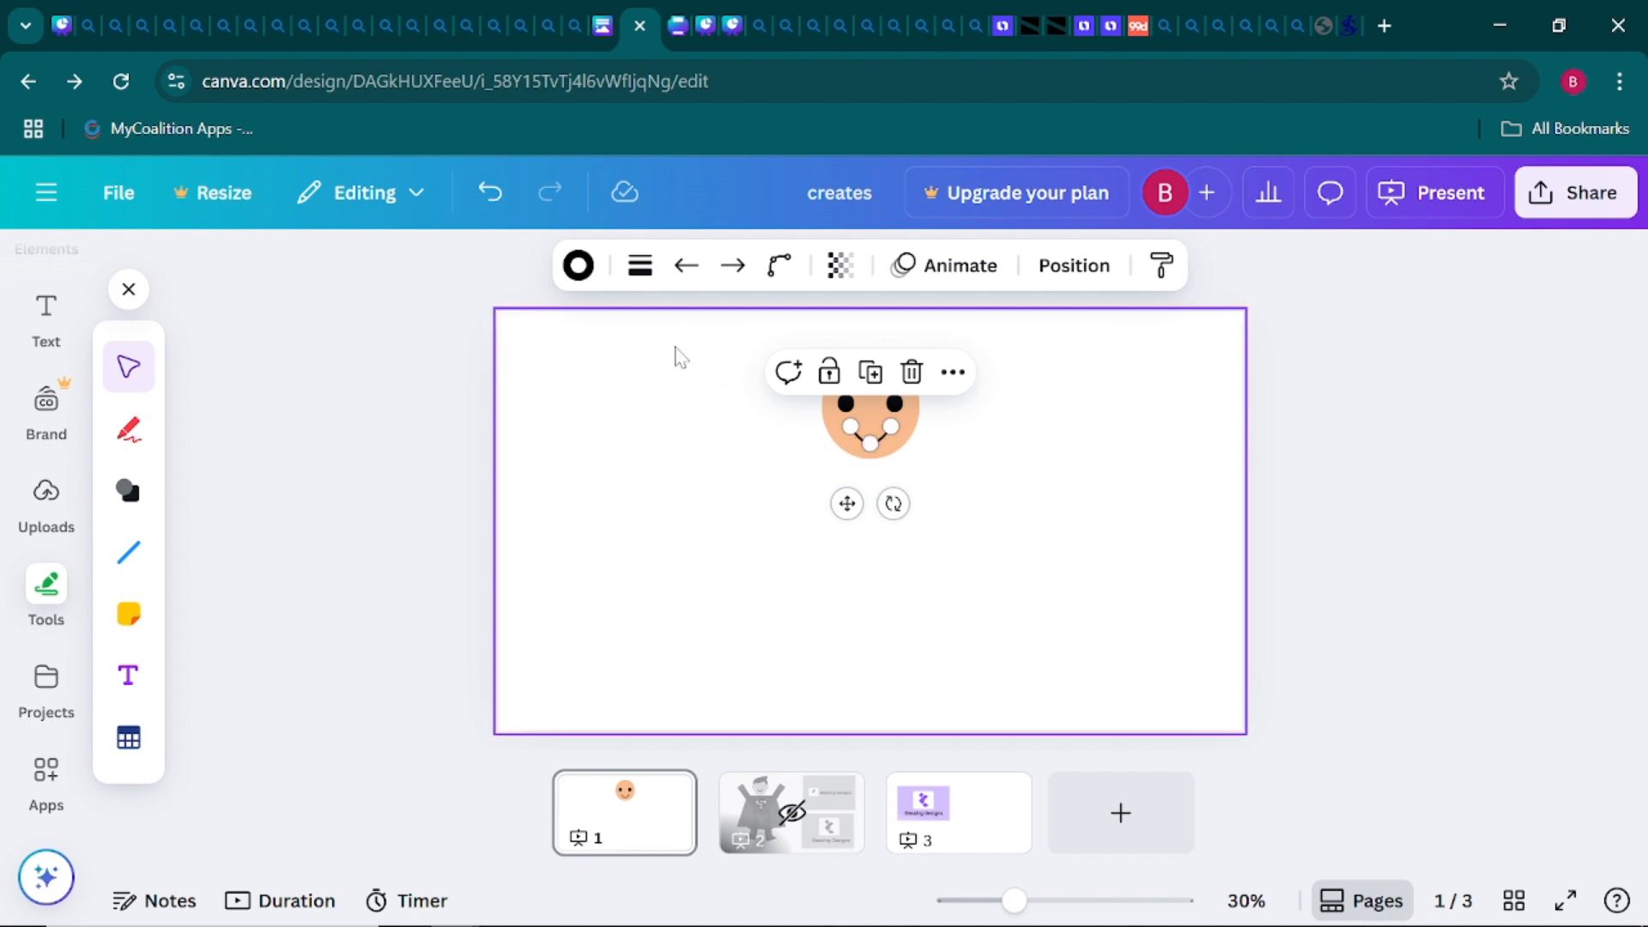
click(640, 267)
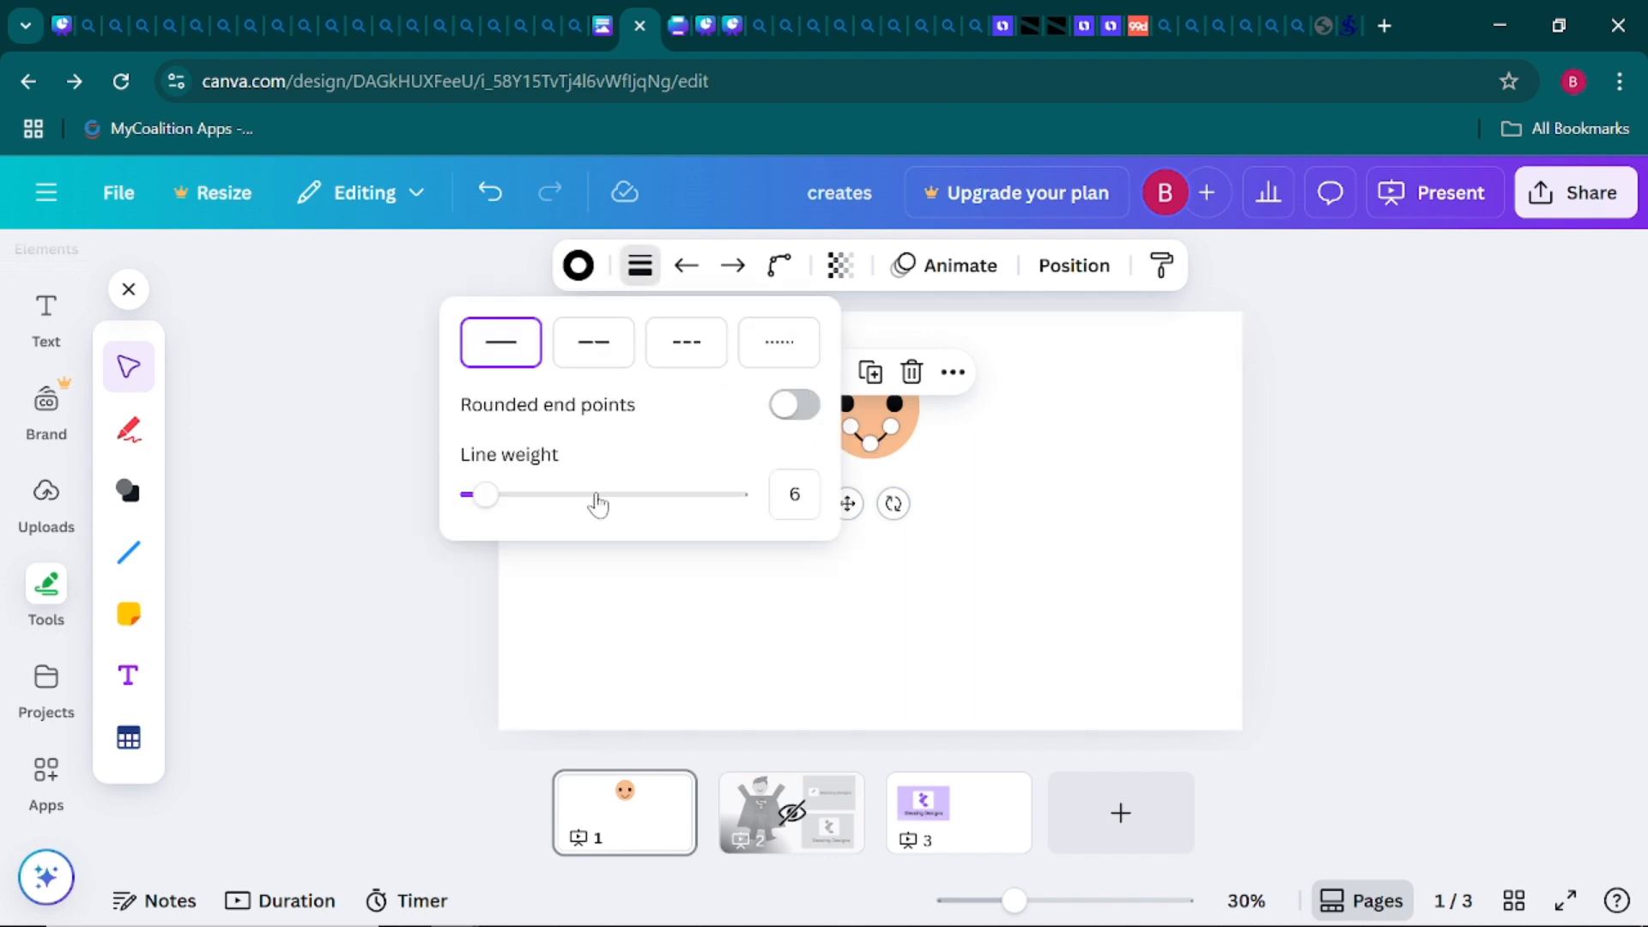
drag(505, 508, 492, 507)
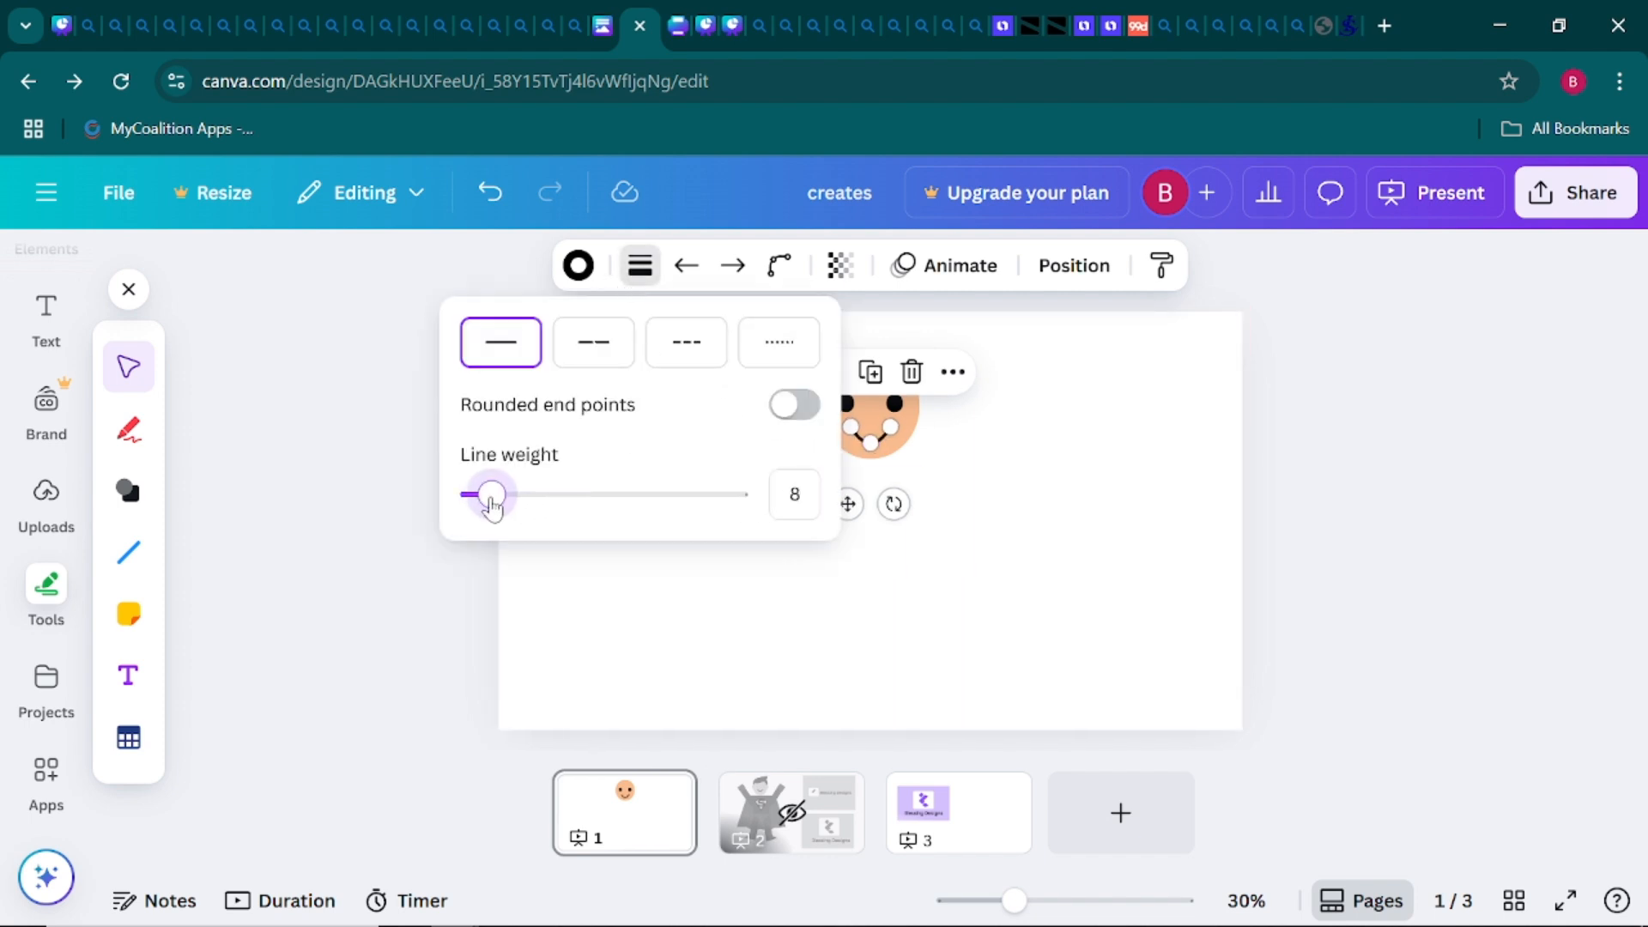
click(1010, 552)
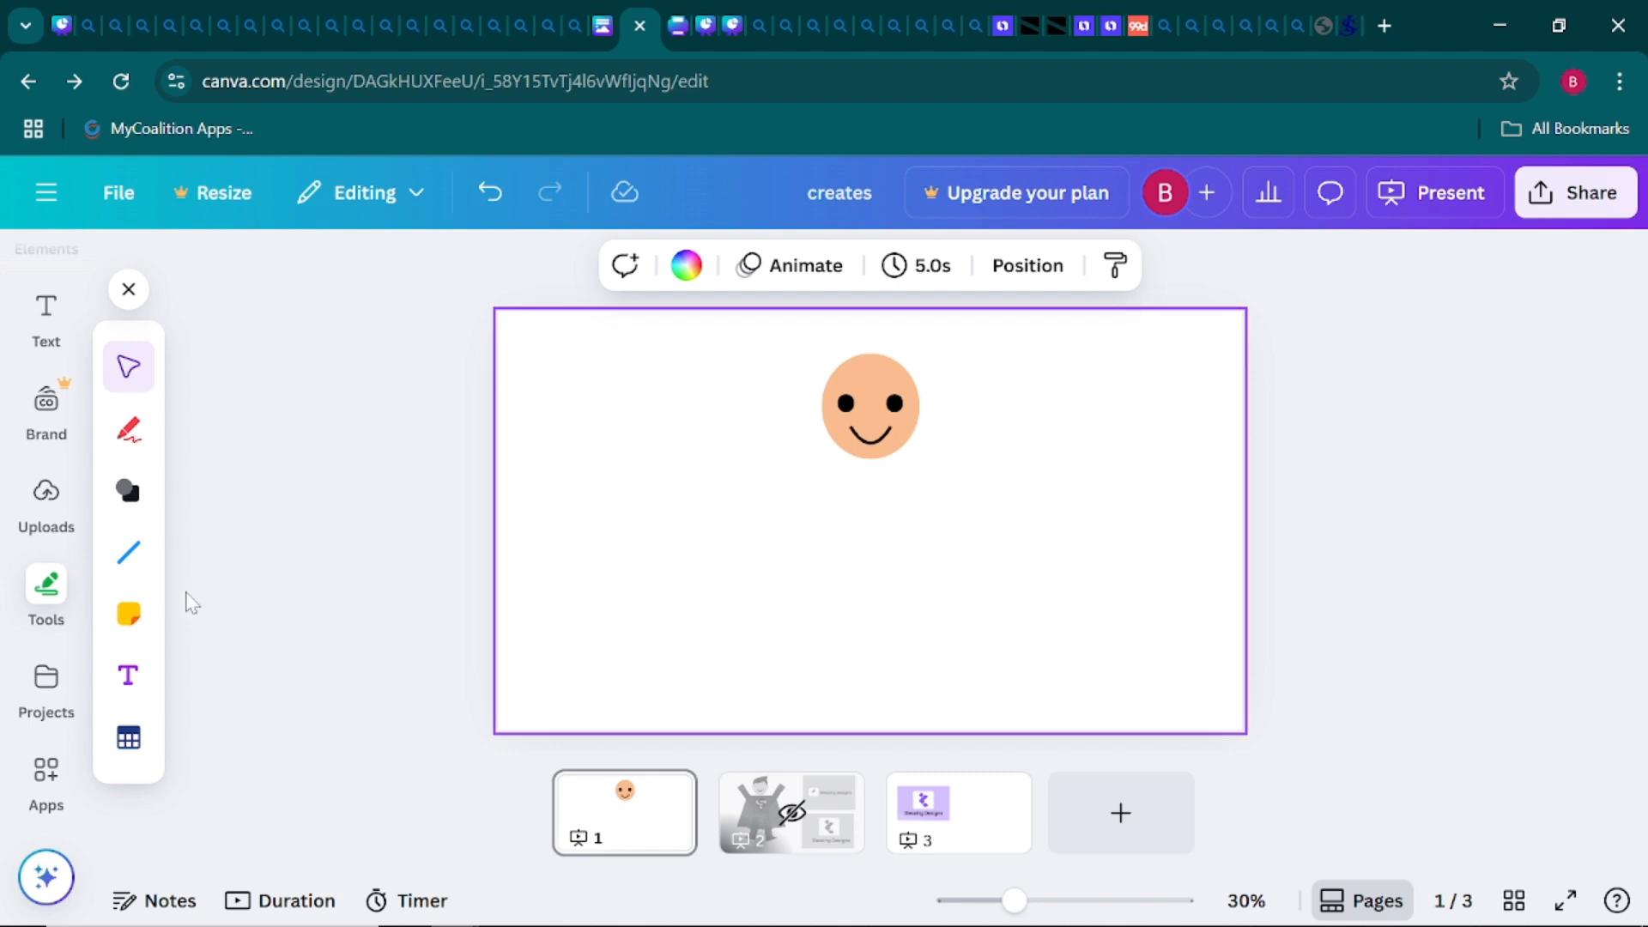
Add a circle, shrink it to ear size and place it at the face's left edge
click(129, 504)
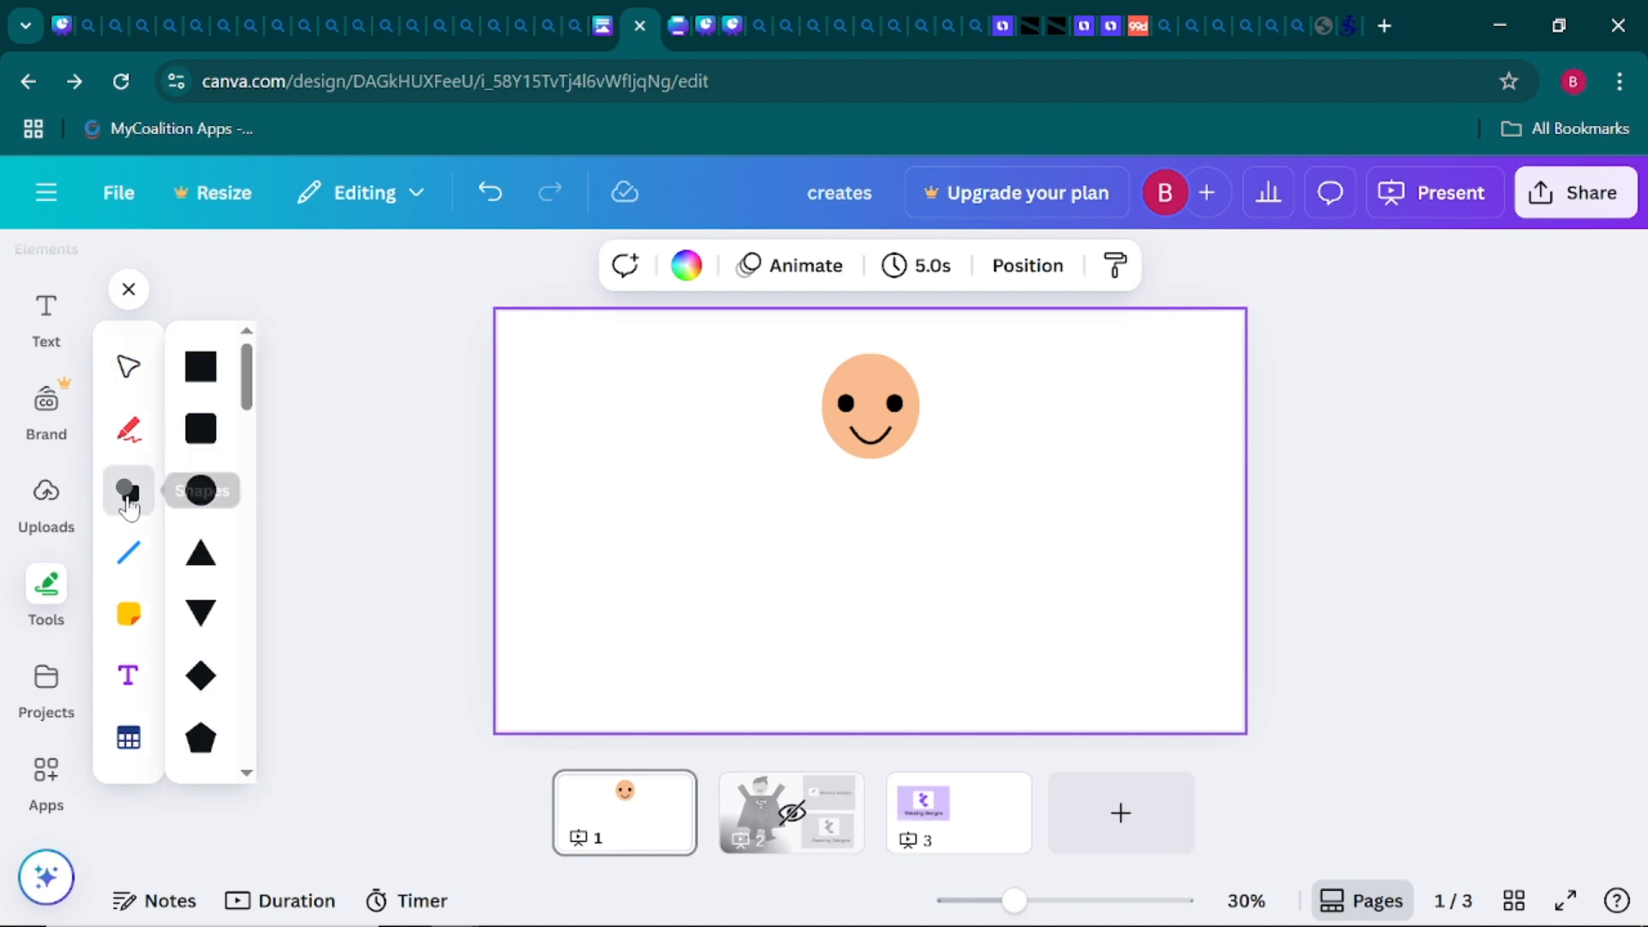
click(199, 515)
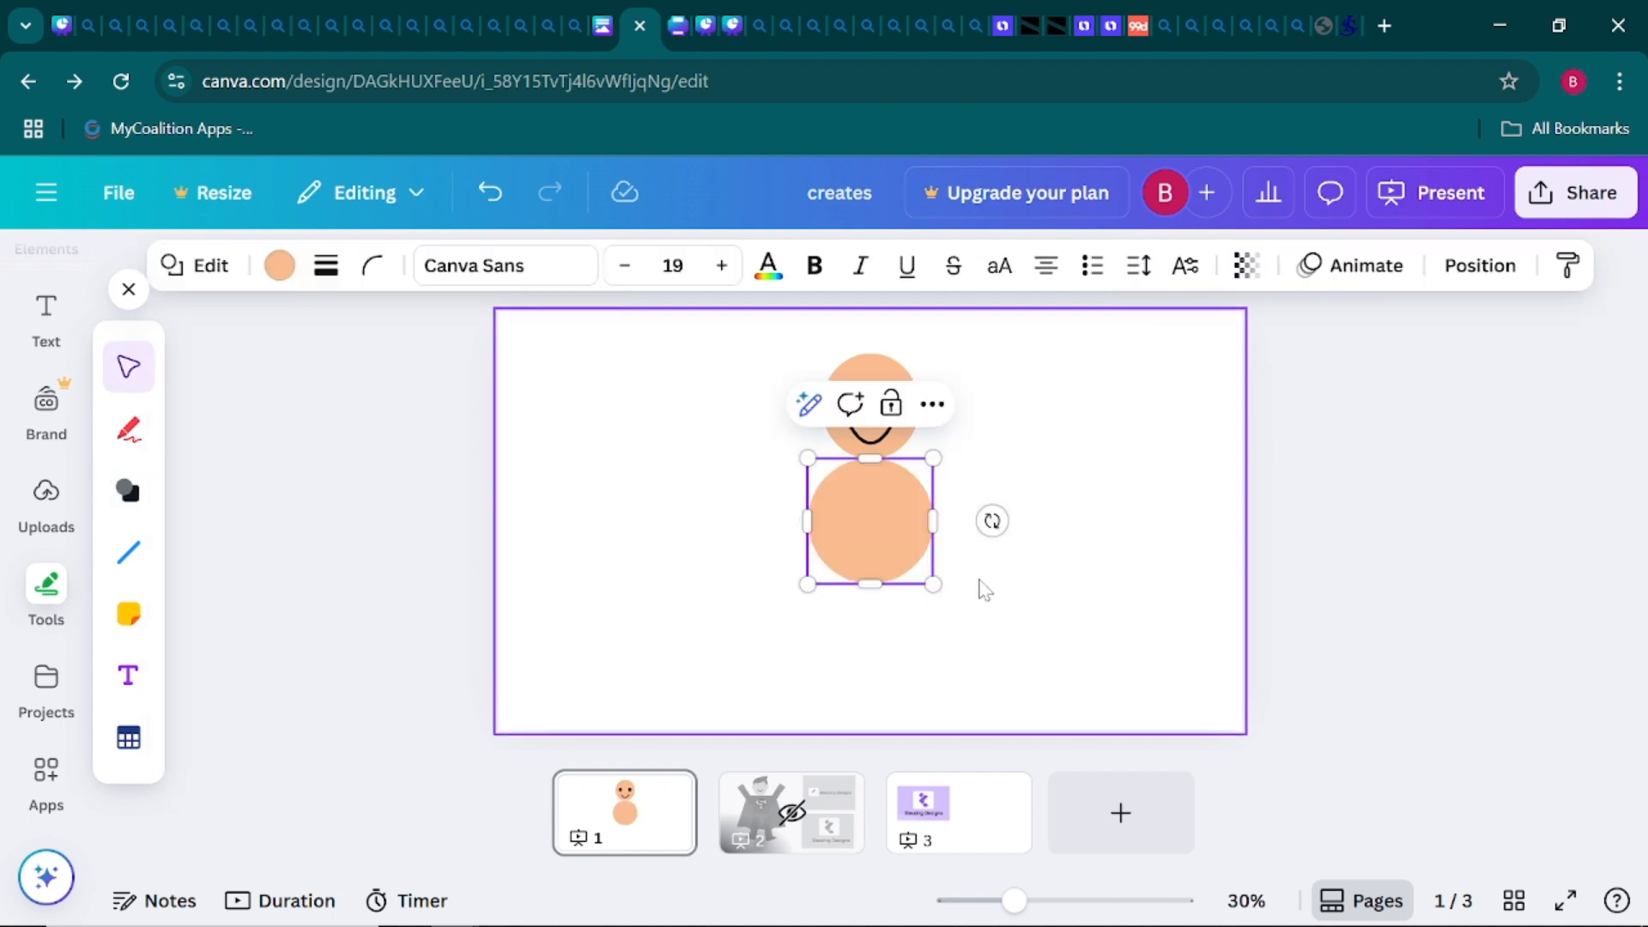
drag(910, 568, 834, 485)
click(611, 525)
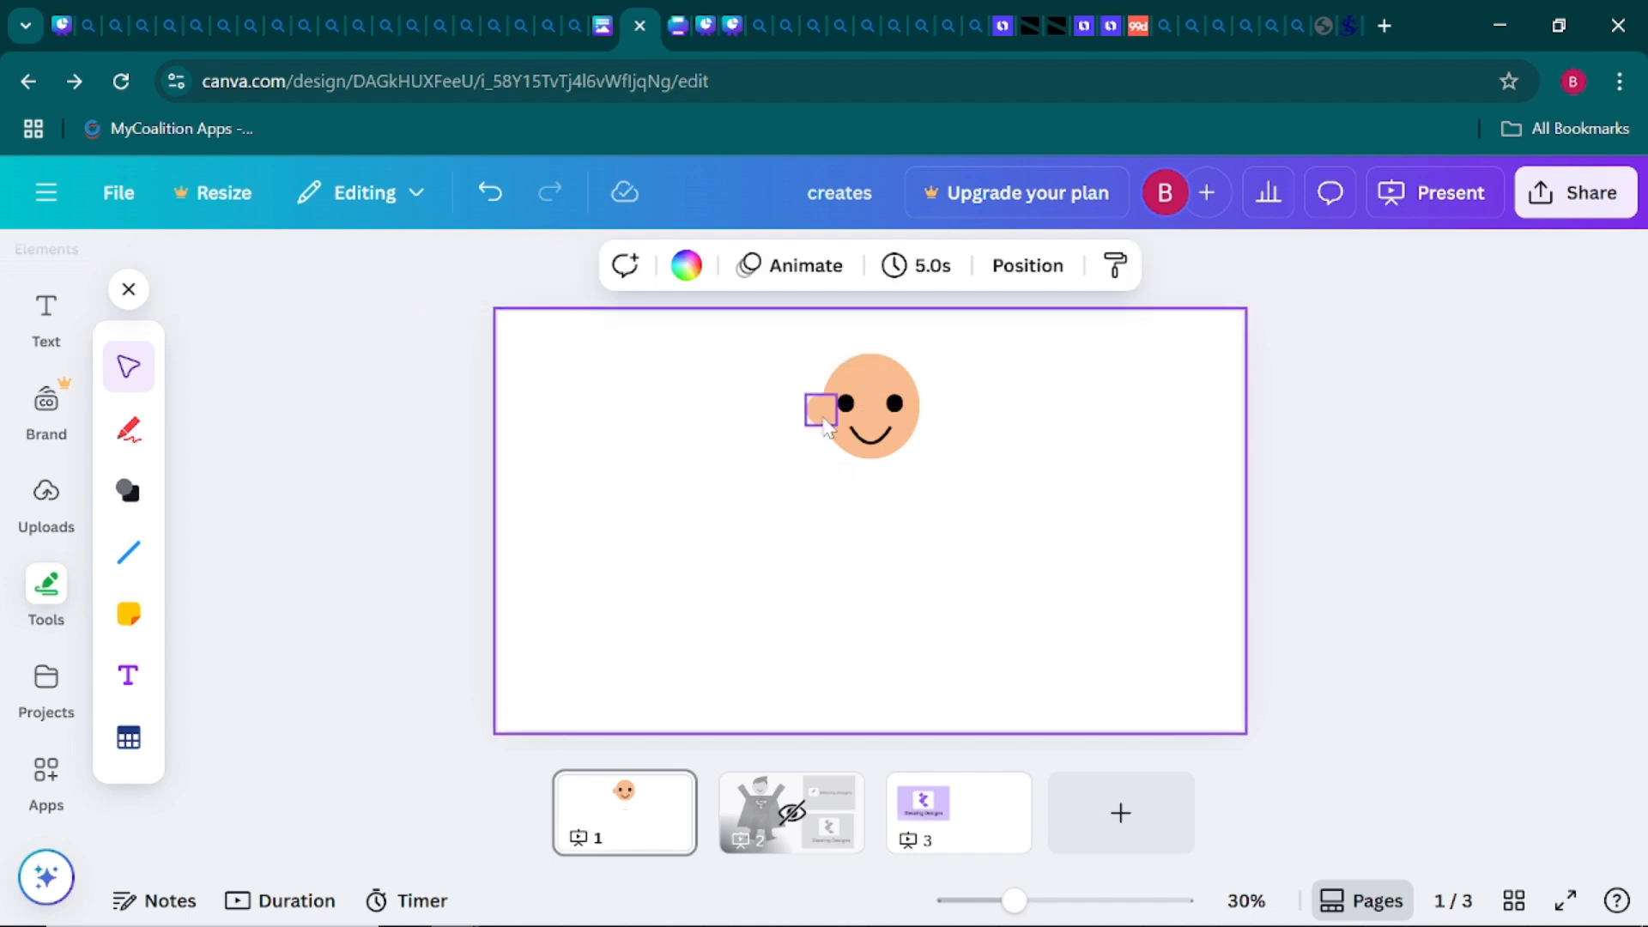
Shrink the small circle beside the face and place a duplicate of it on the face's right edge as an ear
click(819, 409)
drag(838, 483, 778, 451)
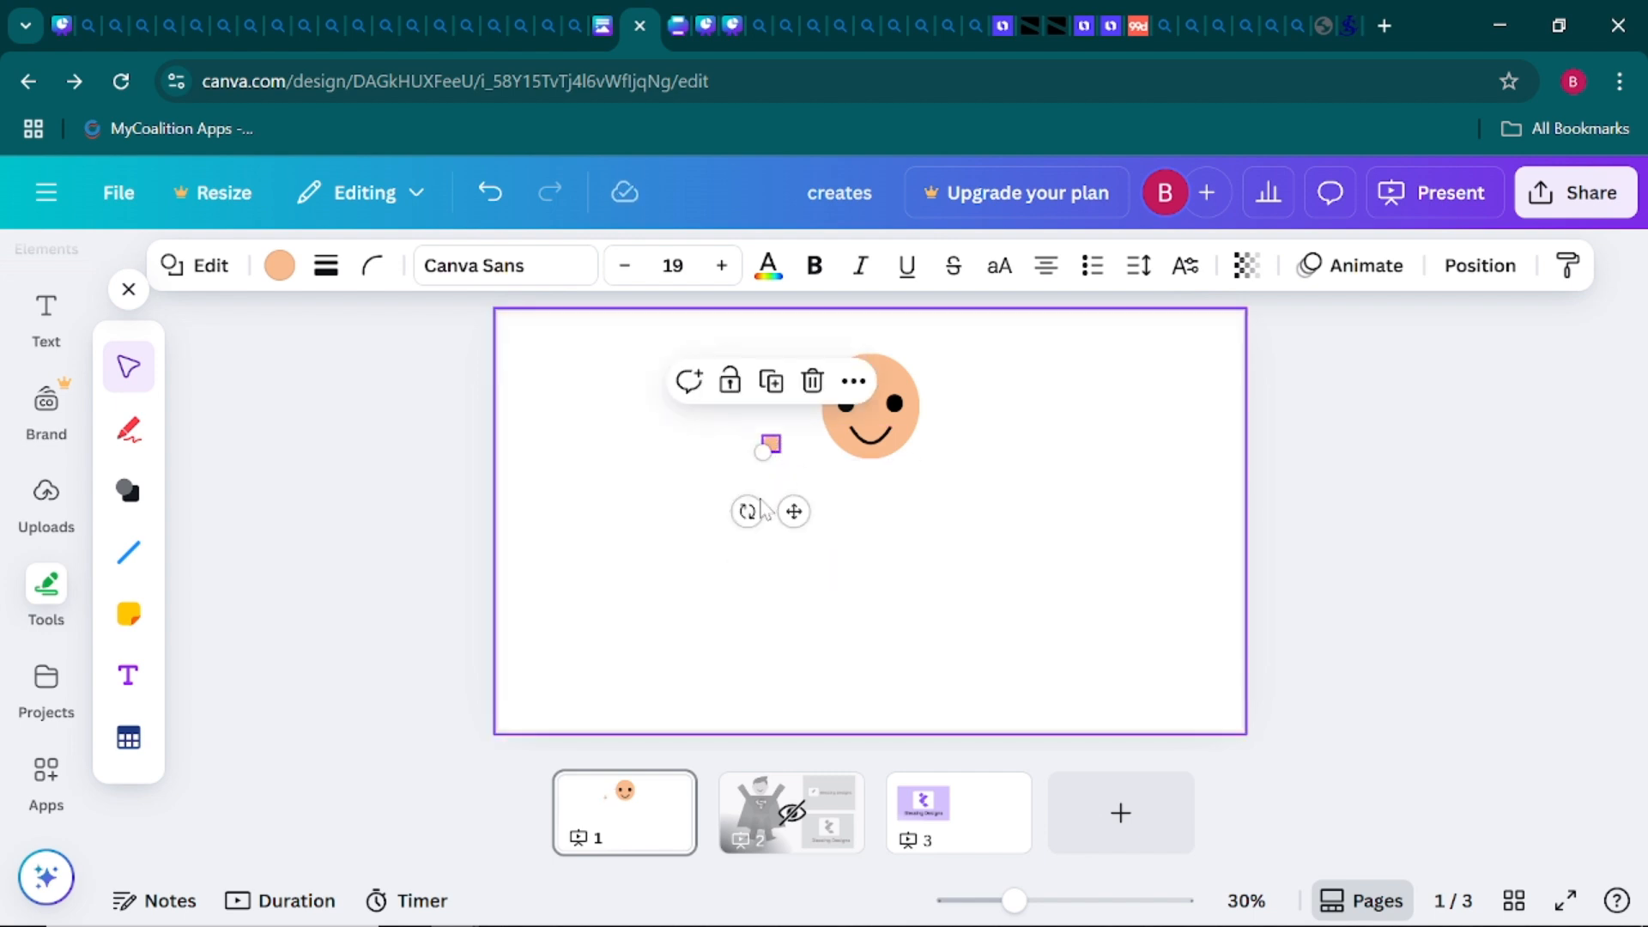
drag(793, 511, 941, 479)
click(1000, 478)
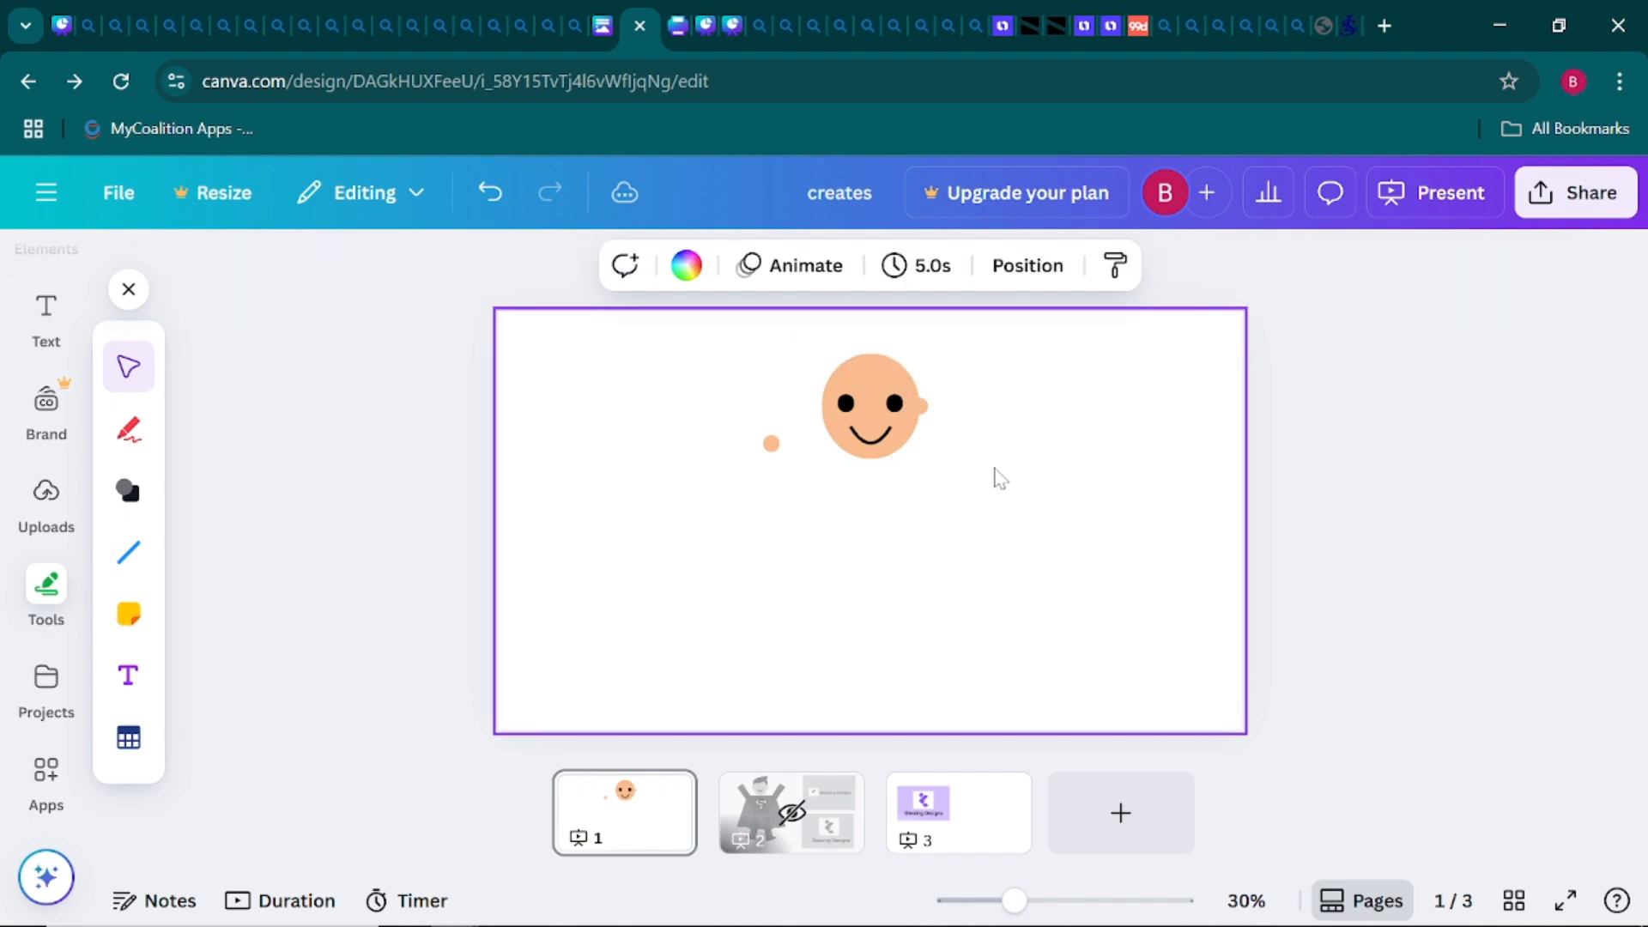
Enlarge the right ear slightly and nudge it so it sits level with the eyes
click(920, 406)
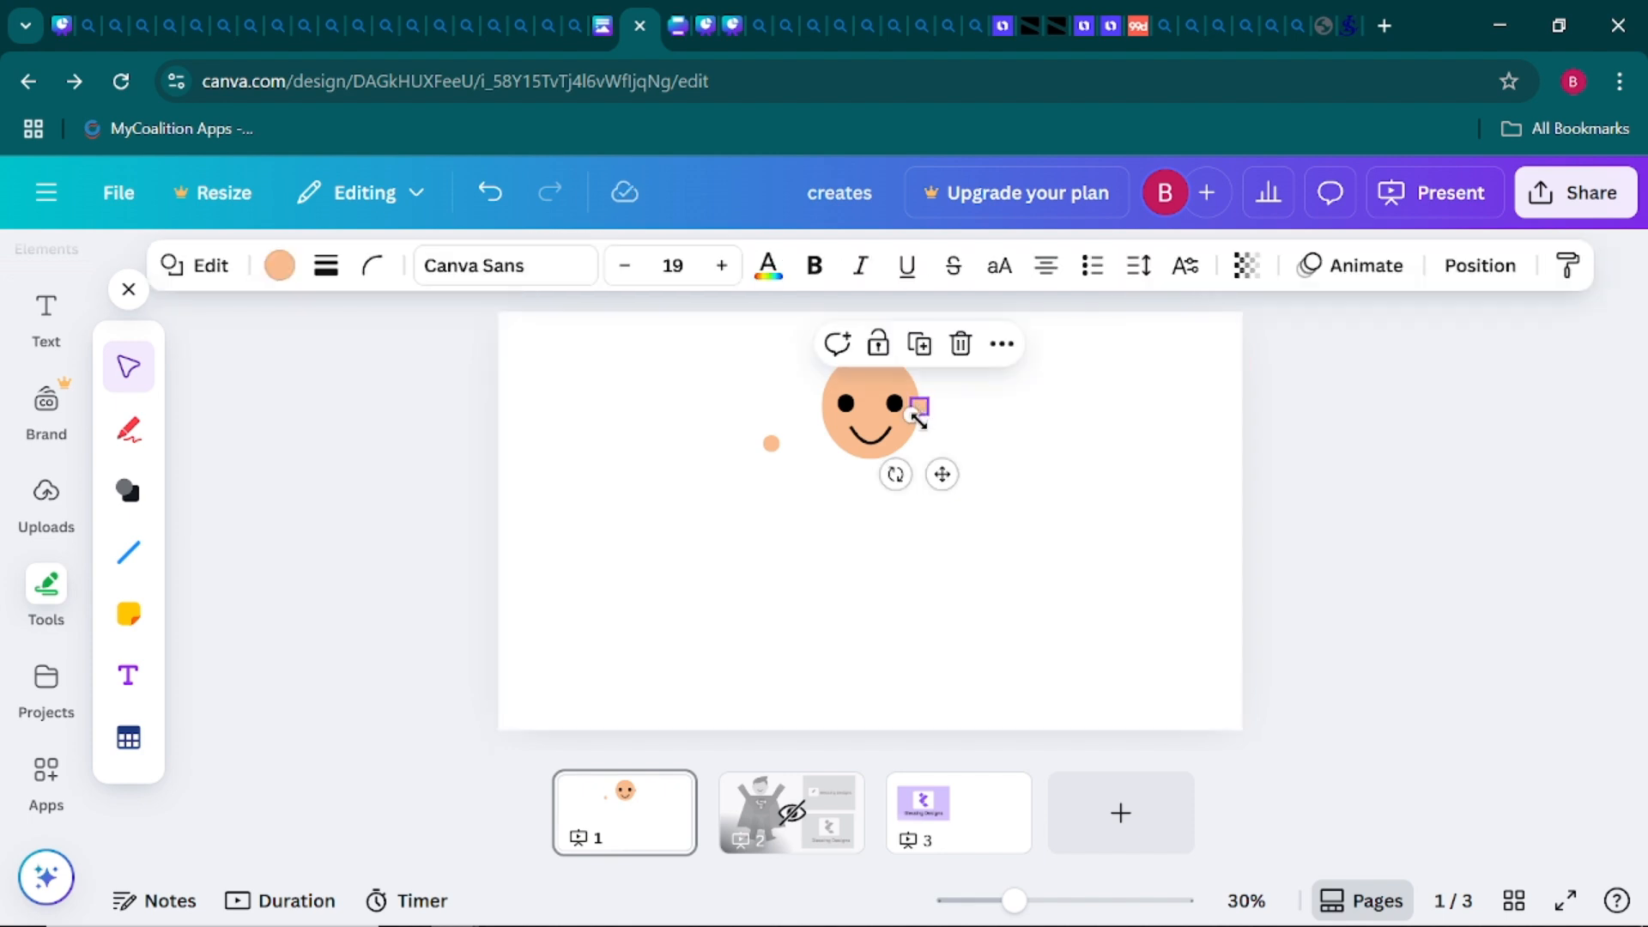
drag(912, 415, 901, 425)
drag(941, 484, 944, 481)
click(993, 489)
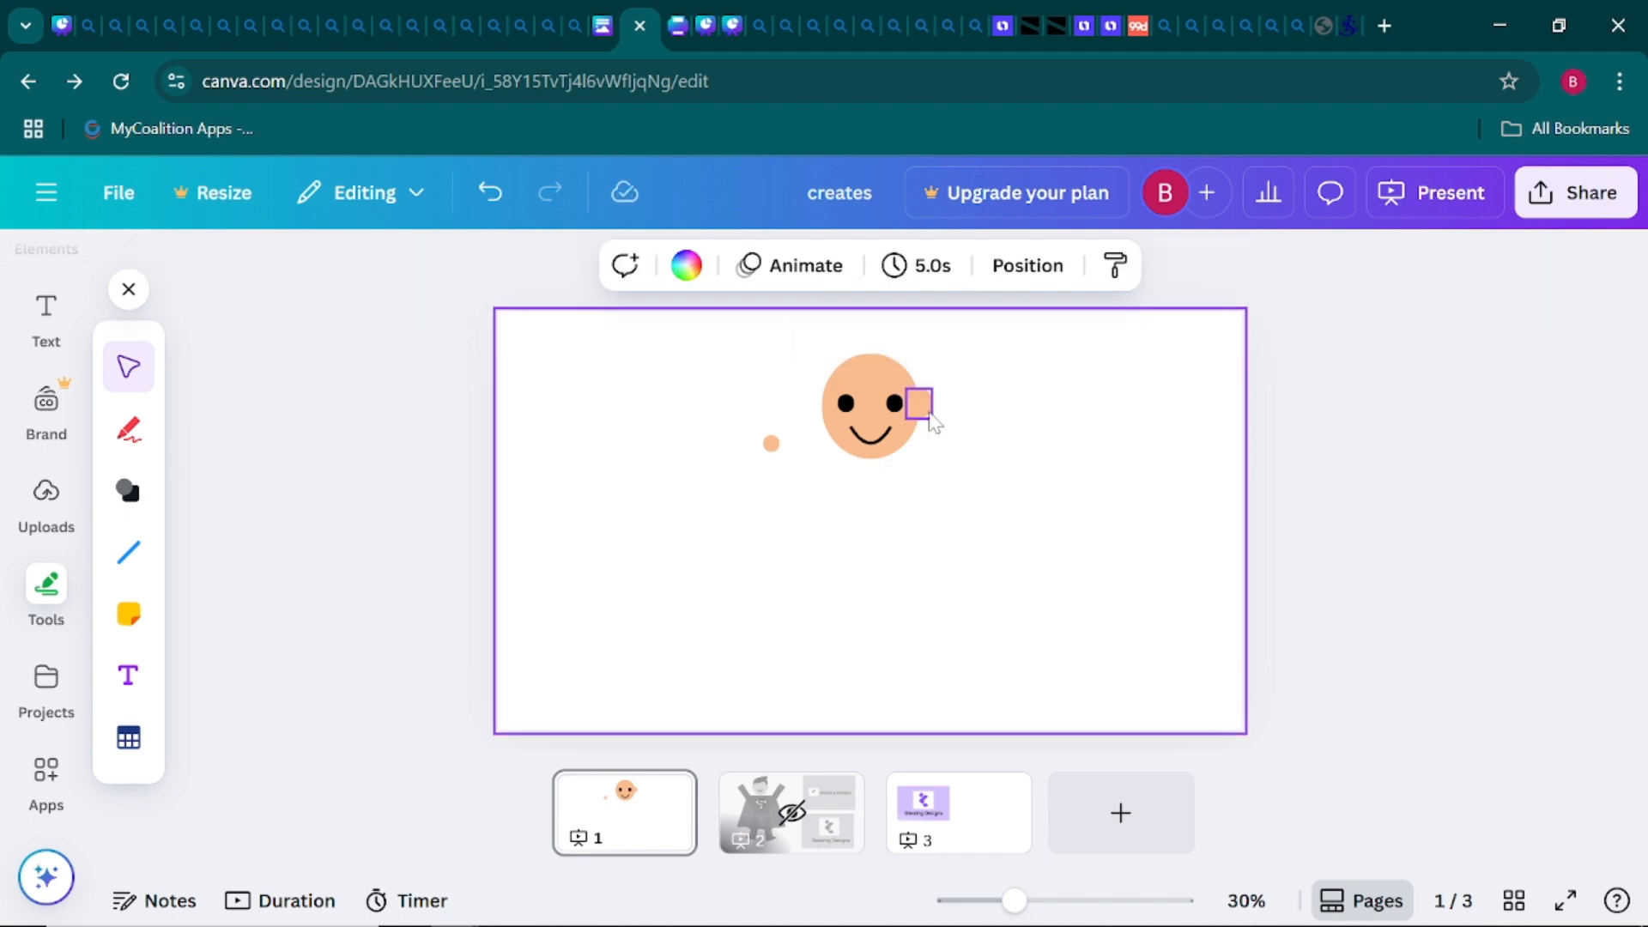
click(934, 420)
drag(935, 479, 941, 479)
click(1002, 497)
Enlarge the loose small circle to match the right ear and position it on the face's left edge as the other ear
click(771, 444)
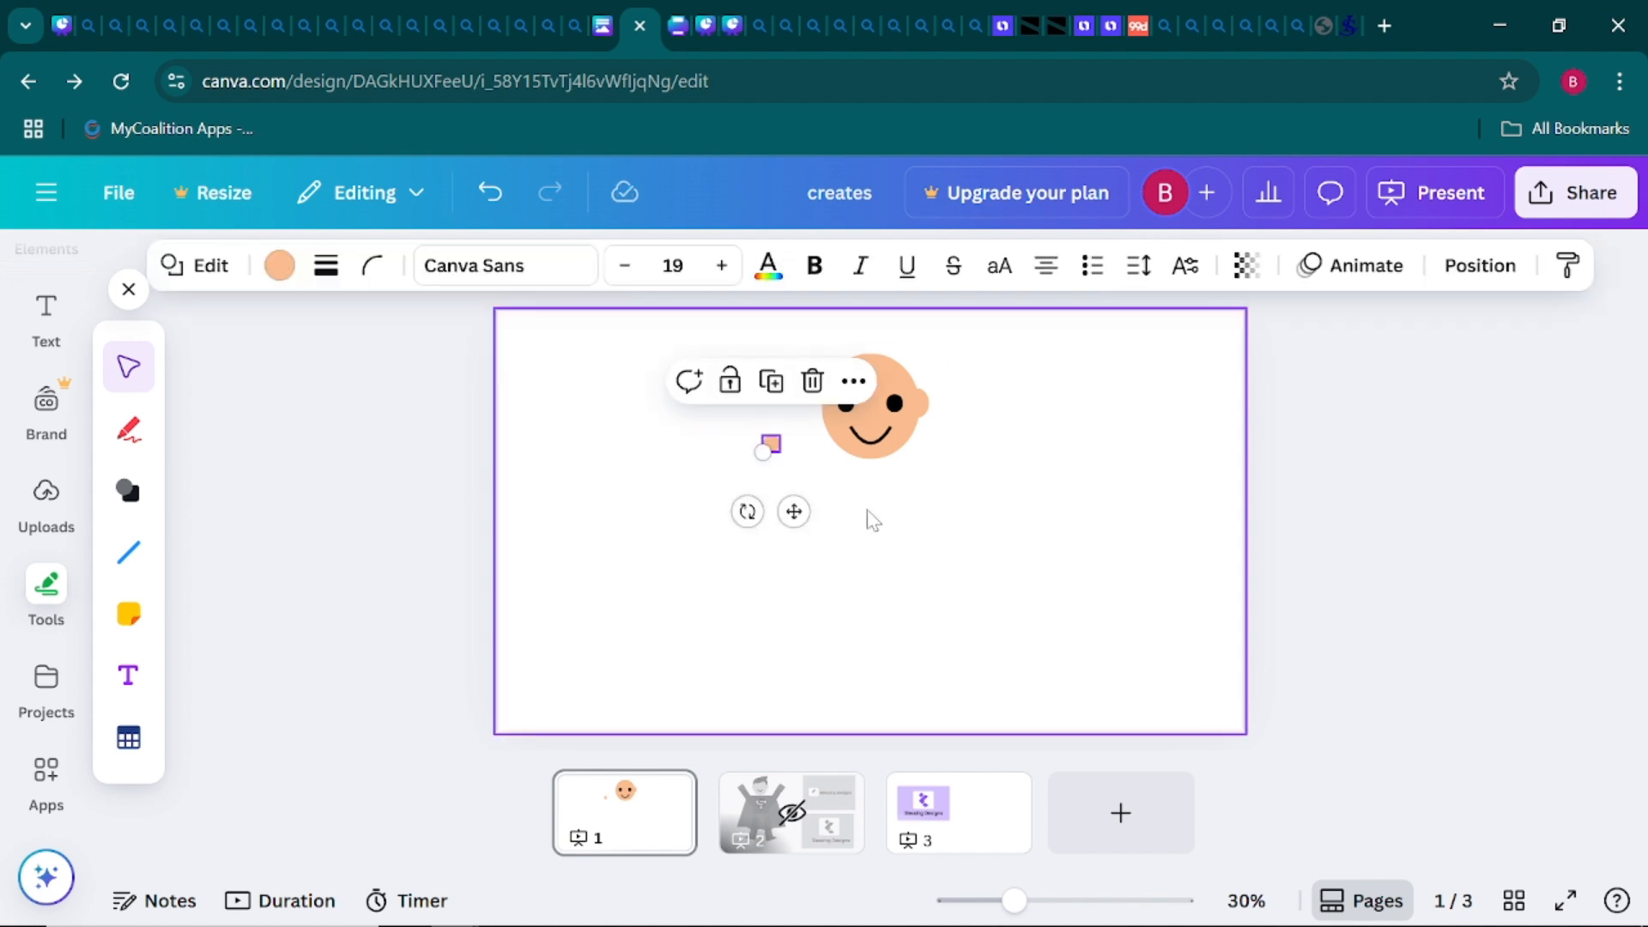
drag(793, 511, 939, 477)
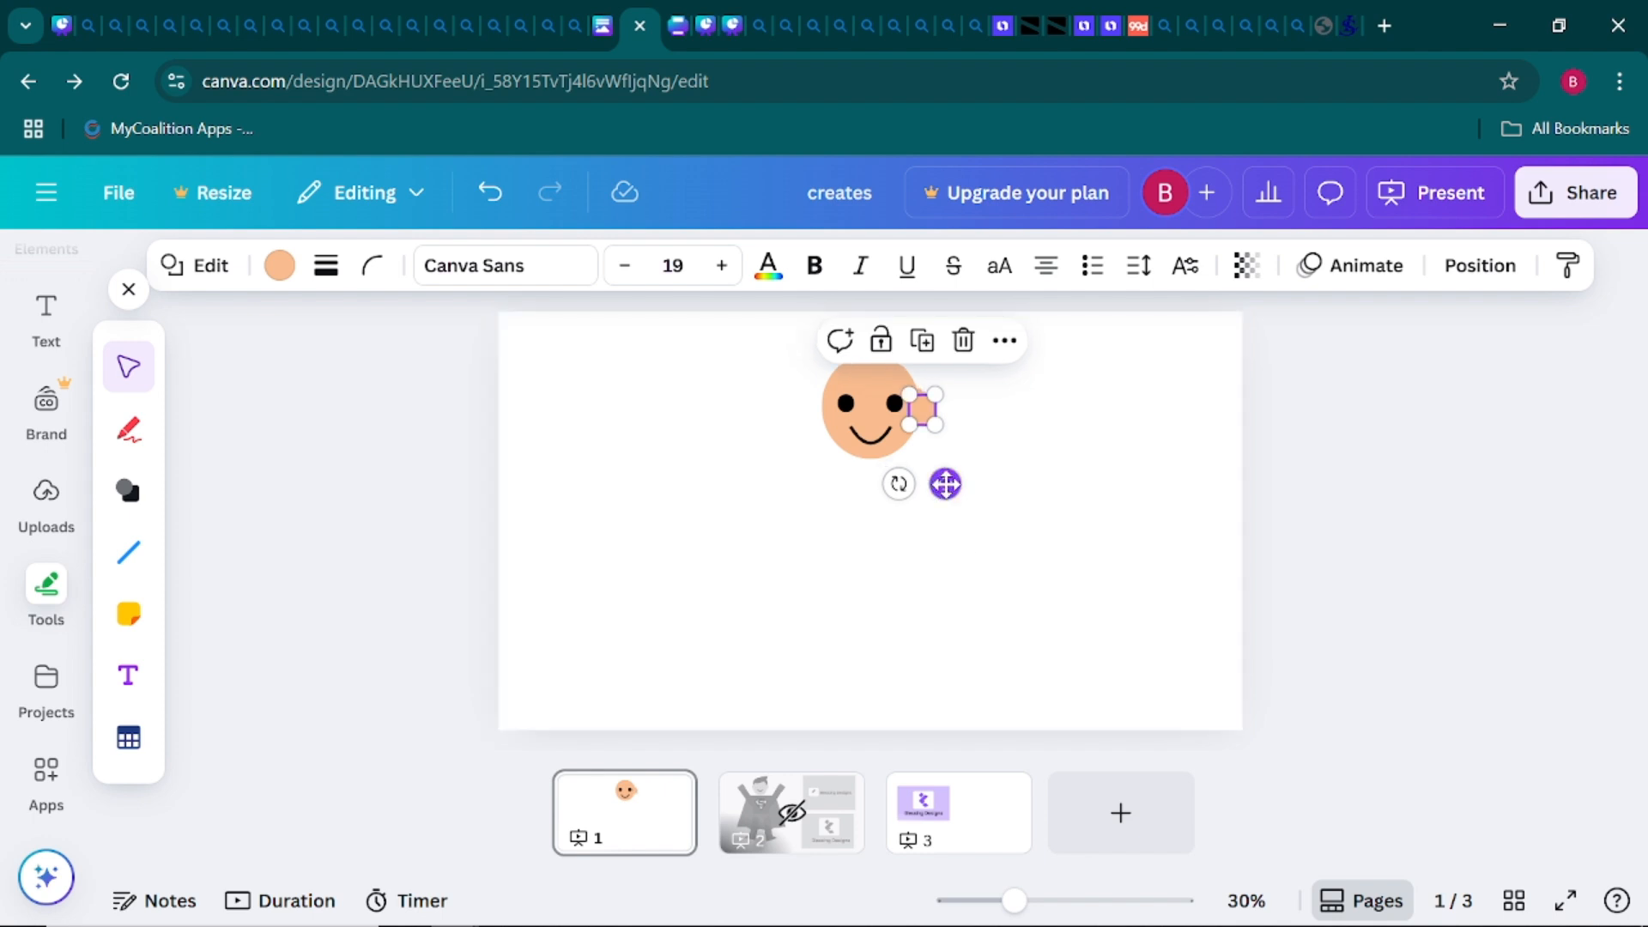
drag(939, 478, 844, 484)
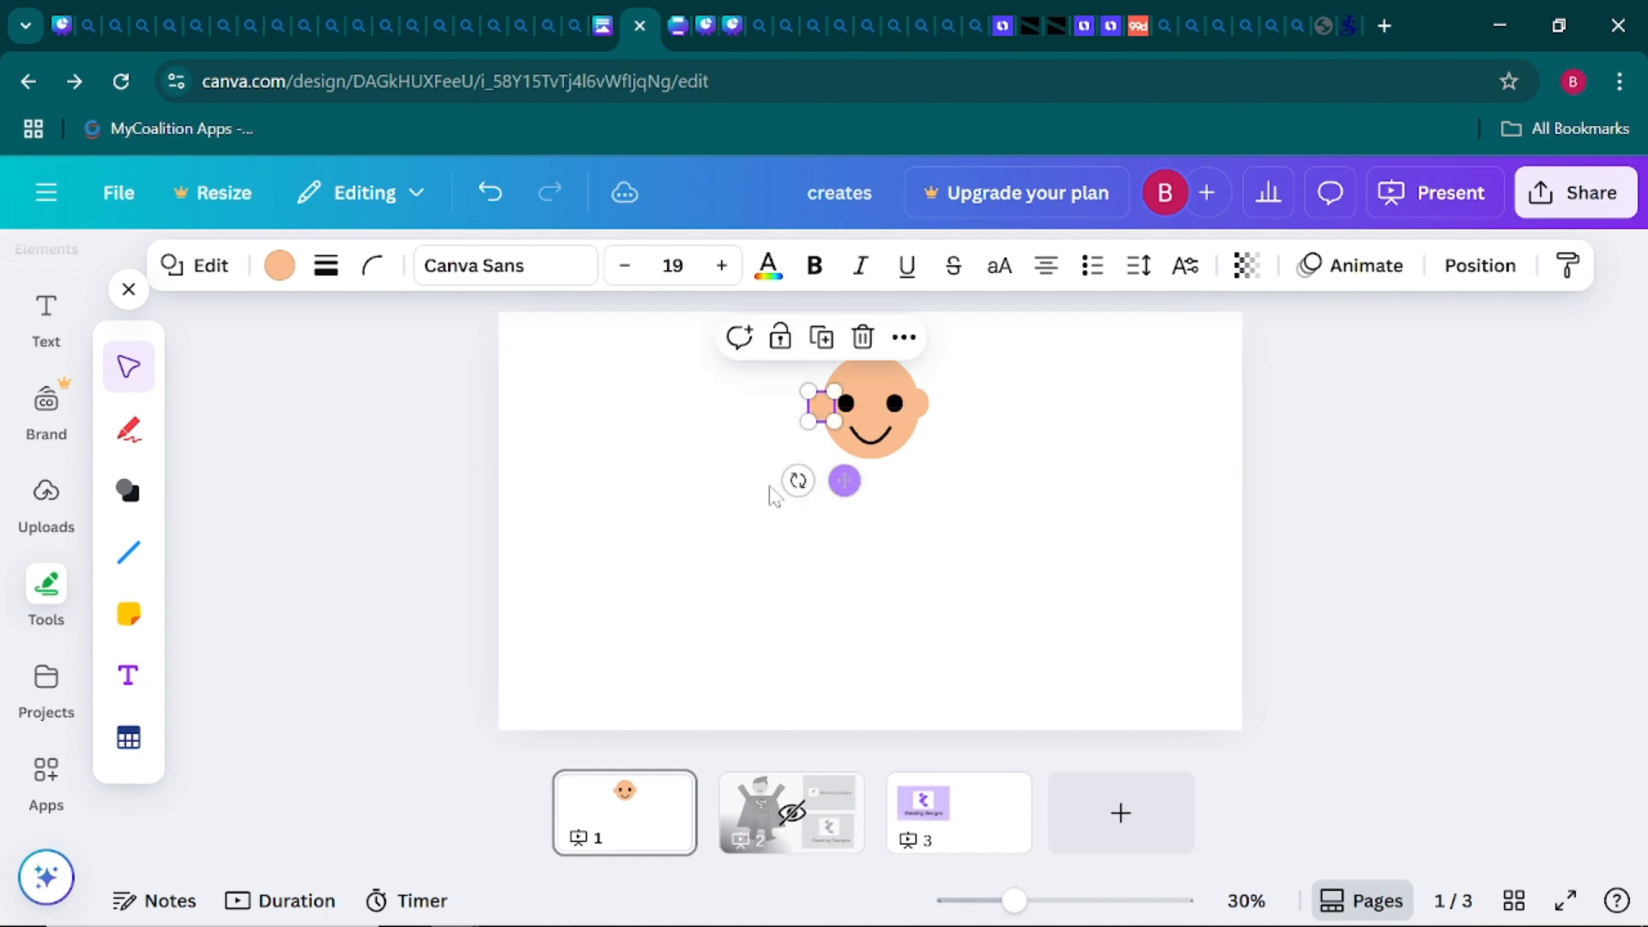
click(684, 503)
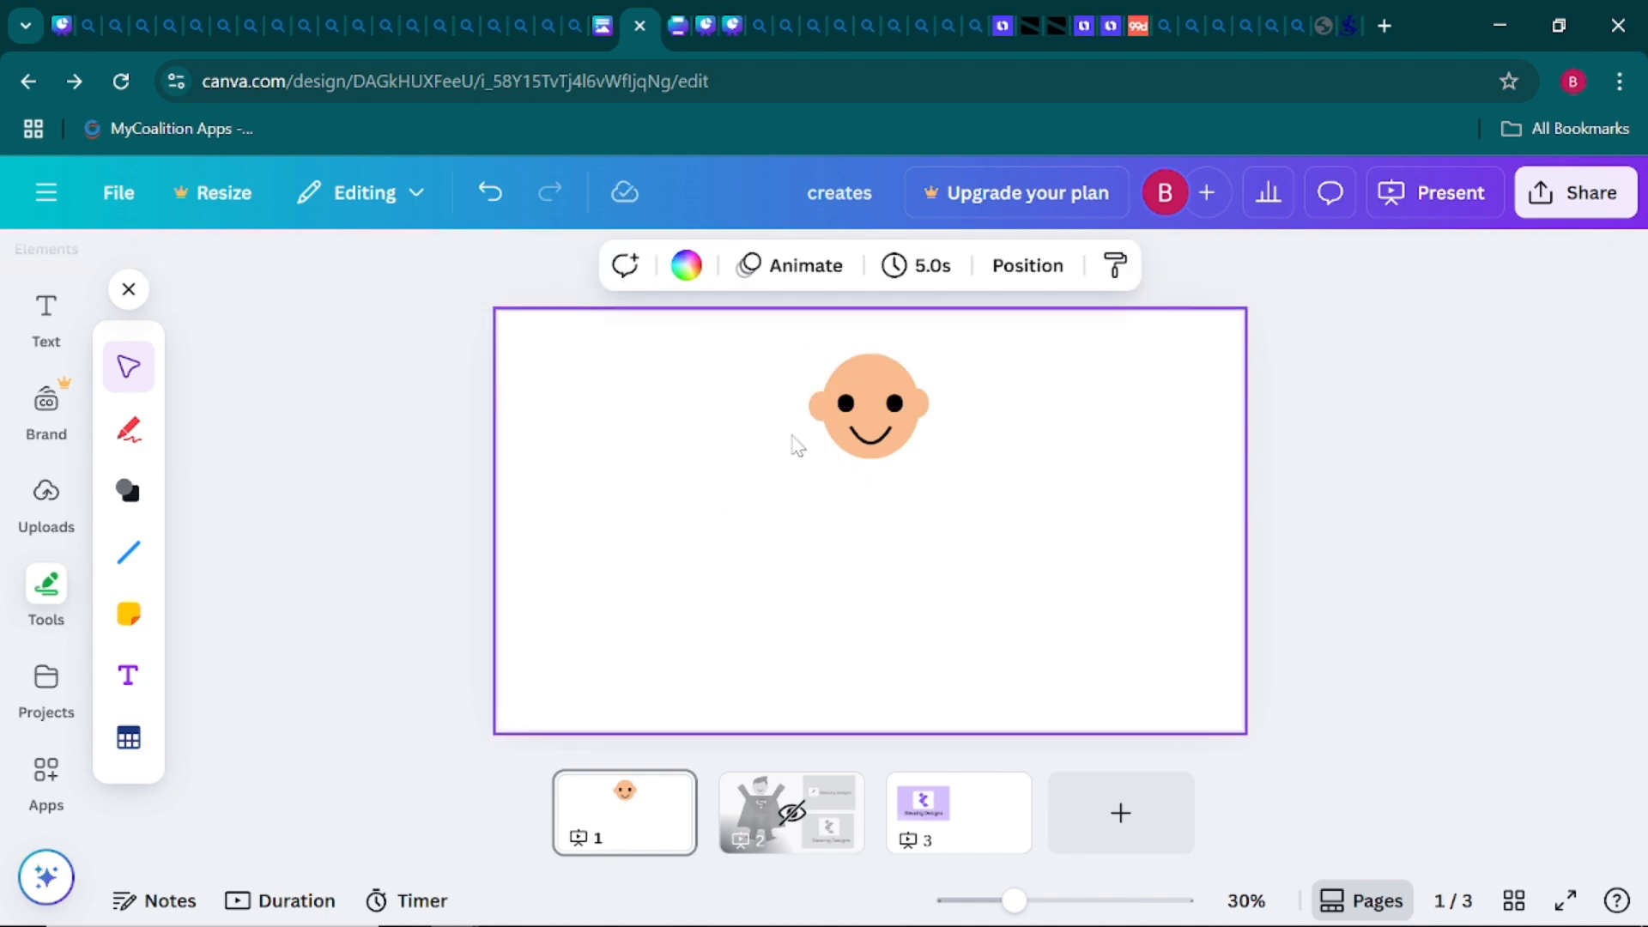
click(820, 405)
drag(846, 484, 851, 486)
click(985, 489)
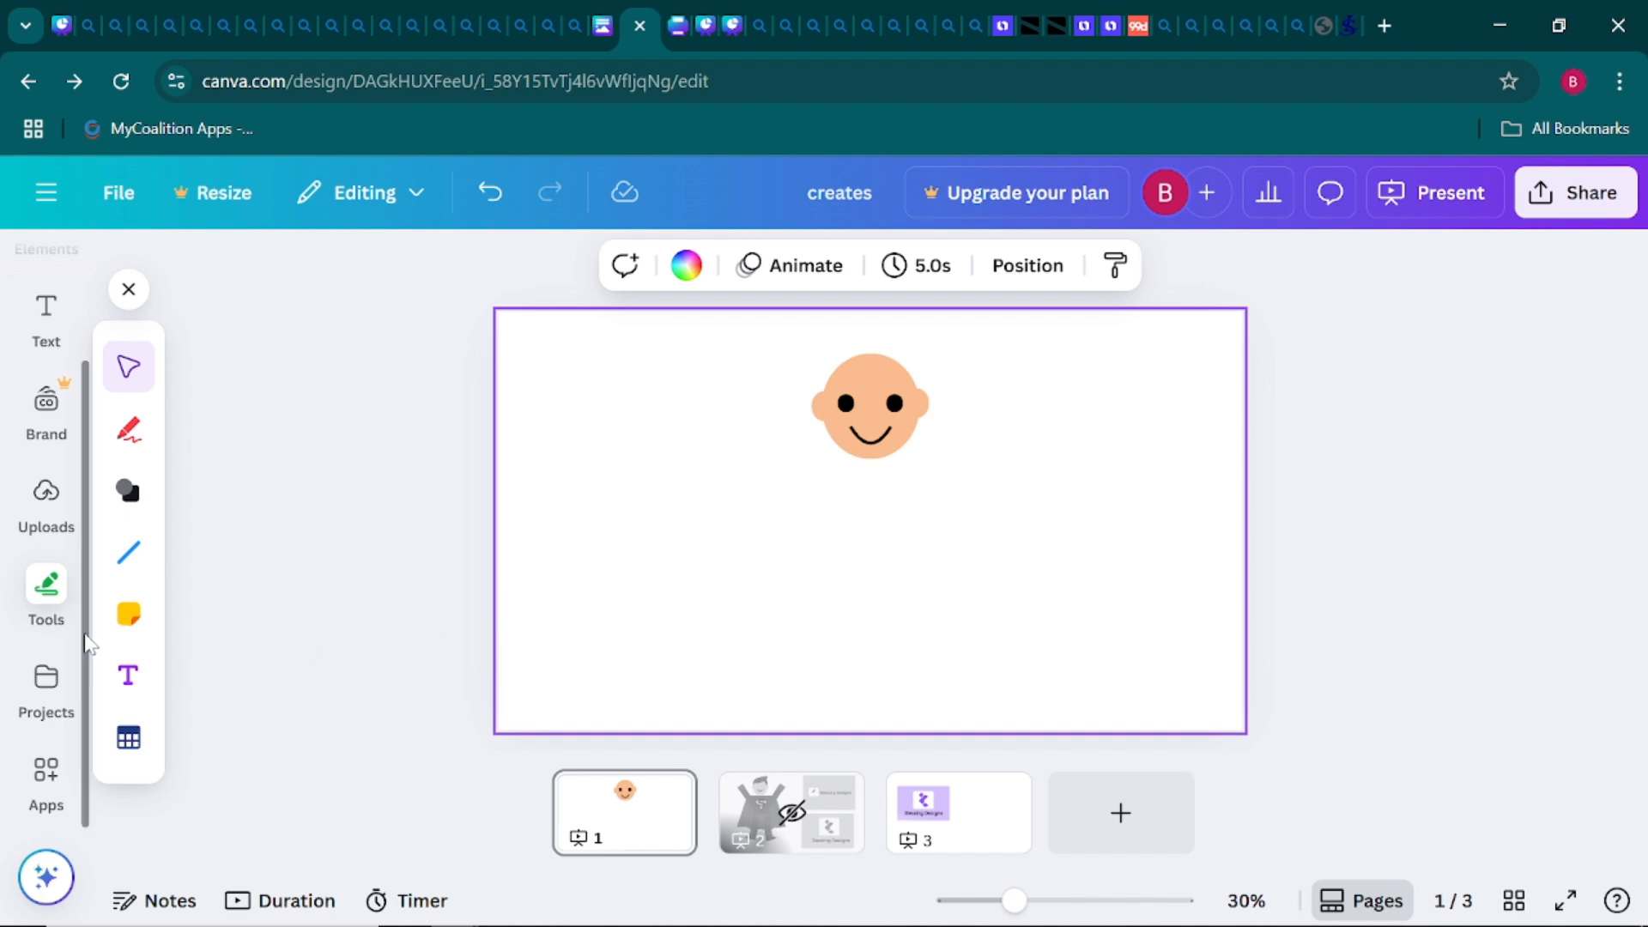
Add another circle and reshape it into a wide, flat ellipse on top of the head as a hat
click(122, 502)
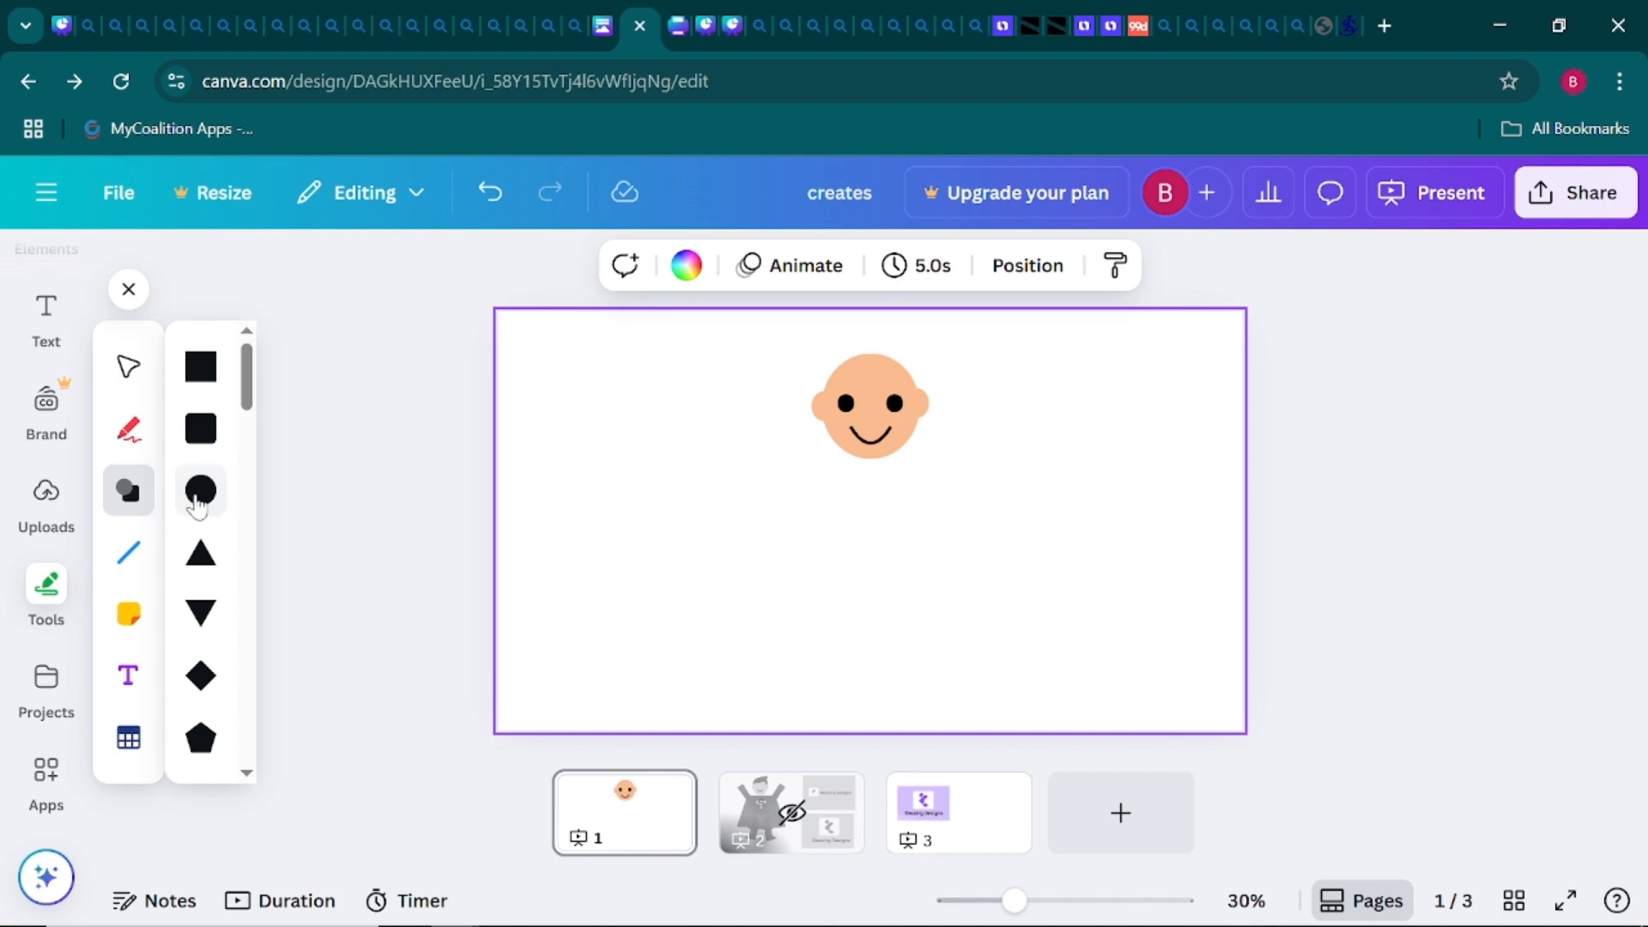
click(198, 494)
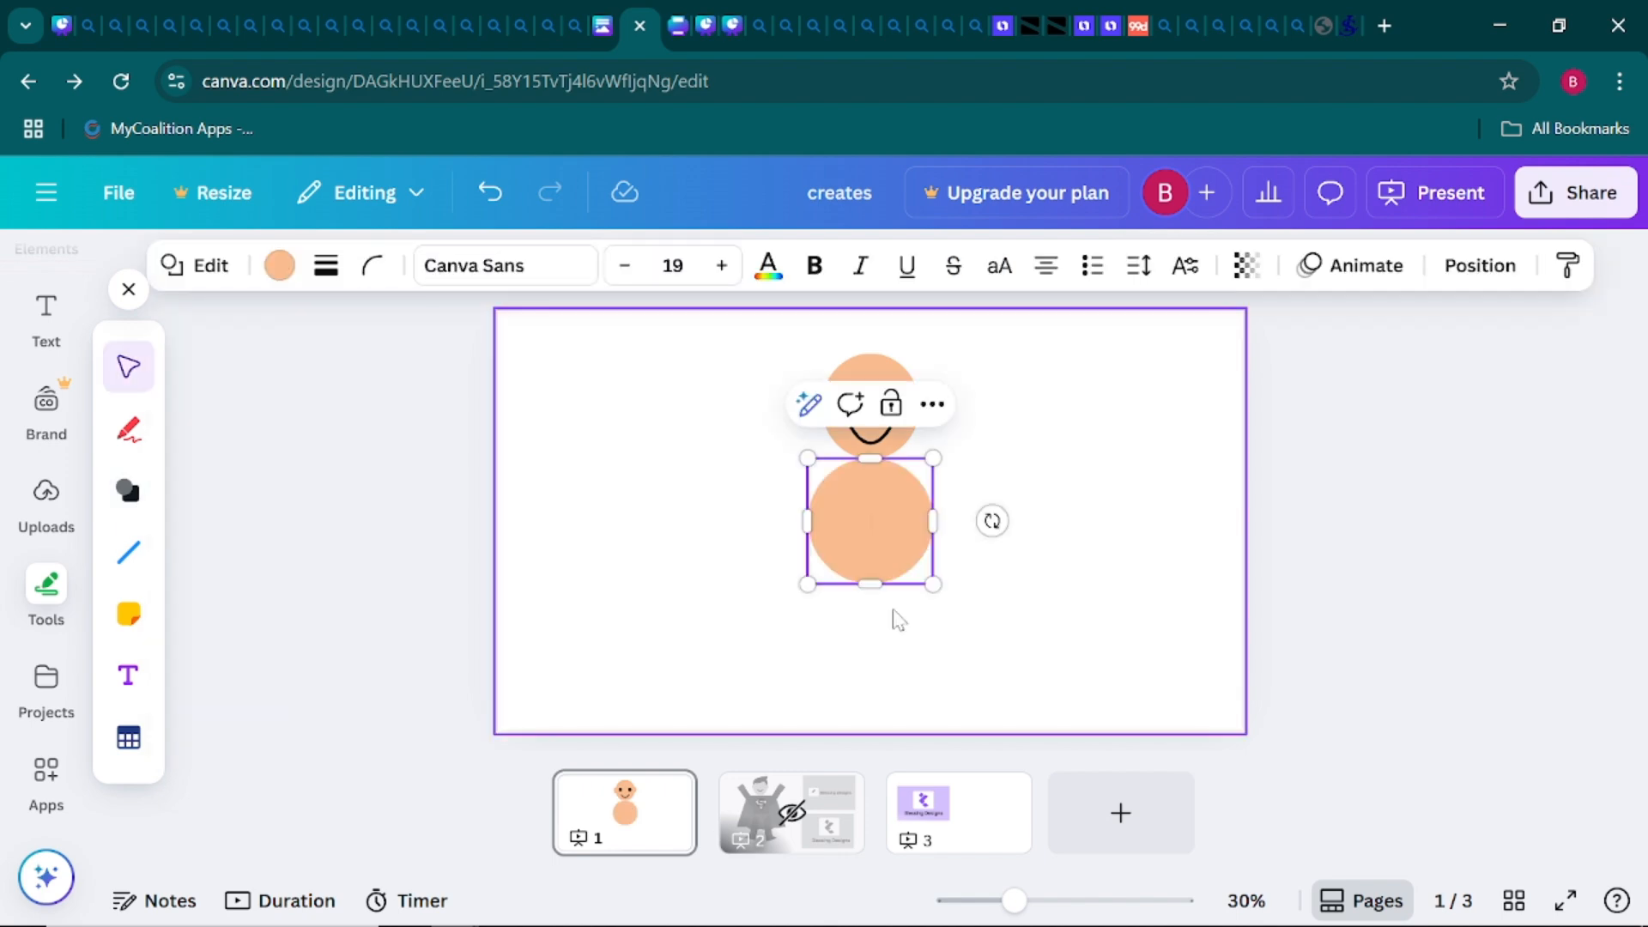
drag(868, 458, 871, 373)
click(890, 661)
click(867, 561)
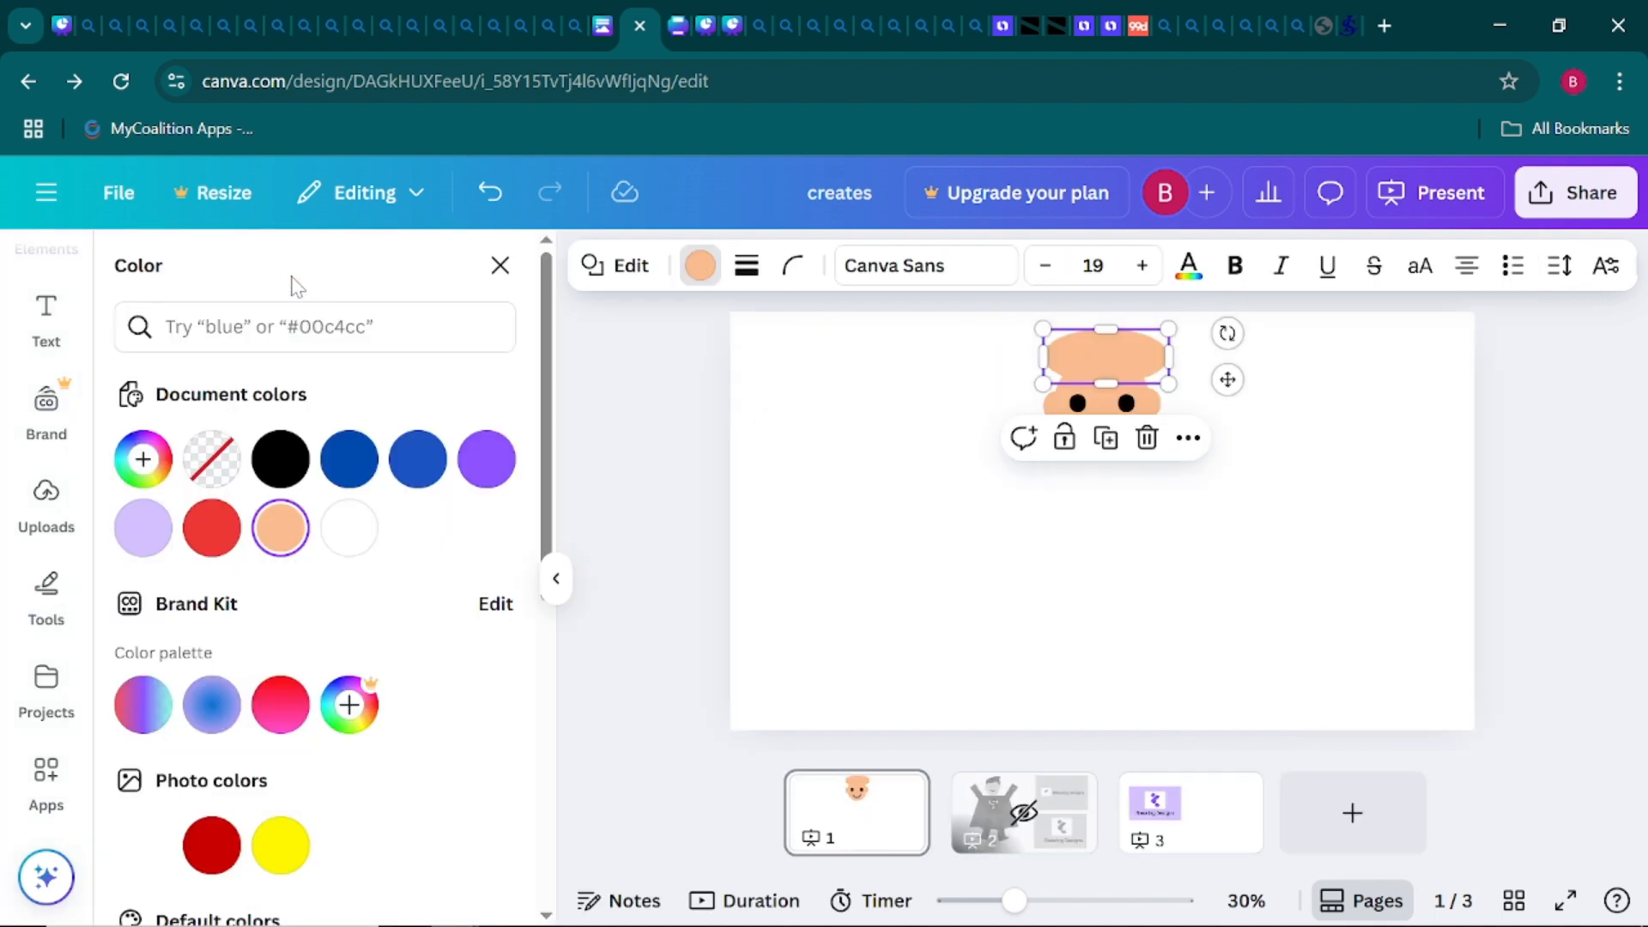
Fill the hat ellipse with Cobalt blue (#004aad)
click(279, 265)
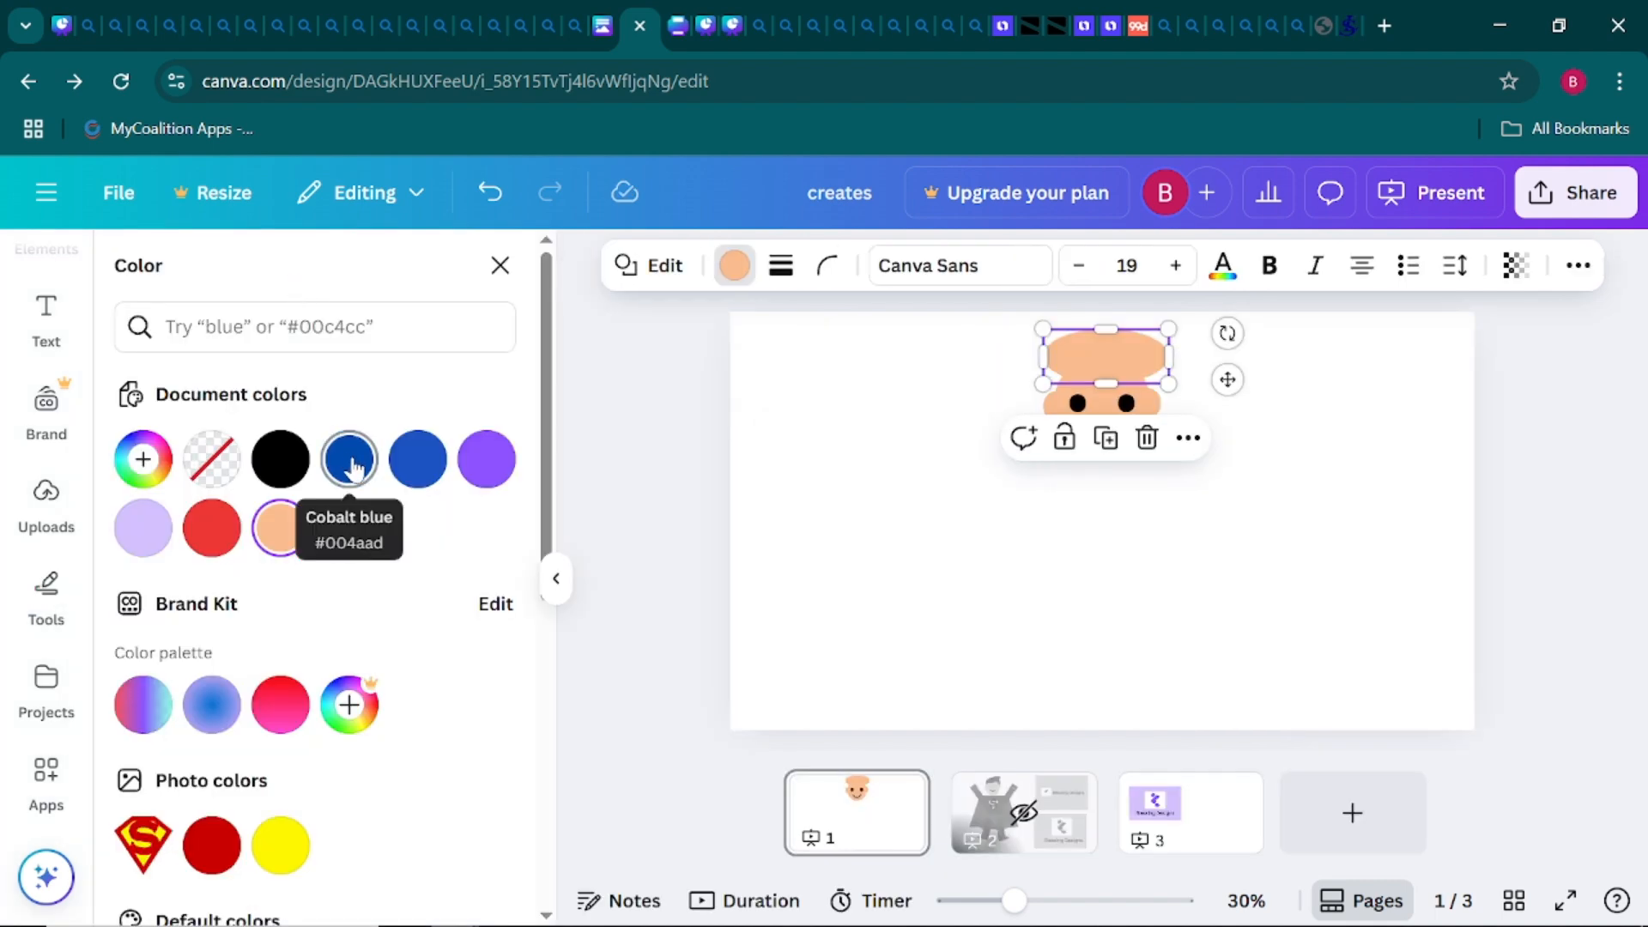
click(350, 460)
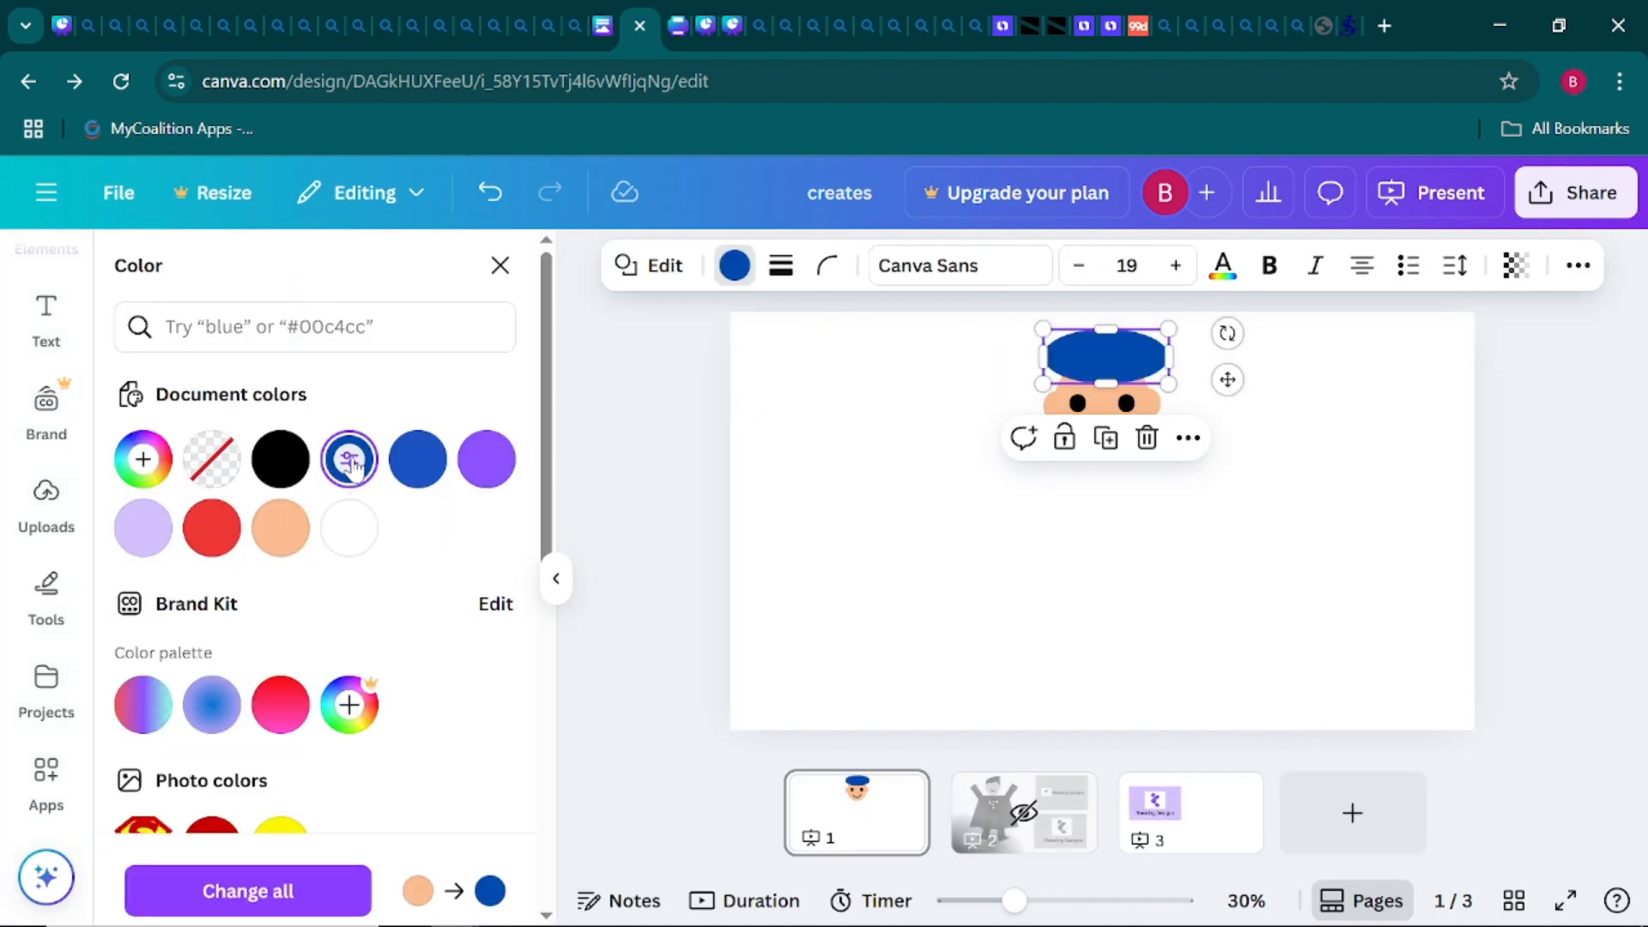
click(805, 539)
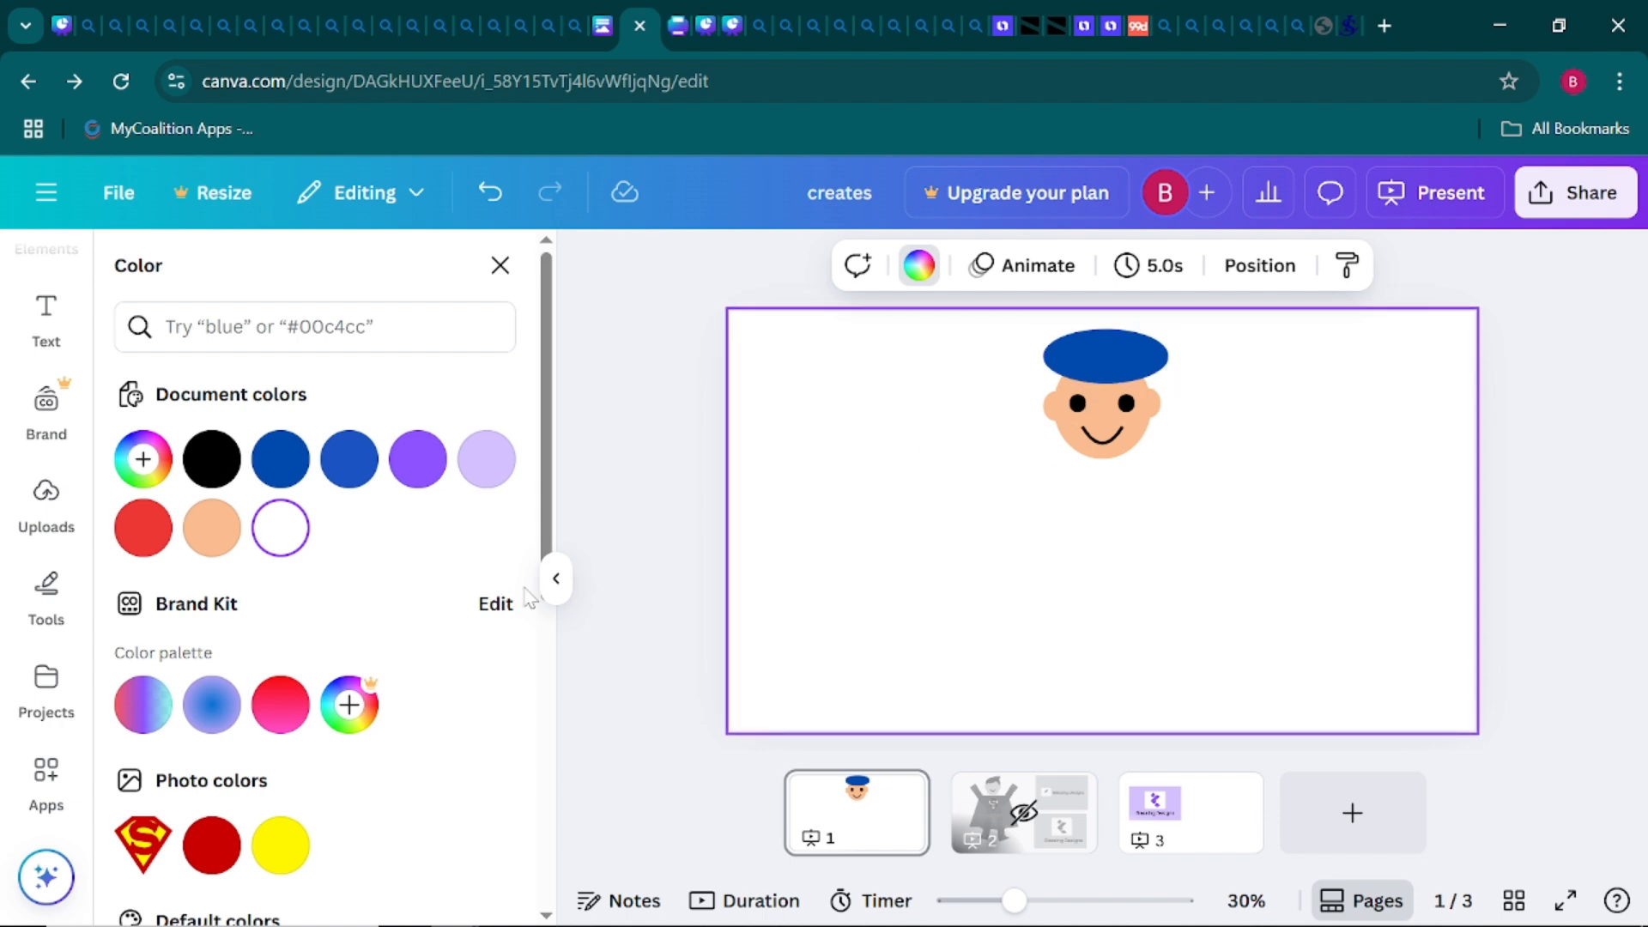
Flatten the blue ellipse on the head slightly and send it backward behind the face
click(558, 579)
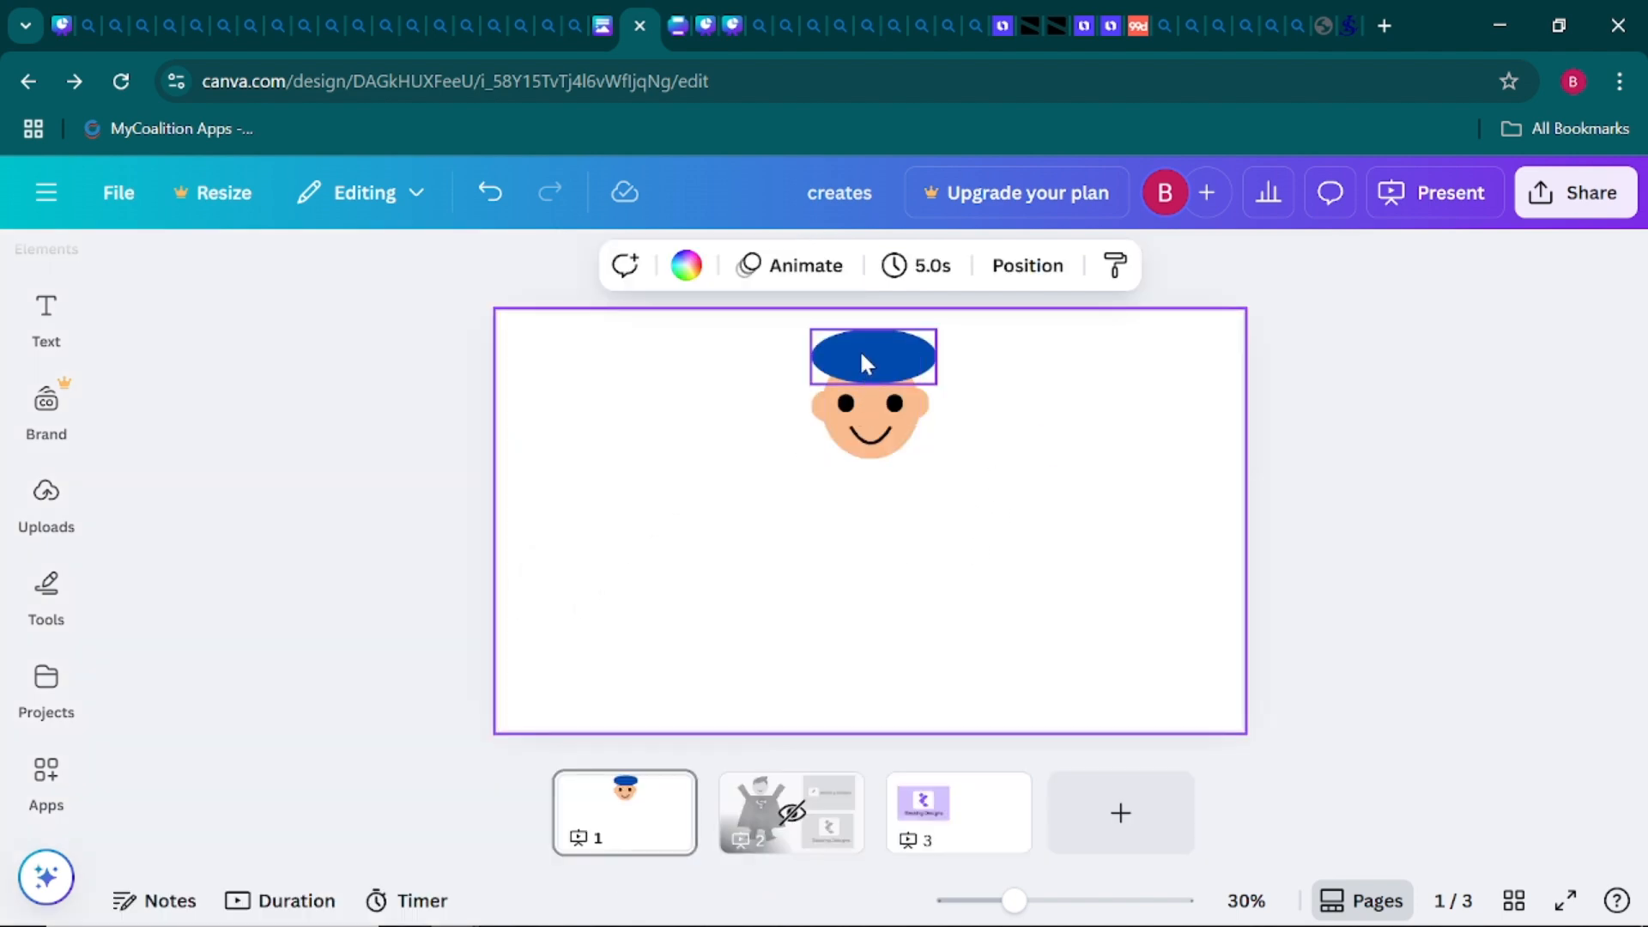
click(864, 362)
drag(812, 357, 878, 340)
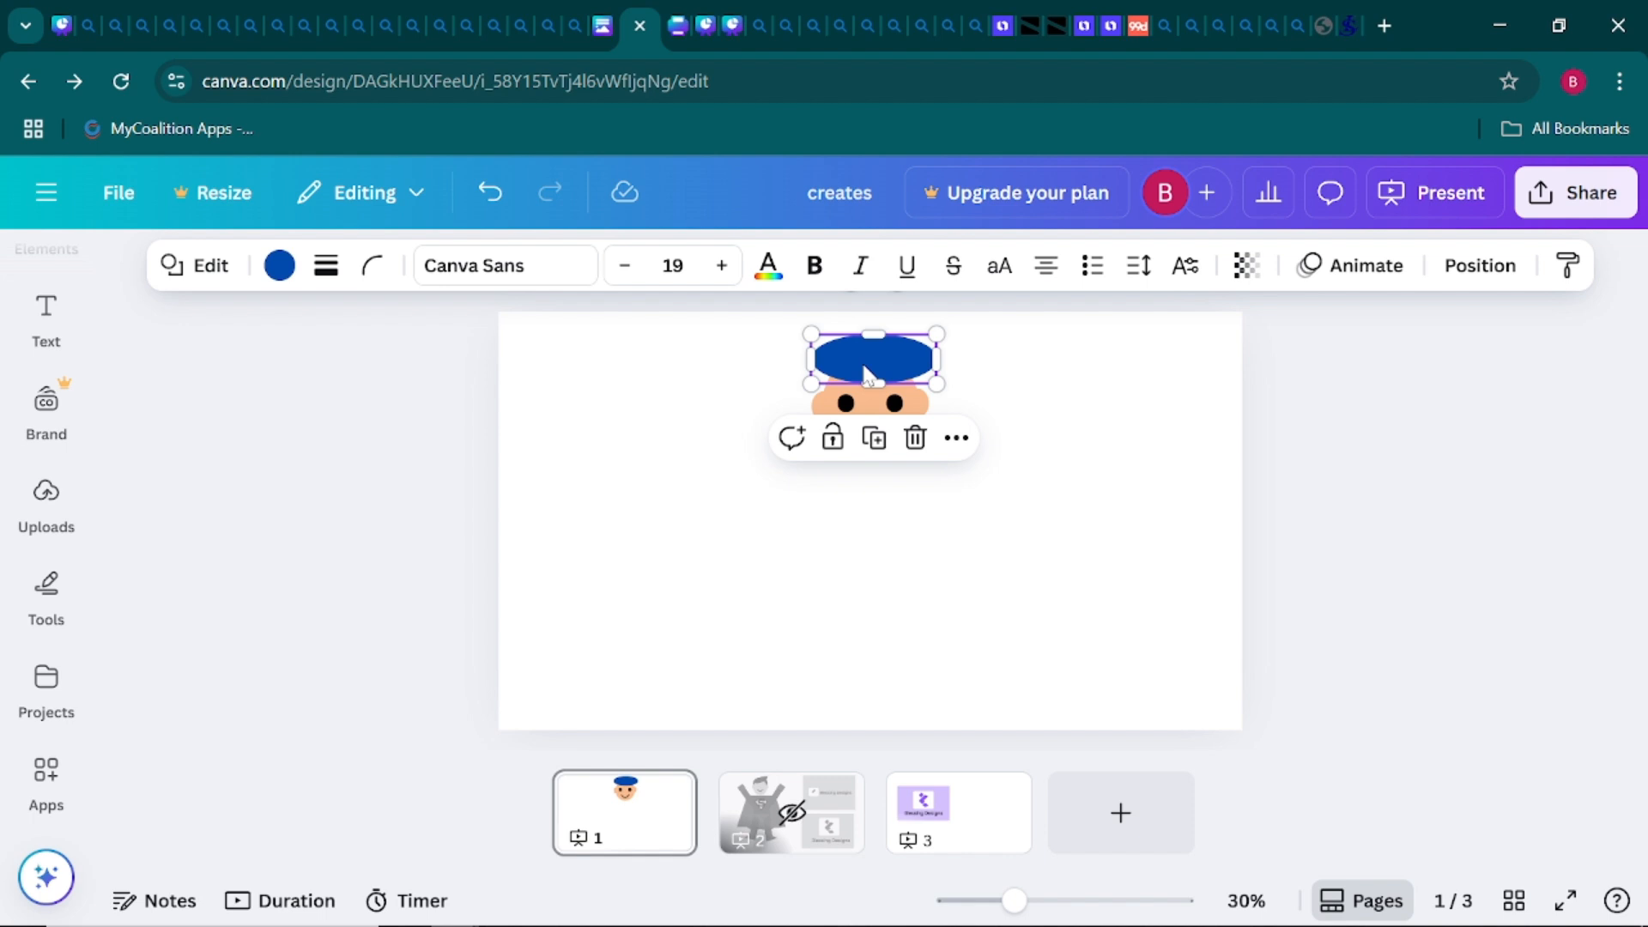
right_click(866, 374)
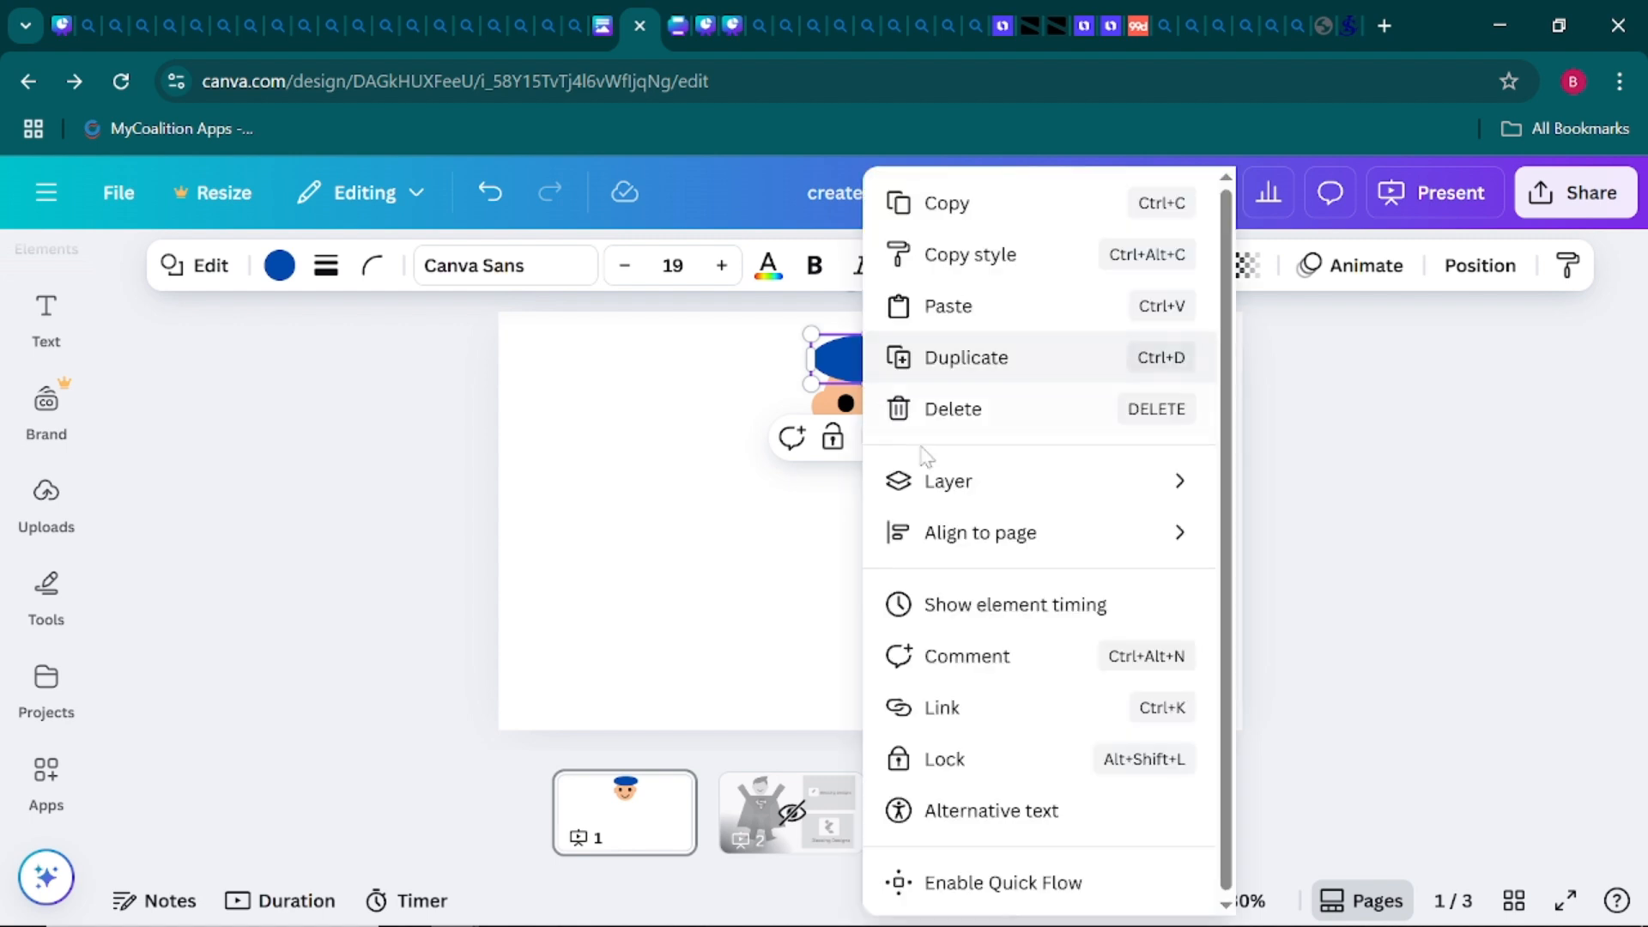
mouse_move(953, 504)
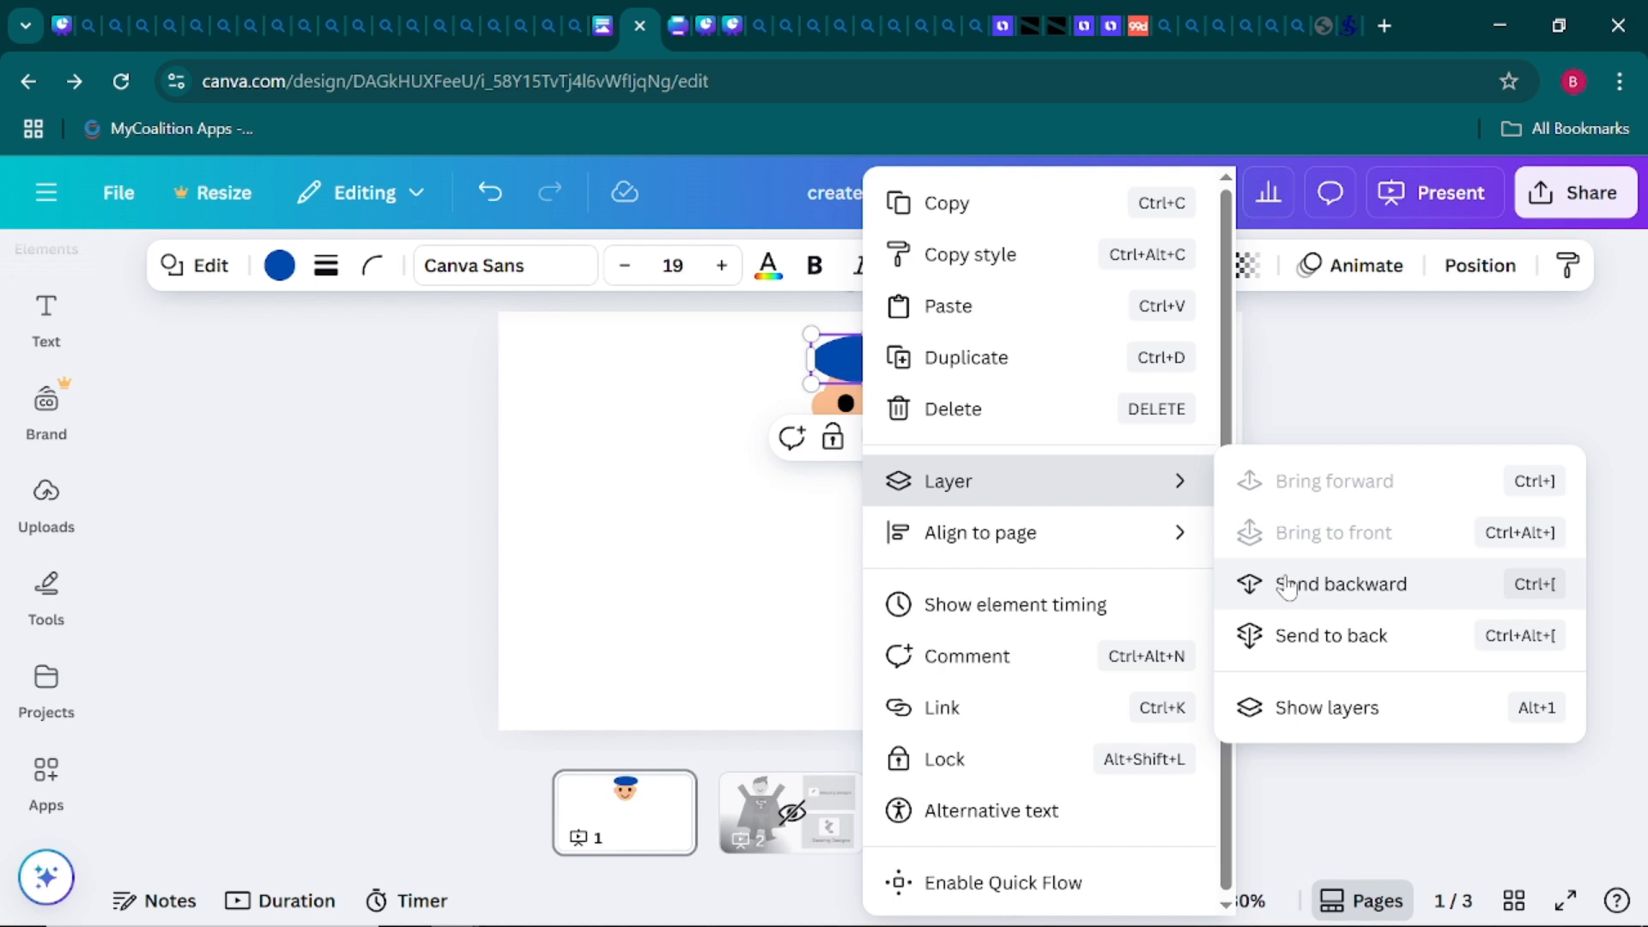
click(1331, 592)
click(1059, 450)
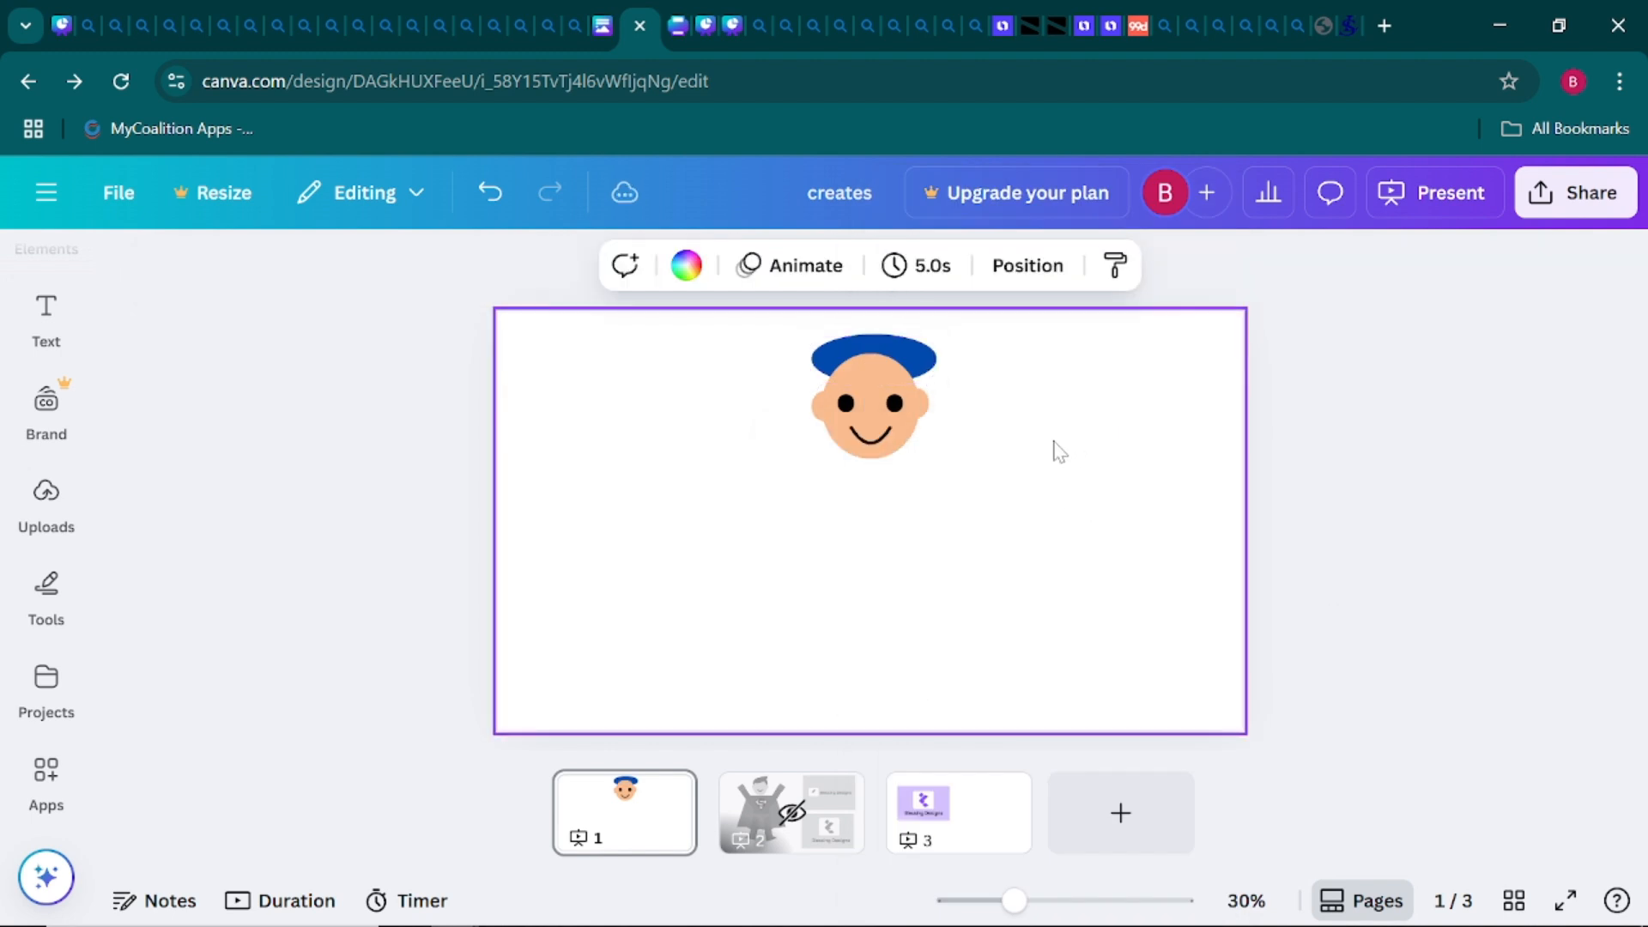
Make the blue ellipse taller and center it behind the top of the head so it frames the face as hair
drag(928, 361, 867, 331)
click(1099, 394)
click(905, 350)
click(672, 404)
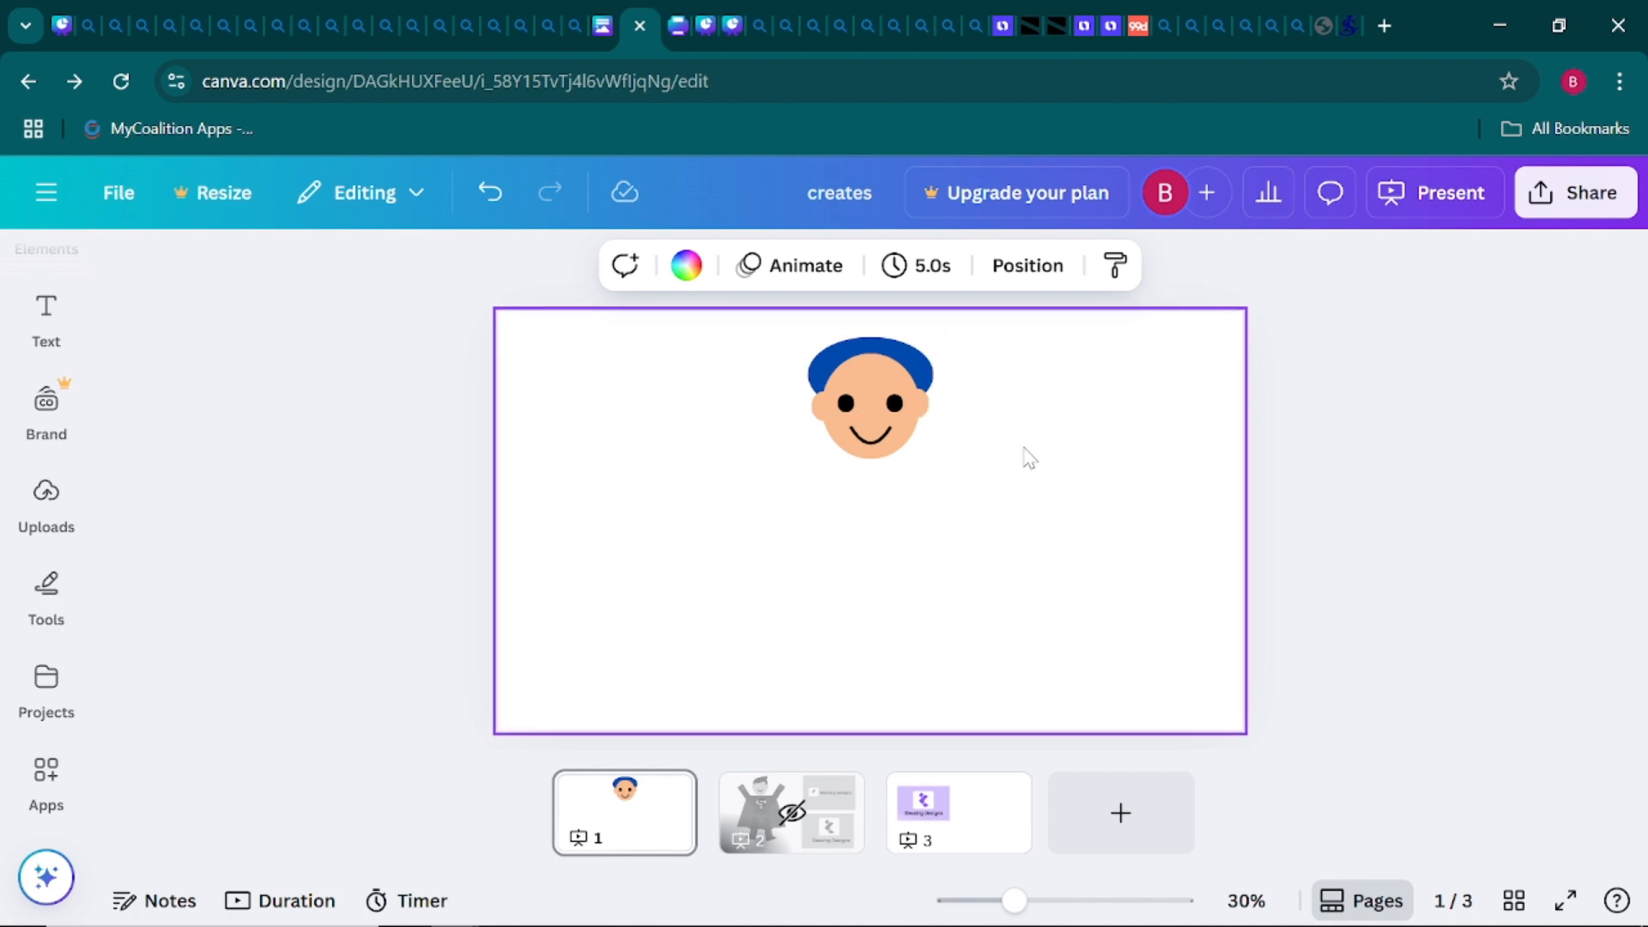
Add another circle, flatten it into a wide ellipse and place it on the empty area below and left of the face
click(39, 678)
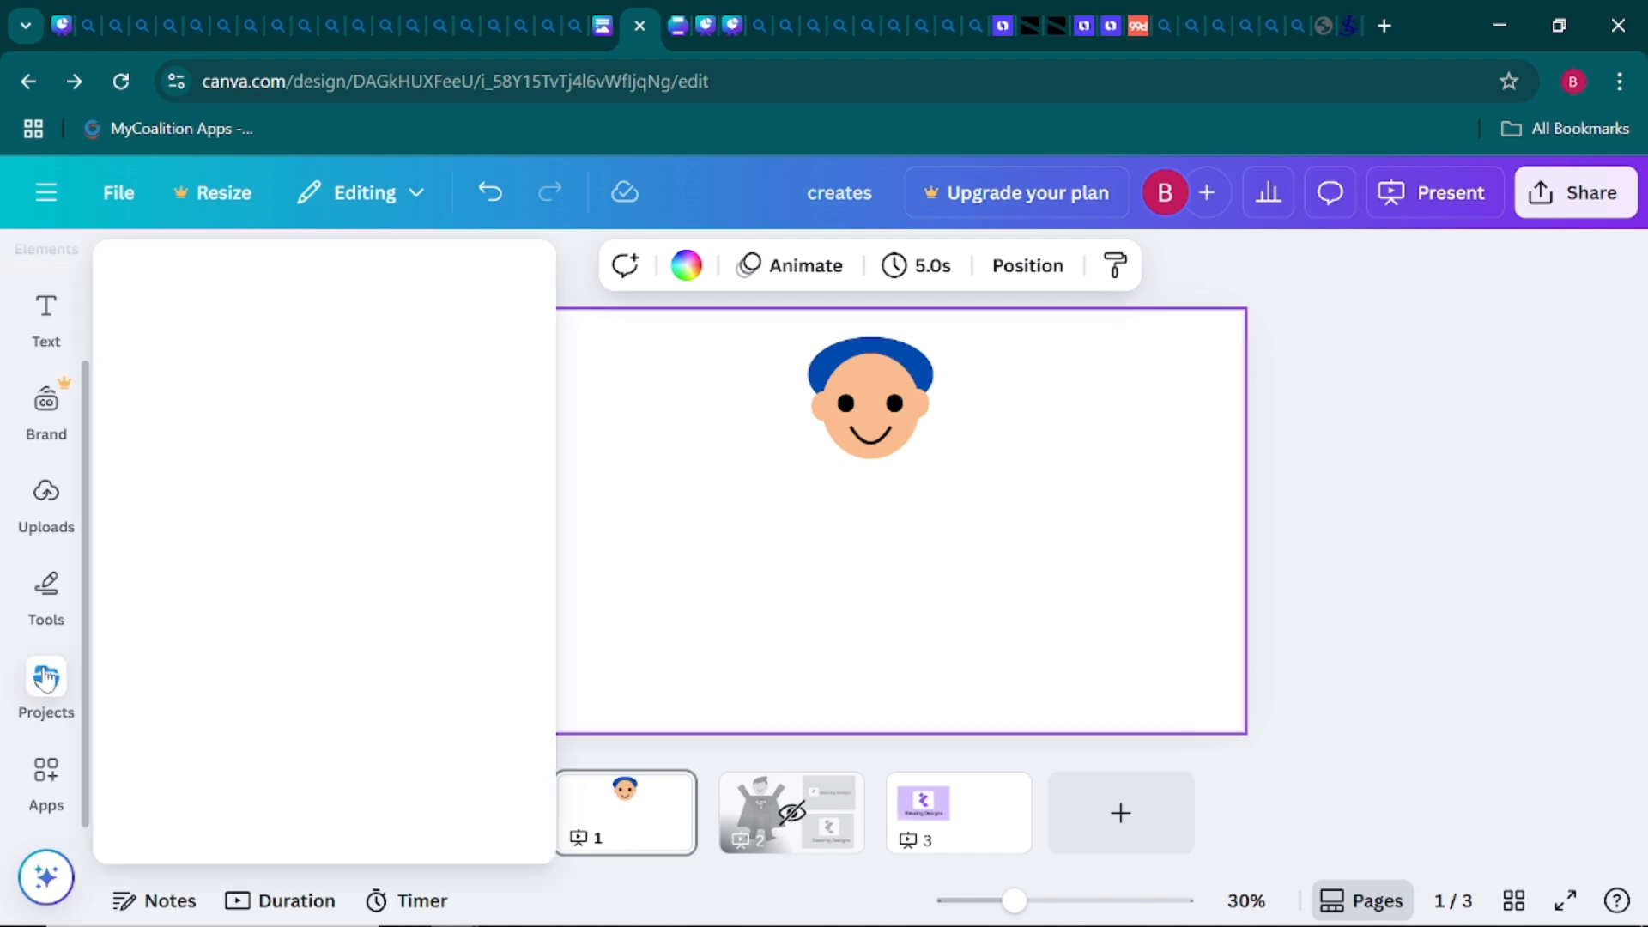
click(34, 605)
click(128, 490)
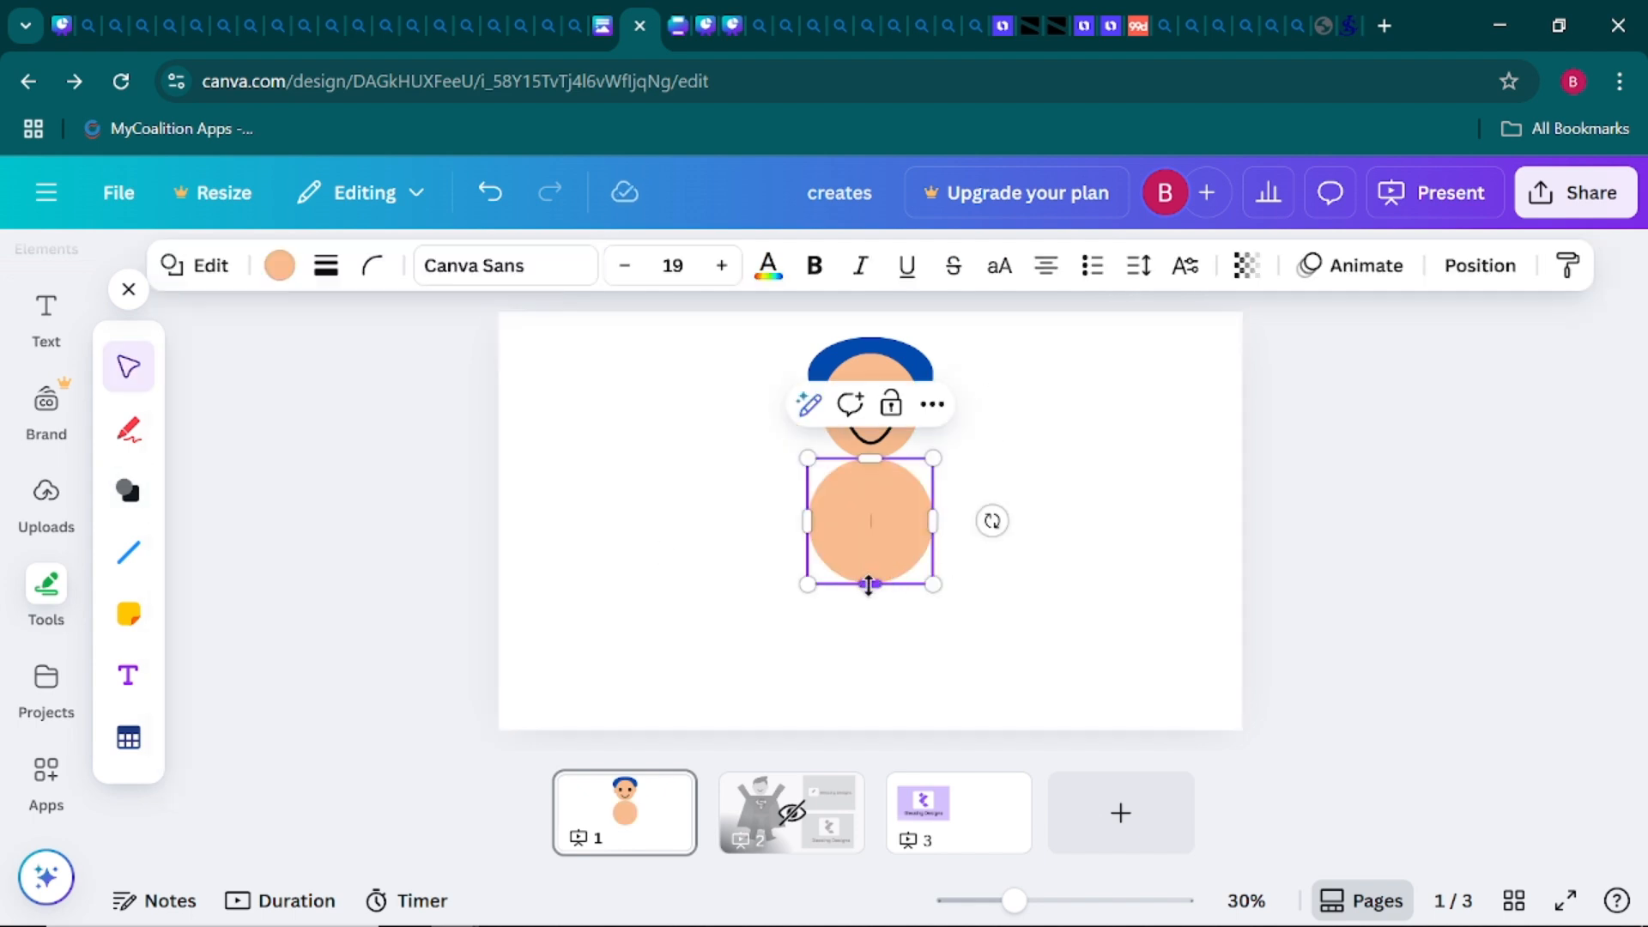
drag(869, 584, 772, 502)
click(901, 533)
Fill the new flat ellipse with the same dark blue as the hair
click(279, 265)
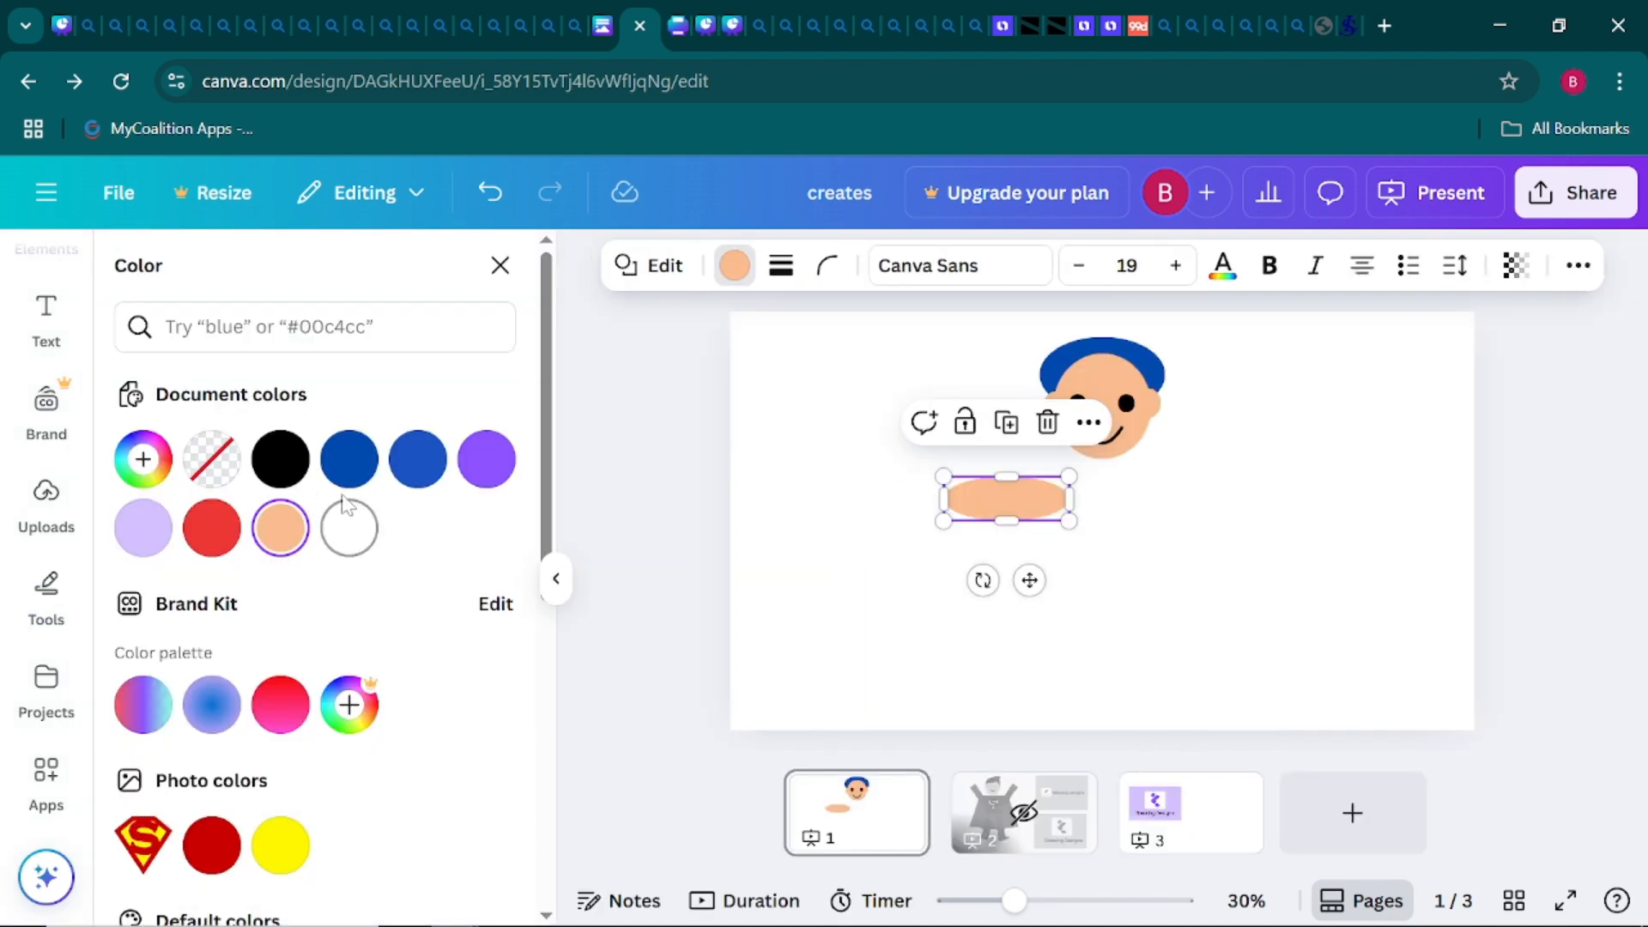
click(415, 478)
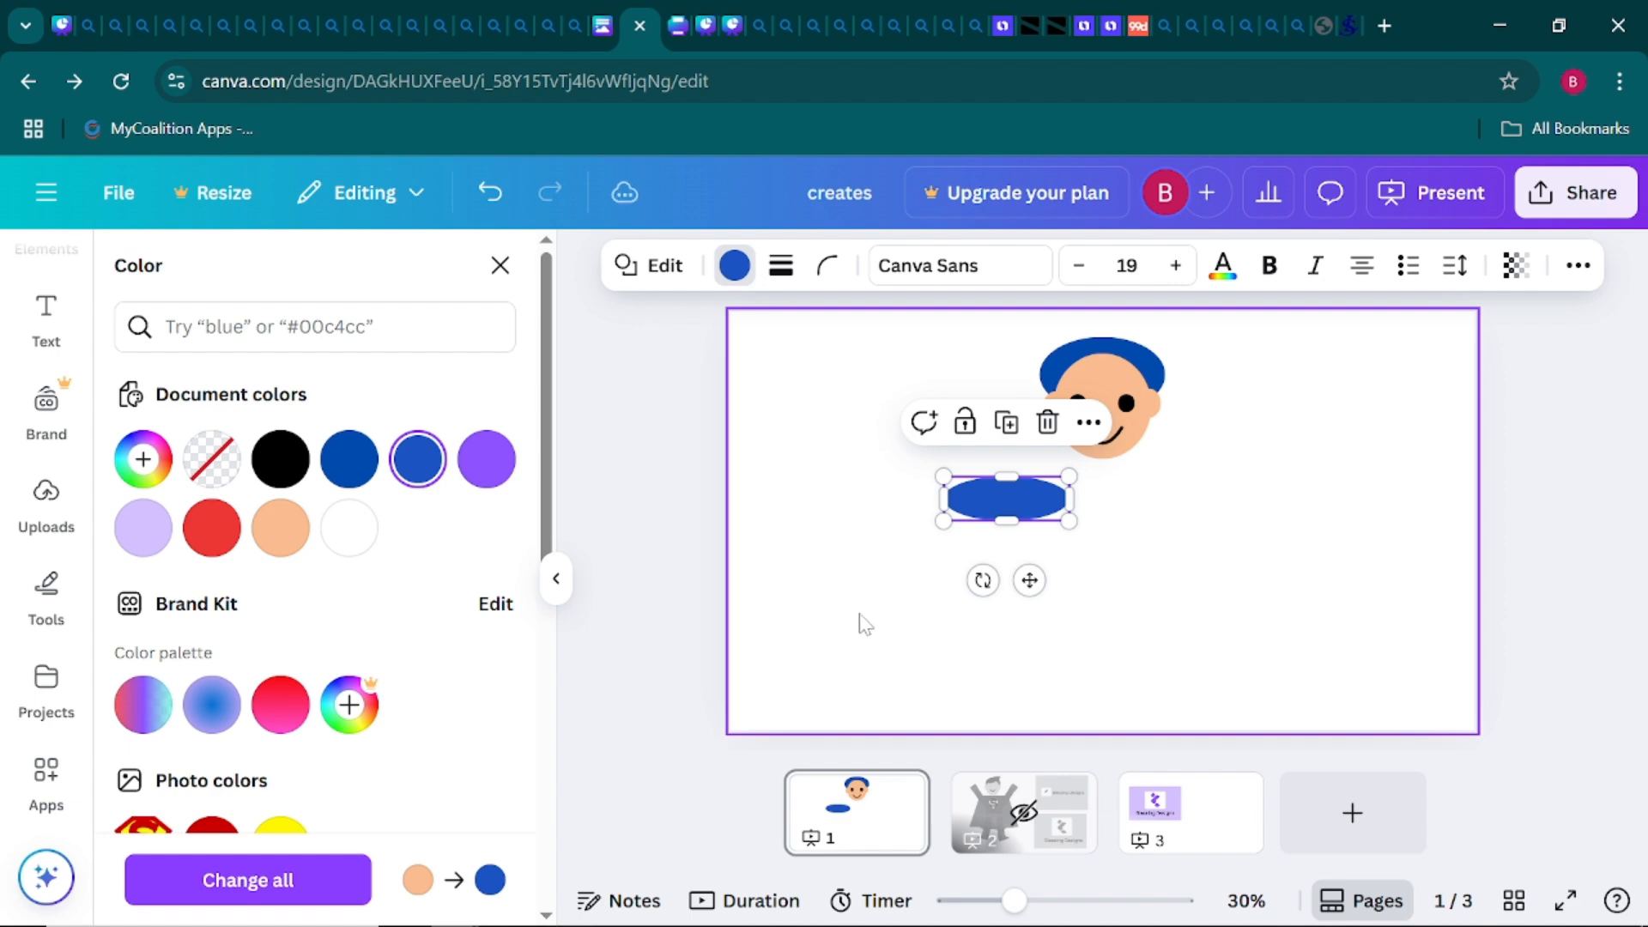
click(353, 474)
click(970, 605)
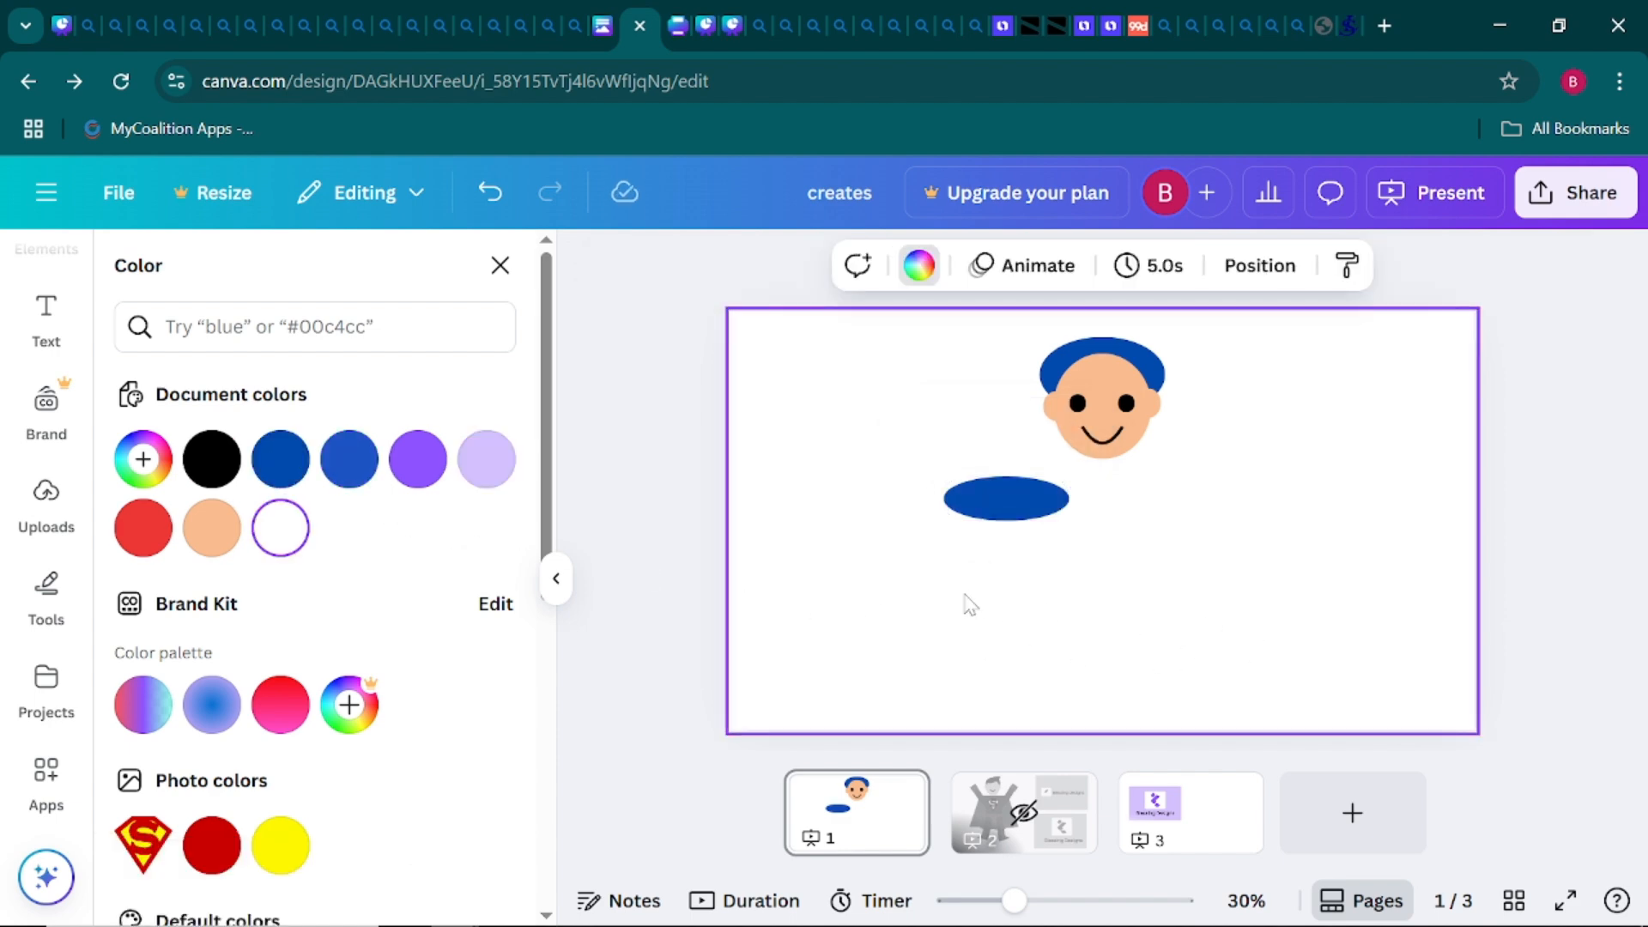
Rotate the loose blue ellipse to a steep diagonal, shrink it and move it onto the top of the head
click(1031, 520)
drag(985, 578, 1057, 563)
click(555, 584)
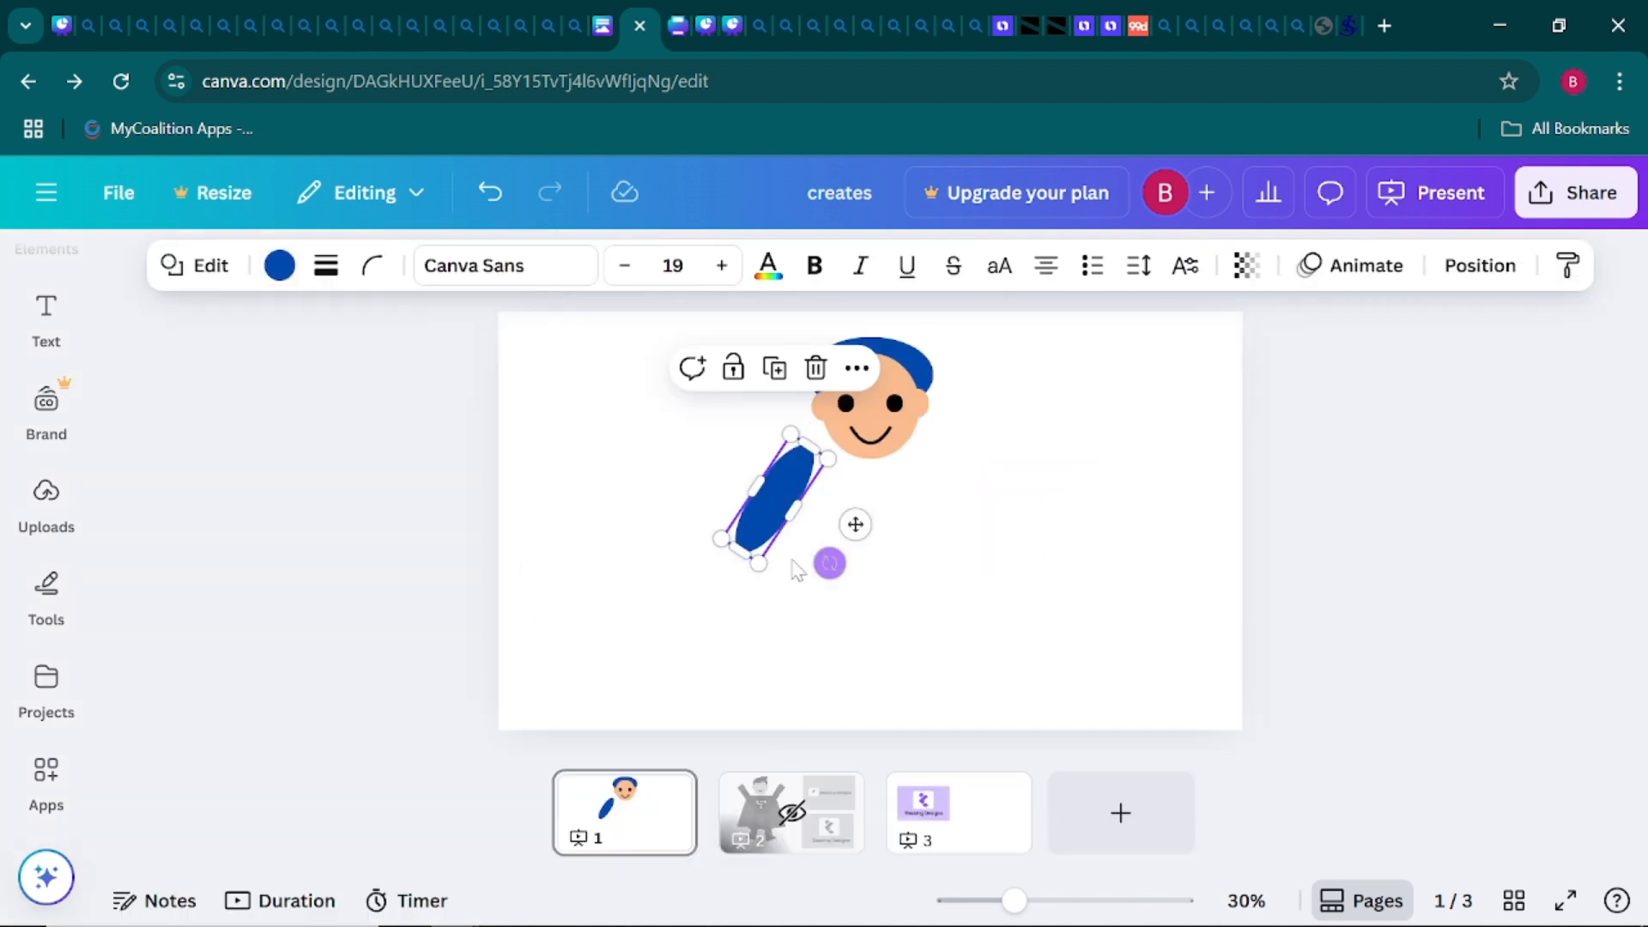
drag(756, 558, 967, 371)
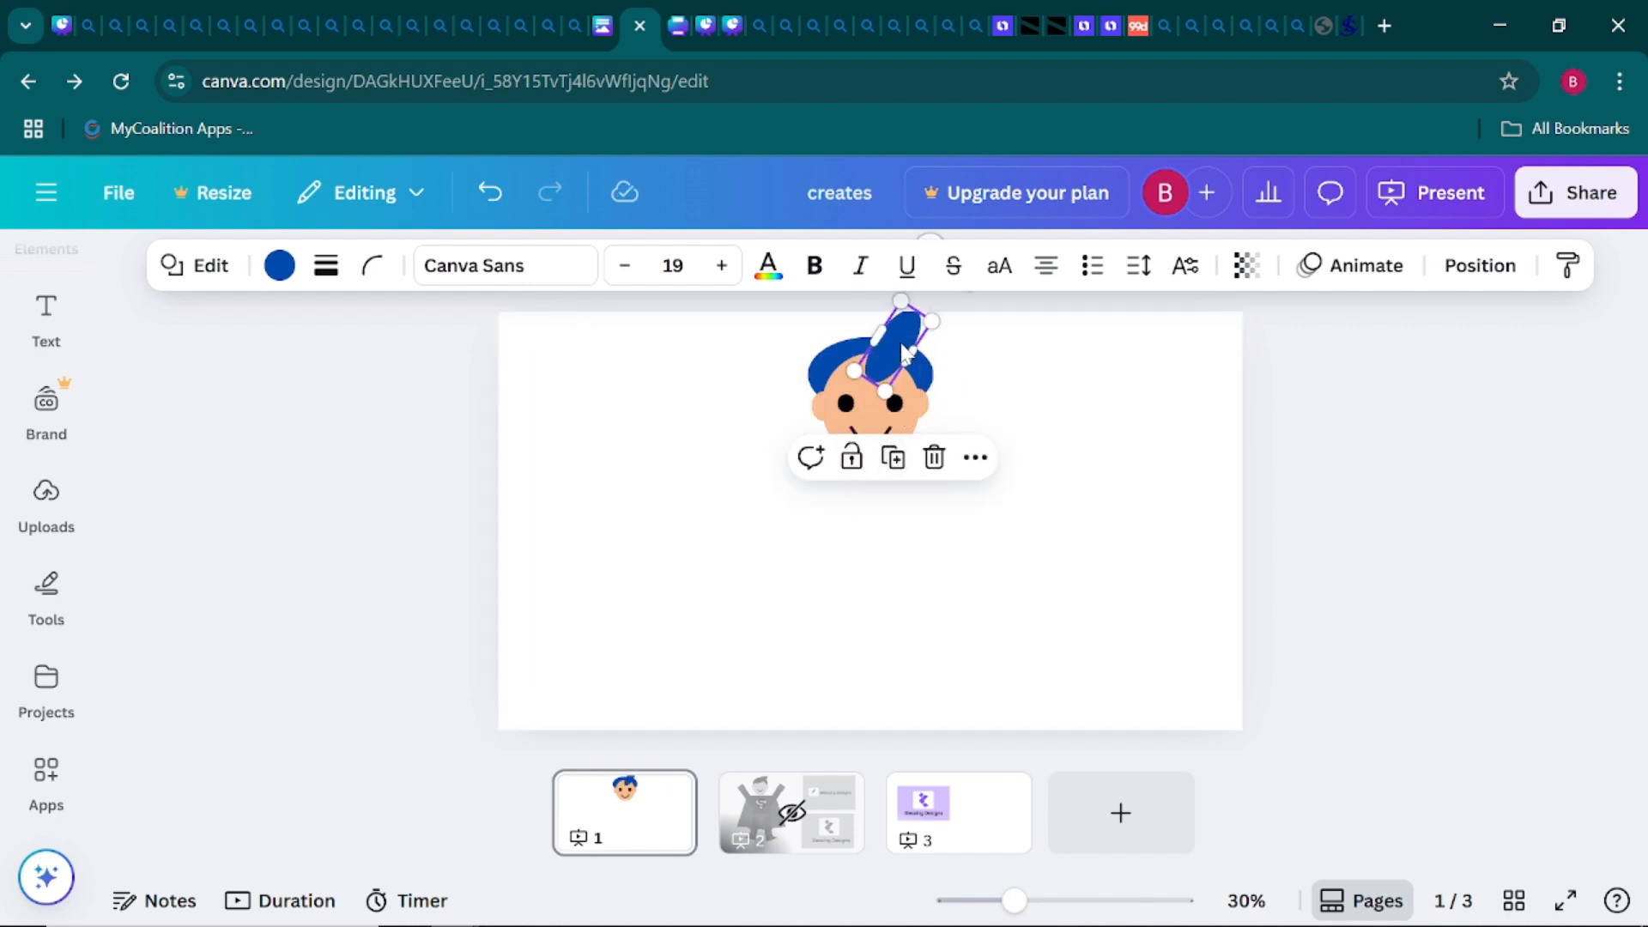
Adjust the small ellipse's tilt and position so it sweeps across the forehead and rises above the head as a hair tuft
drag(904, 352, 855, 412)
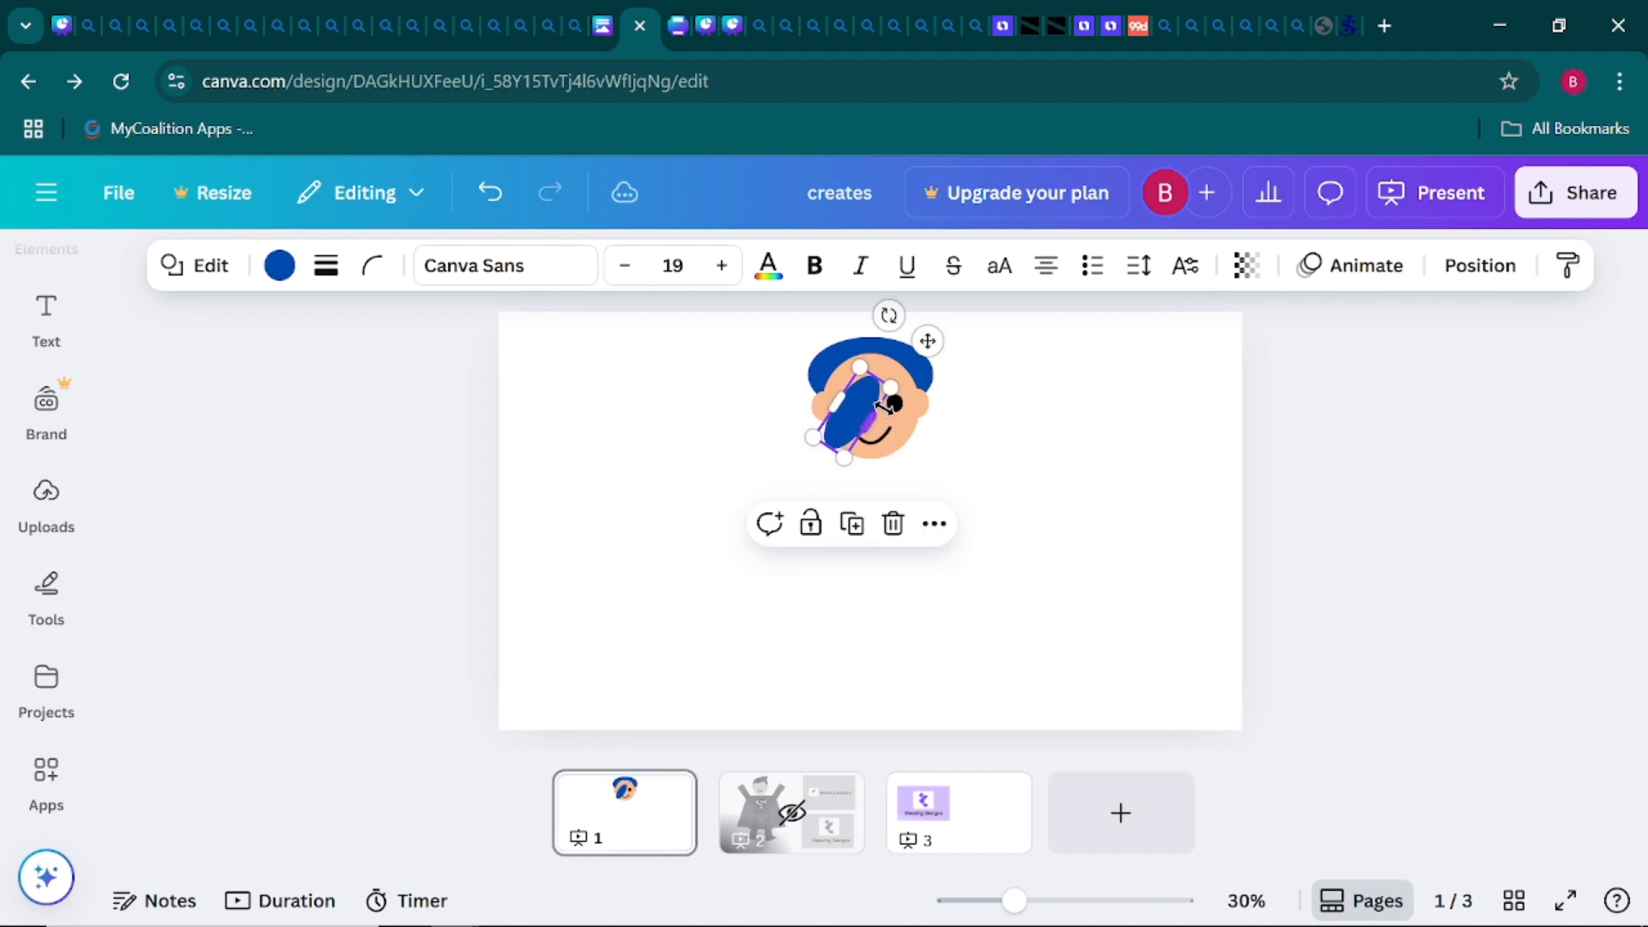
drag(889, 315, 948, 297)
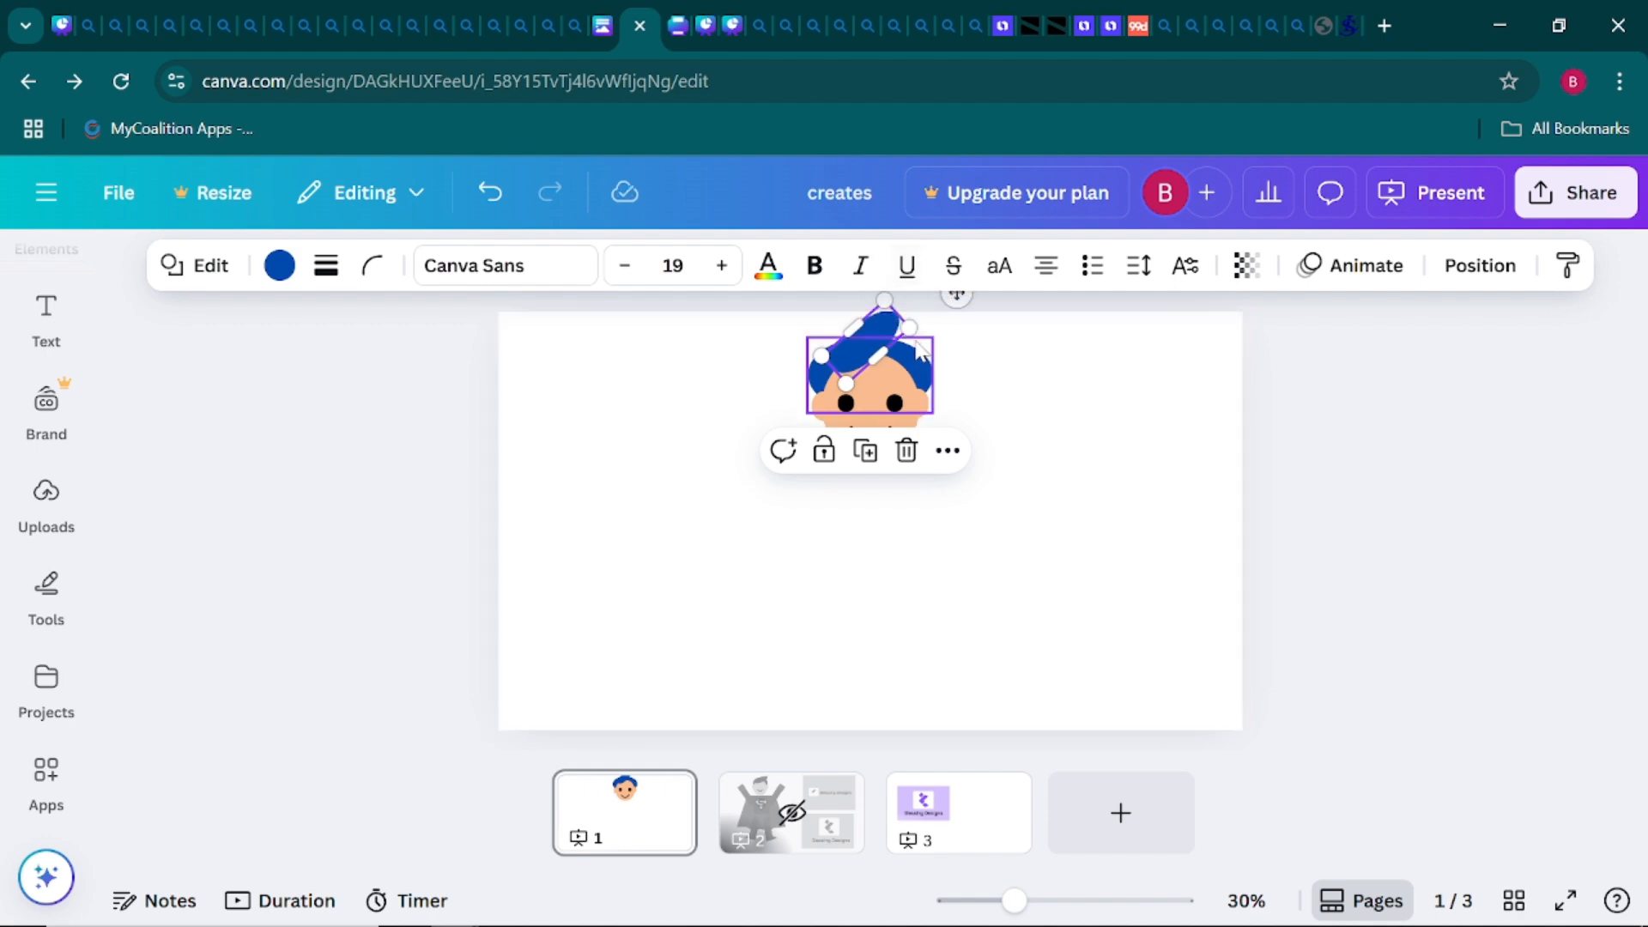
drag(884, 335, 884, 363)
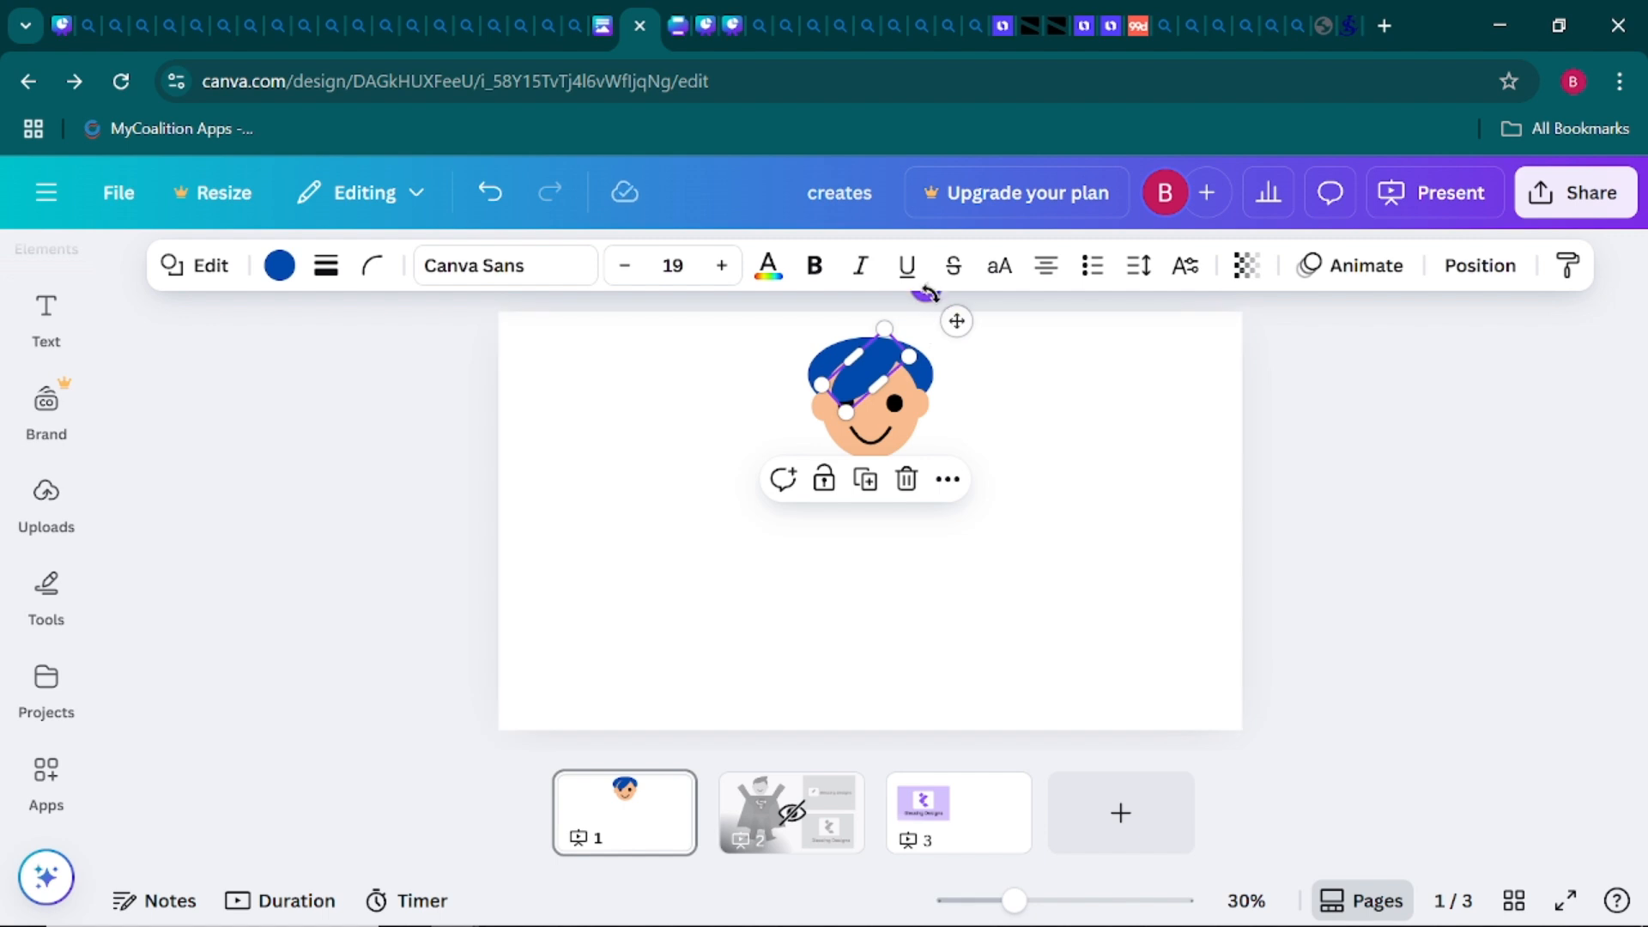
drag(927, 292, 935, 295)
mouse_move(876, 372)
mouse_down()
mouse_move(886, 335)
mouse_move(888, 354)
mouse_up()
click(1000, 434)
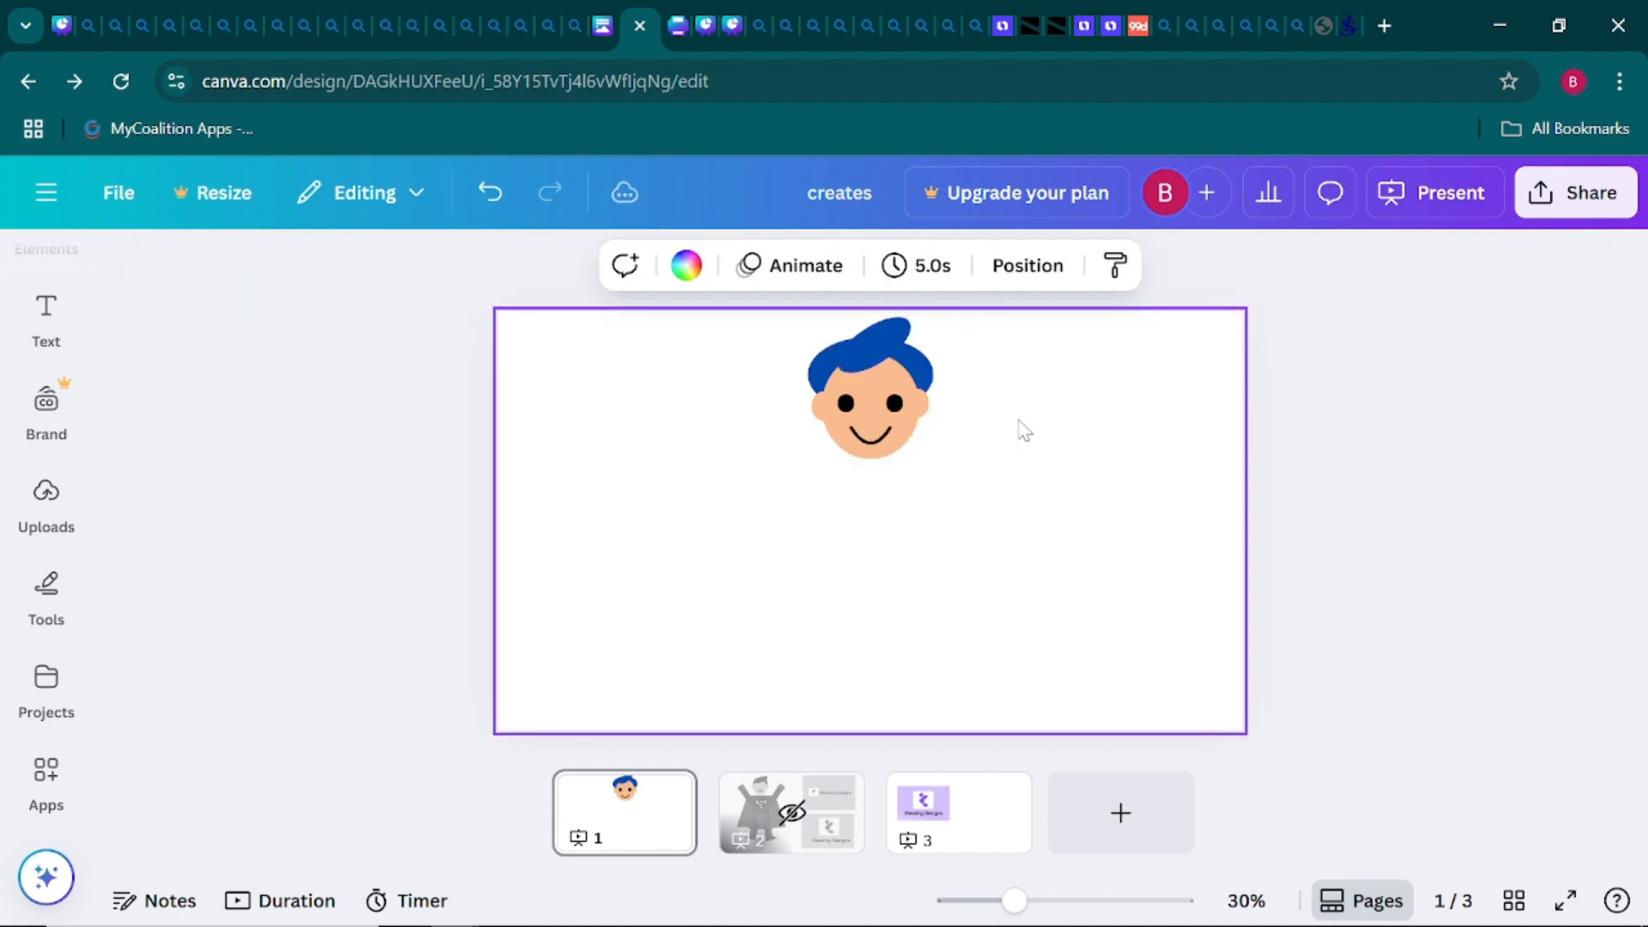
click(868, 331)
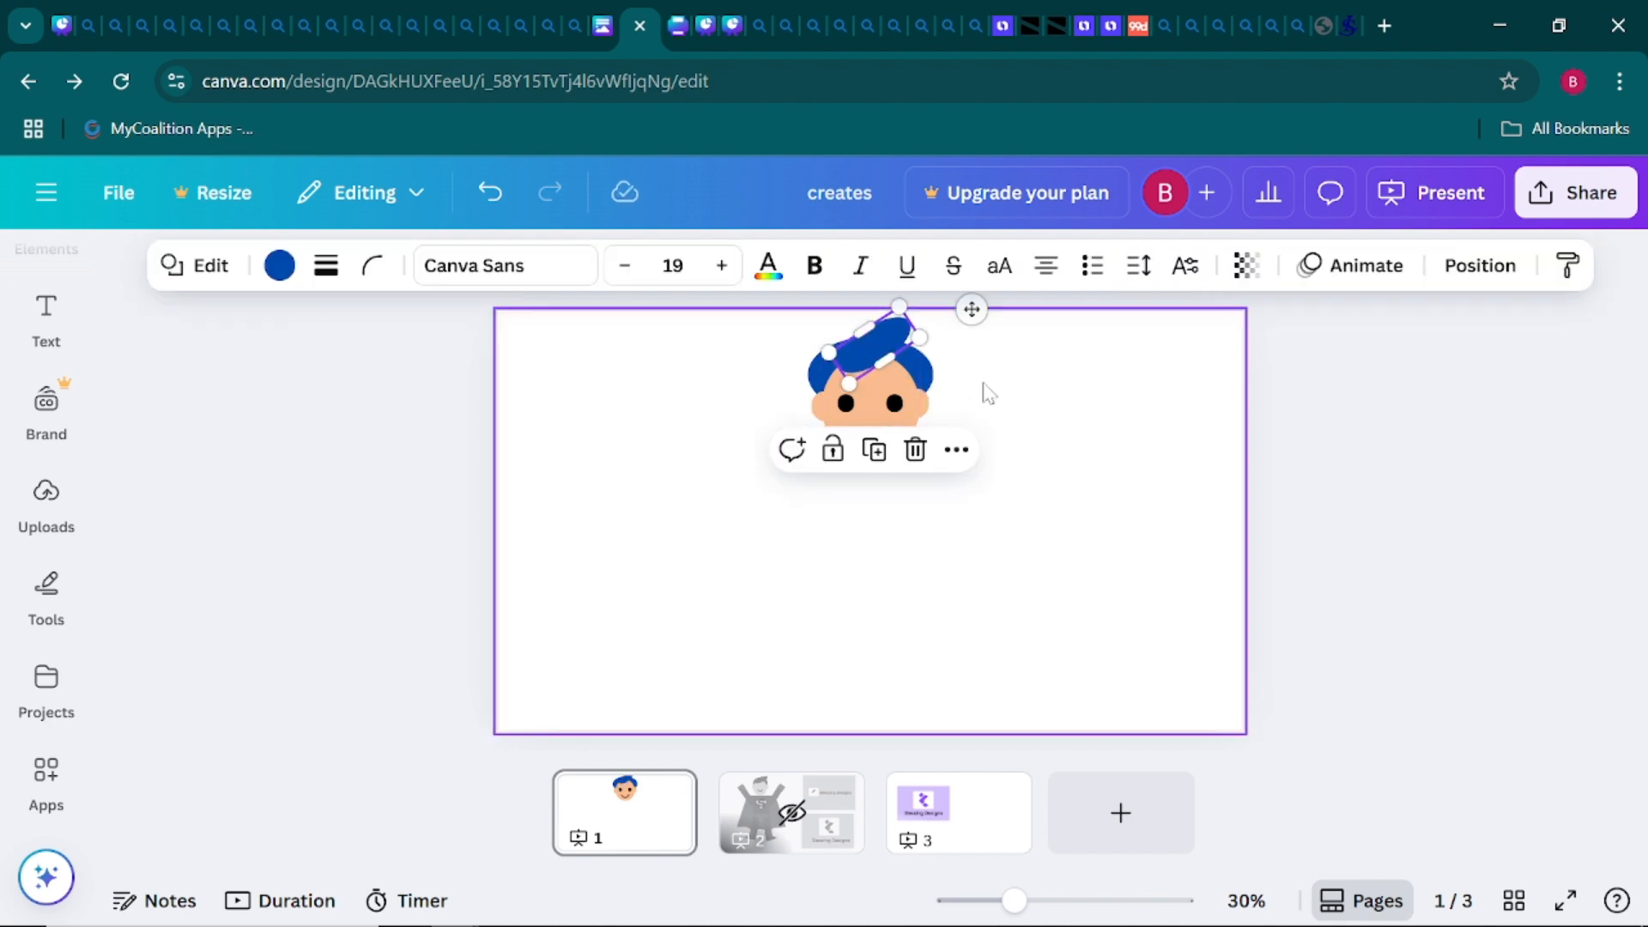
click(991, 404)
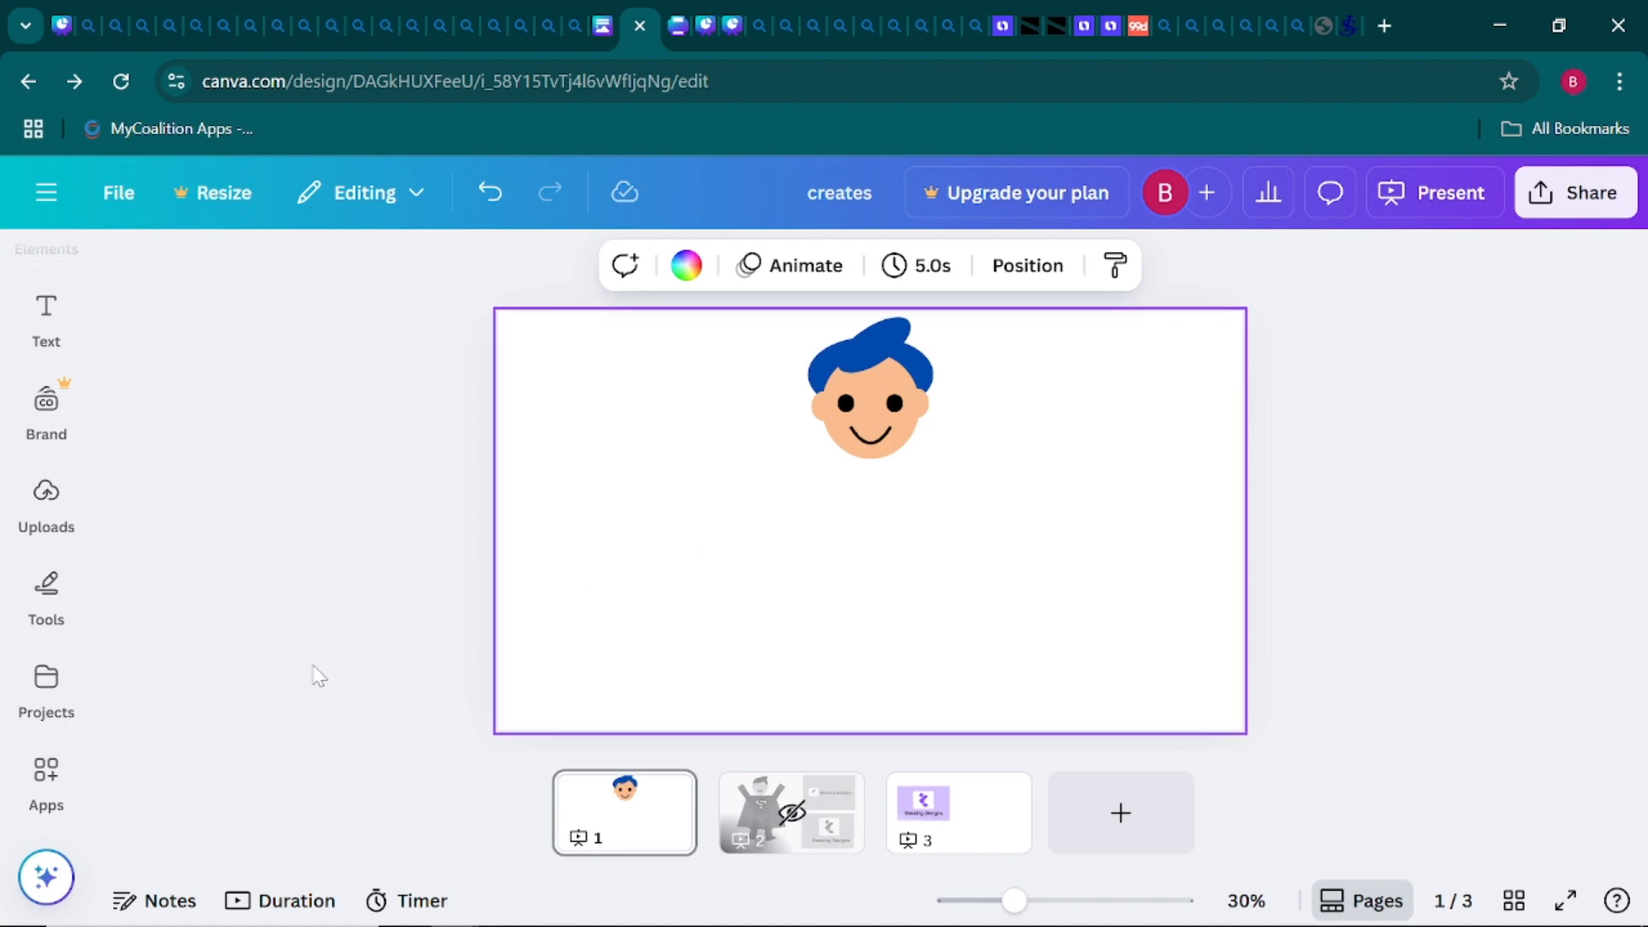
Add an upright triangle below the face and fill it with the same dark blue as the hair
click(46, 592)
click(129, 491)
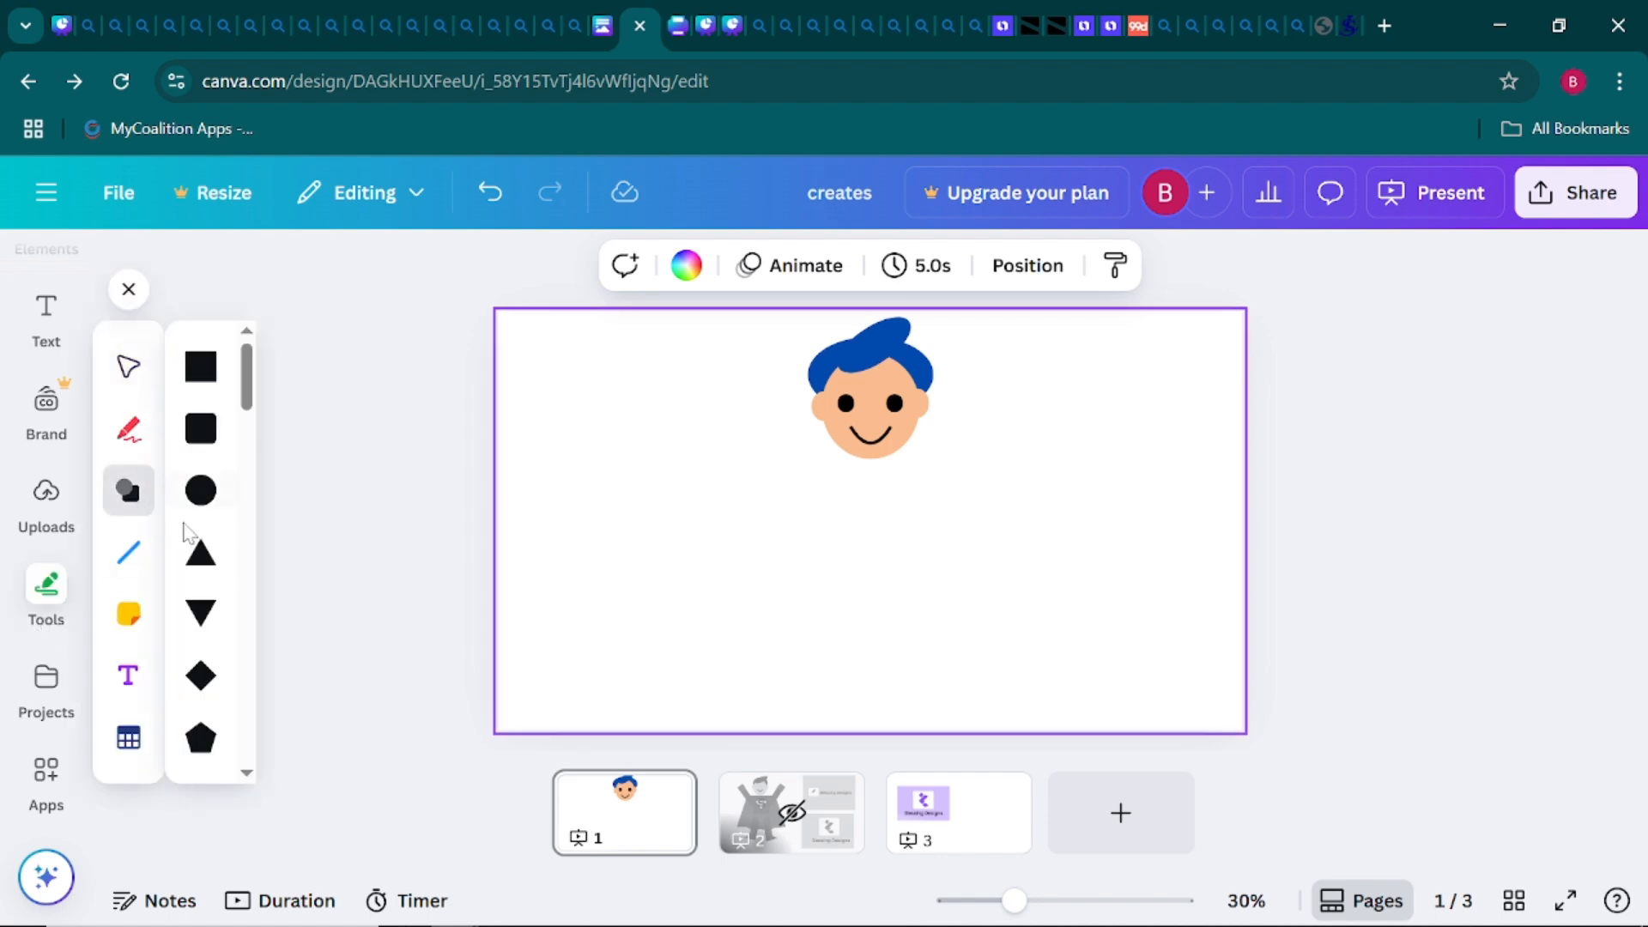
click(201, 556)
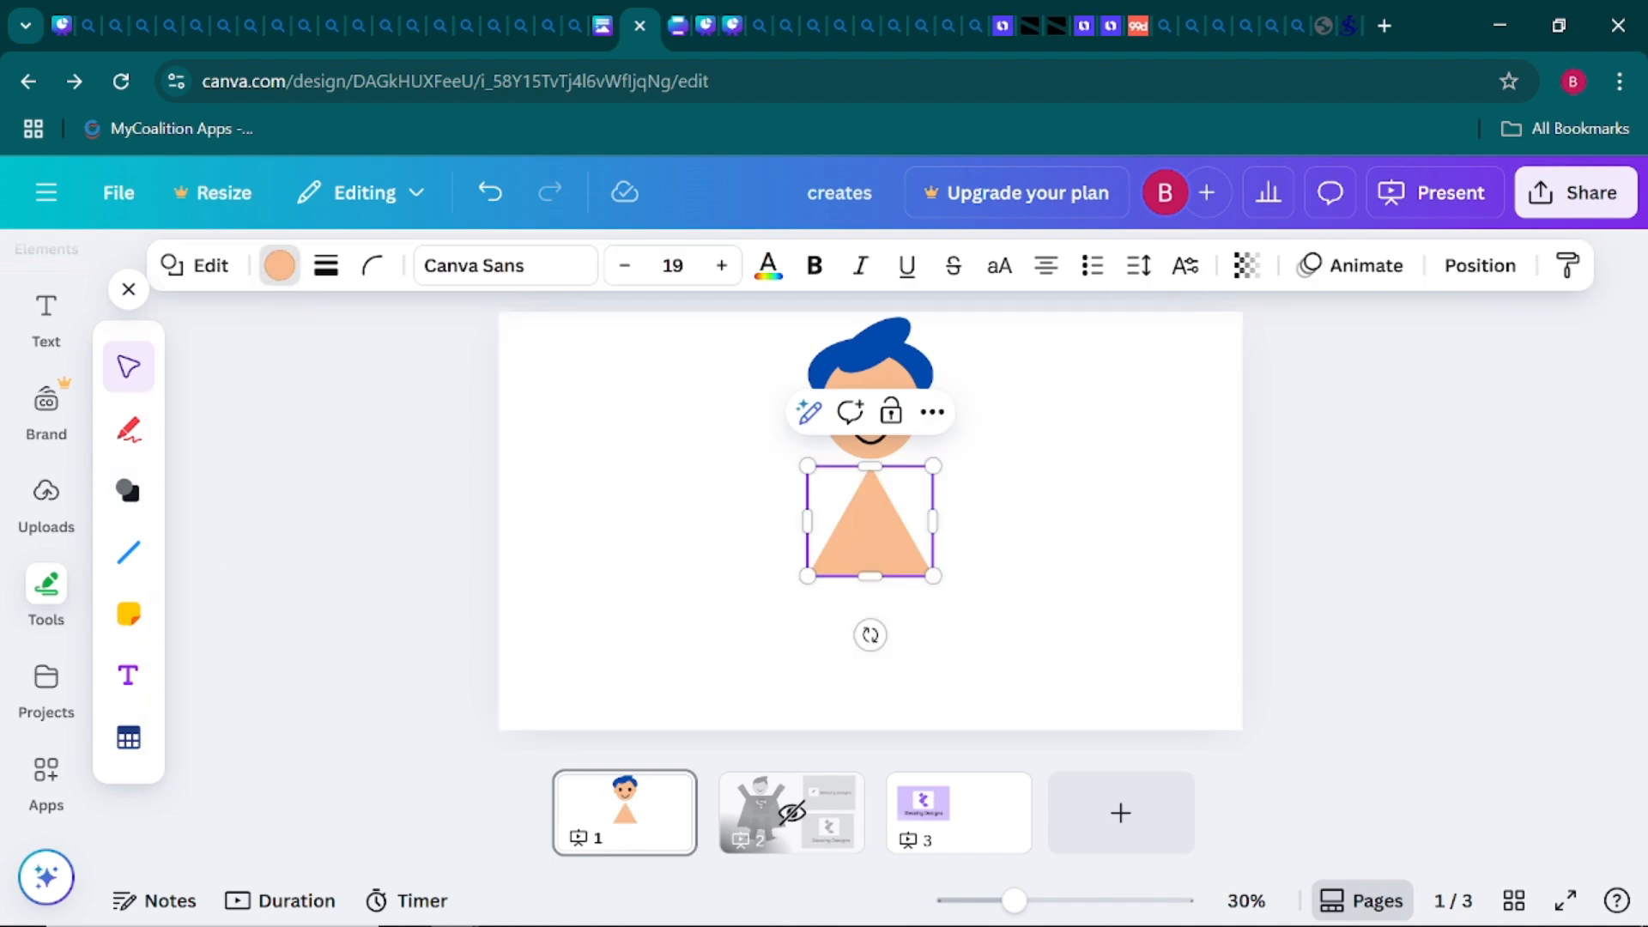
click(279, 265)
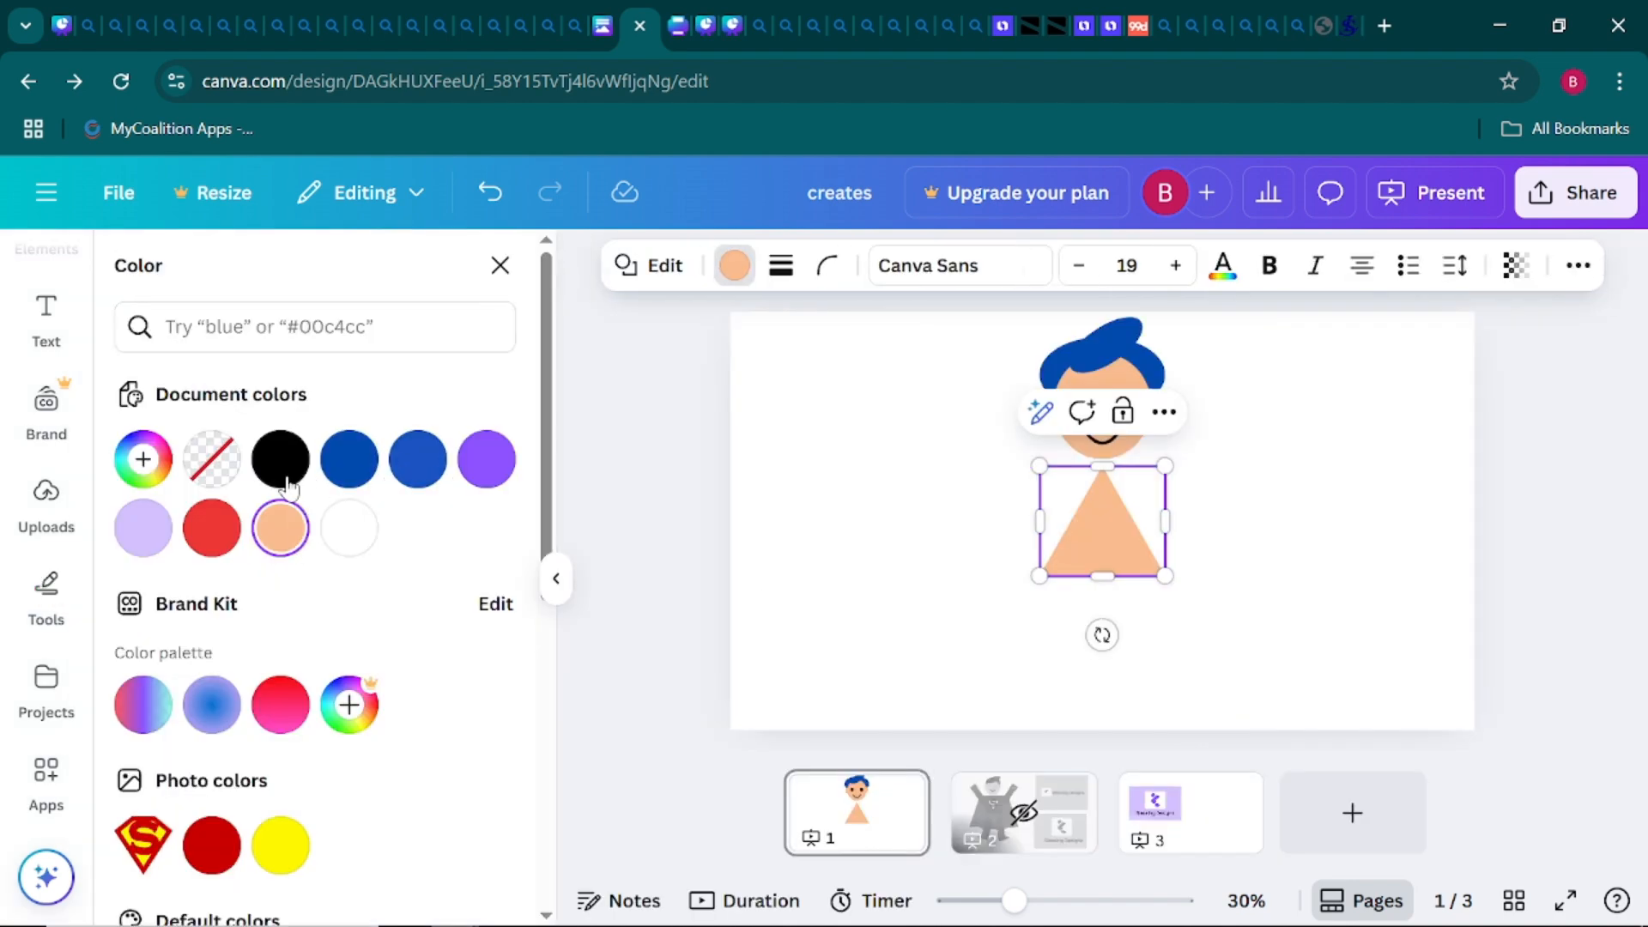
click(349, 457)
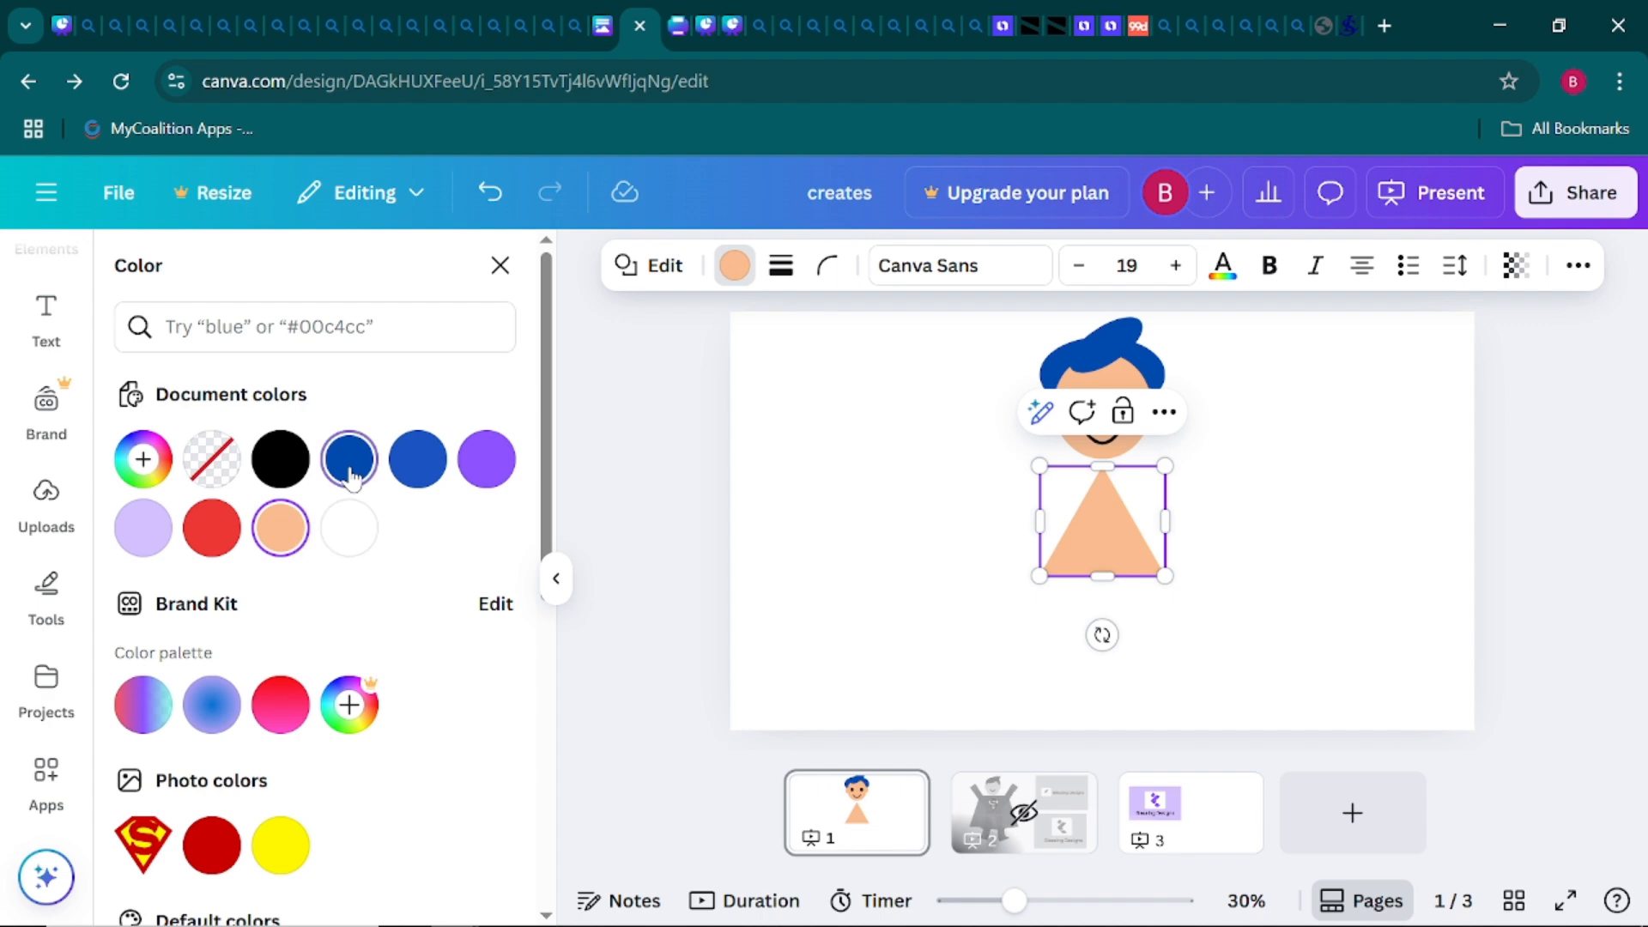
click(880, 522)
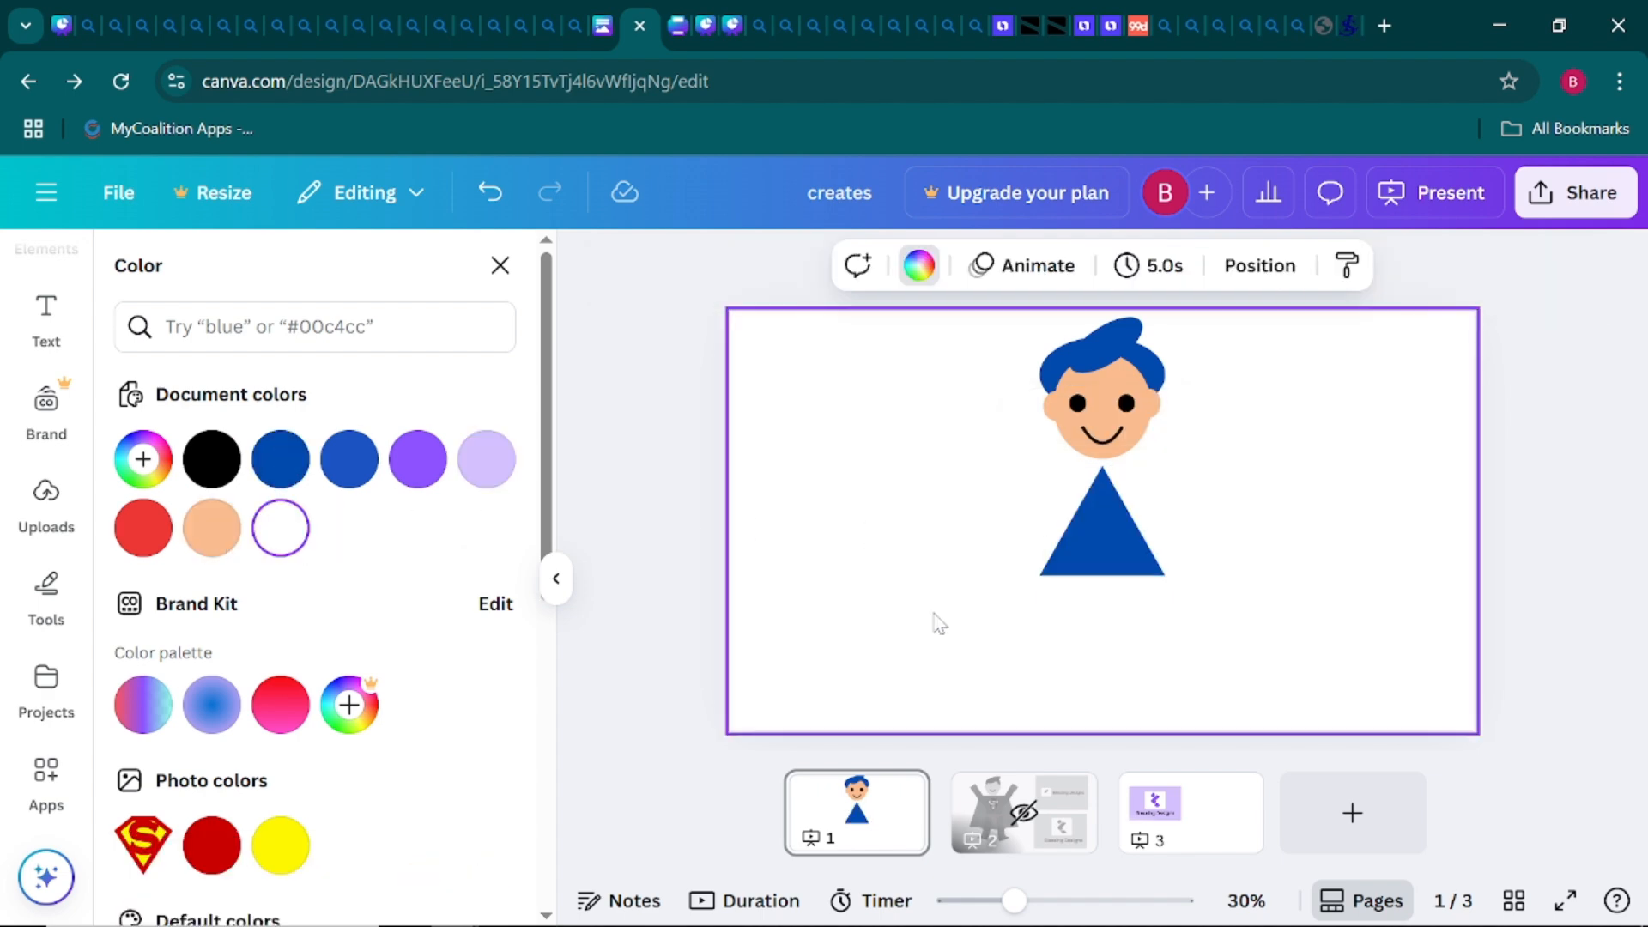
click(555, 581)
Shrink the blue triangle, rotate it and attach it to the upper right end of the hair tuft as a pointed tip
click(899, 544)
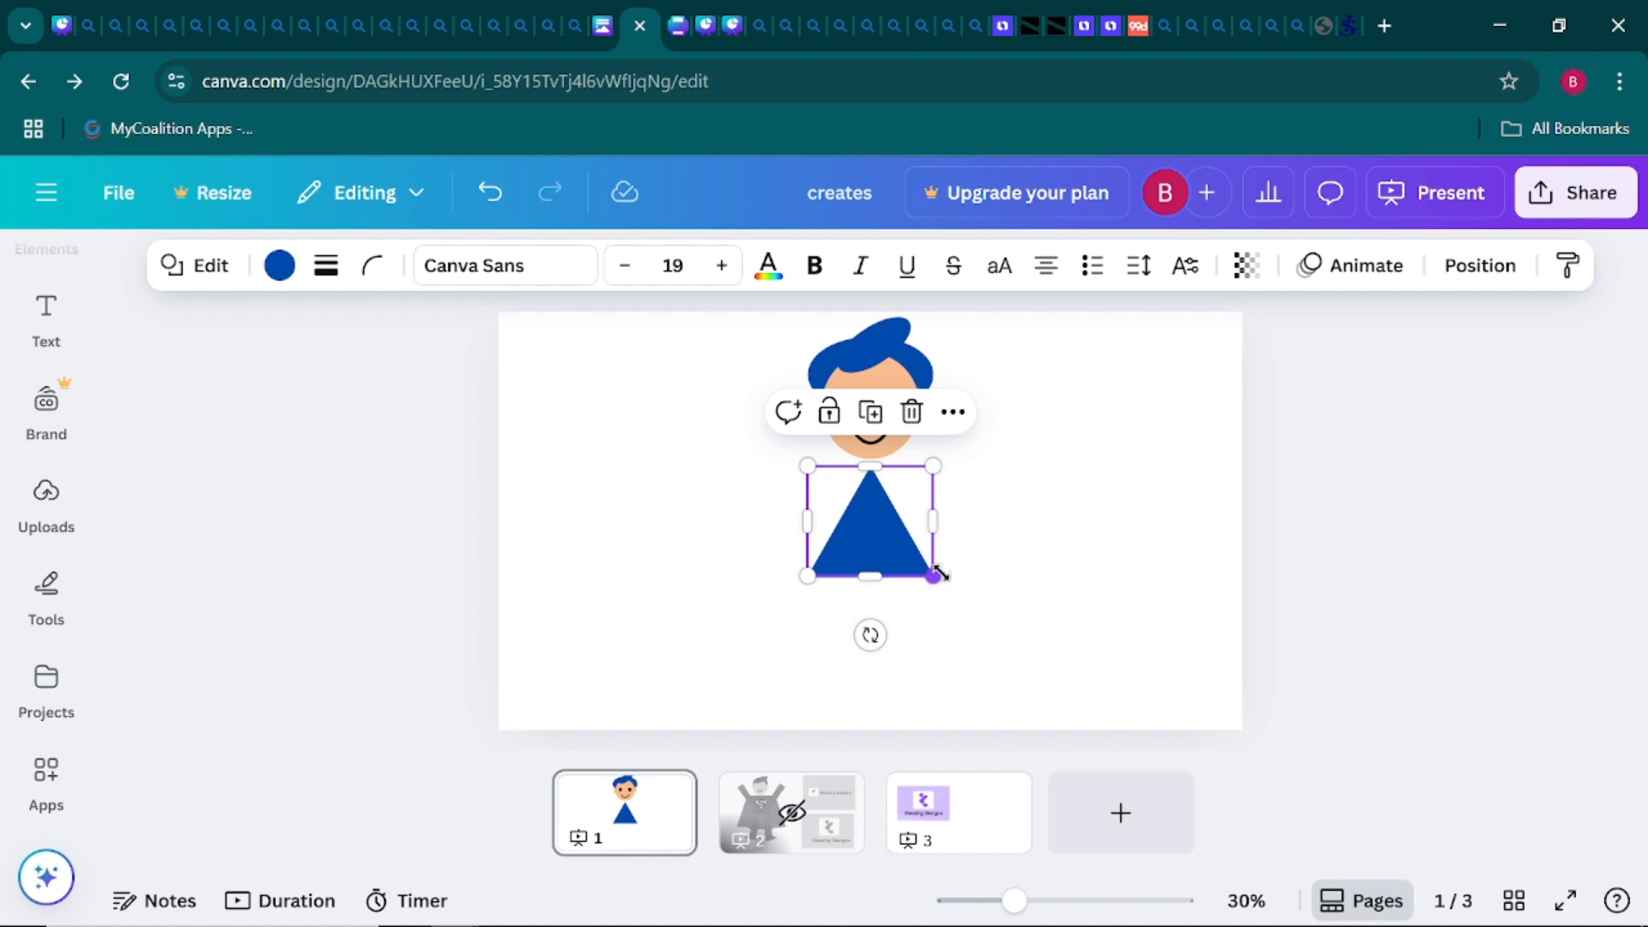
drag(939, 573, 820, 504)
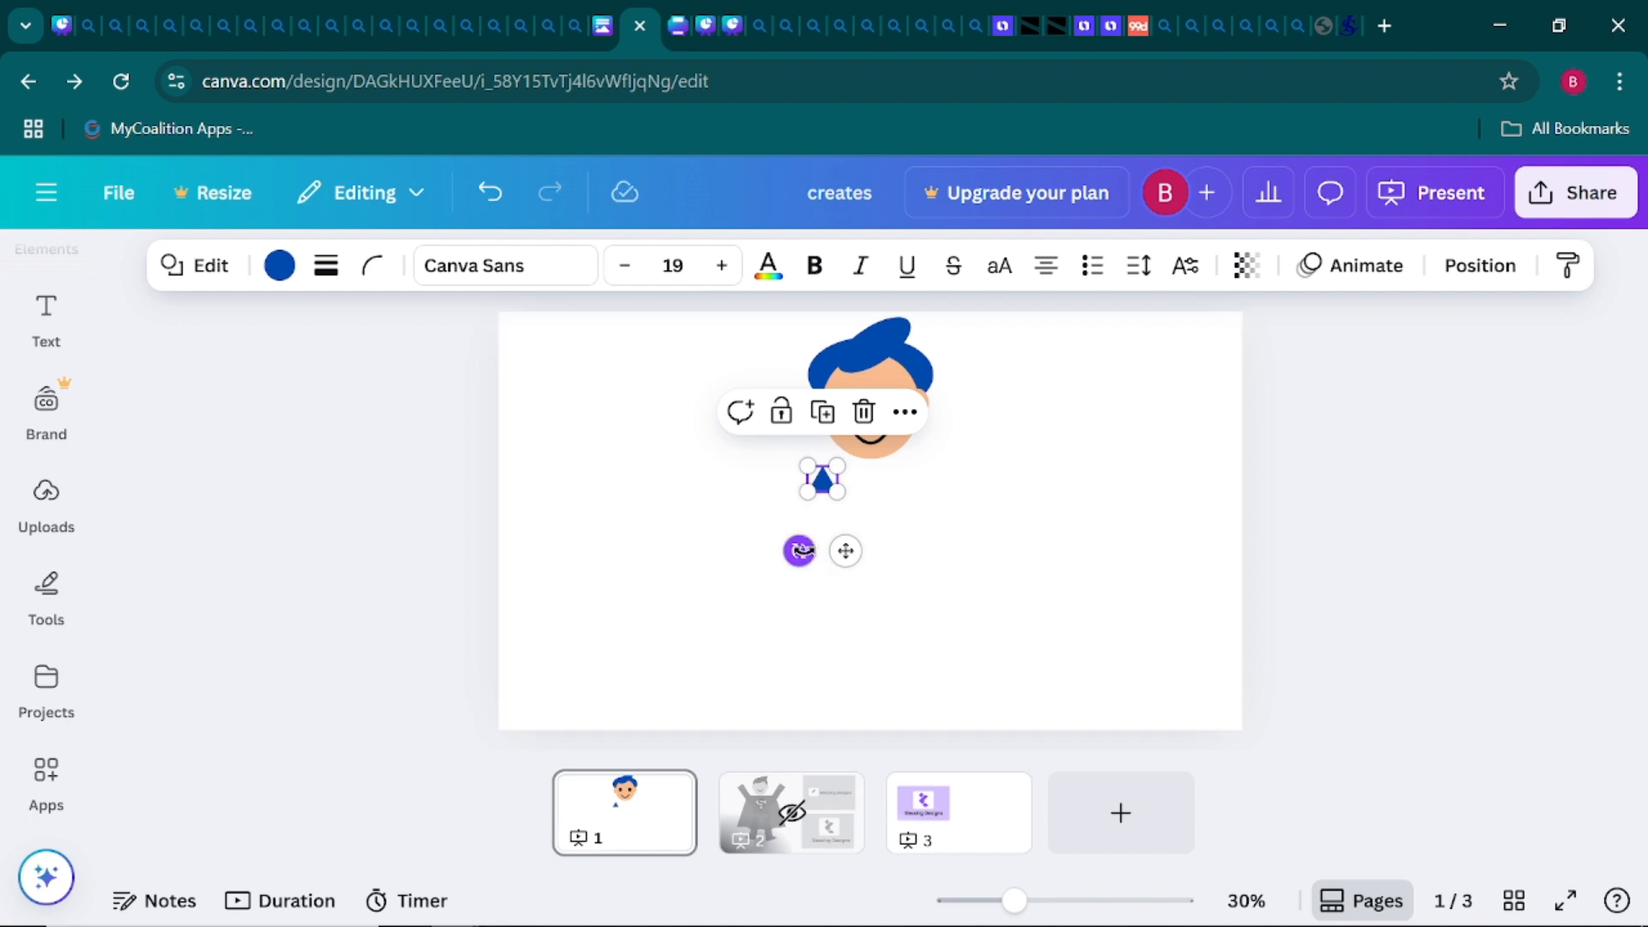
drag(845, 550, 920, 398)
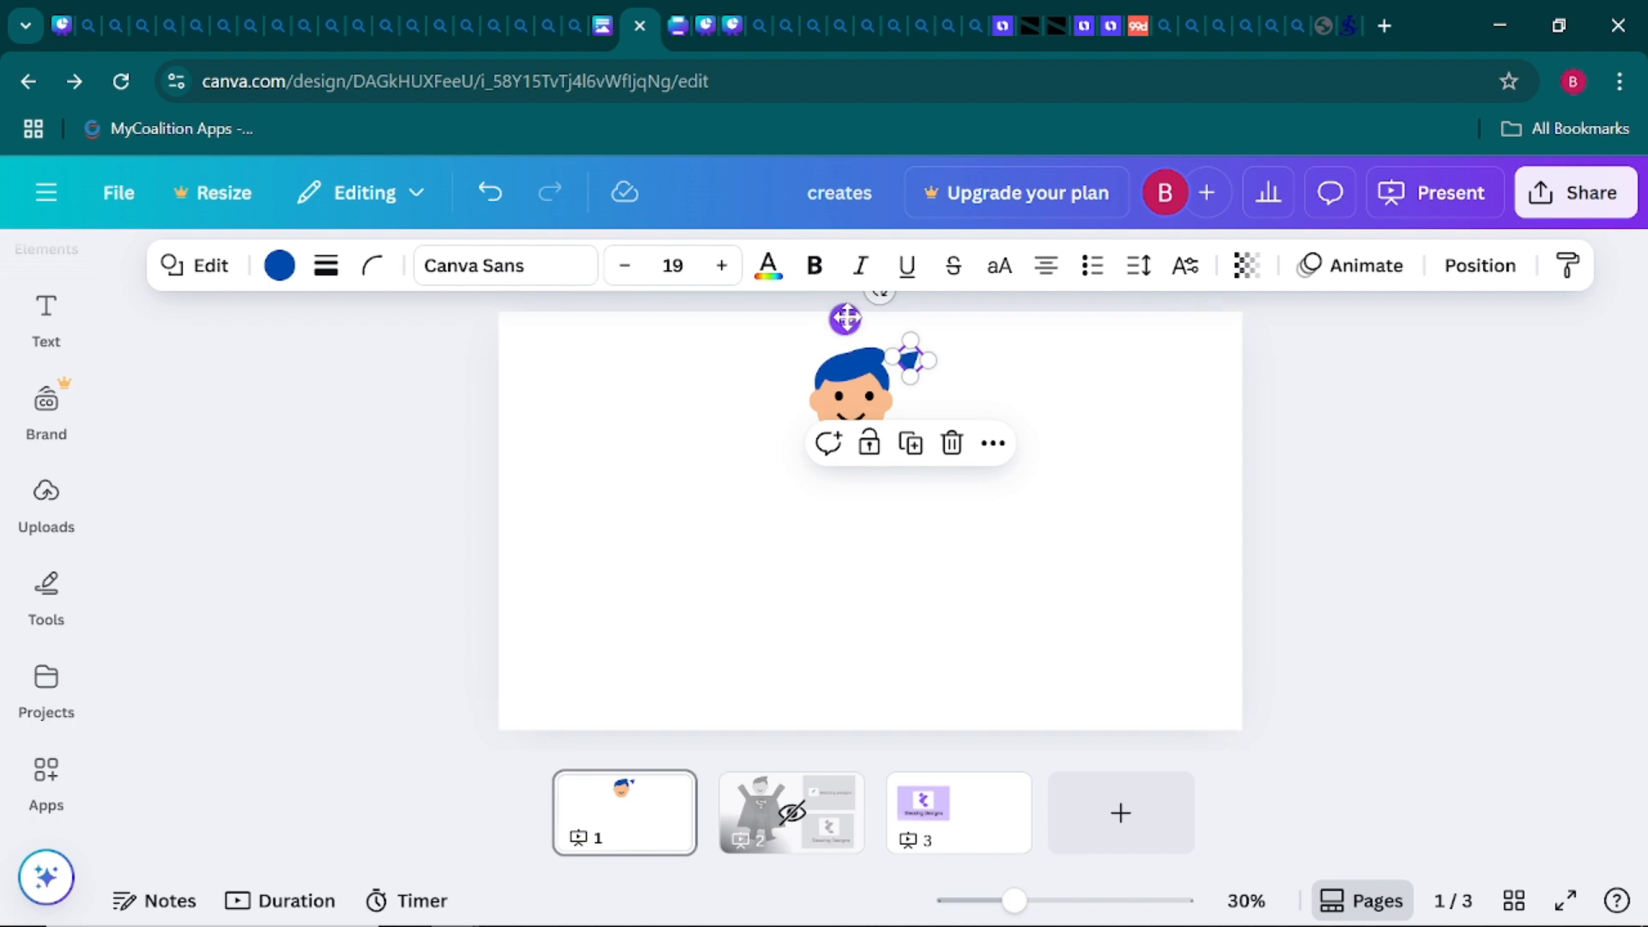
drag(845, 318, 817, 310)
click(1071, 412)
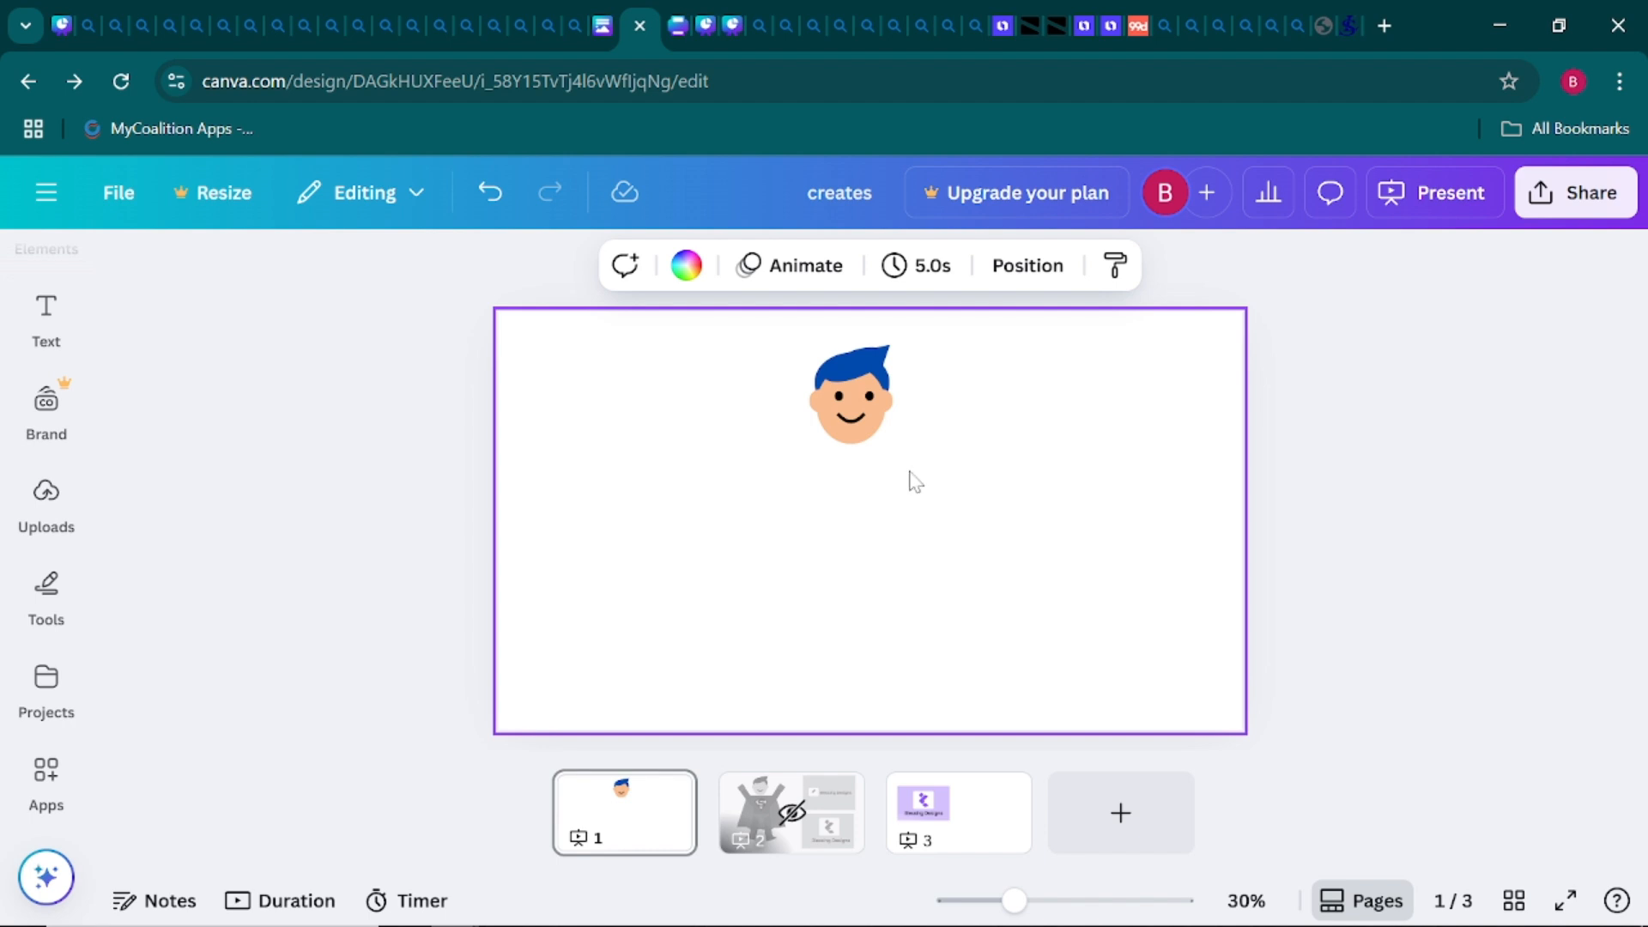
Select all parts of the head together, enlarge them slightly and reposition the head near the page's upper center
drag(909, 472, 775, 340)
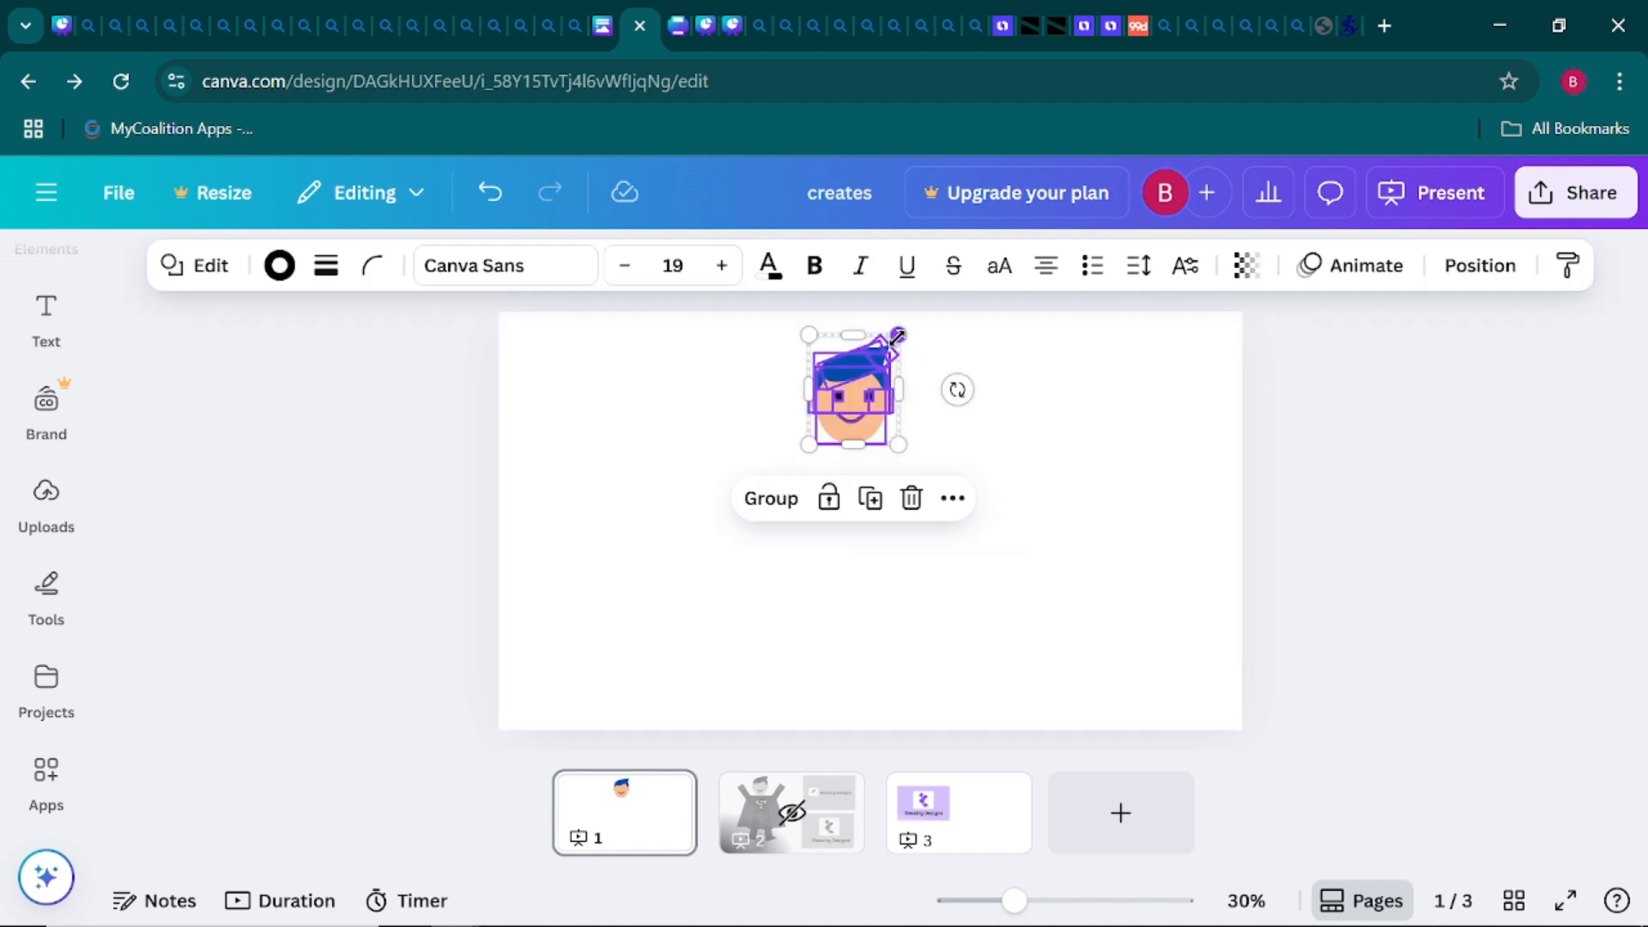
drag(907, 330, 916, 319)
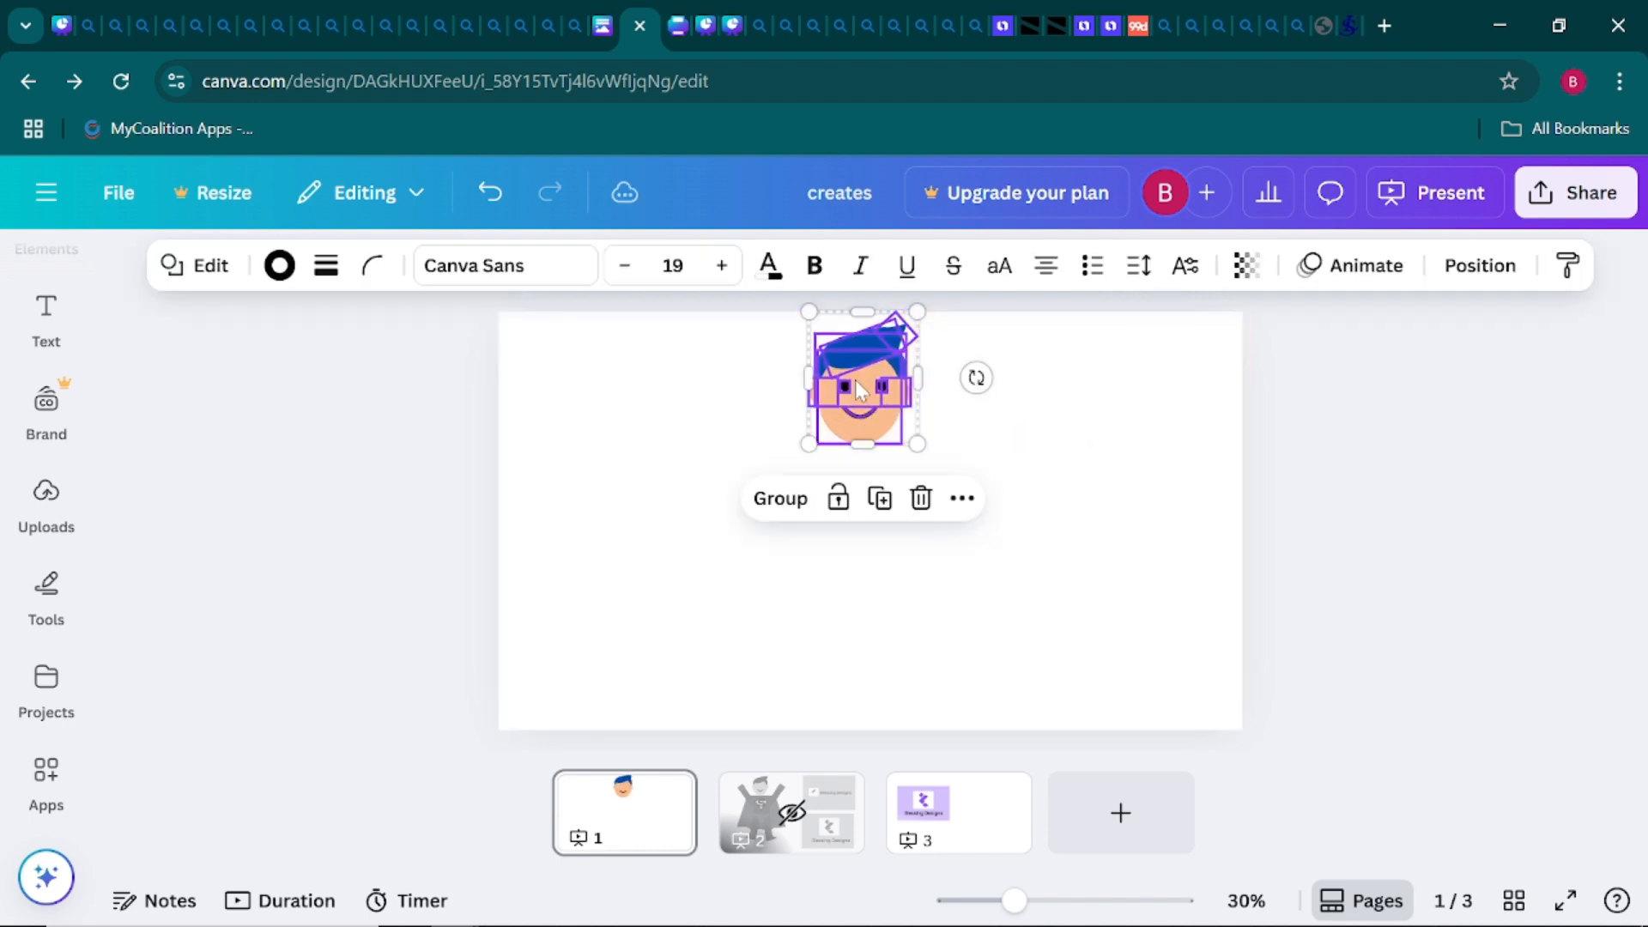
drag(861, 391, 858, 416)
click(1026, 442)
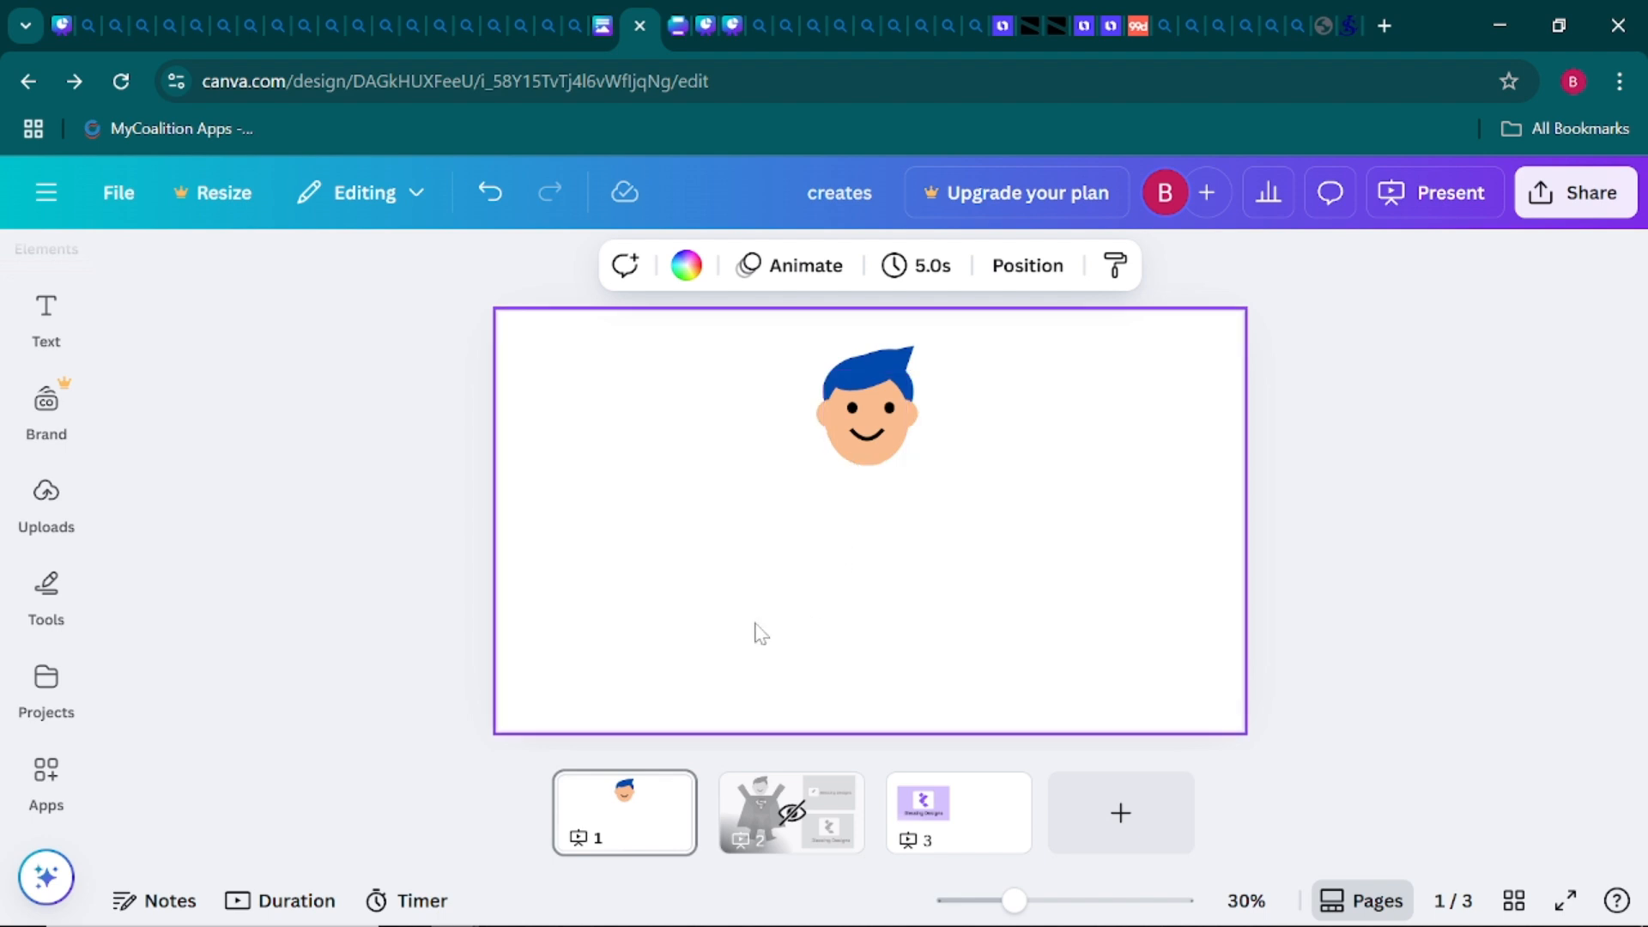
mouse_move(13, 586)
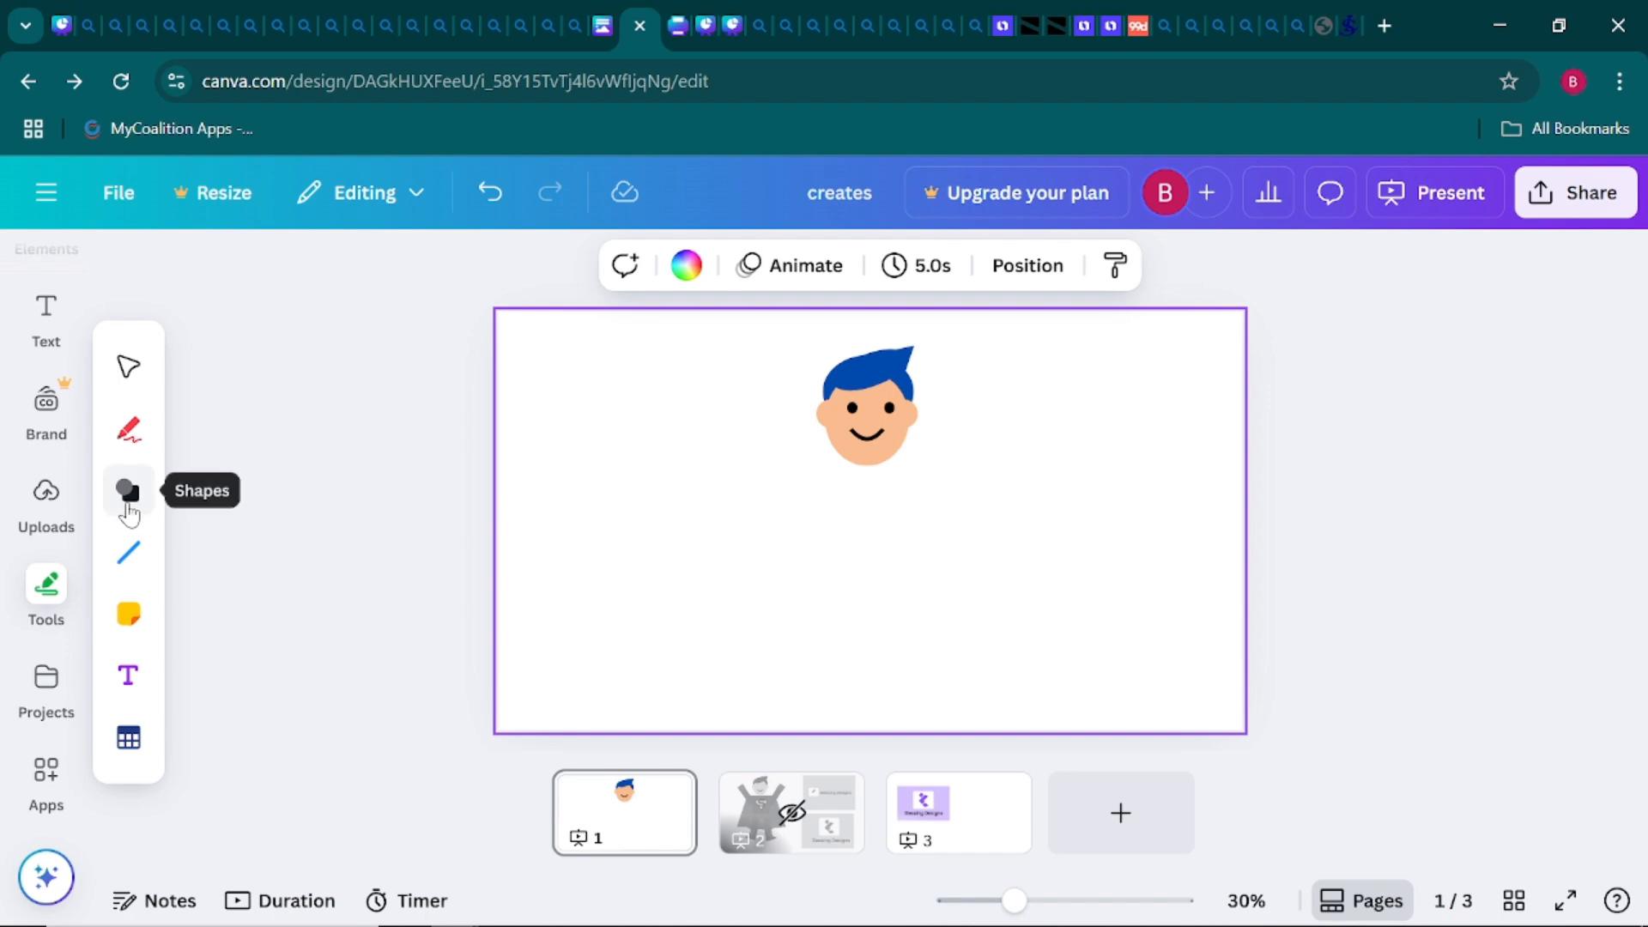
click(128, 512)
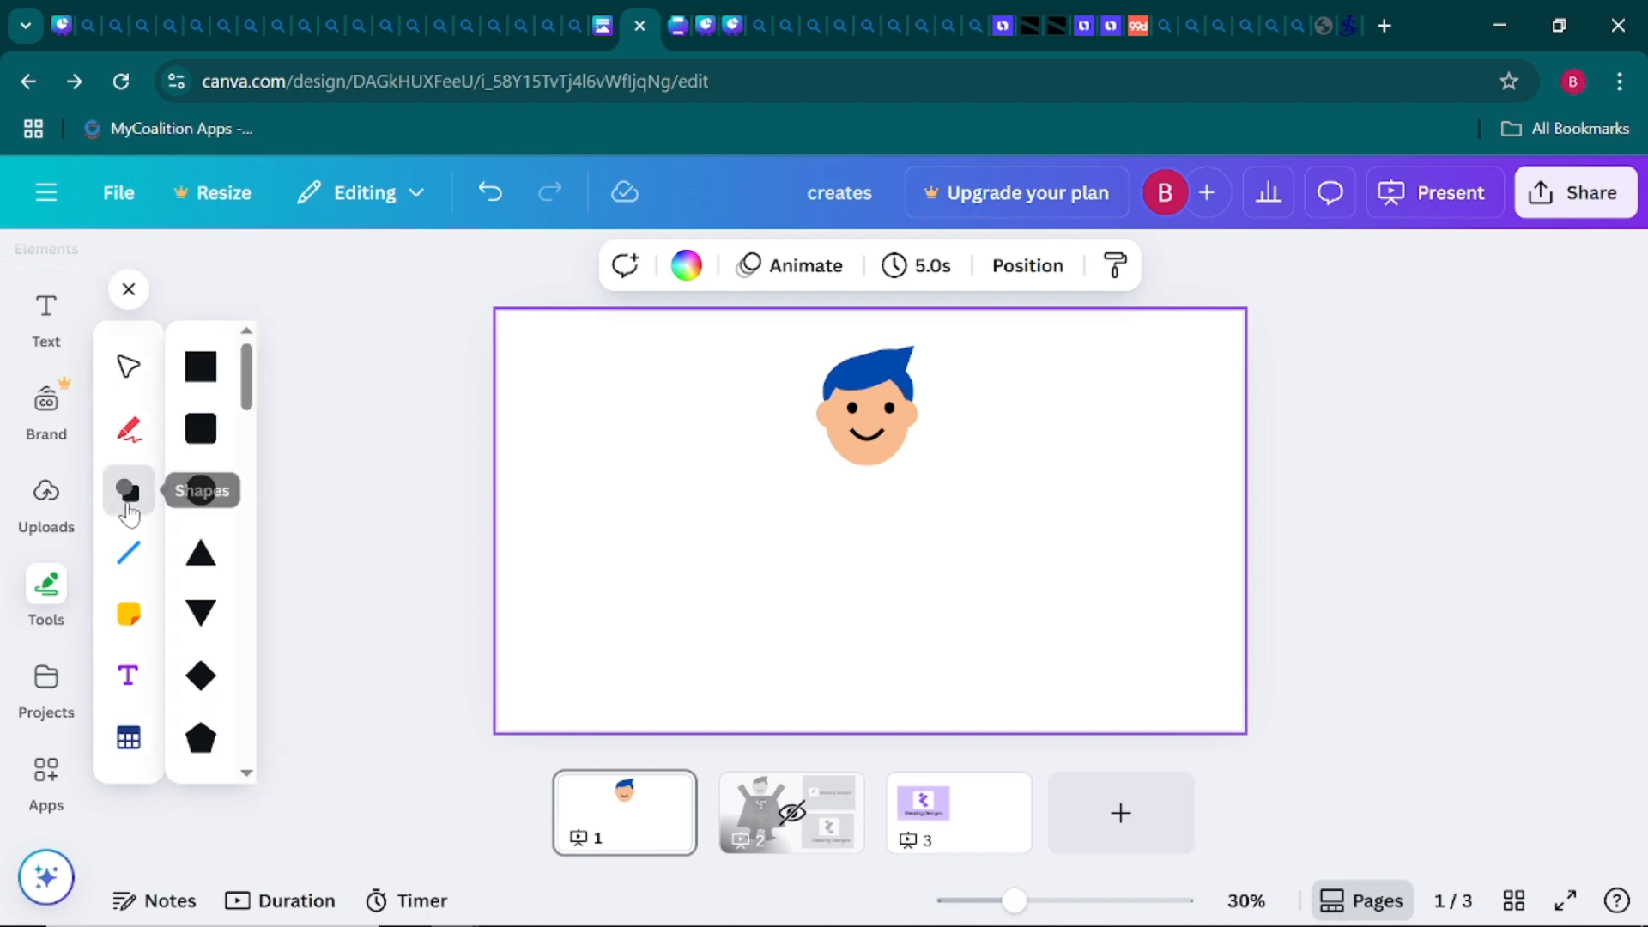
scroll(182, 542, down, 3)
scroll(183, 542, down, 4)
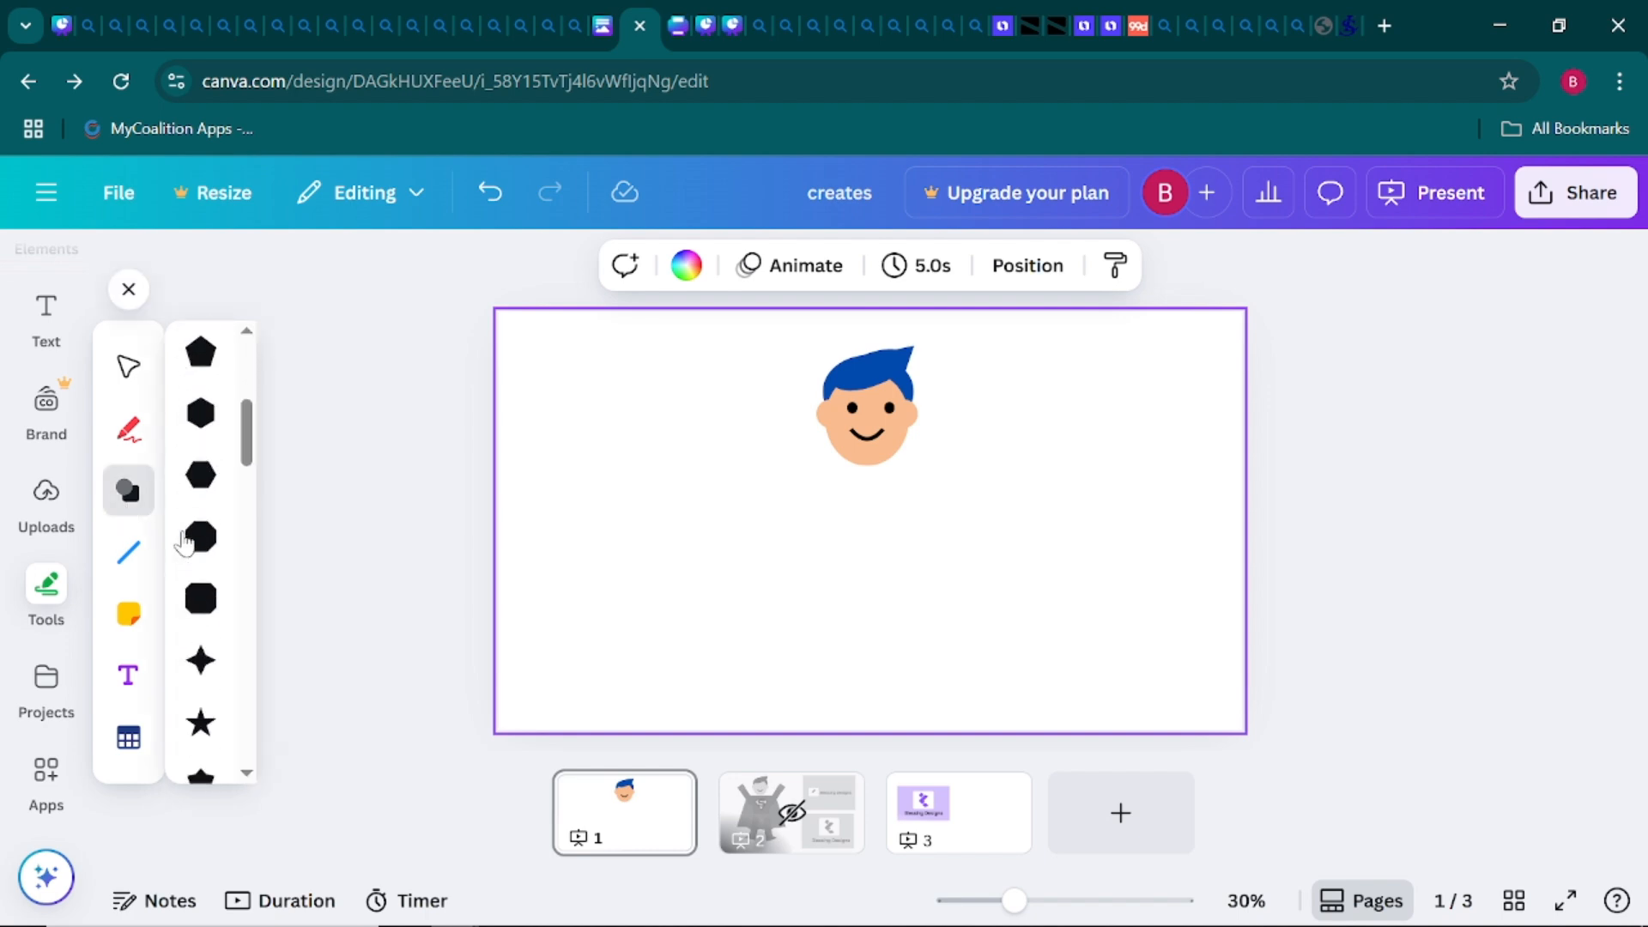
click(855, 474)
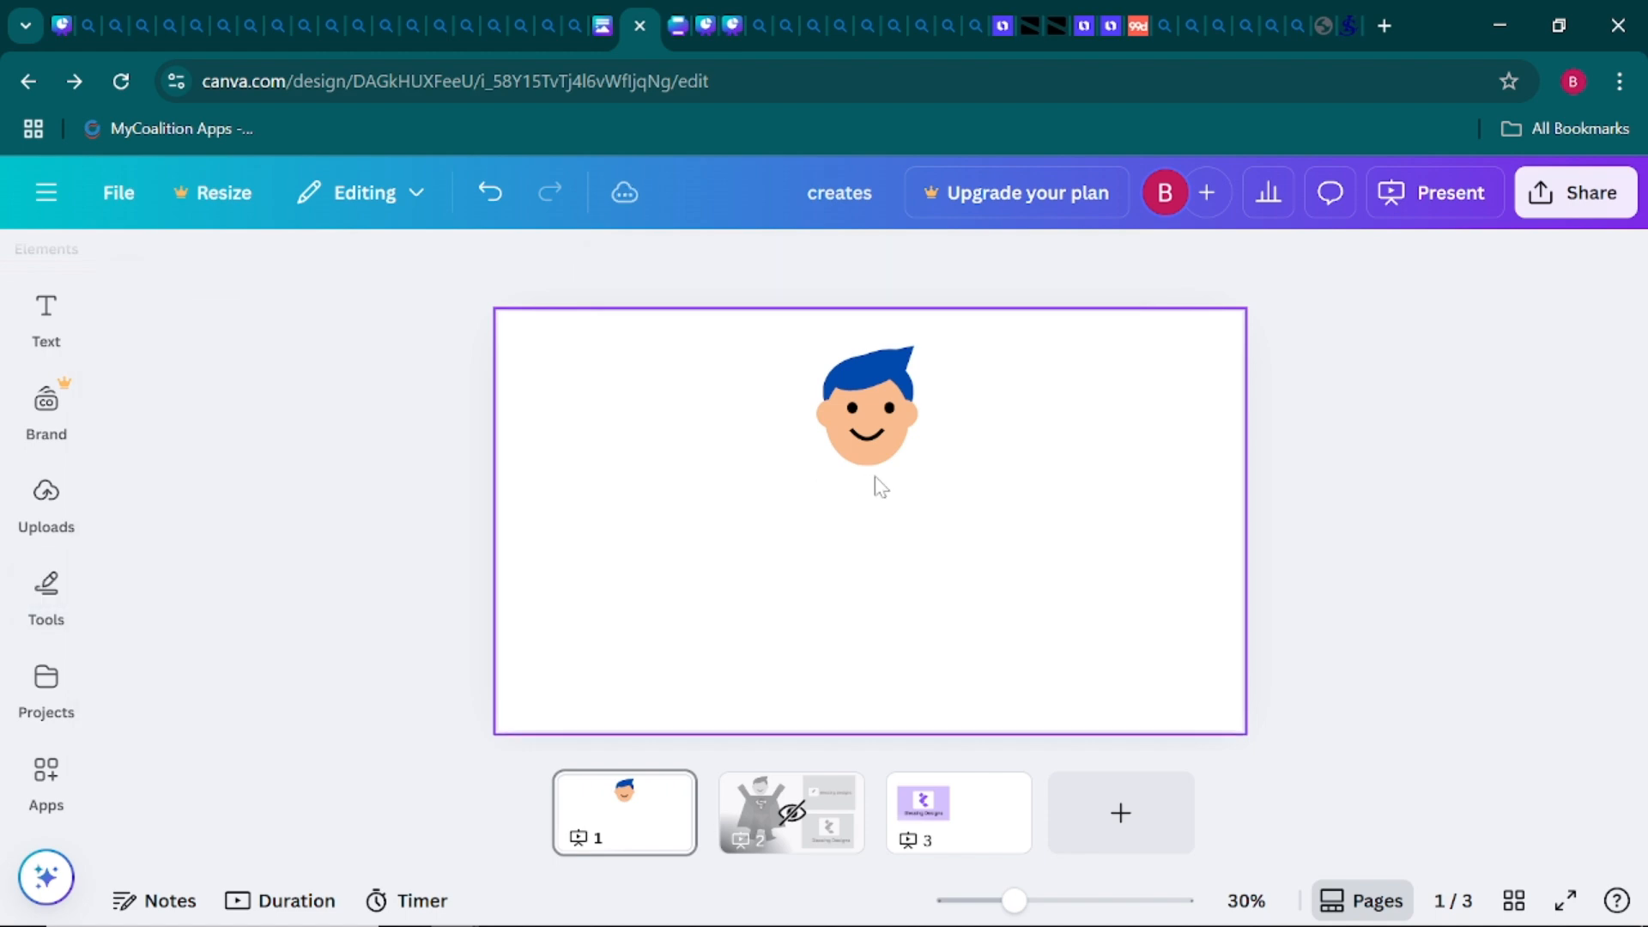
Add an inverted triangle directly below the head
click(48, 605)
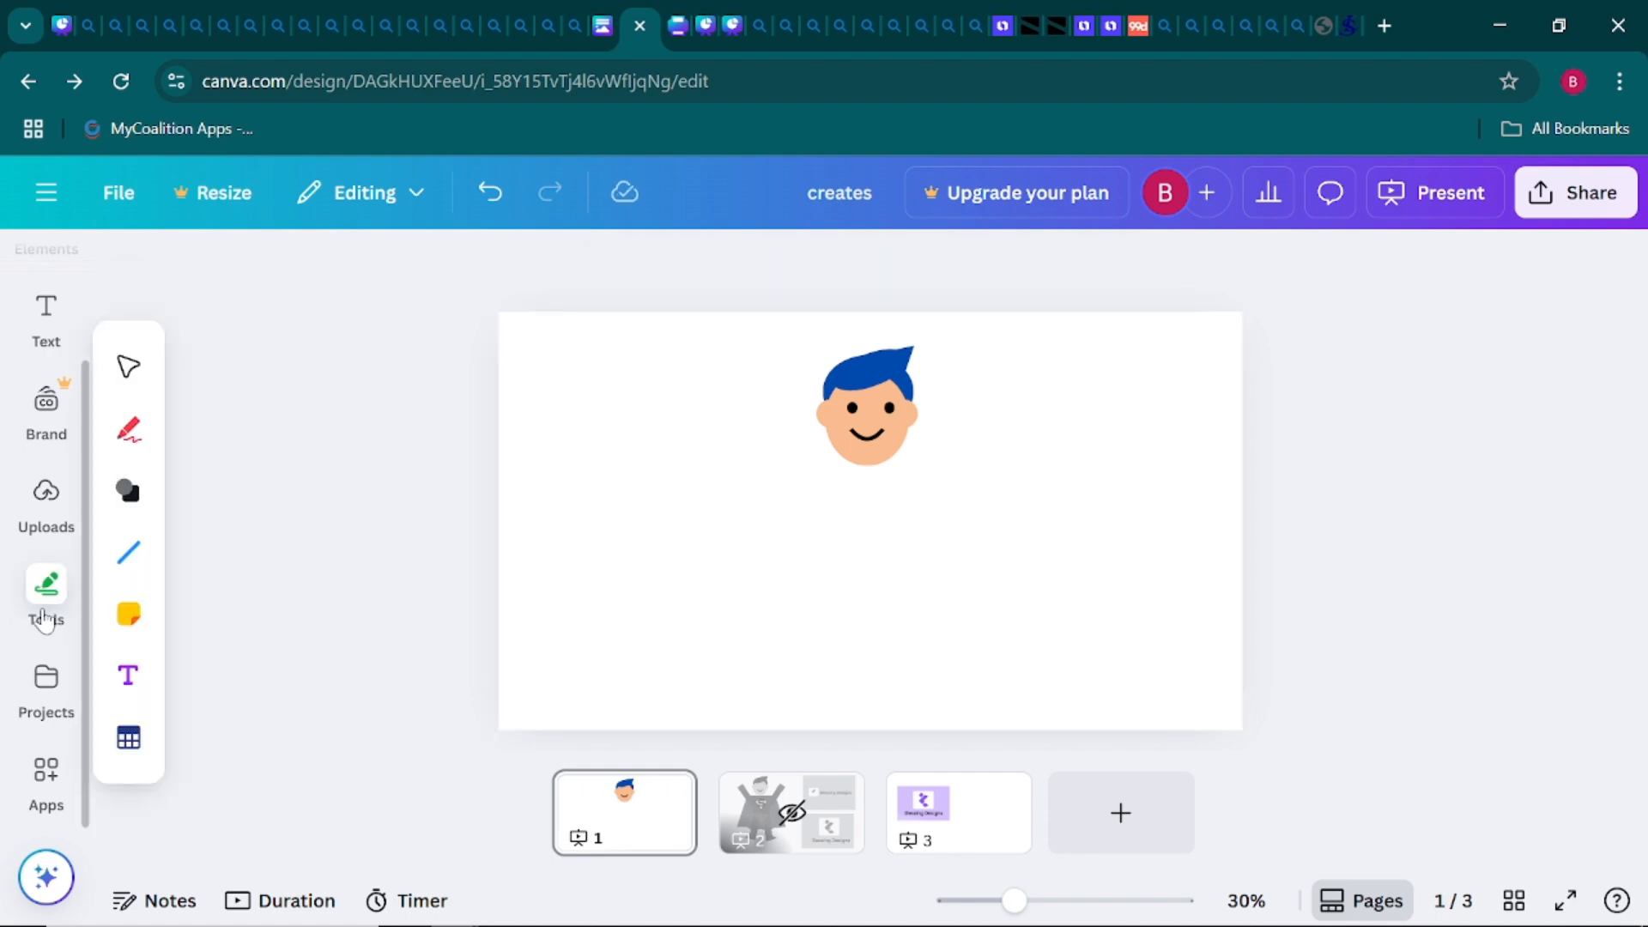
click(129, 491)
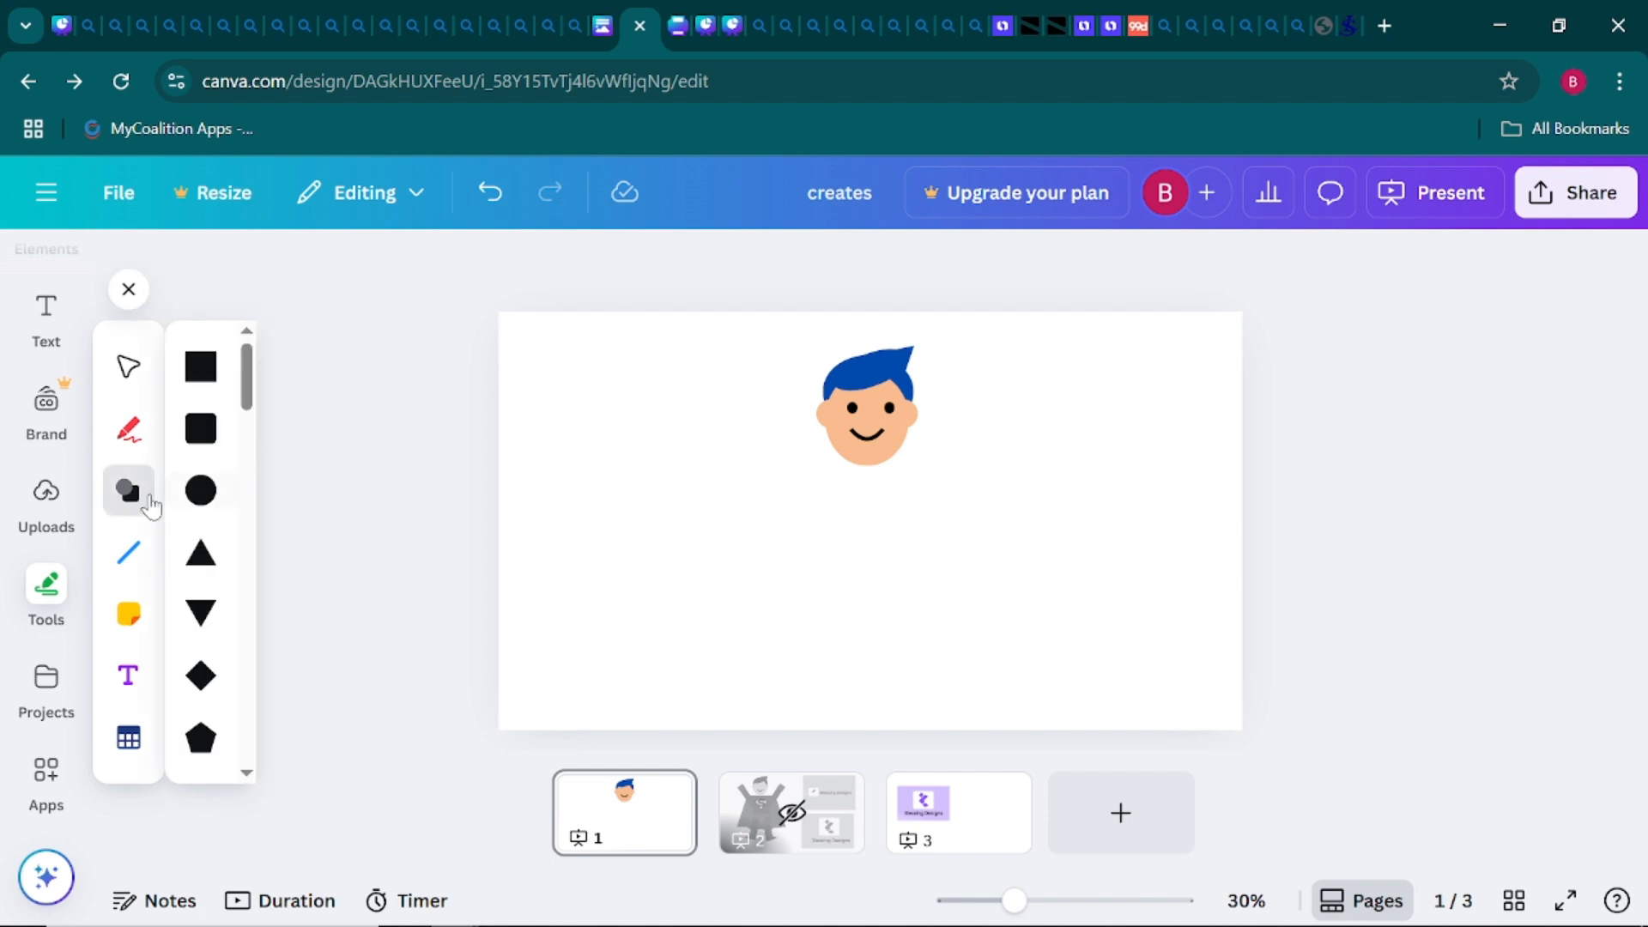
click(203, 616)
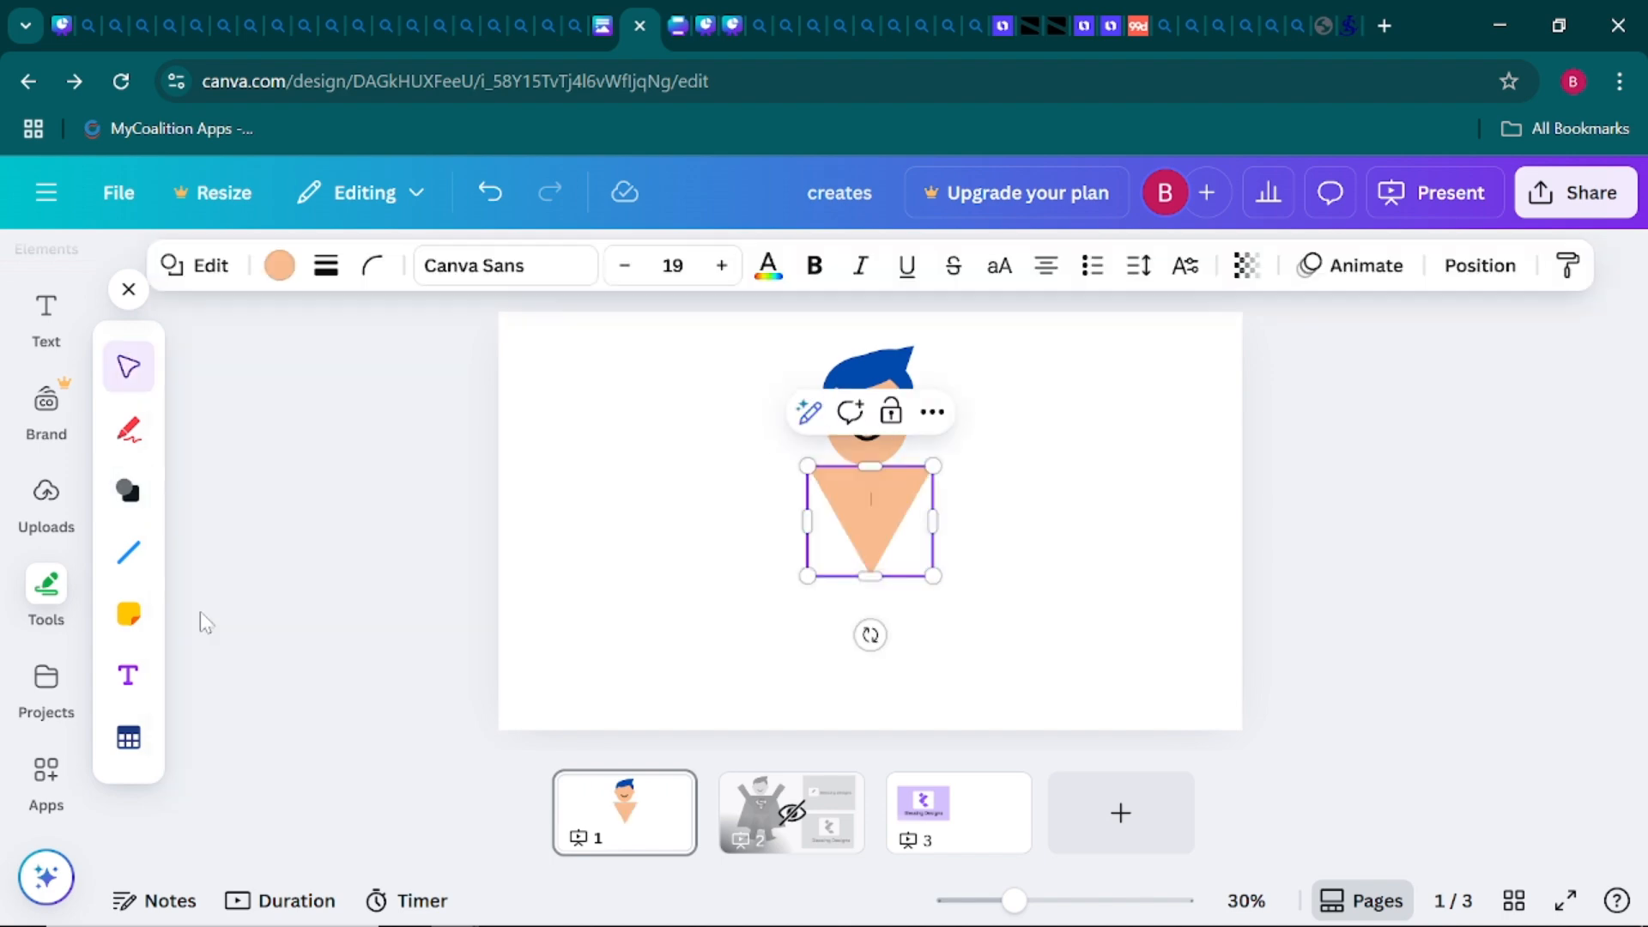
click(650, 537)
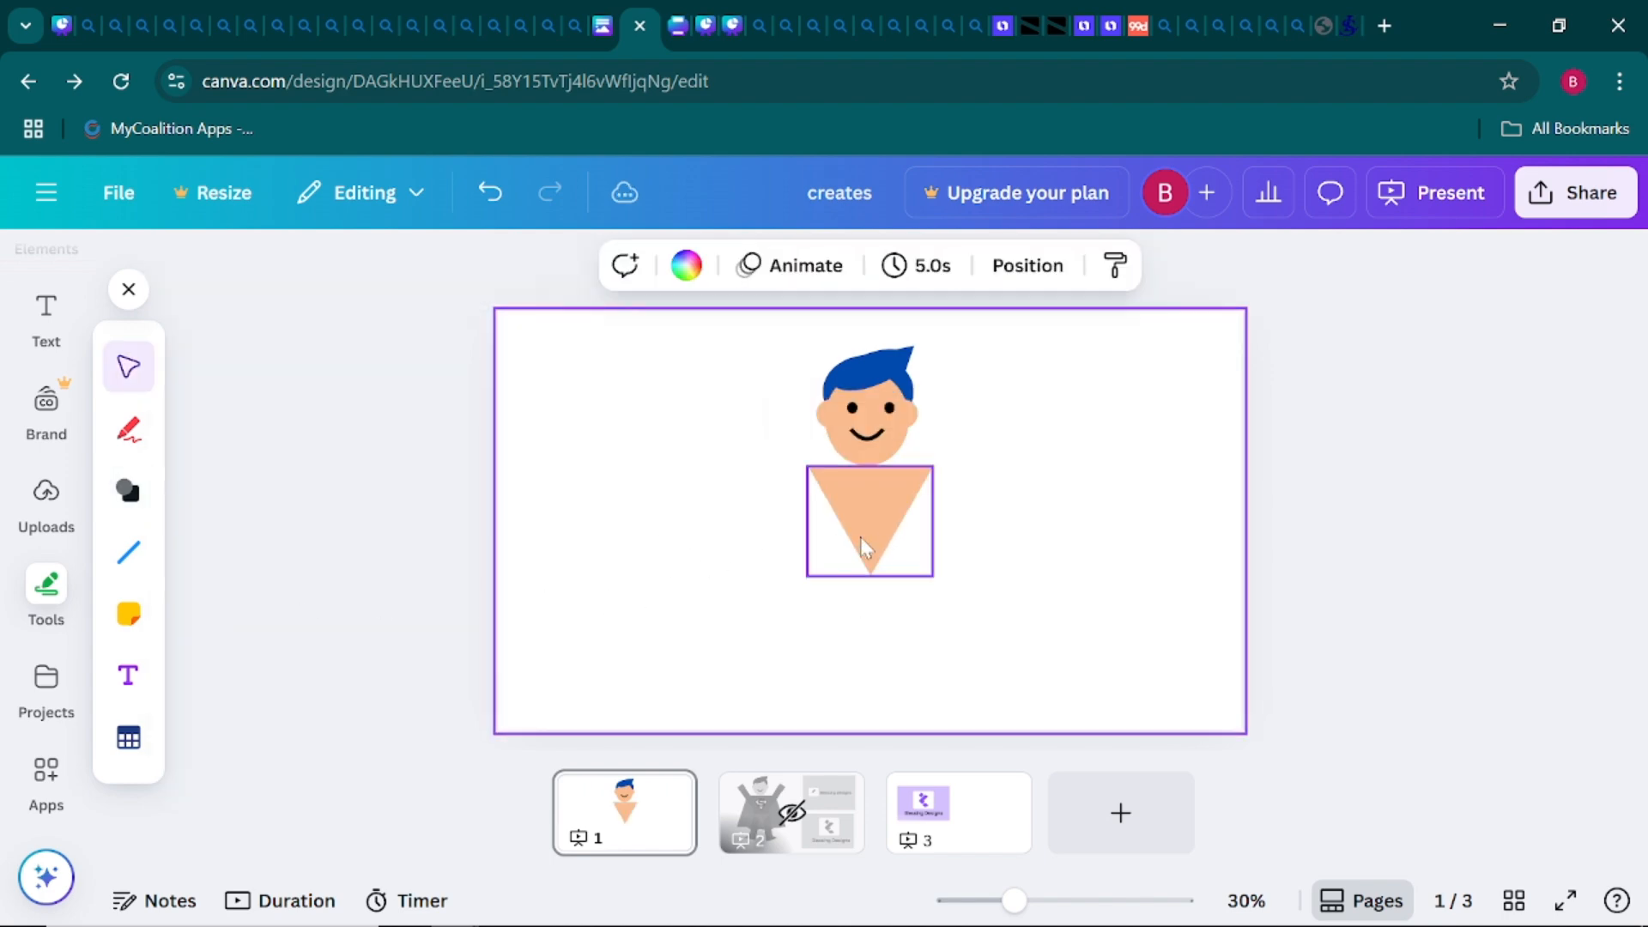
Widen and flatten the inverted triangle into broad shoulders, centered just under the chin
click(846, 533)
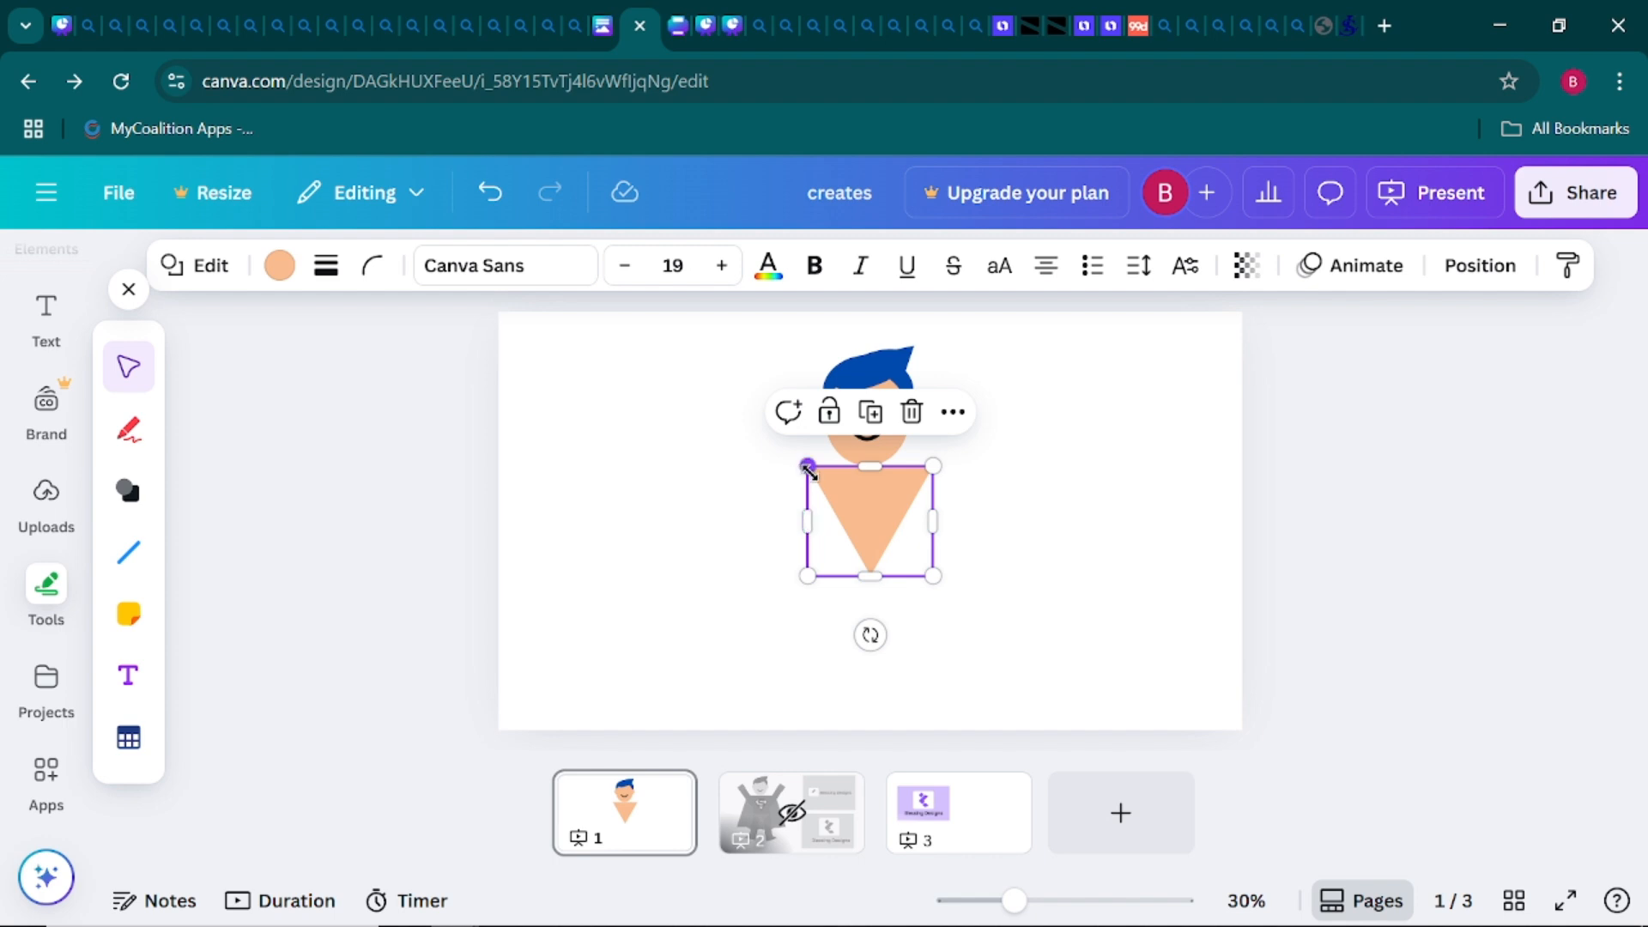
drag(791, 468, 736, 418)
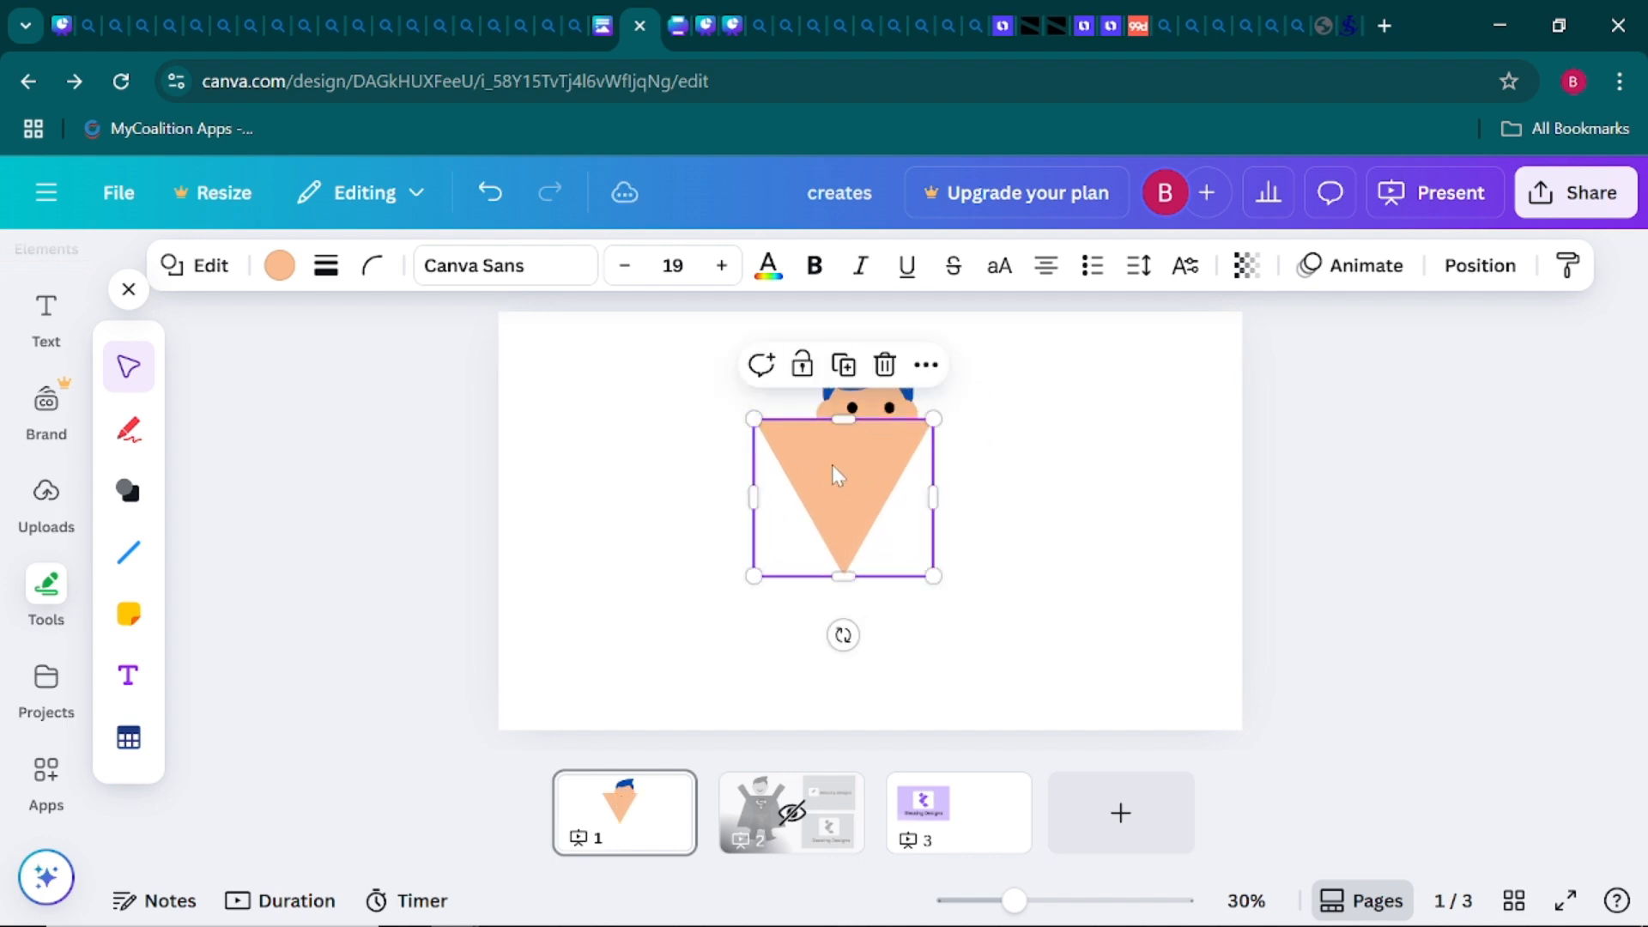
drag(827, 471, 861, 506)
drag(869, 620, 864, 573)
drag(865, 515, 865, 509)
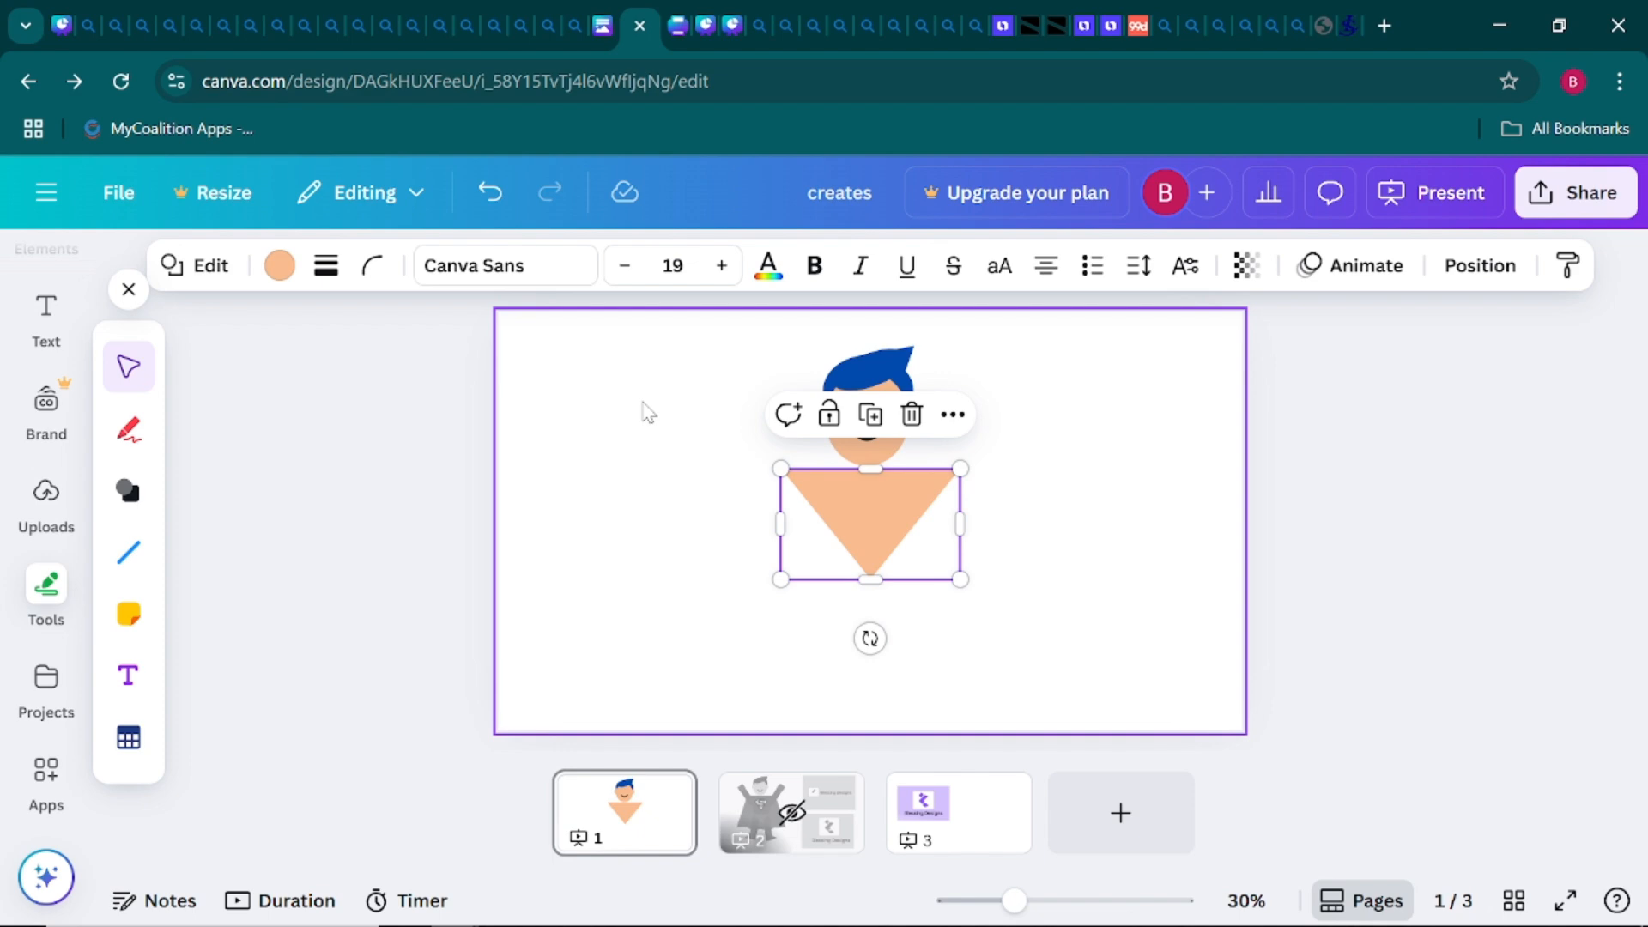
Fill the shoulder triangle with the document blue slightly lighter than the hair and shrink the triangle a little, keeping it under the chin
click(279, 265)
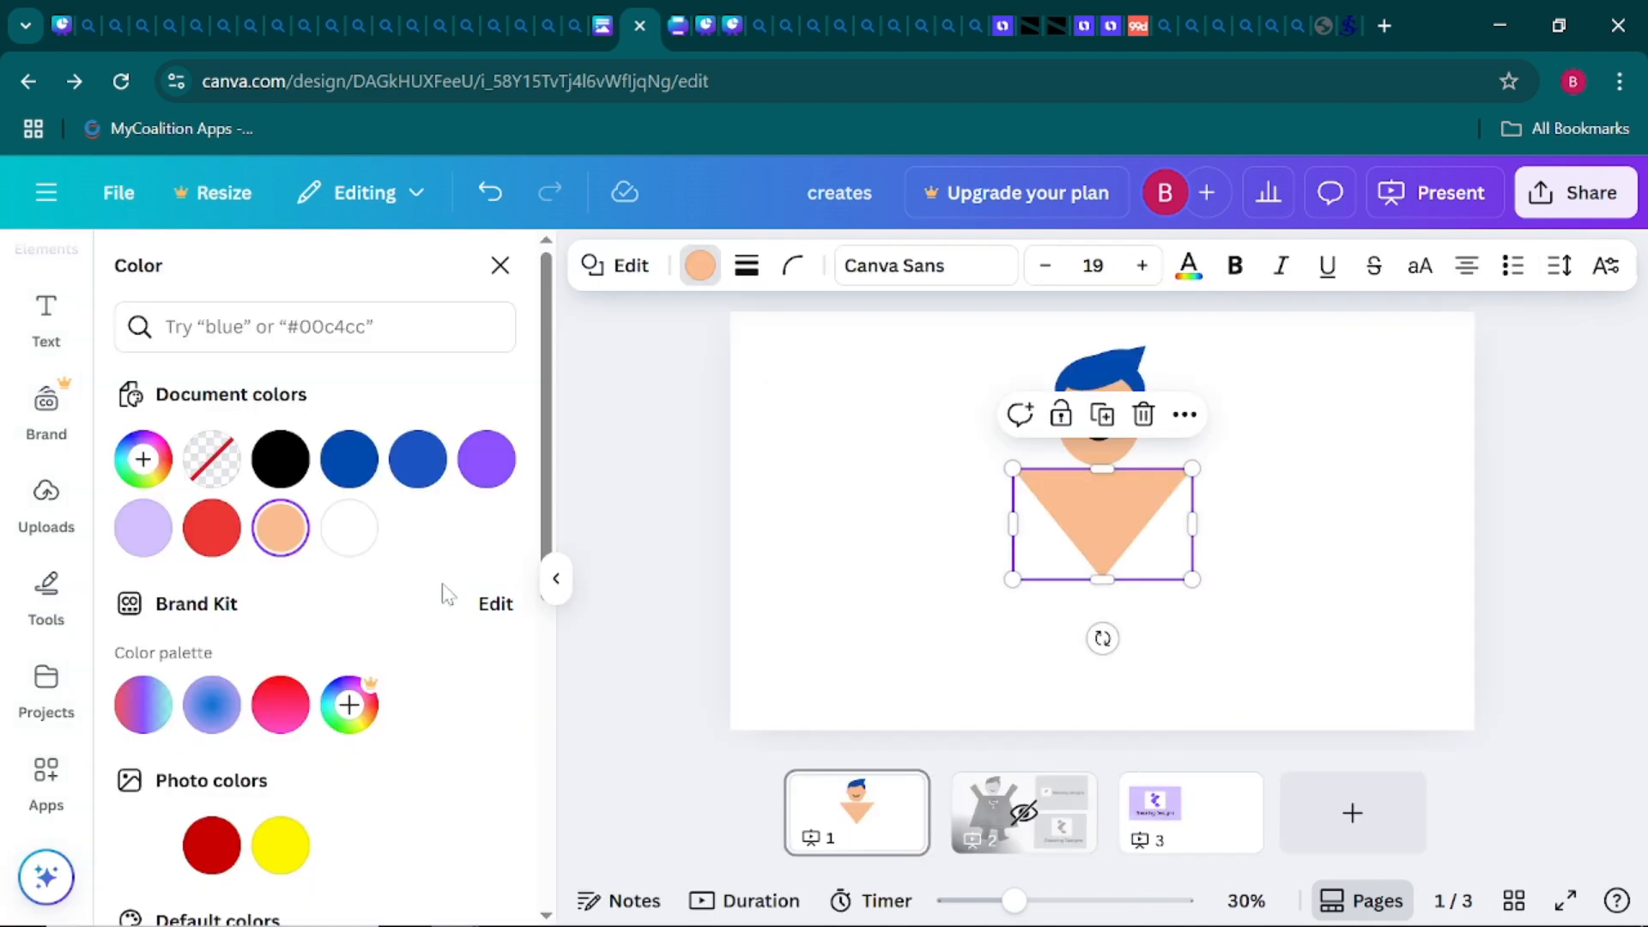
click(415, 460)
click(783, 532)
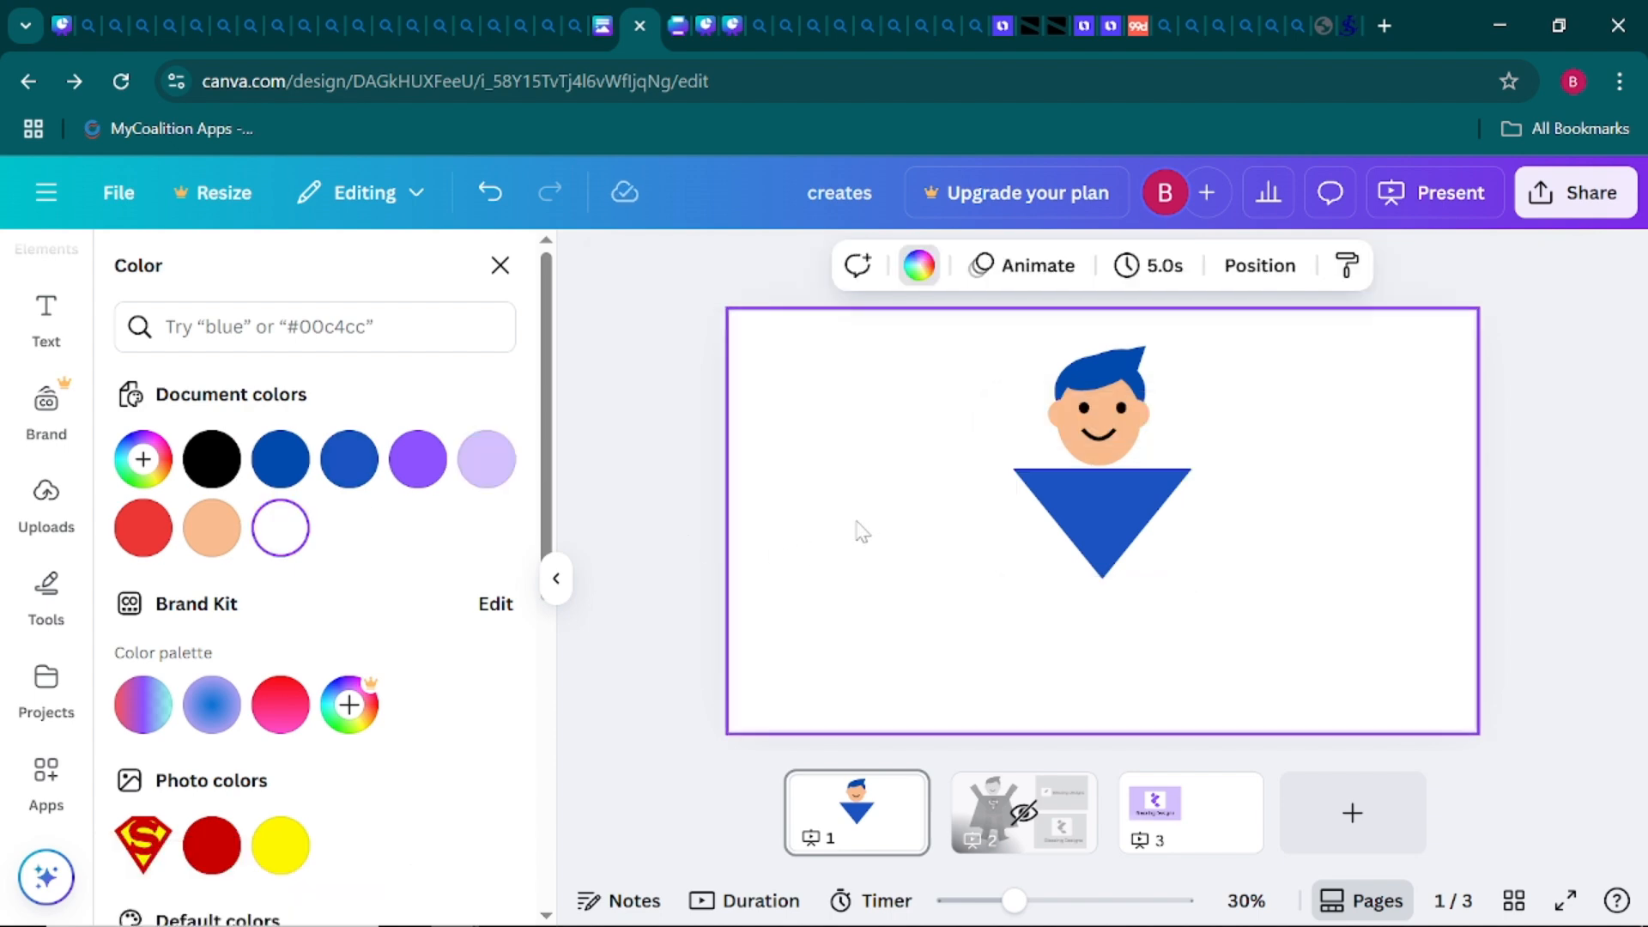
click(556, 579)
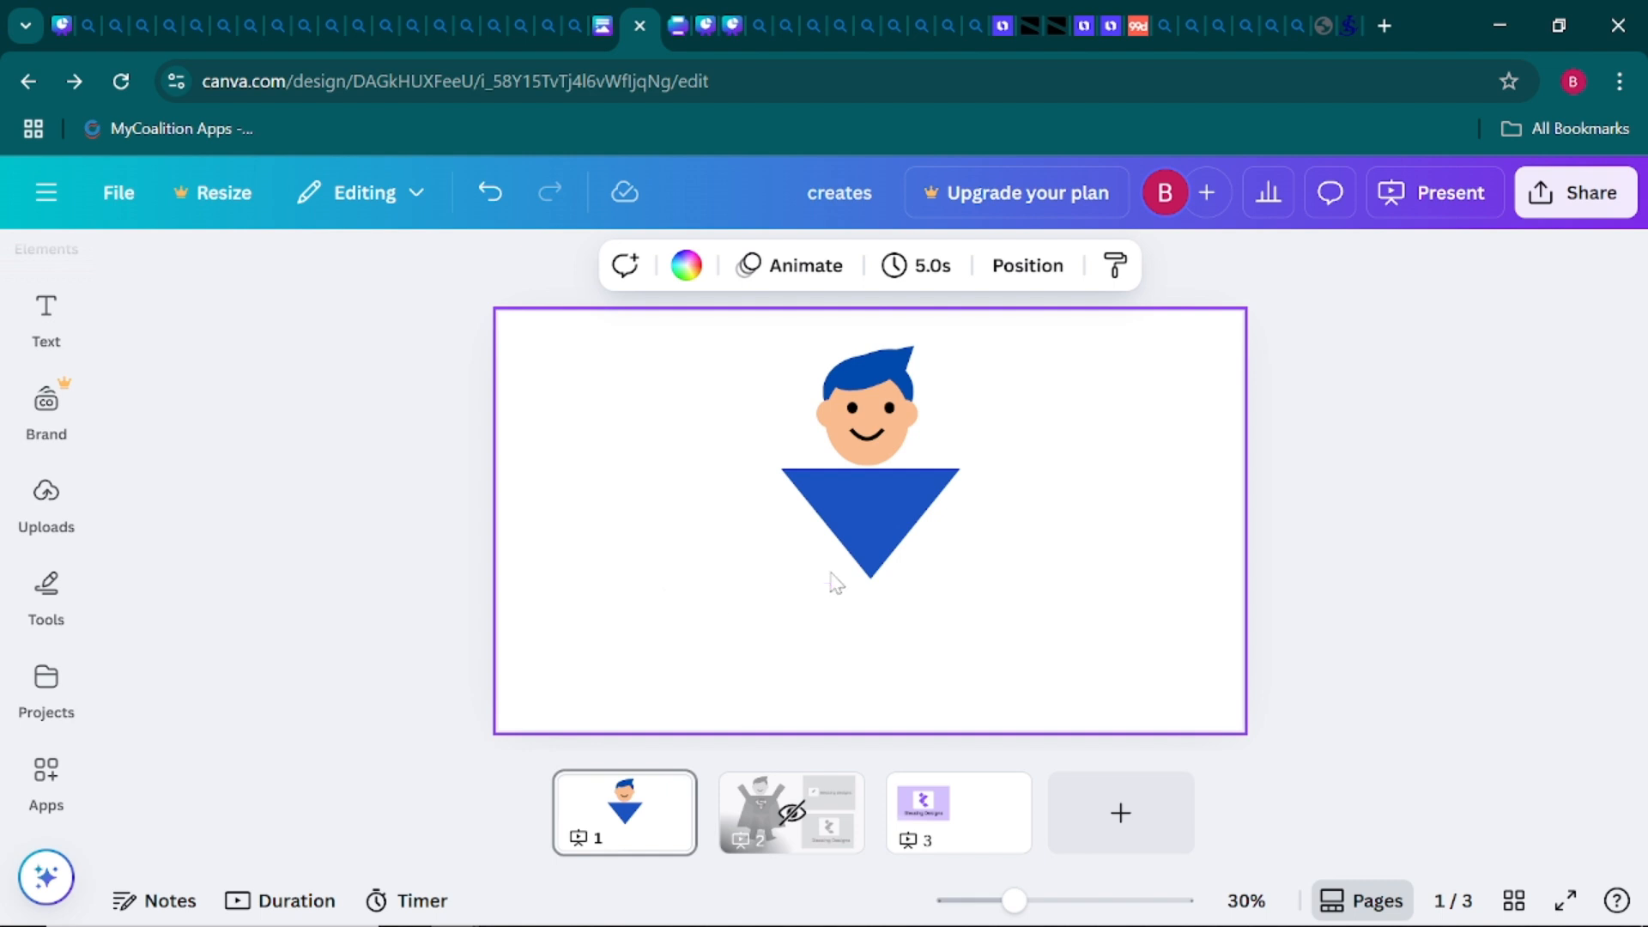
click(853, 518)
click(1021, 546)
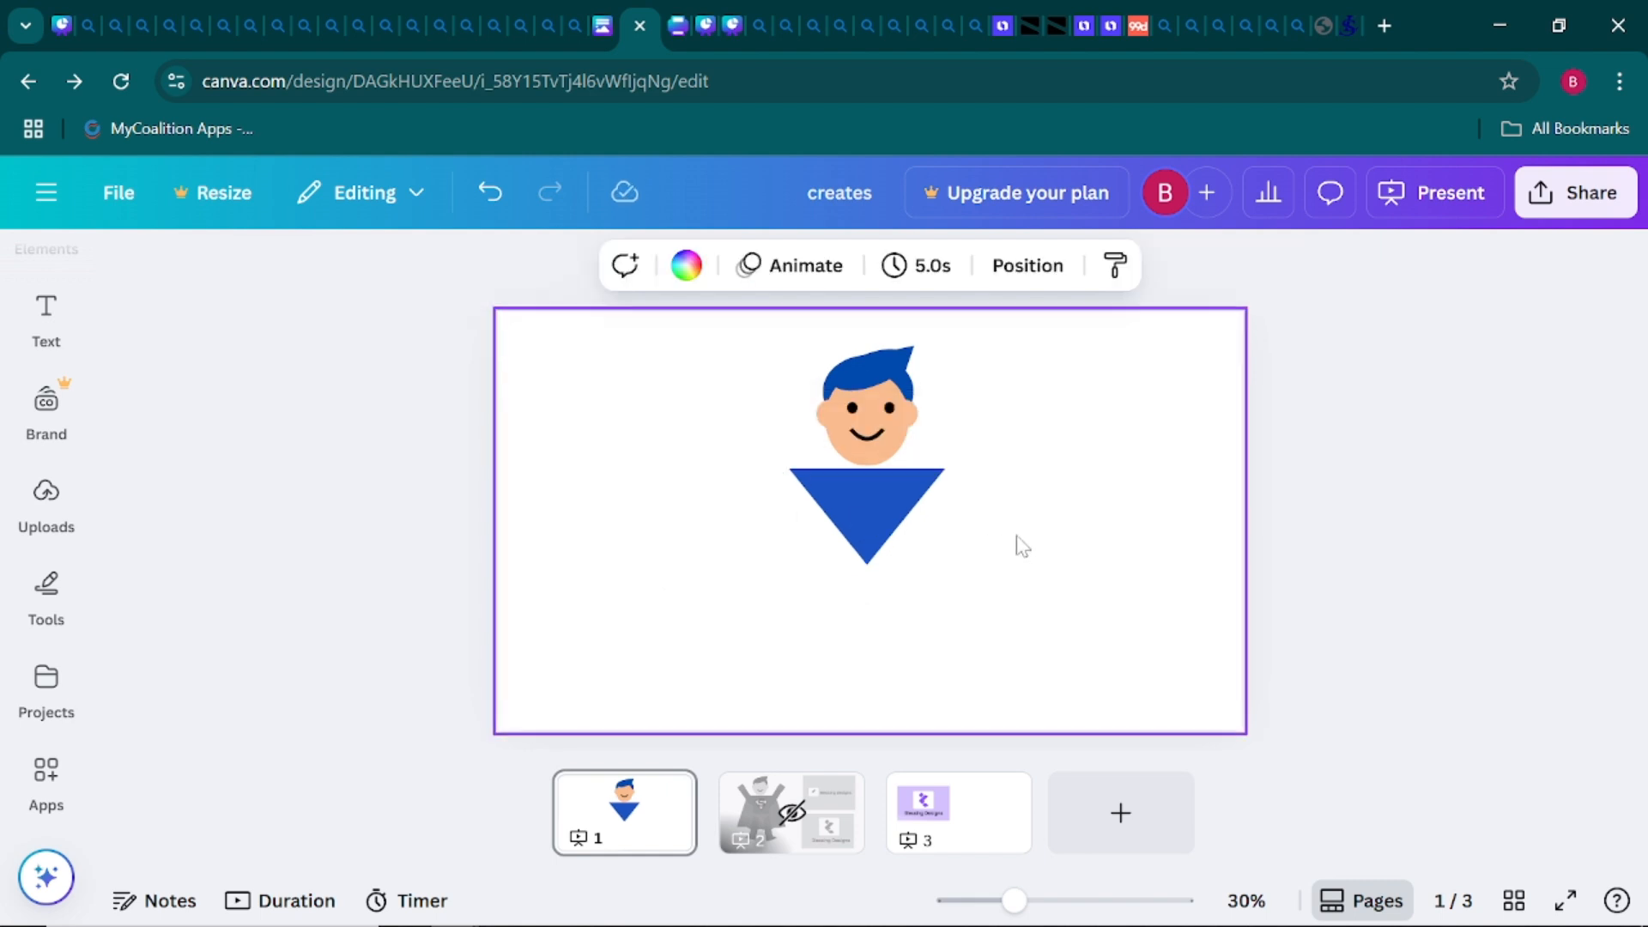
Add a square and place it centered over the lower part of the shoulder triangle as the torso
click(45, 613)
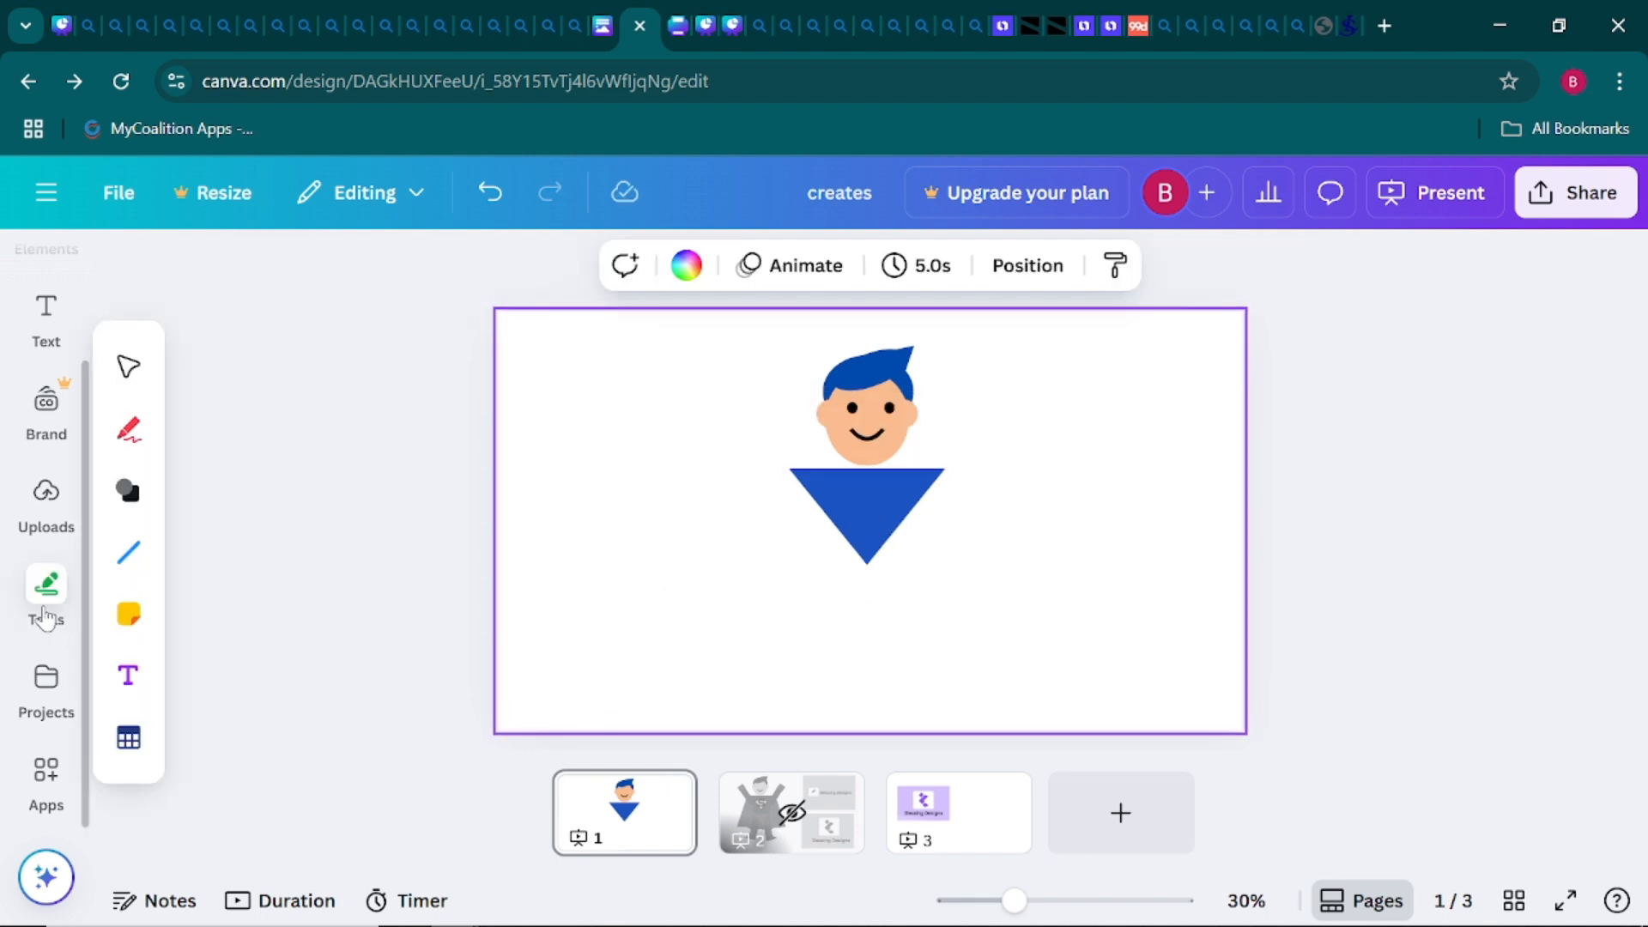
click(128, 491)
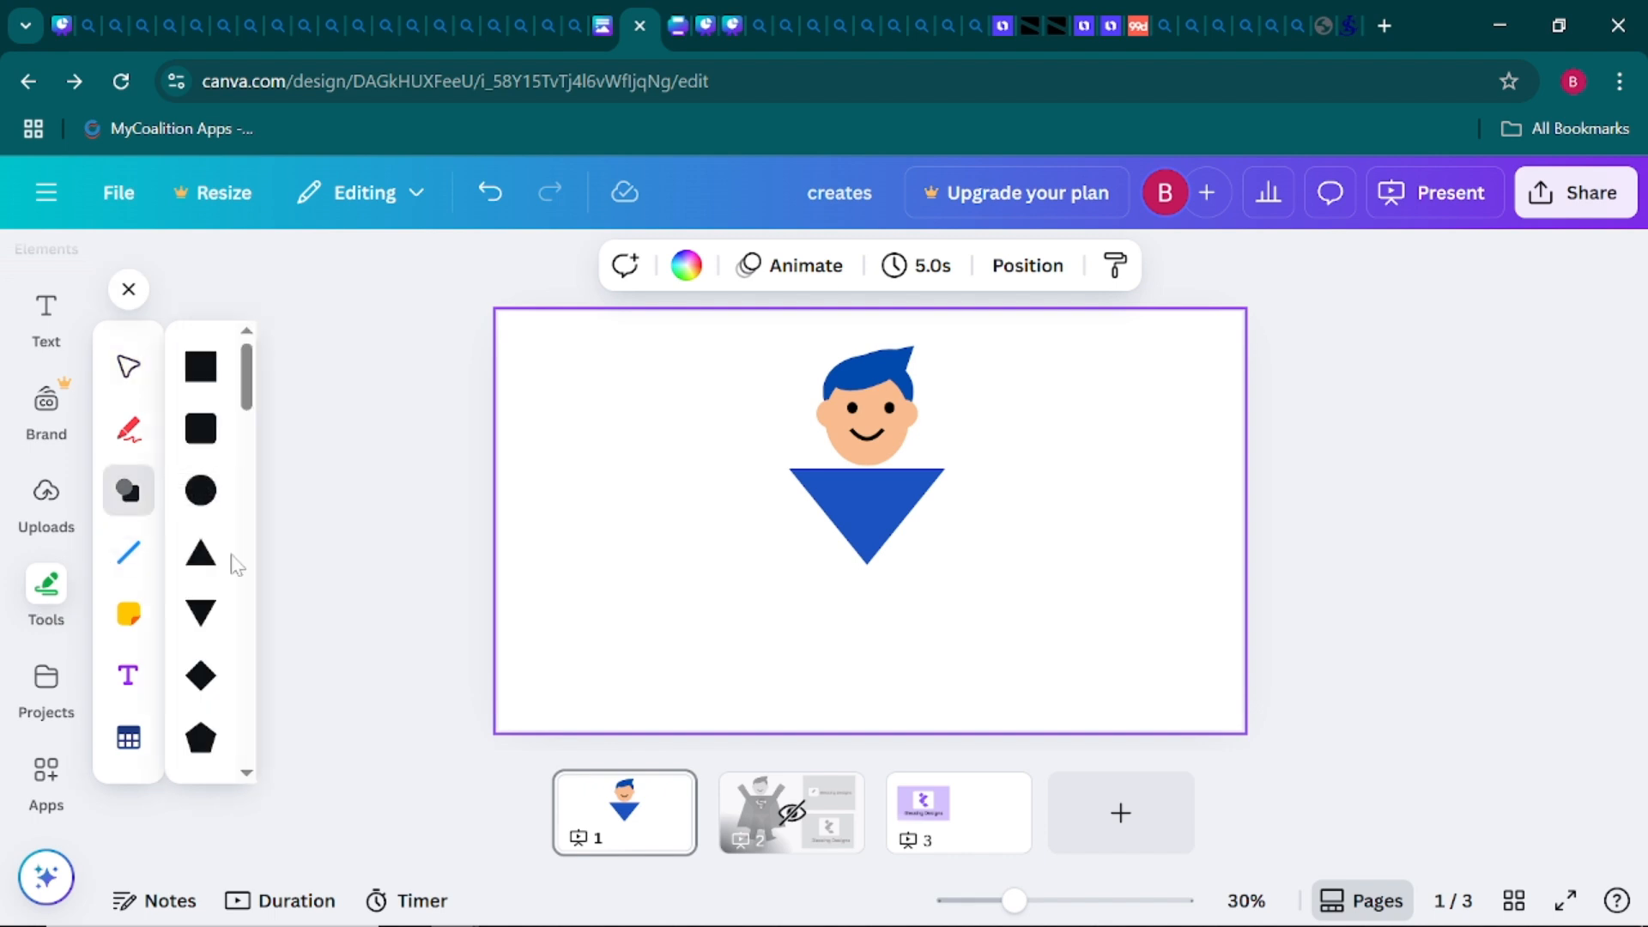
click(200, 367)
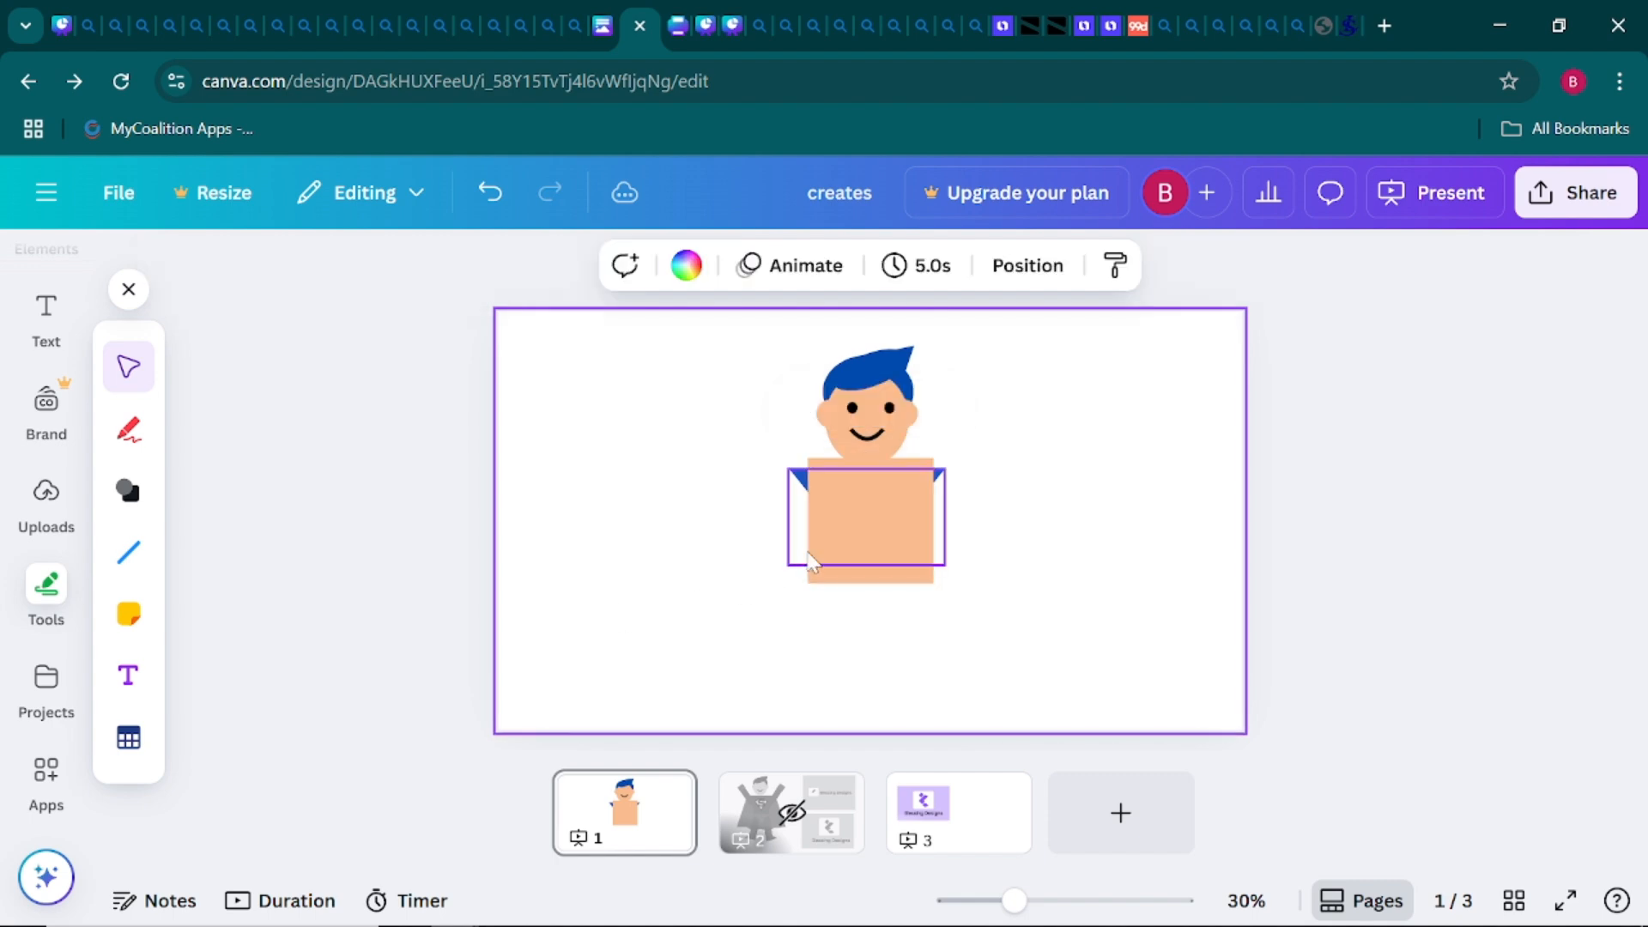
click(648, 613)
drag(844, 540, 867, 585)
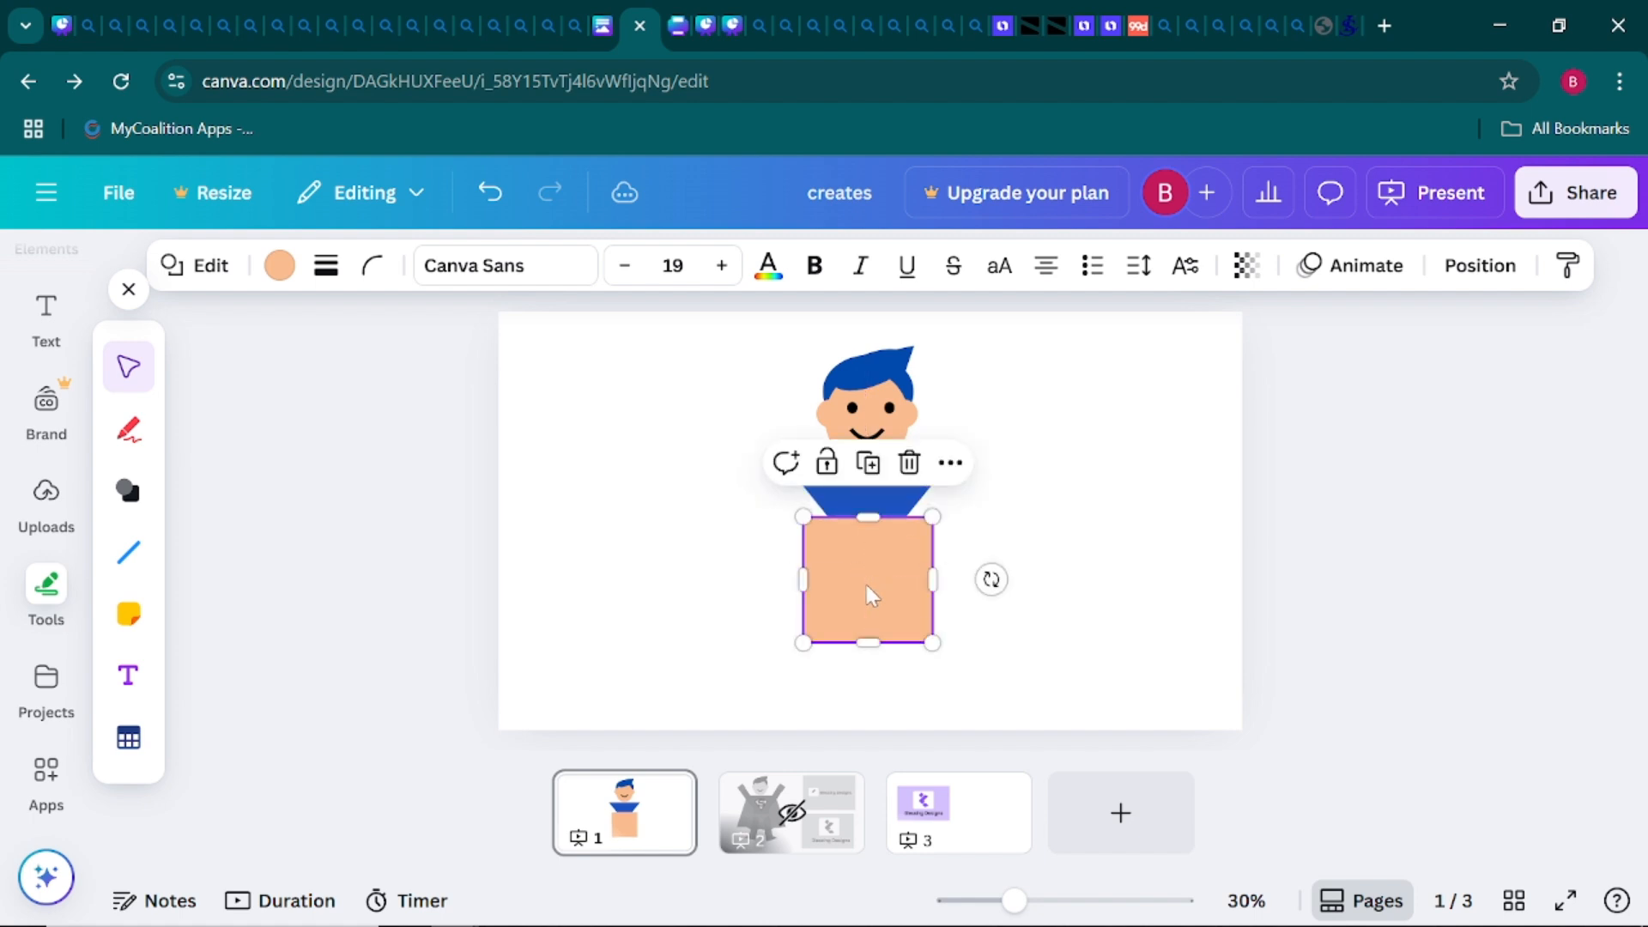
Fill the torso square with the same lighter blue as the shoulder triangle
click(279, 266)
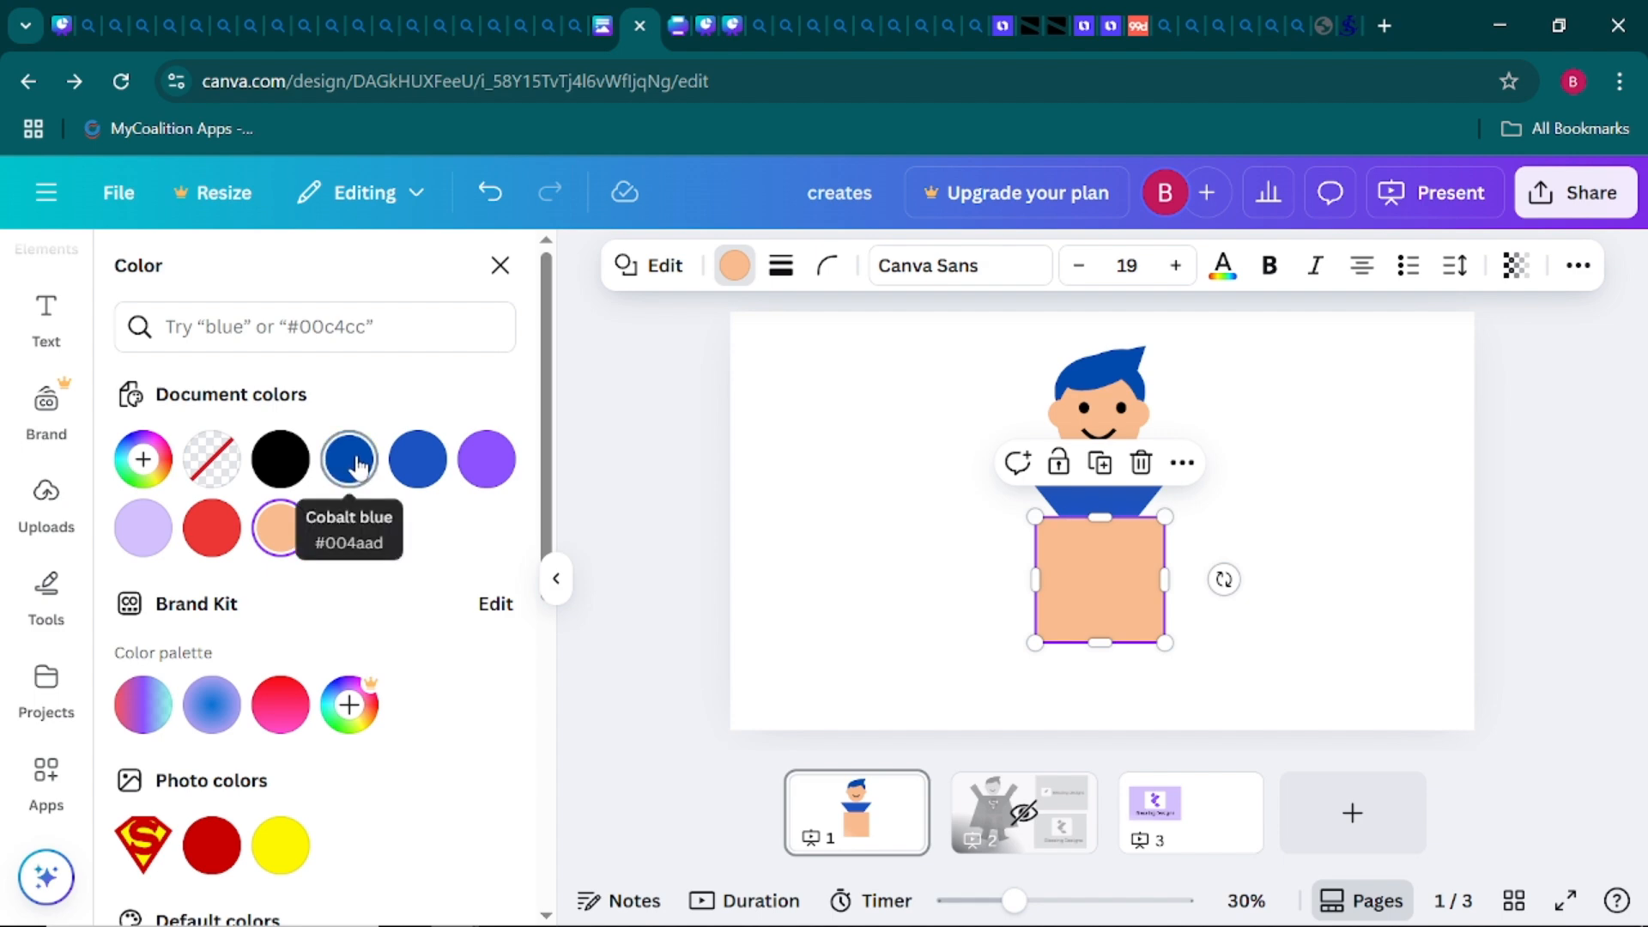
click(348, 458)
click(853, 506)
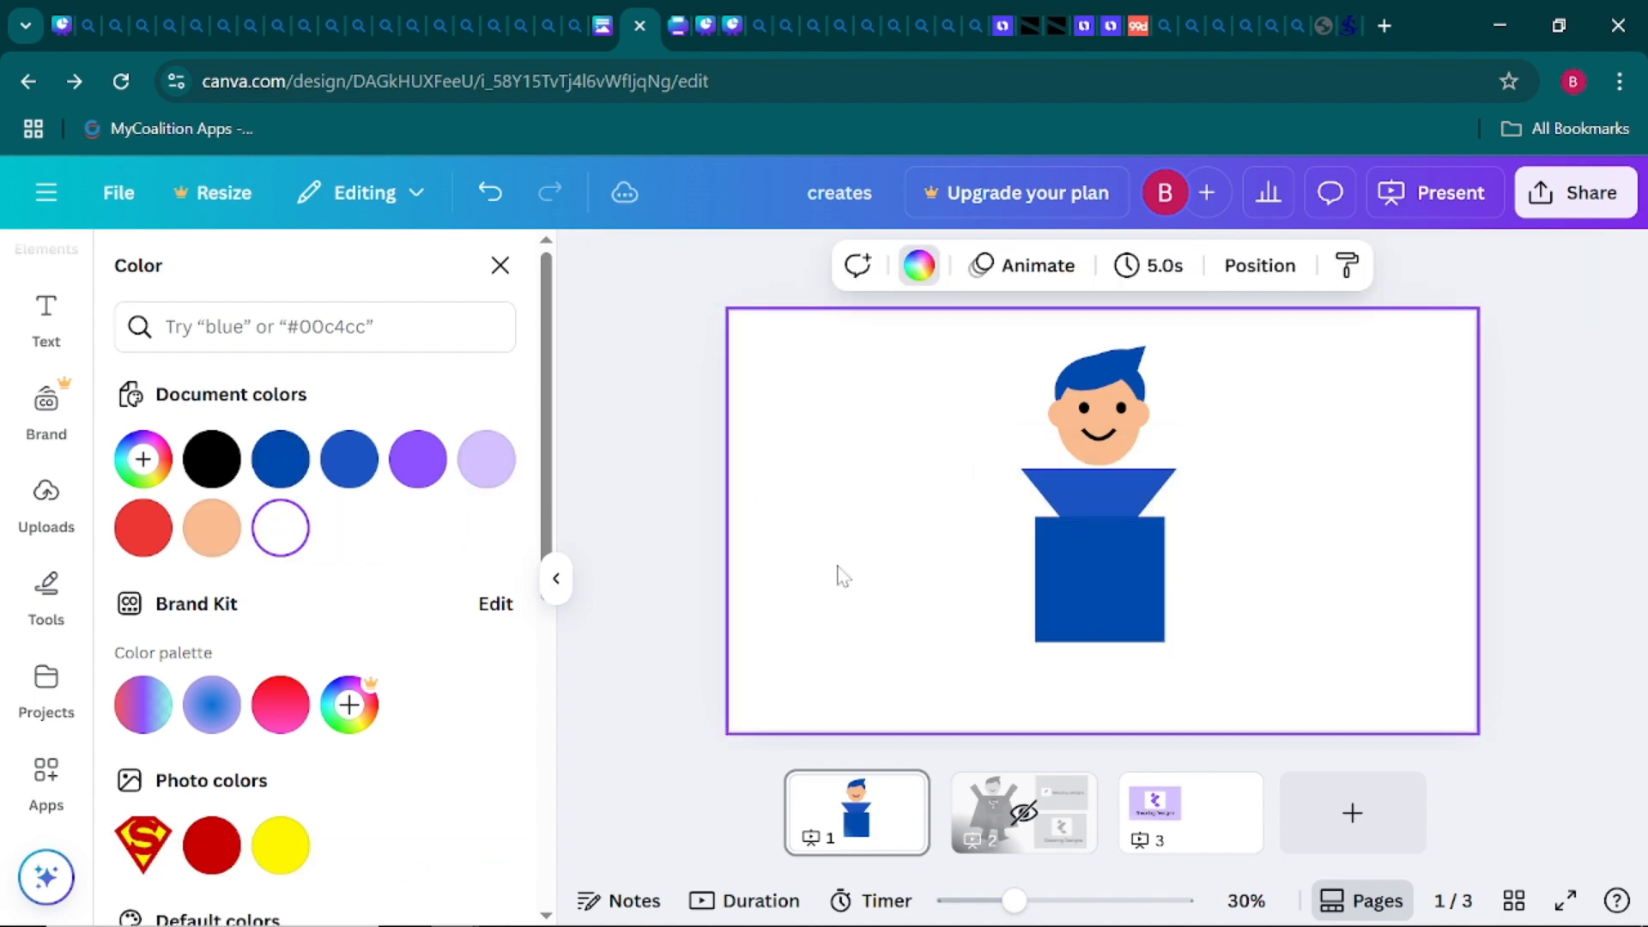
click(1081, 600)
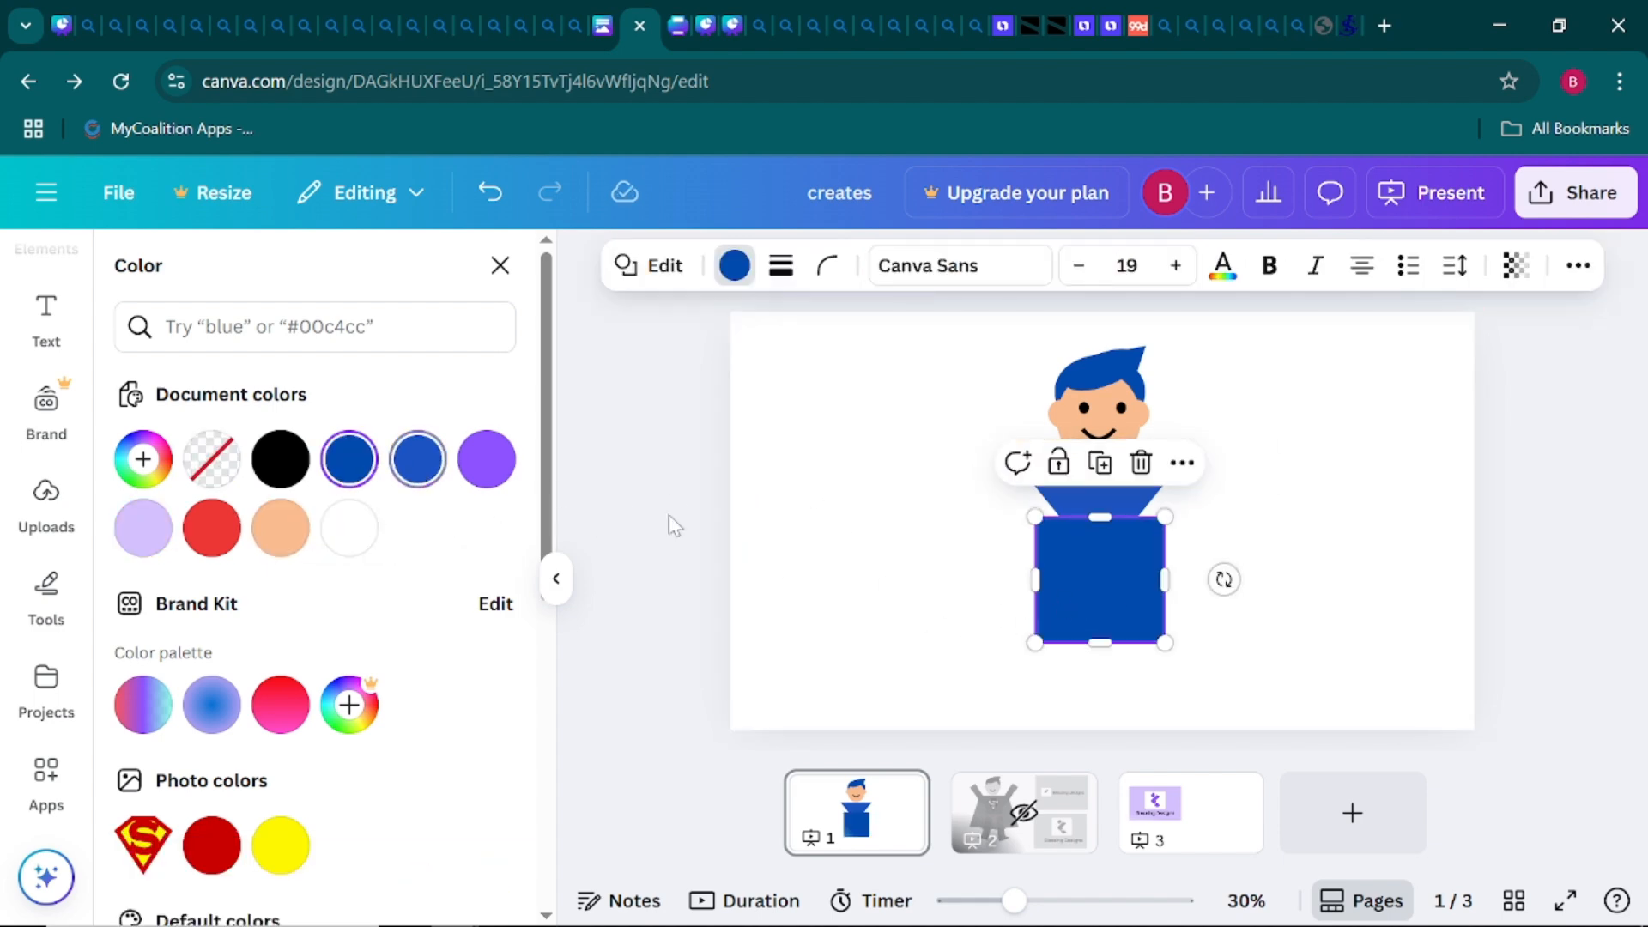
click(923, 558)
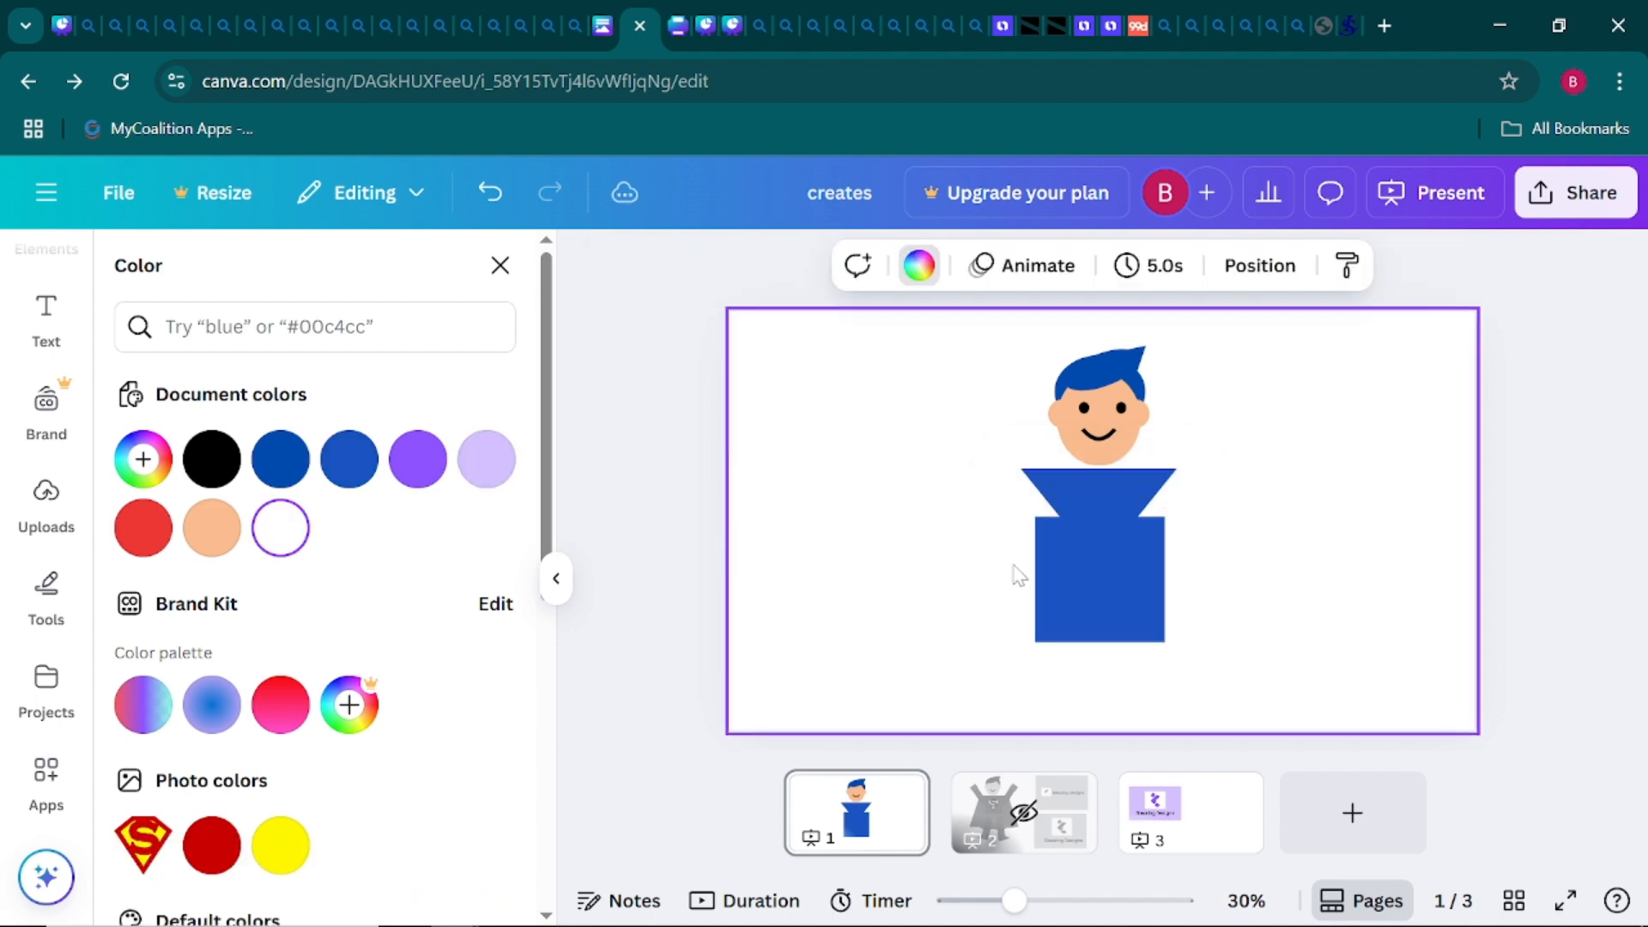
click(556, 578)
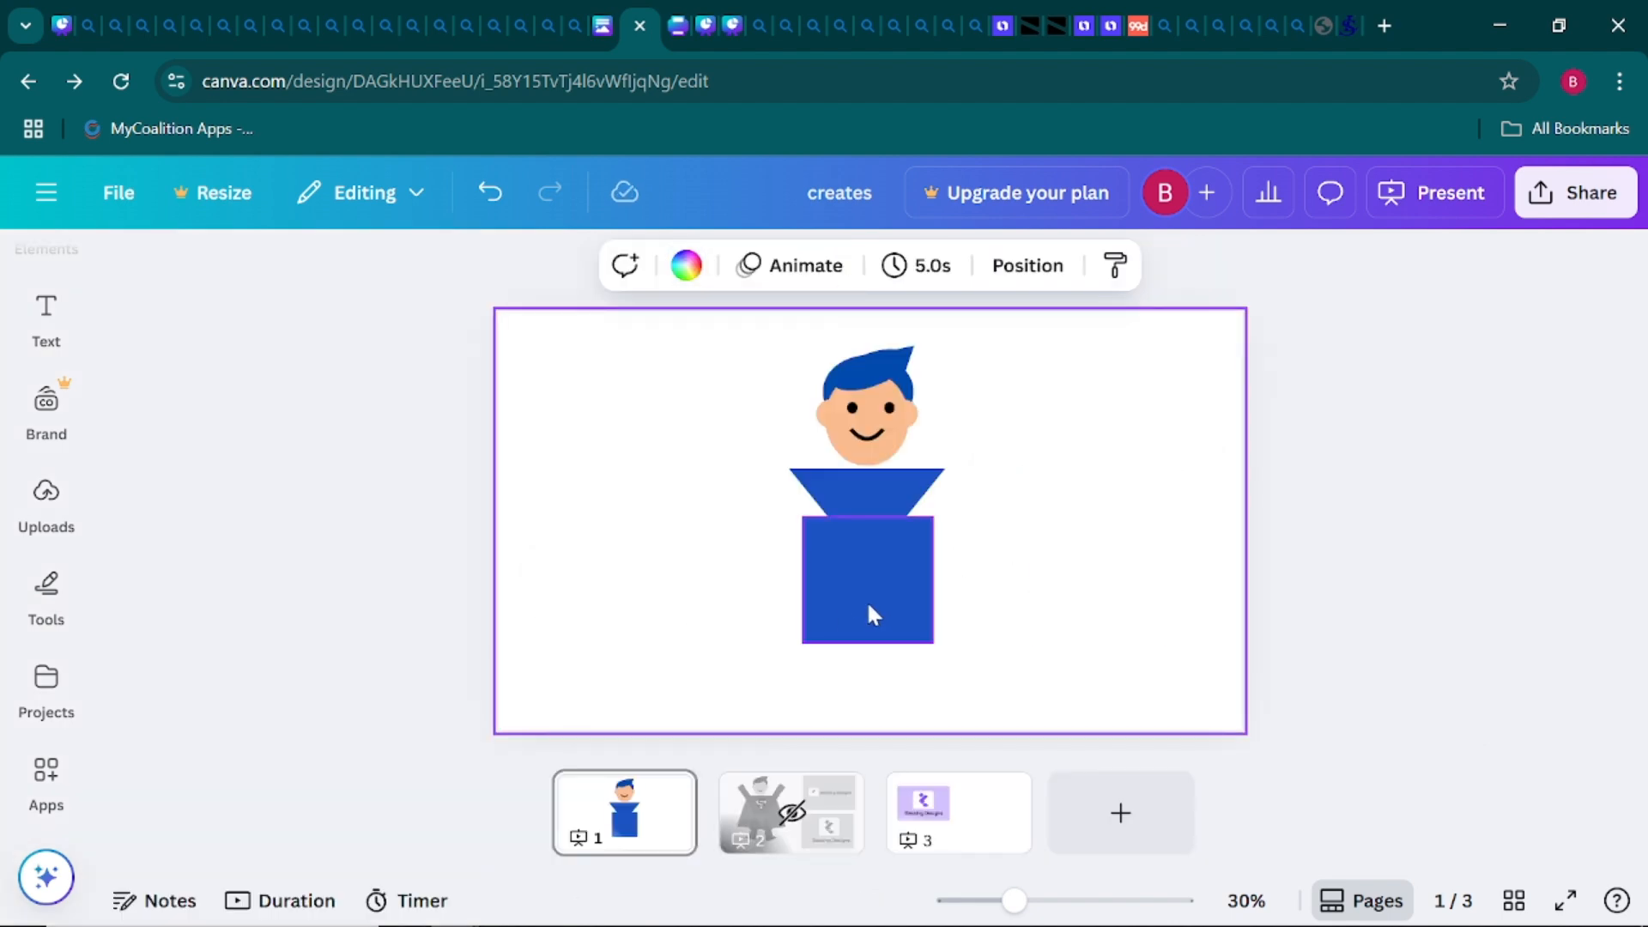
Shorten and narrow the torso rectangle, moving it up so it overlaps the shoulder triangle
mouse_move(873, 614)
mouse_down()
mouse_move(864, 584)
mouse_move(872, 614)
mouse_up()
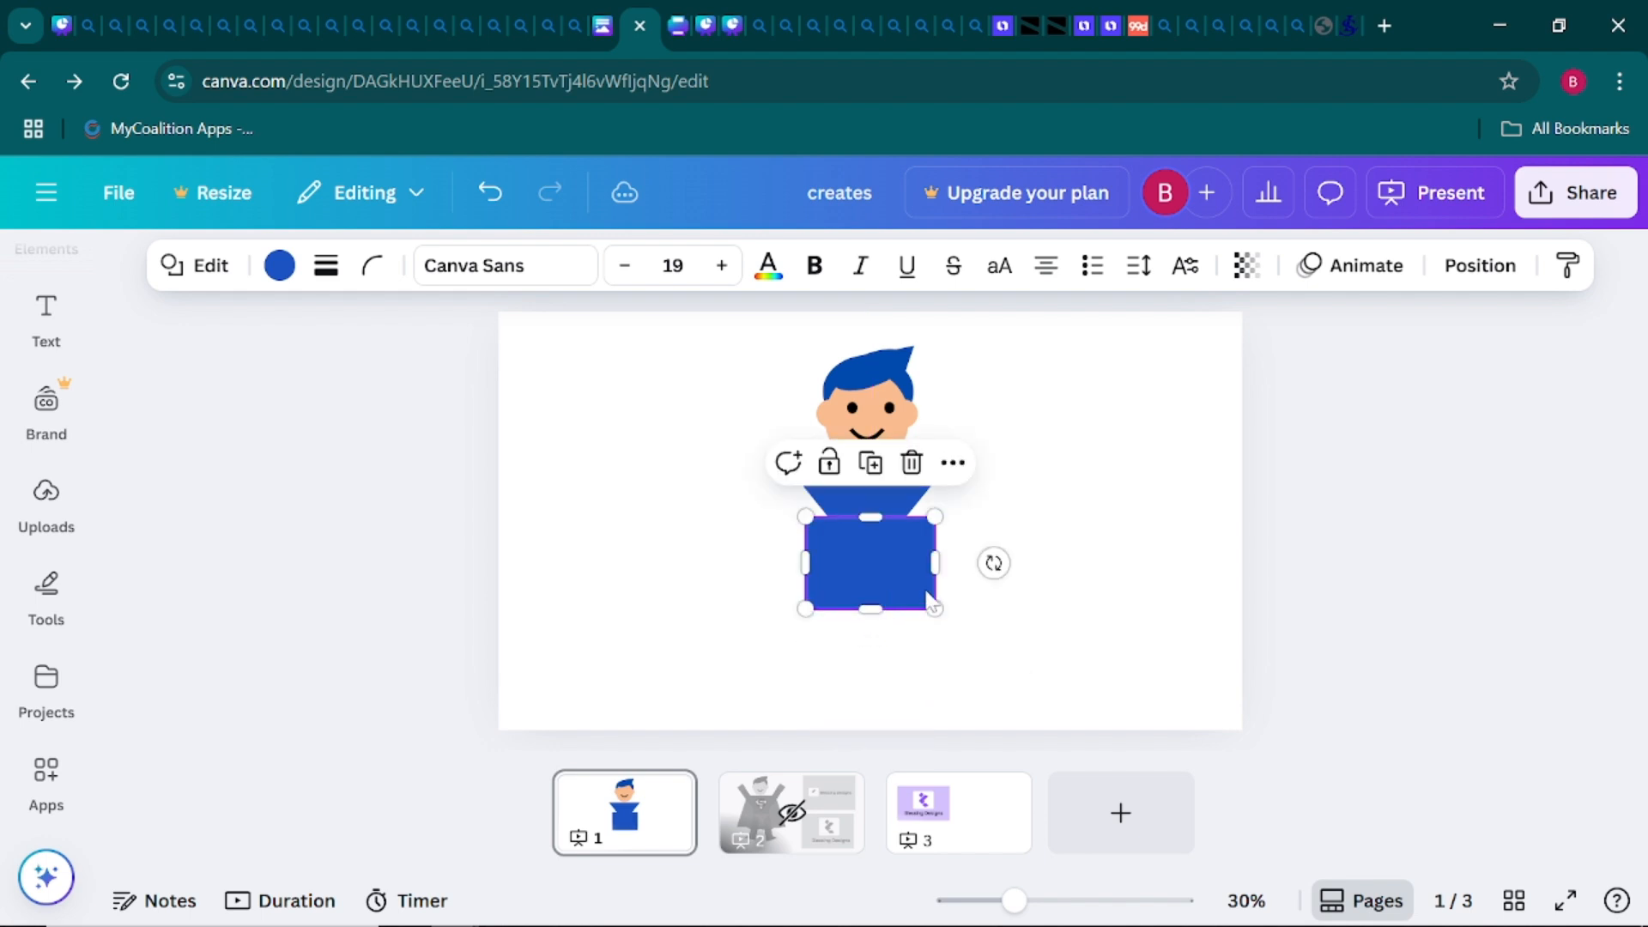
drag(924, 564, 925, 563)
drag(807, 562, 867, 560)
click(1039, 552)
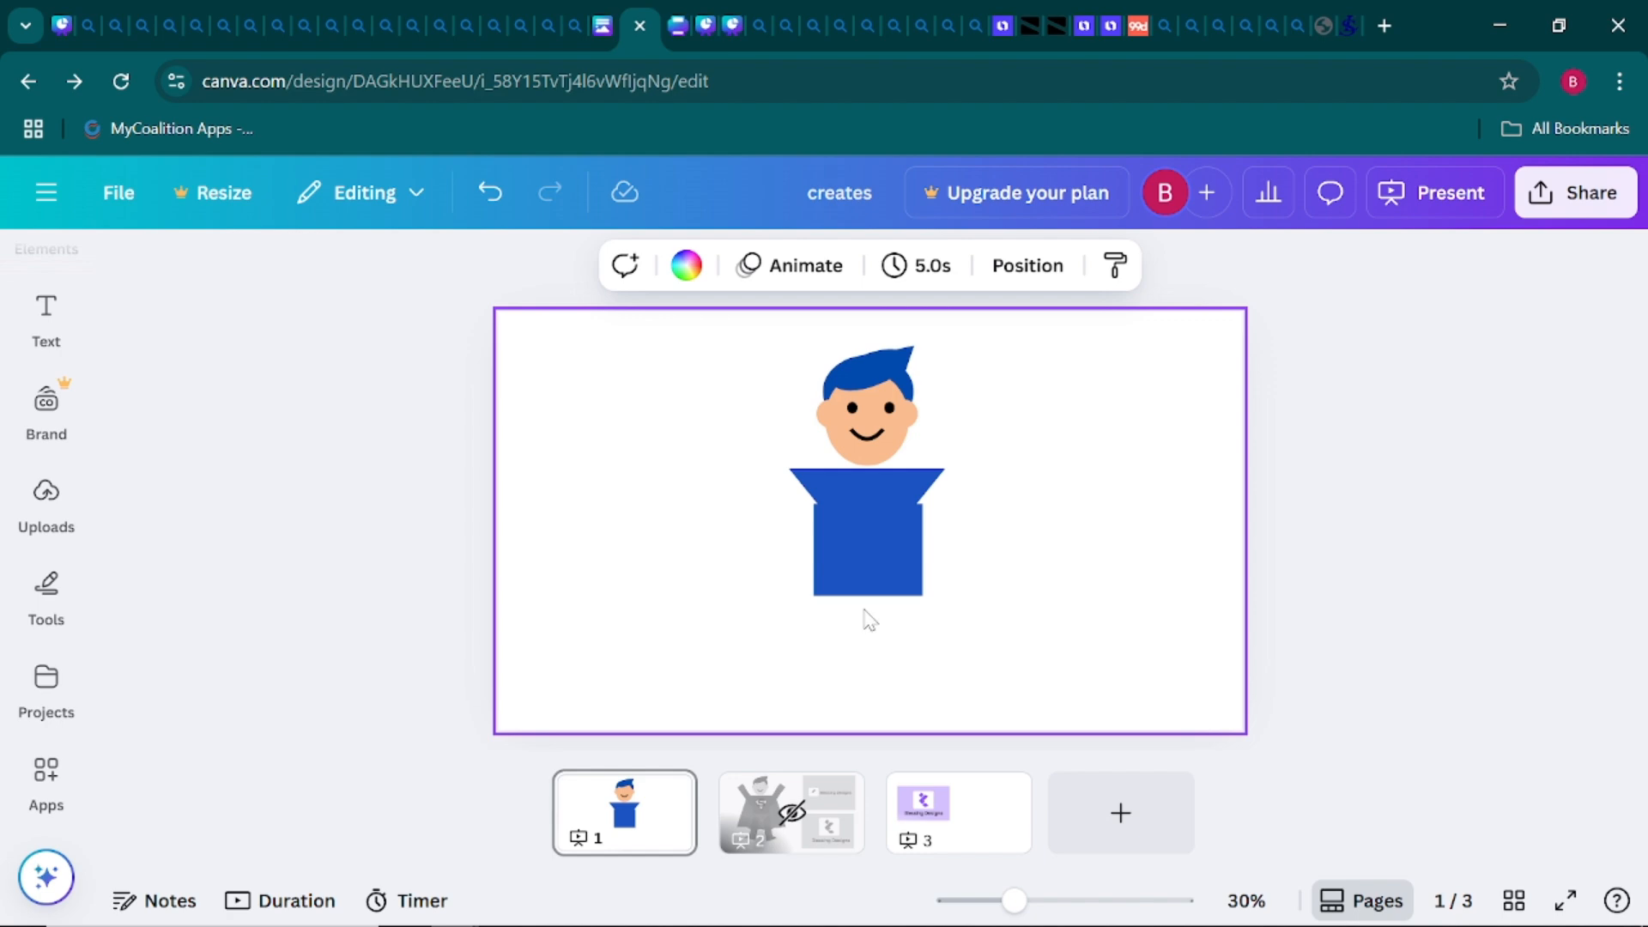
Add a right-pointing arrow-ended block and stretch it into a long horizontal arm whose point meets the torso's left side
click(47, 588)
click(131, 493)
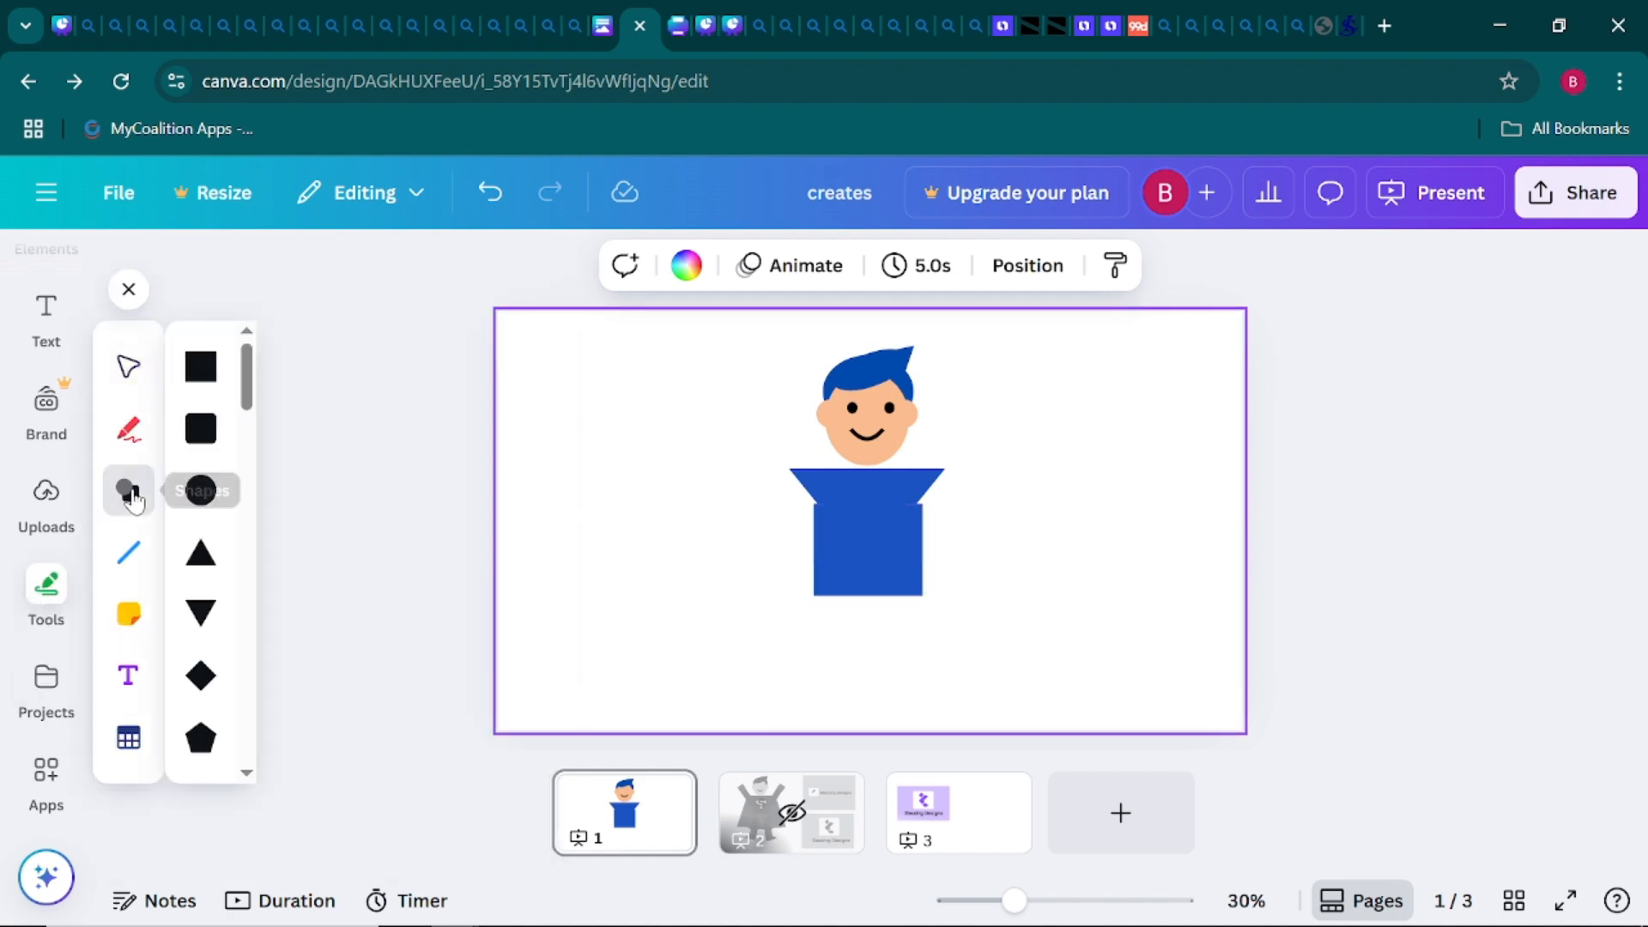
scroll(204, 605, down, 5)
scroll(206, 603, down, 10)
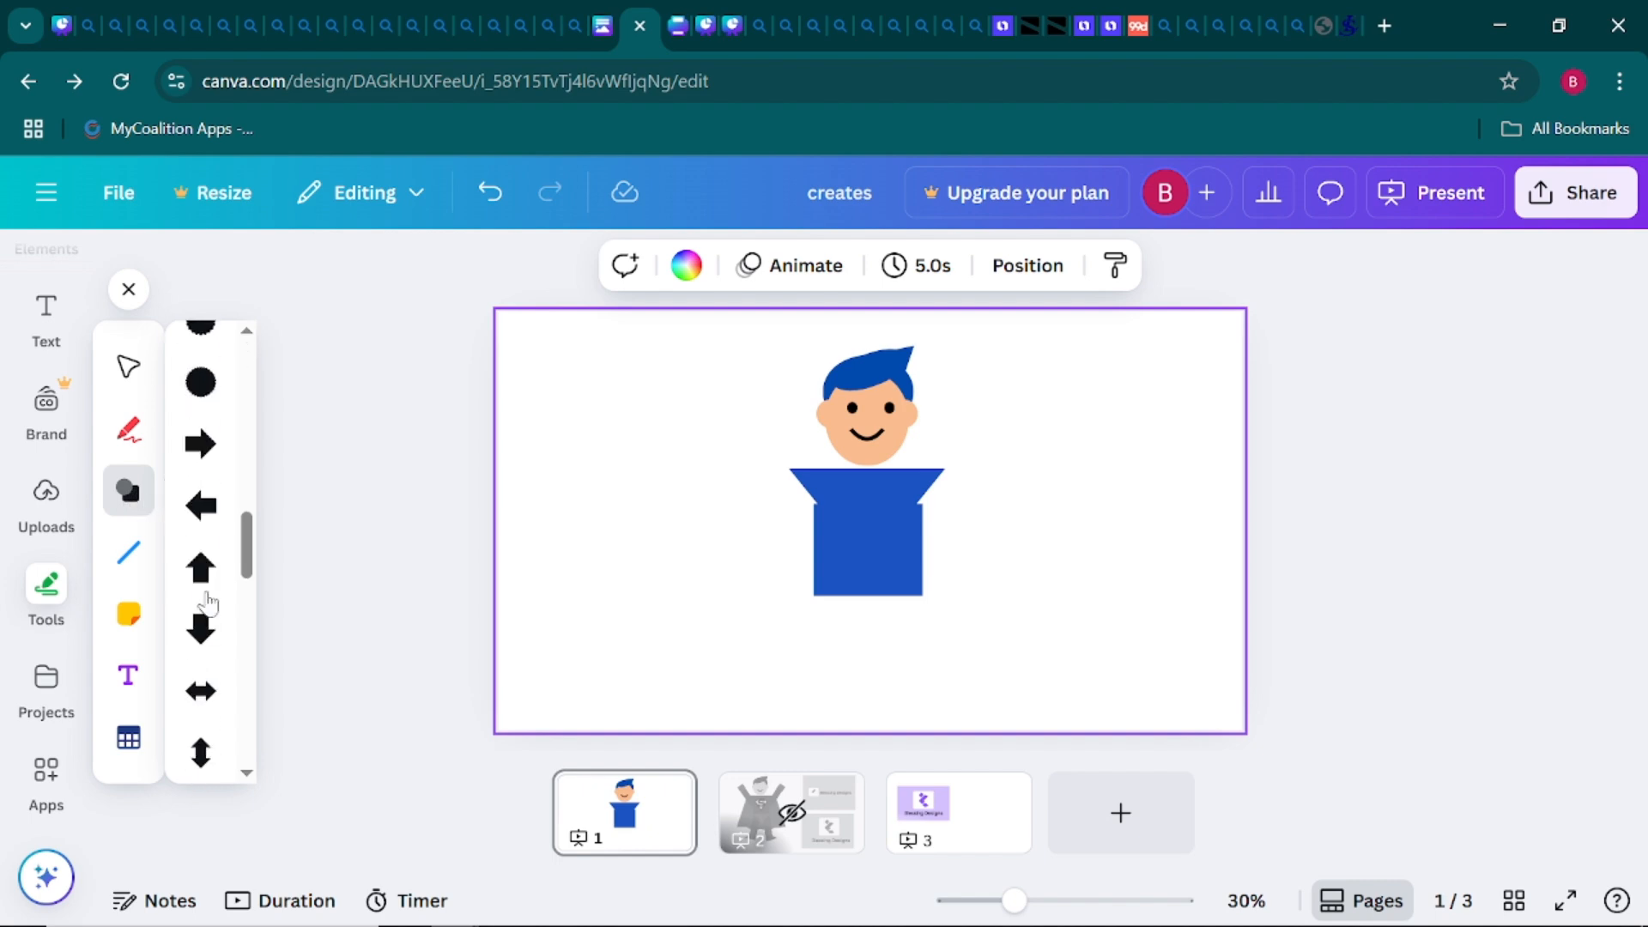
click(204, 433)
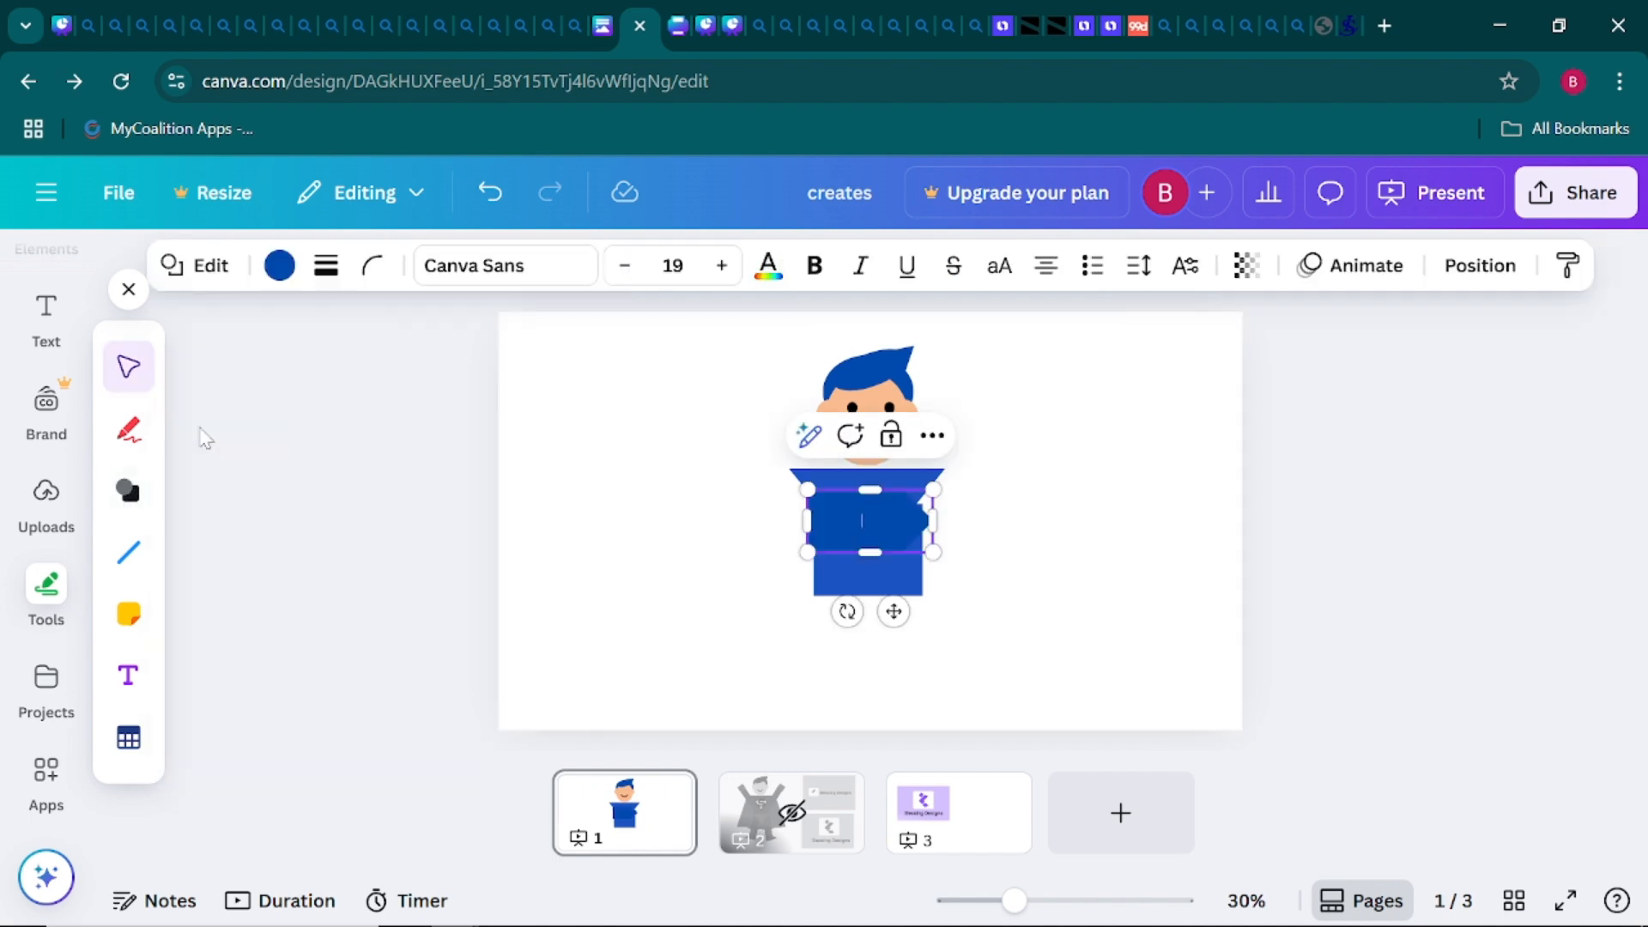
drag(887, 526, 829, 520)
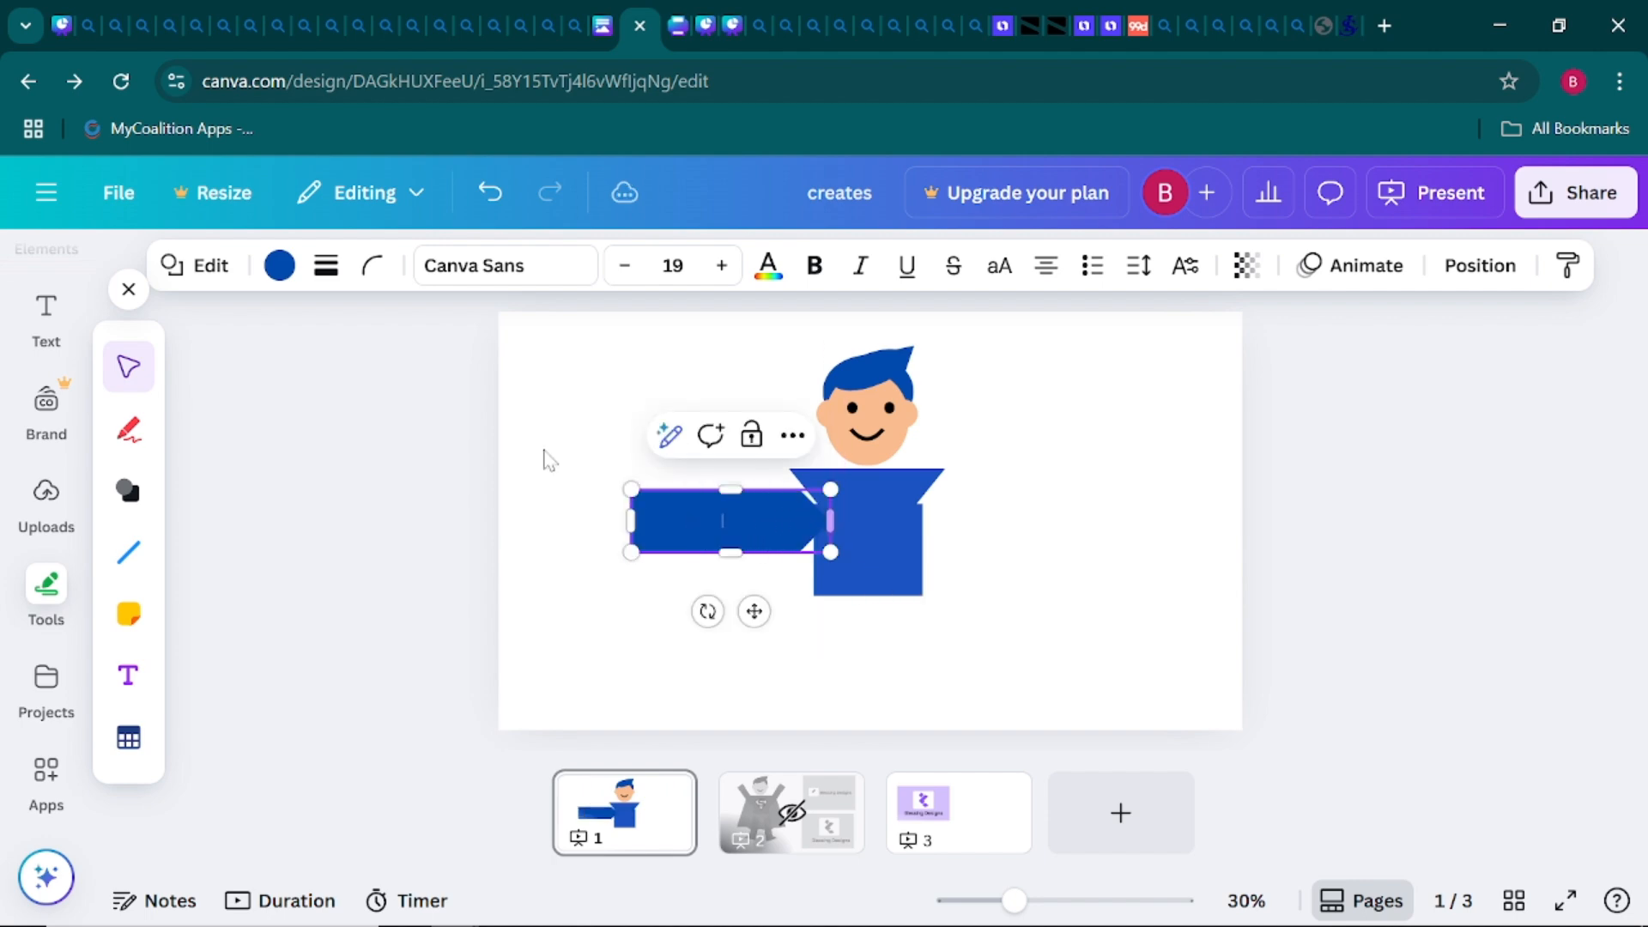
Fill the arm shape with the same lighter blue as the torso
click(279, 265)
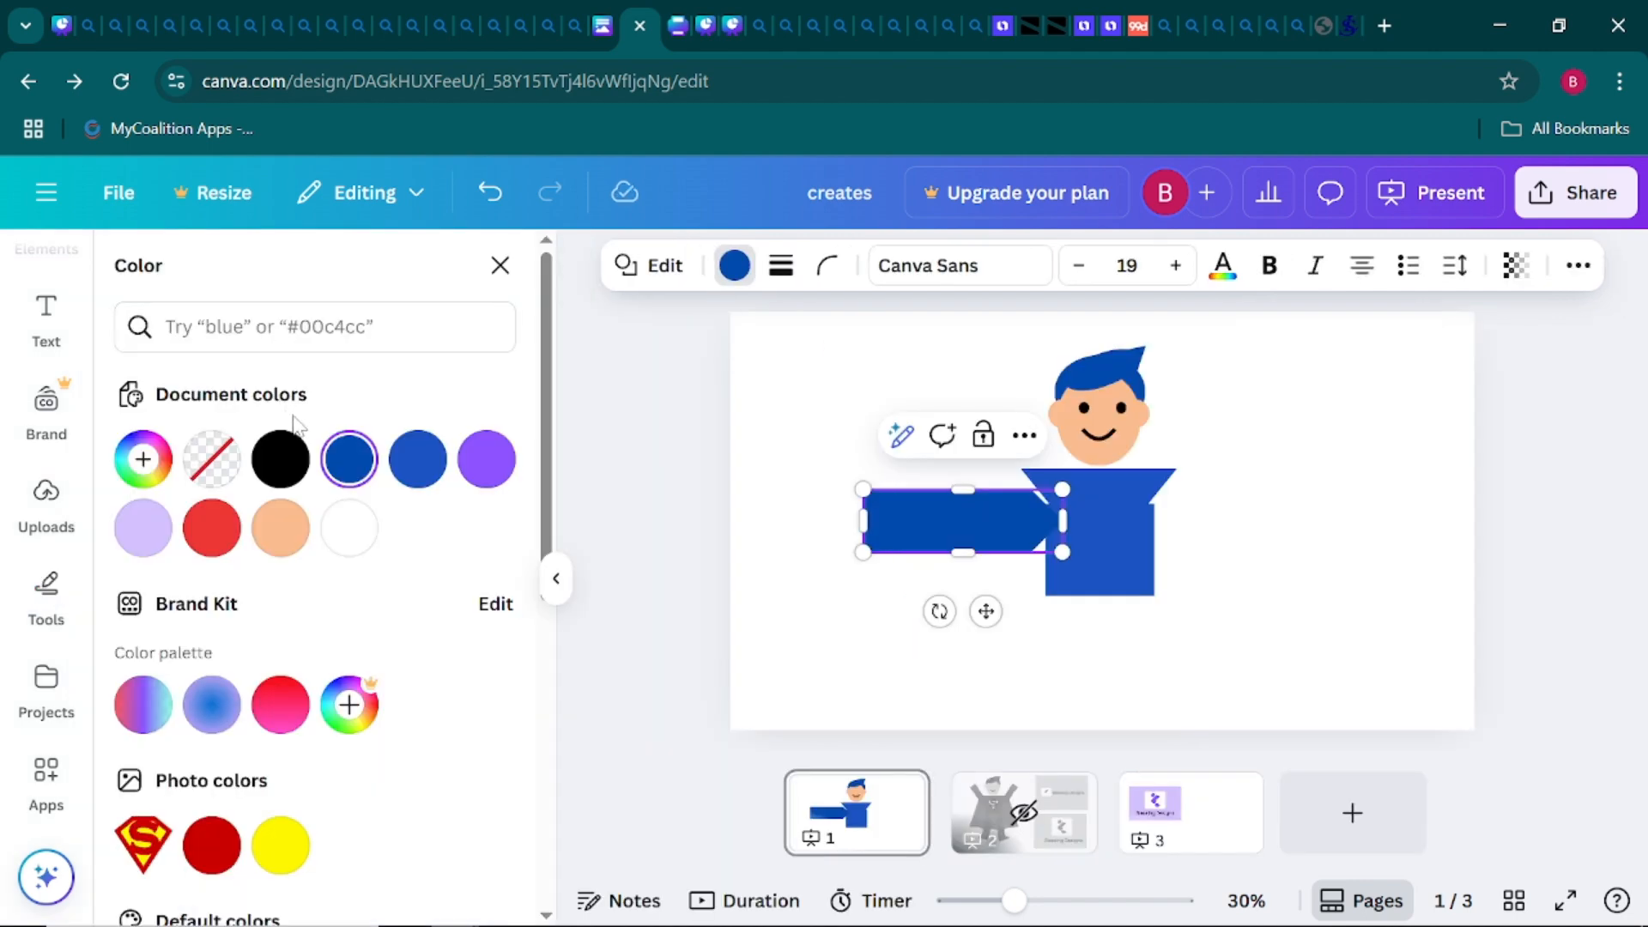
click(417, 459)
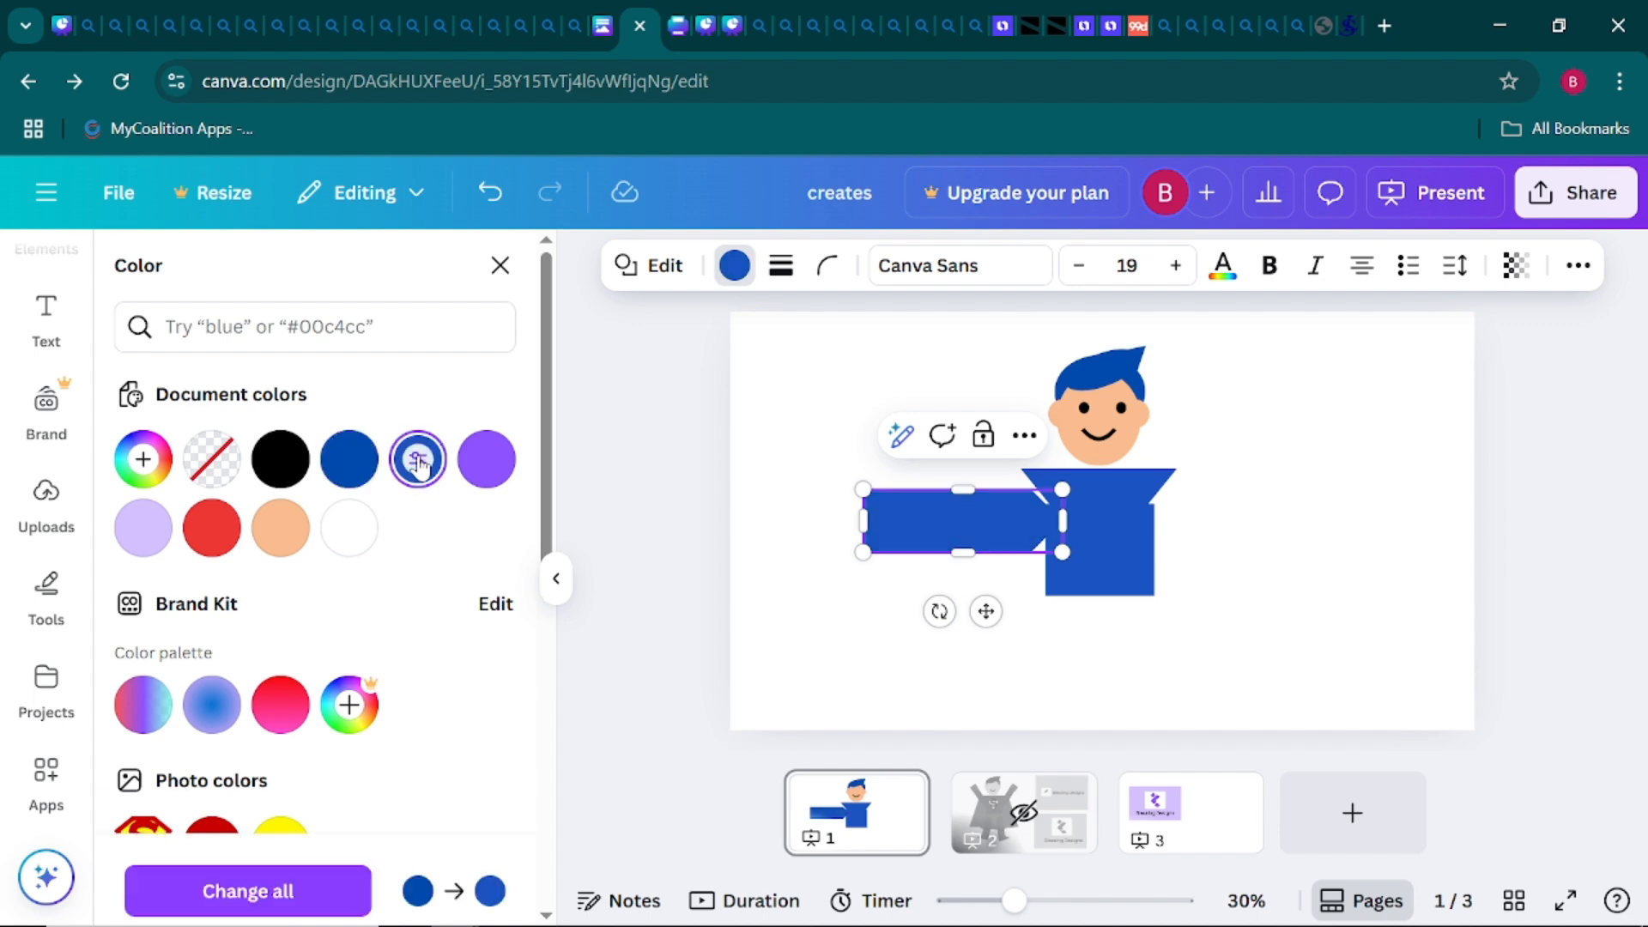
click(856, 629)
click(556, 578)
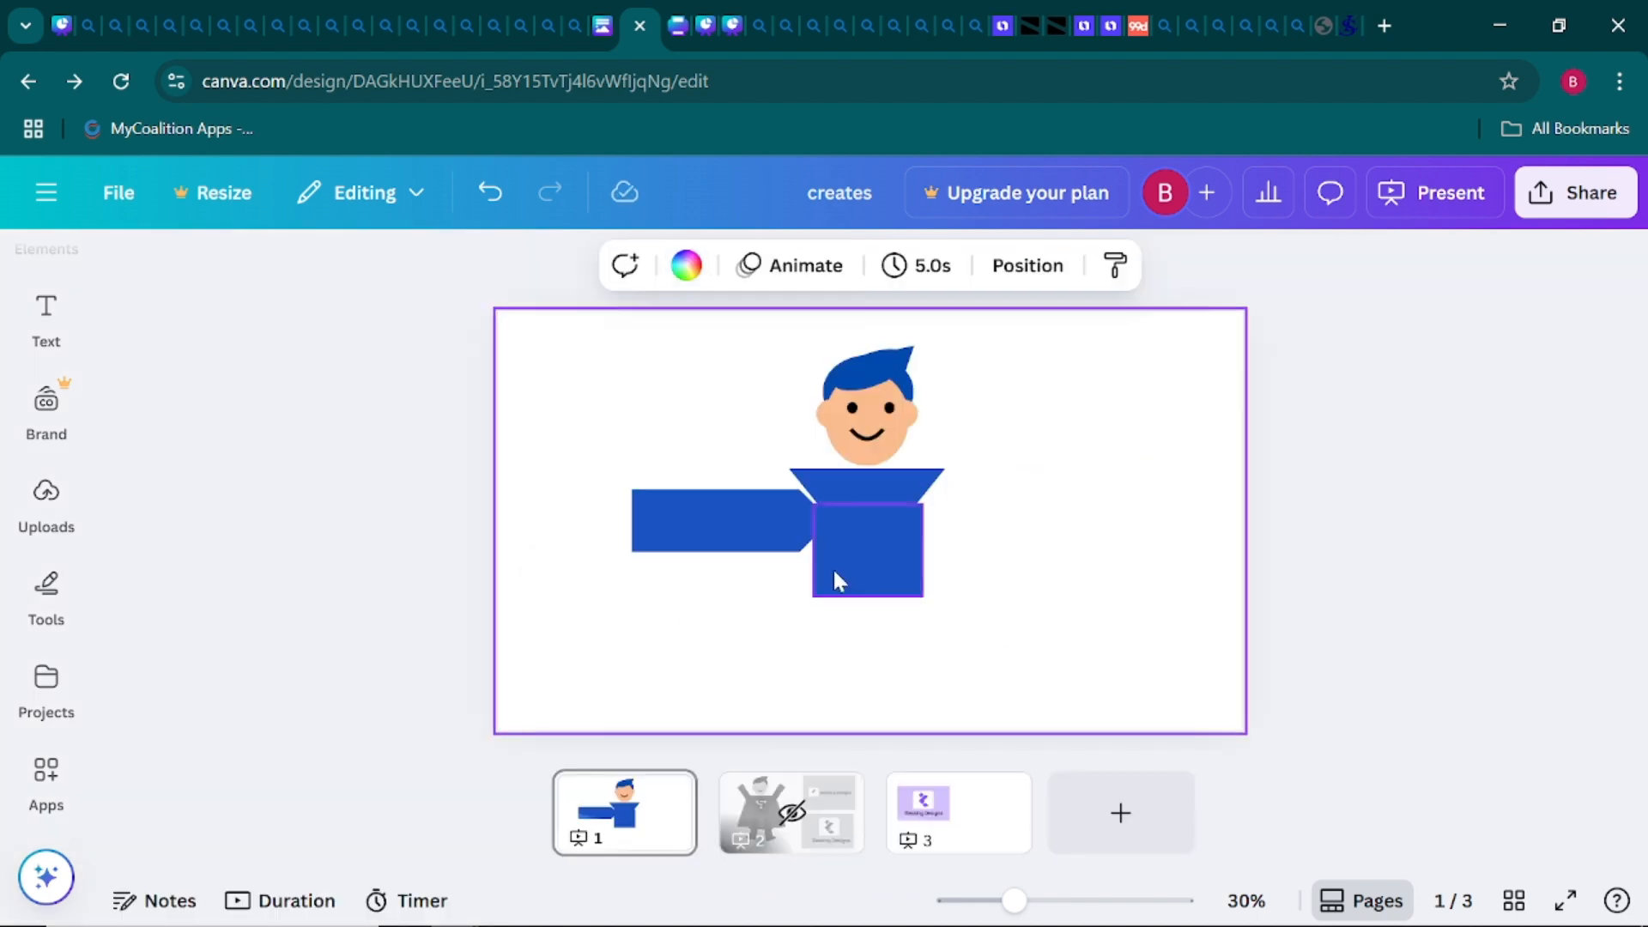
Make the arm thinner and slightly shorter, rotate it to slant up and outward, and attach it to the left shoulder
click(725, 541)
drag(728, 551, 727, 535)
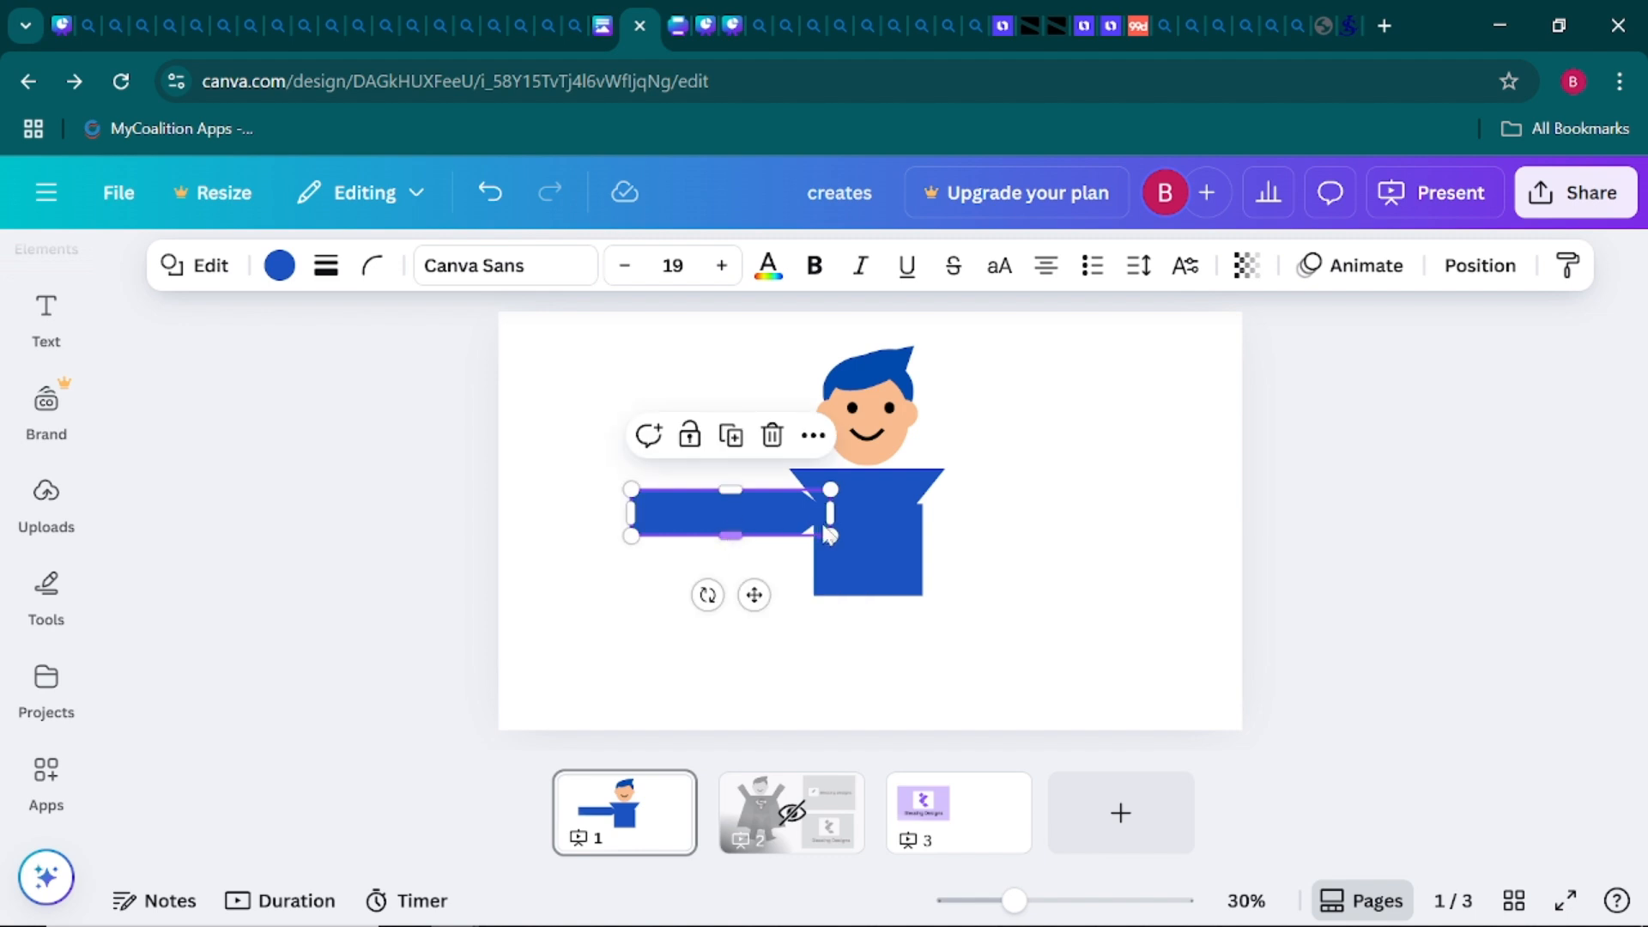
drag(829, 513, 812, 512)
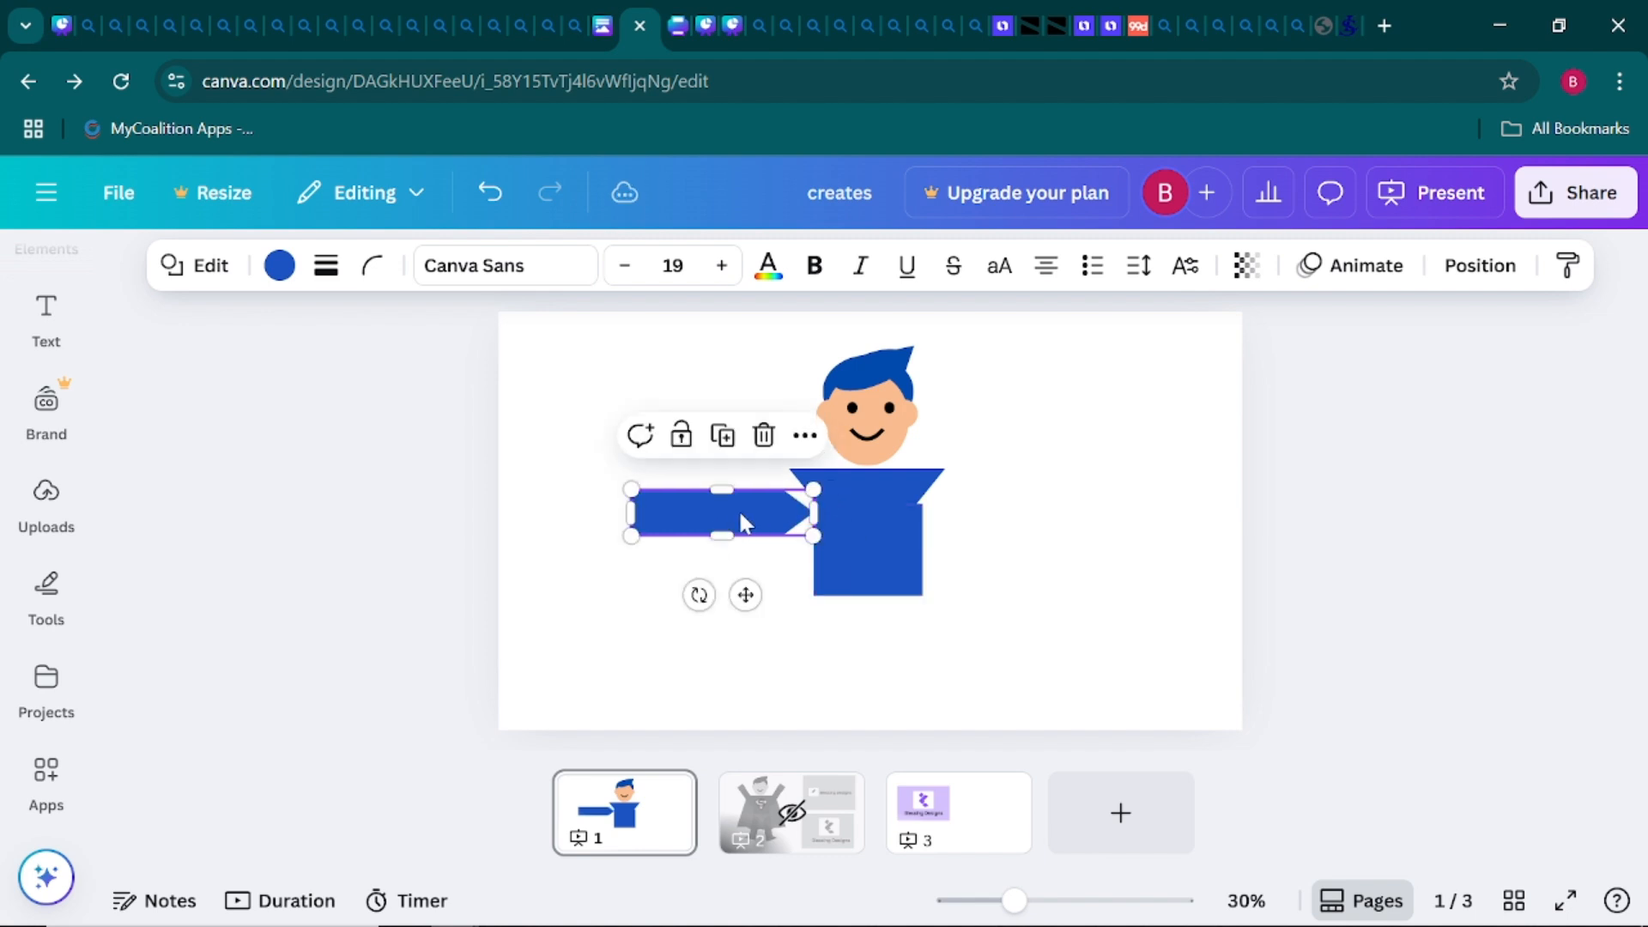
drag(700, 594, 596, 581)
drag(736, 537, 783, 491)
click(624, 589)
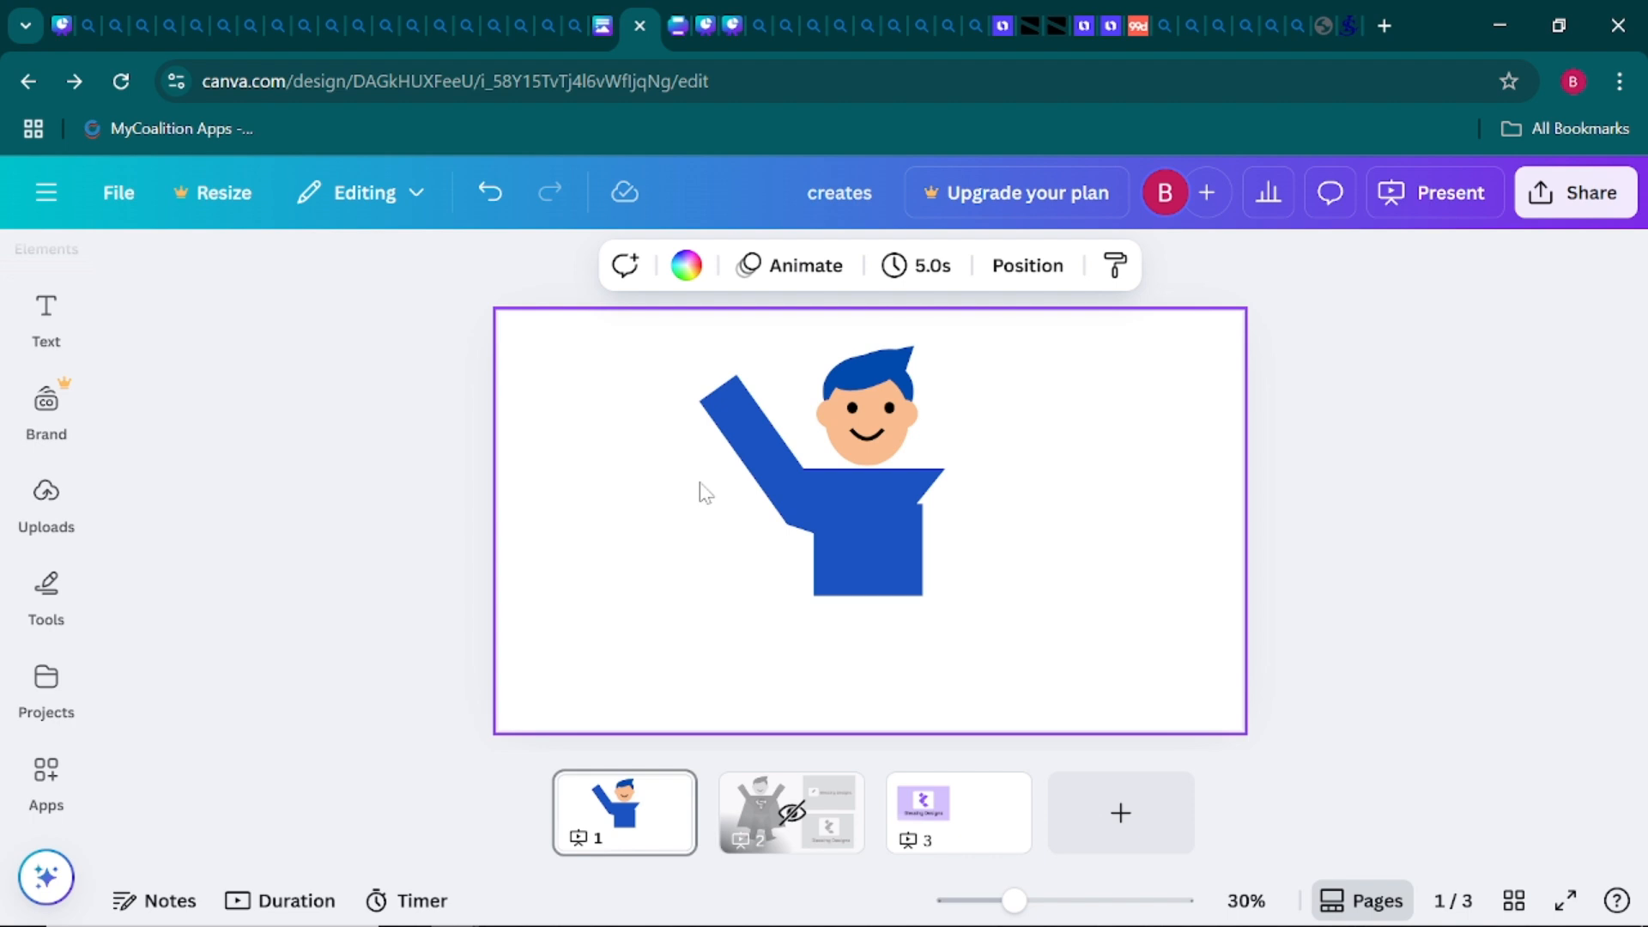
Shorten the raised arm slightly from its outer end, keeping it joined to the shoulder, and leave it selected
click(753, 447)
drag(723, 397, 723, 405)
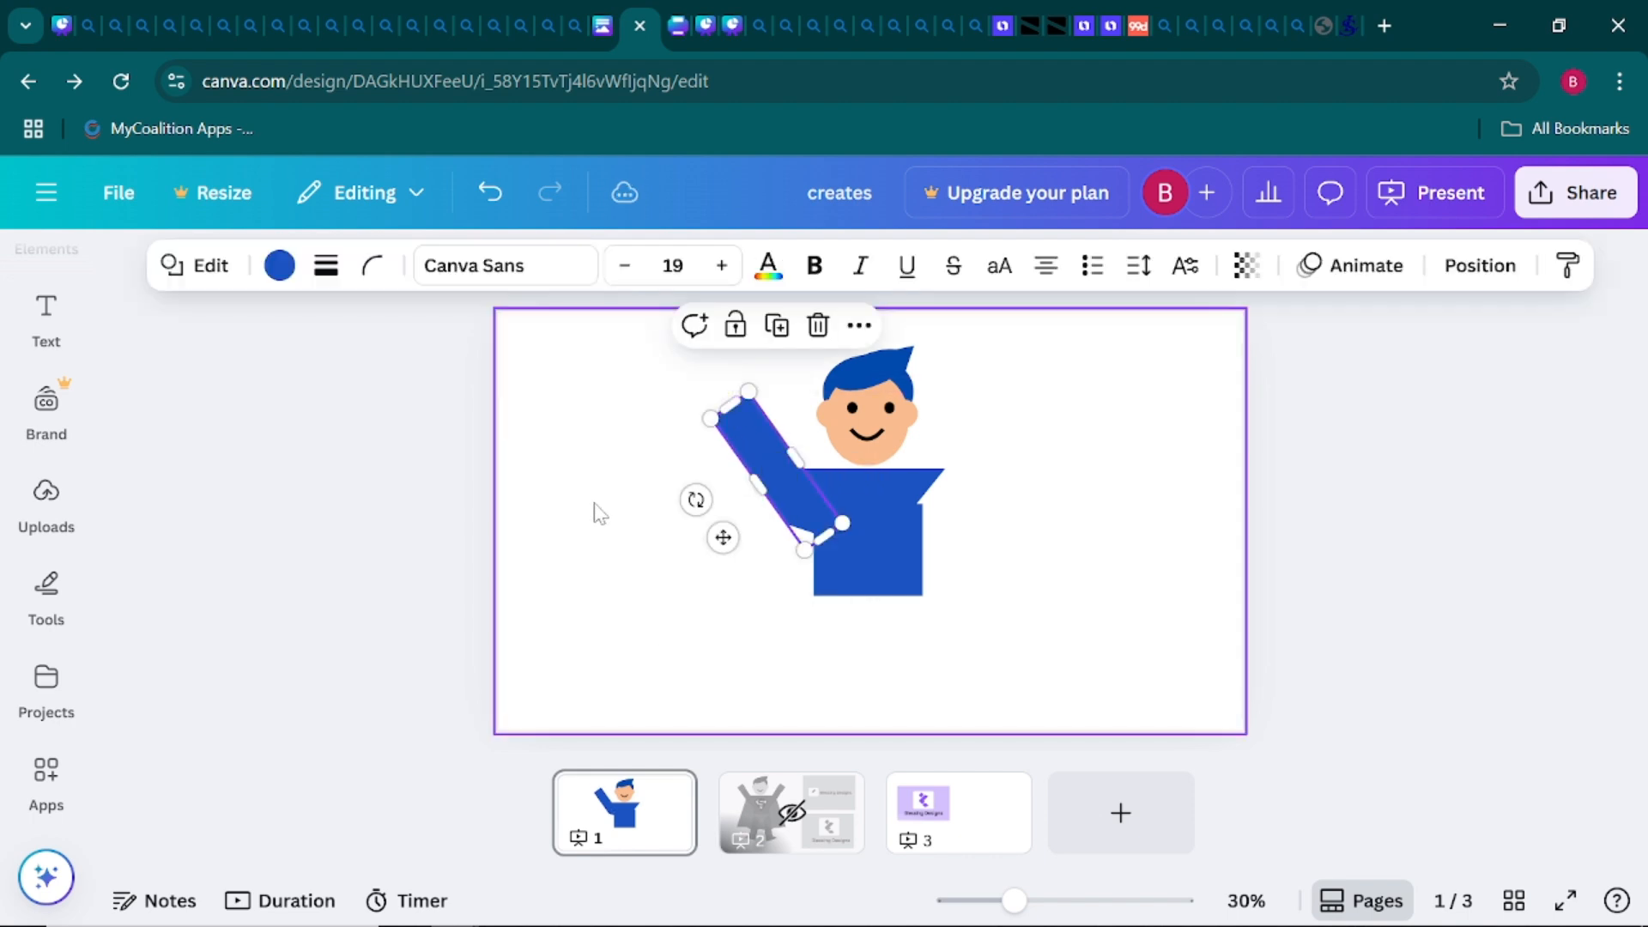
click(597, 508)
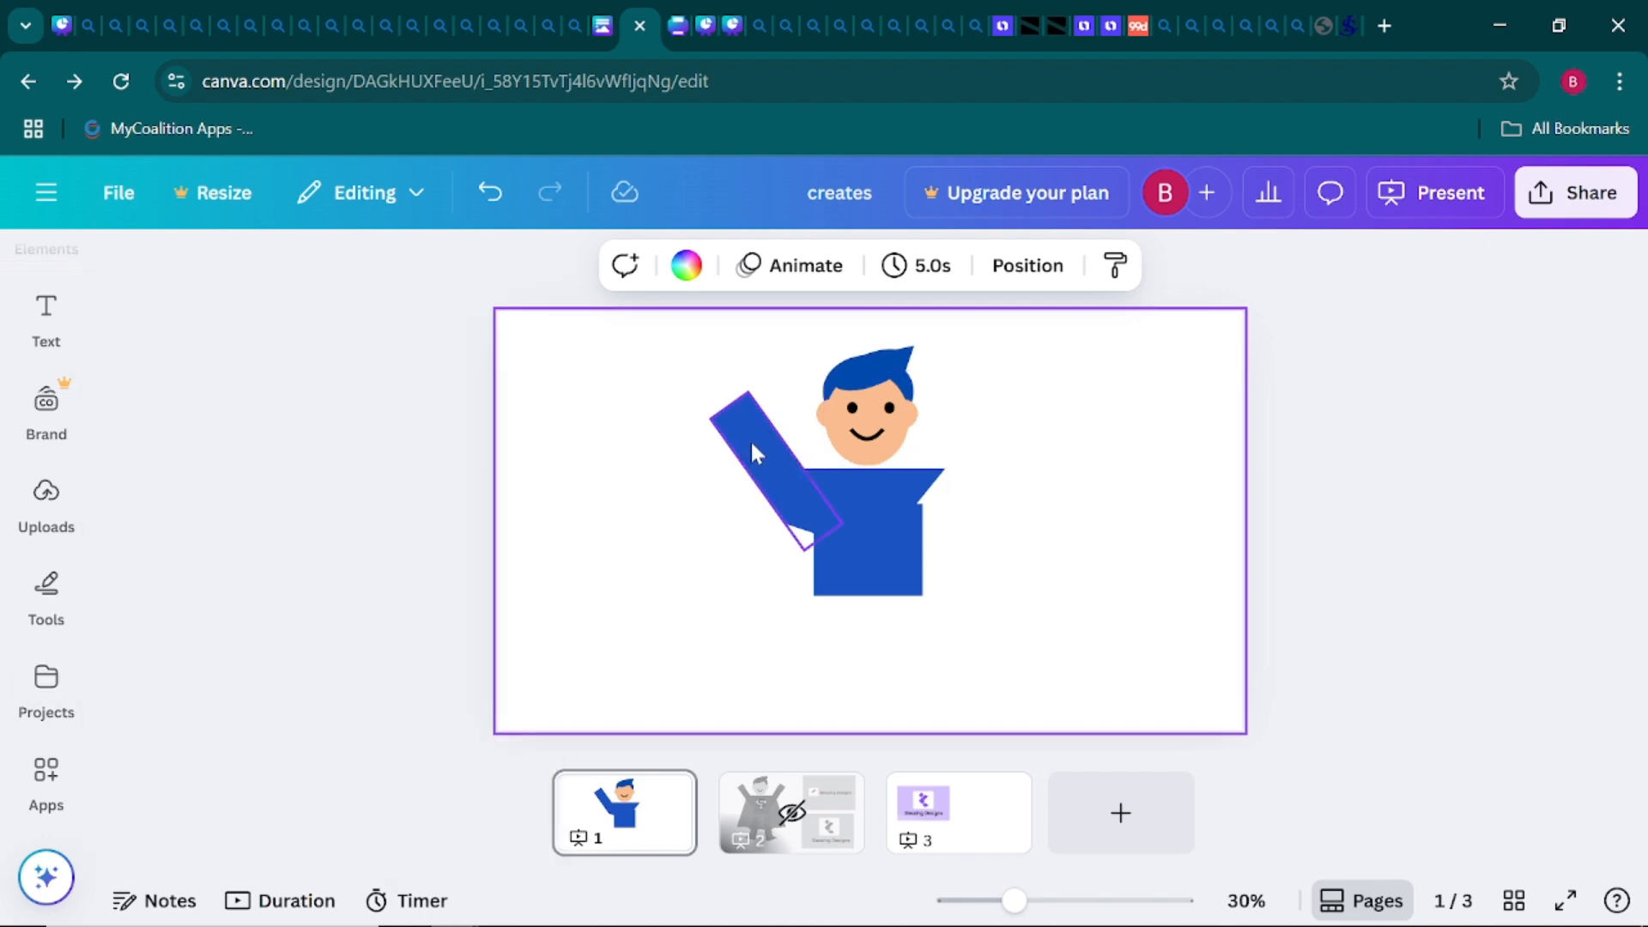
click(751, 448)
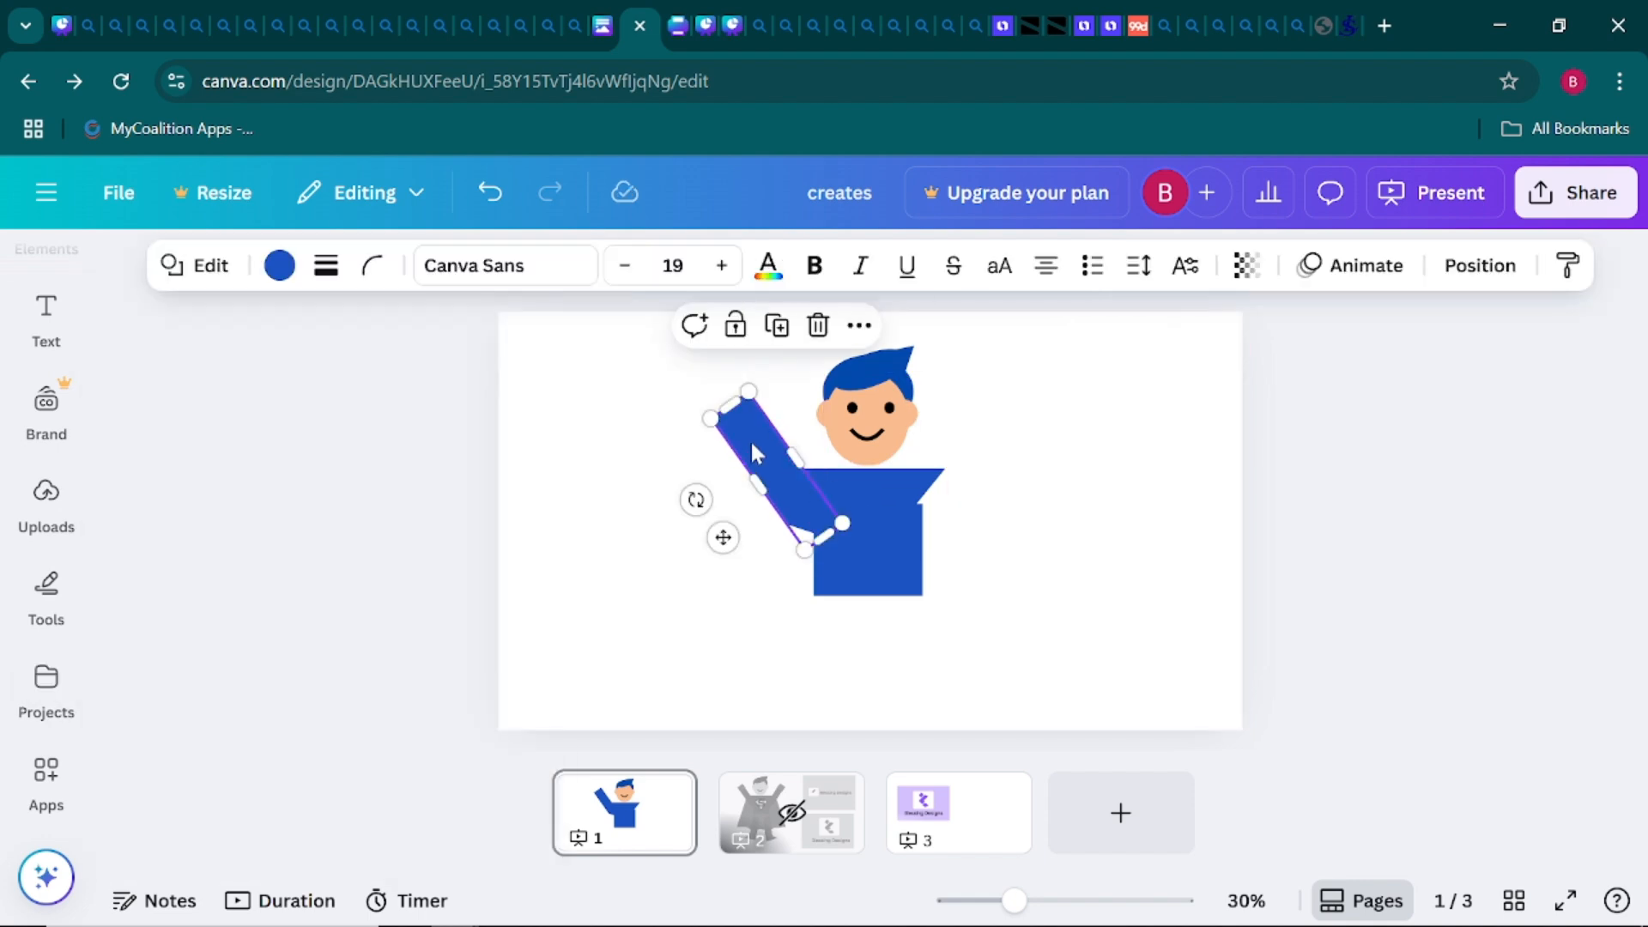
Duplicate the raised arm, rotate the copy to slant the opposite way, and attach it to the torso's right shoulder
key(ctrl+d)
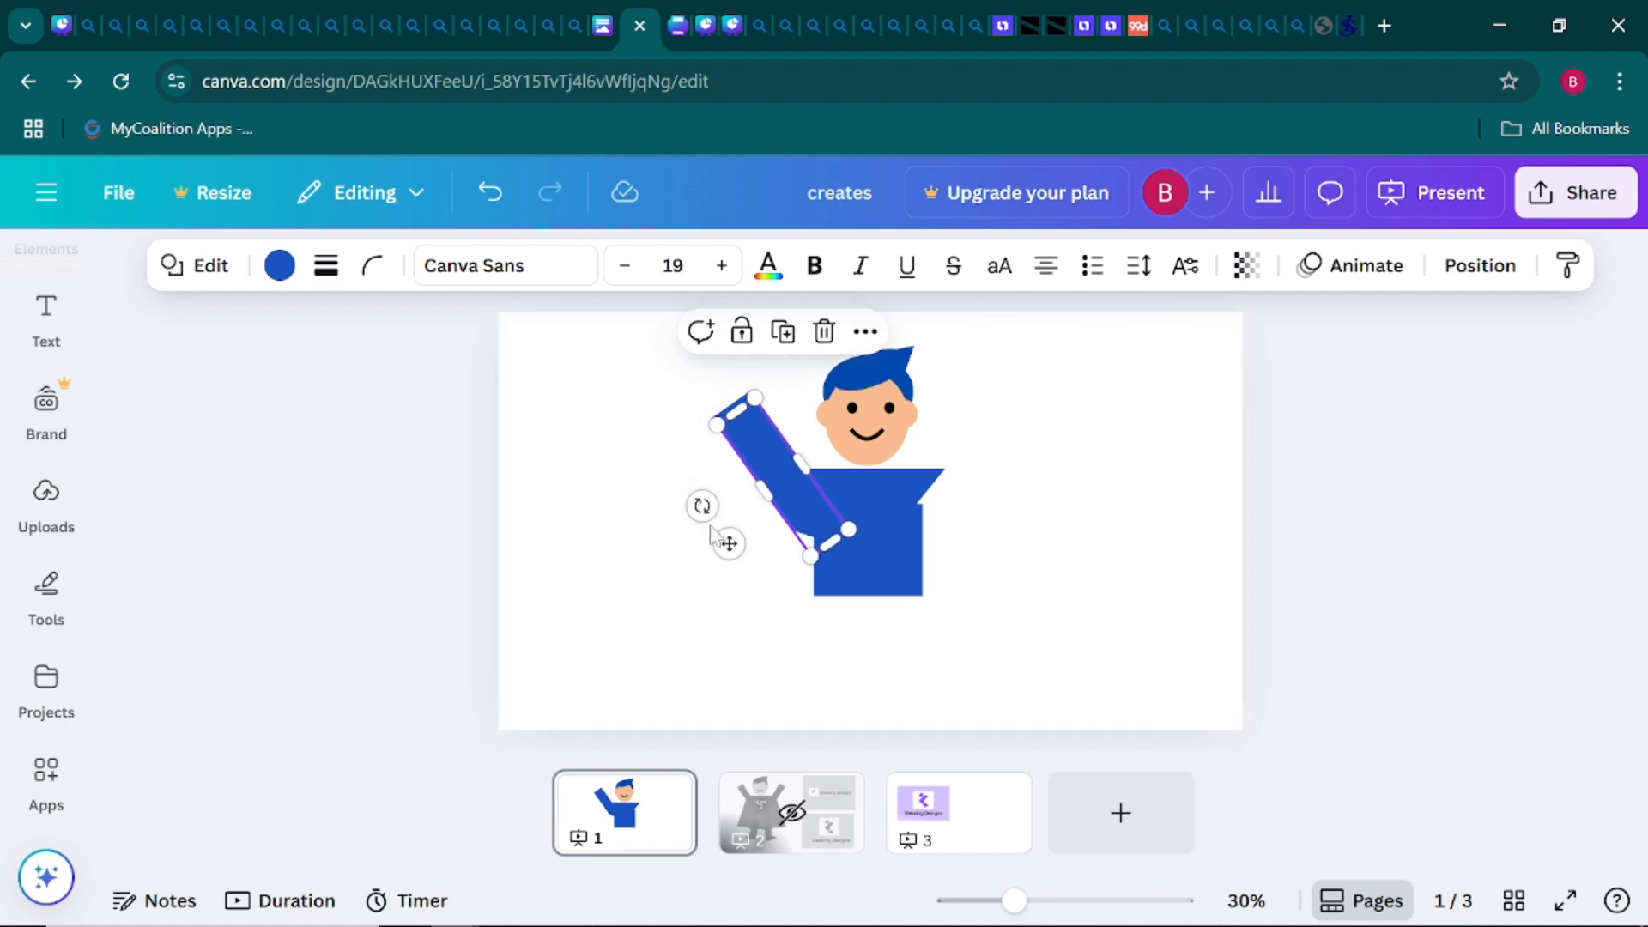
drag(731, 545, 890, 402)
mouse_move(955, 445)
mouse_down()
mouse_move(979, 449)
mouse_move(960, 438)
mouse_up()
click(1120, 491)
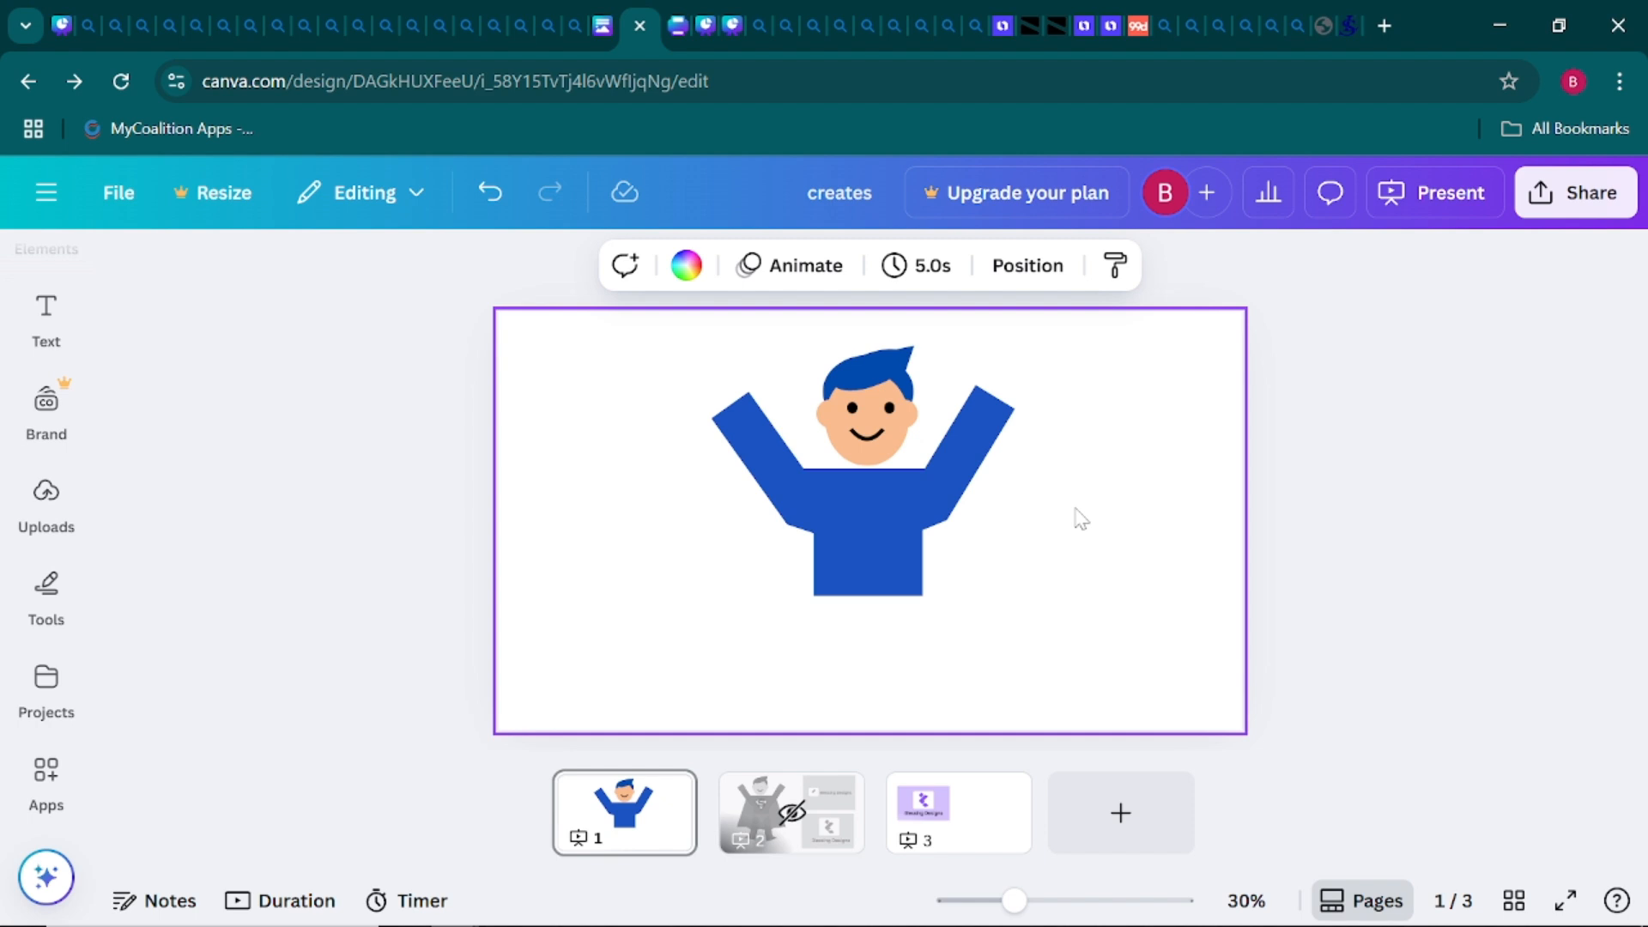
click(974, 452)
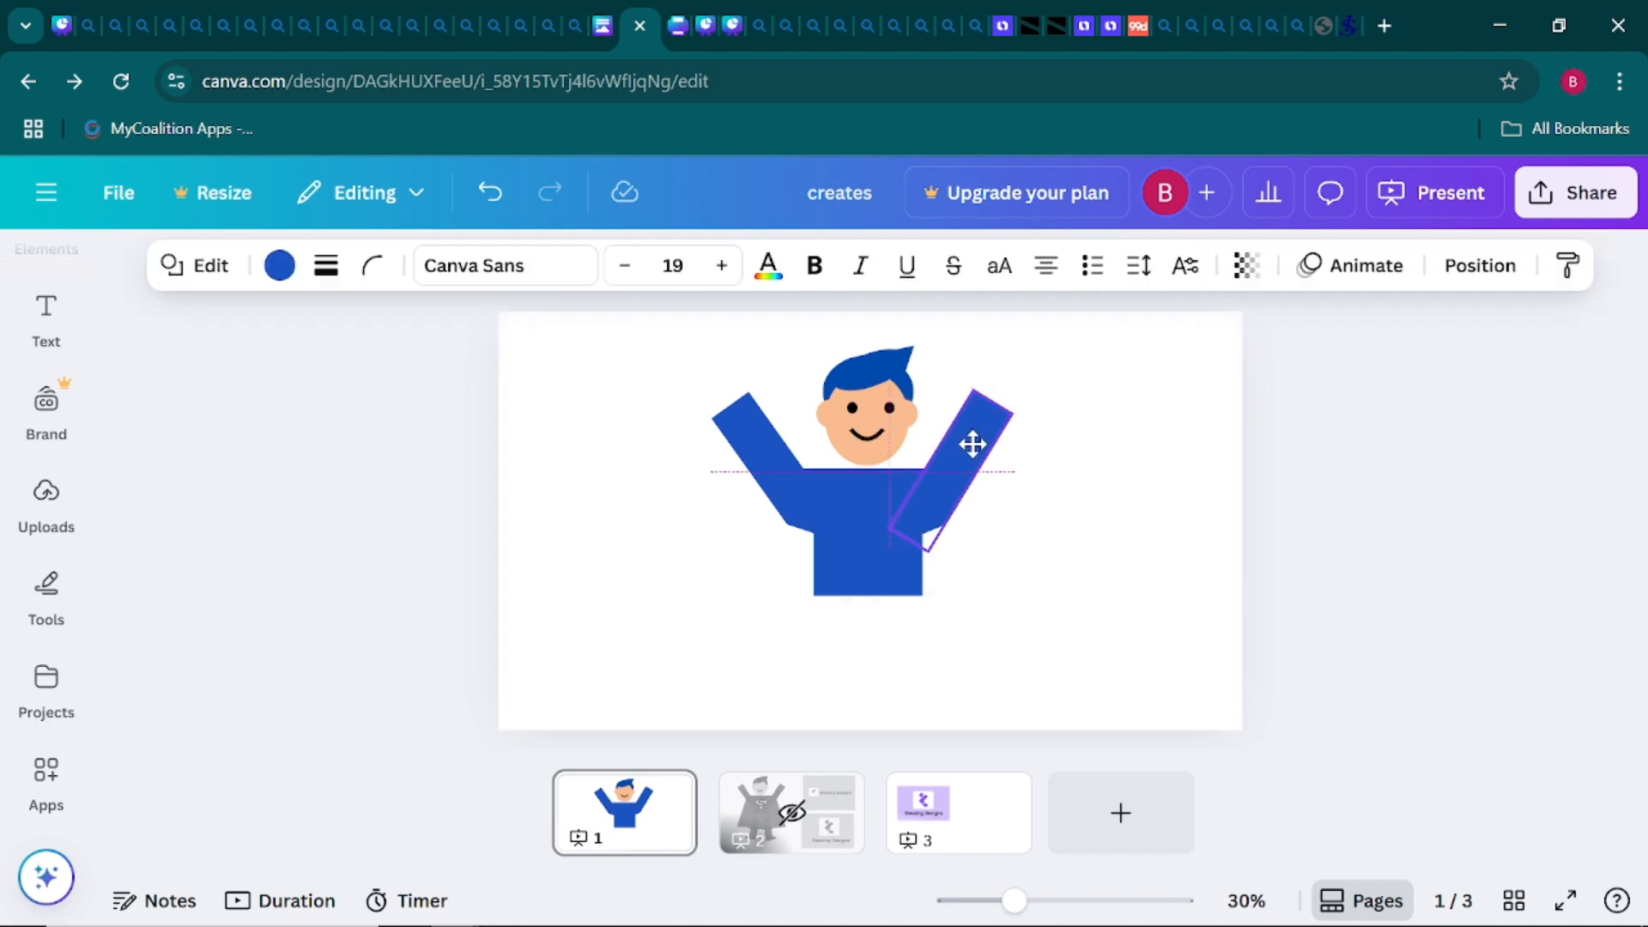
click(1168, 471)
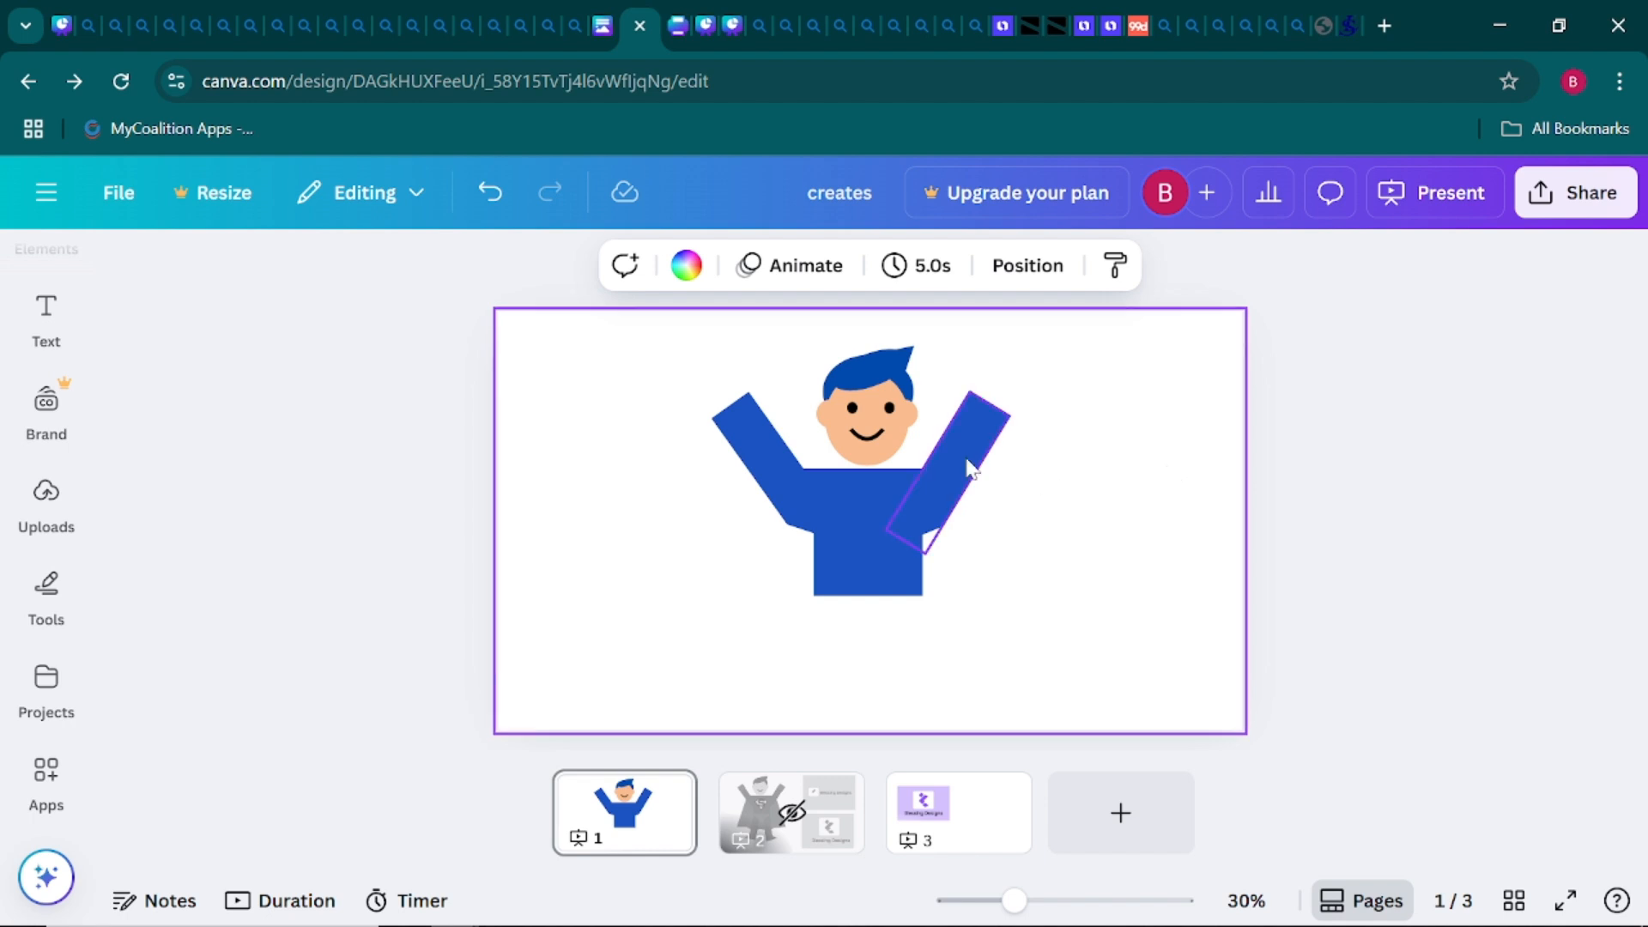
drag(978, 445, 975, 445)
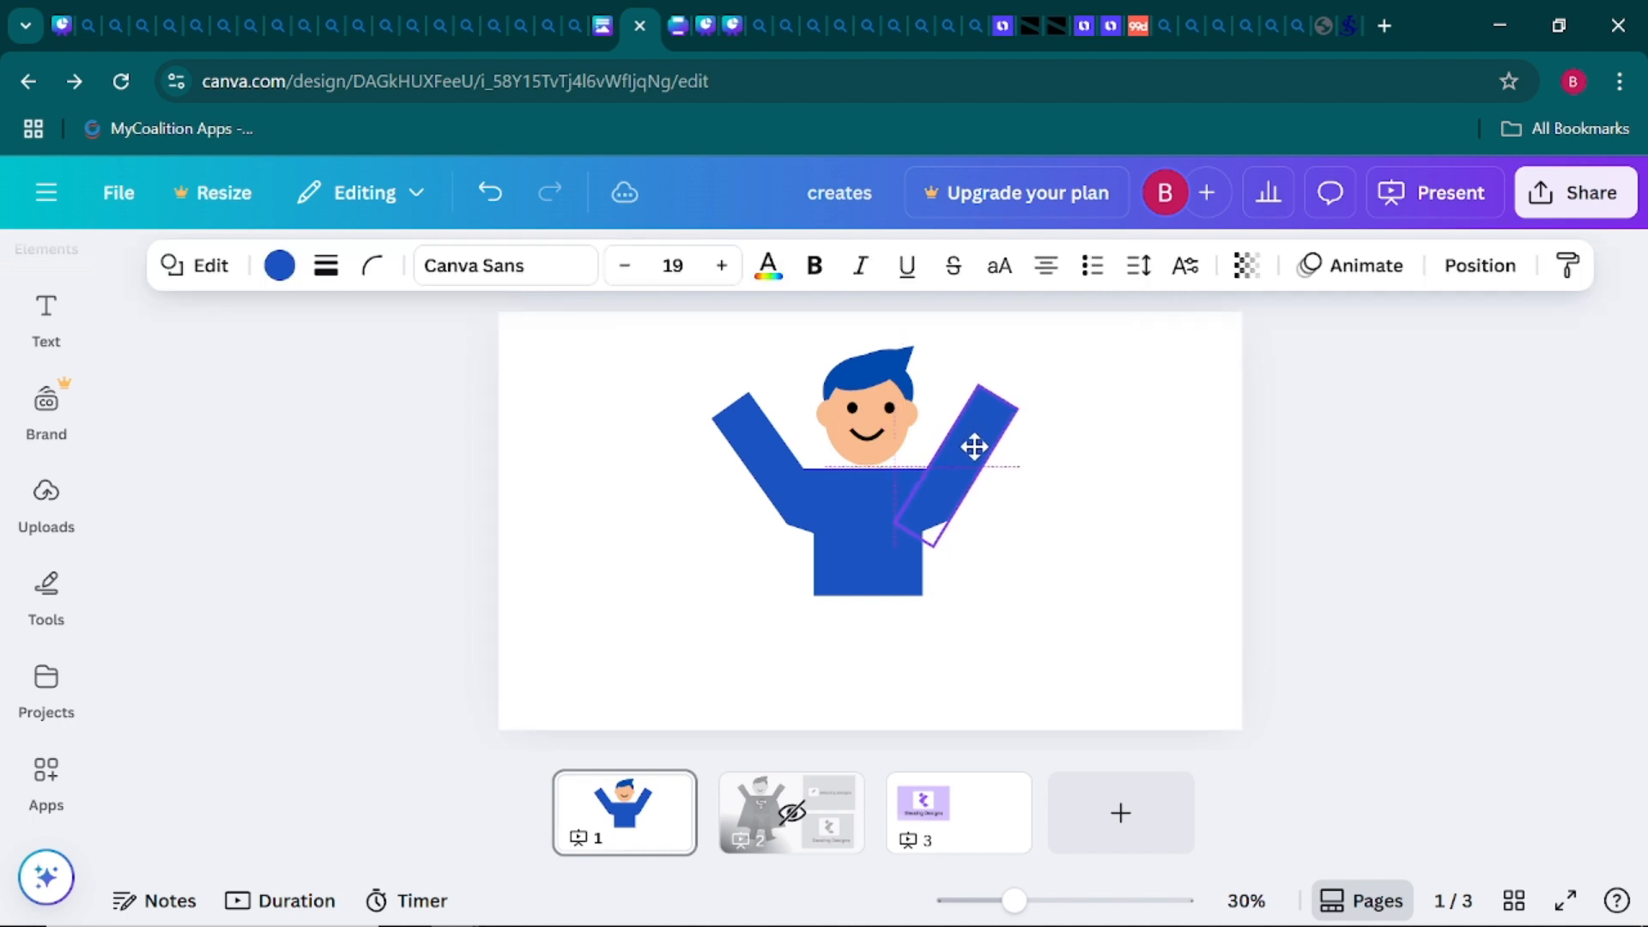
click(1097, 486)
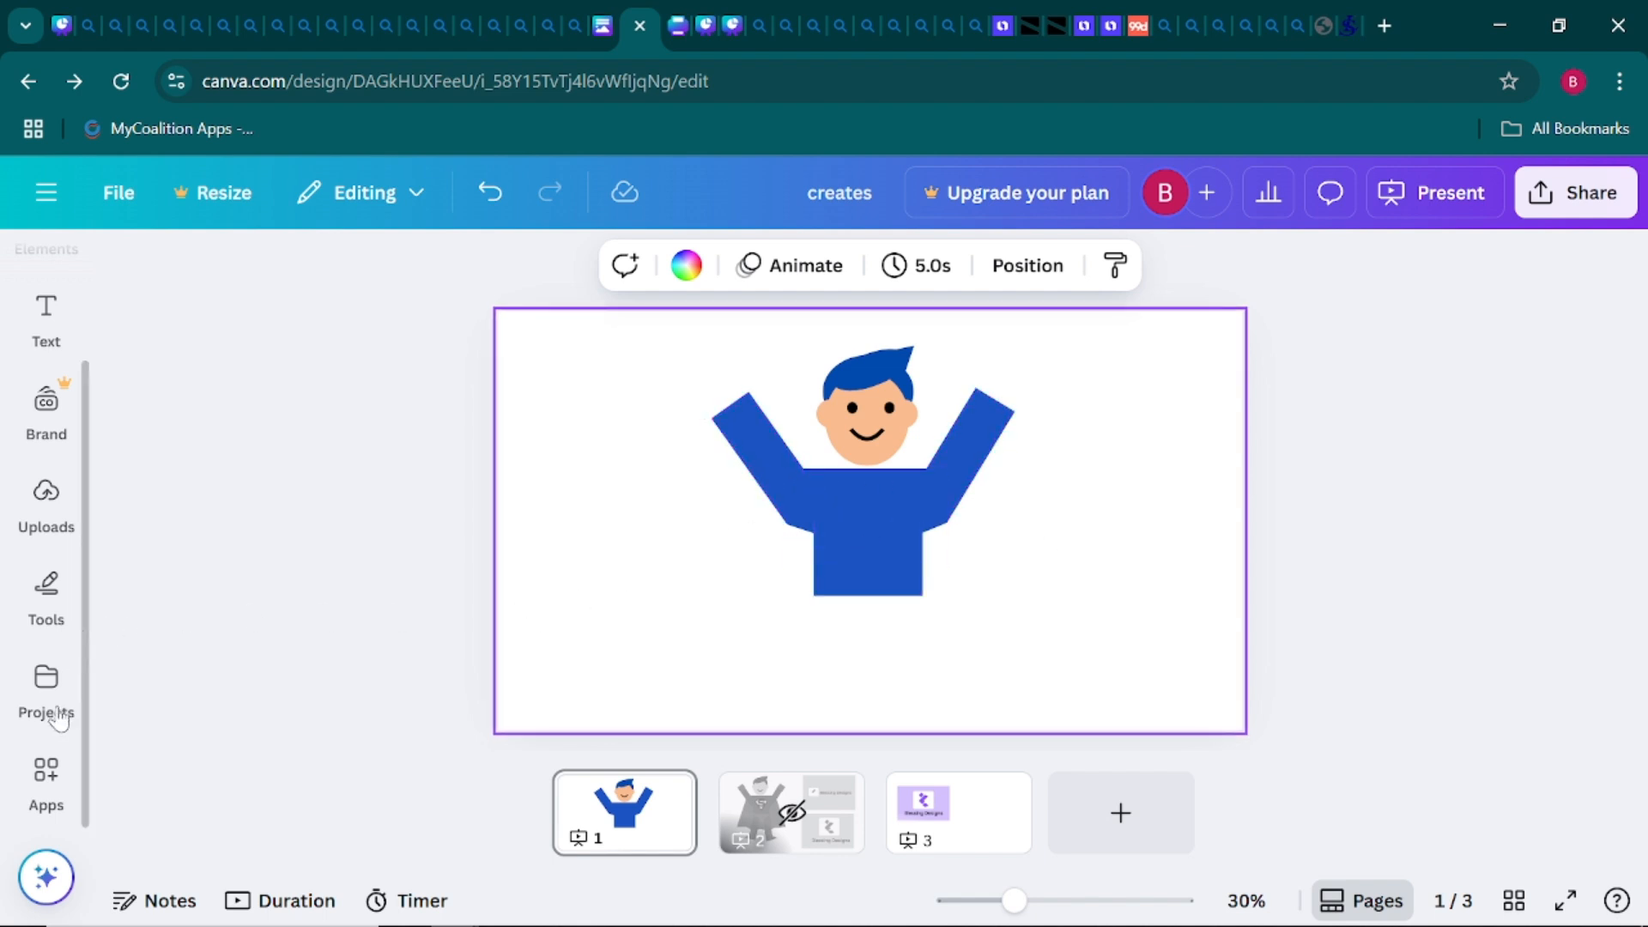
Add a square, place it on the blank area left of the character, and shrink it to about hand size
mouse_move(45, 767)
click(48, 605)
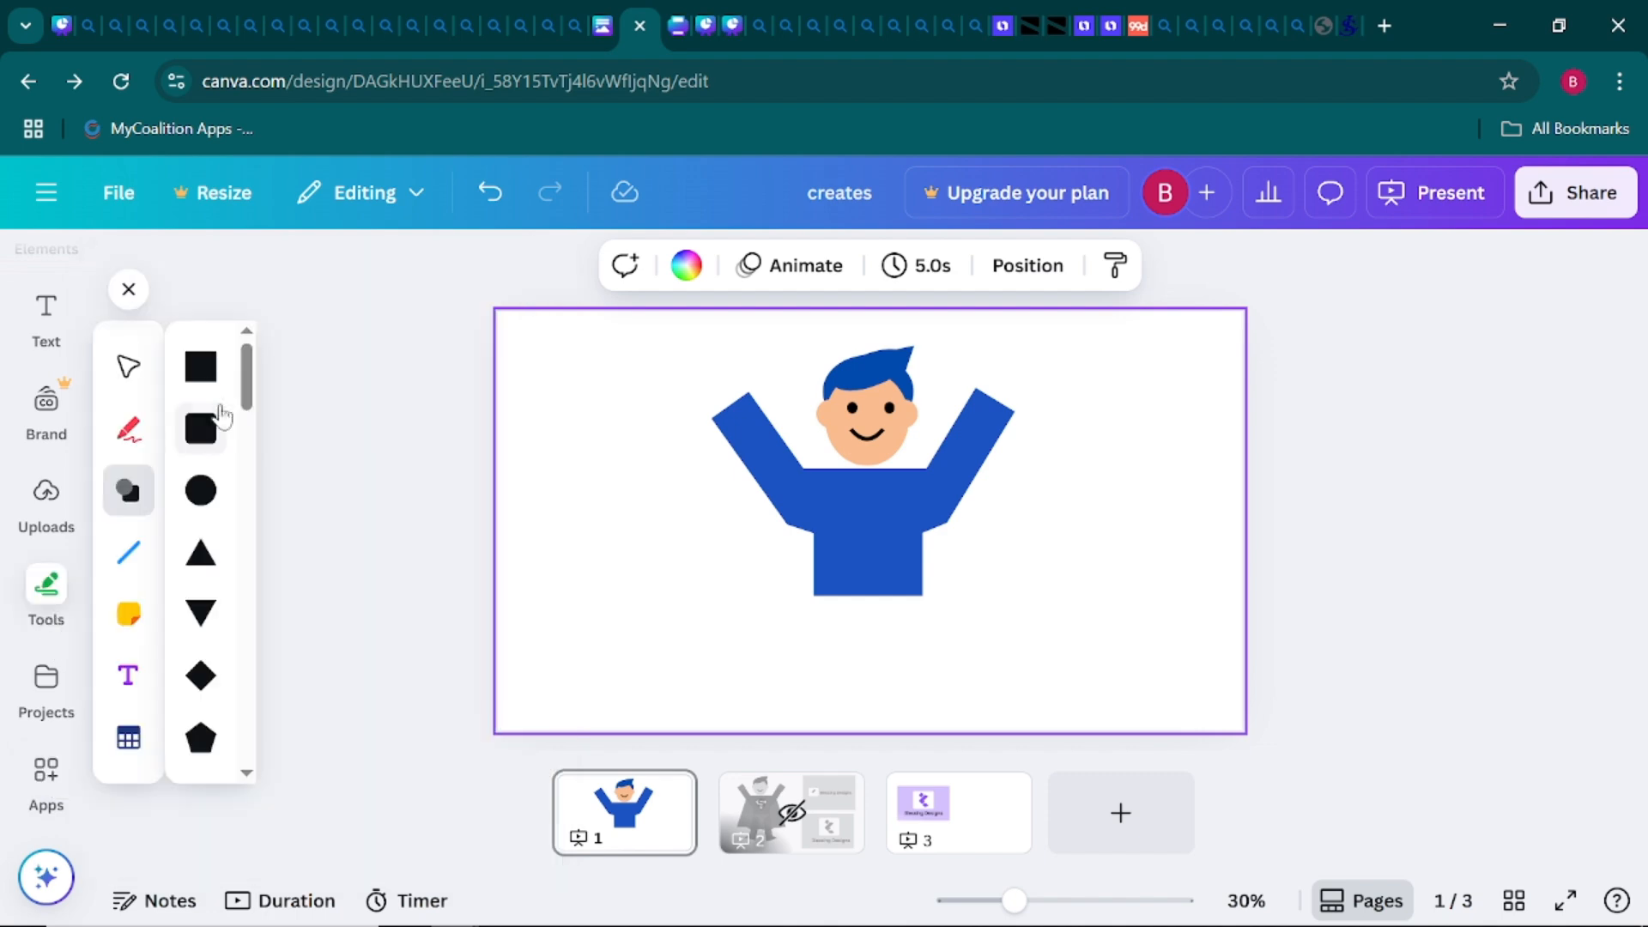
click(204, 383)
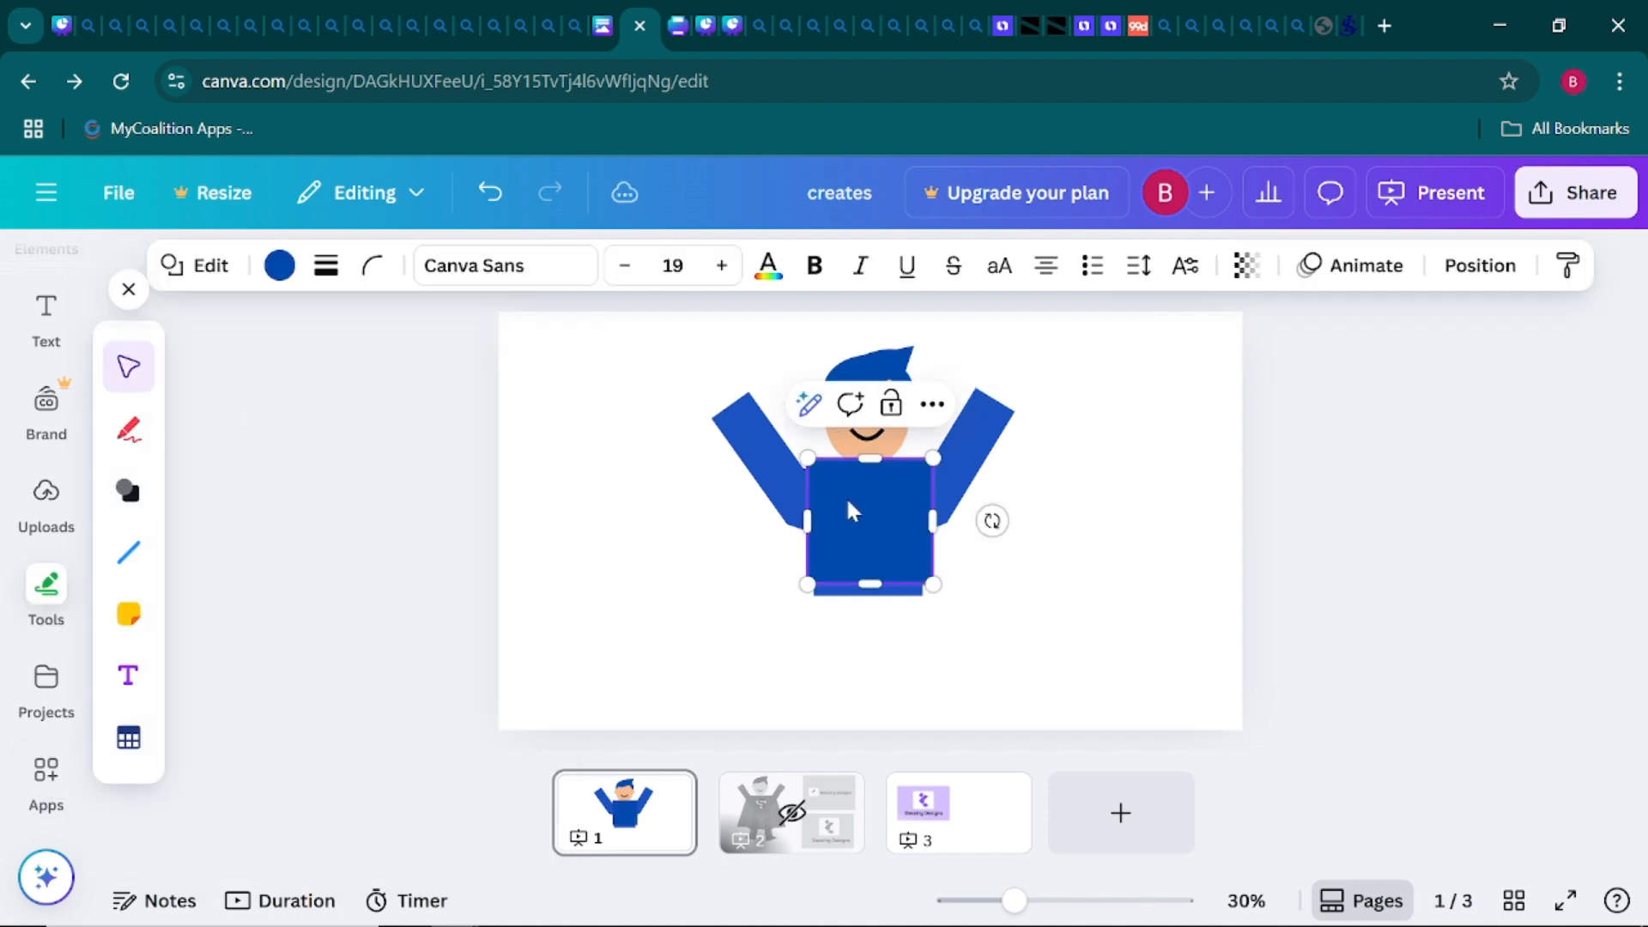
drag(850, 502, 632, 544)
drag(648, 612, 647, 508)
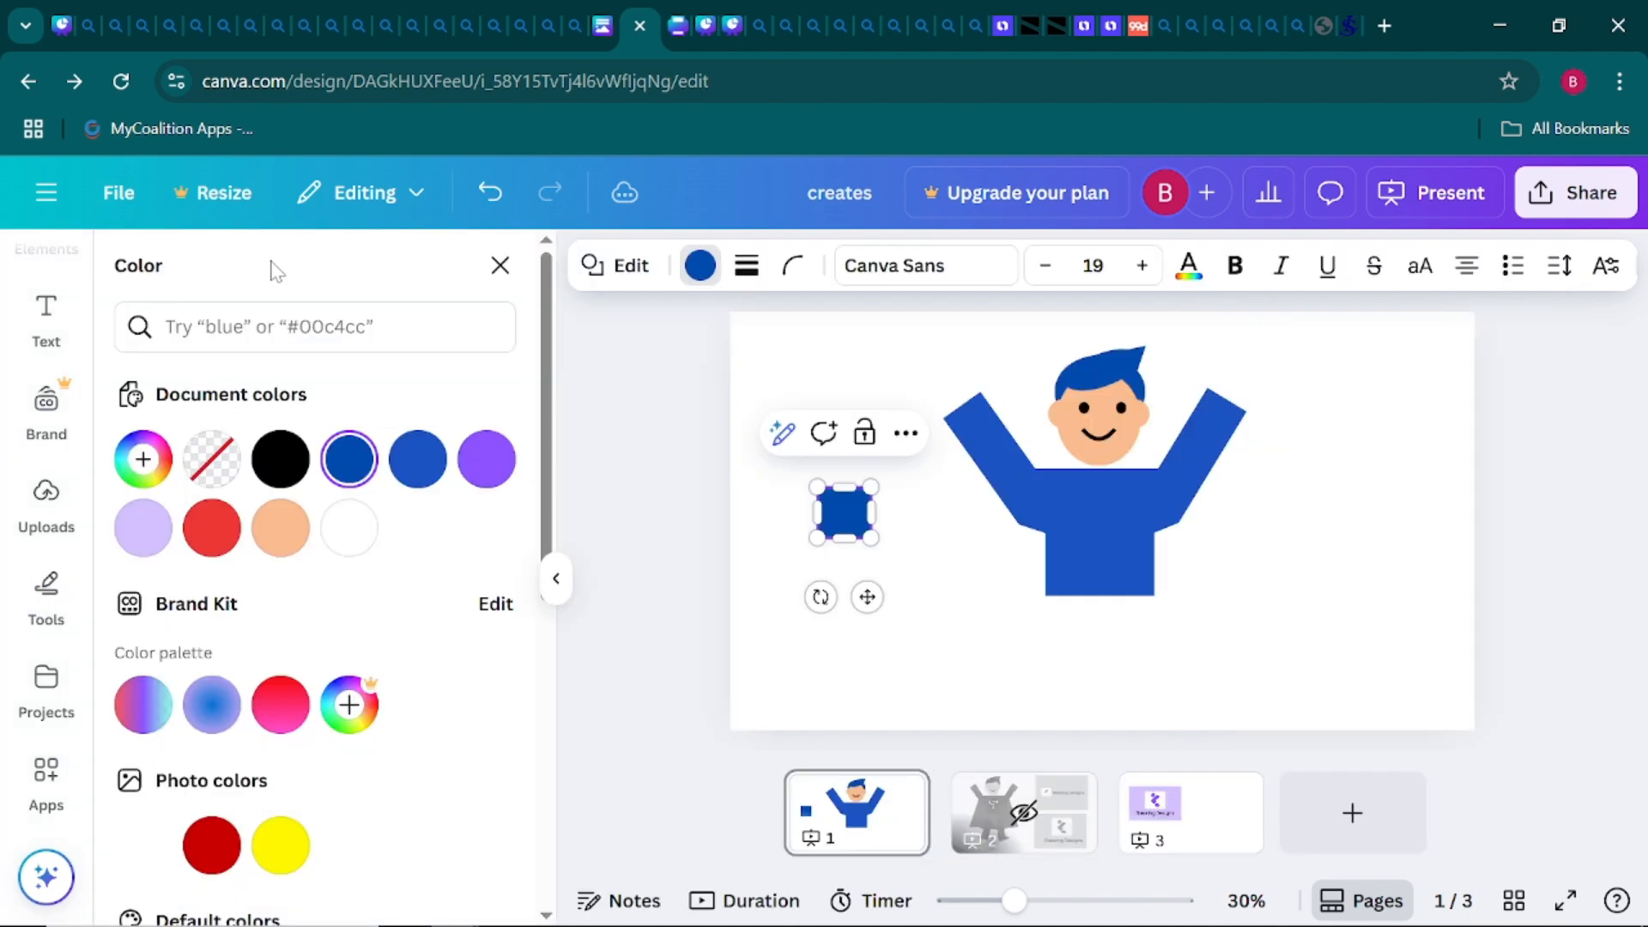
Fill the small square with the red document color
click(276, 266)
click(211, 527)
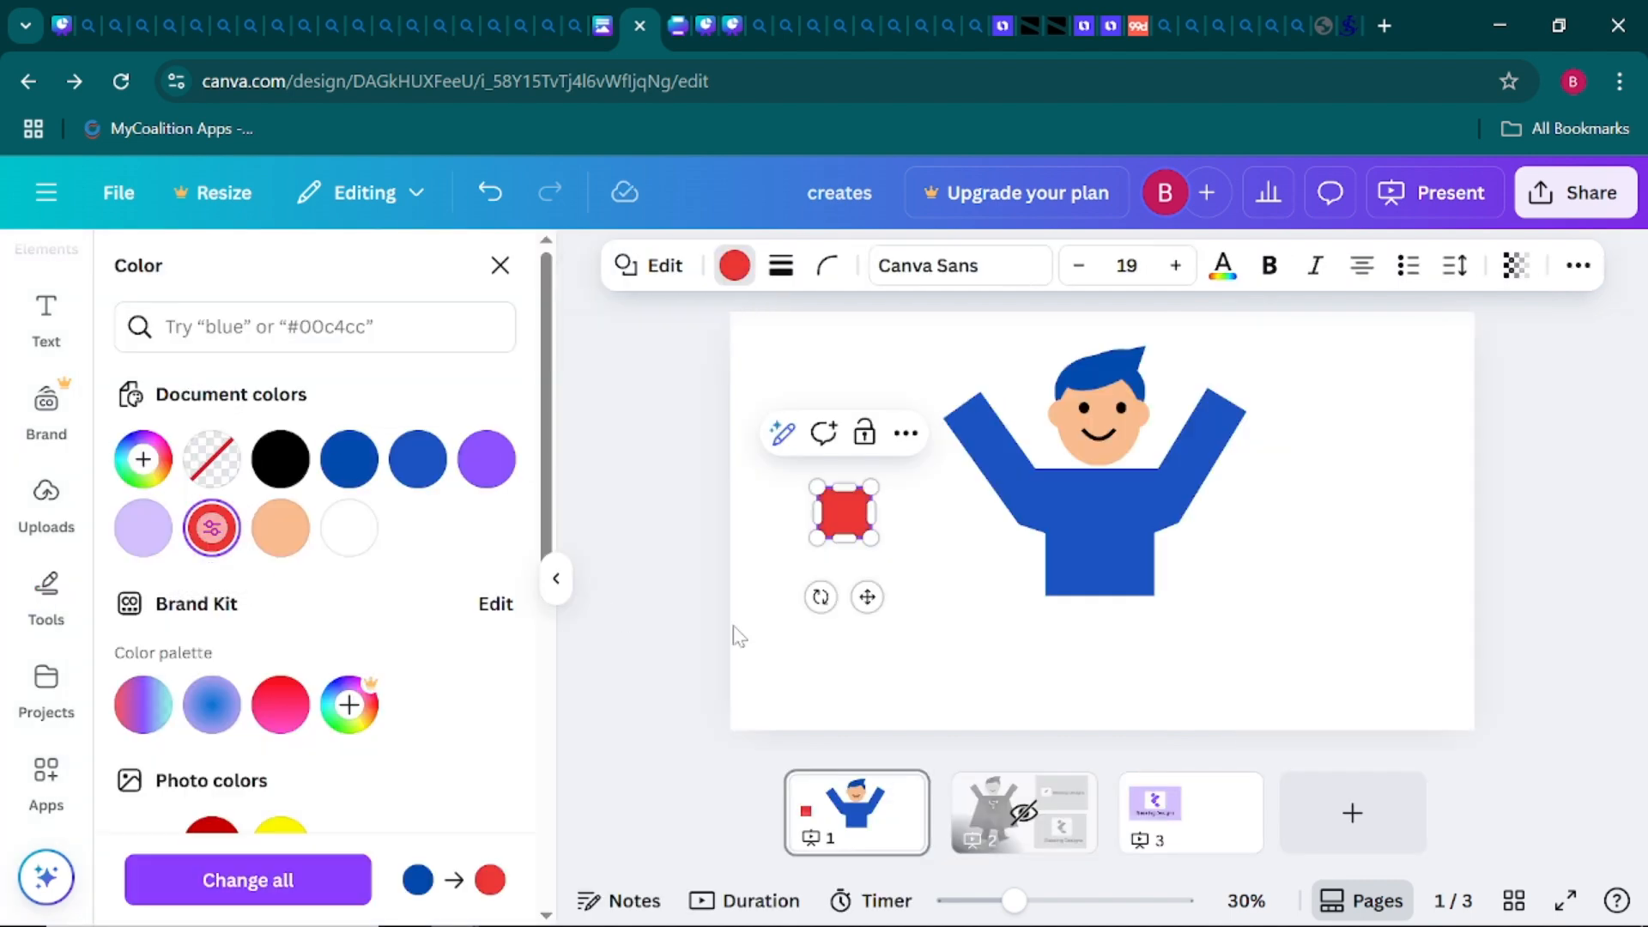
click(861, 616)
Move the red square onto the end of the left raised arm and rotate it to match the arm's slant
click(844, 523)
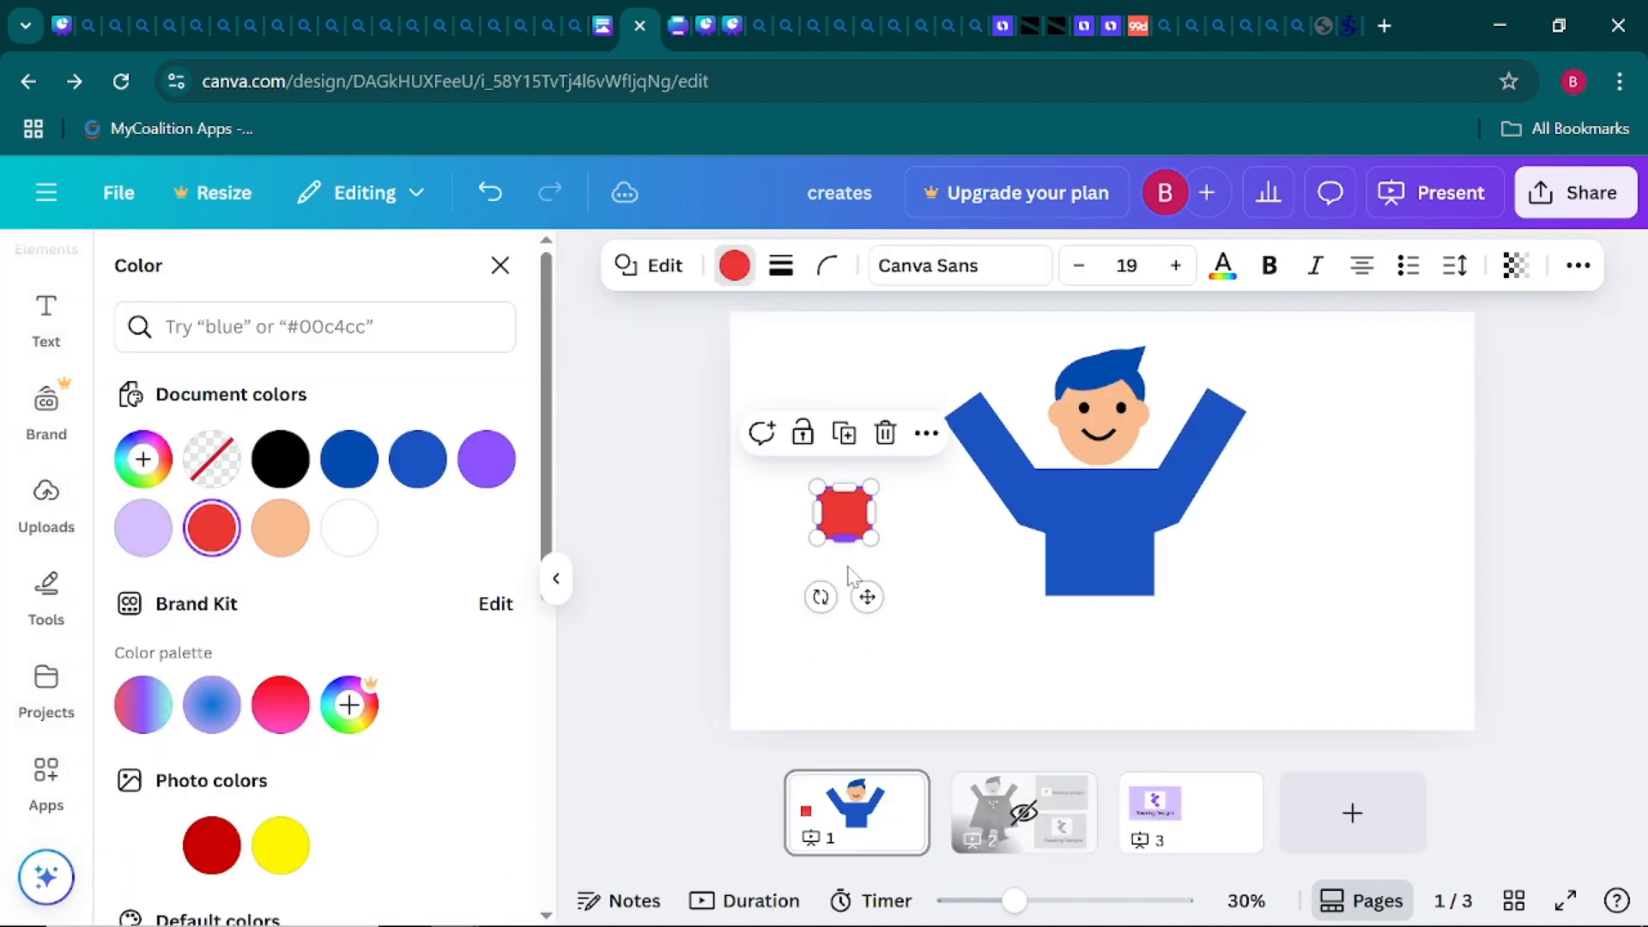
drag(856, 520, 986, 418)
drag(951, 498, 985, 496)
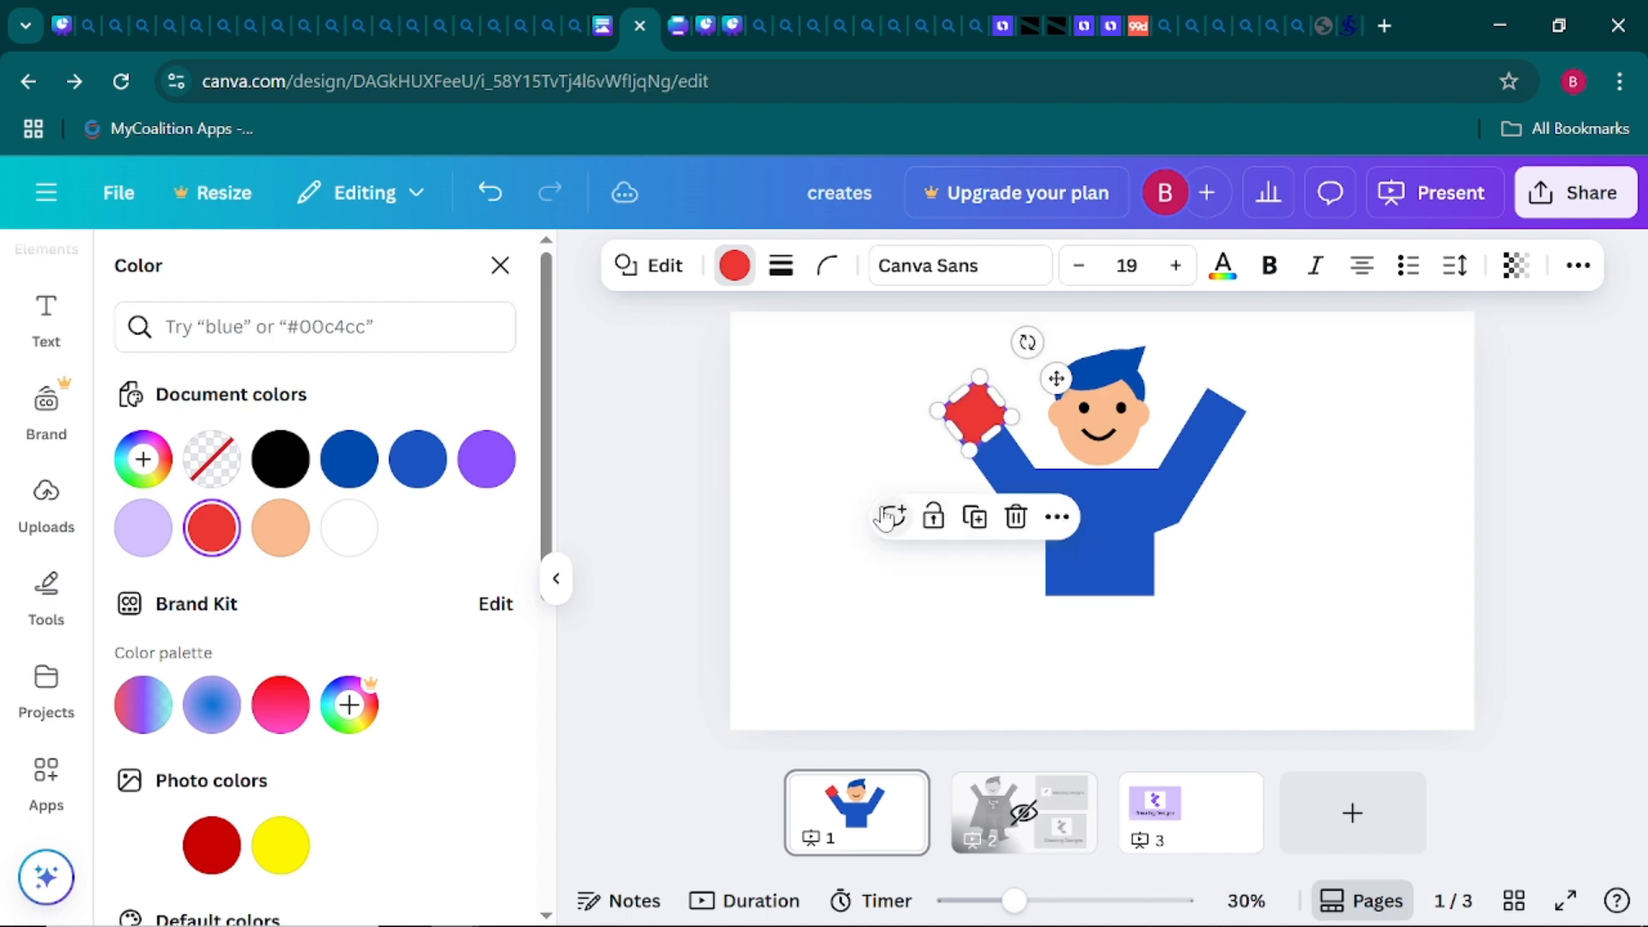
click(883, 496)
click(987, 438)
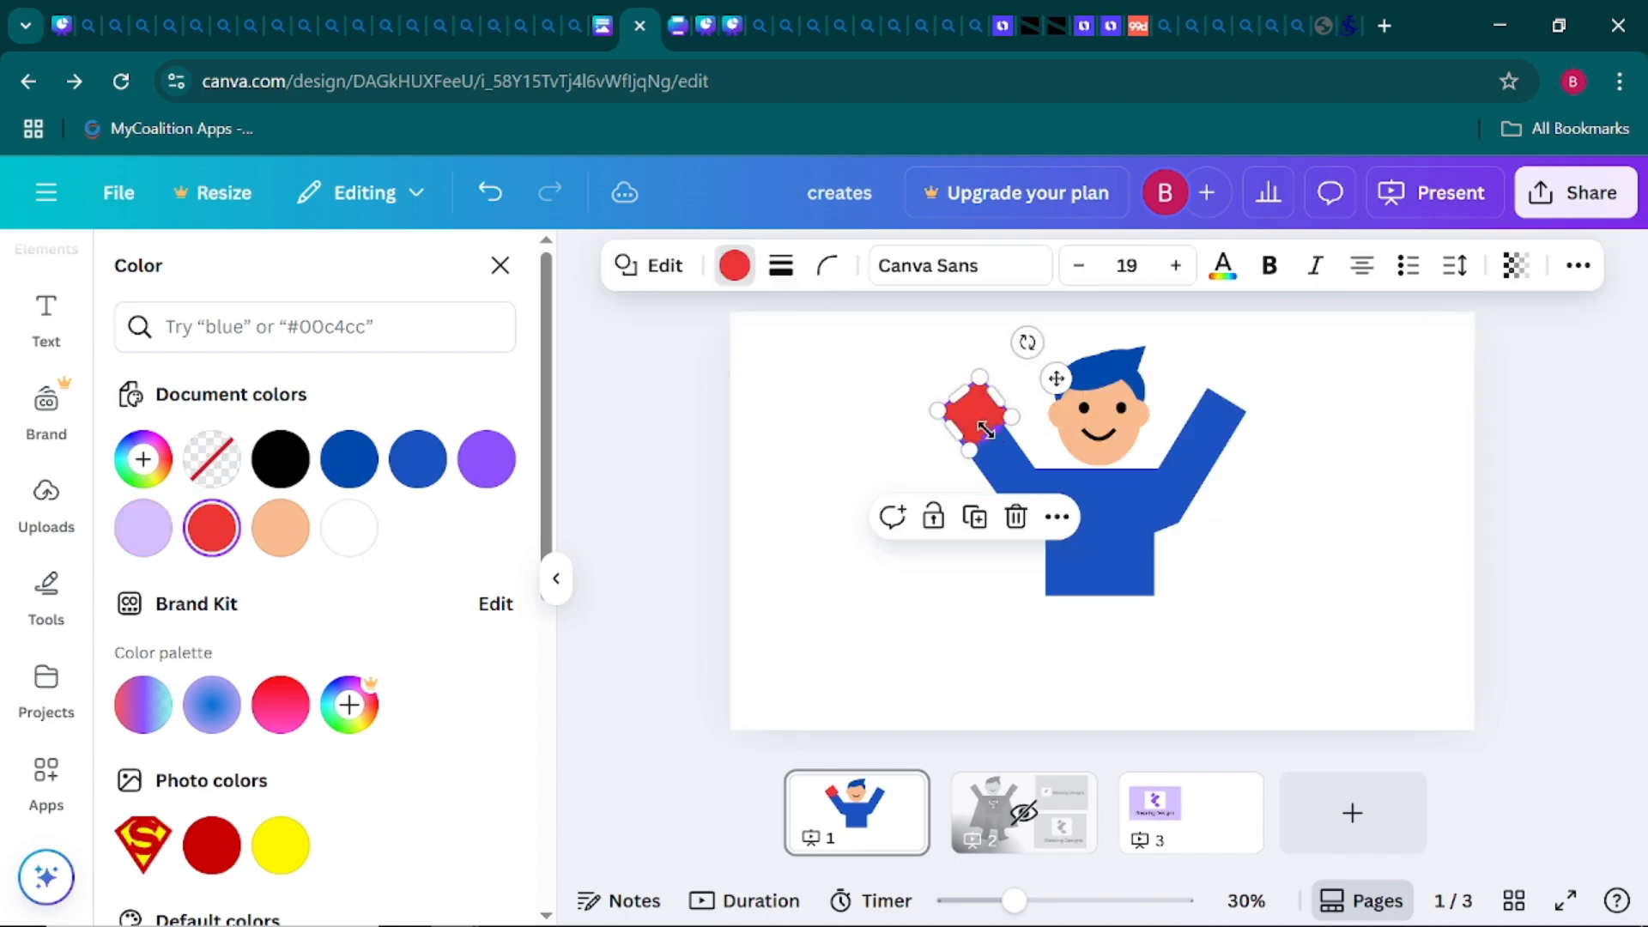
click(916, 462)
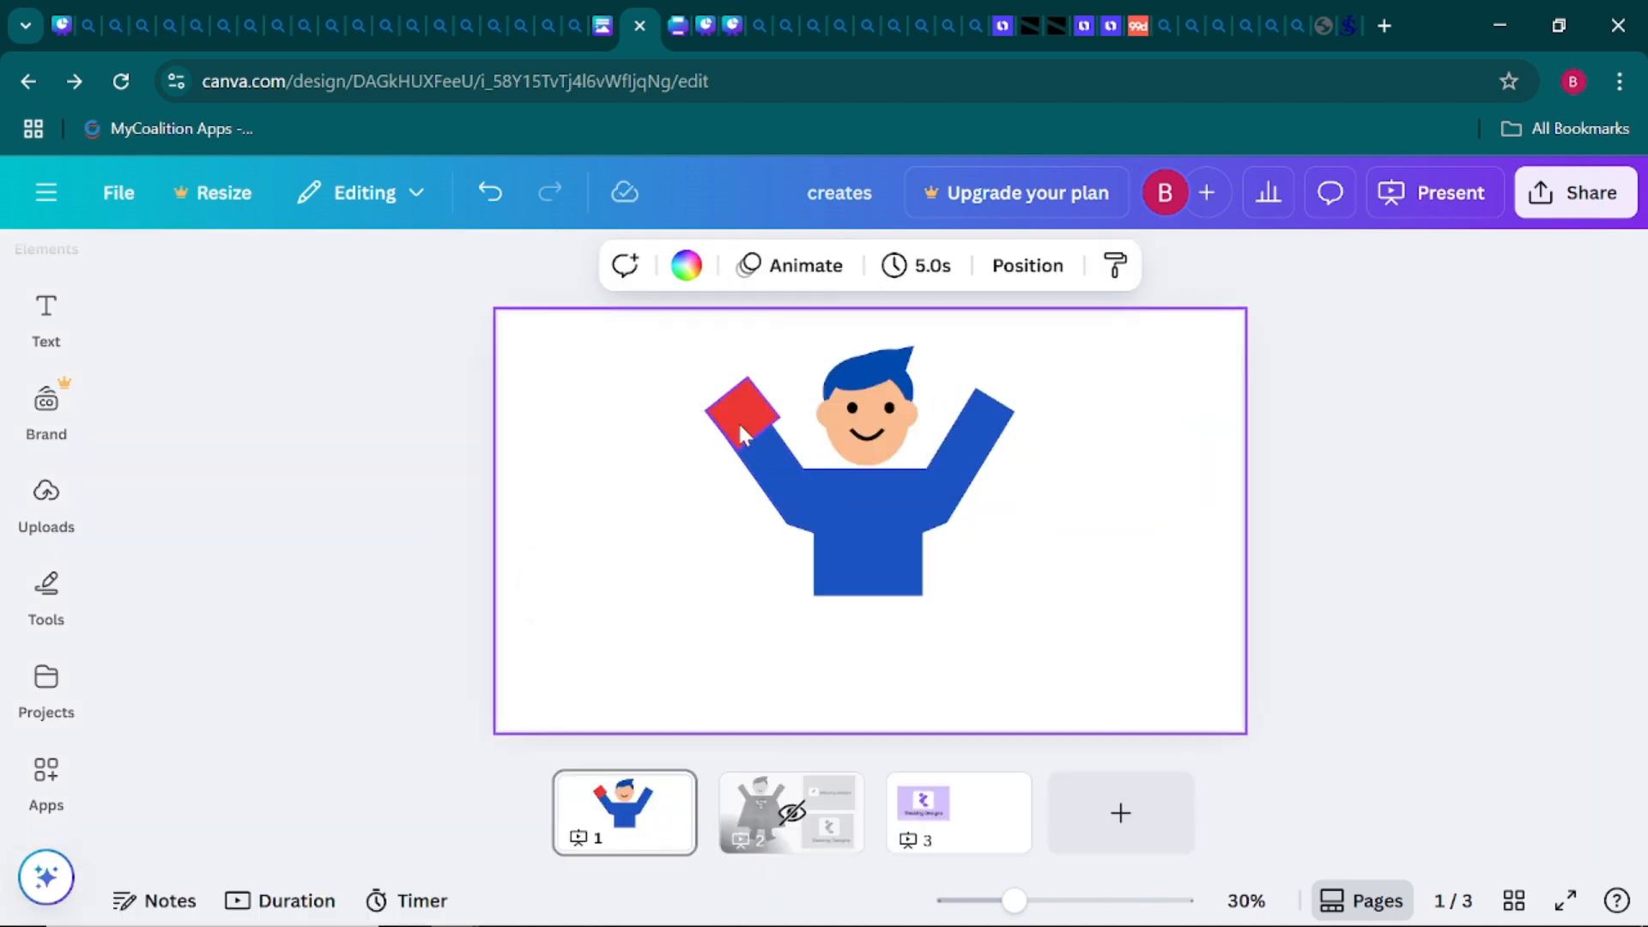
drag(744, 416, 739, 420)
click(559, 506)
Duplicate the red hand square and fit the copy, rotated to the arm's slant, onto the end of the right raised arm
click(753, 405)
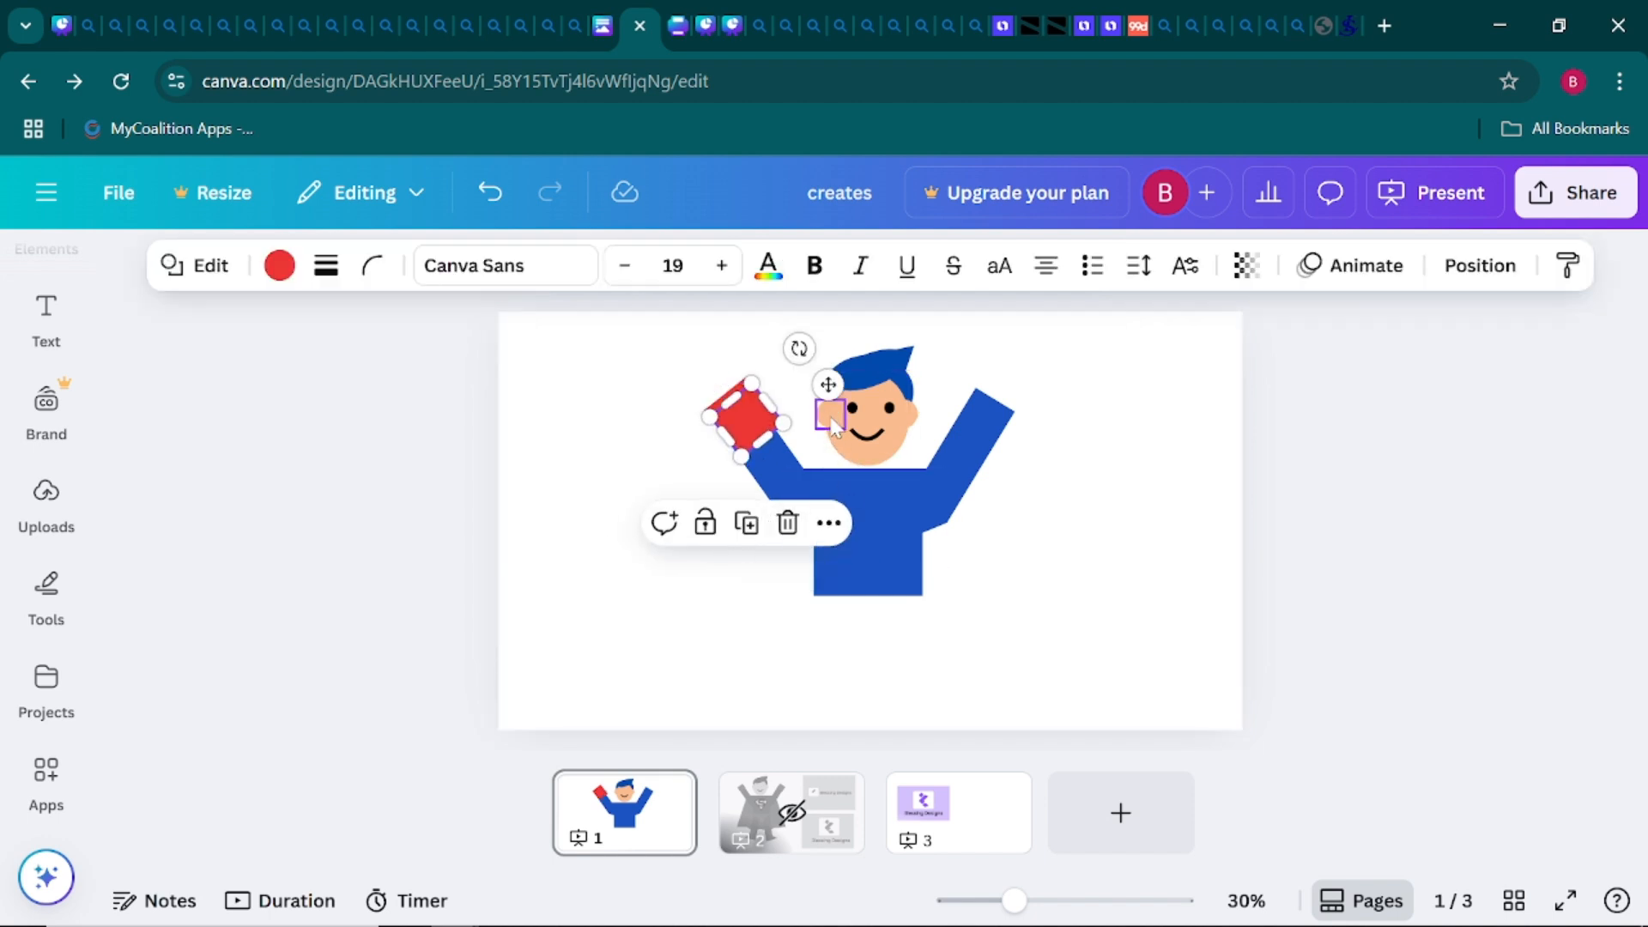
drag(828, 382, 1100, 439)
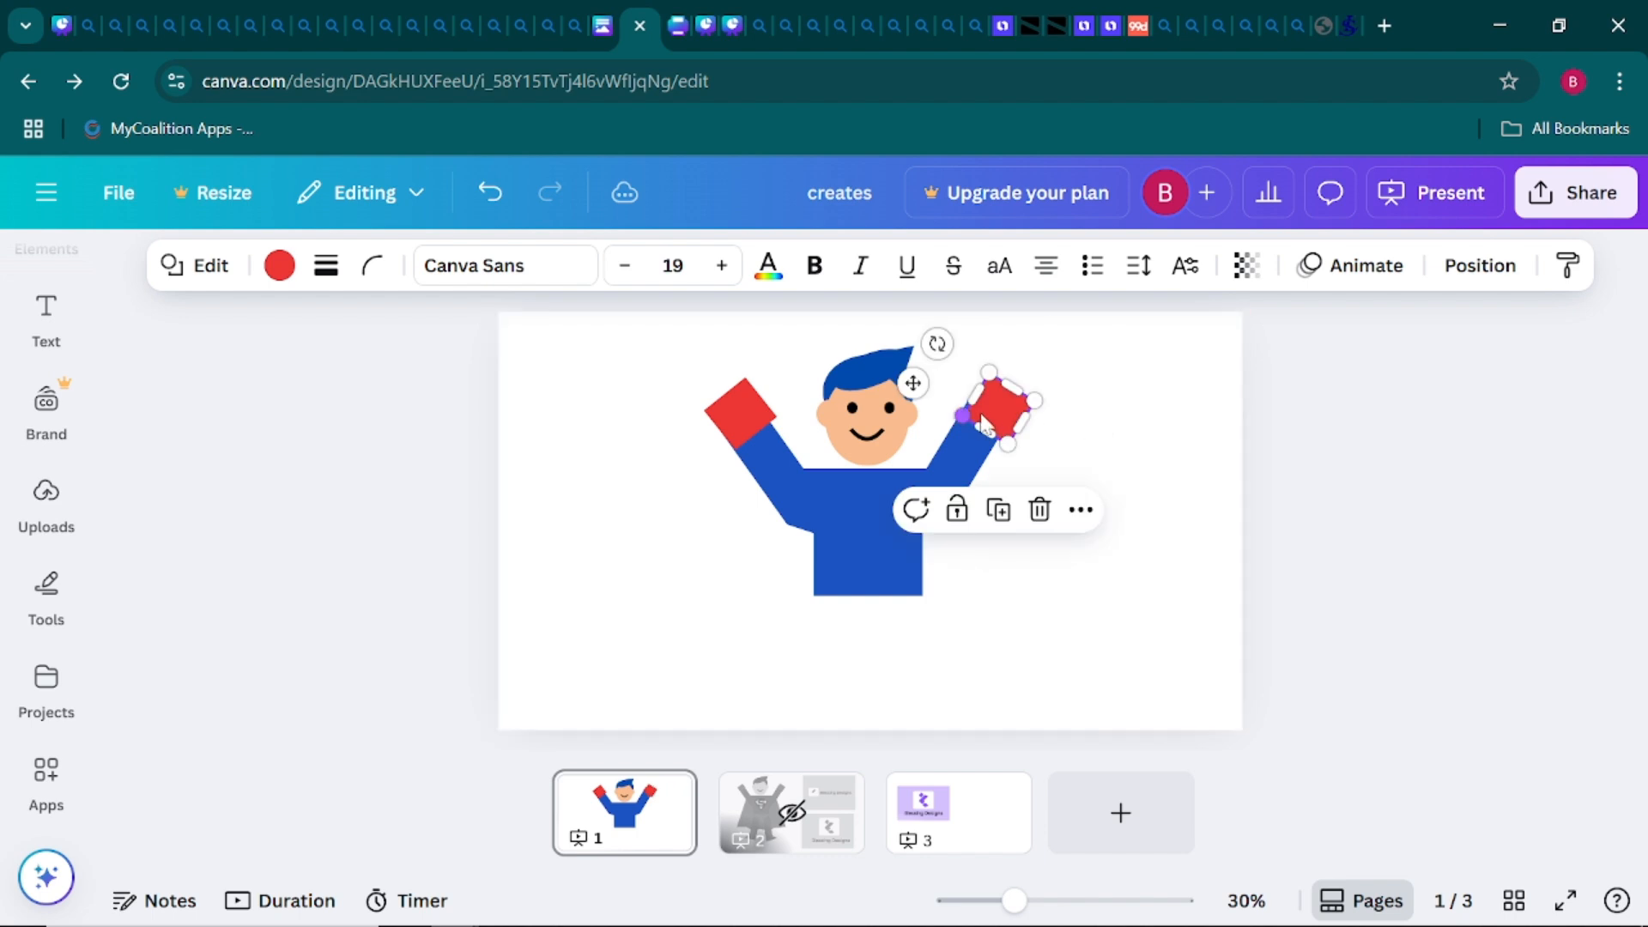
drag(1000, 408, 991, 405)
click(1114, 445)
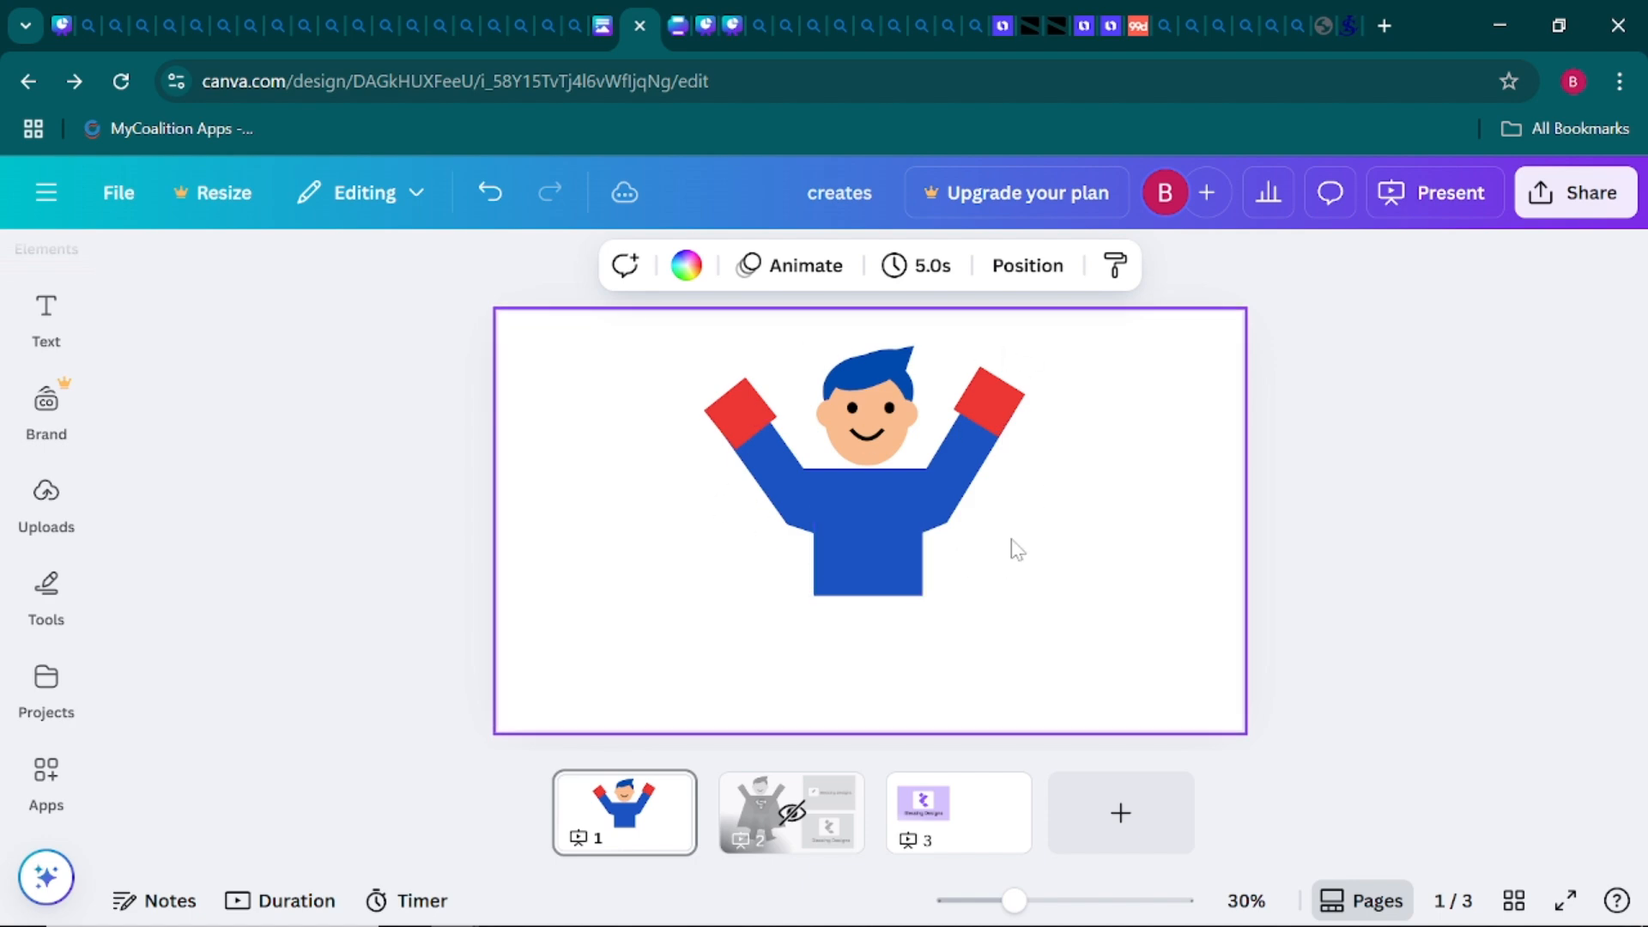
click(1003, 399)
drag(1002, 399, 994, 405)
click(1122, 453)
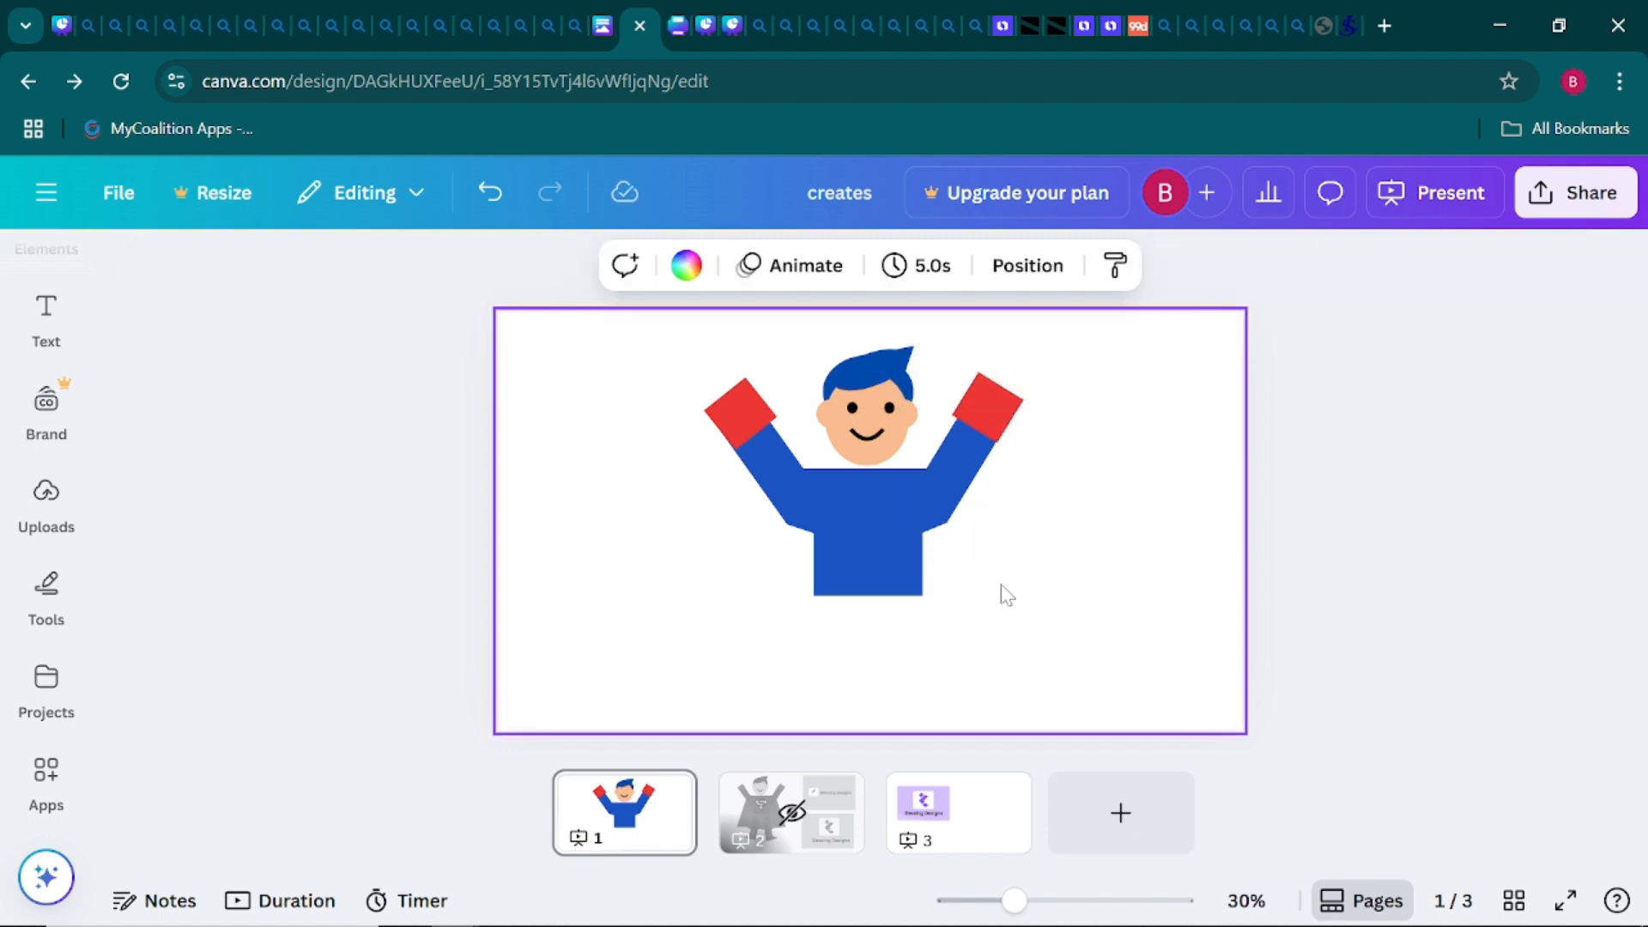
Add a downward-pointing triangle directly below the torso and flatten it to about half its height
mouse_move(61, 598)
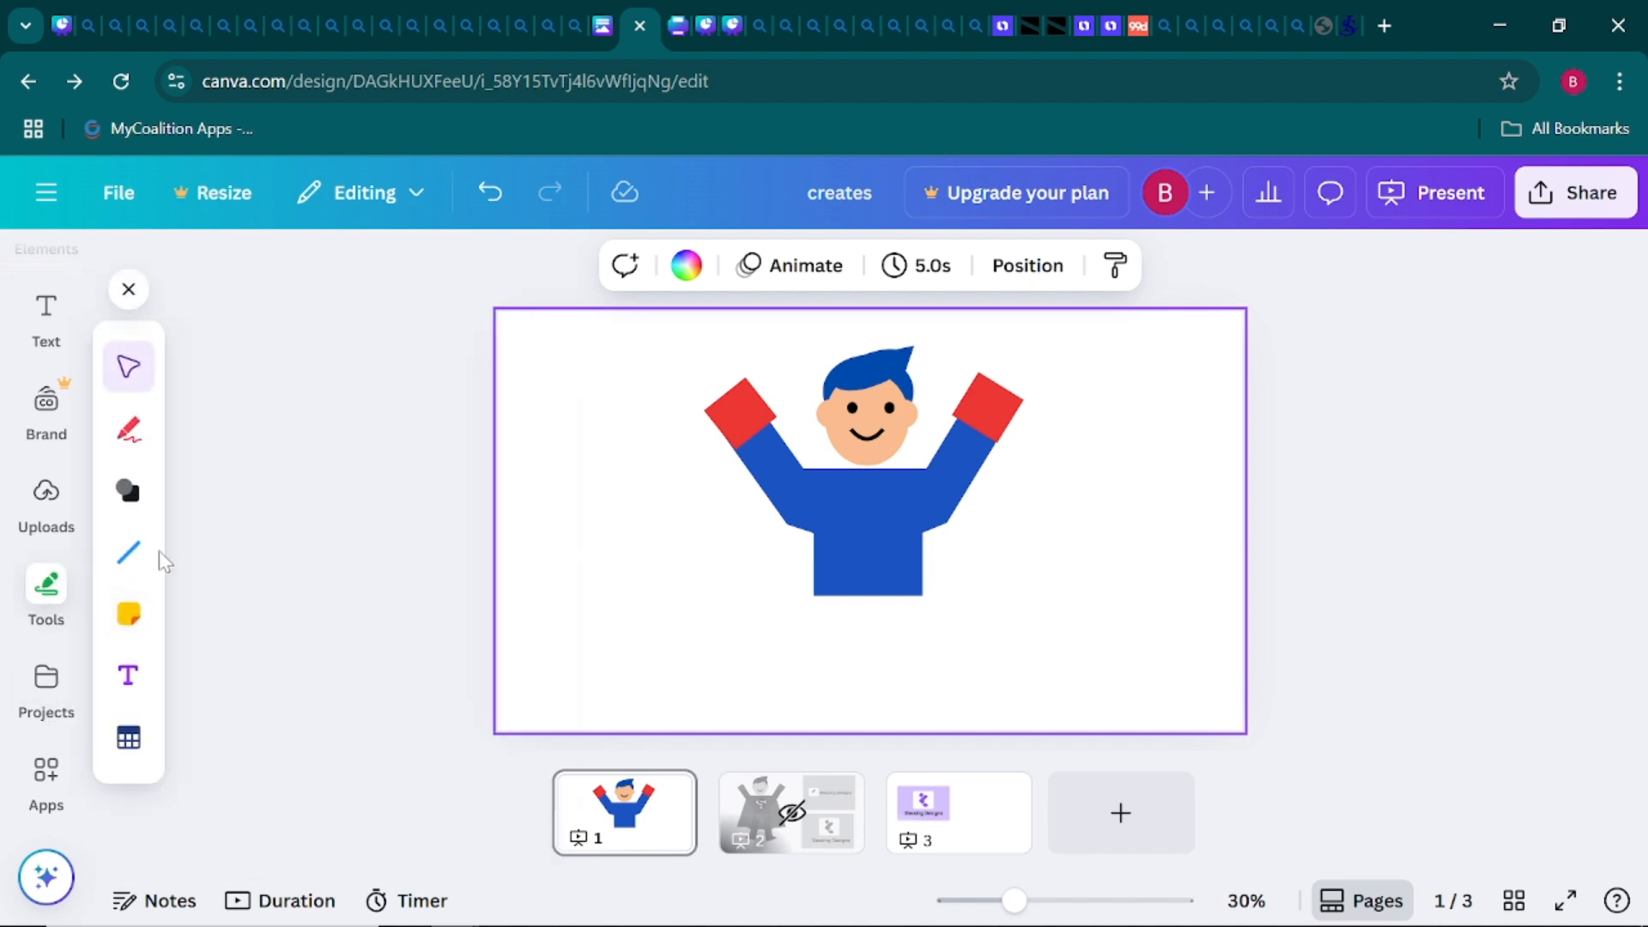
click(127, 489)
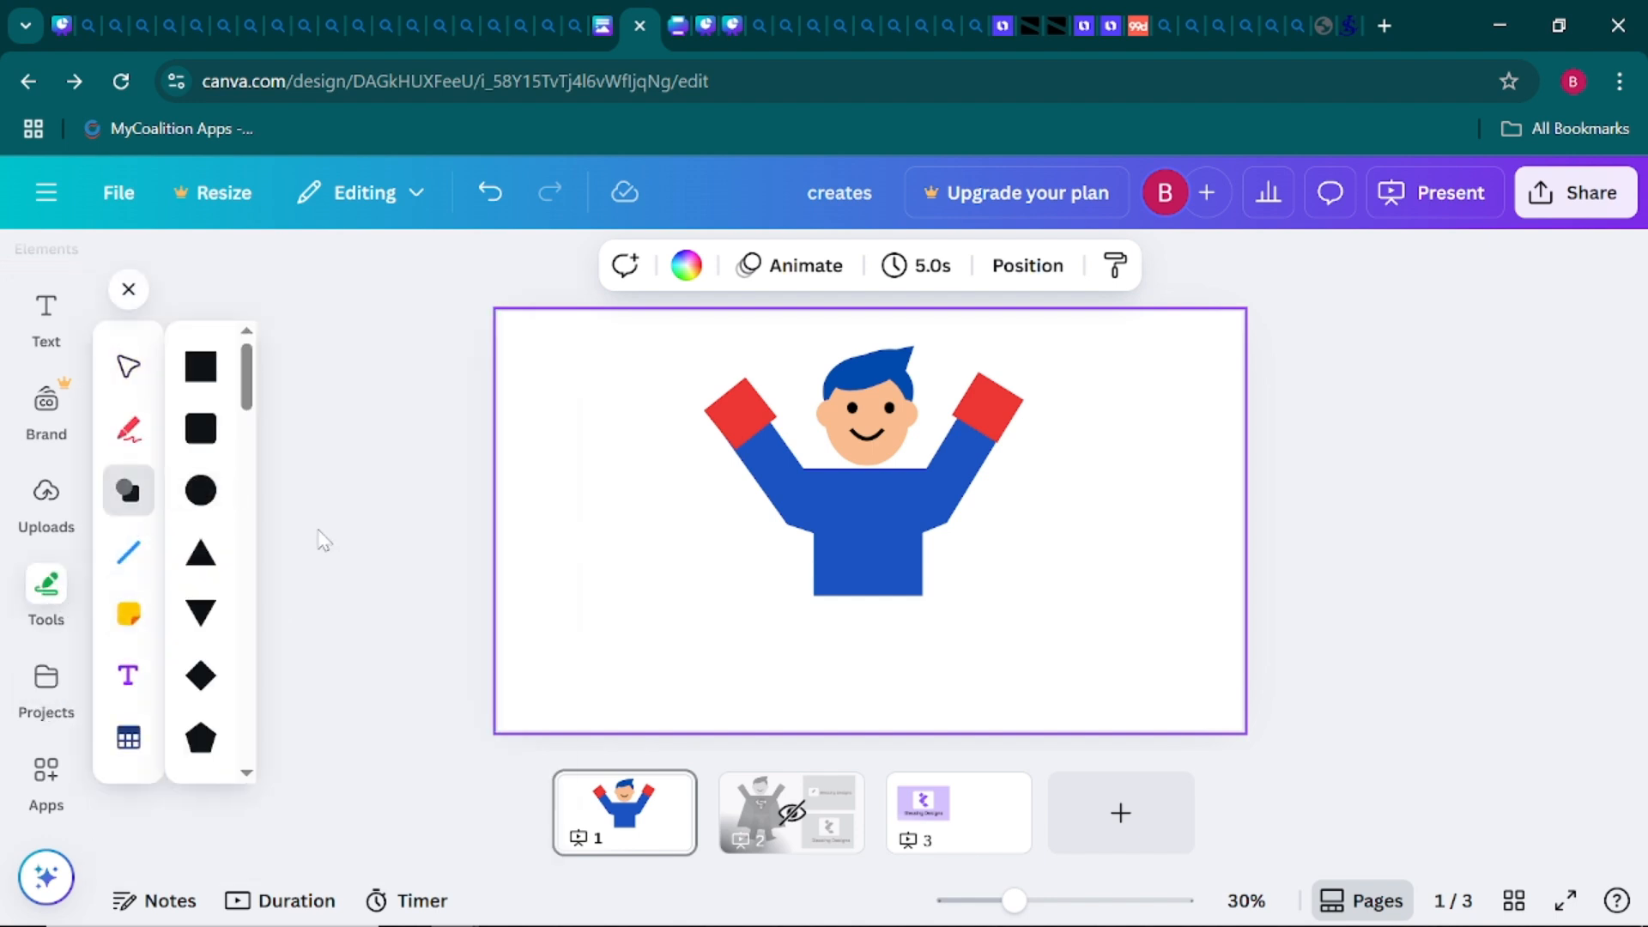
click(199, 616)
drag(872, 523, 872, 607)
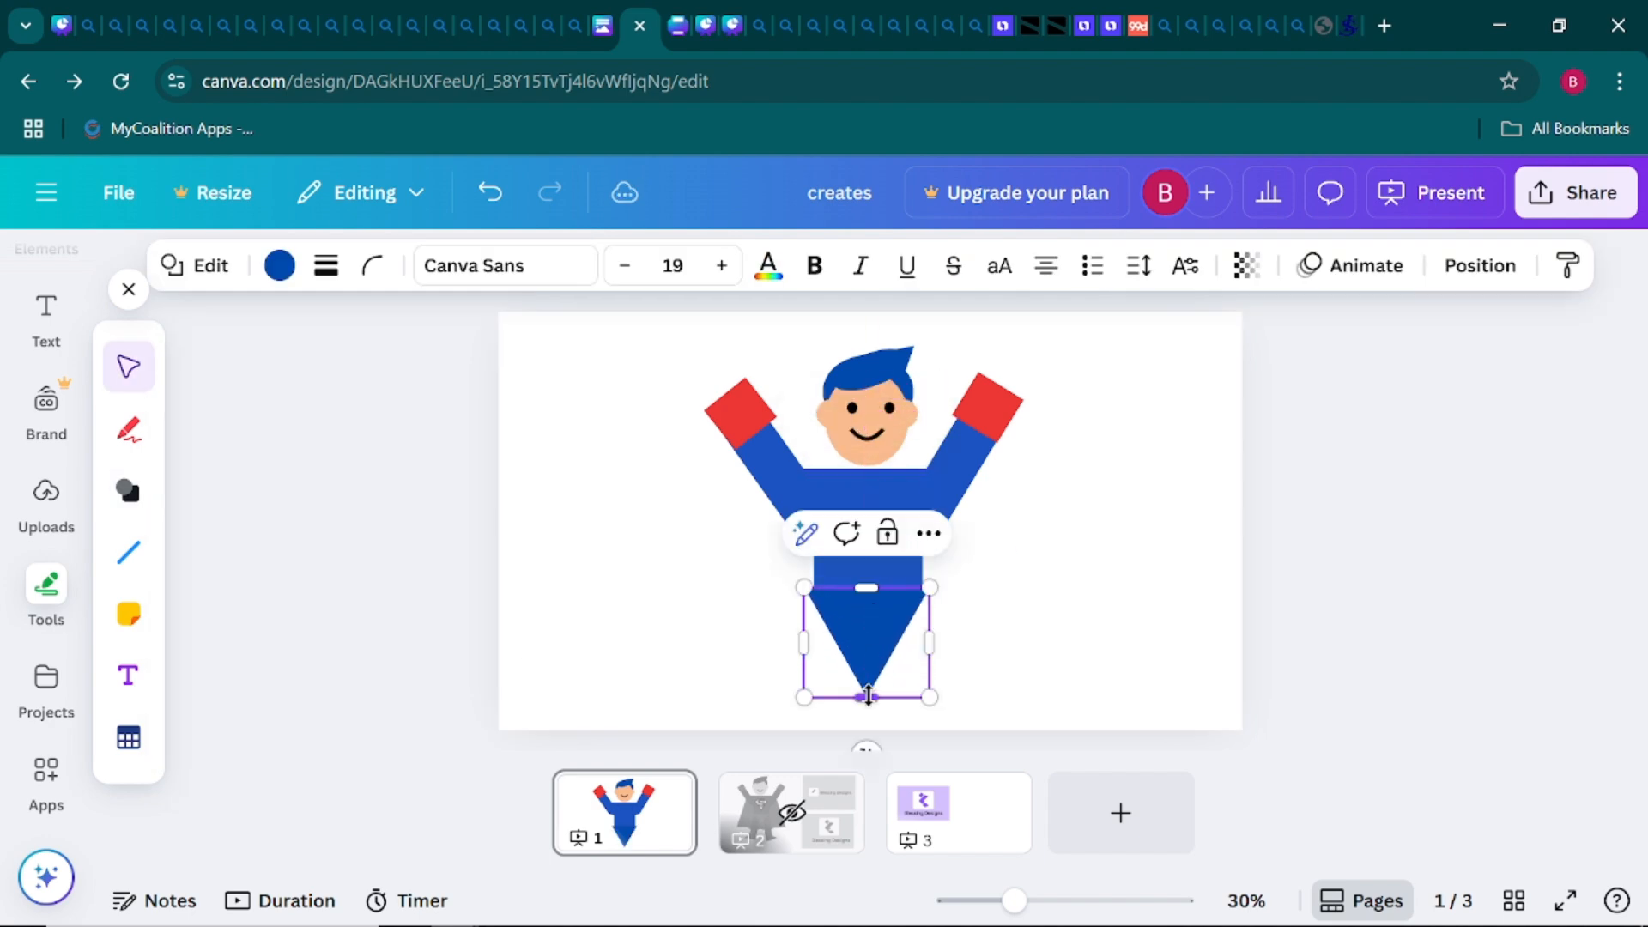
drag(866, 697, 865, 640)
click(669, 617)
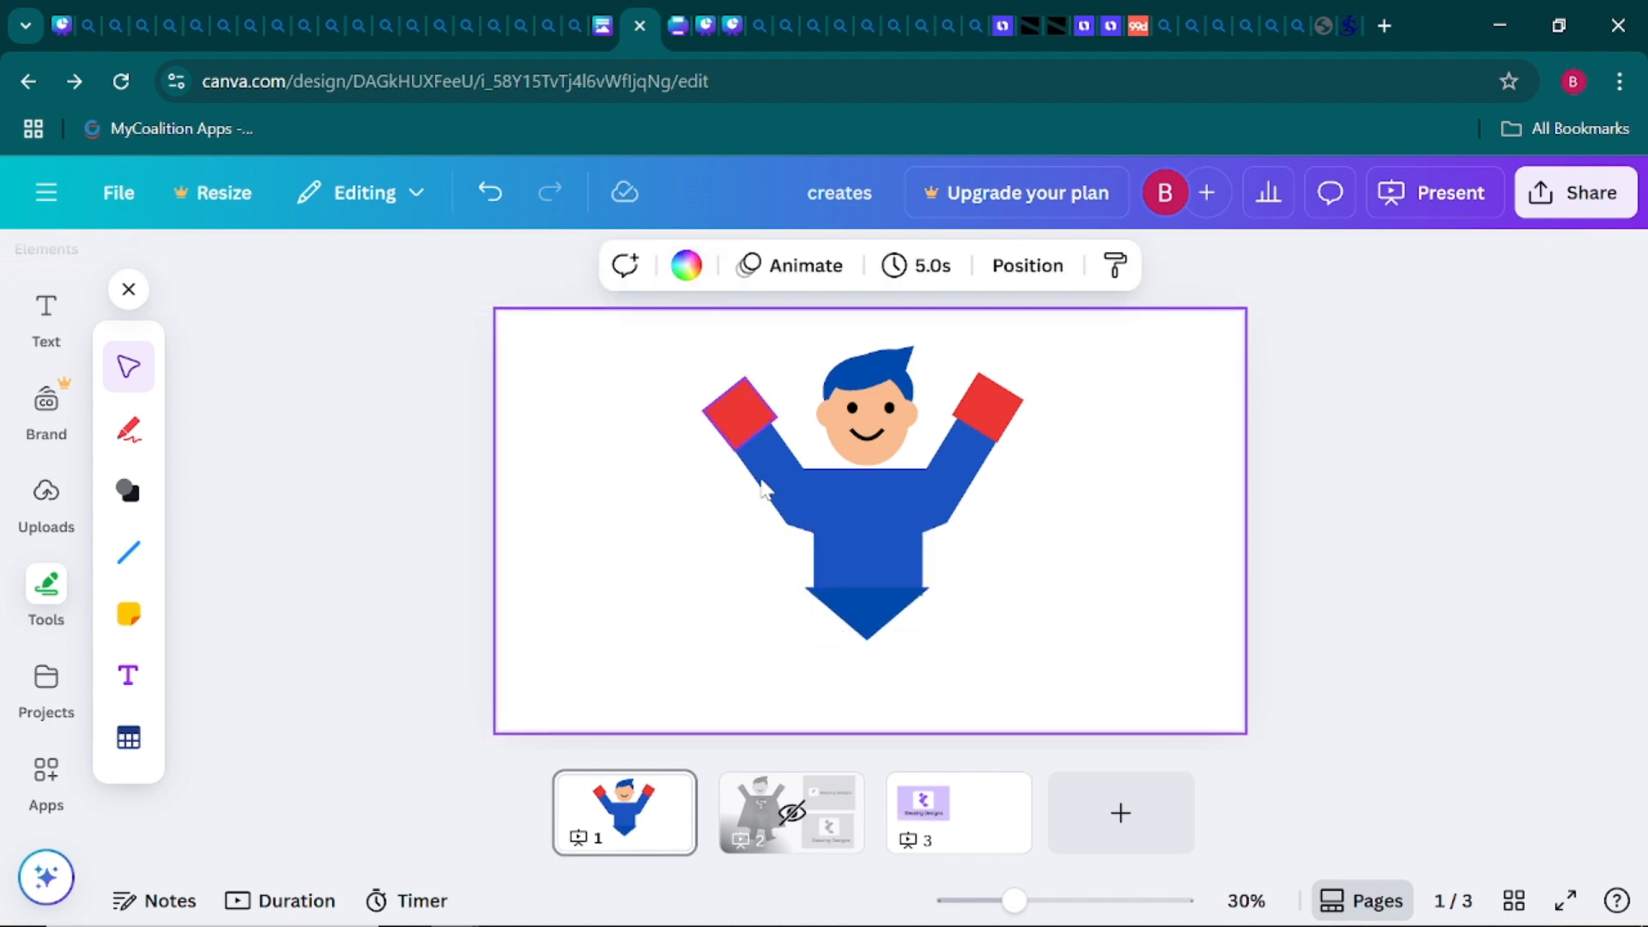
Fill the triangle with the same red as the hands and nudge it slightly to sit against the torso's bottom edge
click(859, 598)
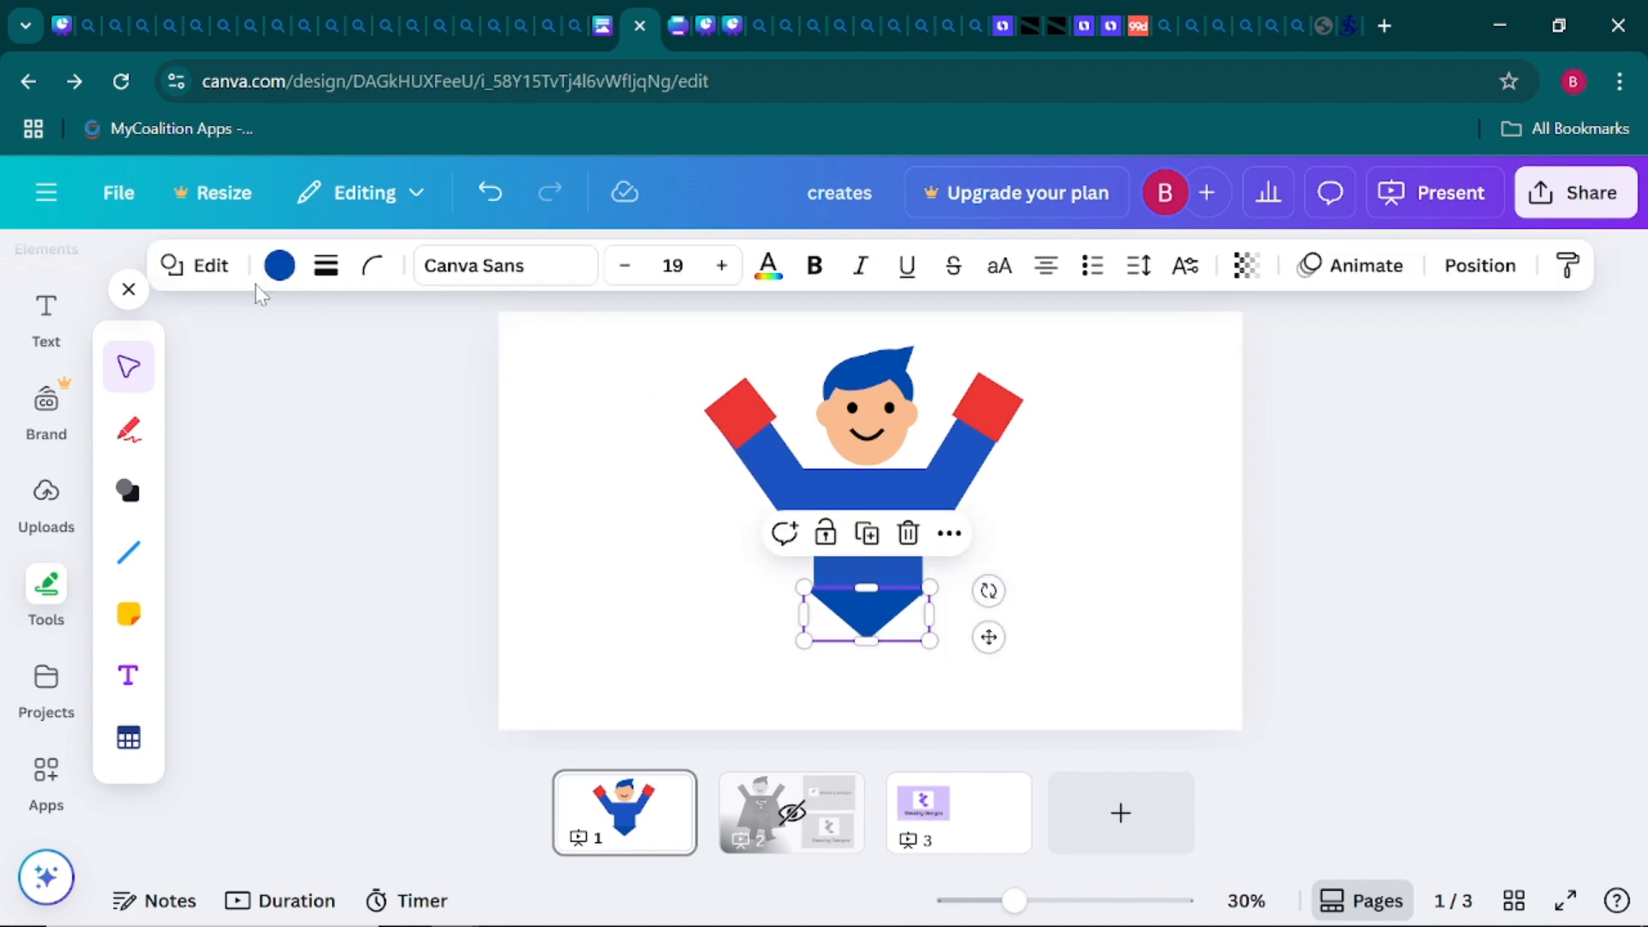
click(280, 266)
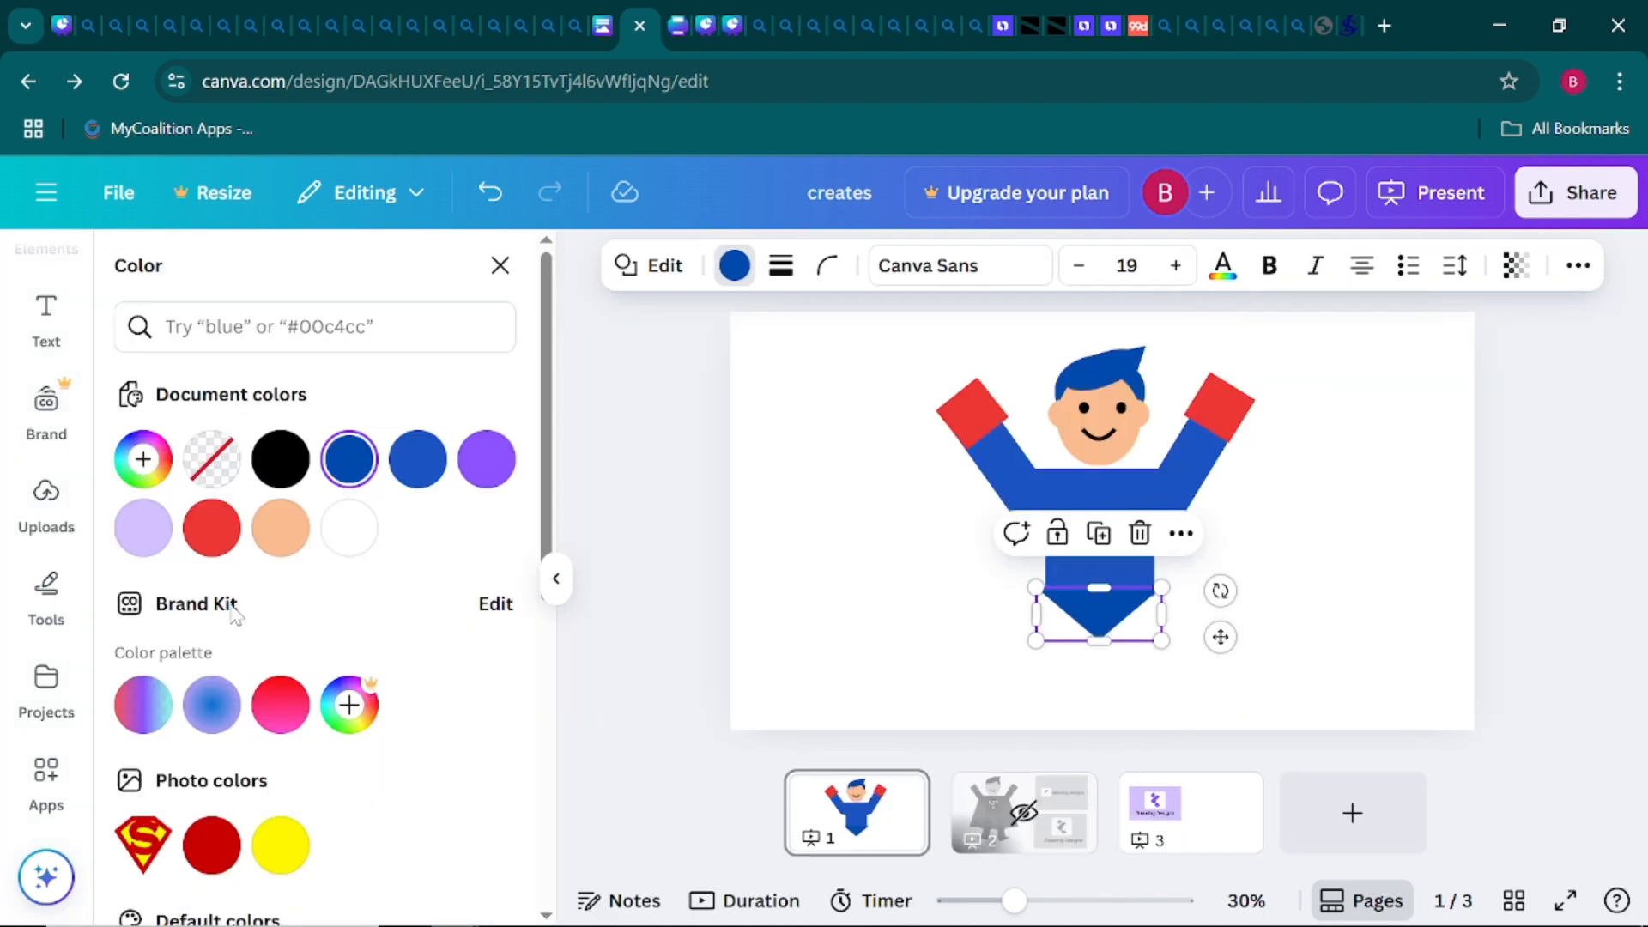
click(212, 528)
click(791, 573)
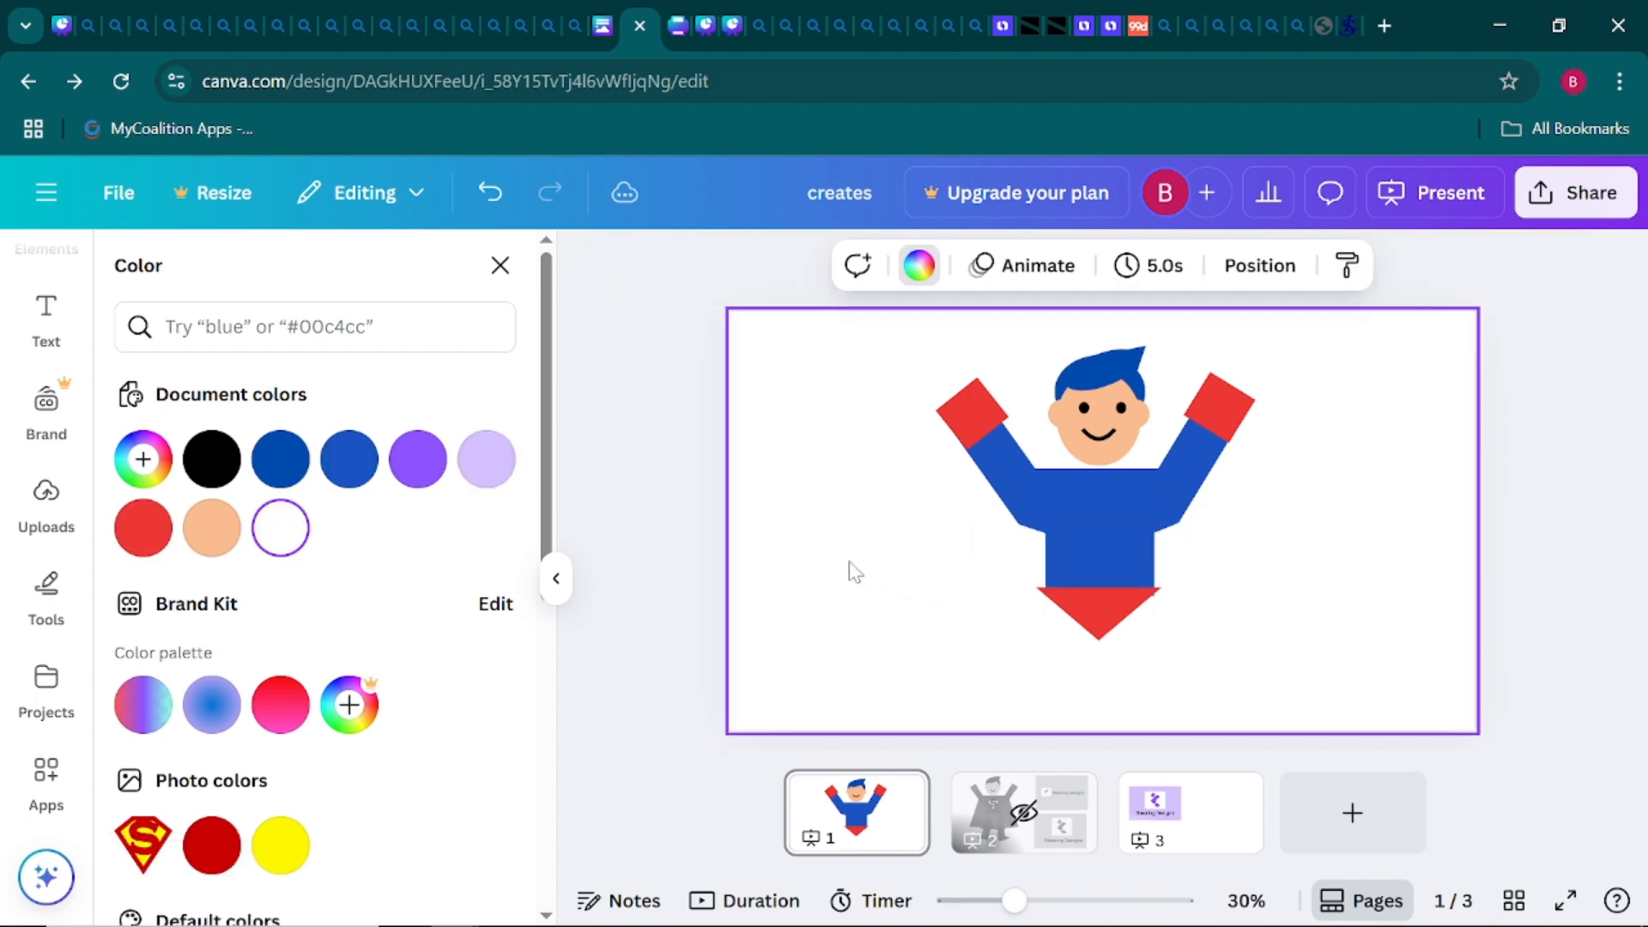
click(556, 578)
drag(875, 618, 880, 612)
click(1088, 625)
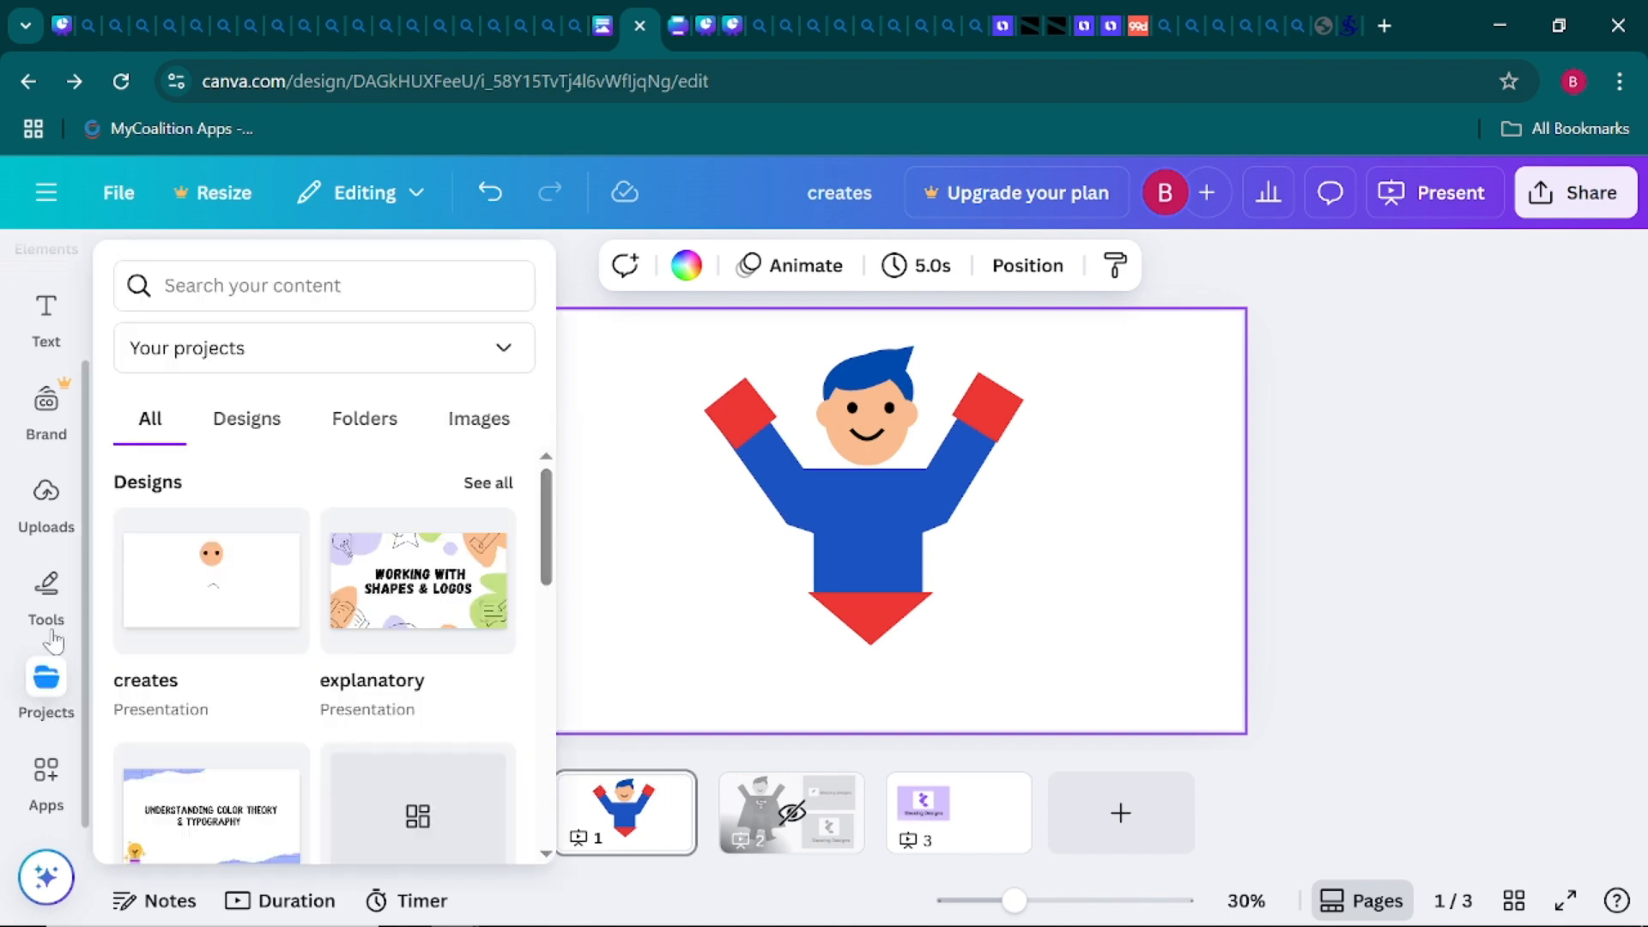
Add another right-pointing arrow-ended block shape to the page
mouse_move(48, 616)
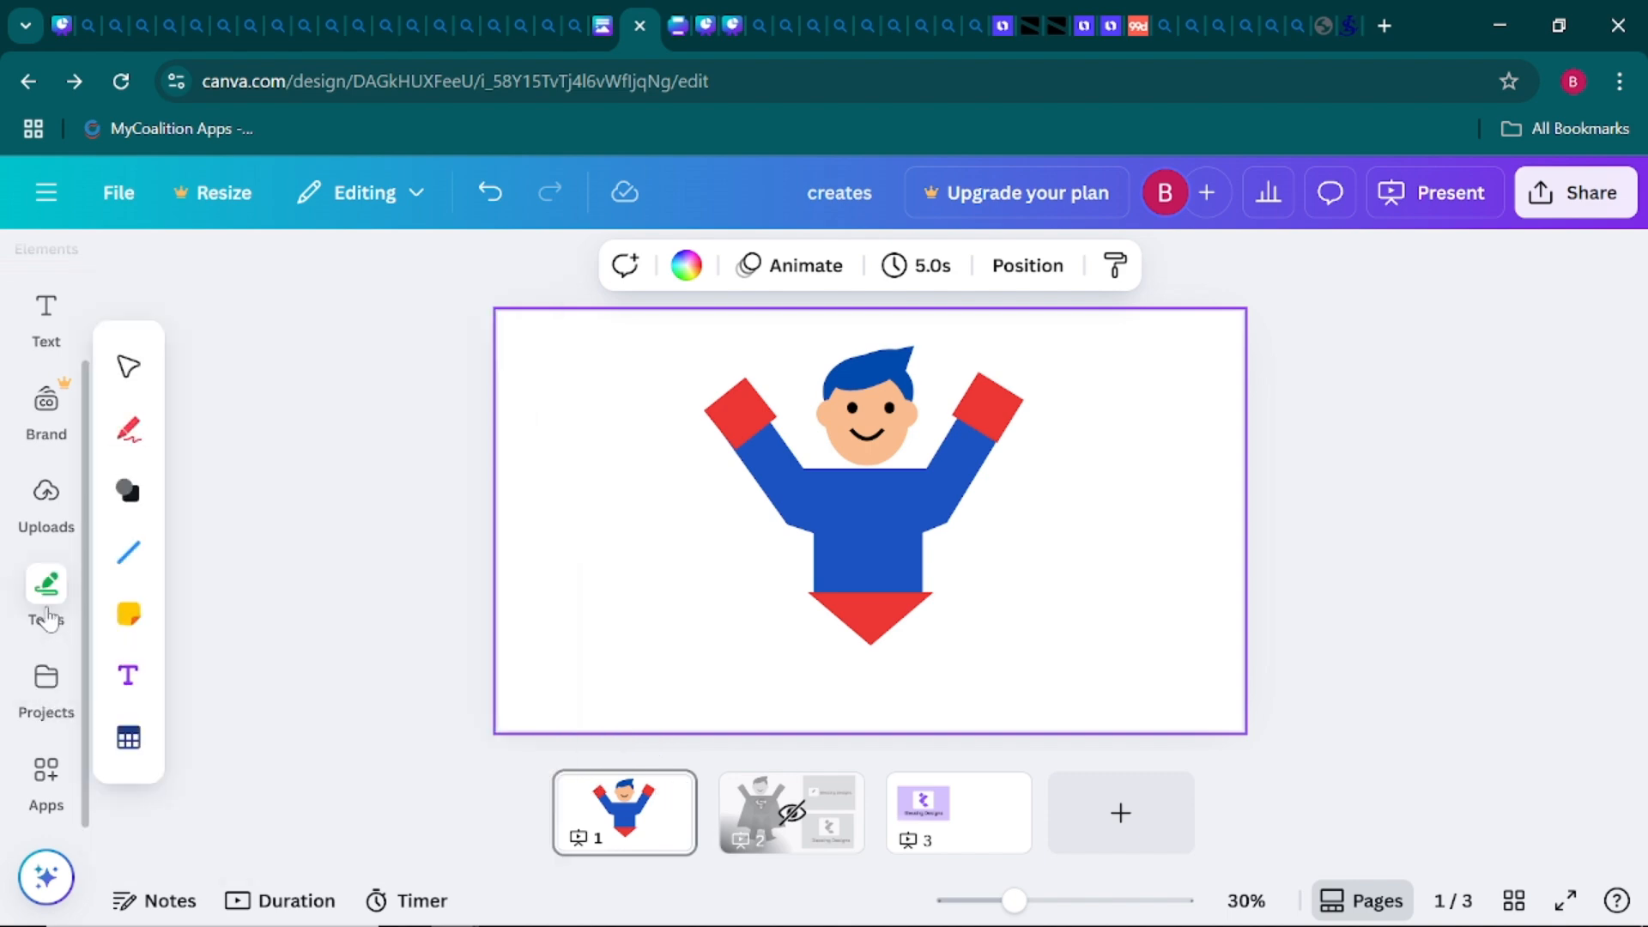
click(128, 490)
scroll(199, 549, down, 8)
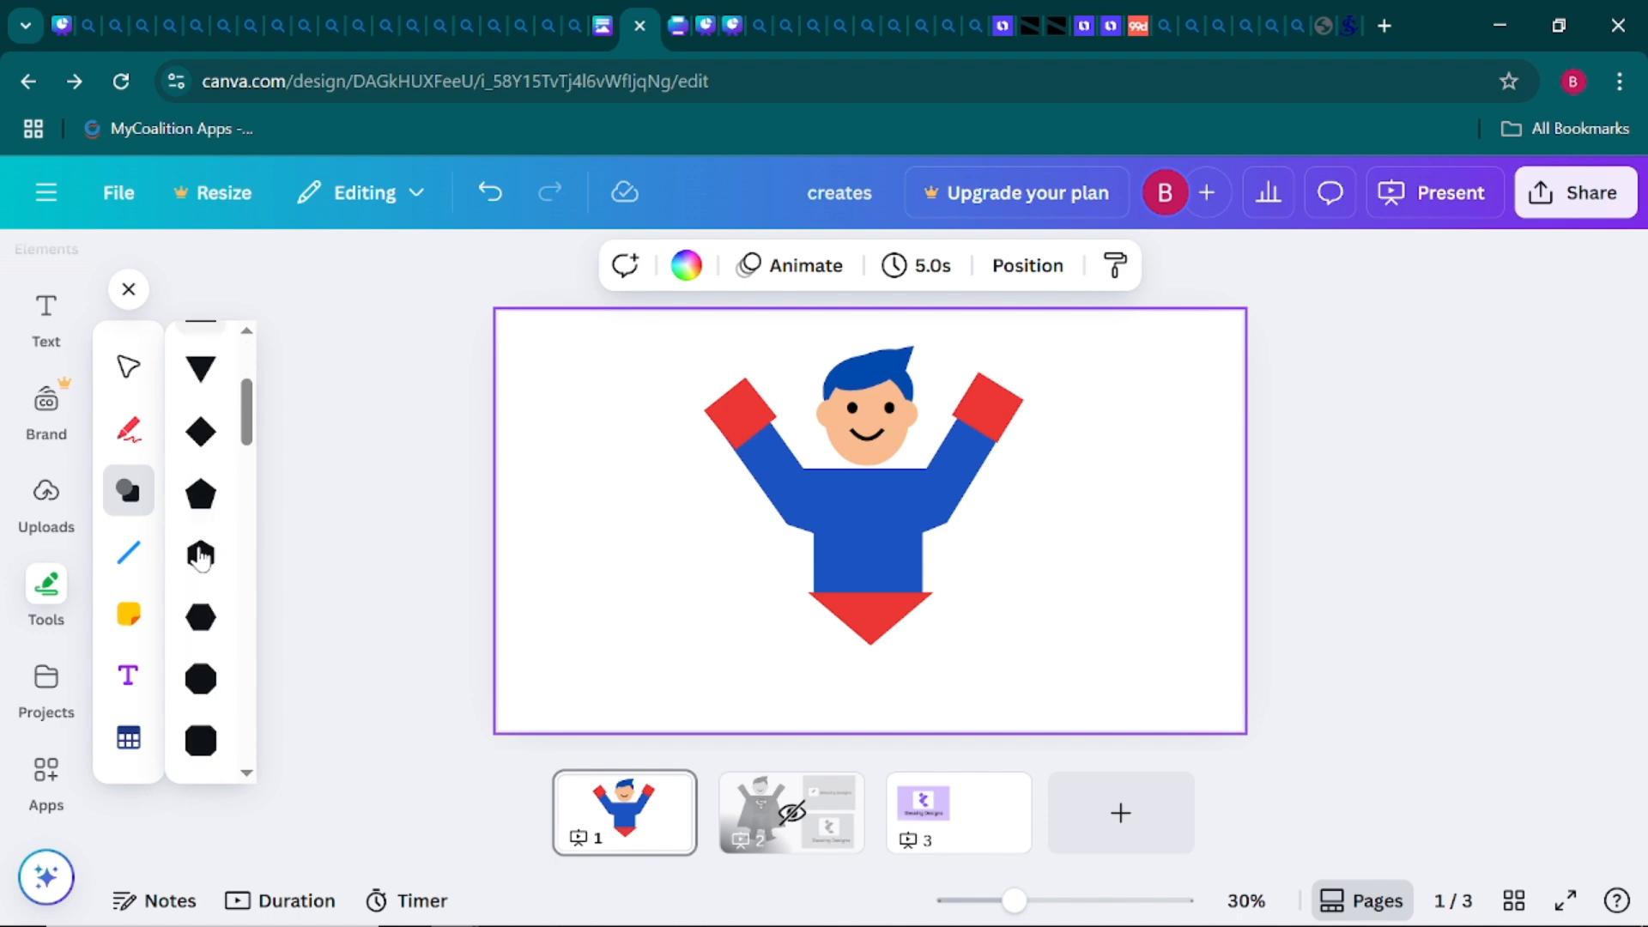
scroll(199, 556, down, 8)
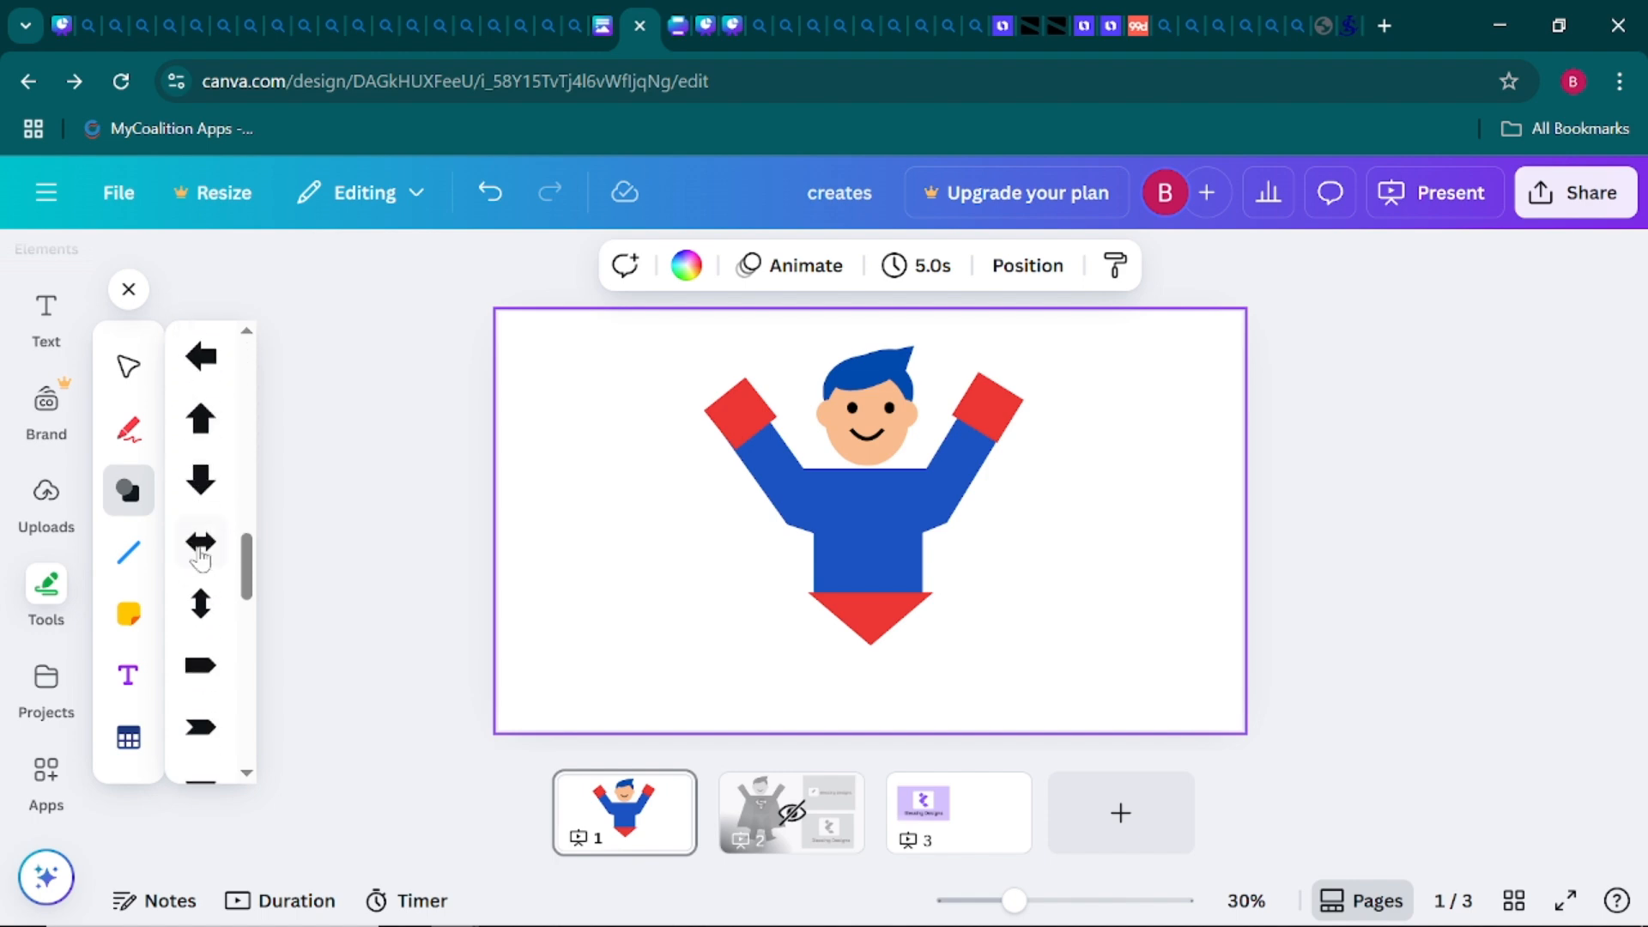
scroll(200, 558, down, 5)
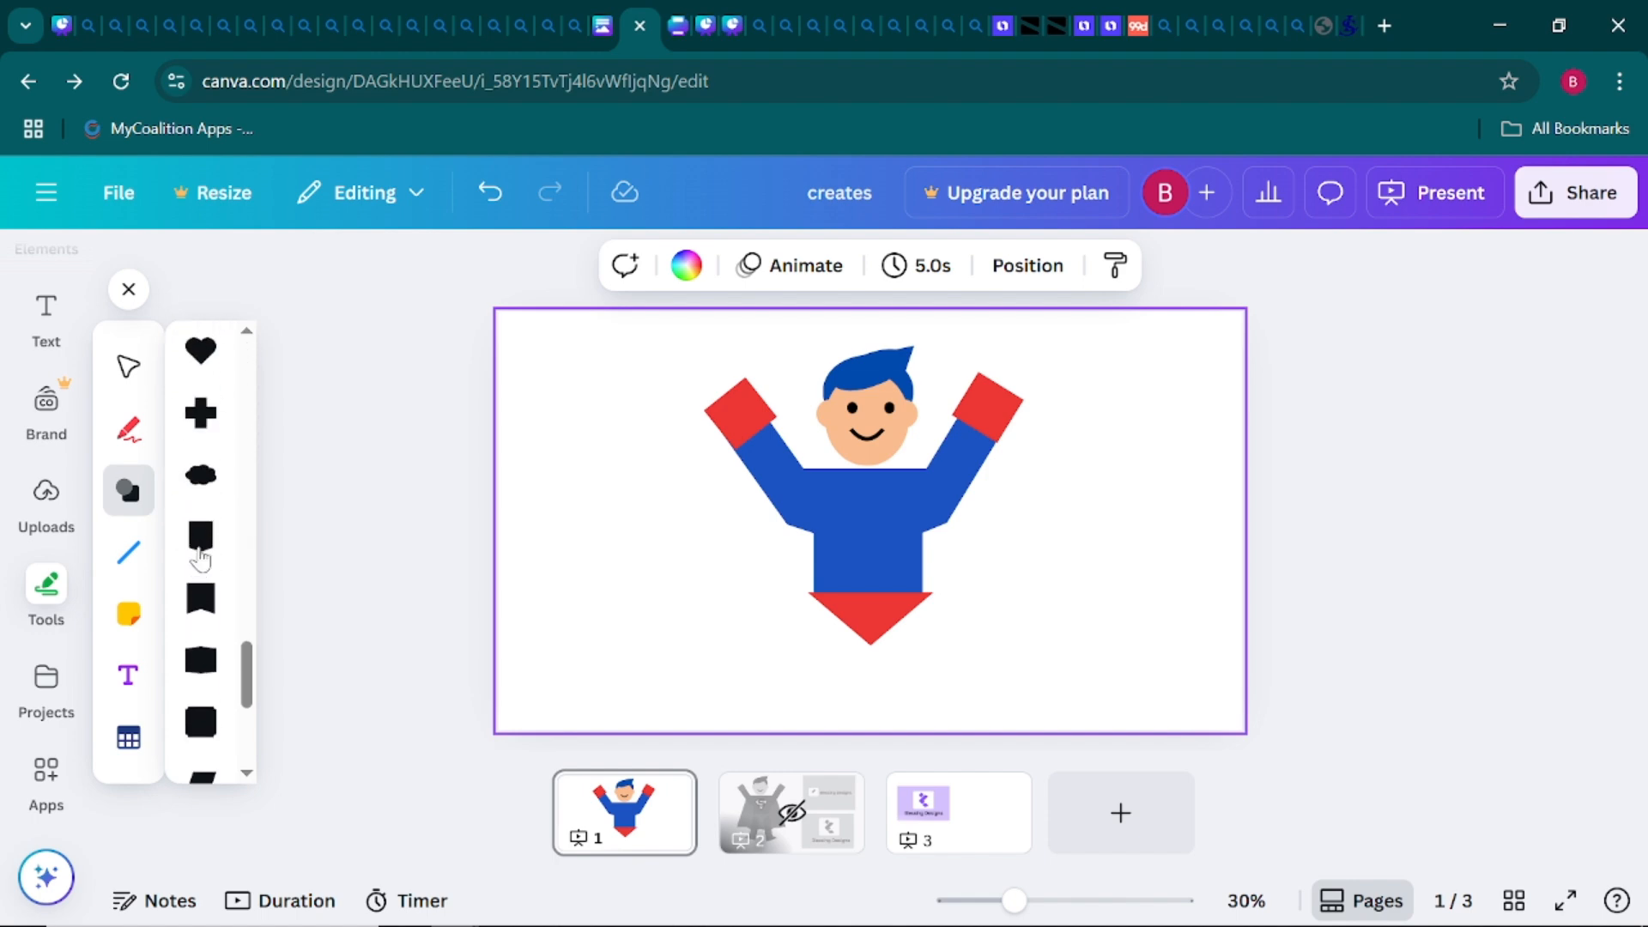
scroll(200, 557, up, 5)
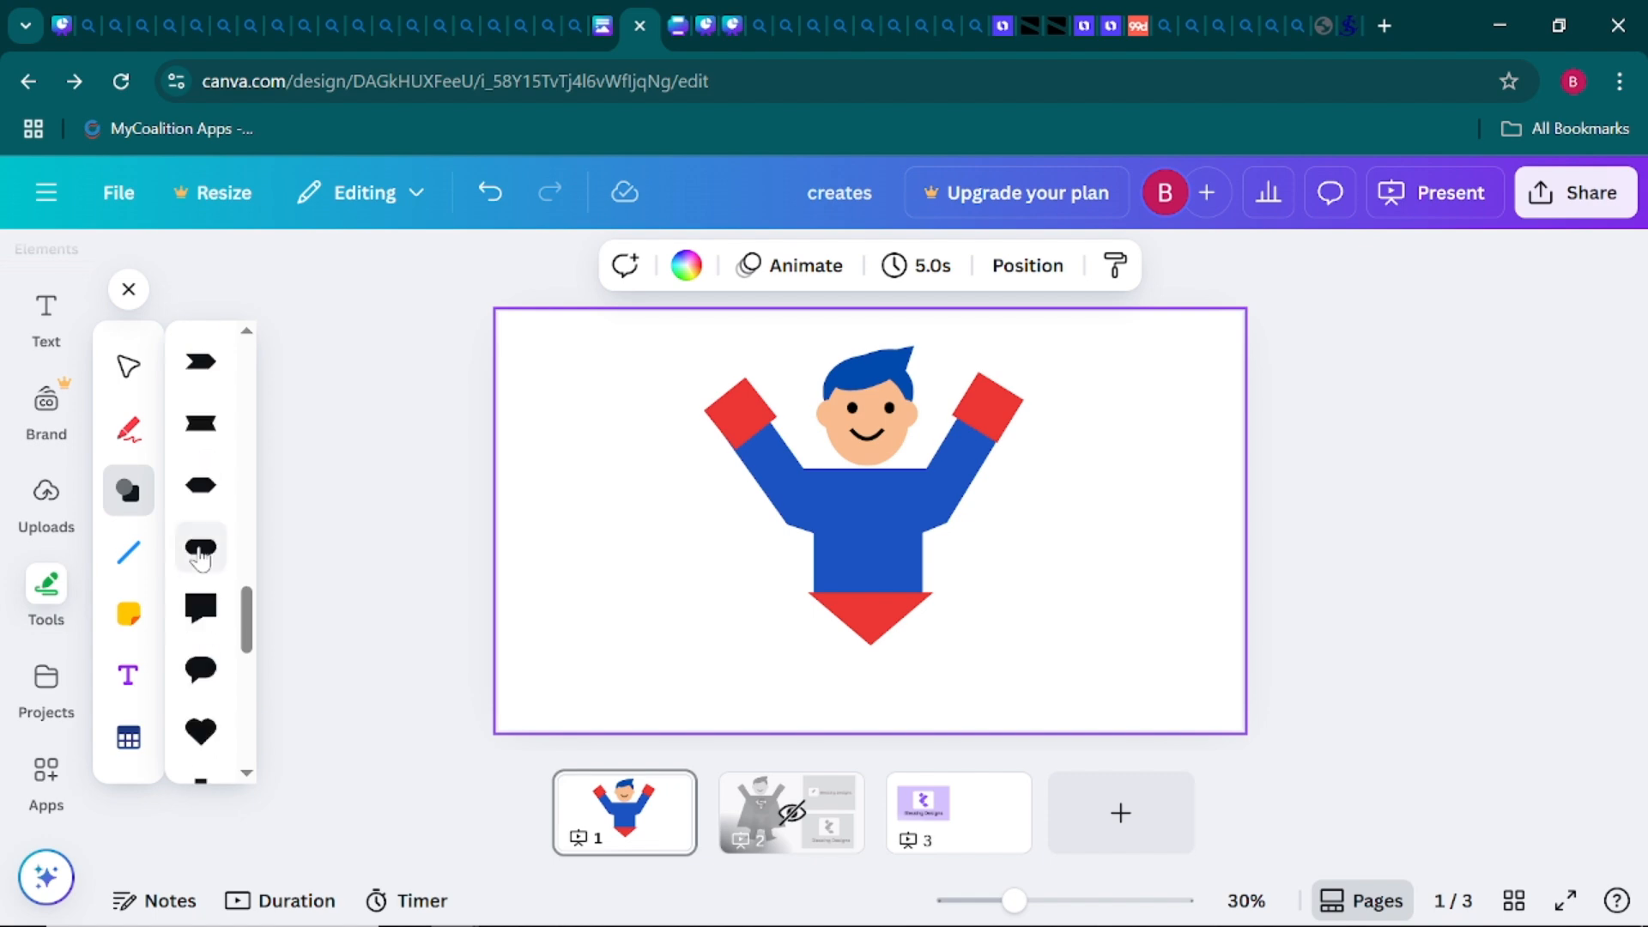
scroll(201, 559, up, 3)
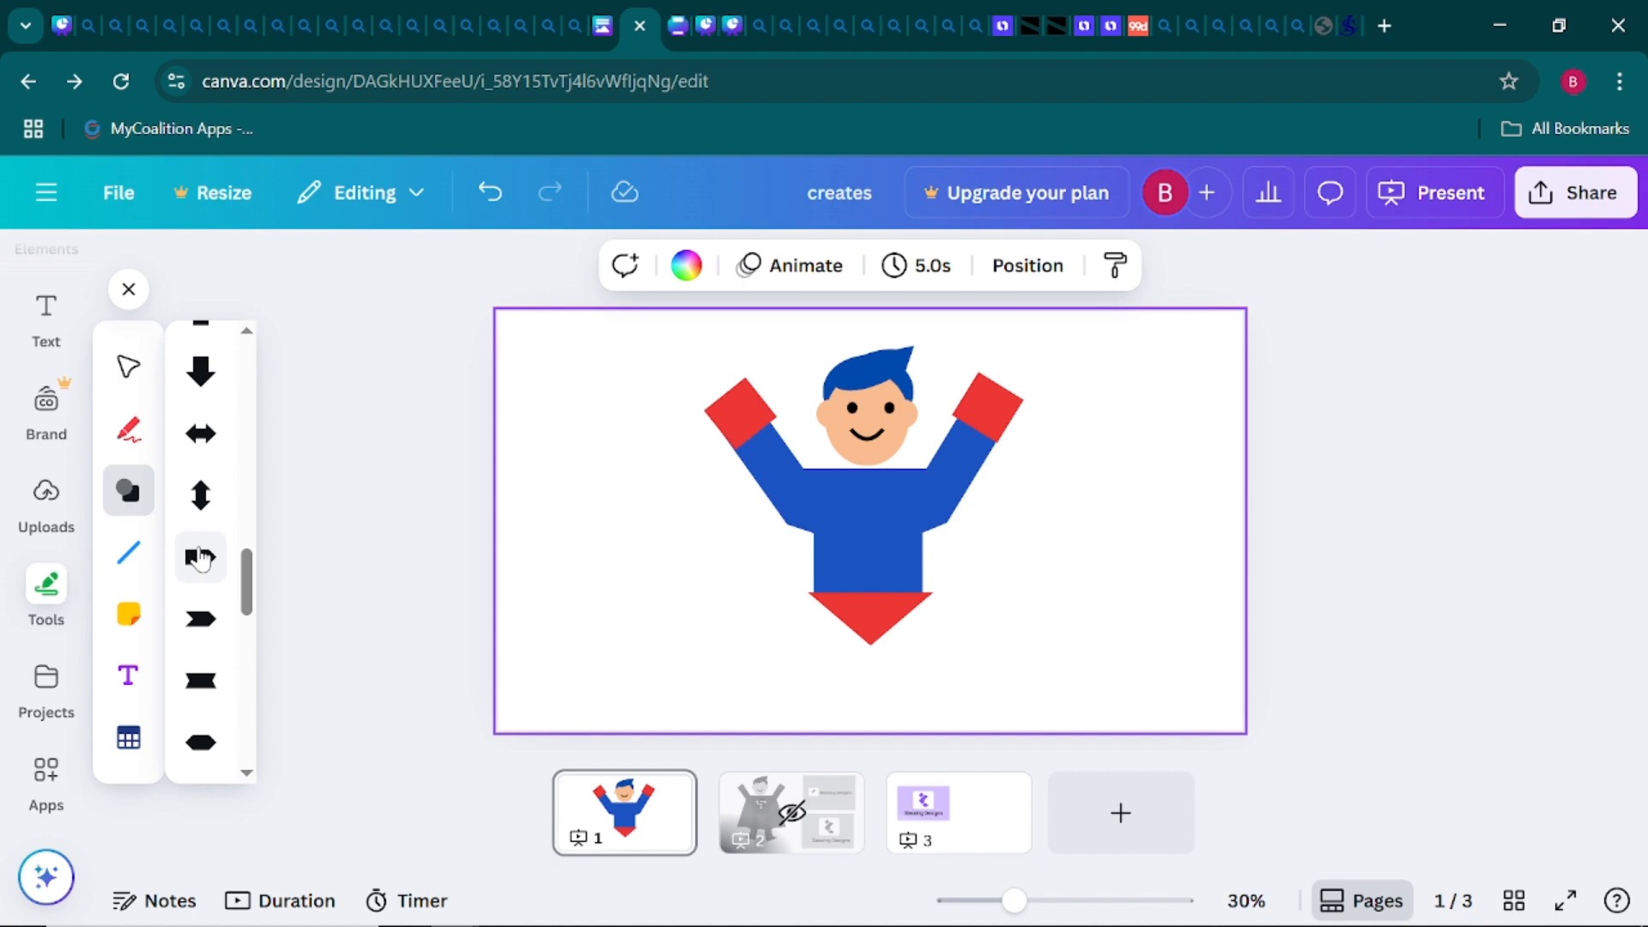
scroll(200, 558, up, 3)
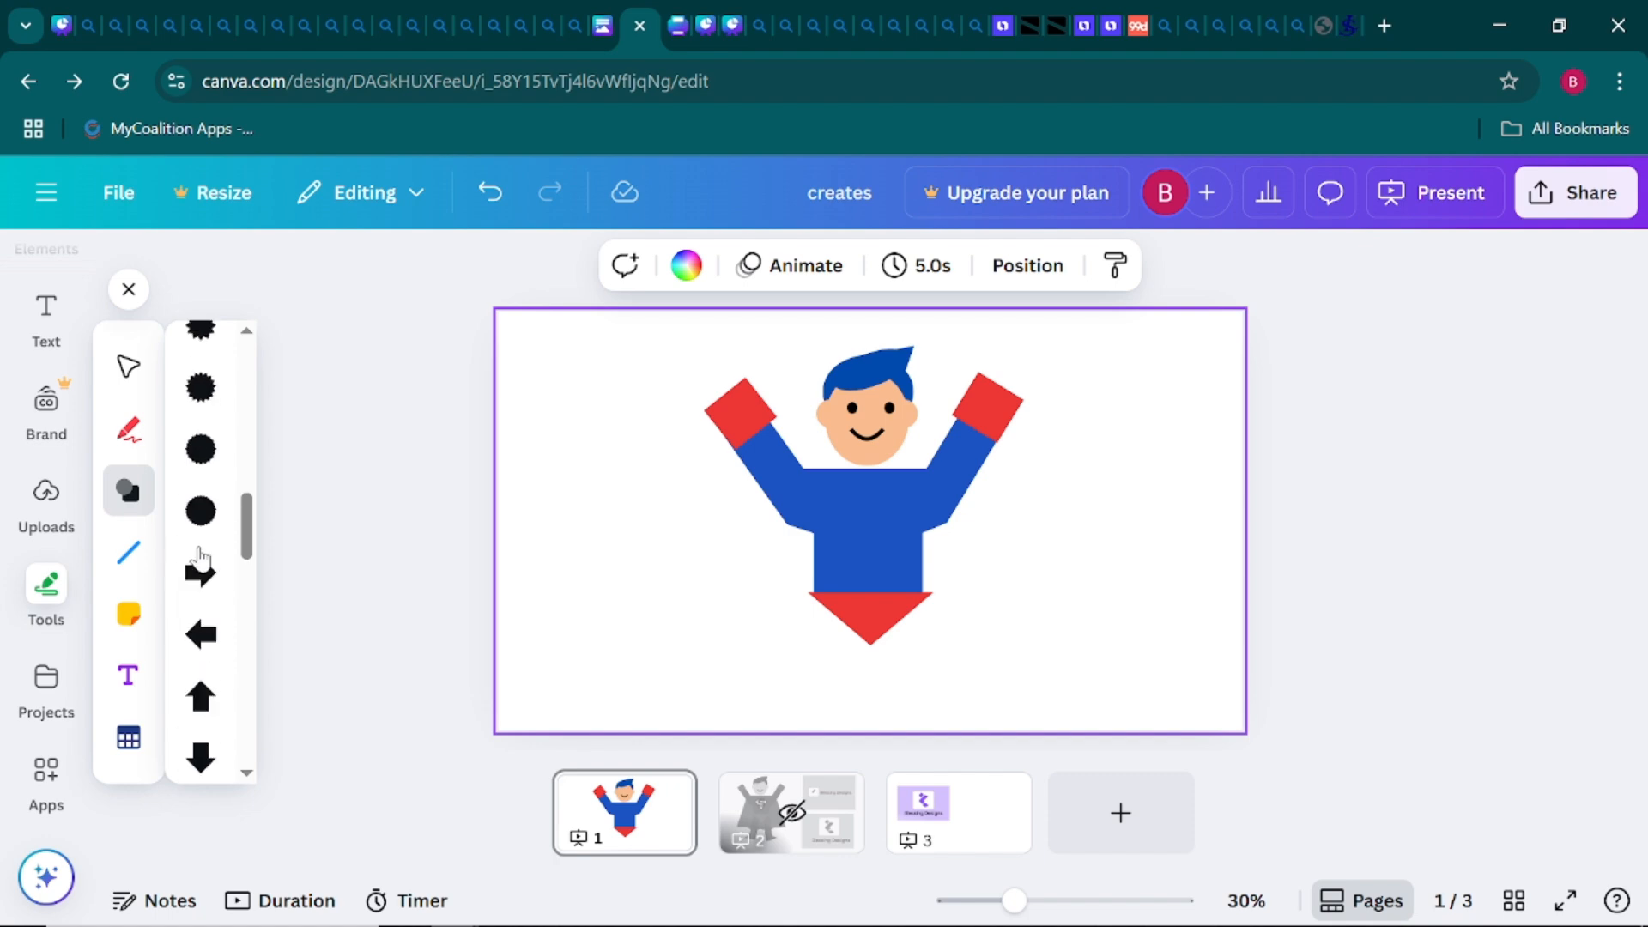
scroll(200, 558, up, 5)
scroll(199, 549, down, 8)
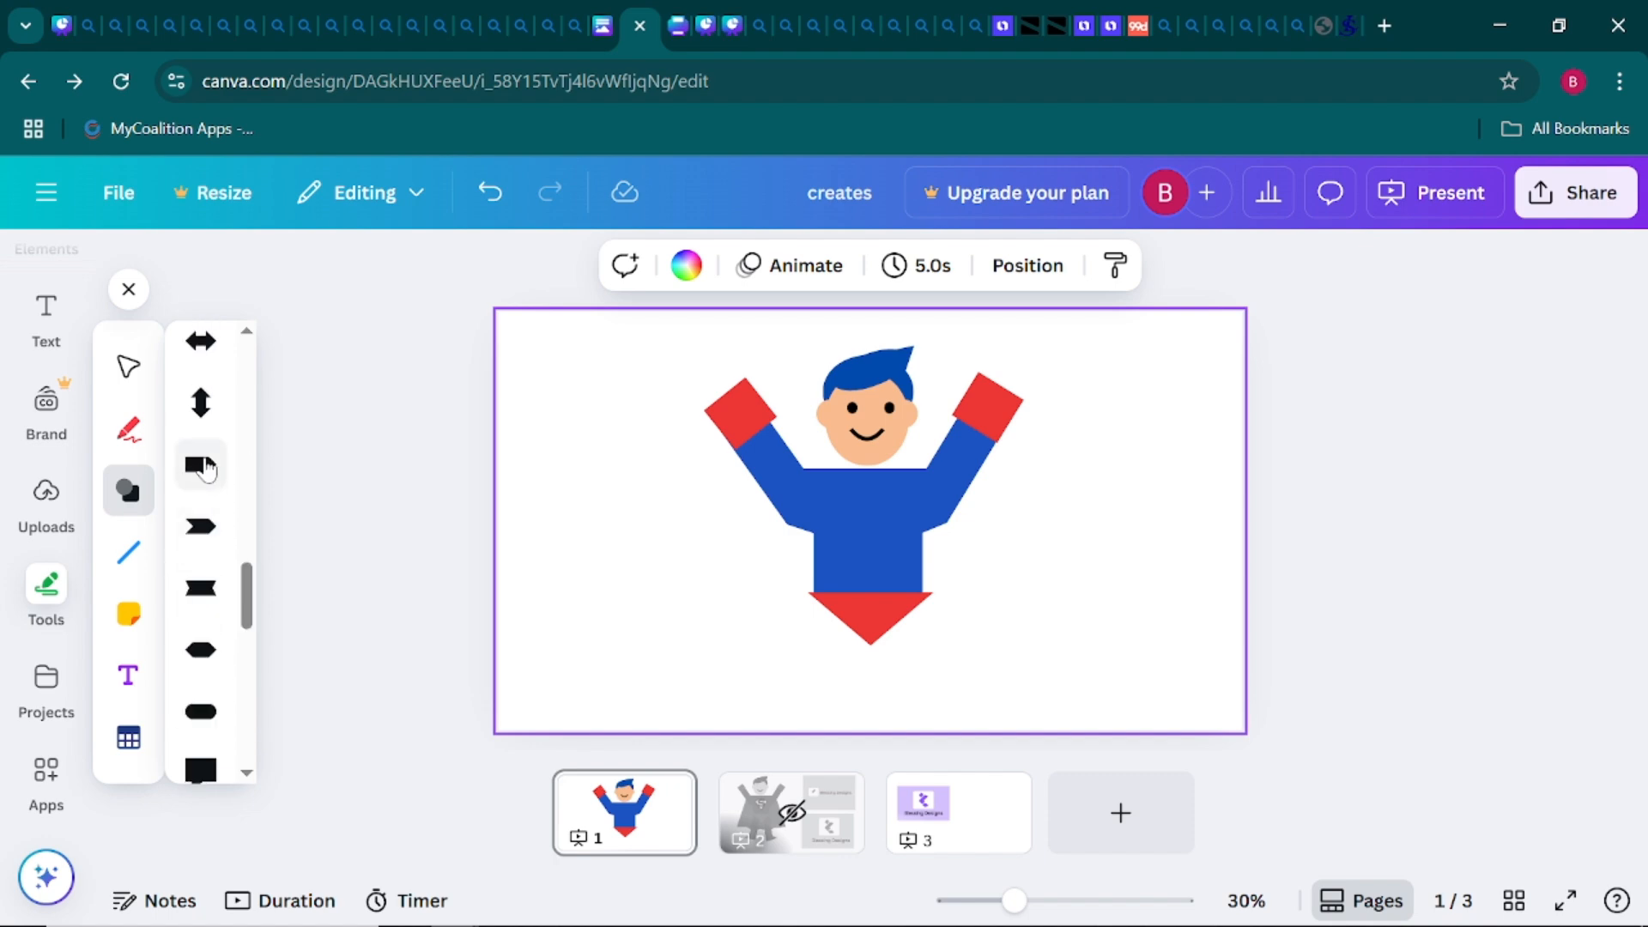
click(200, 468)
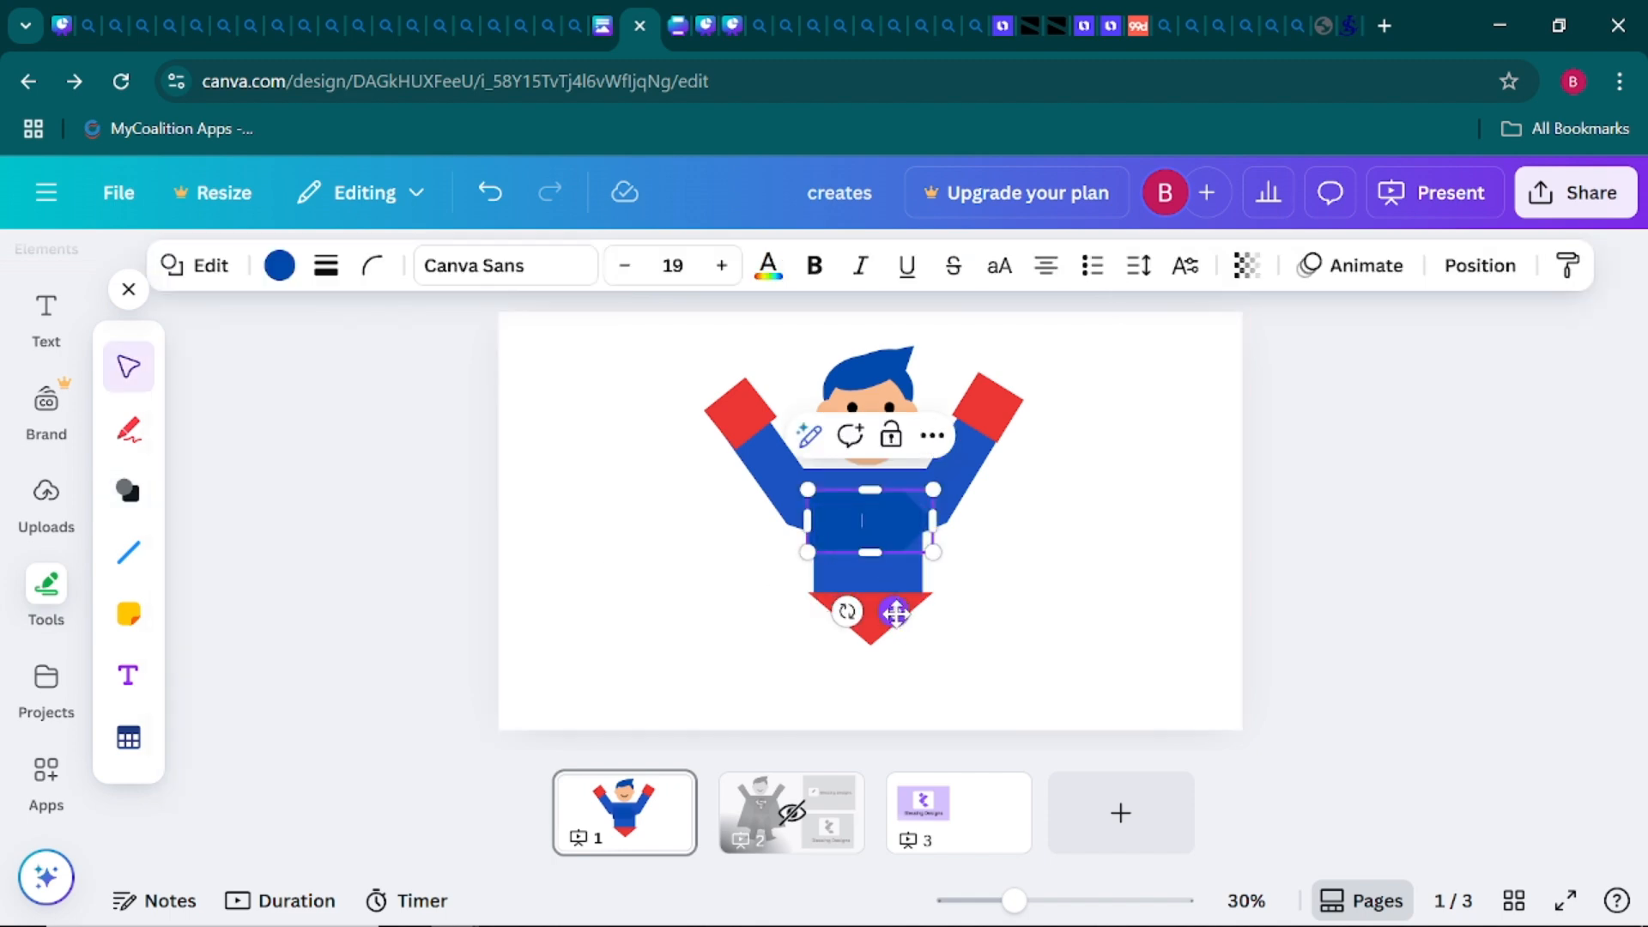
Reshape the arrow-ended block into a long, narrow leg, tilt it with the point up, and place it under the torso's left side
drag(893, 610, 697, 669)
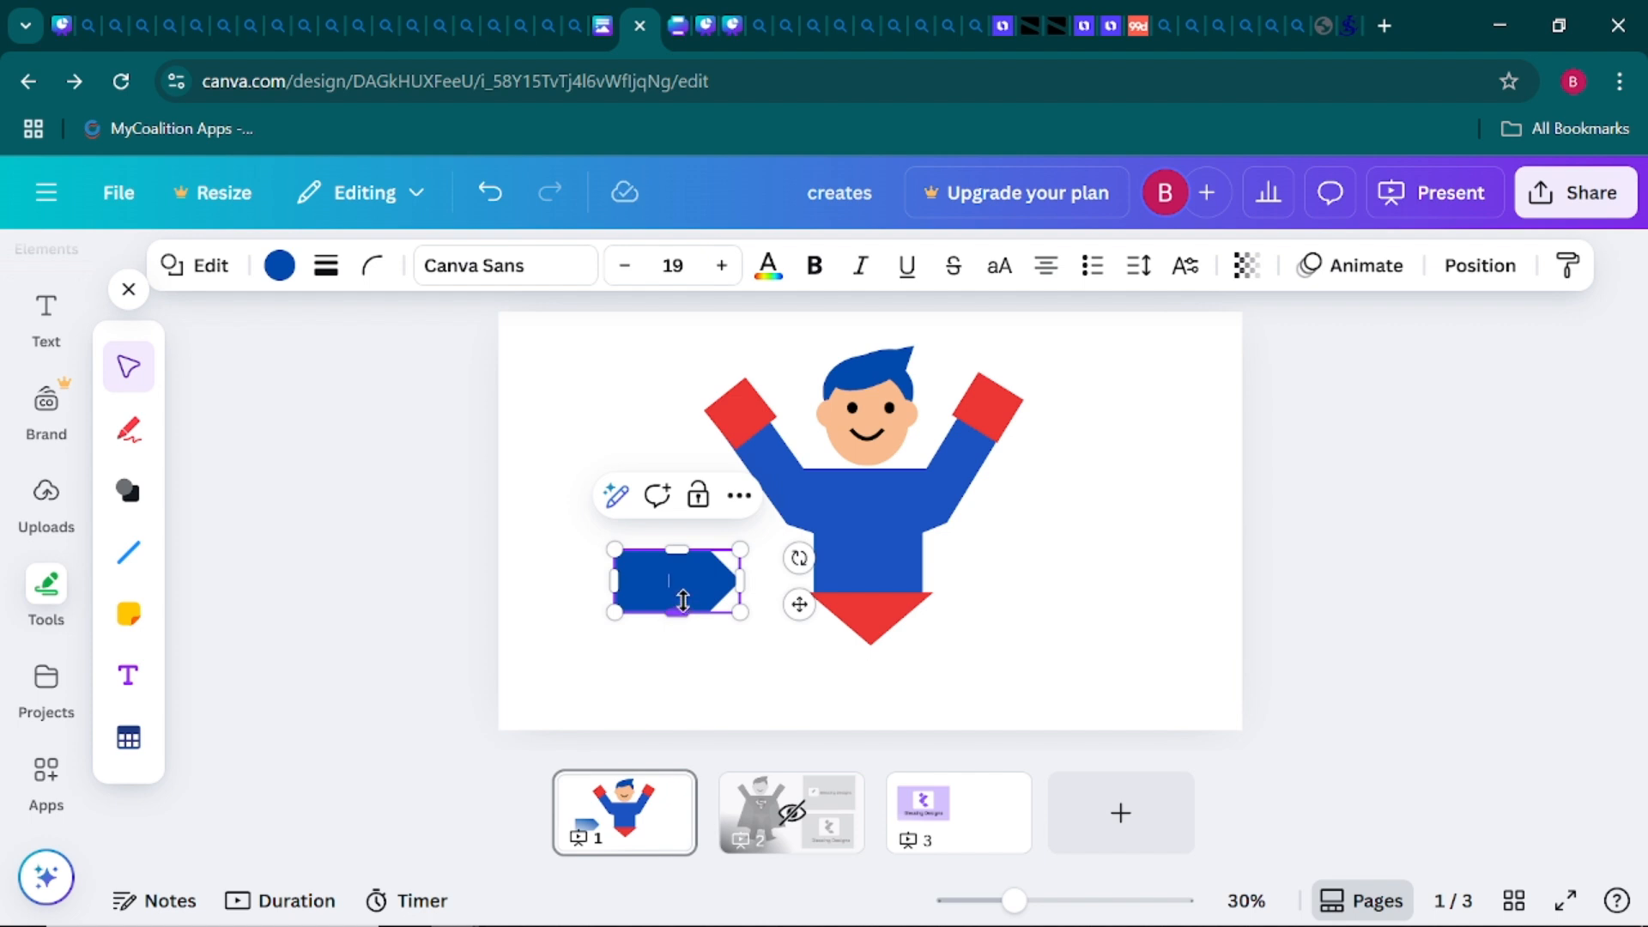
drag(675, 611, 540, 573)
drag(617, 654, 723, 611)
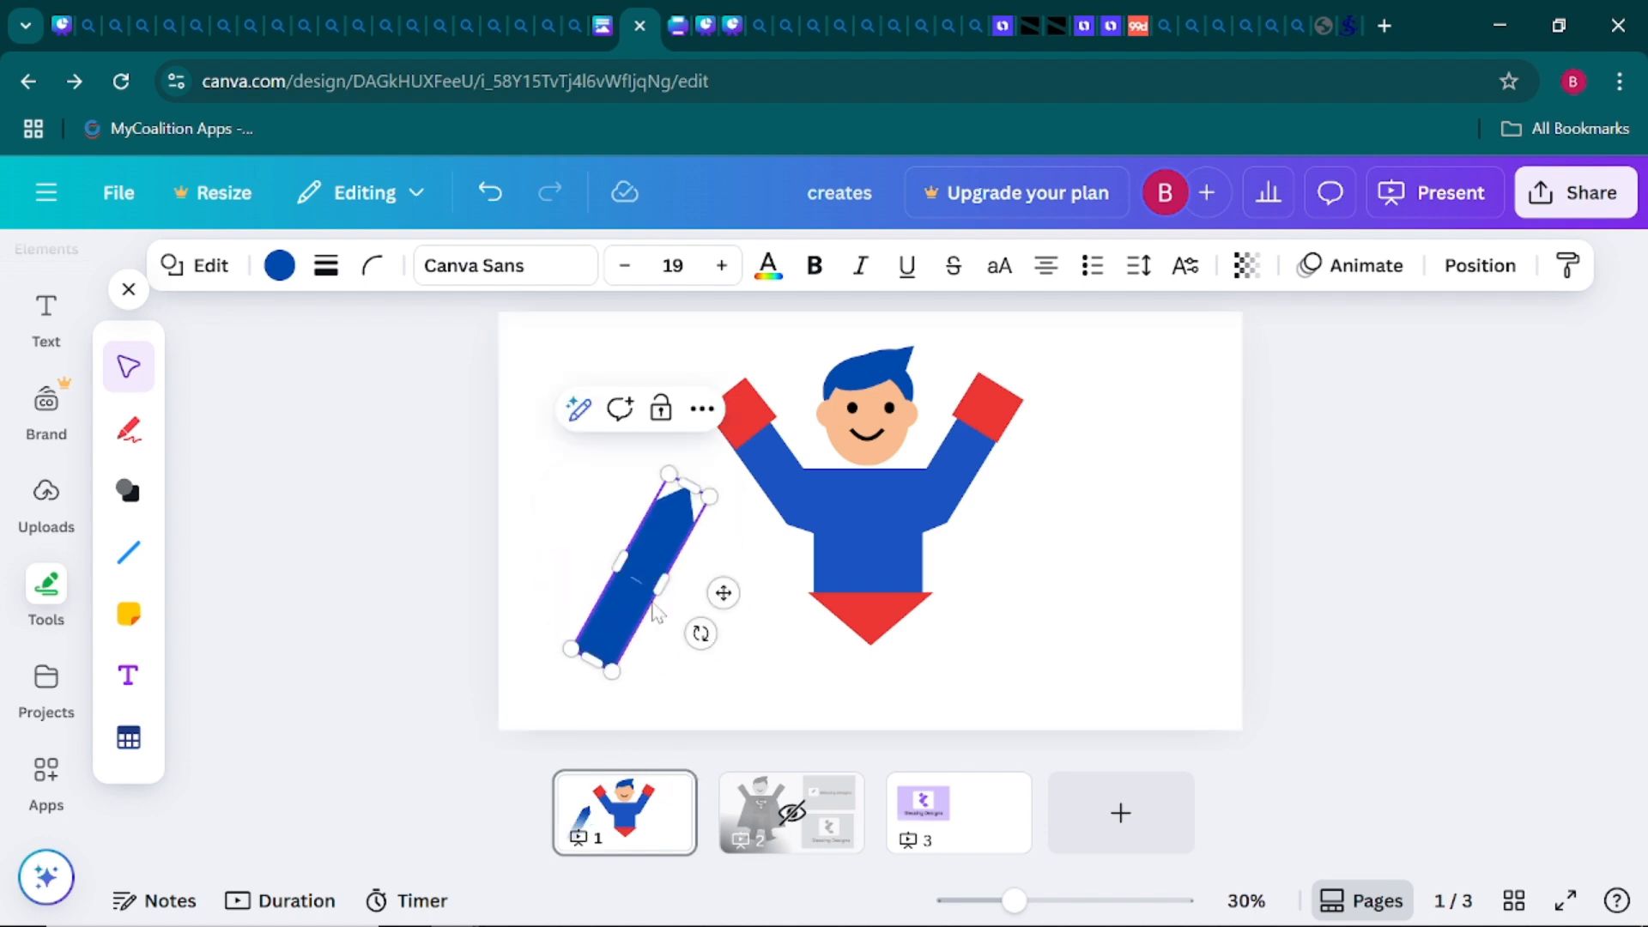
click(544, 562)
drag(635, 568, 785, 665)
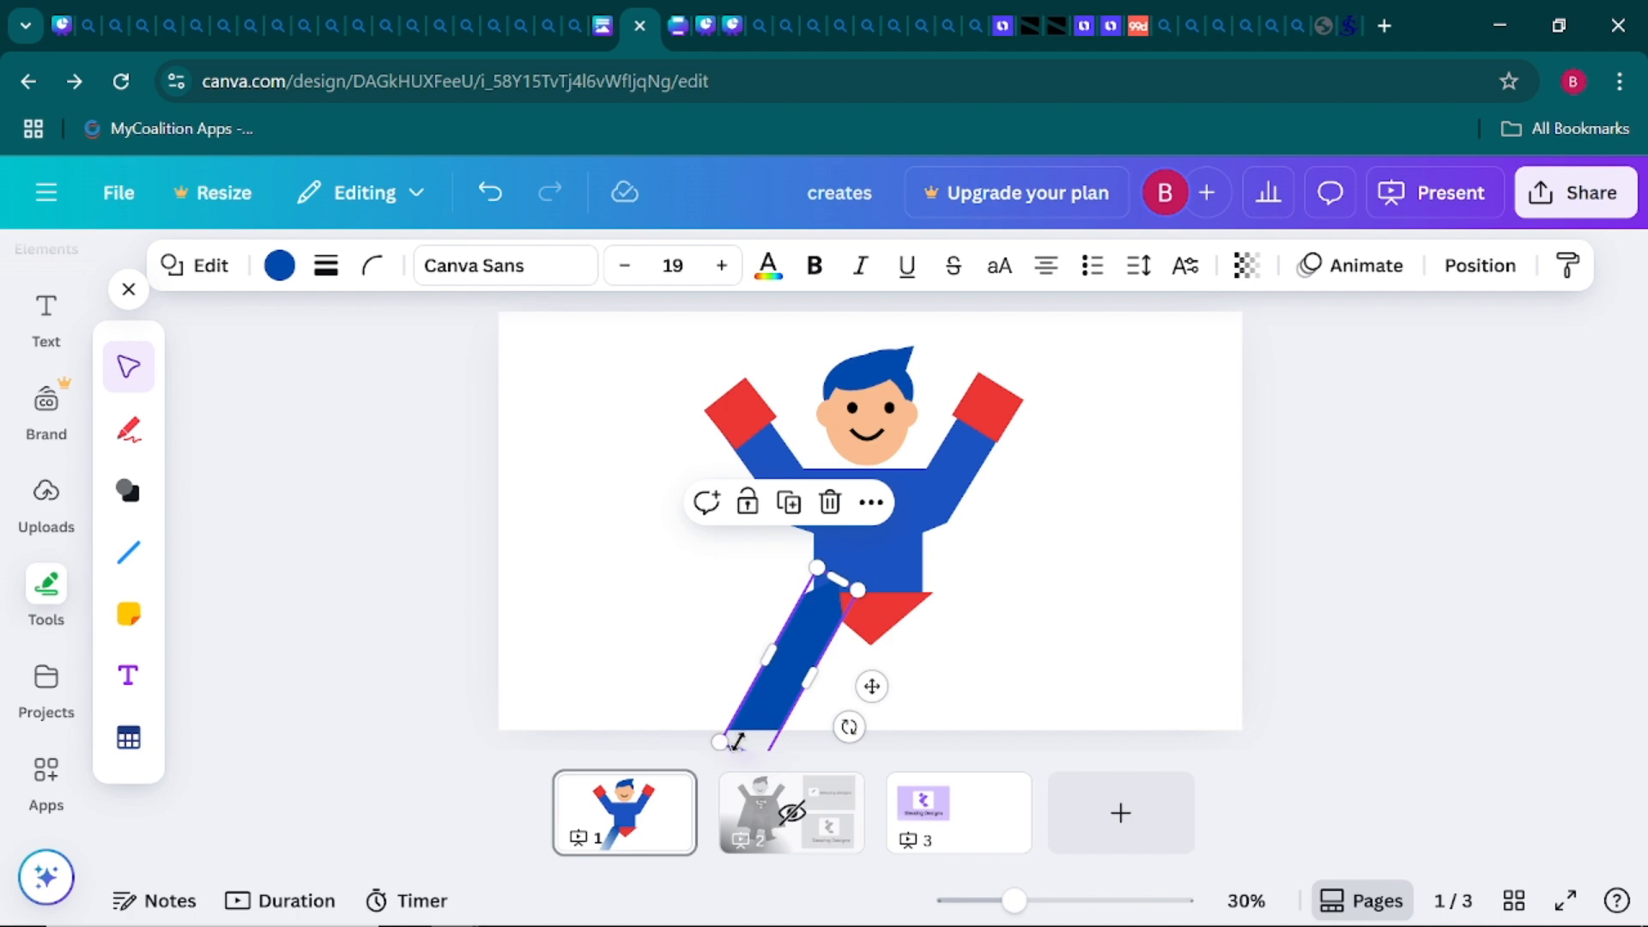
drag(736, 739, 757, 707)
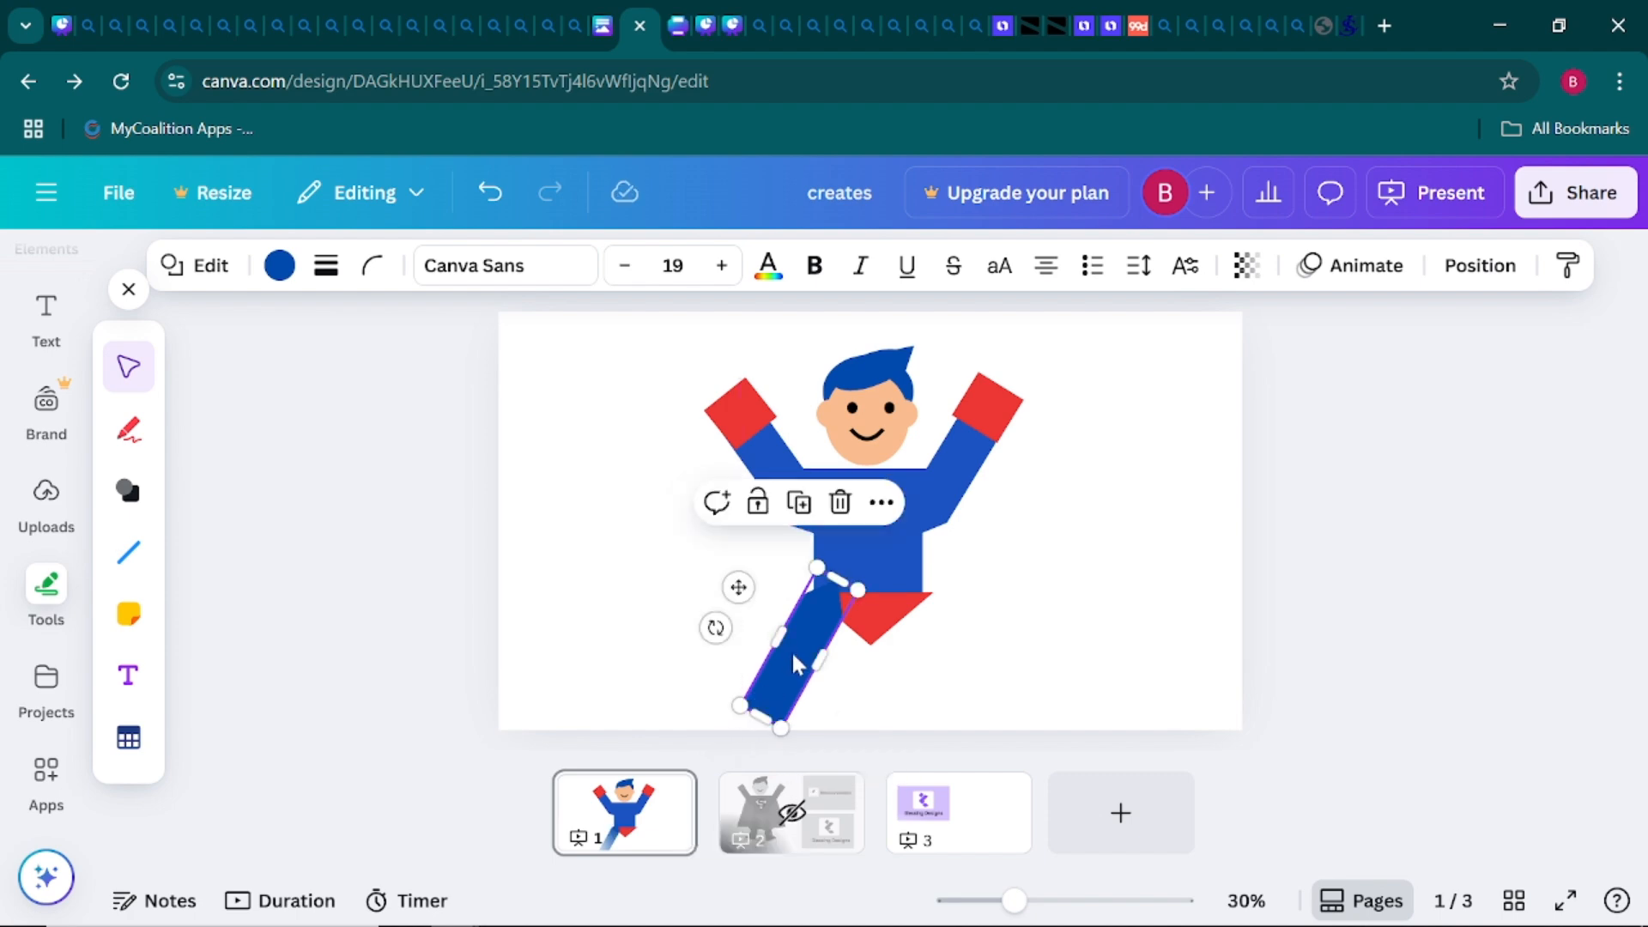
Lower the leg slightly, turn it a little steeper and send it one layer backward behind the red triangle
mouse_move(791, 650)
mouse_down()
mouse_move(801, 672)
mouse_move(787, 661)
mouse_up()
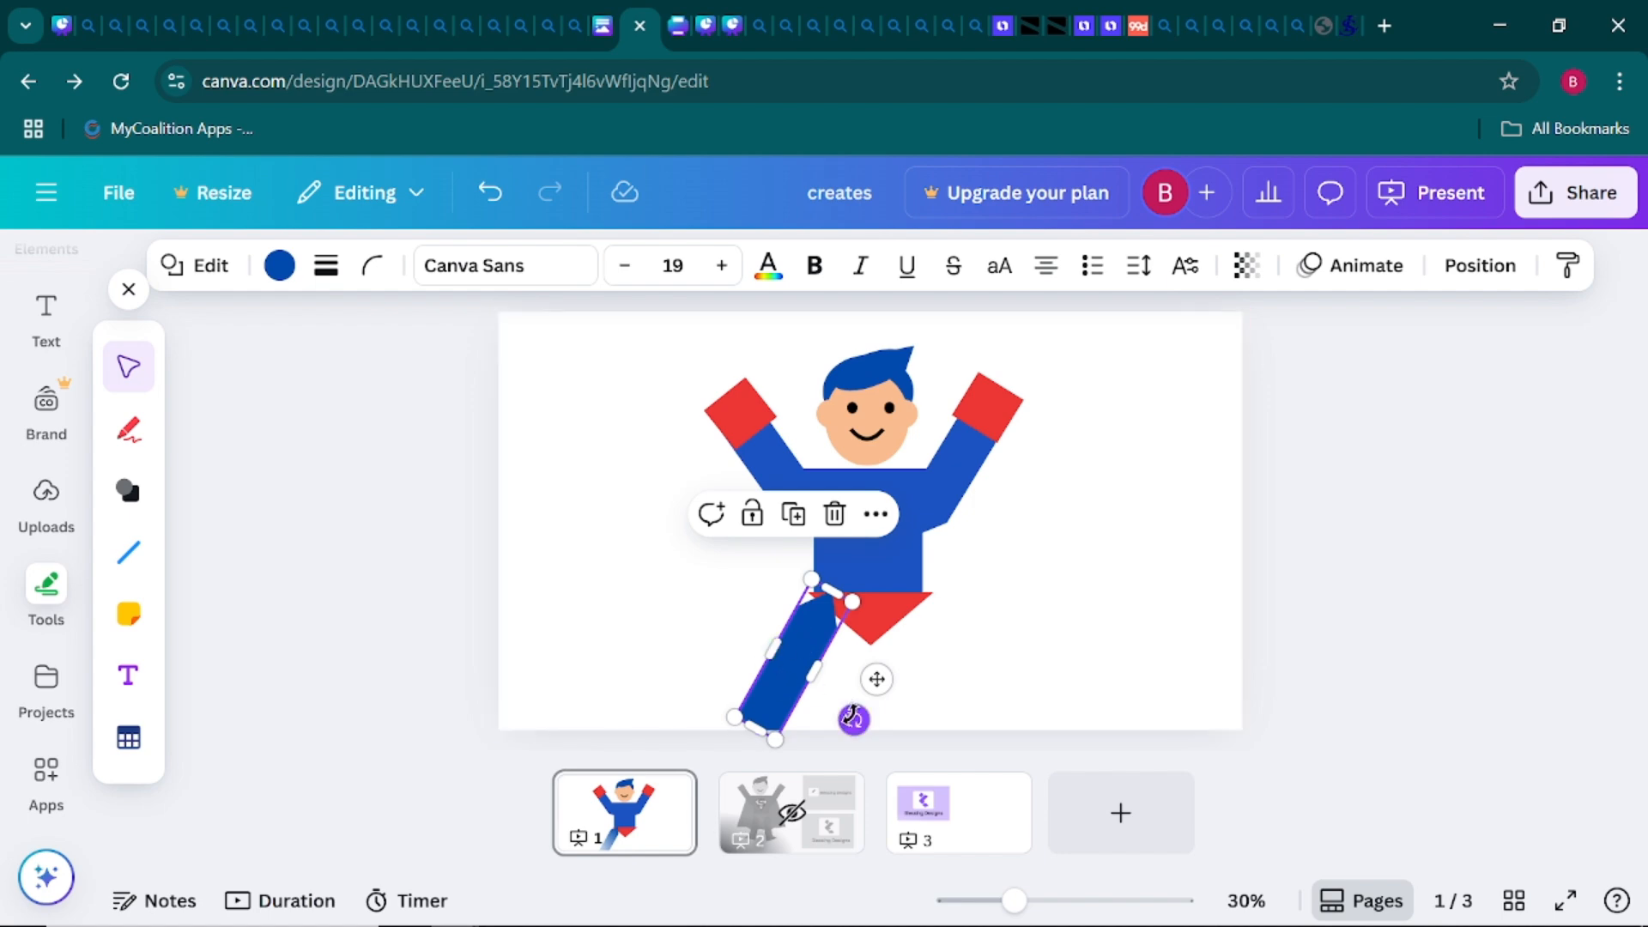
drag(853, 719, 794, 673)
click(676, 648)
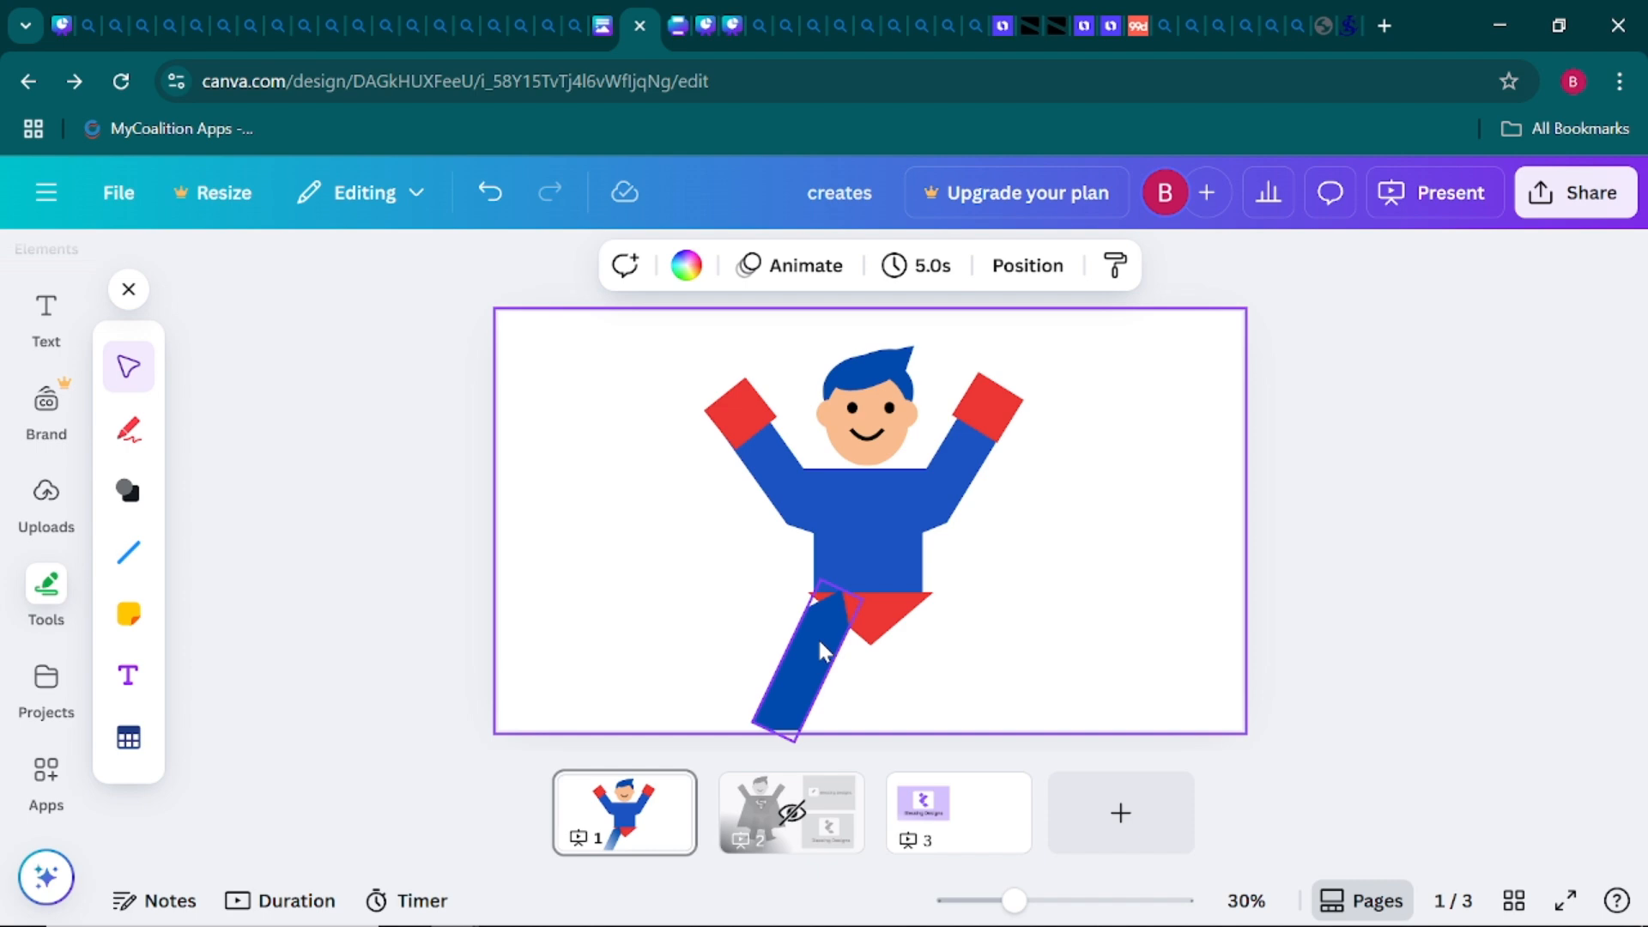
right_click(819, 643)
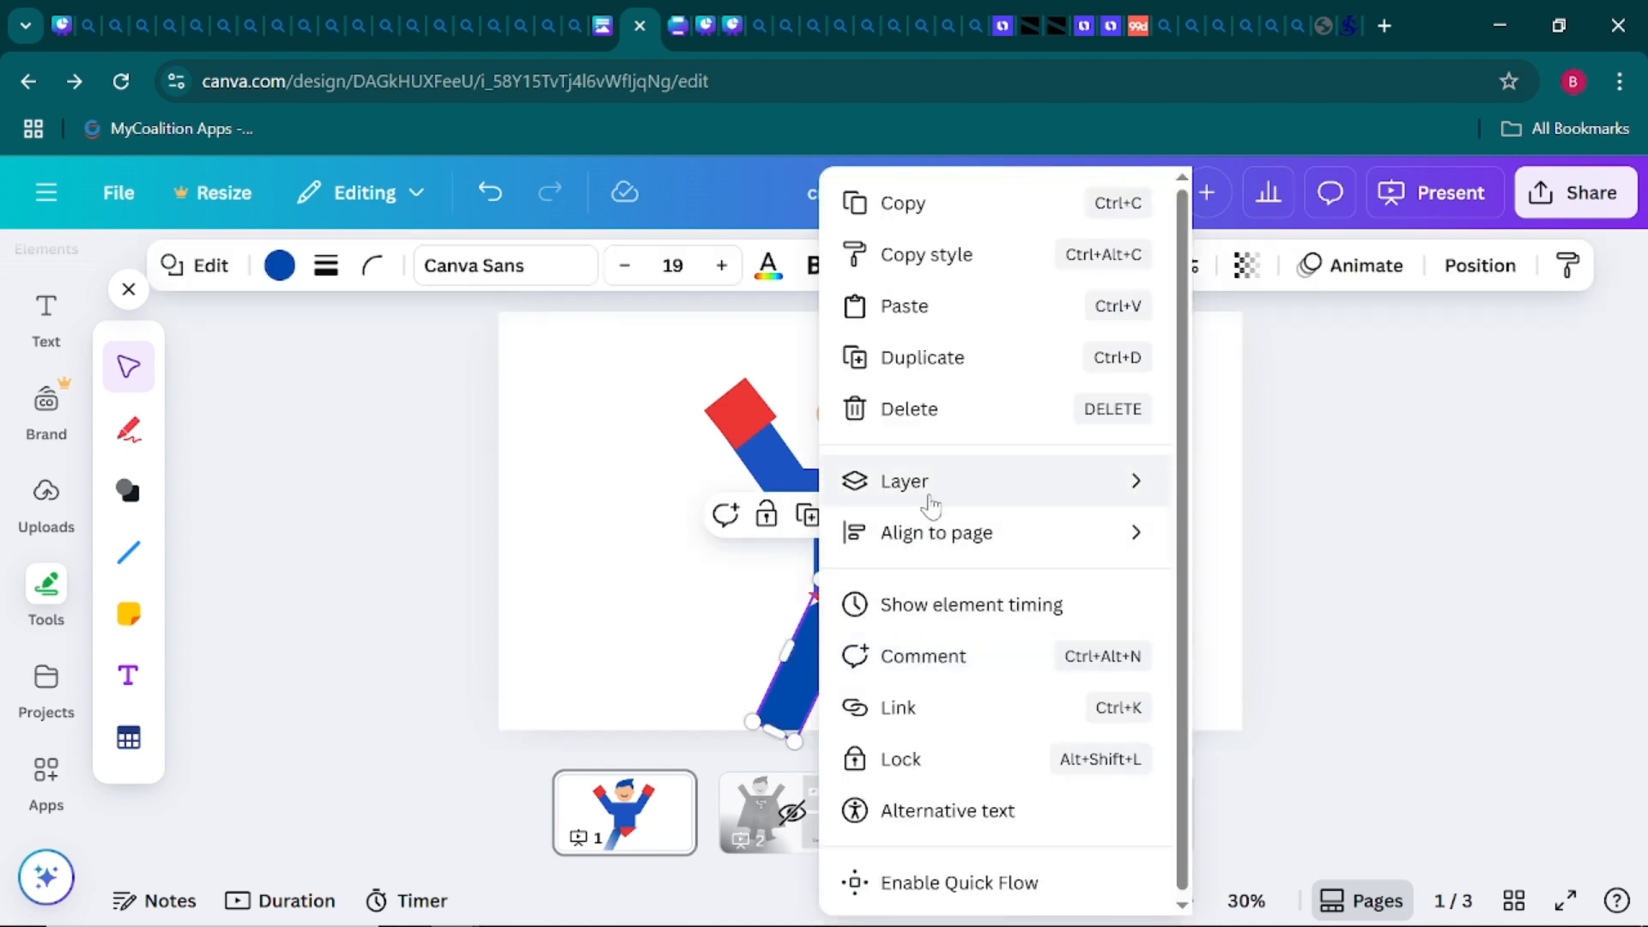
mouse_move(931, 506)
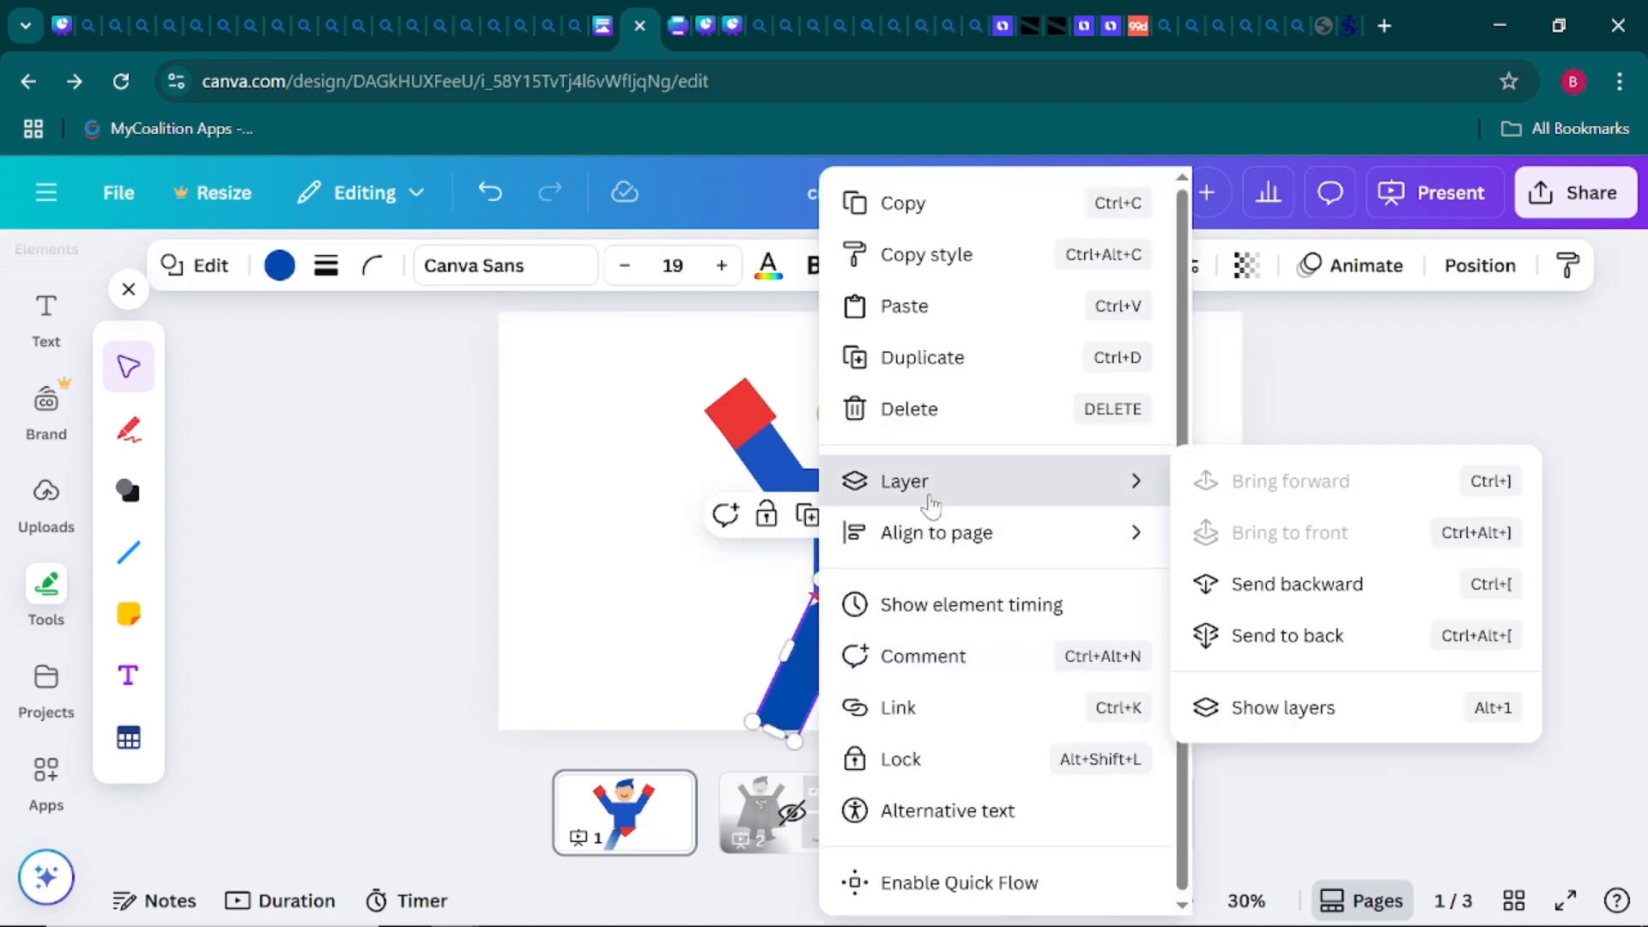
click(1255, 584)
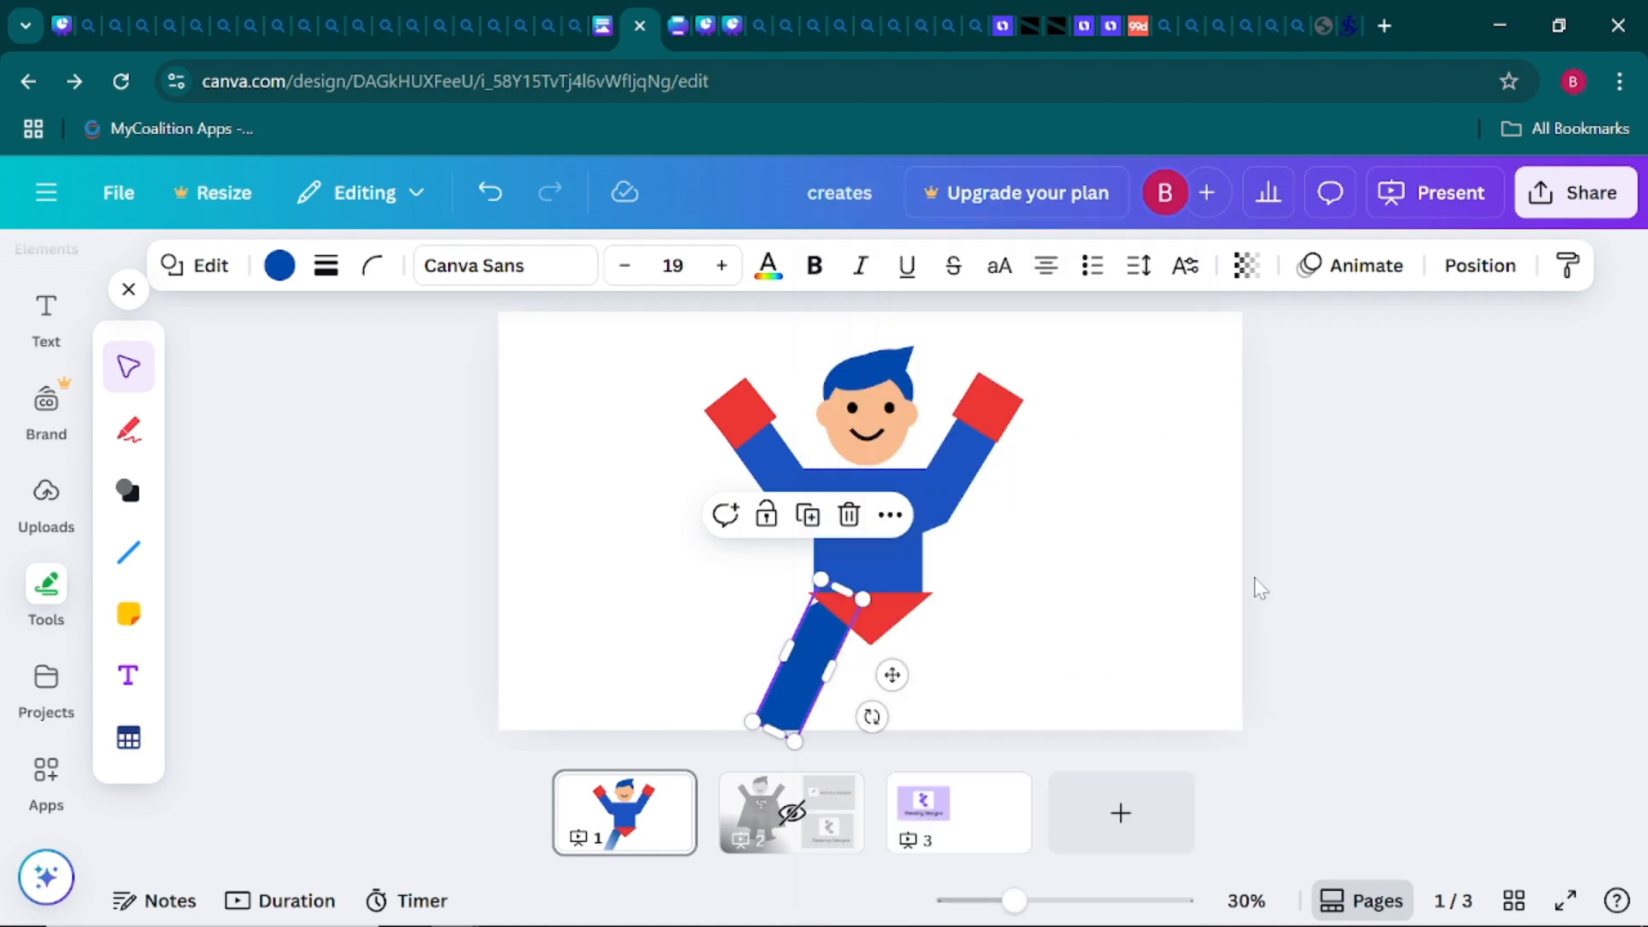
Rotate the left leg closer to vertical and shift it so its pointed end tucks behind the red triangle
click(663, 640)
drag(821, 670, 825, 659)
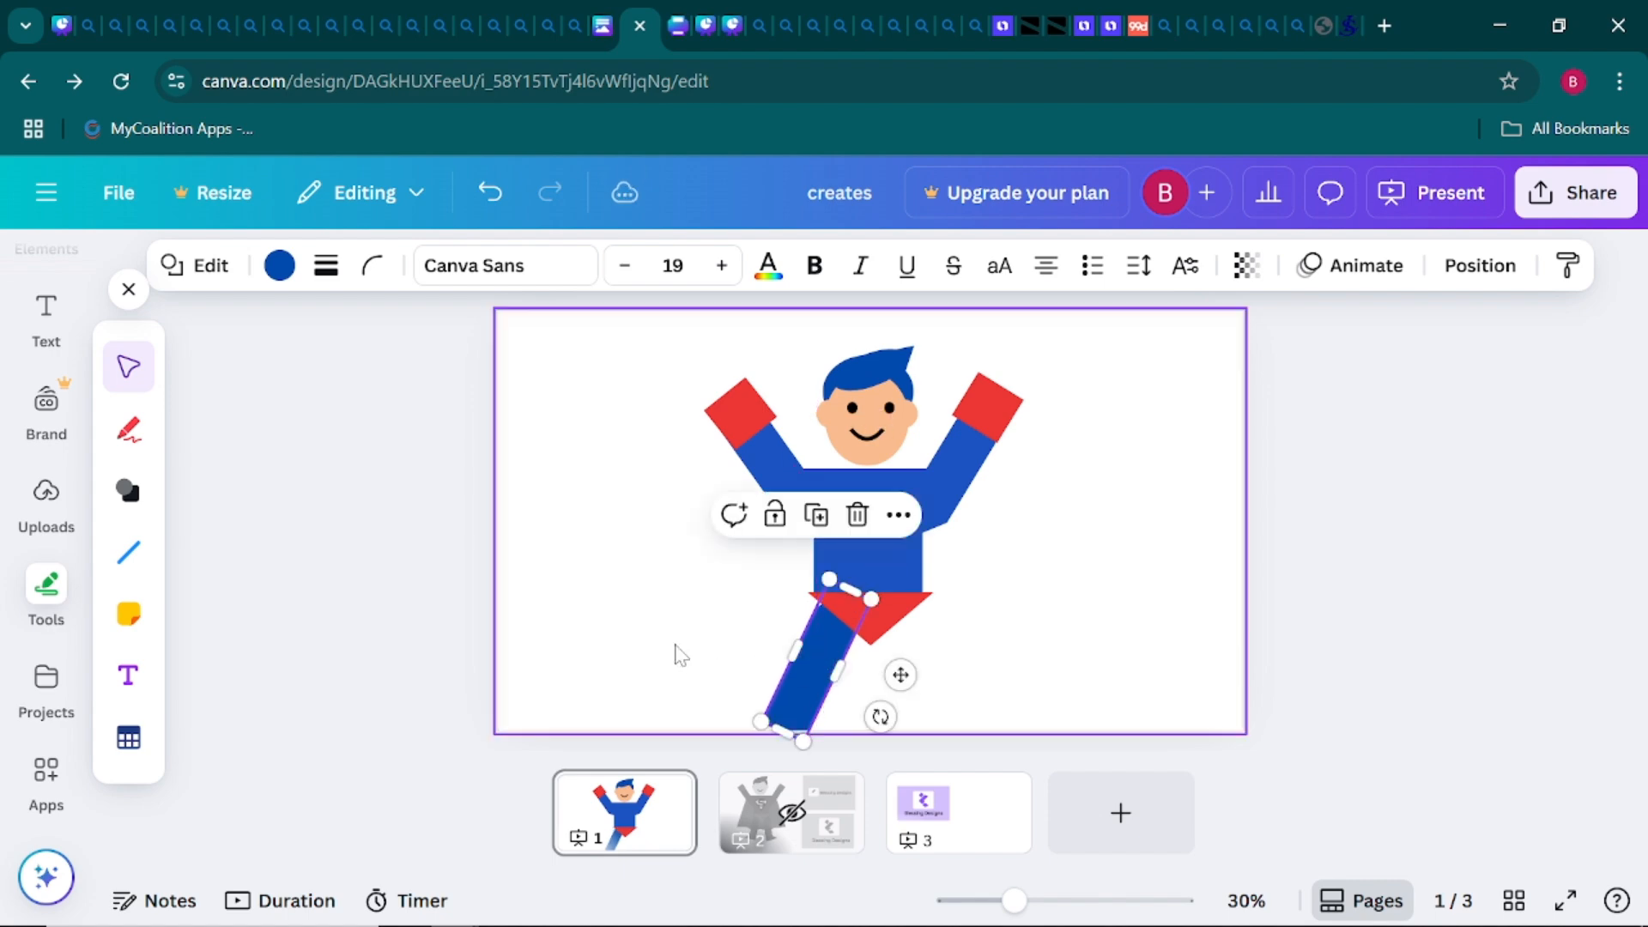
click(610, 632)
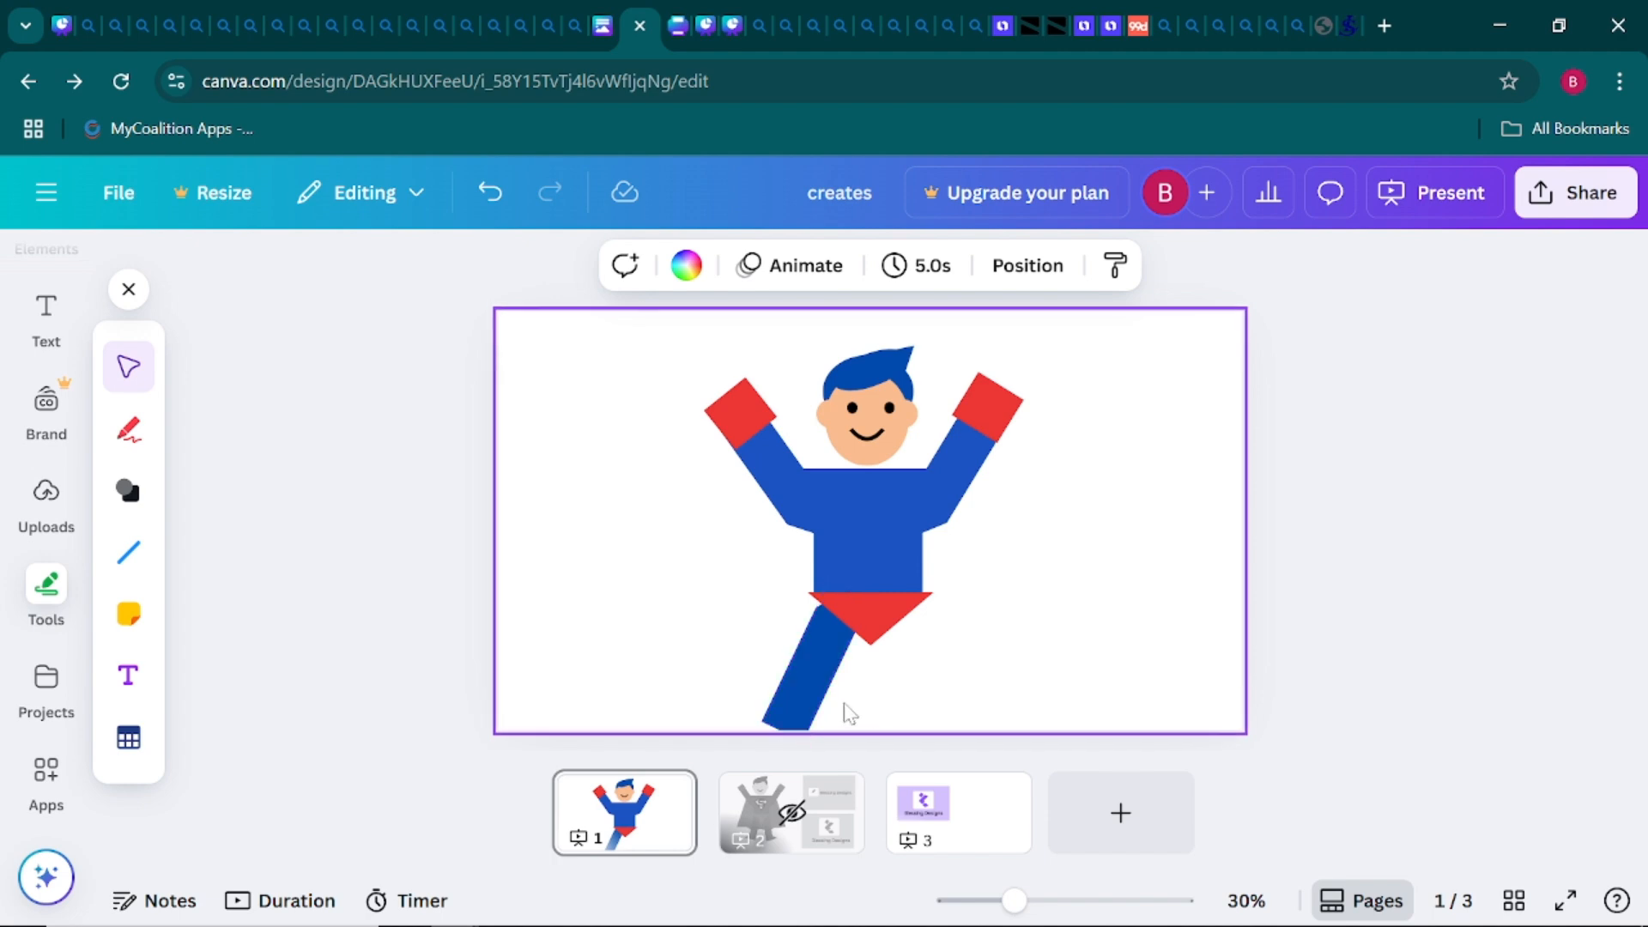
drag(816, 666, 794, 678)
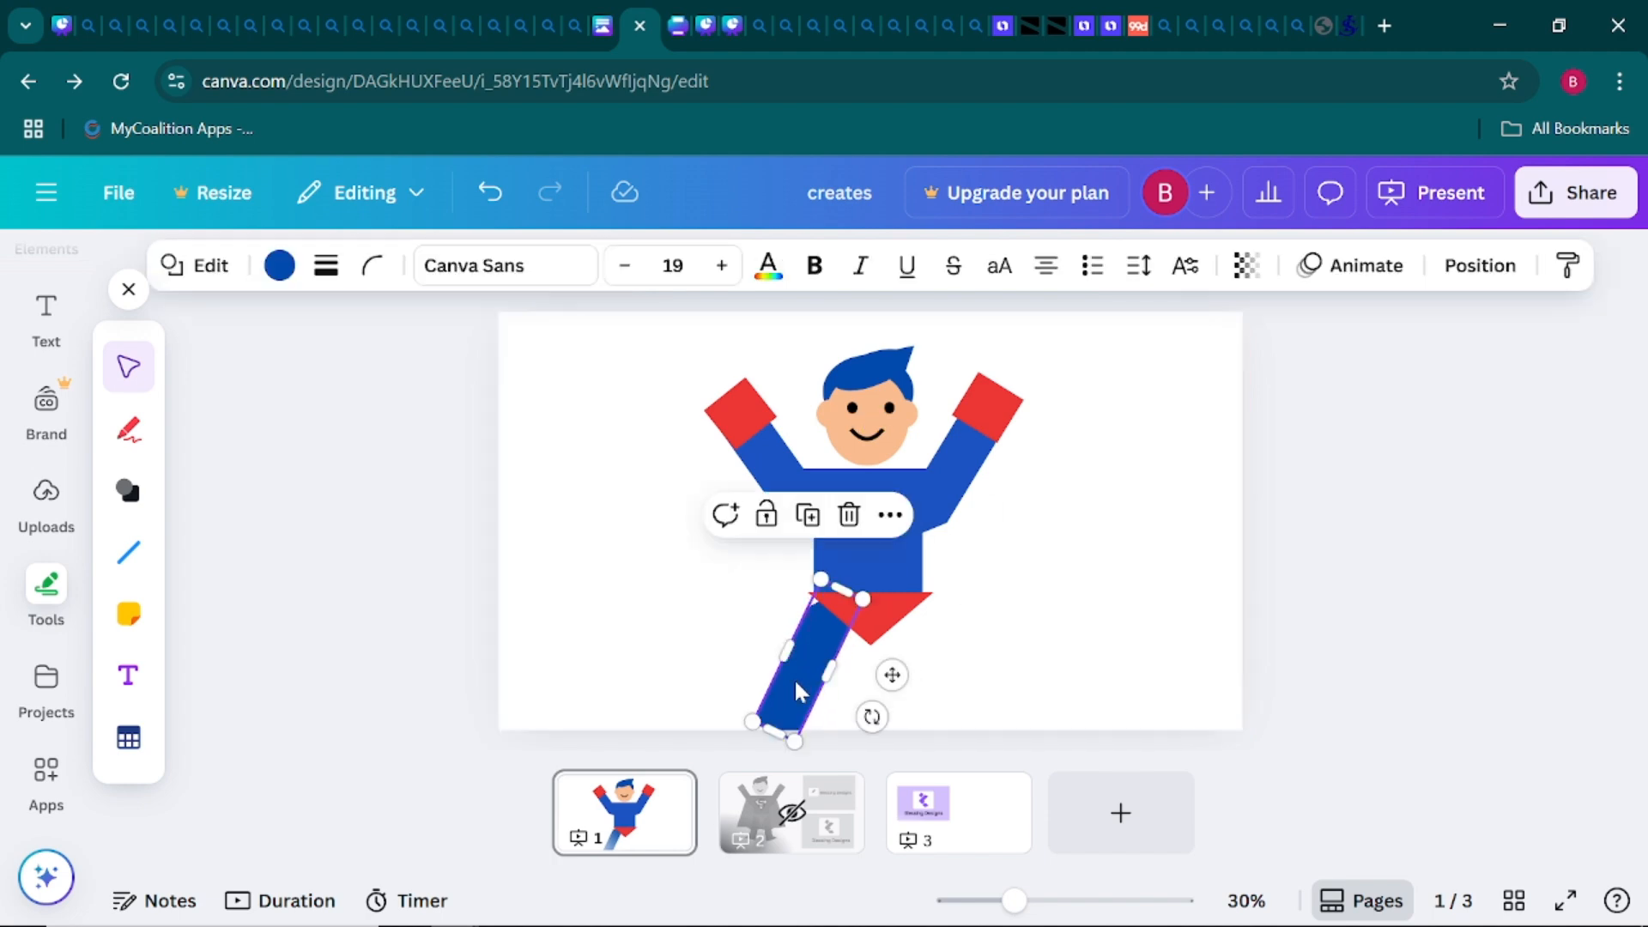
drag(871, 716, 917, 705)
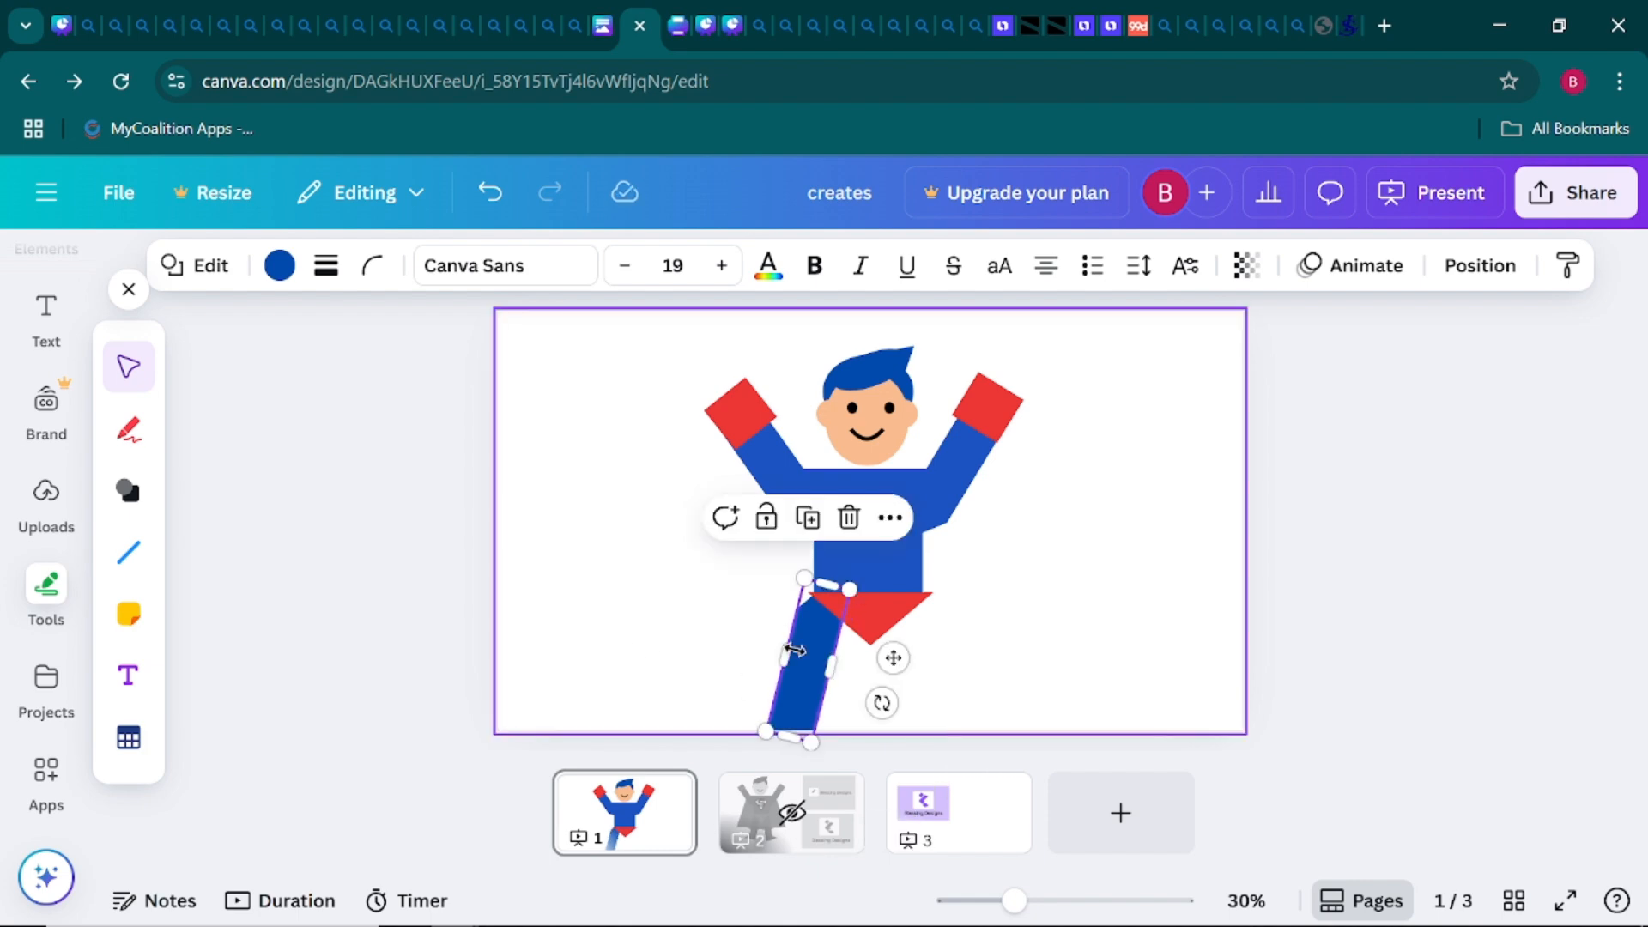
drag(805, 656, 818, 648)
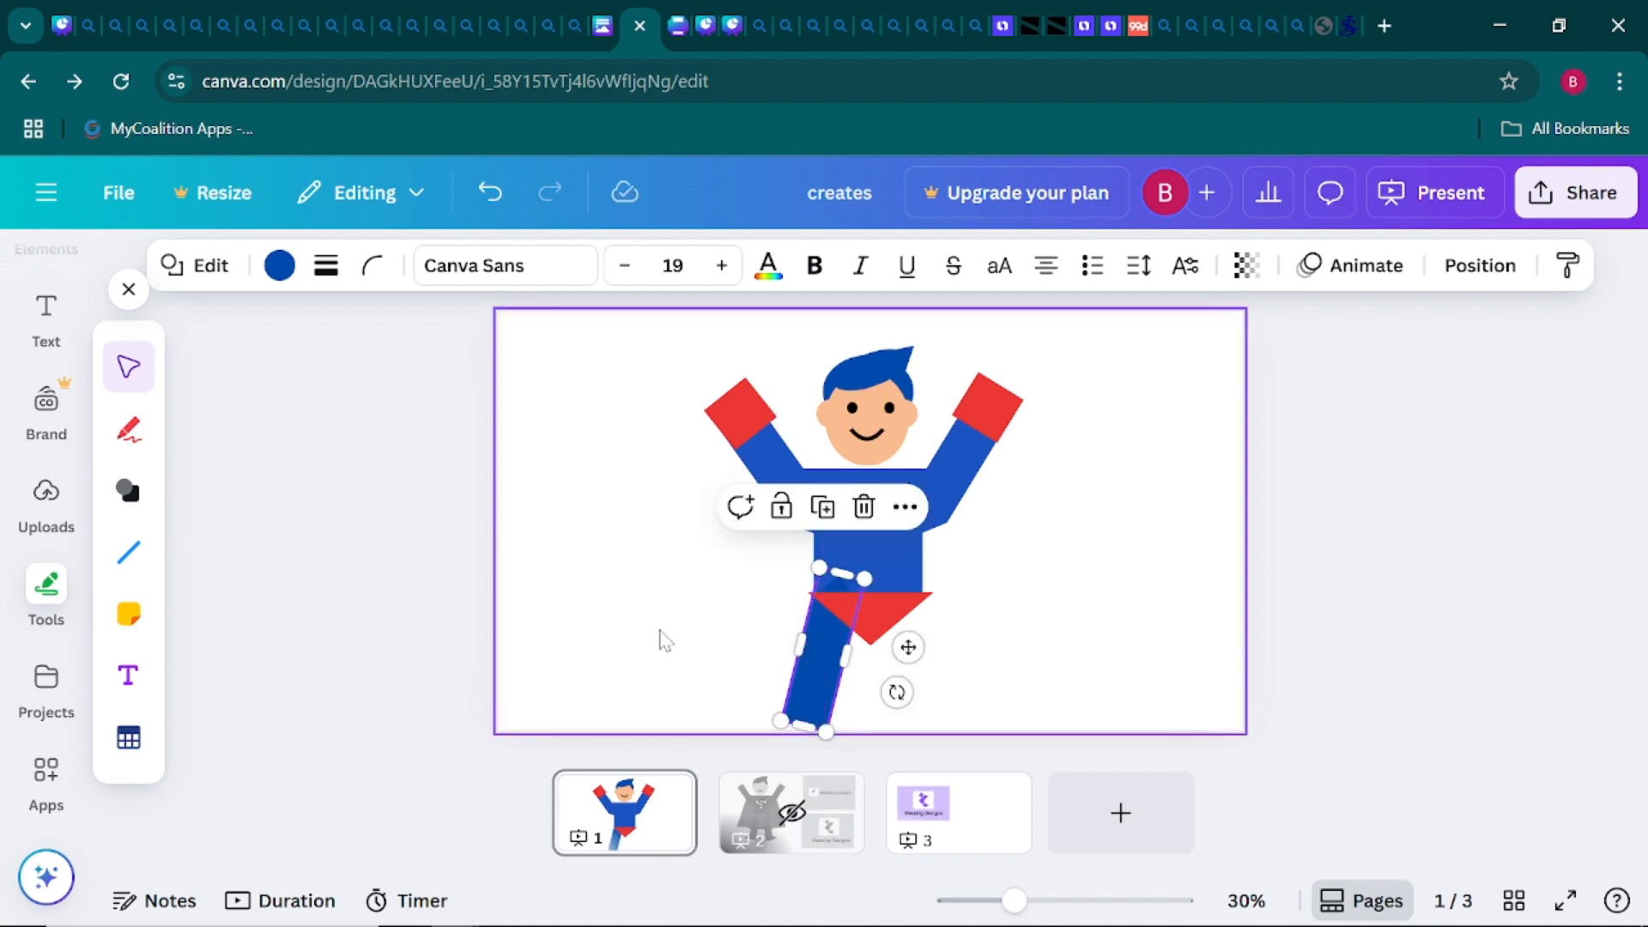
click(662, 636)
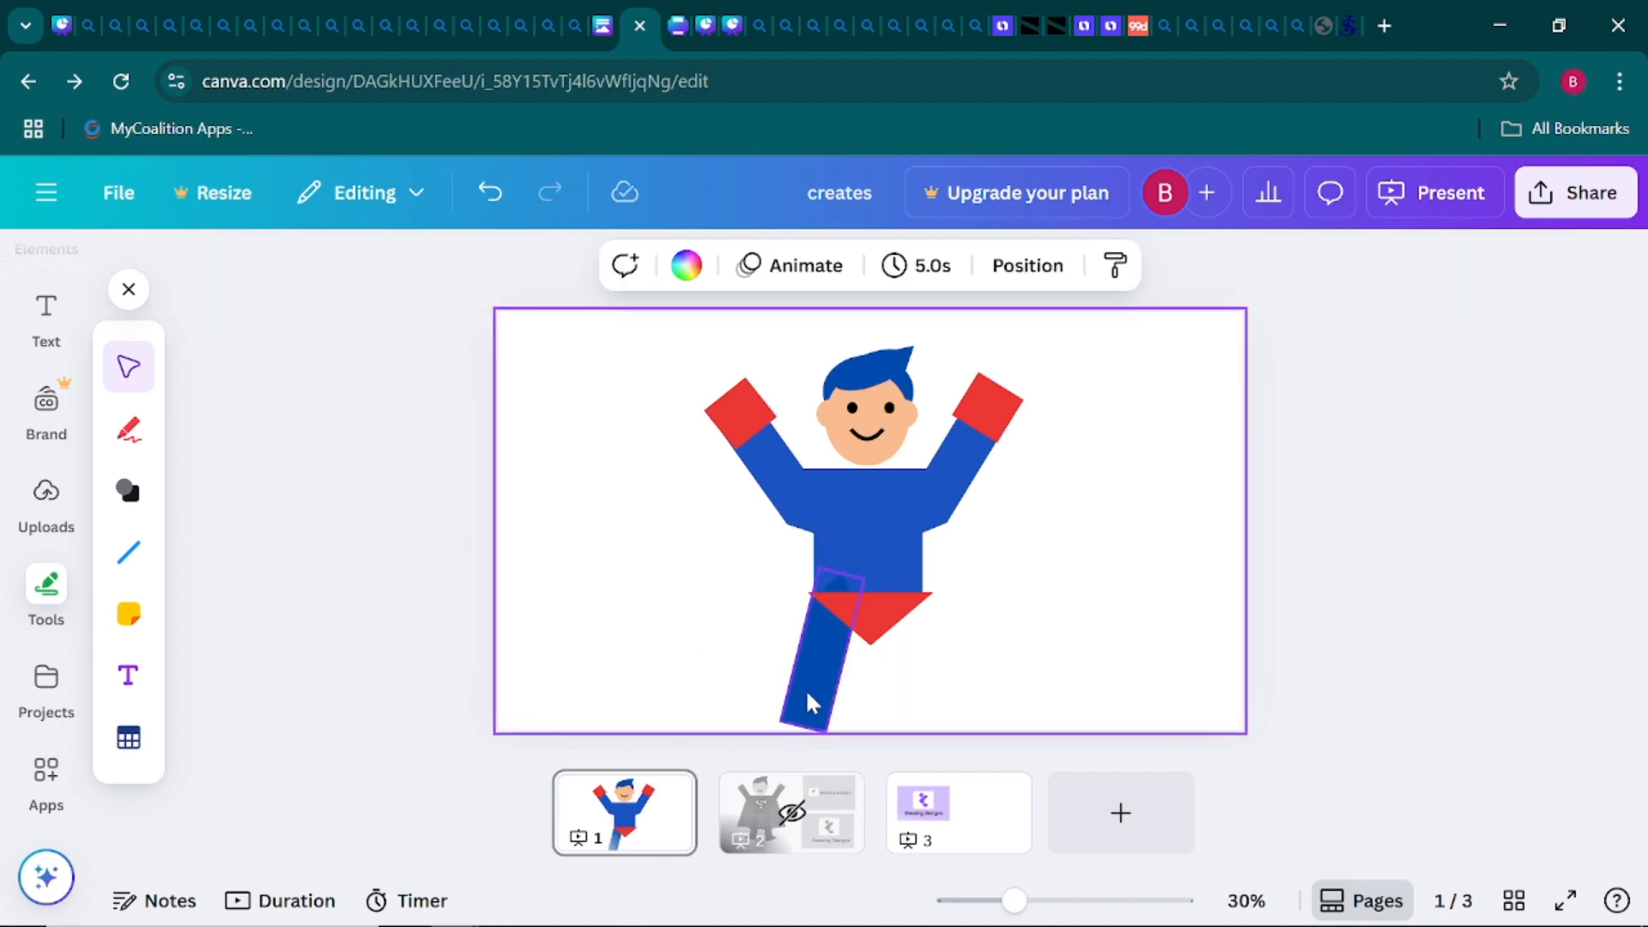
Scale down the whole character apart from the leg, recentre it higher on the page, and reattach the leg behind the triangle's left side
drag(805, 689, 613, 674)
drag(999, 671, 697, 323)
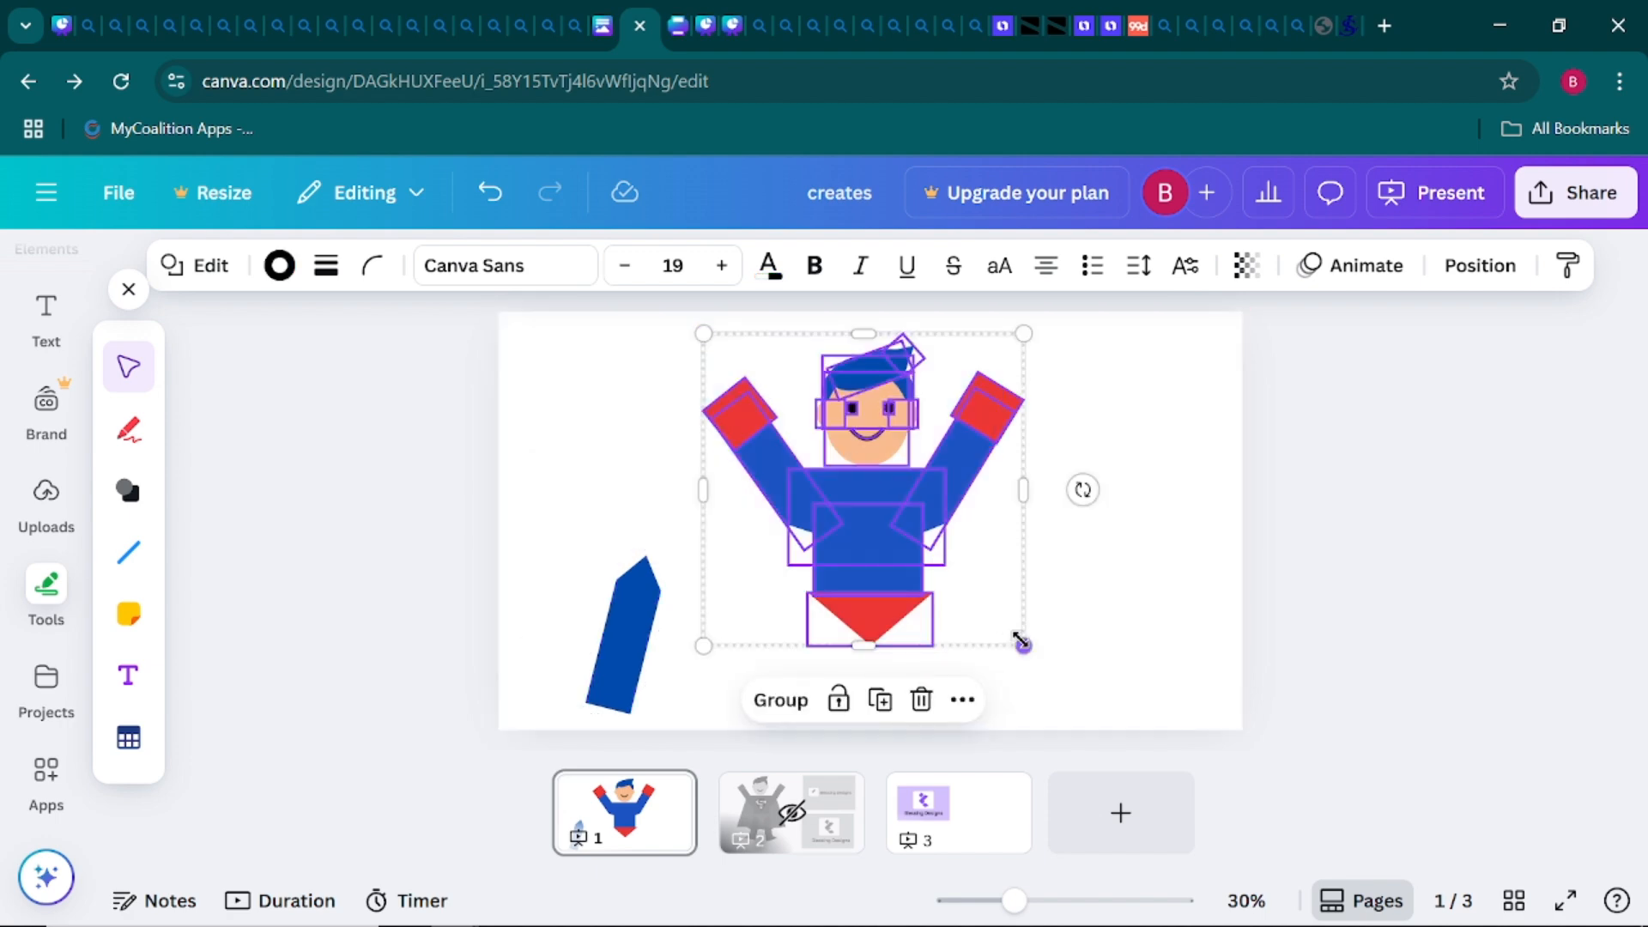
drag(1025, 645, 968, 592)
drag(837, 489, 872, 487)
click(1106, 573)
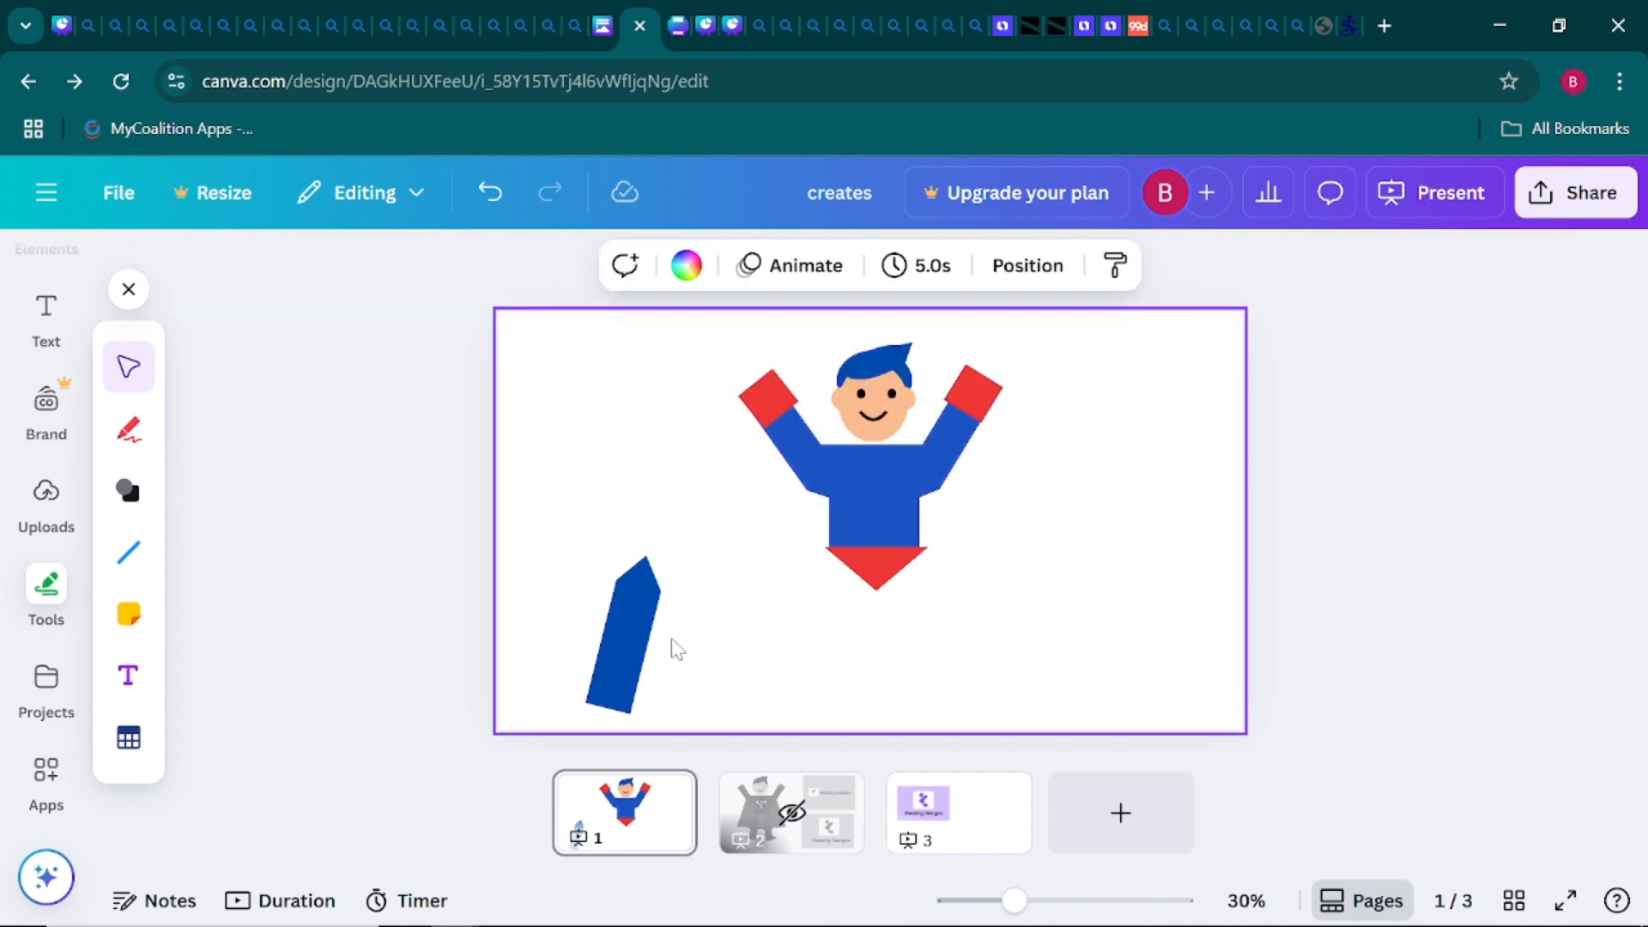
drag(632, 647, 843, 609)
click(985, 618)
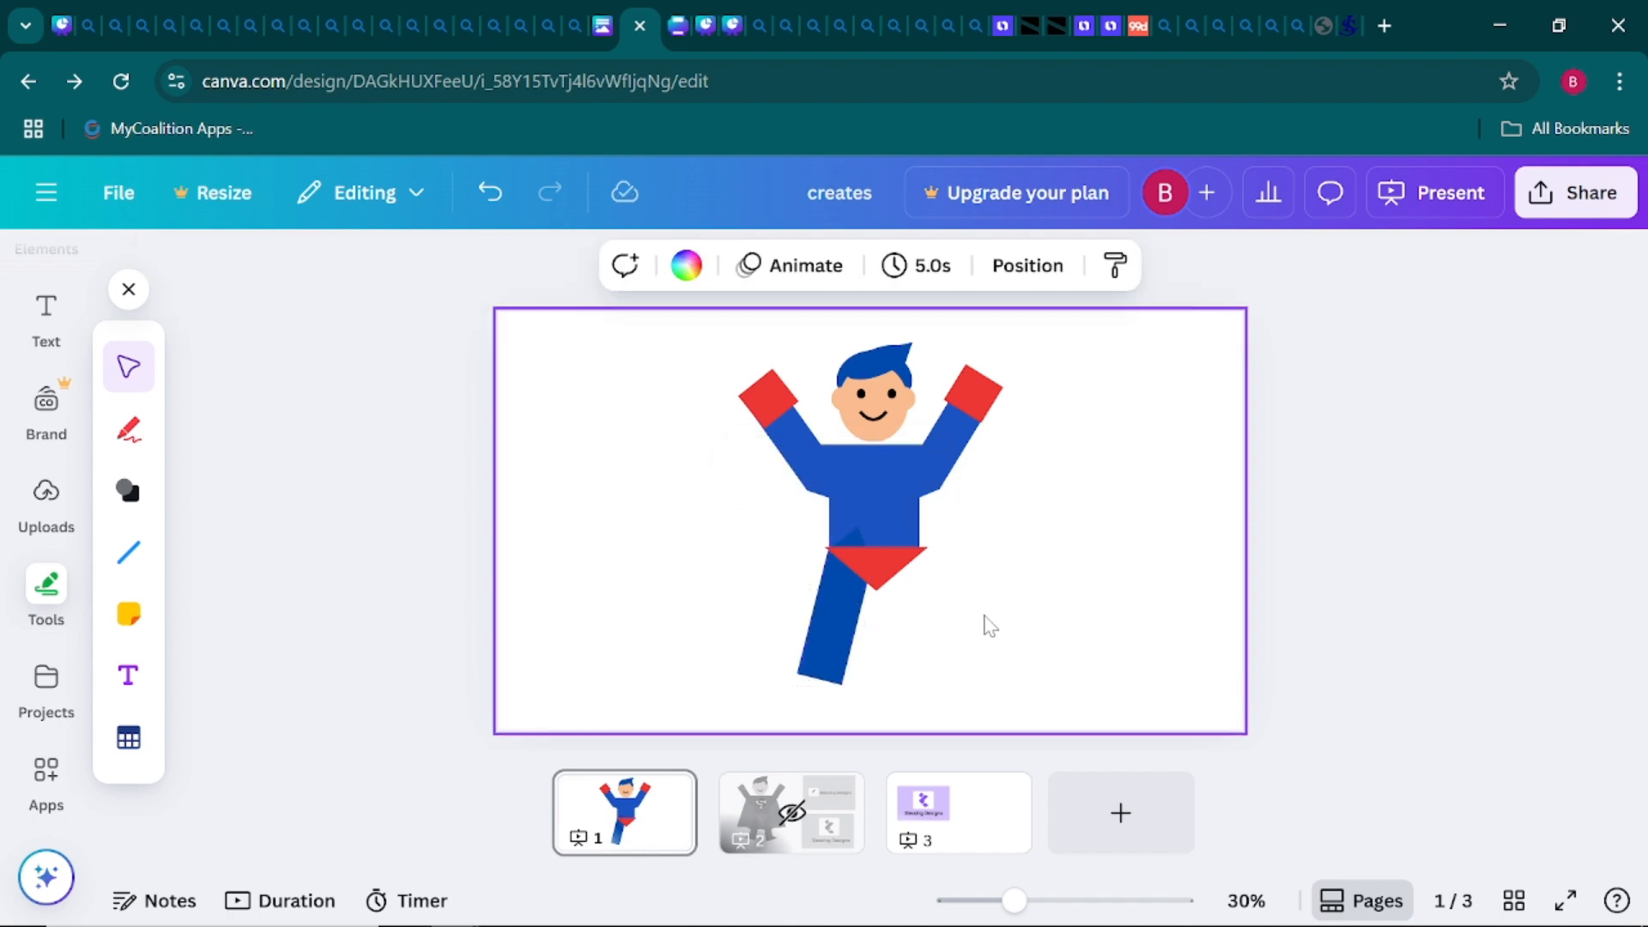
Duplicate the left leg, slant the copy outward beneath the torso's right side and send it one layer backward behind the triangle
click(838, 618)
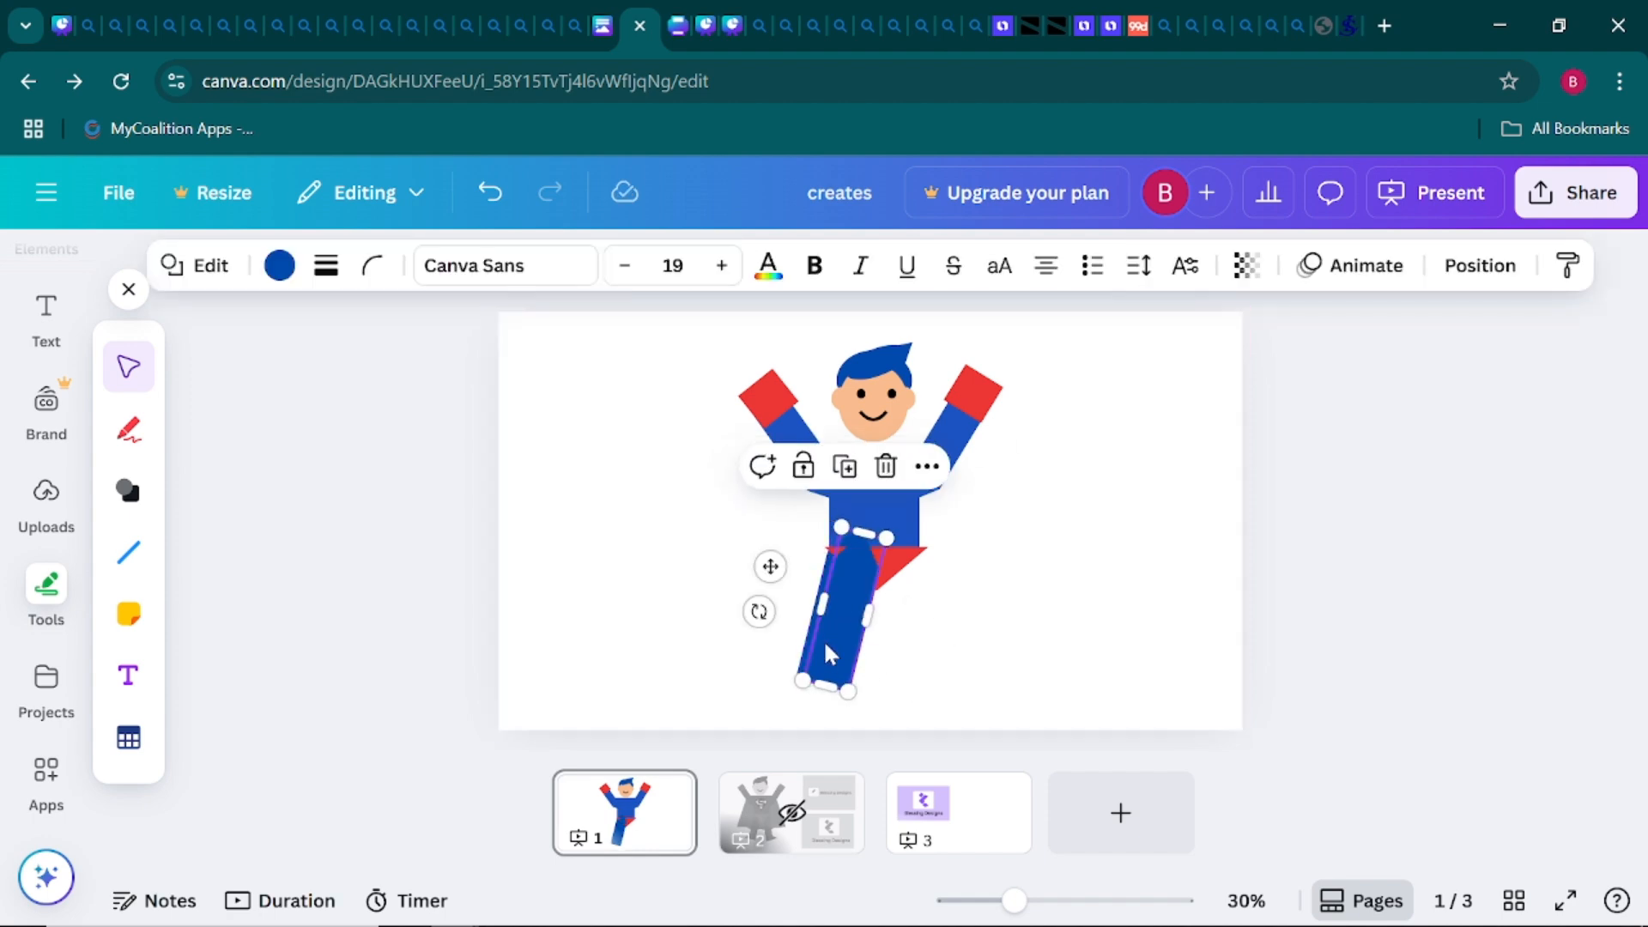
drag(827, 637, 928, 636)
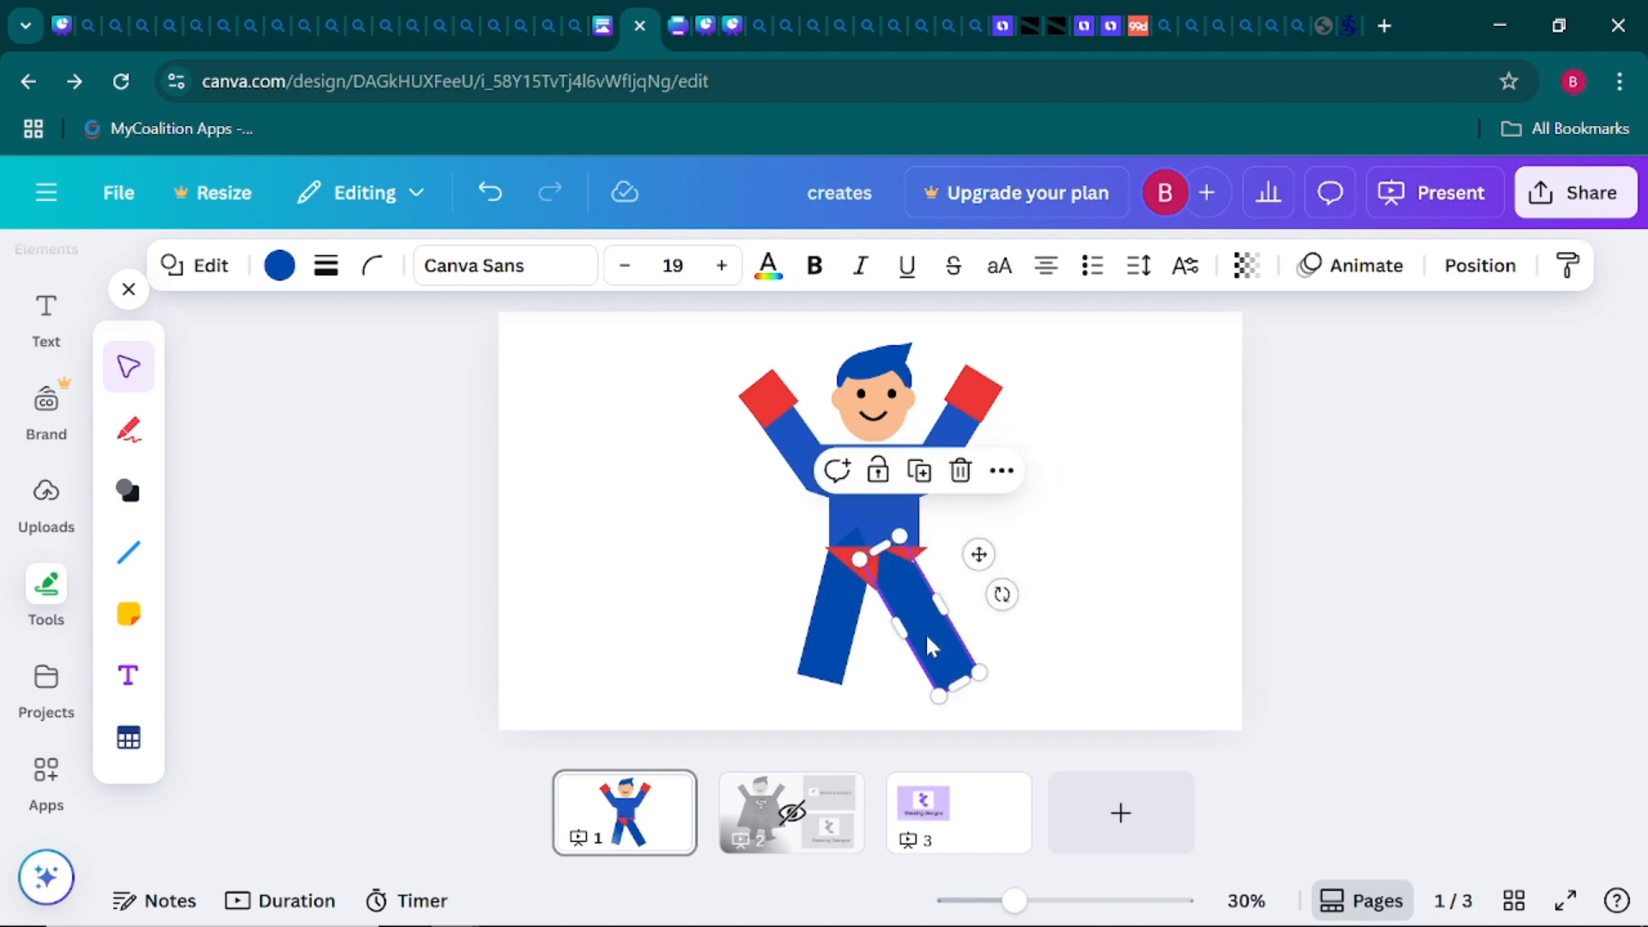
right_click(897, 592)
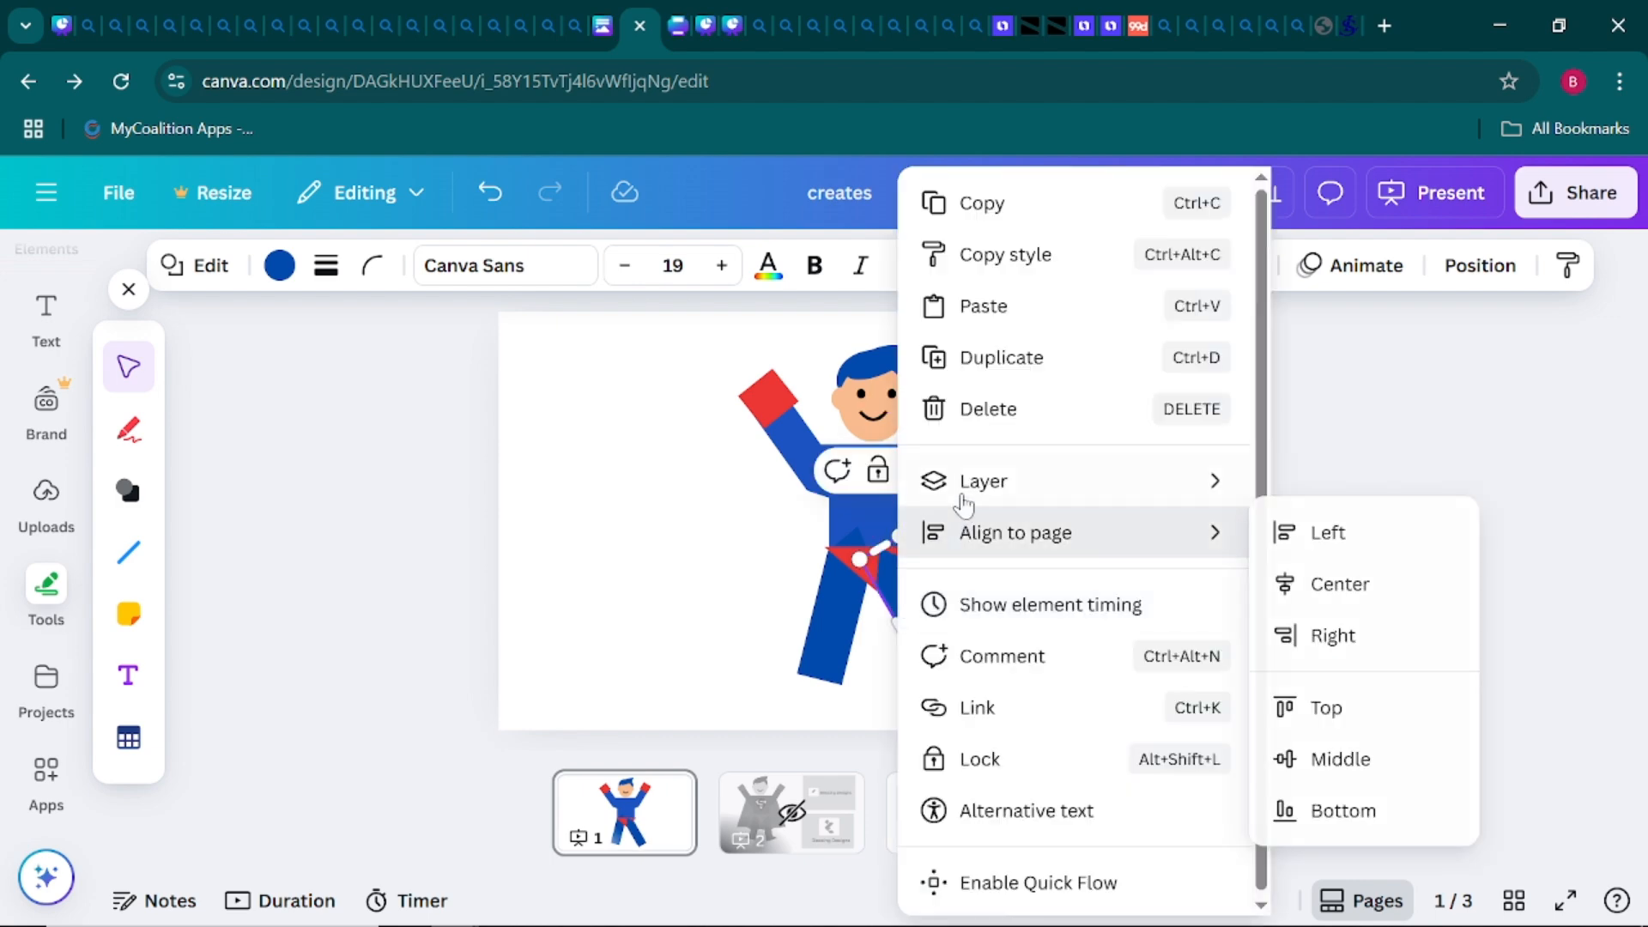
mouse_move(966, 485)
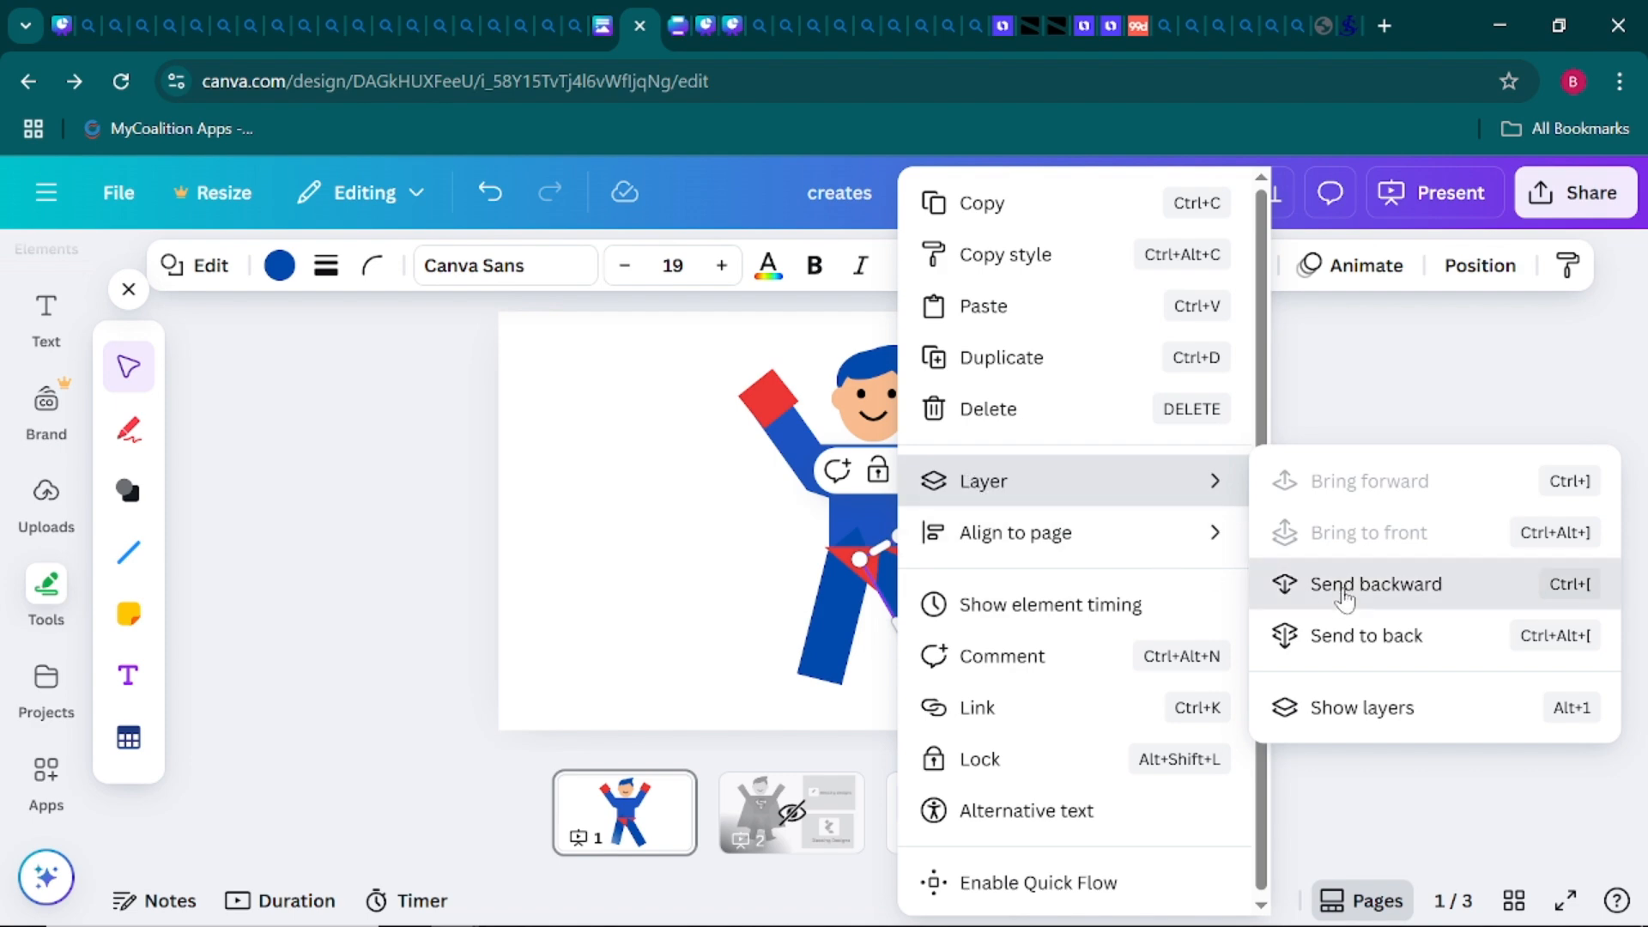
click(1304, 588)
Nudge the right leg upward and rotate it closer to vertical so its slant mirrors the left leg
drag(935, 636, 945, 625)
click(1007, 647)
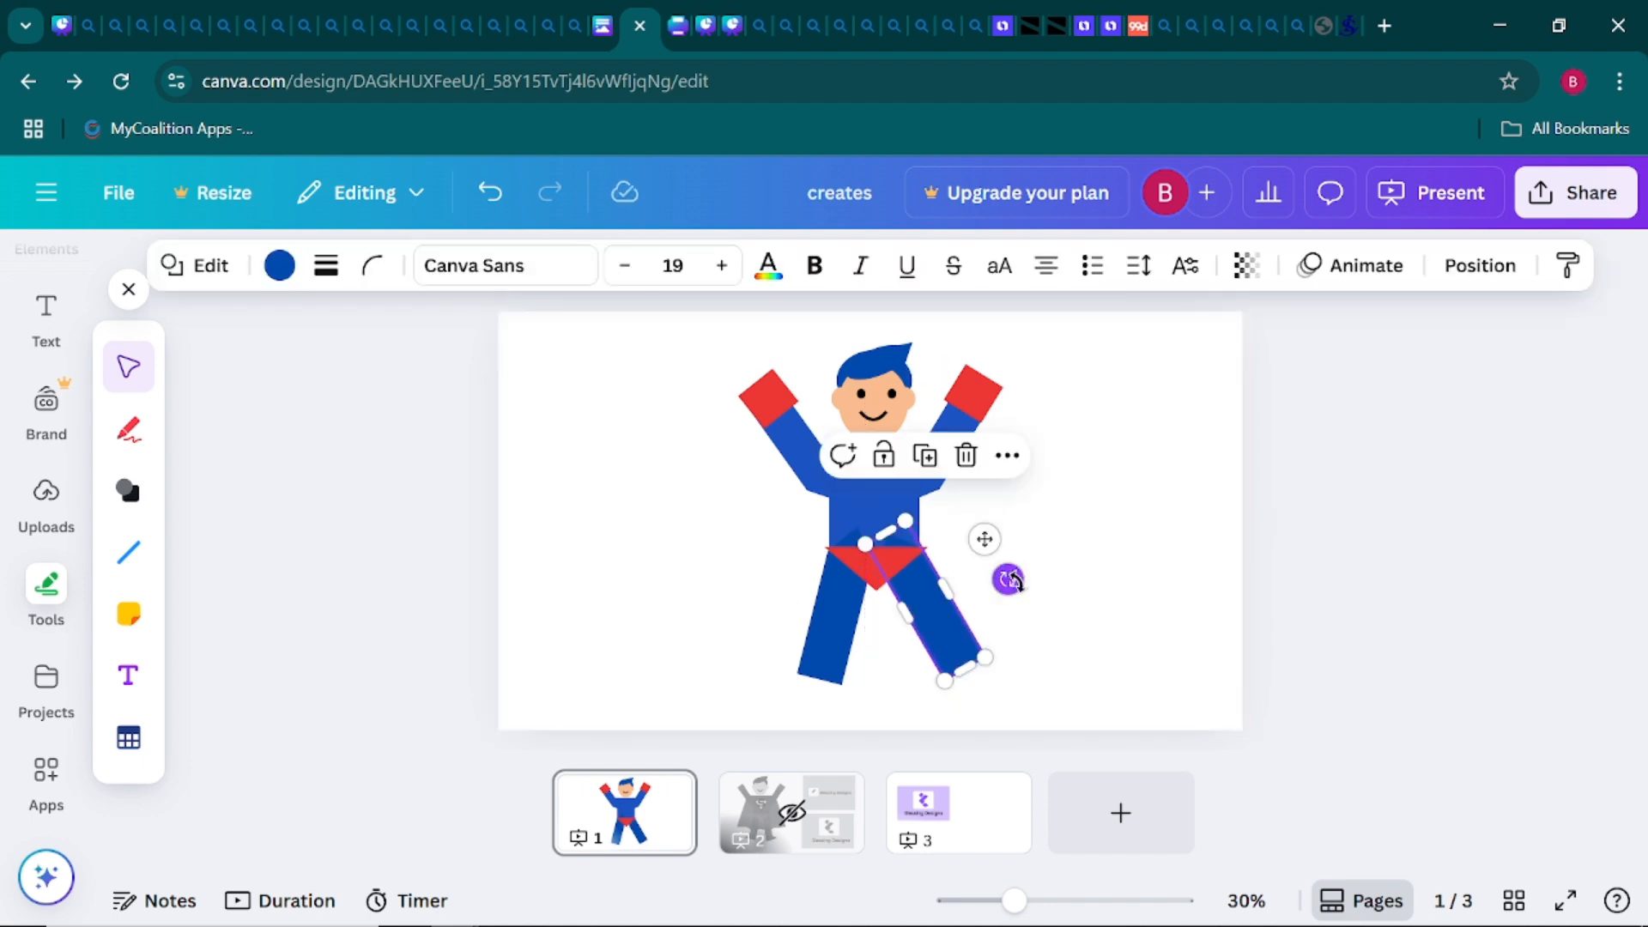
drag(1010, 580, 924, 625)
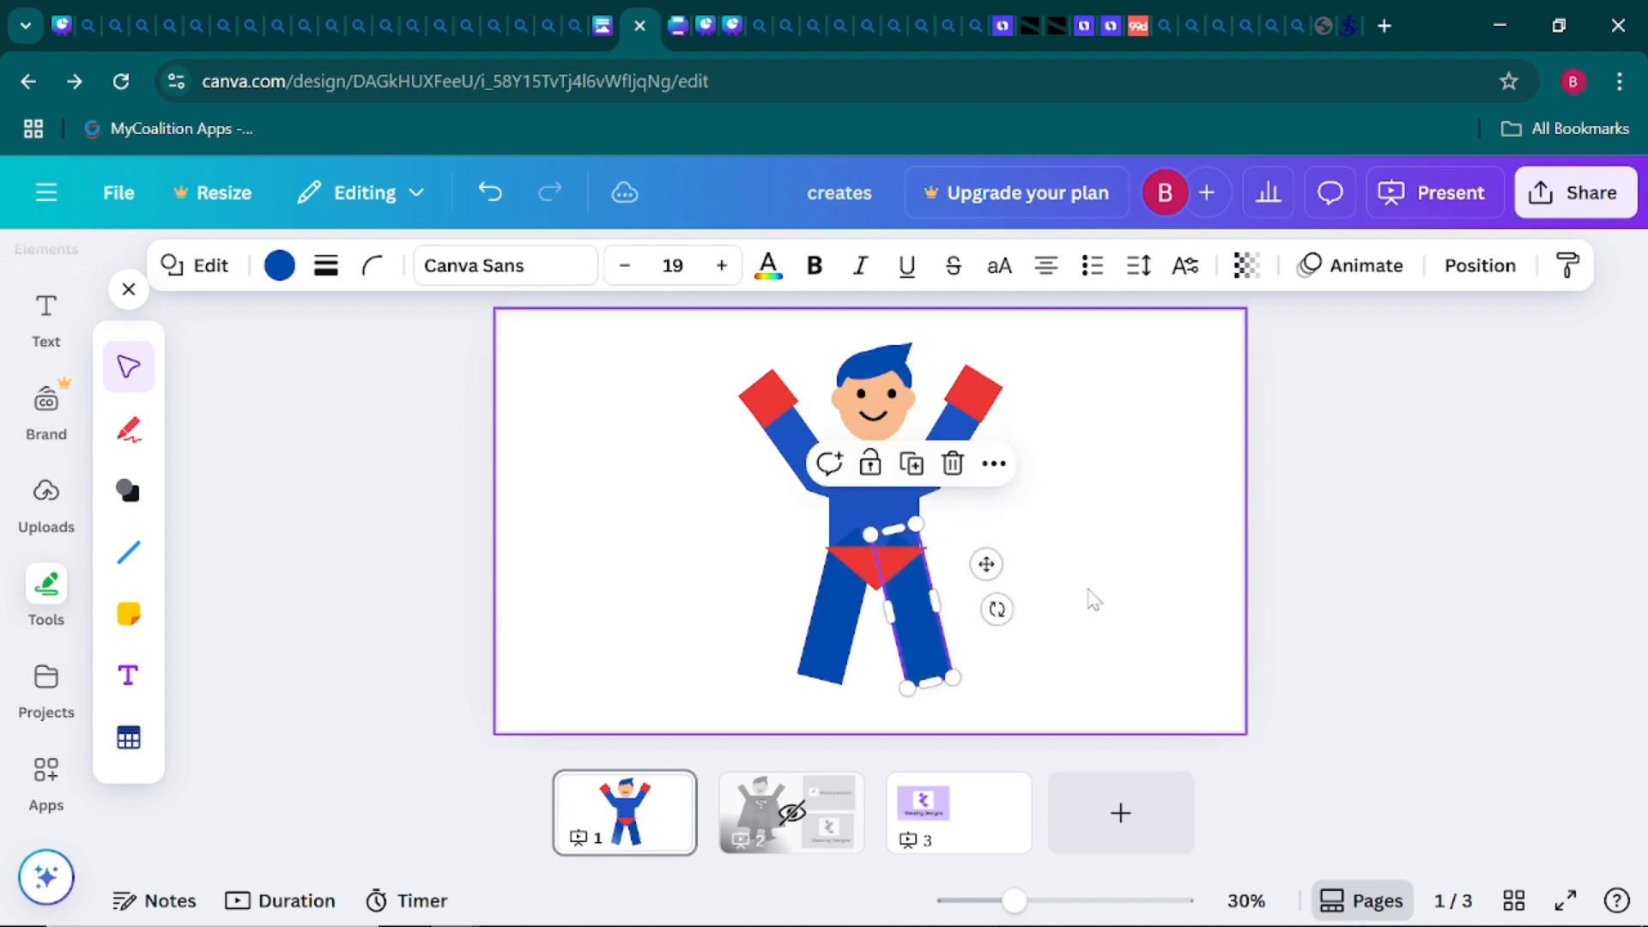
click(1092, 601)
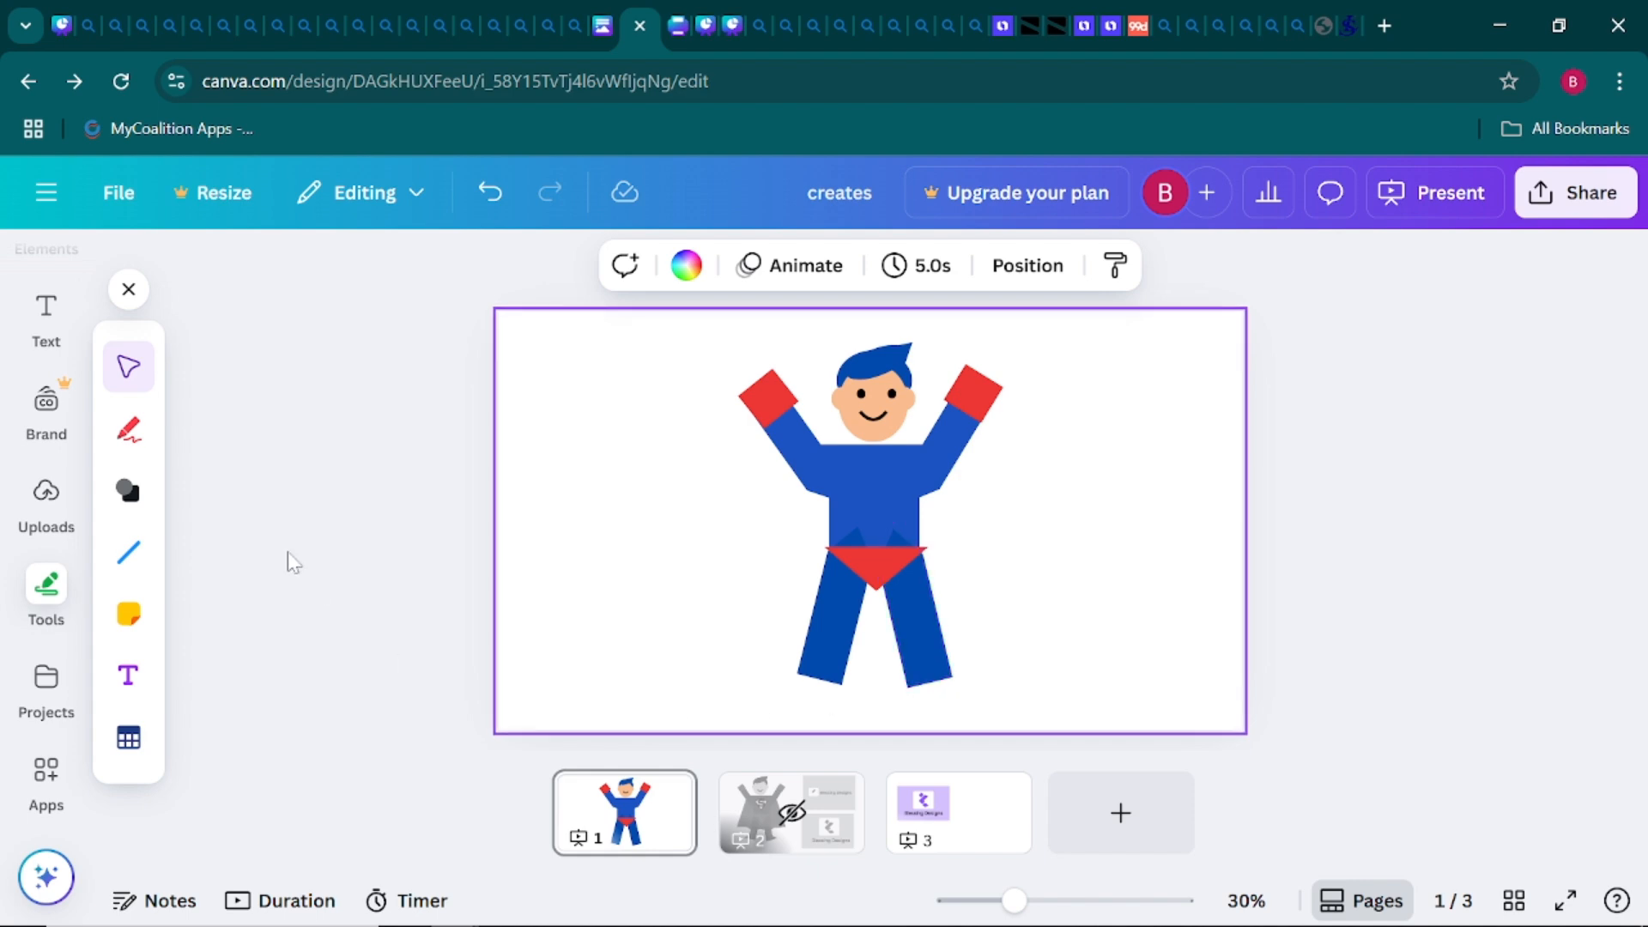
Add a square shape, shrink it to about the width of a leg and place it beside the lower left leg
click(130, 489)
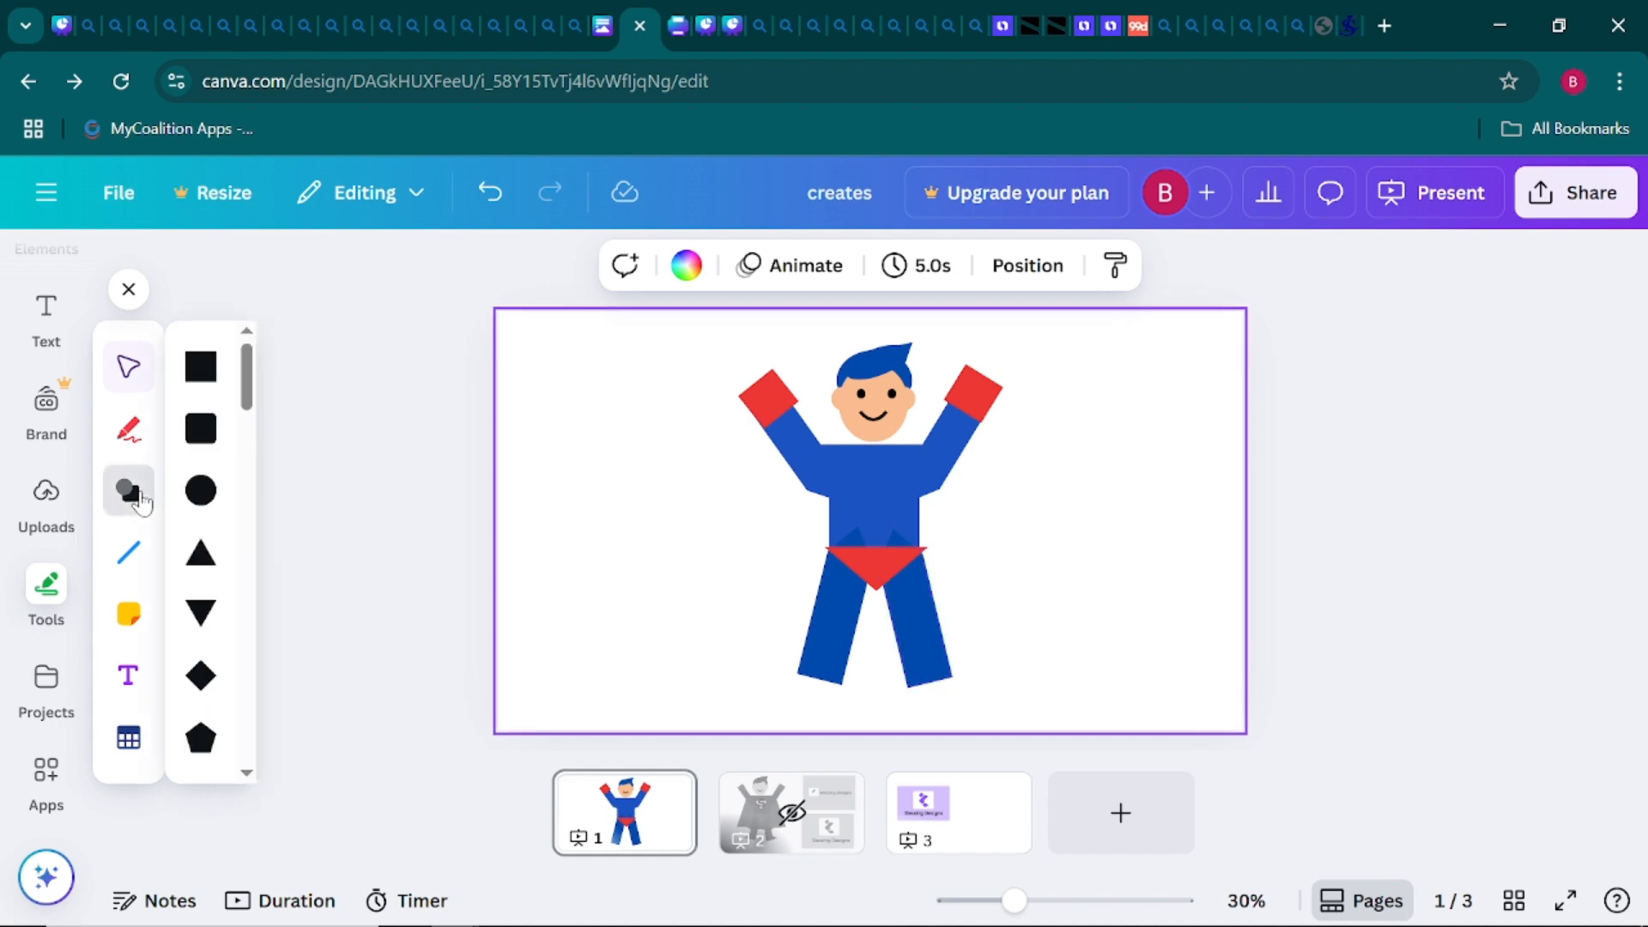
click(200, 366)
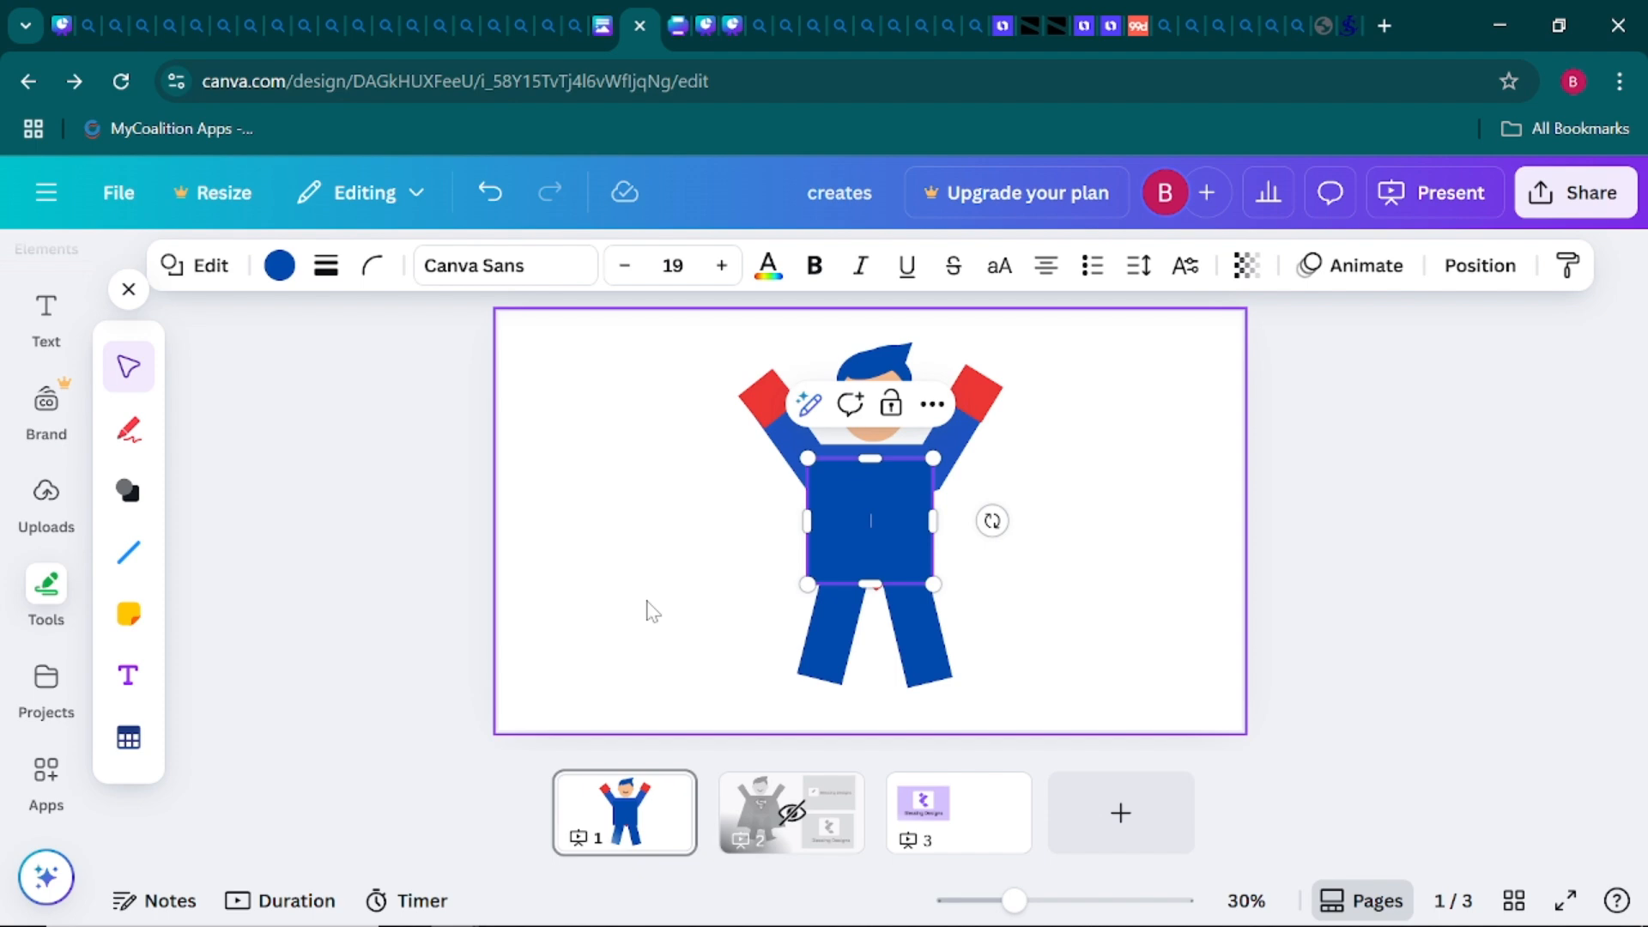
click(753, 558)
drag(884, 554, 704, 544)
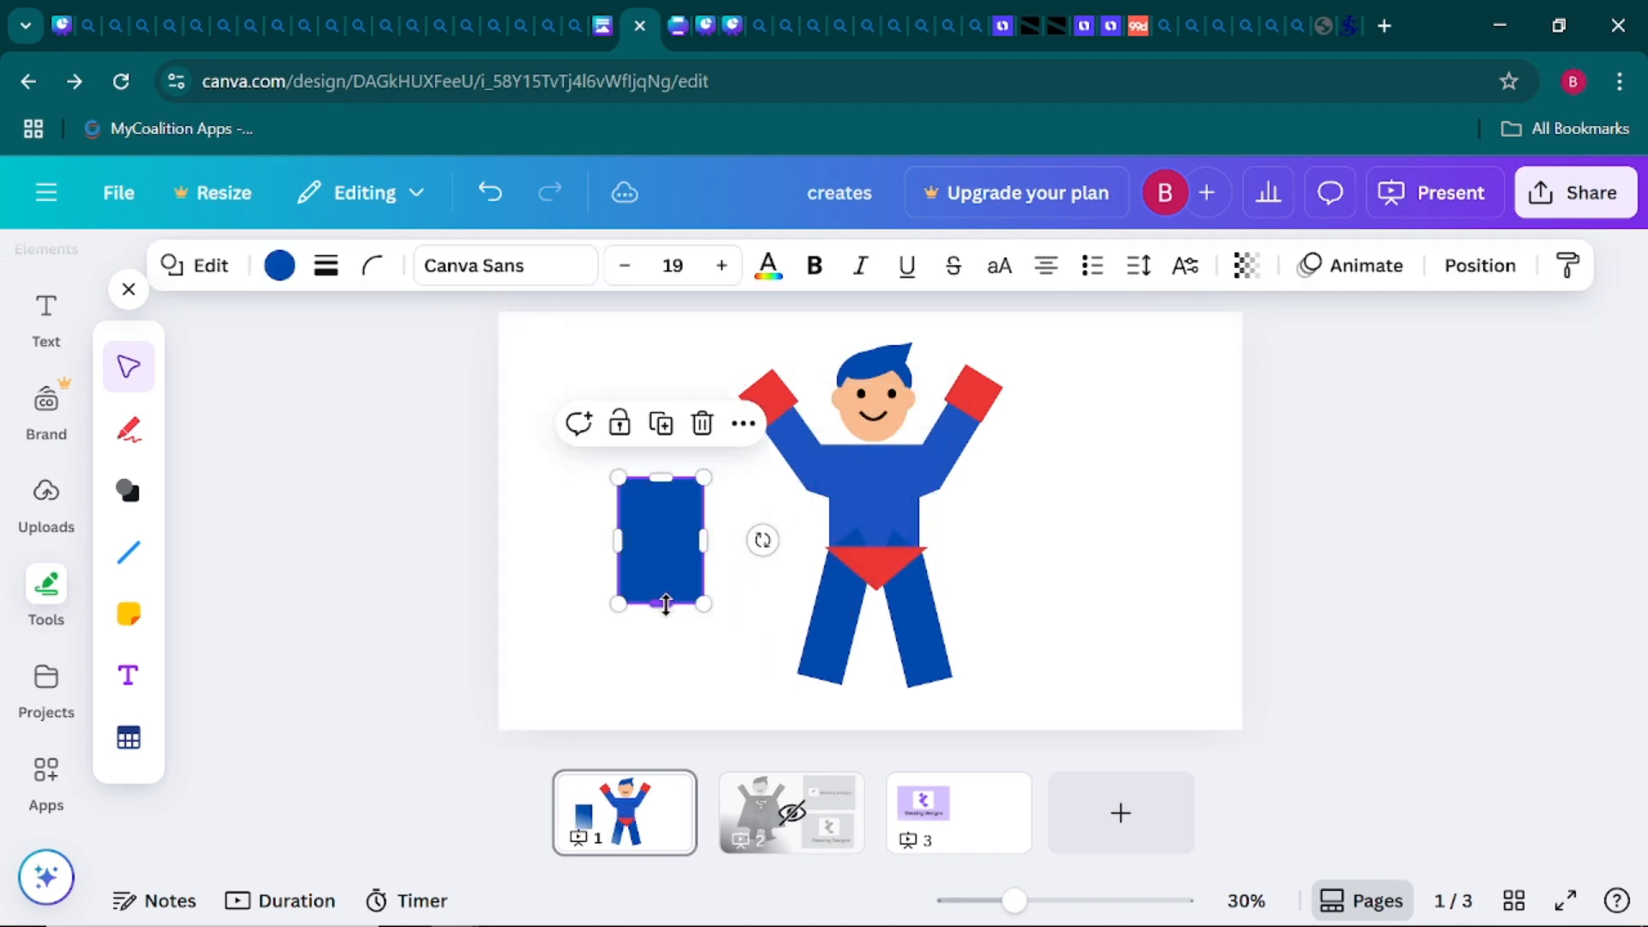
drag(662, 603, 689, 508)
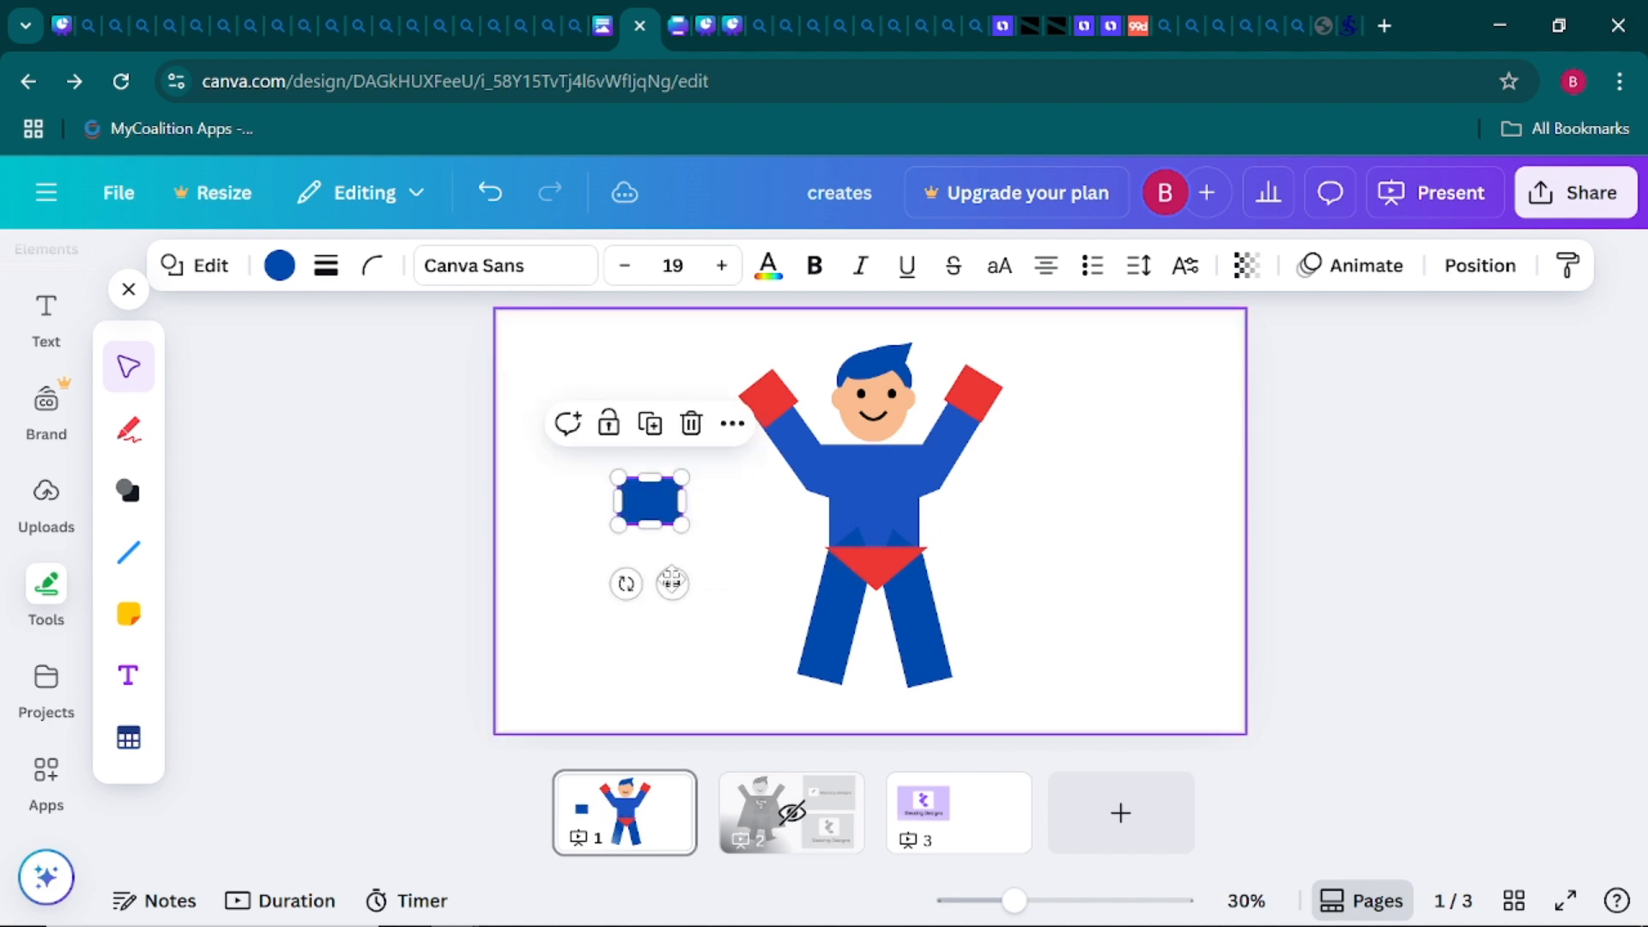
drag(673, 582, 728, 706)
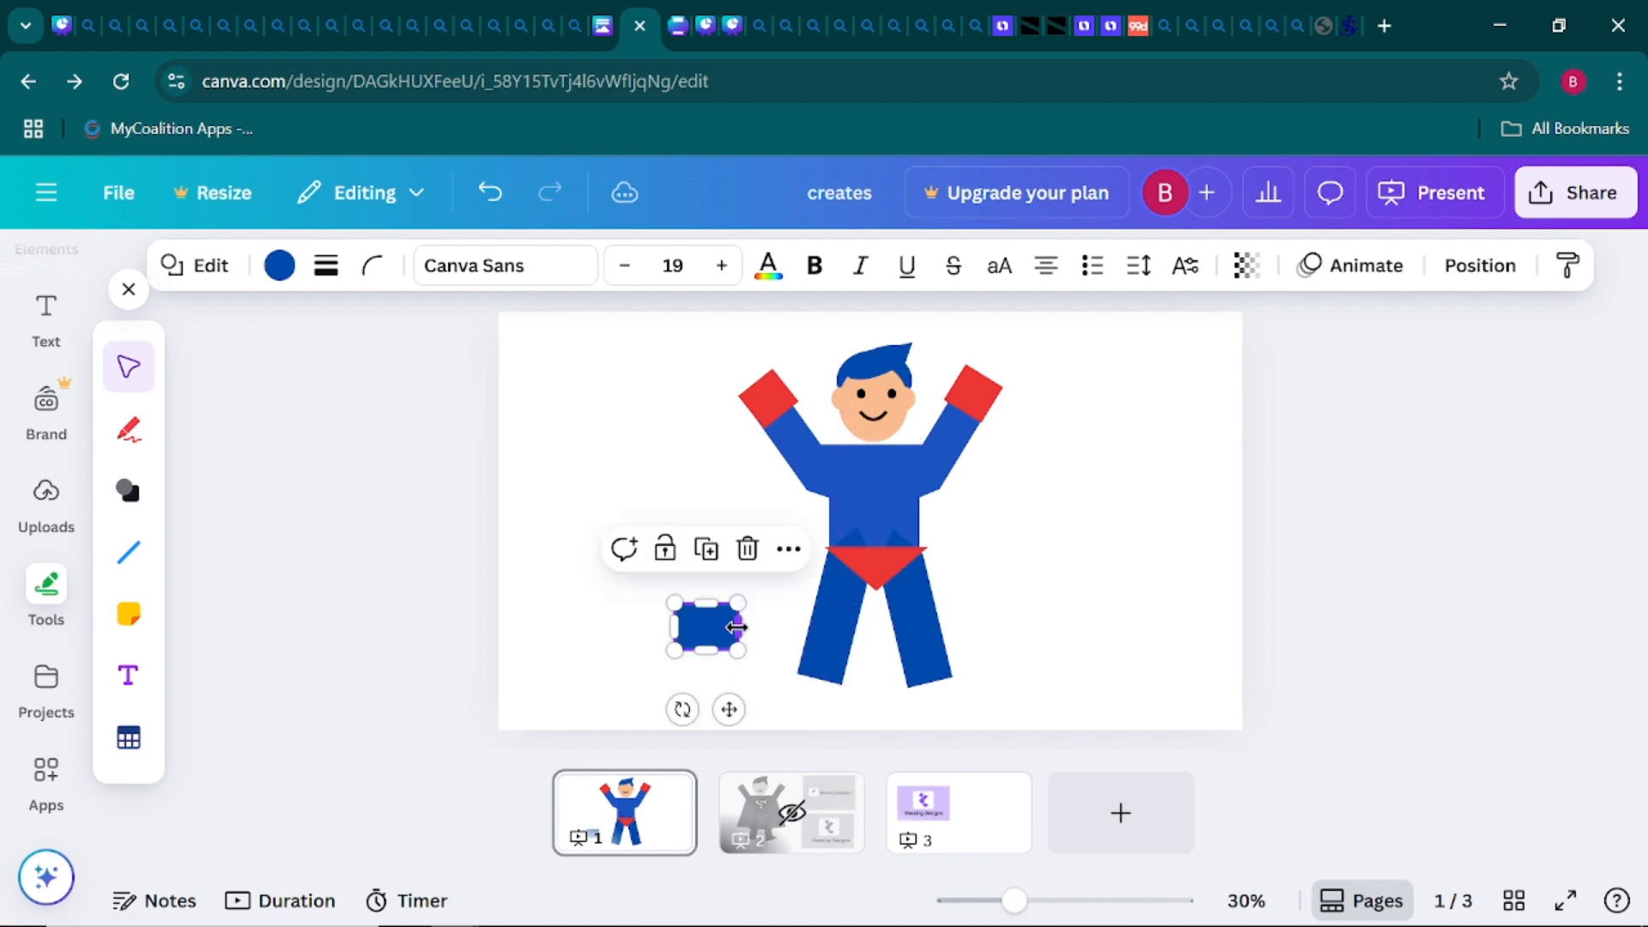
drag(731, 627, 727, 627)
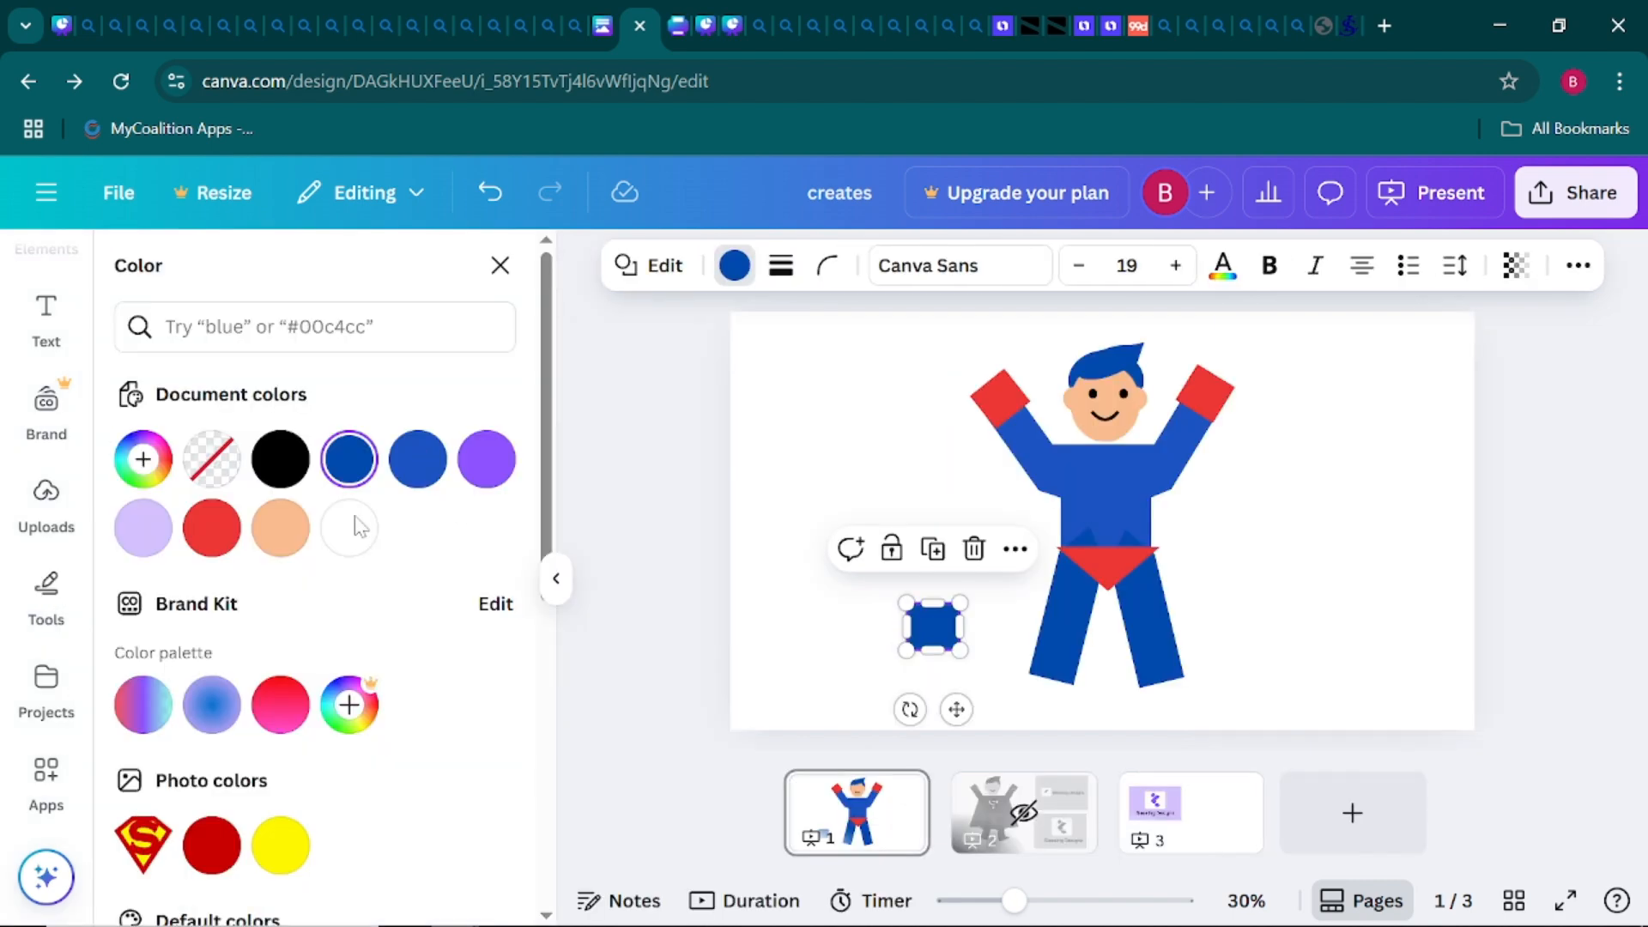
Fill the small square with the same red as the hands and fit it, rotated to the leg's slant, over the left leg's end
click(211, 527)
click(790, 673)
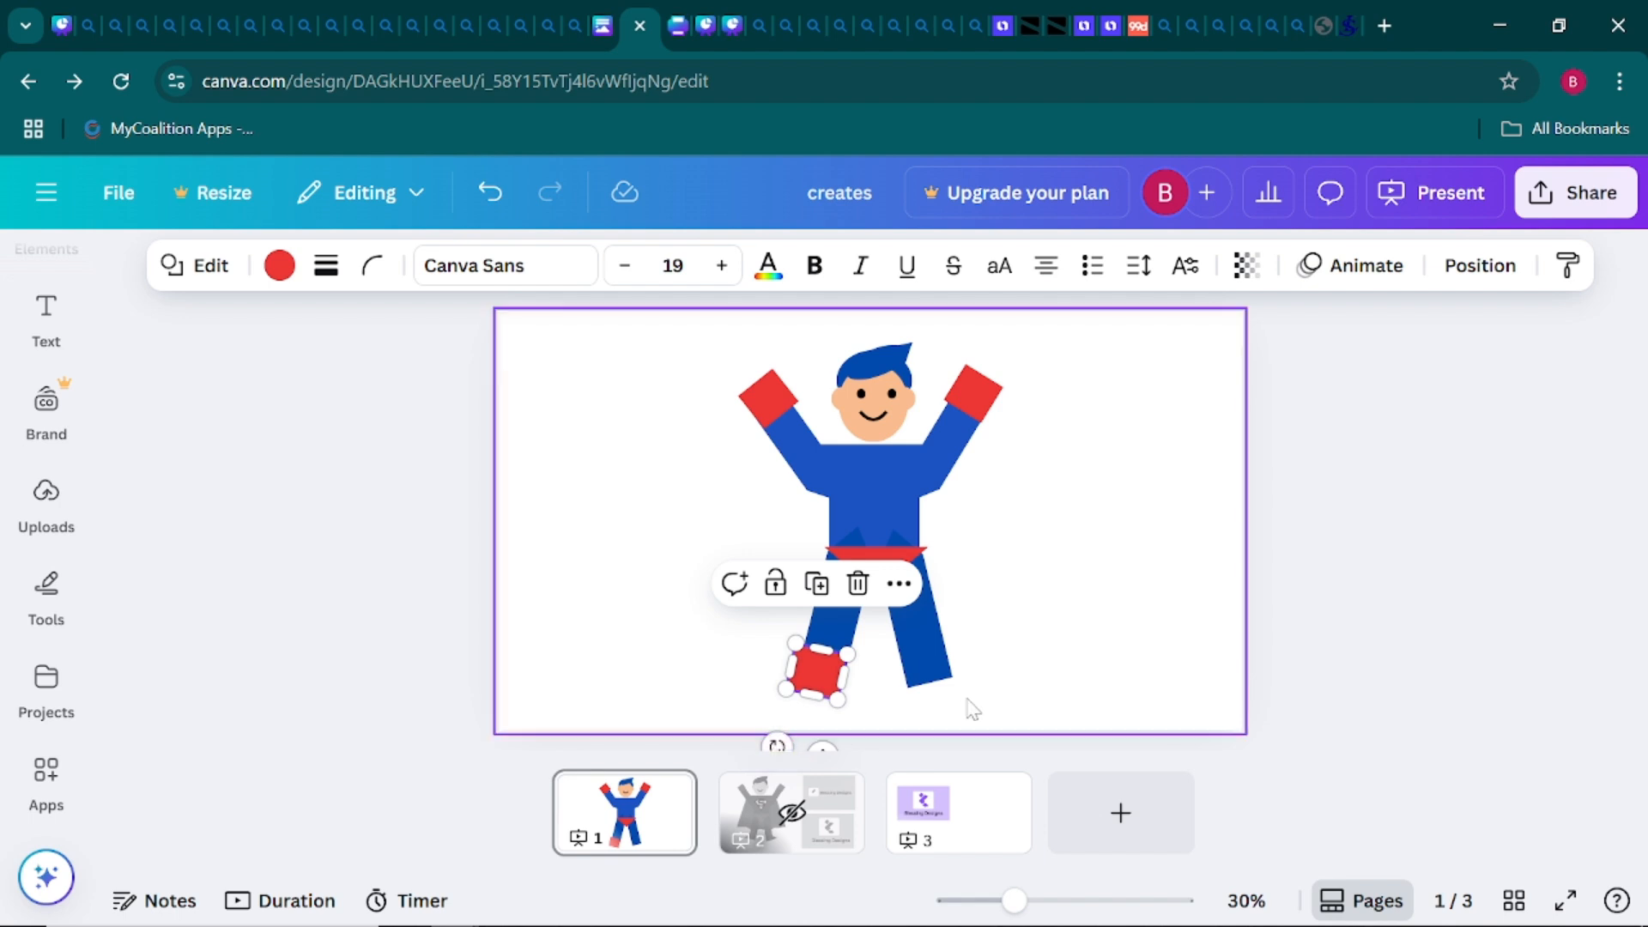
click(693, 672)
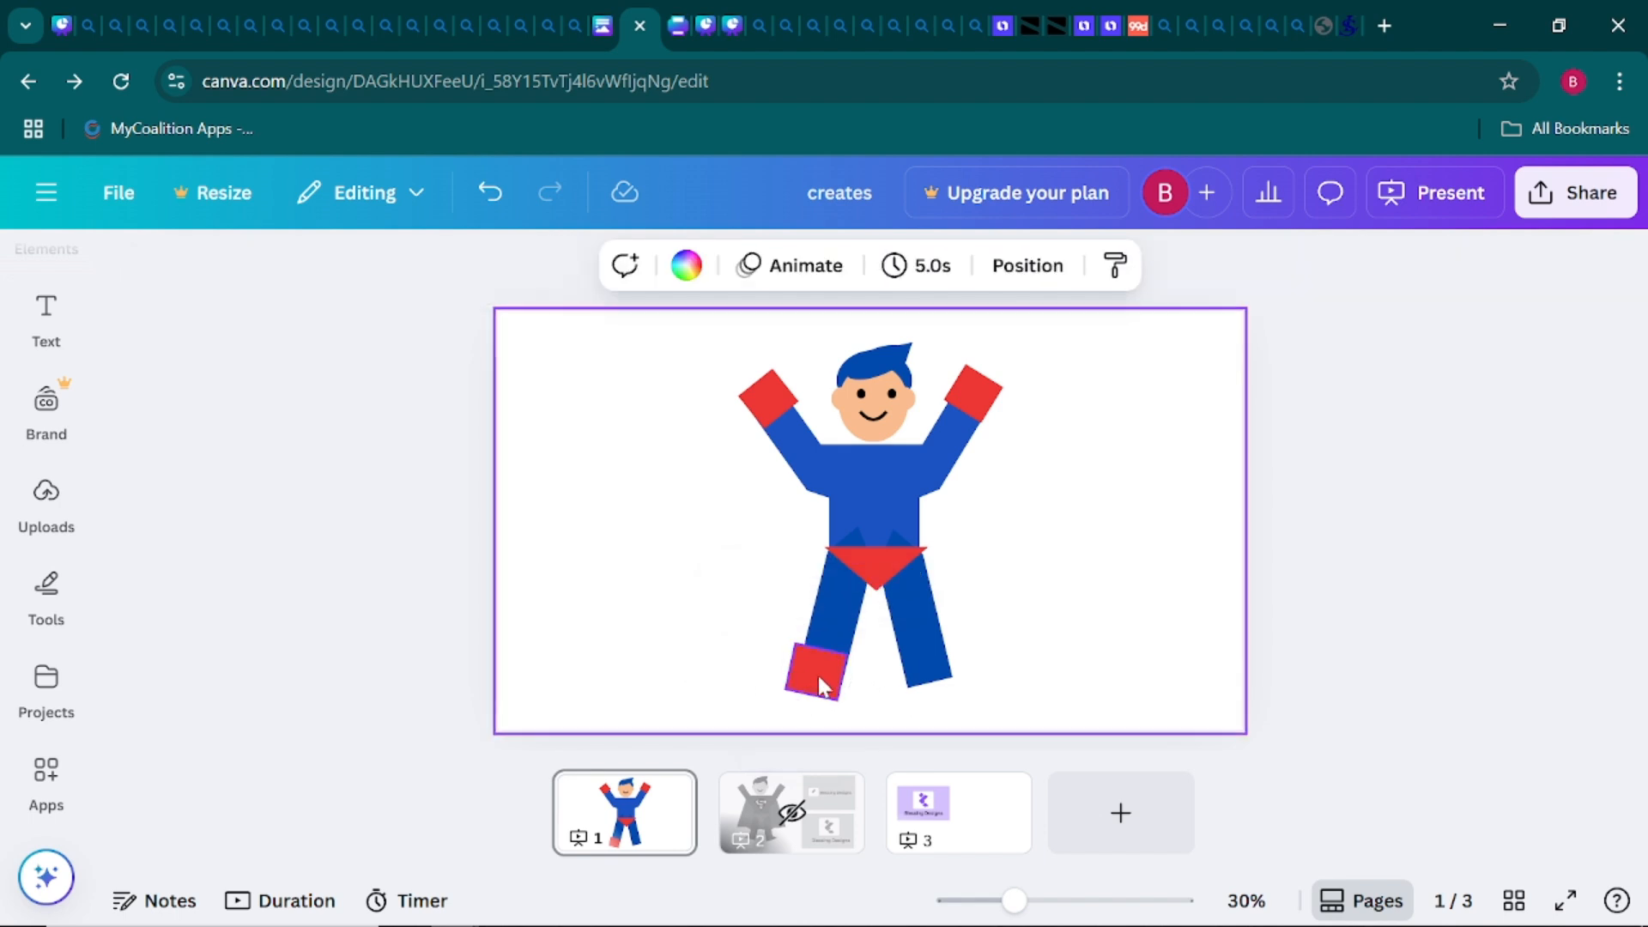
click(817, 676)
mouse_move(818, 673)
mouse_down()
mouse_move(804, 677)
mouse_move(828, 672)
mouse_up()
click(677, 662)
click(807, 691)
click(687, 691)
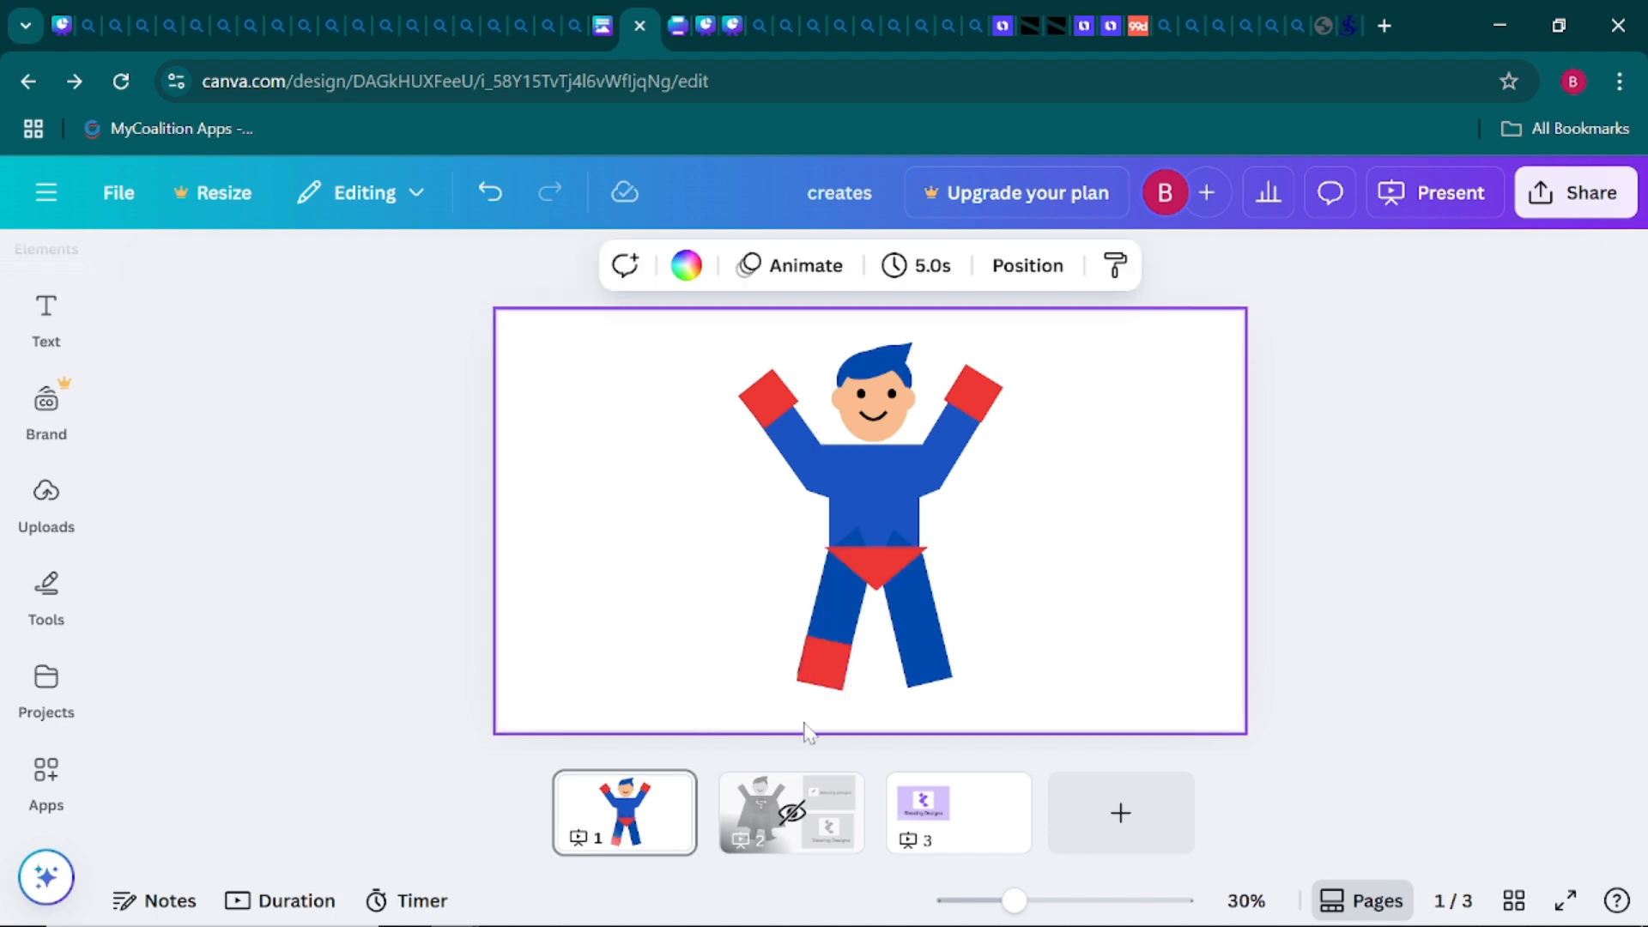
Duplicate the red foot onto the end of the right leg and rotate the copy to match that leg's slant
click(829, 676)
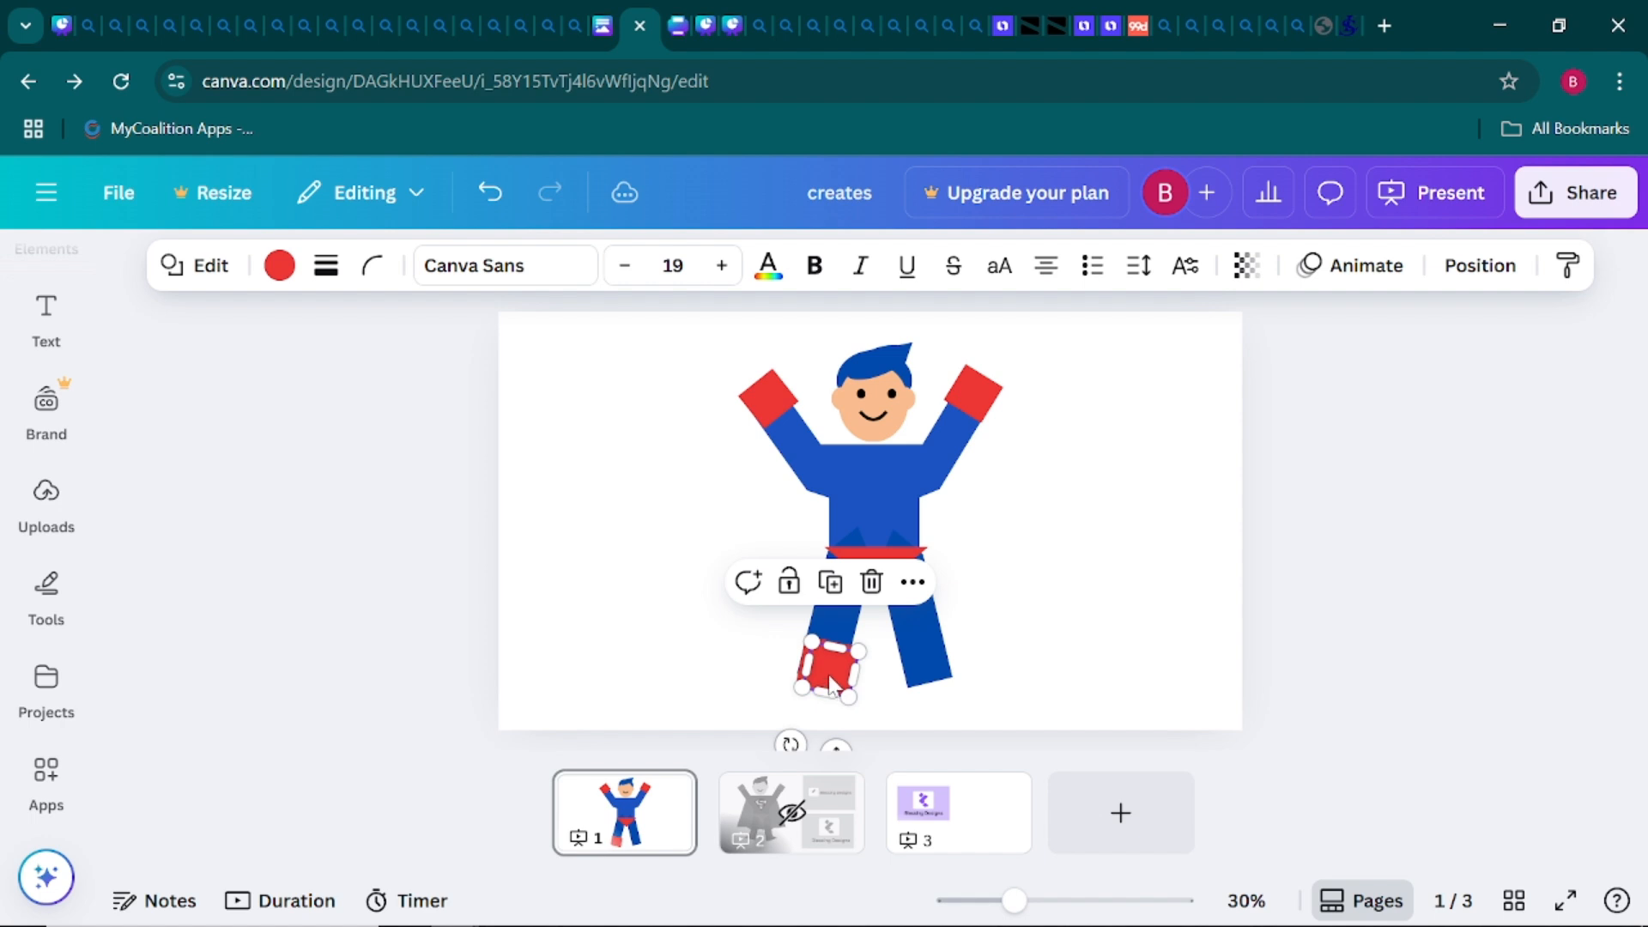
drag(830, 684, 933, 678)
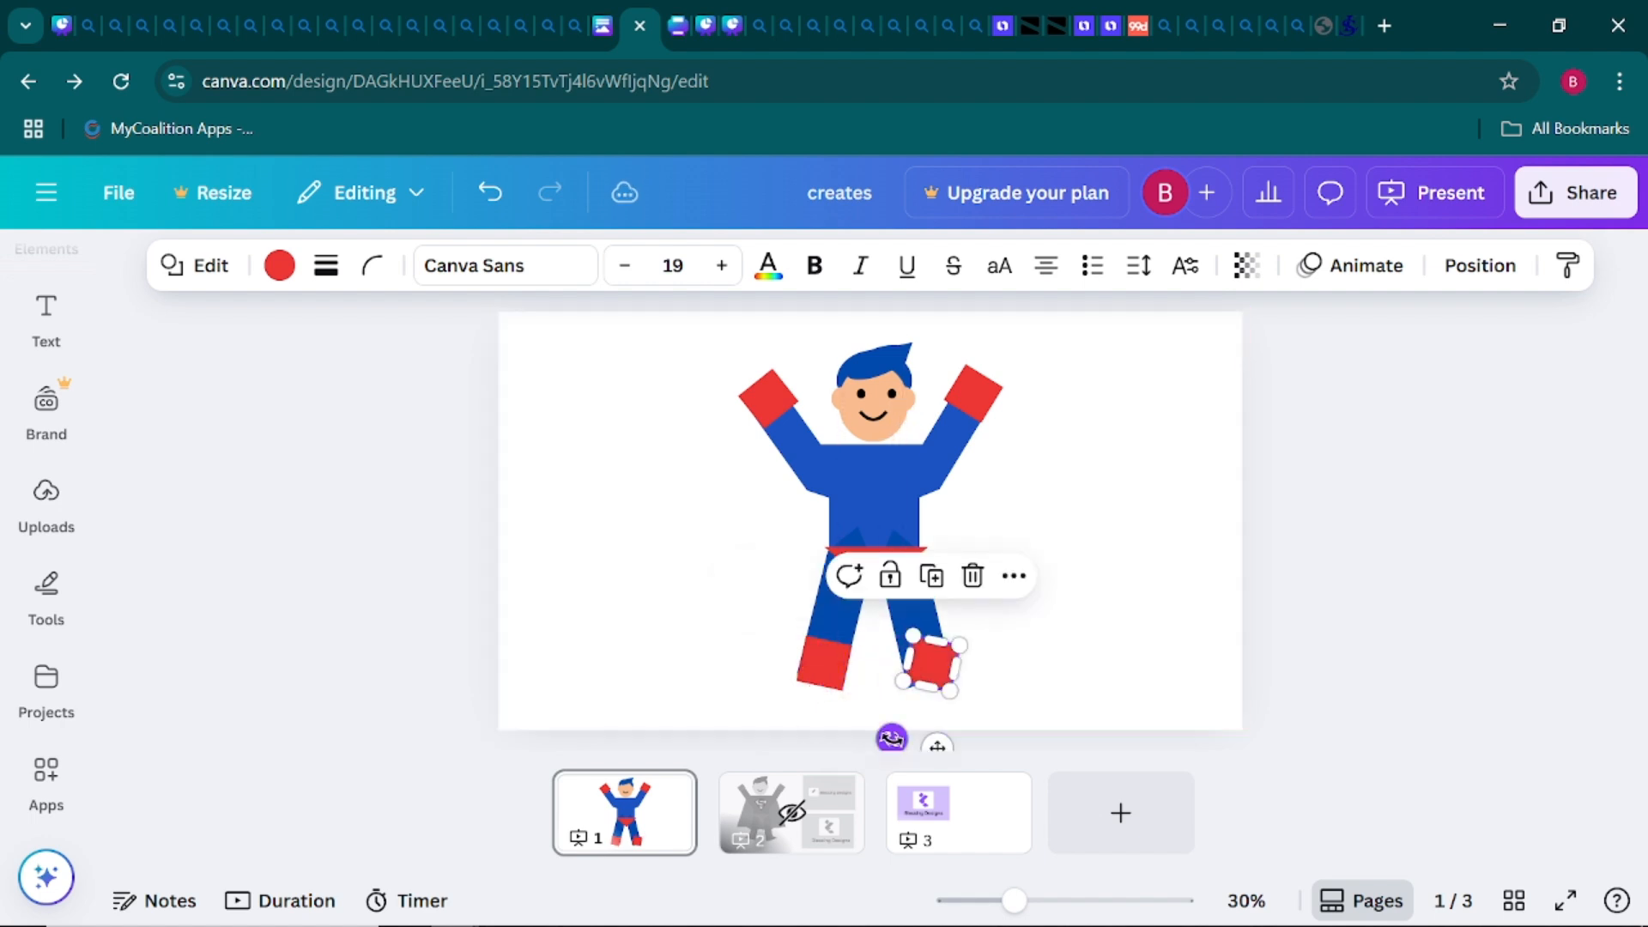
drag(891, 738, 930, 743)
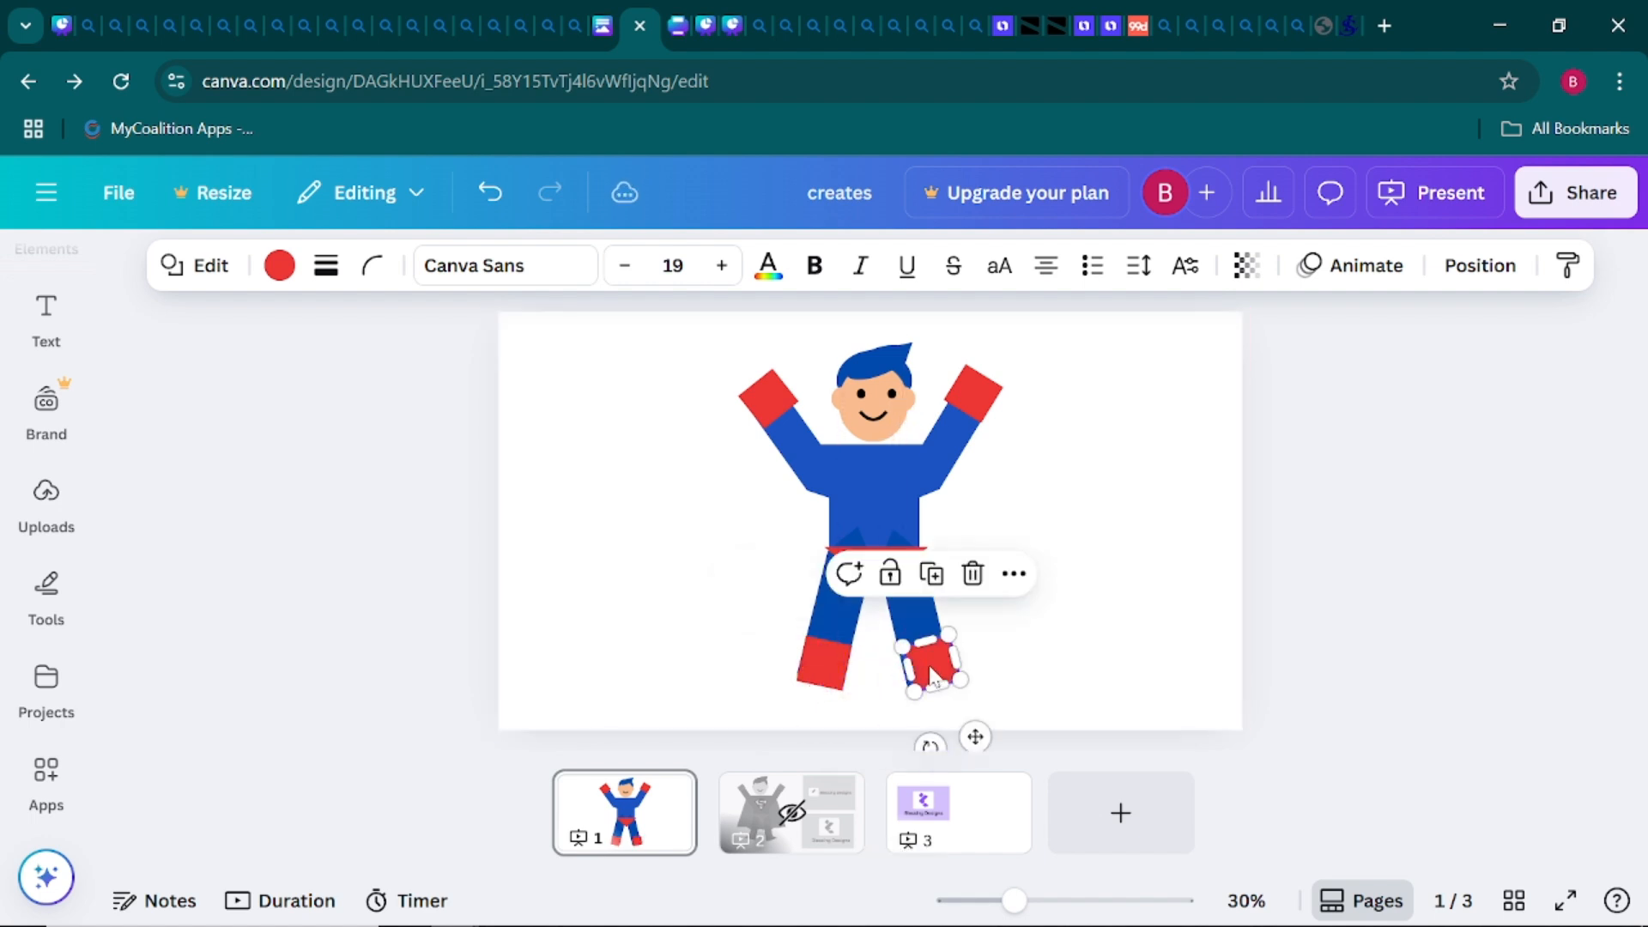
Align the red square with the end of the figure's right-hand blue leg to form the boot
drag(930, 667, 935, 666)
click(1079, 691)
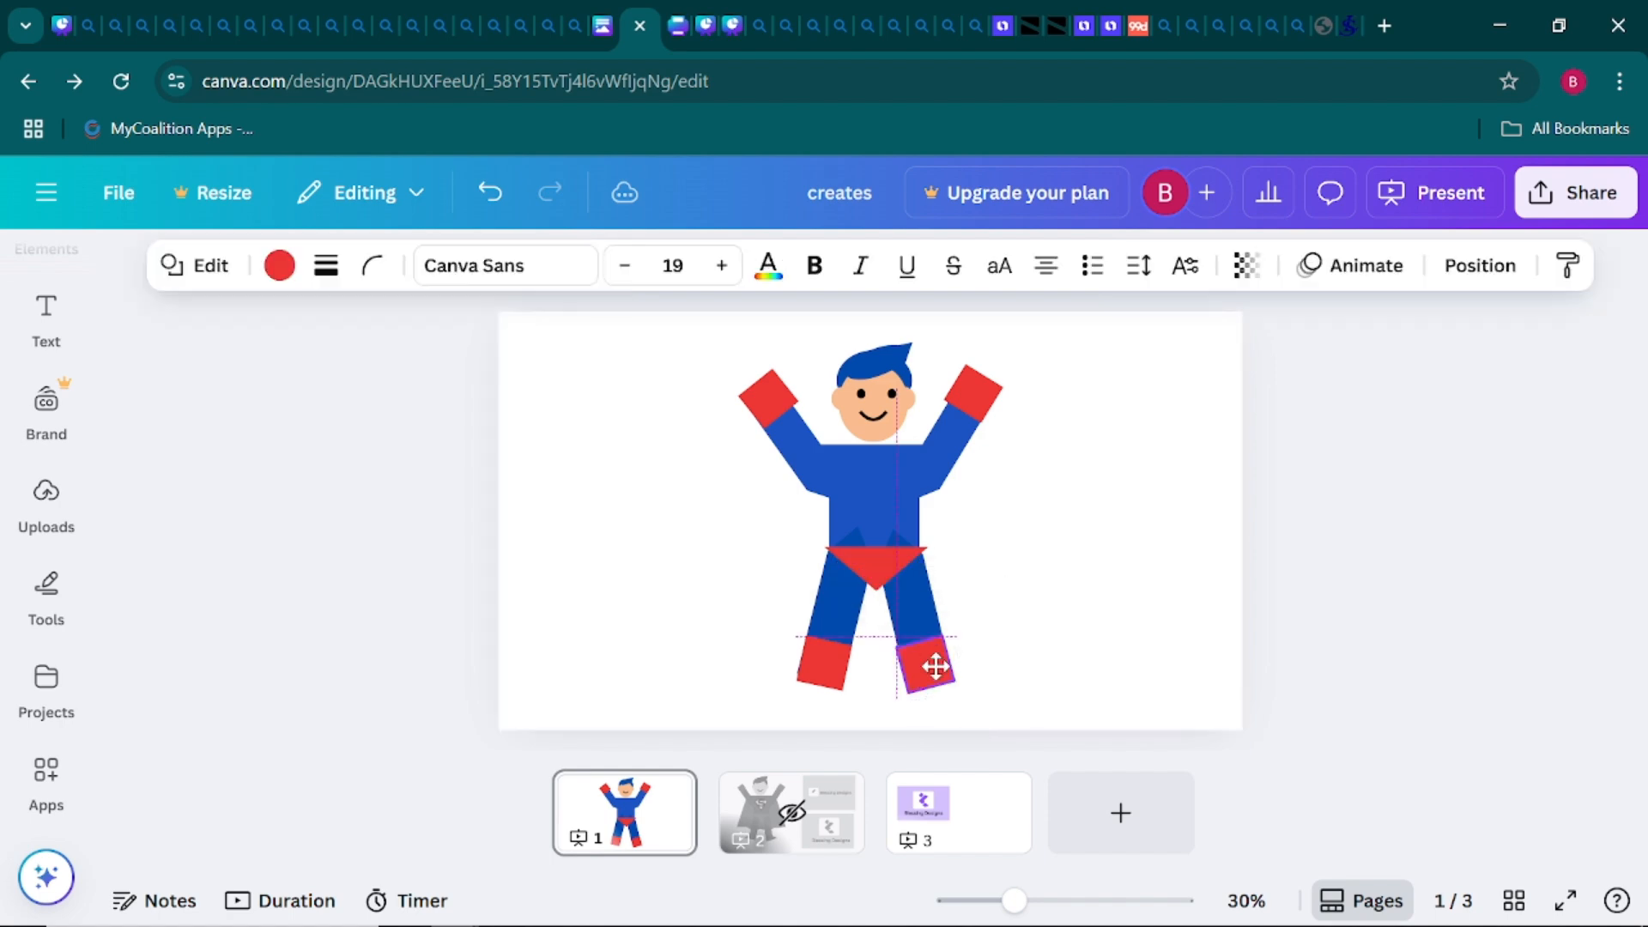
click(1089, 706)
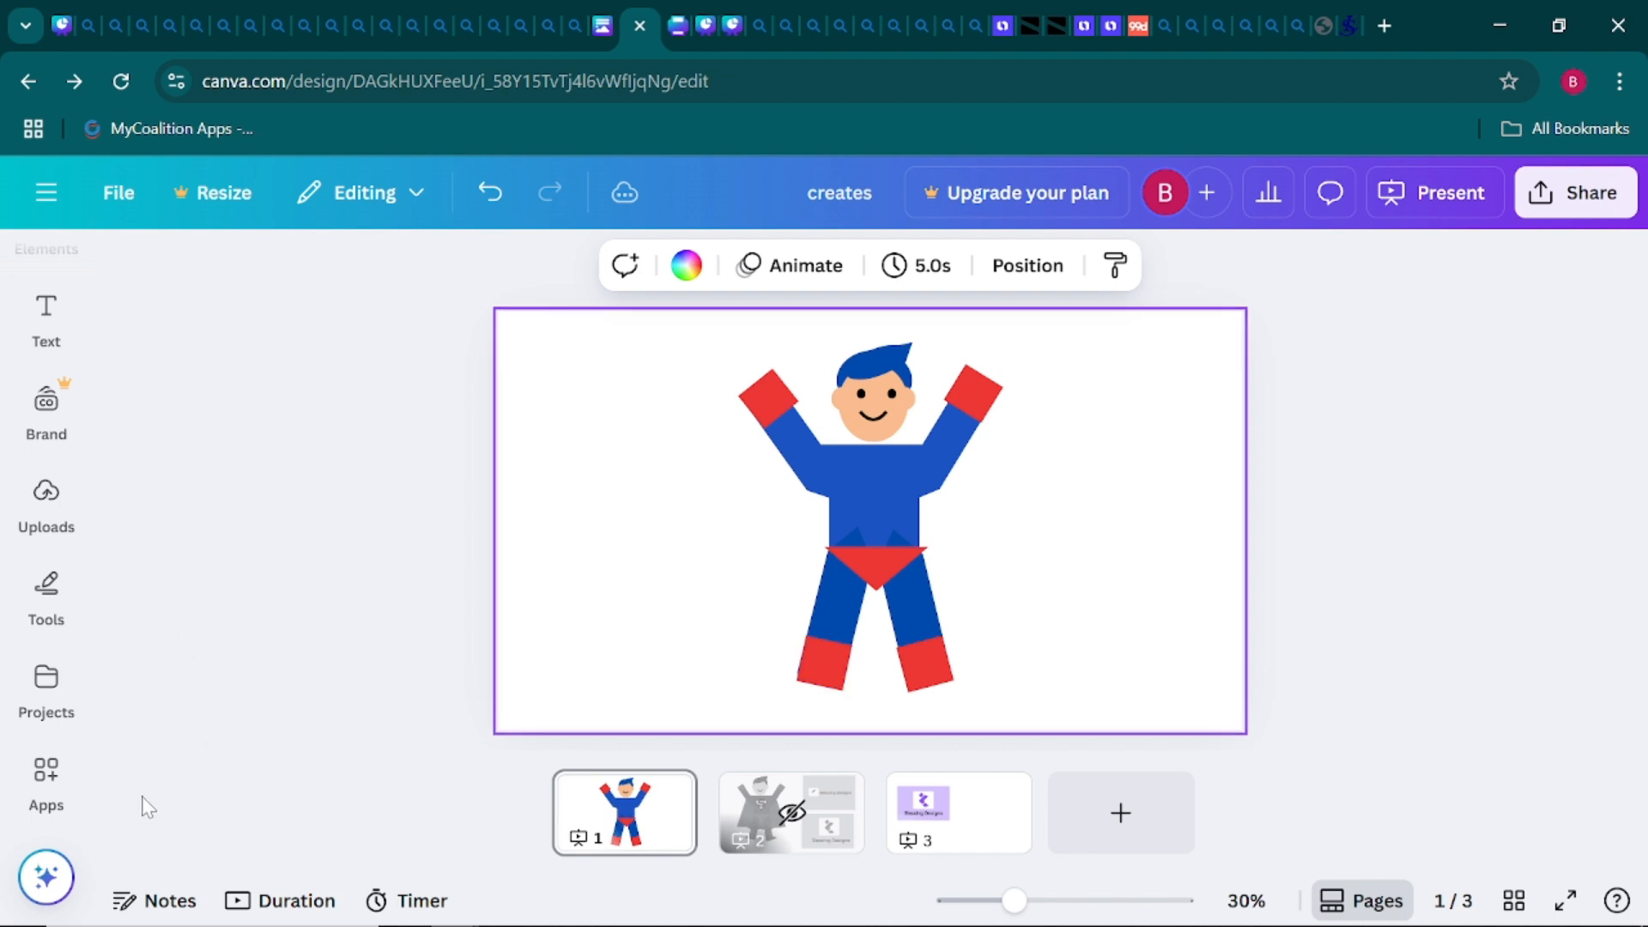
Add an upright triangle, place it on the blank area left of the figure, and colour it red
click(46, 592)
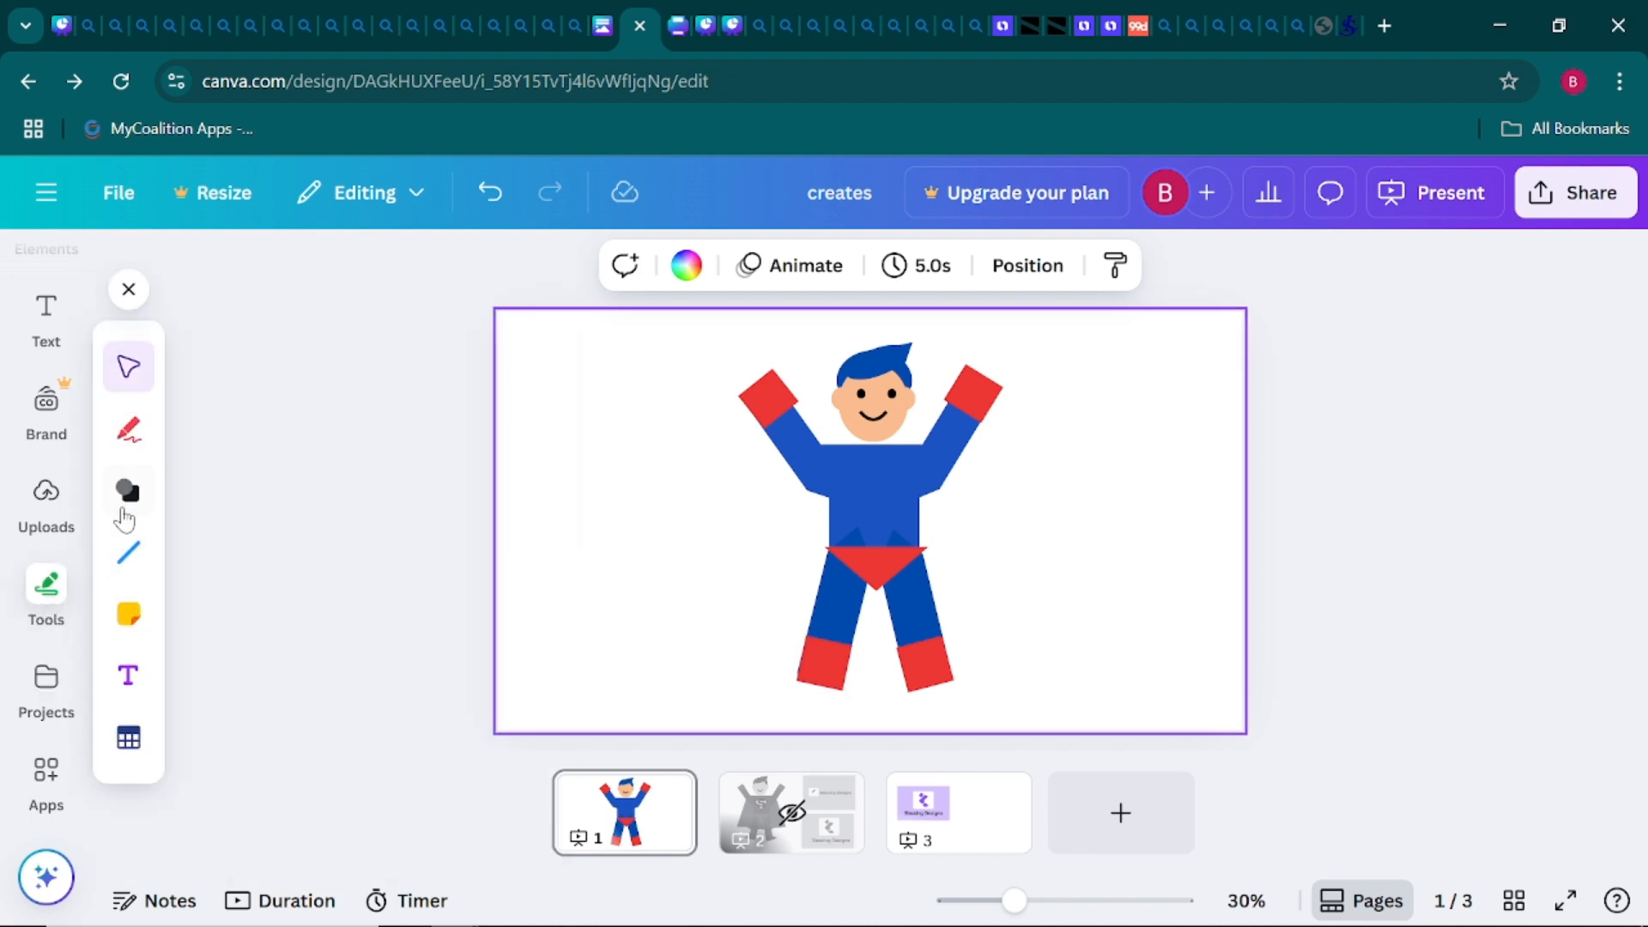
click(128, 491)
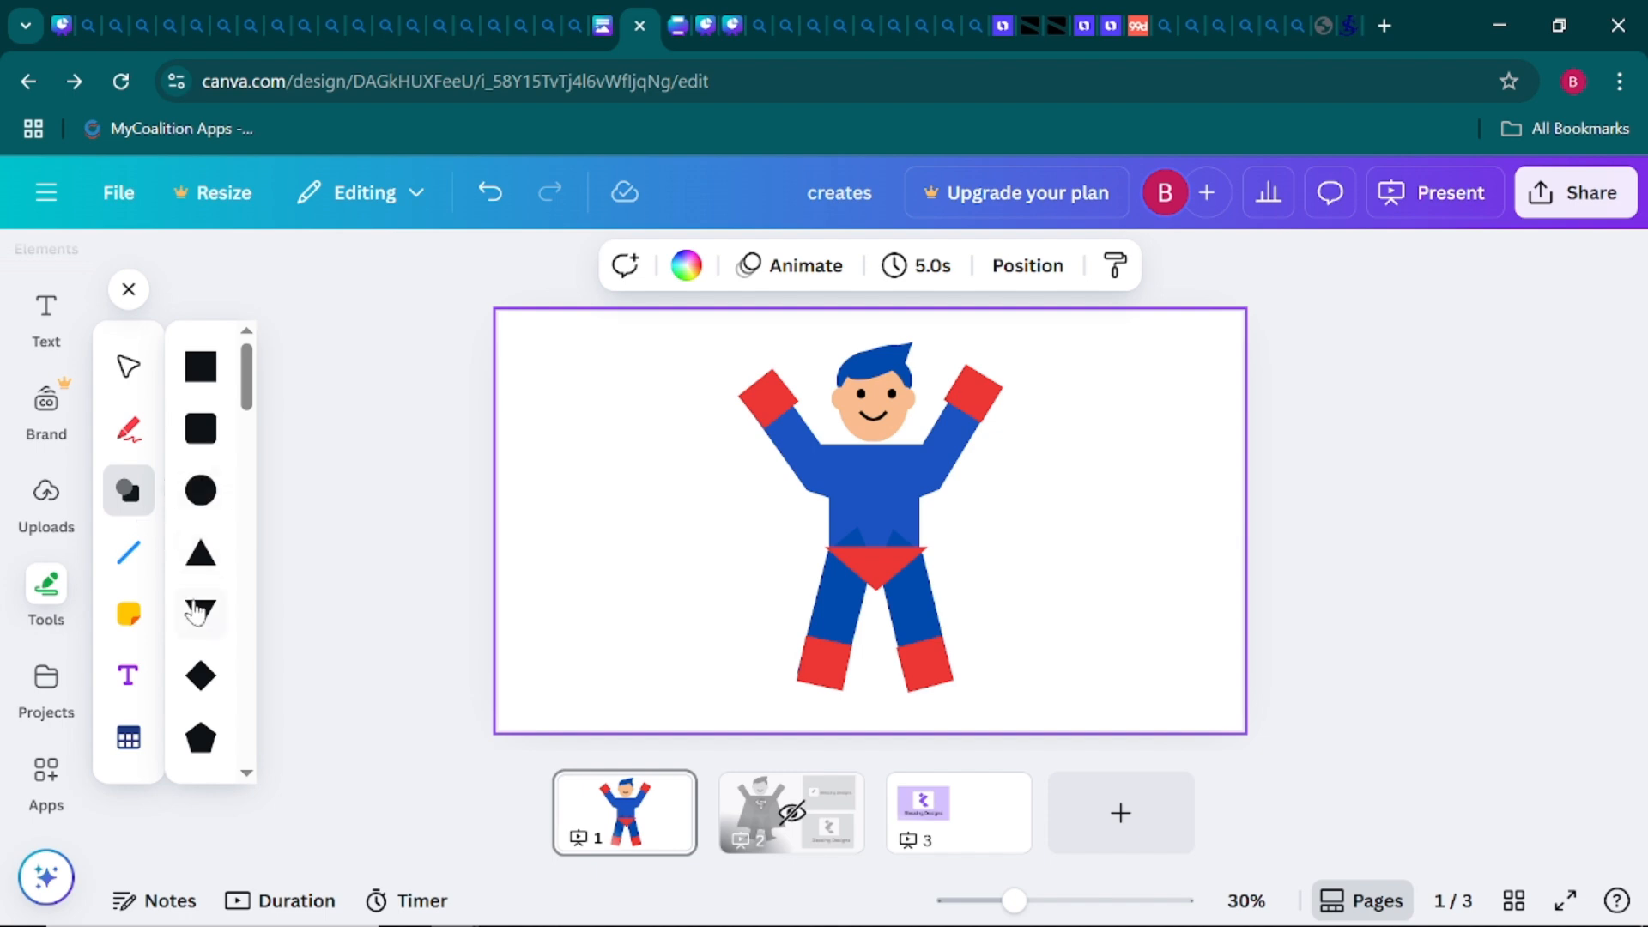
click(206, 557)
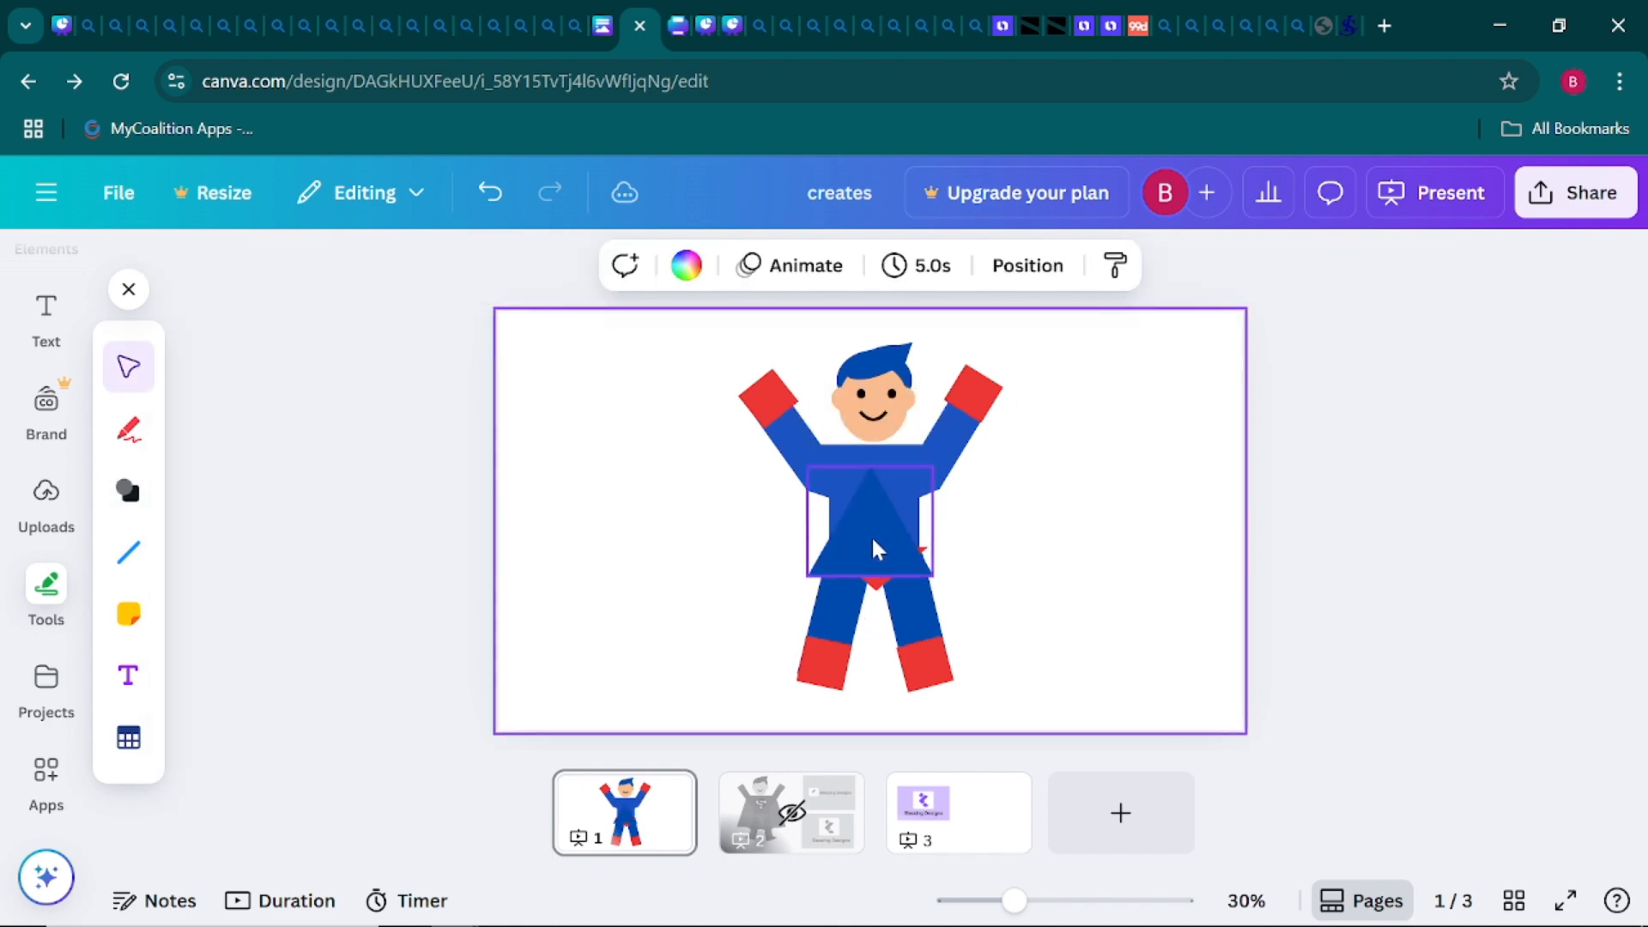
drag(871, 541, 699, 544)
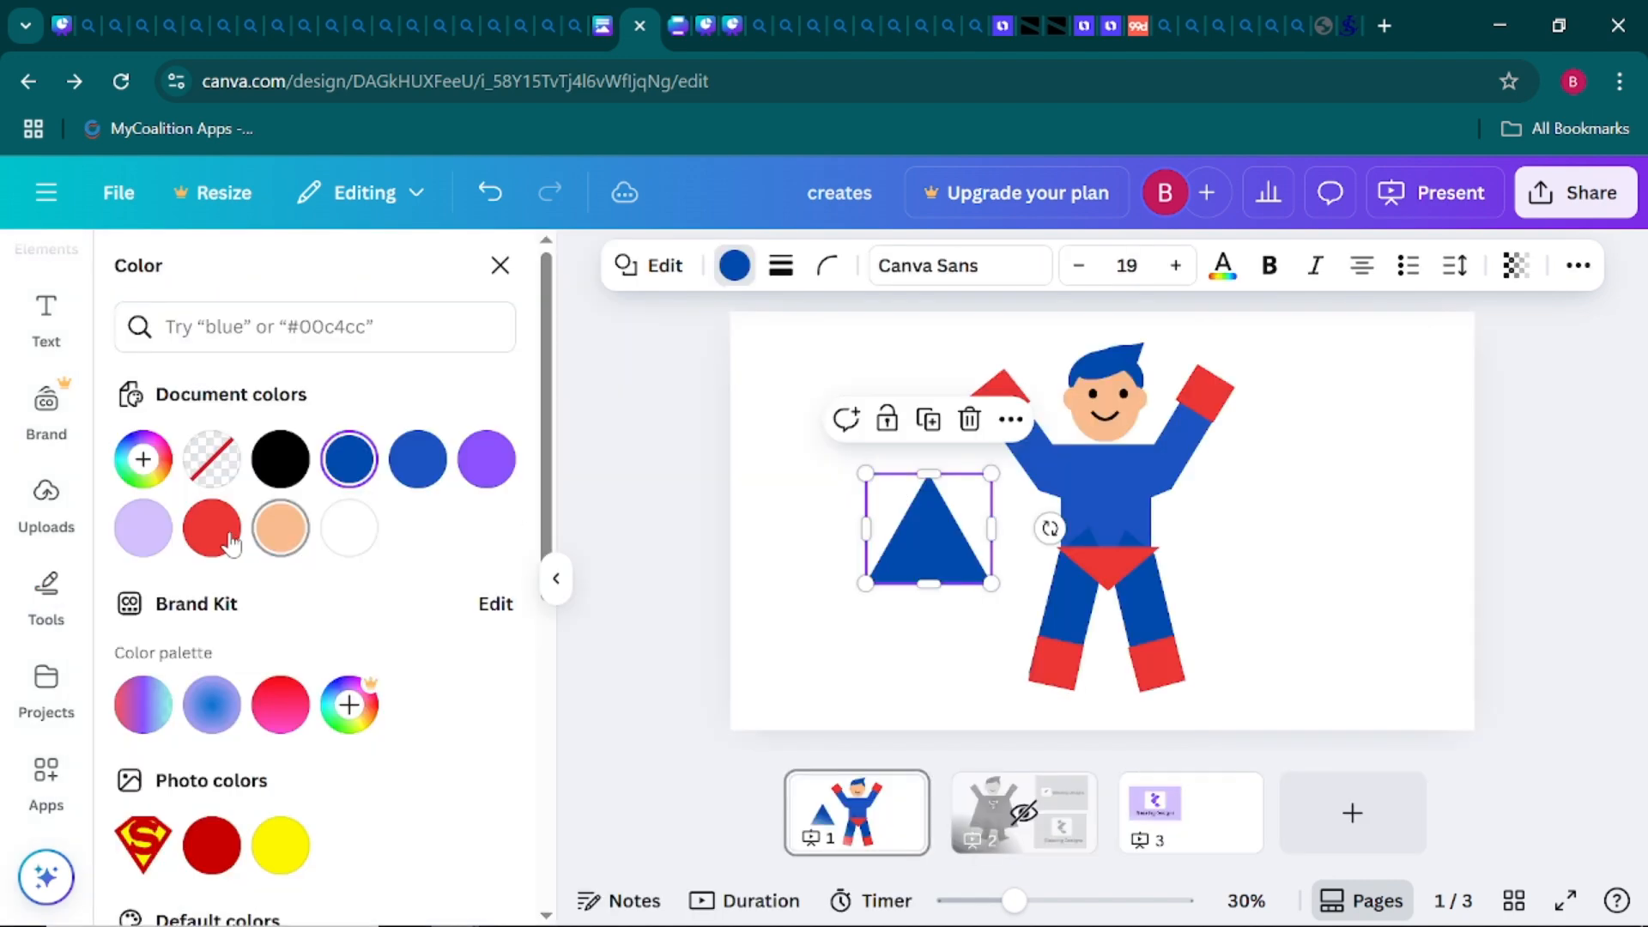
click(212, 529)
click(849, 614)
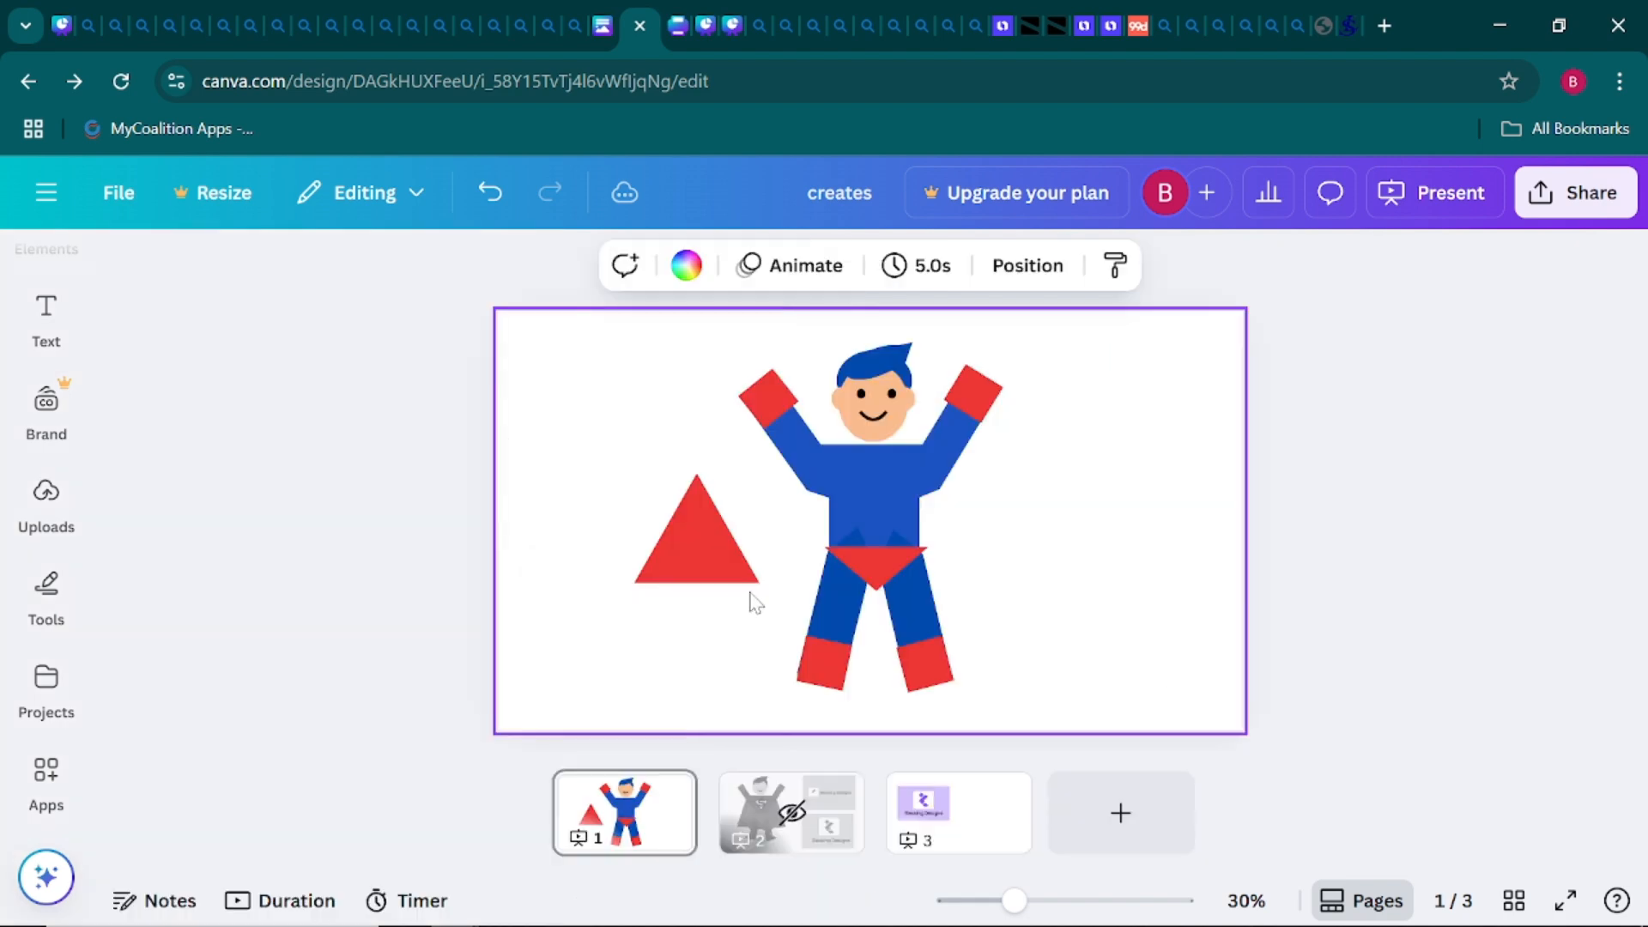
Rotate the red triangle to point left, shrink it, and place it under the left-hand boot as a foot
click(657, 554)
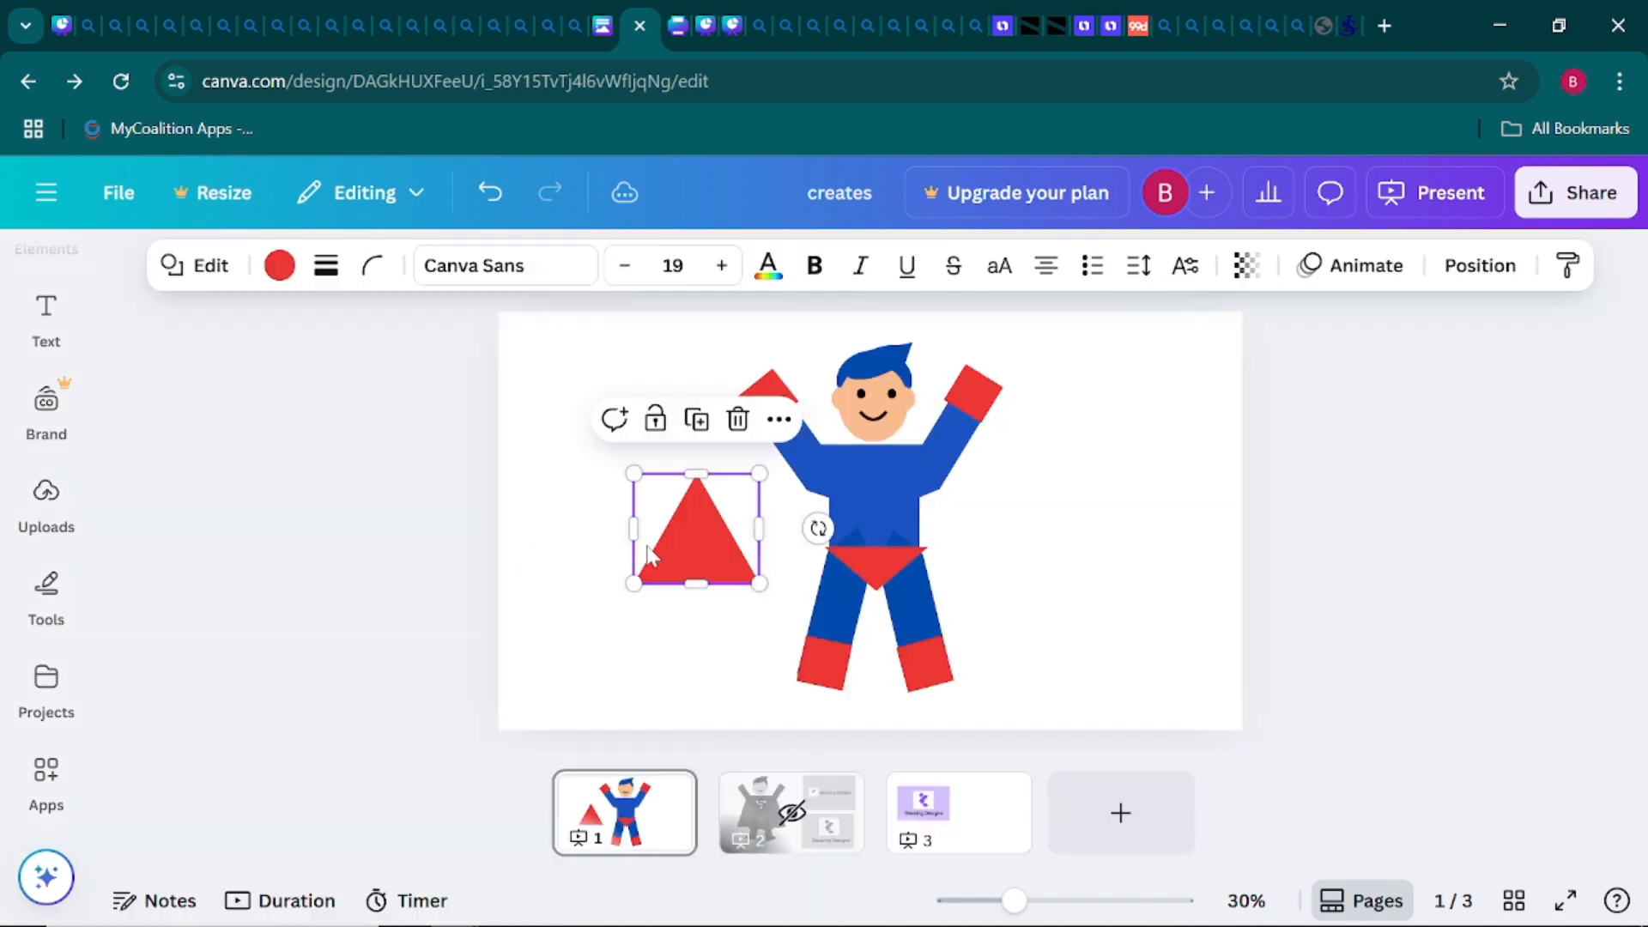
drag(819, 530, 673, 412)
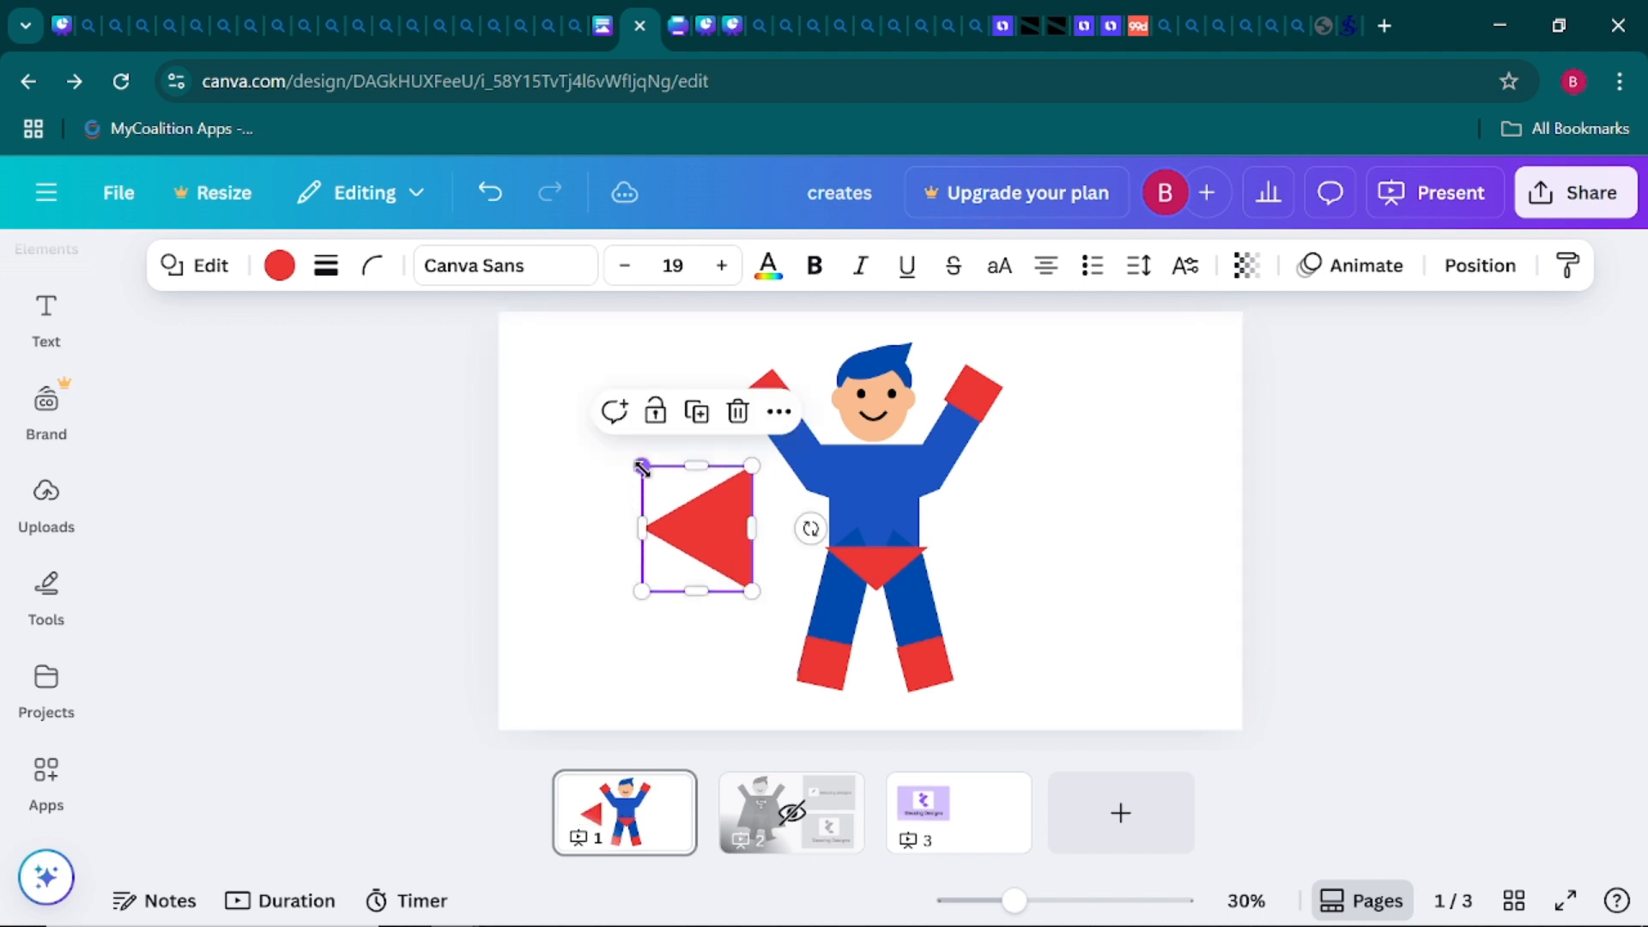
drag(643, 467, 828, 685)
click(652, 539)
click(736, 570)
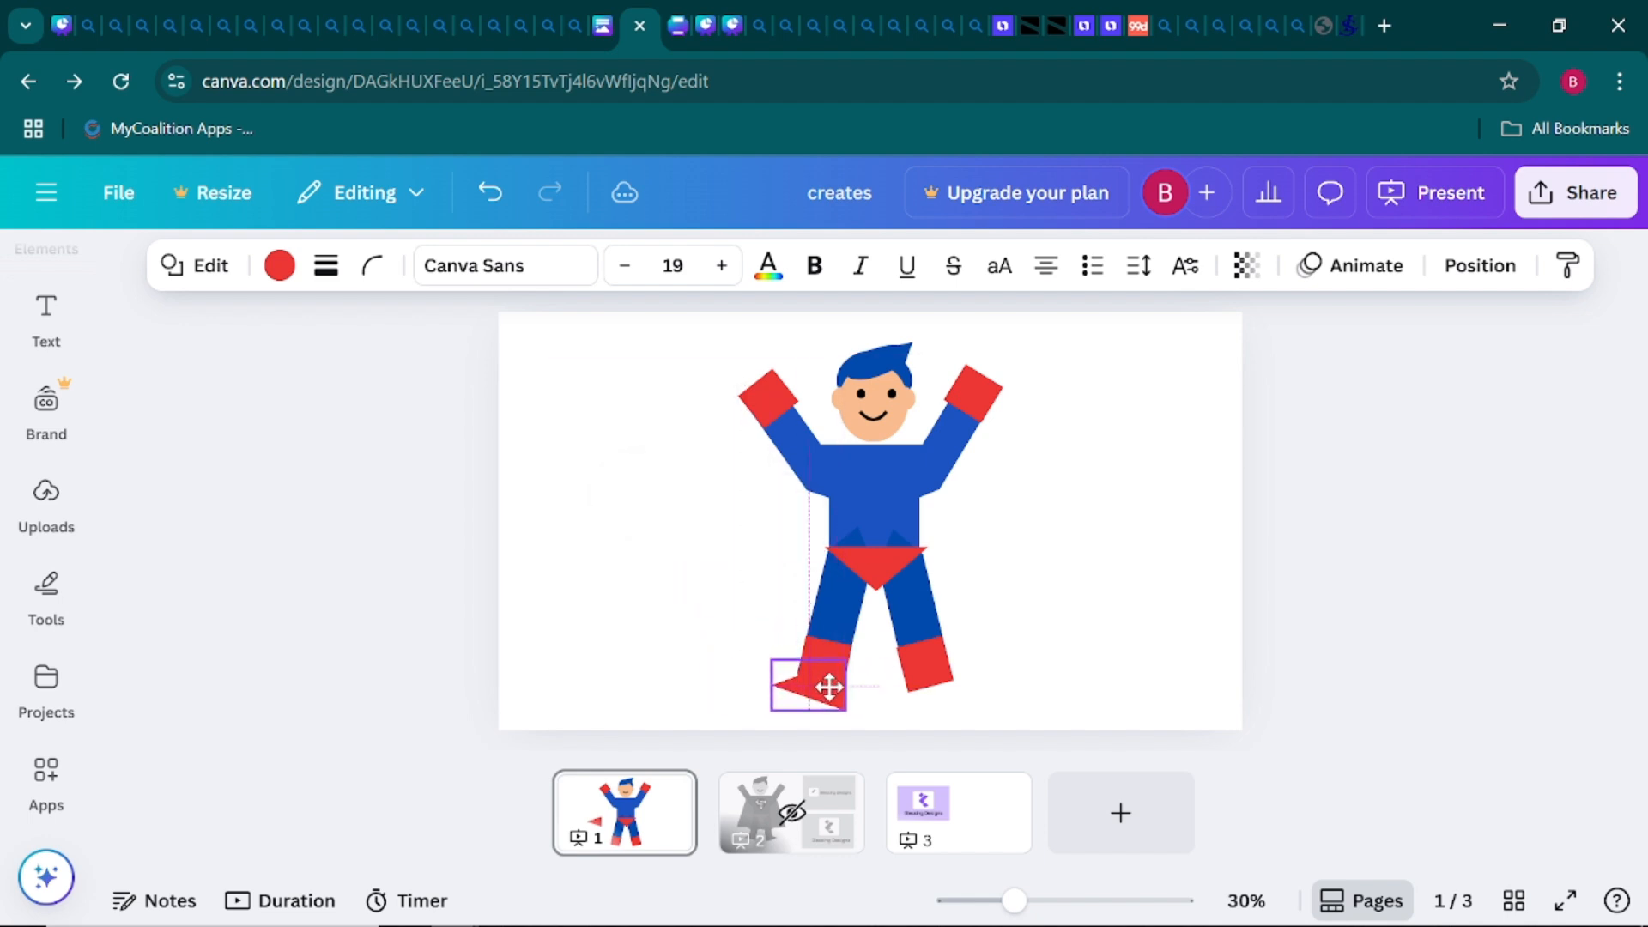
click(622, 623)
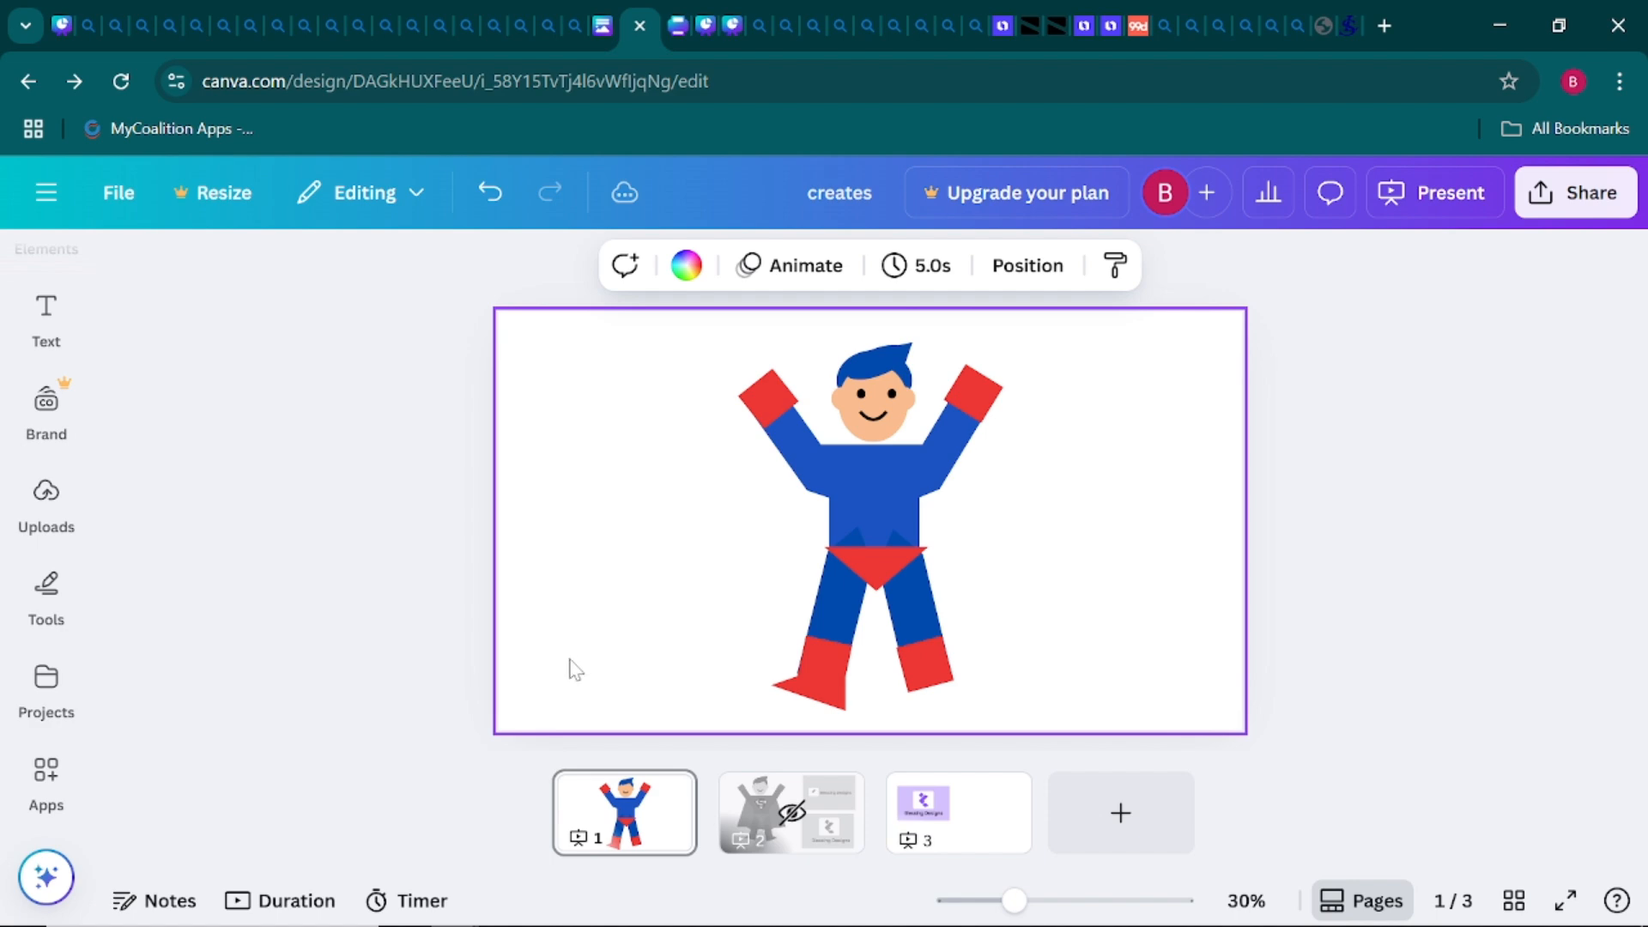
Place a matching red triangle, tilted to point right, on the right-hand boot as the second foot
click(813, 707)
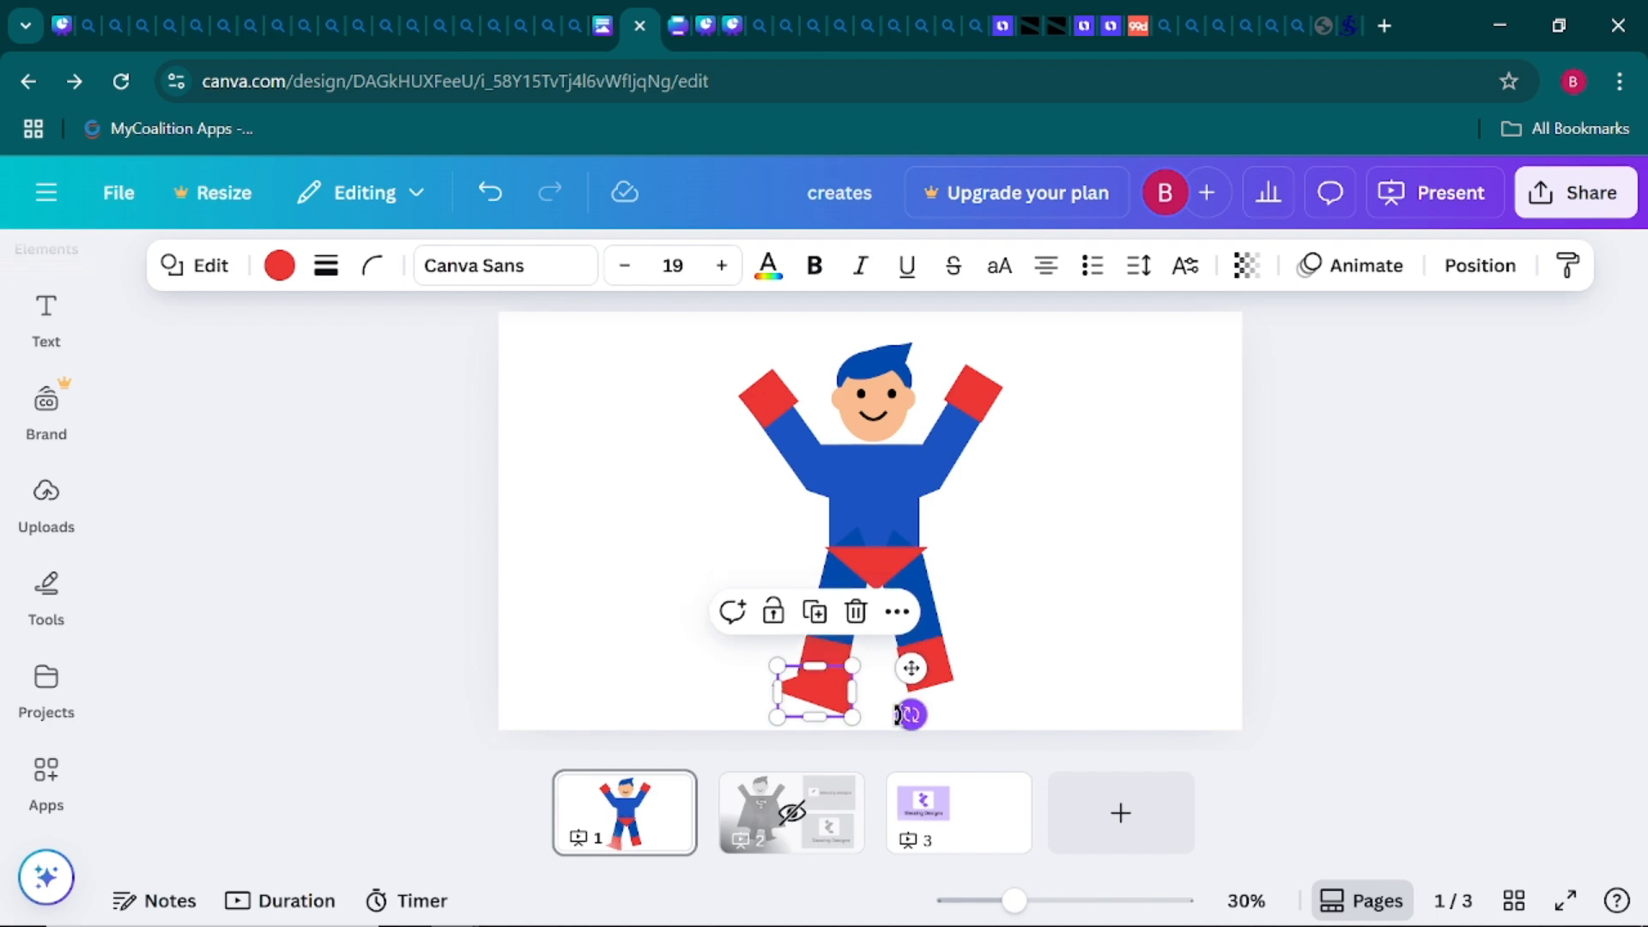
drag(905, 663, 942, 682)
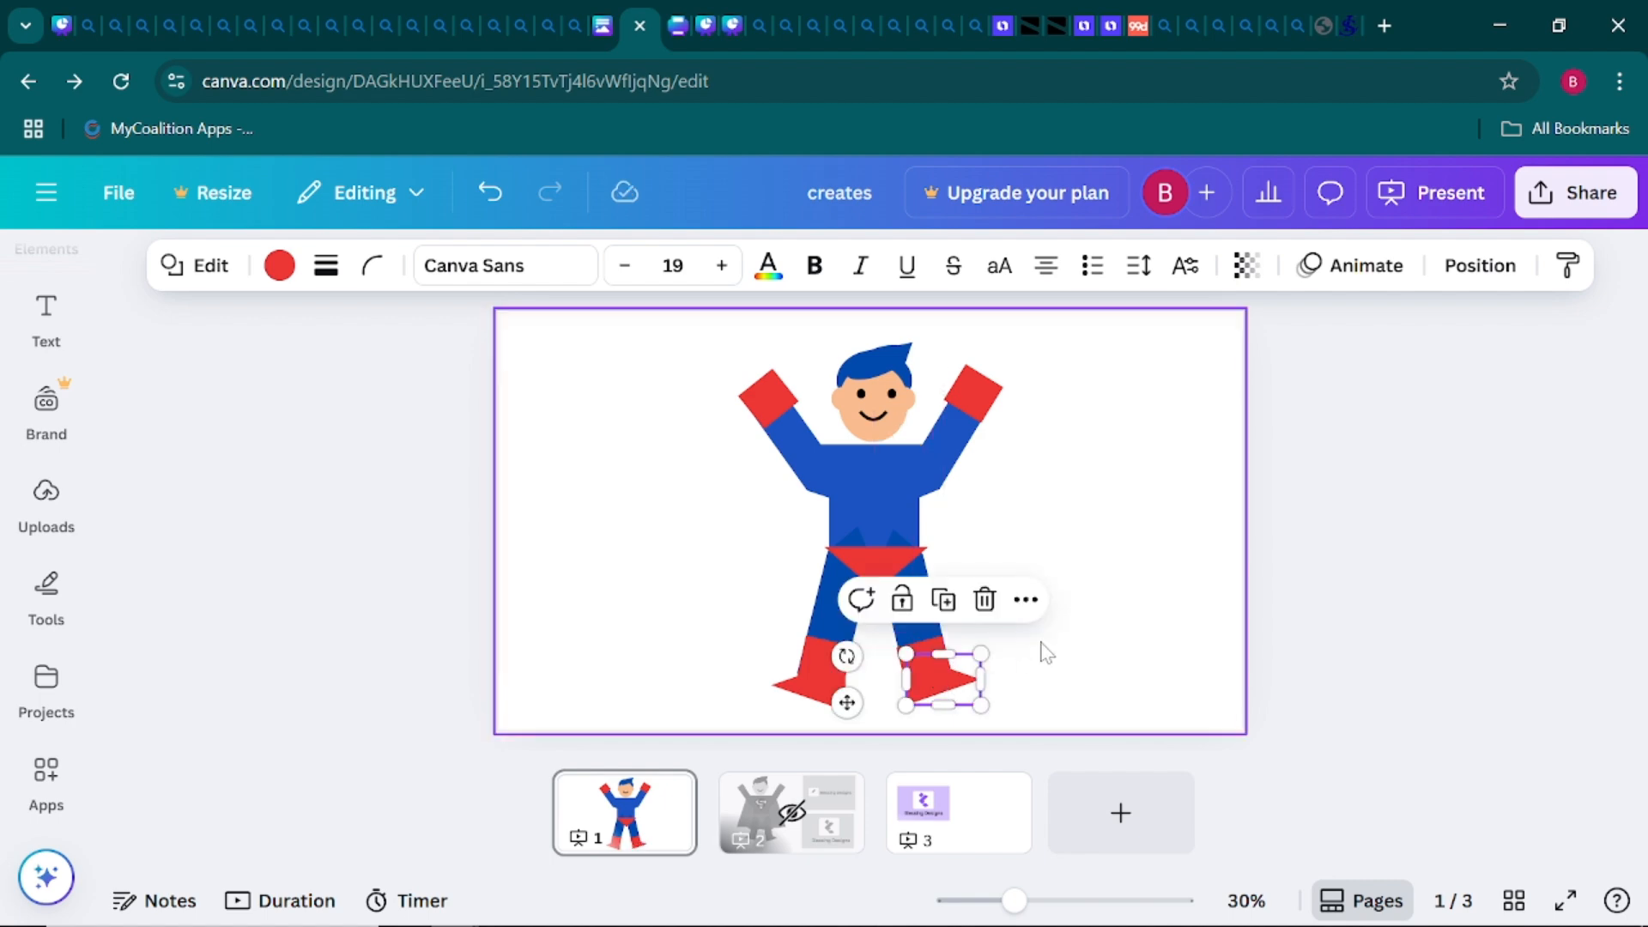
click(1092, 625)
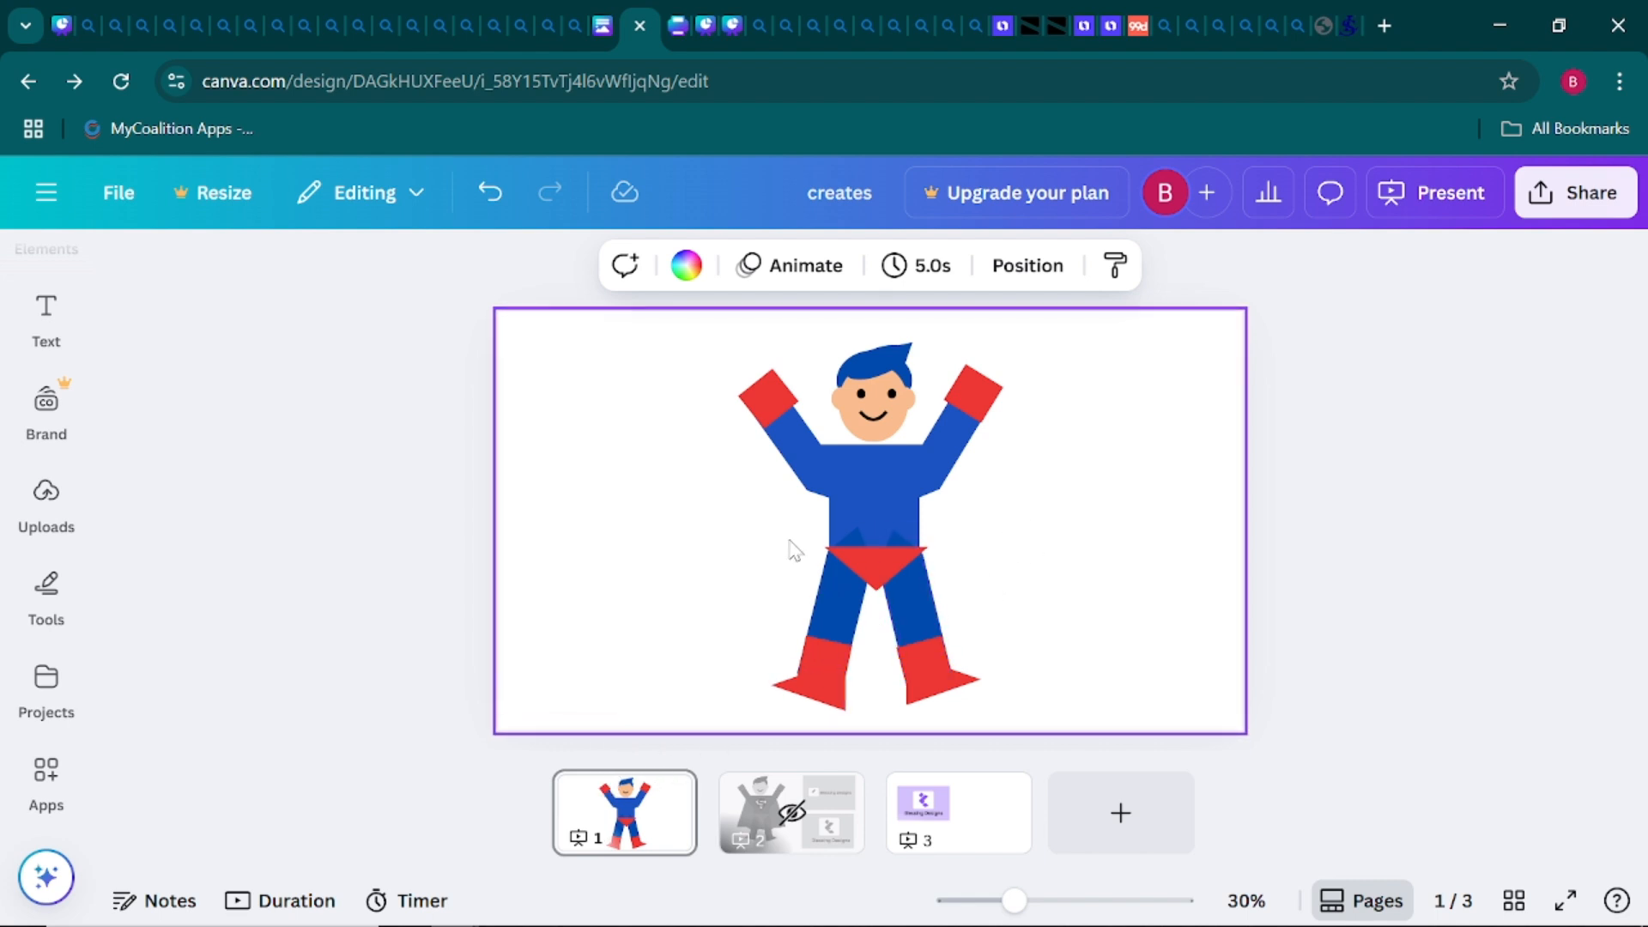
Insert a trapezoid shape with its narrow side up for the superhero's cape
click(60, 600)
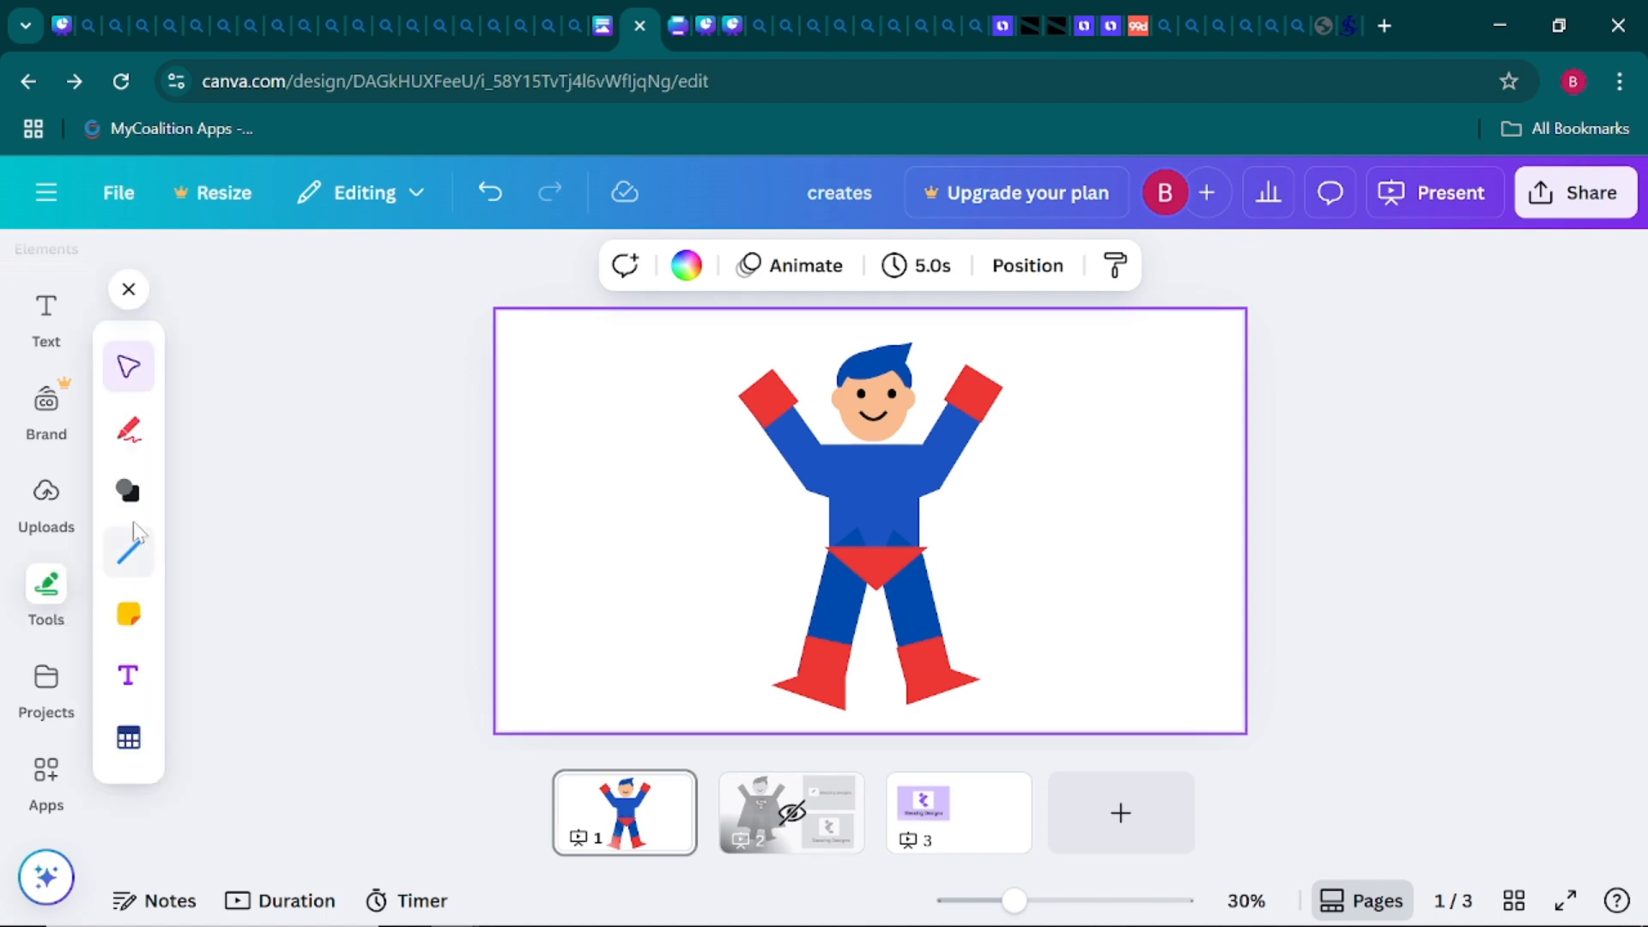
click(130, 491)
scroll(202, 575, down, 5)
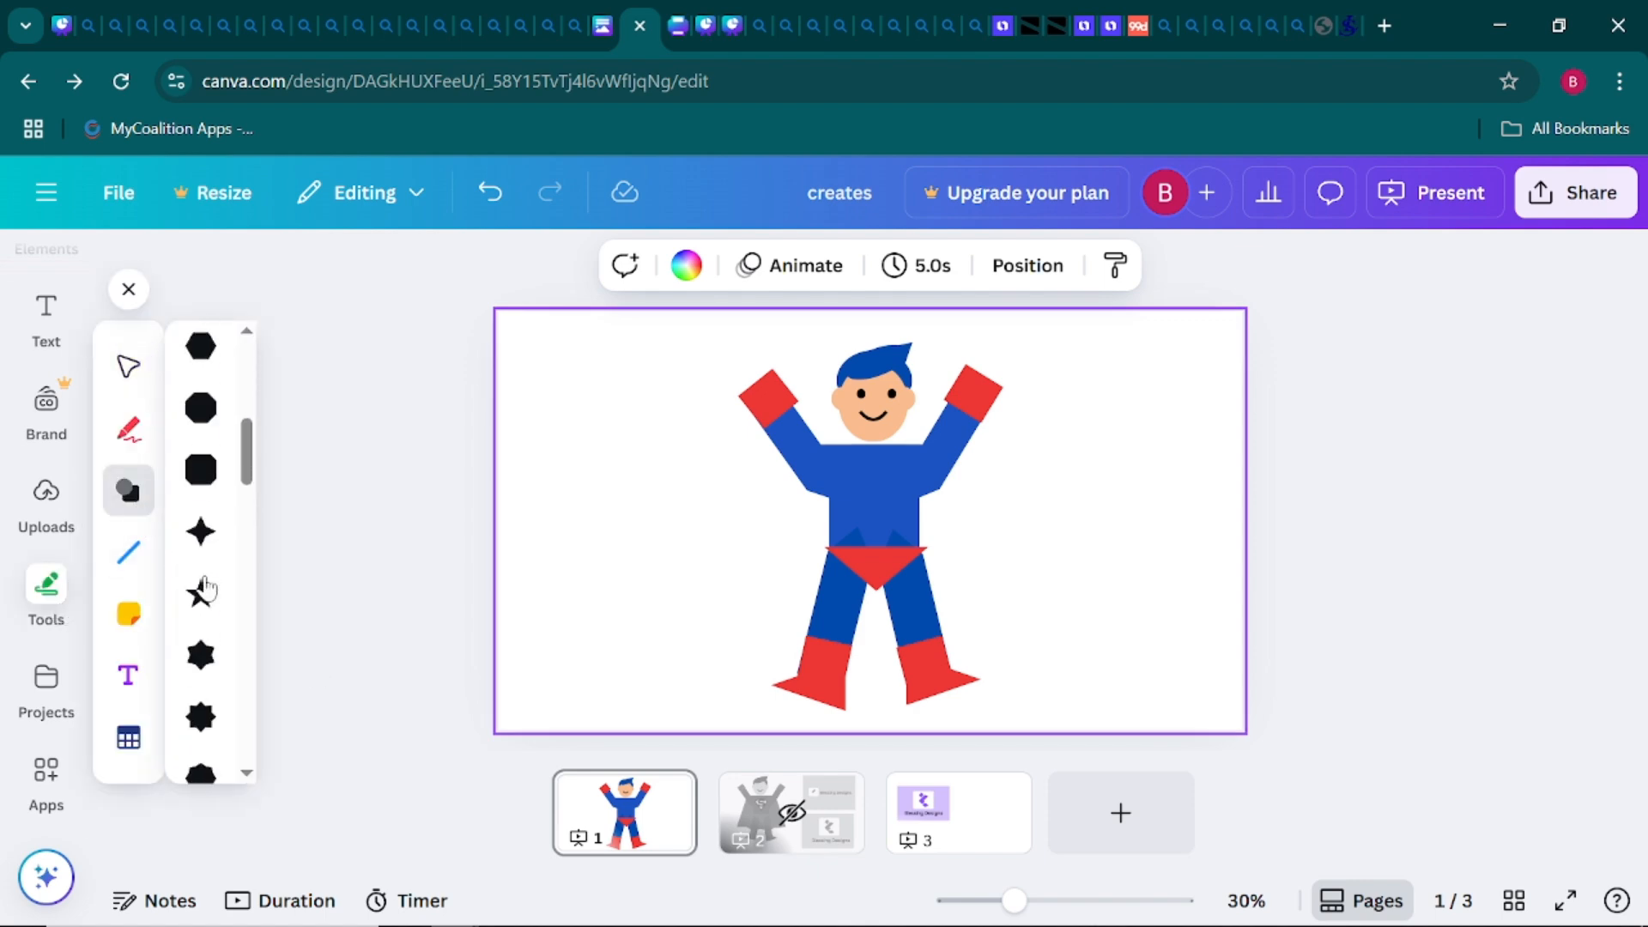
scroll(206, 587, down, 8)
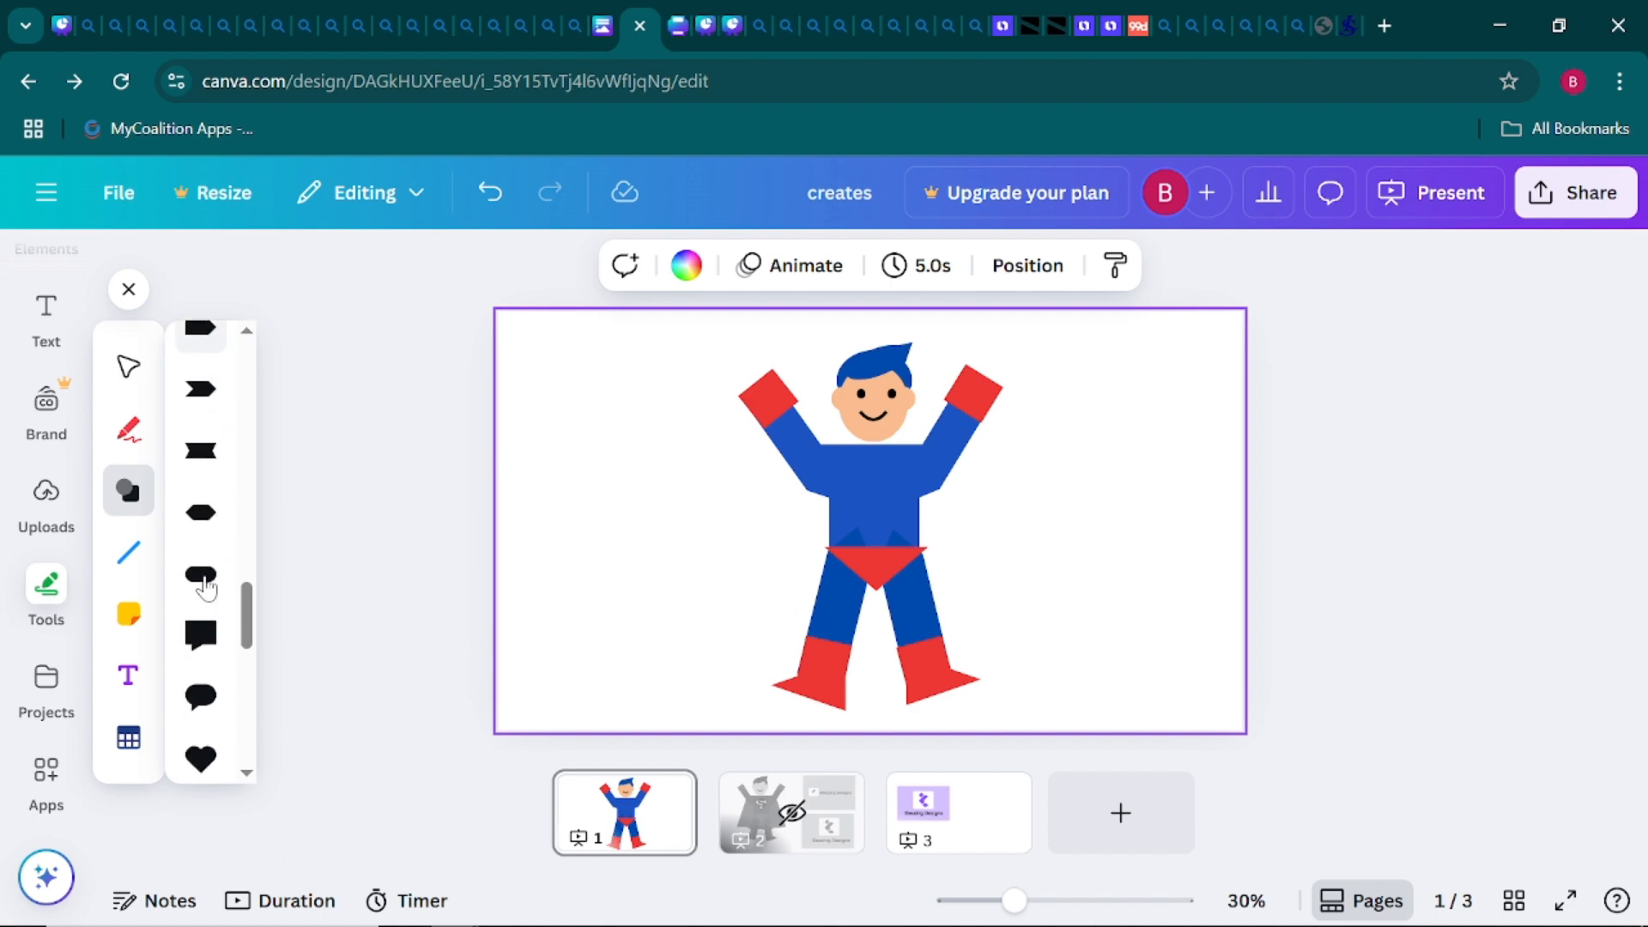
scroll(206, 588, down, 8)
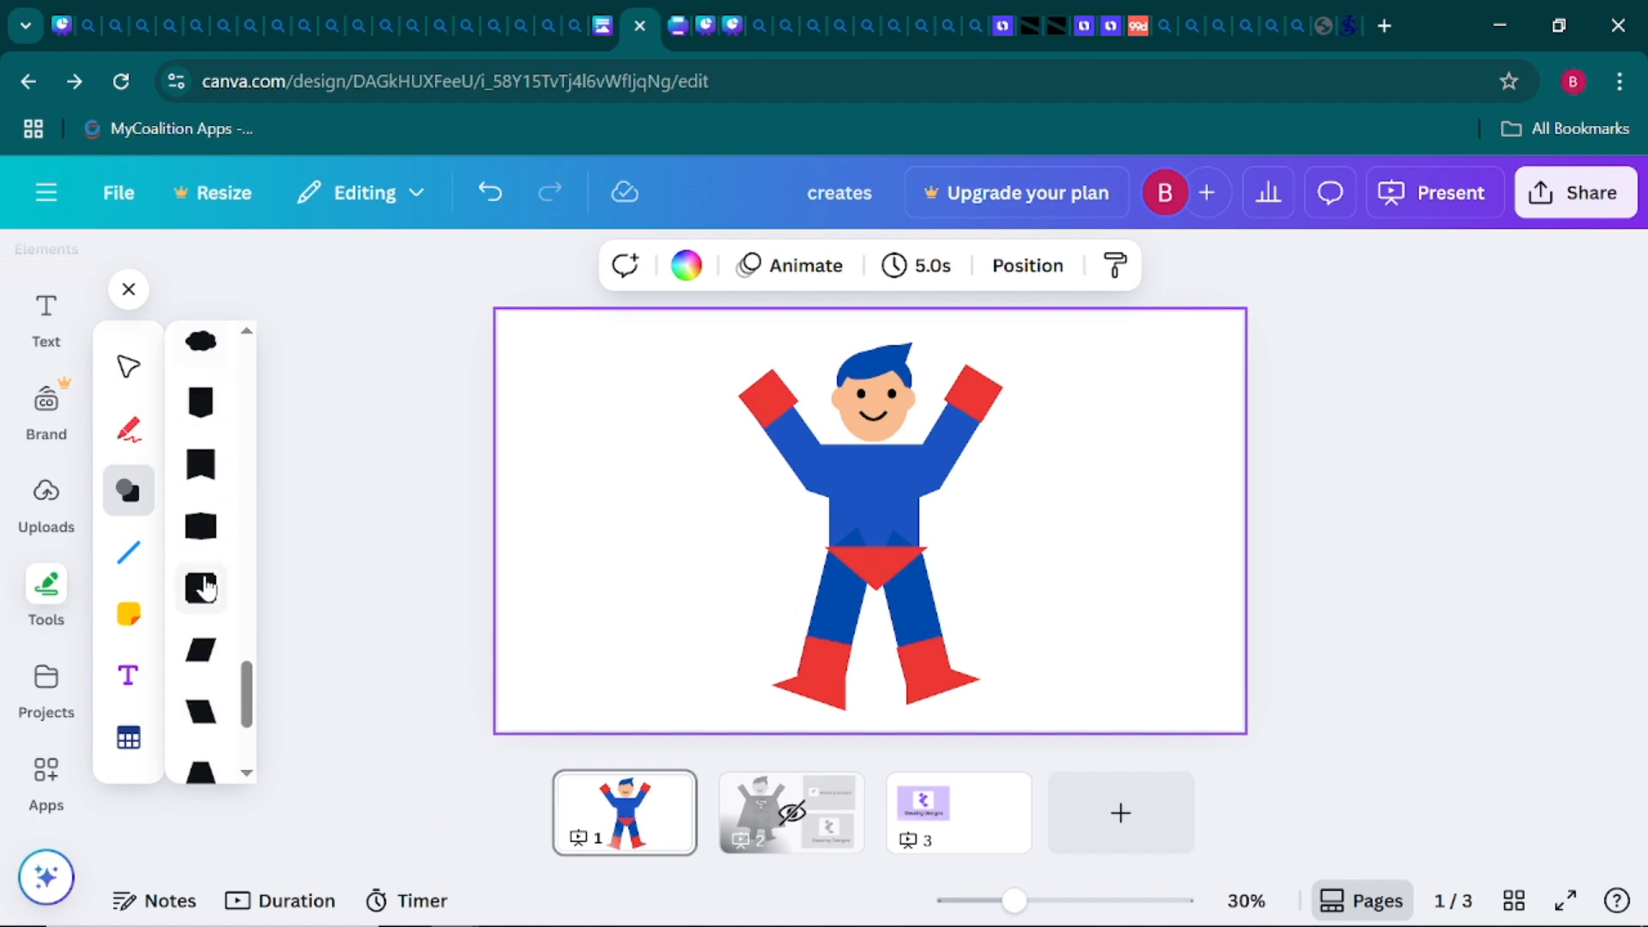
scroll(206, 588, down, 2)
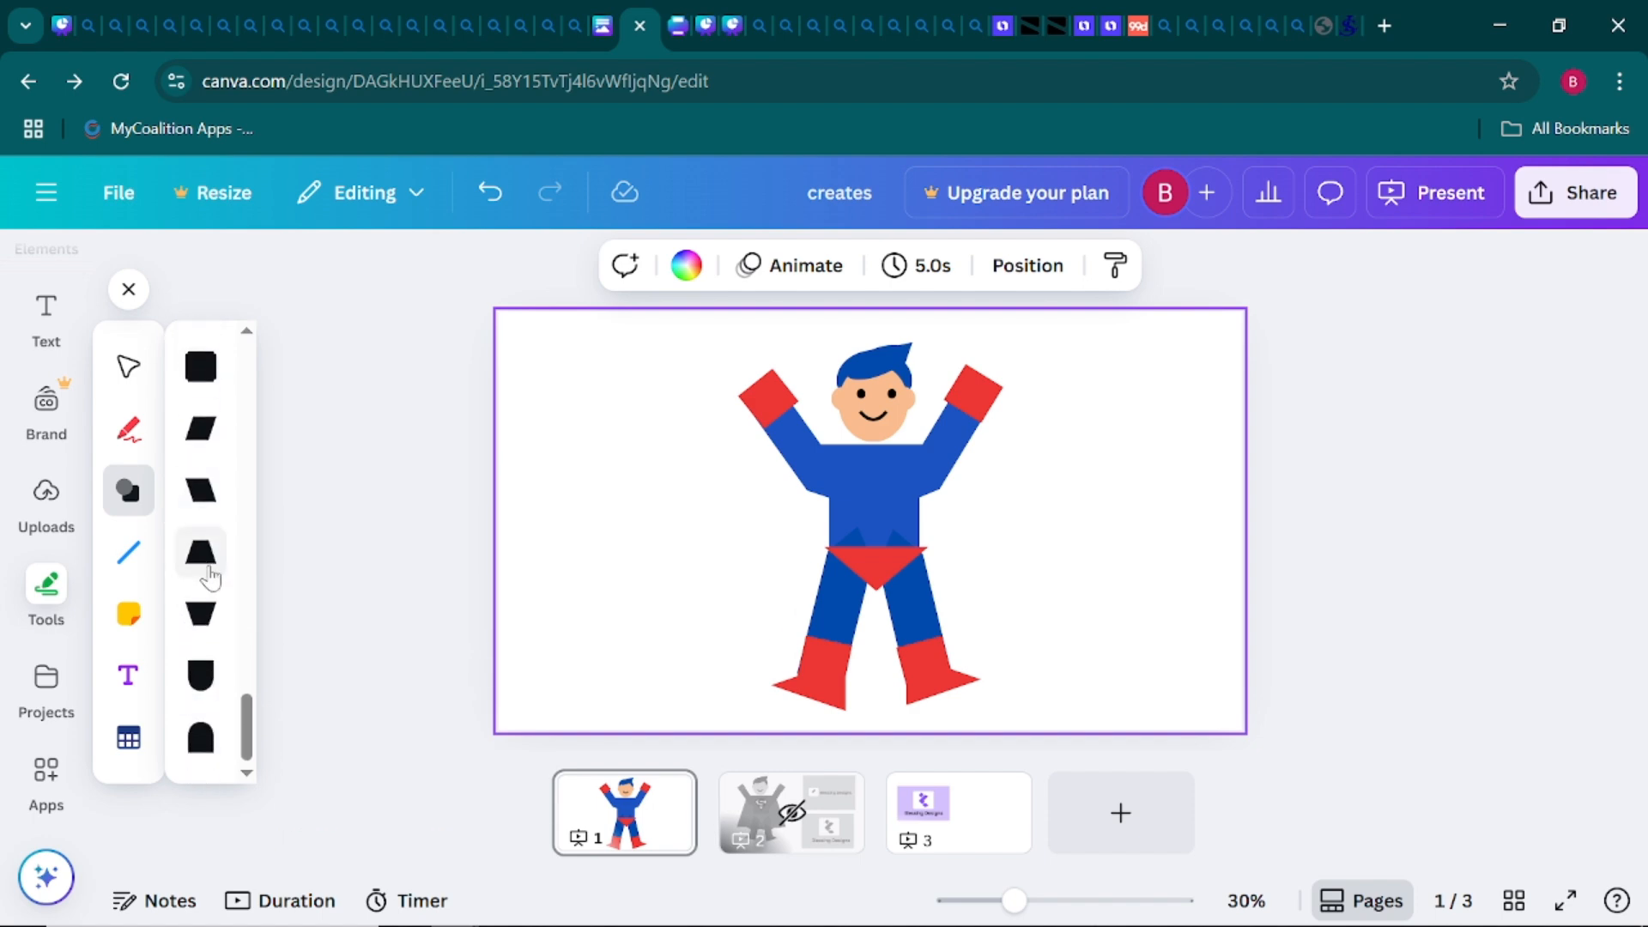
click(213, 570)
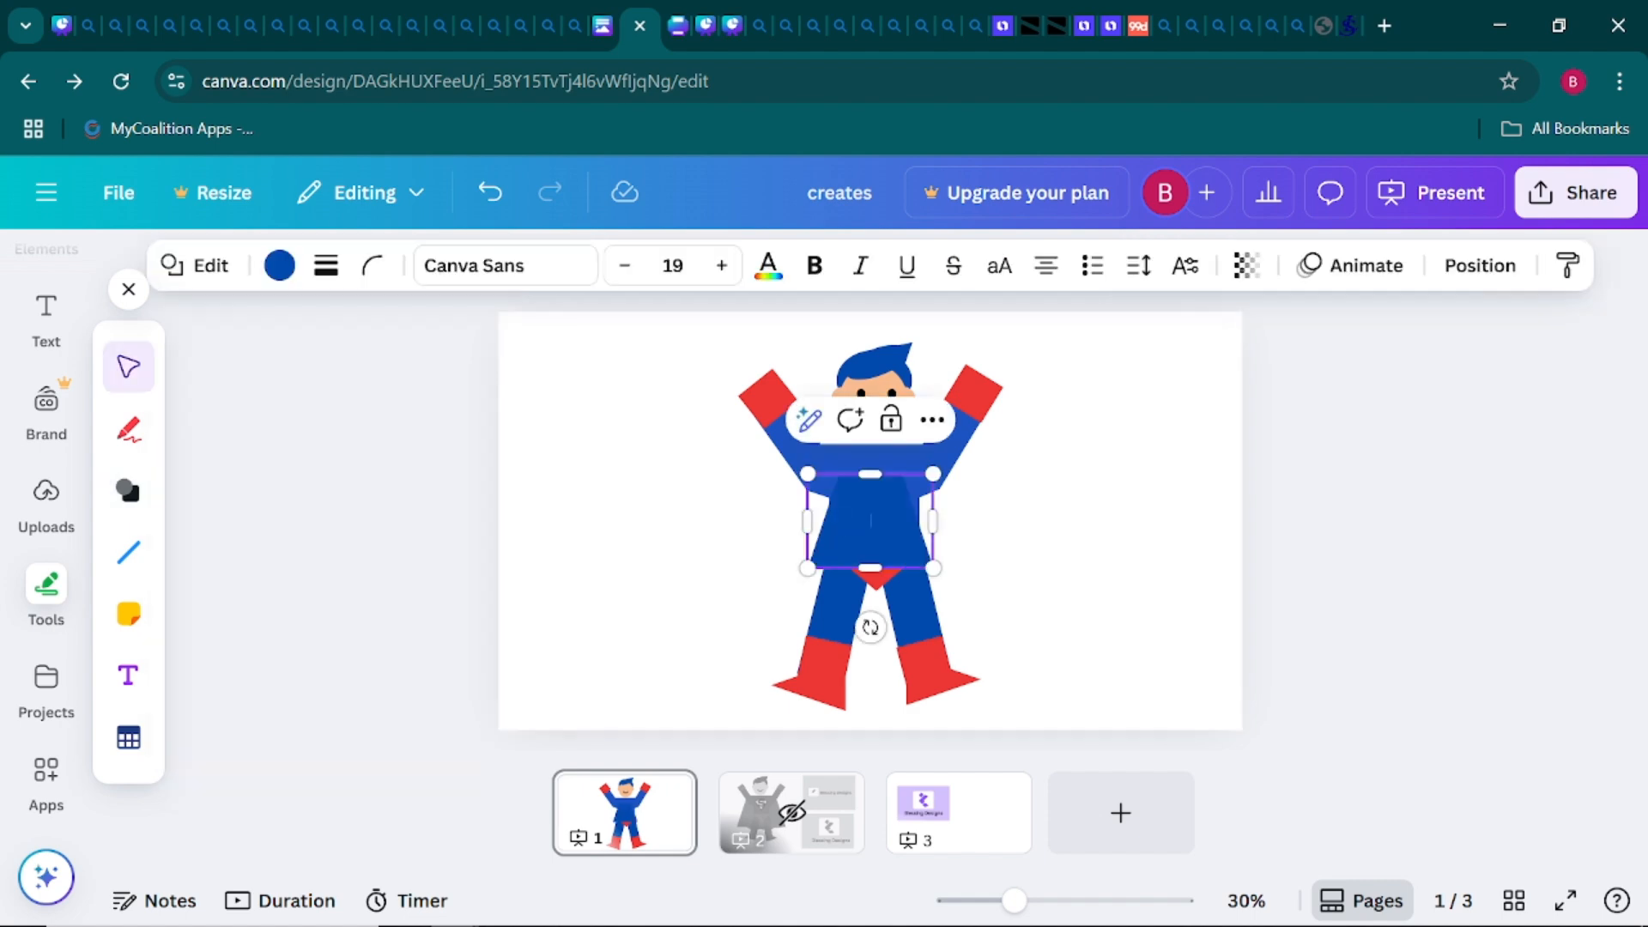
Enlarge the trapezoid and centre it over the body so it spans from the shoulders to the boots
click(646, 551)
drag(884, 501, 827, 425)
drag(677, 537, 840, 550)
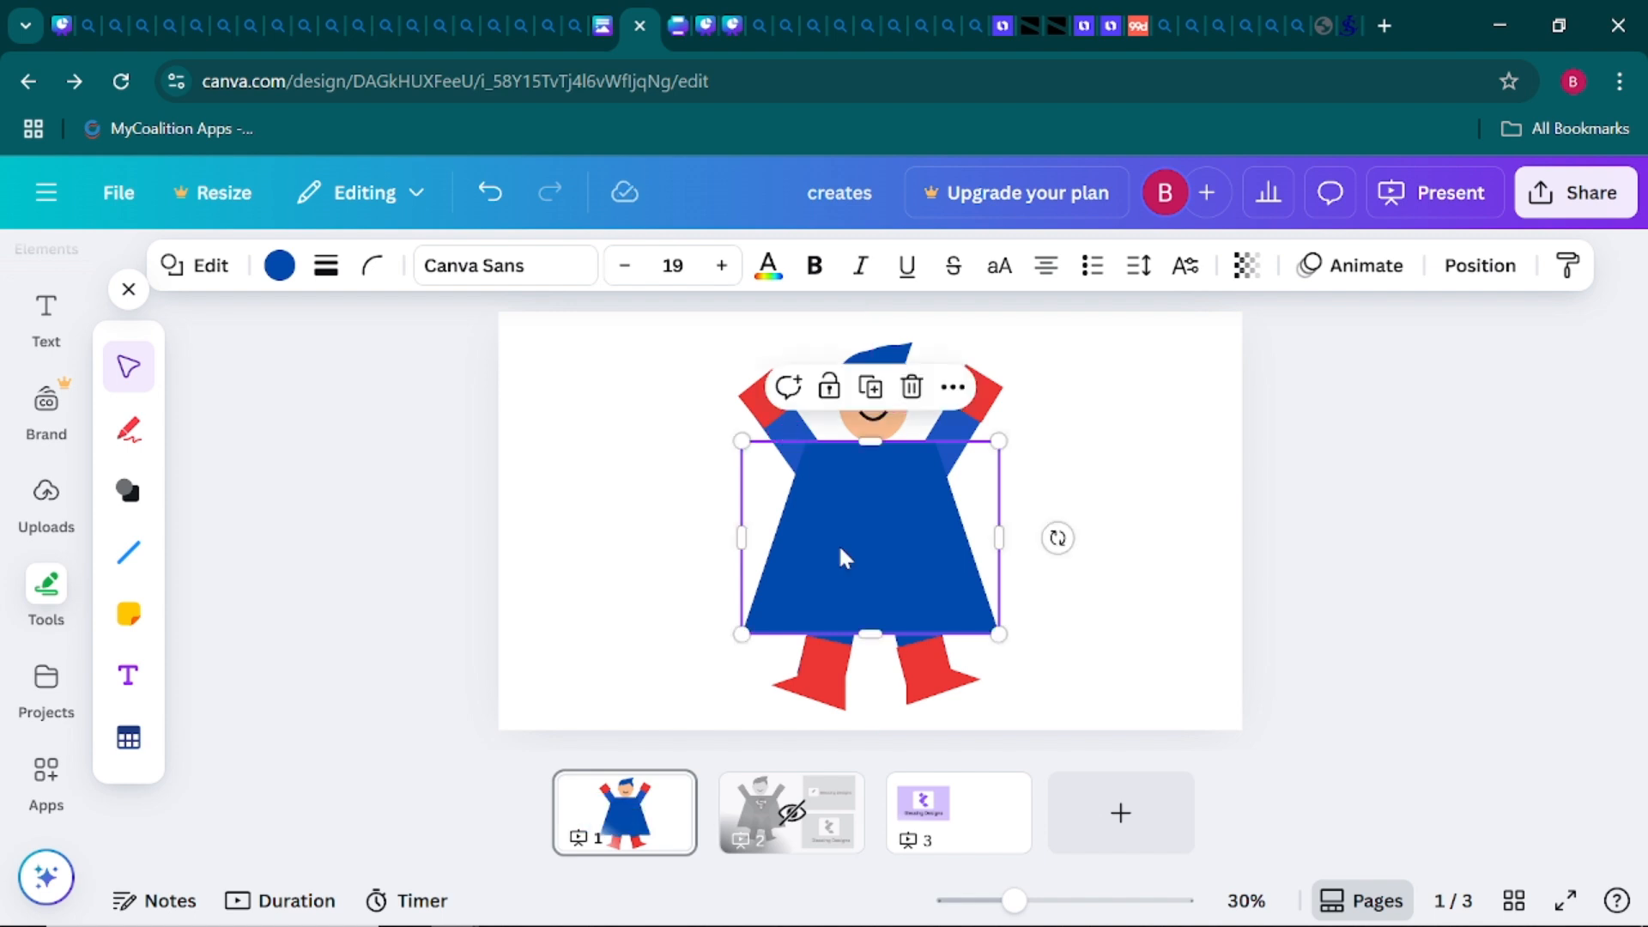
Send the trapezoid to the back behind the figure and nudge it into line with the shoulders
right_click(839, 549)
mouse_move(934, 483)
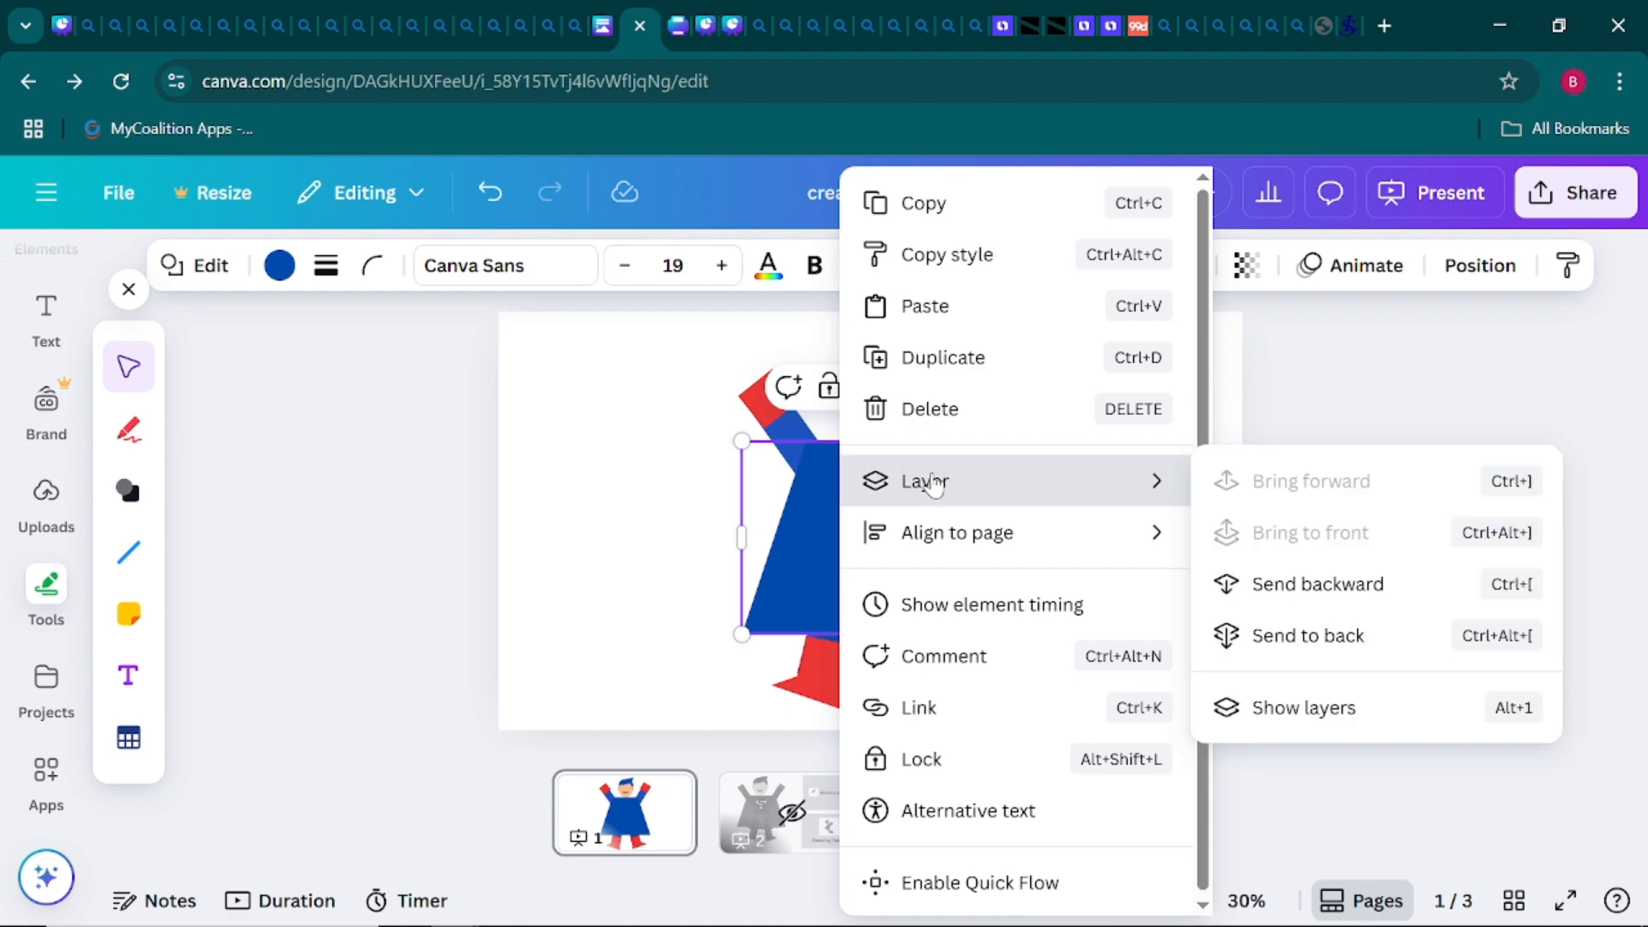
click(1234, 635)
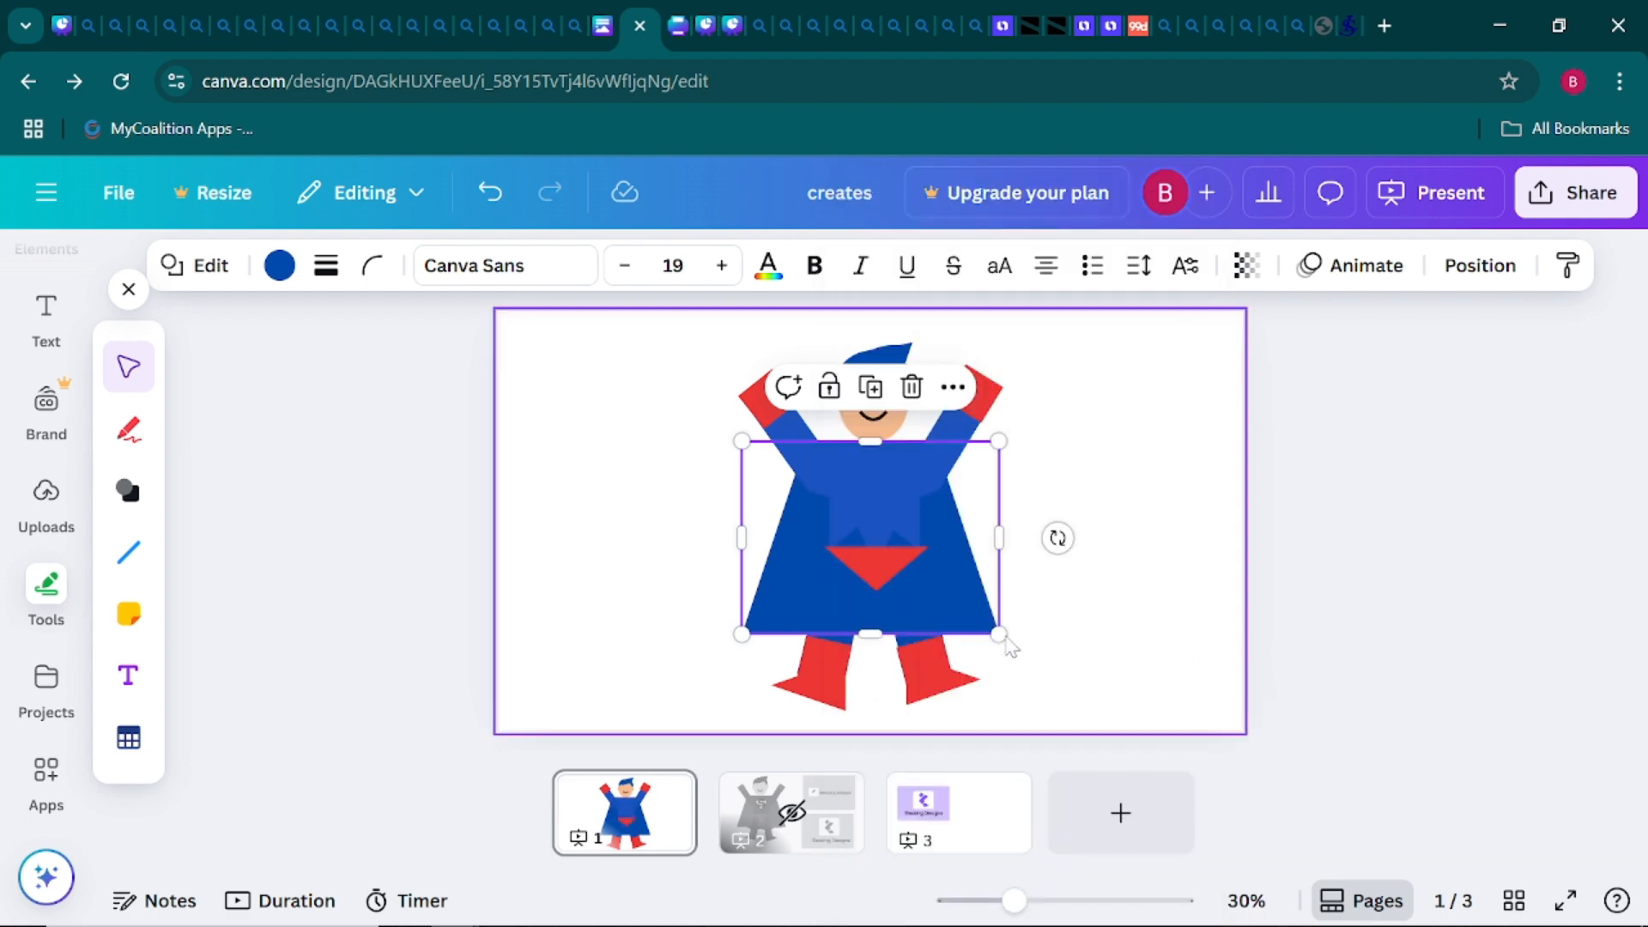
drag(966, 592, 967, 593)
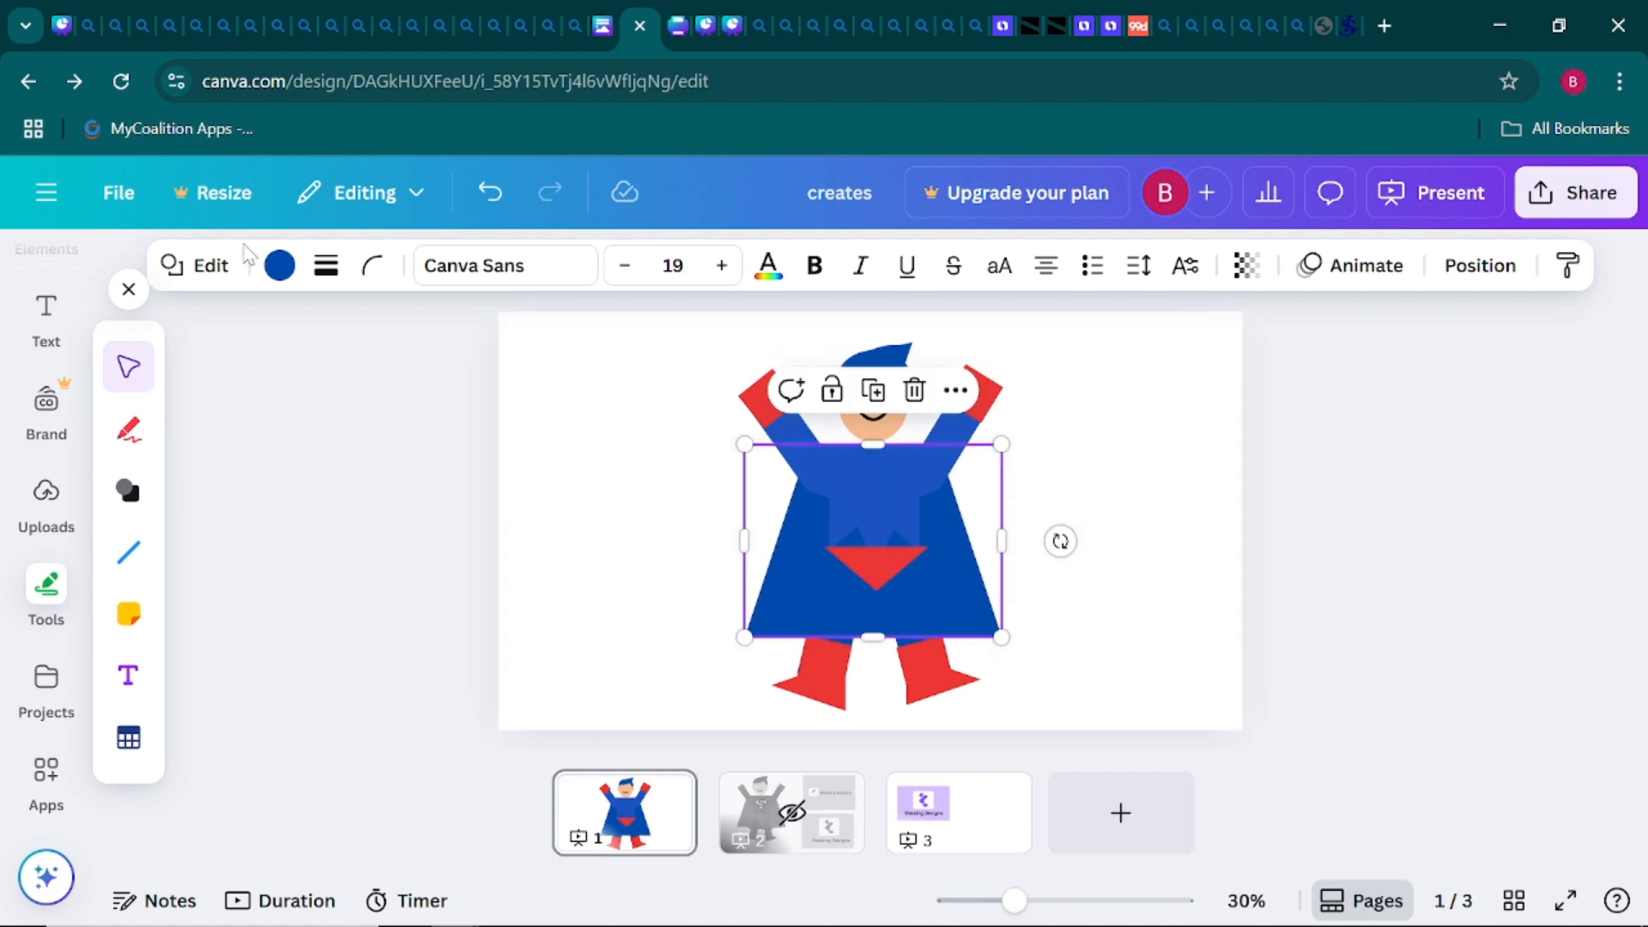
Colour the trapezoid cape with the same red as the boots
click(279, 266)
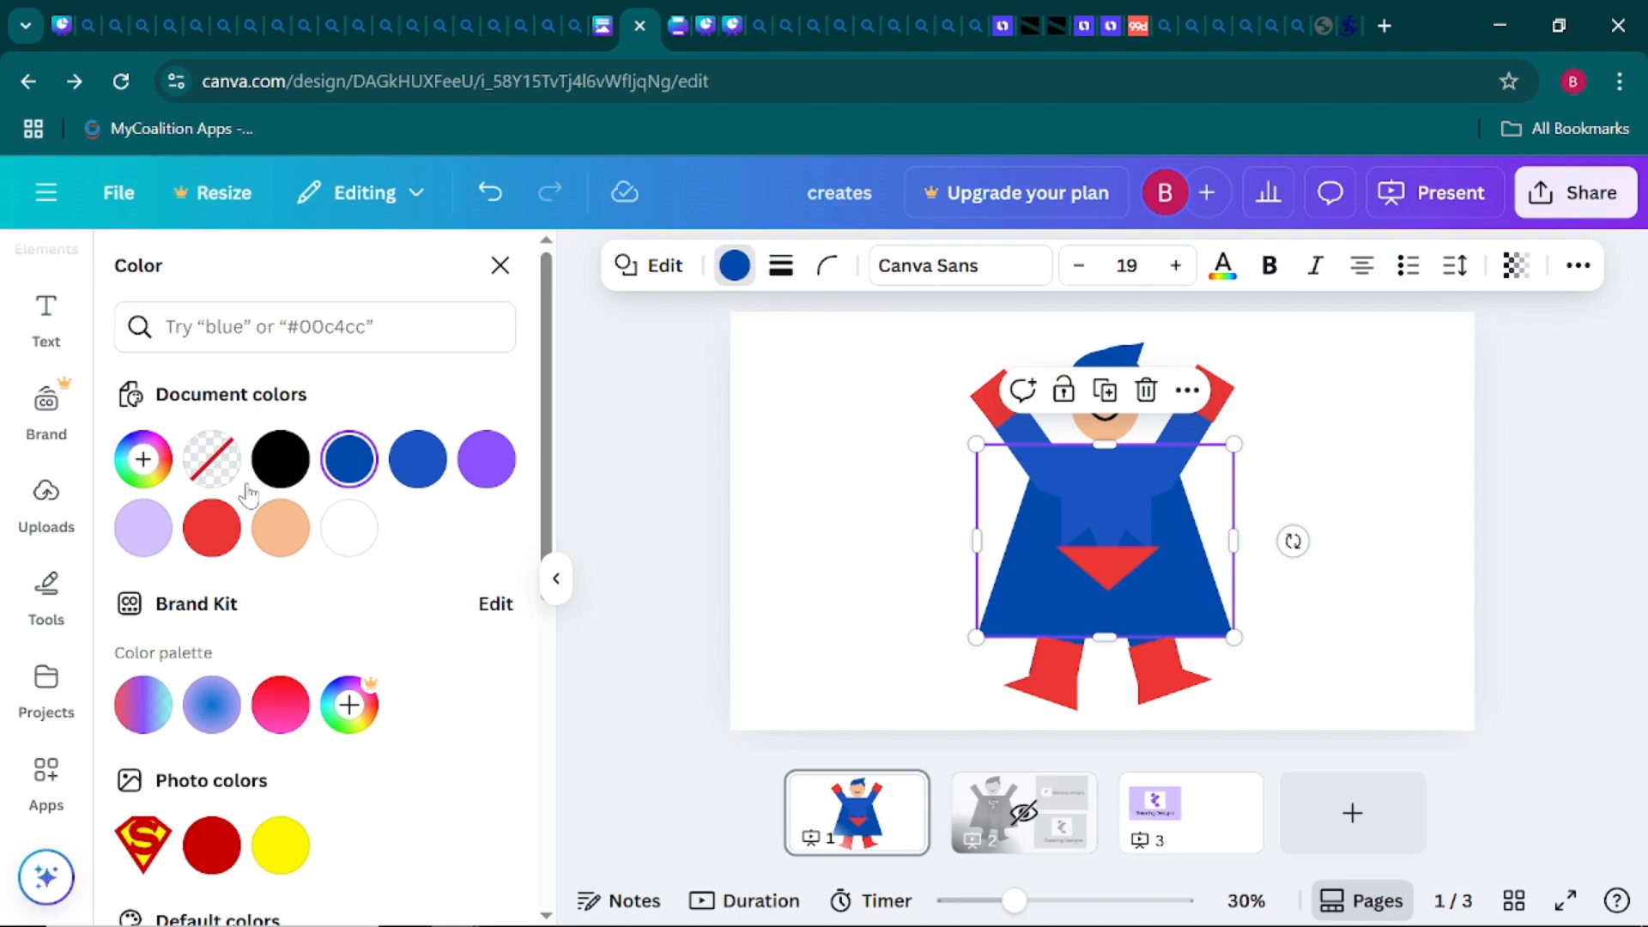
click(211, 527)
click(824, 580)
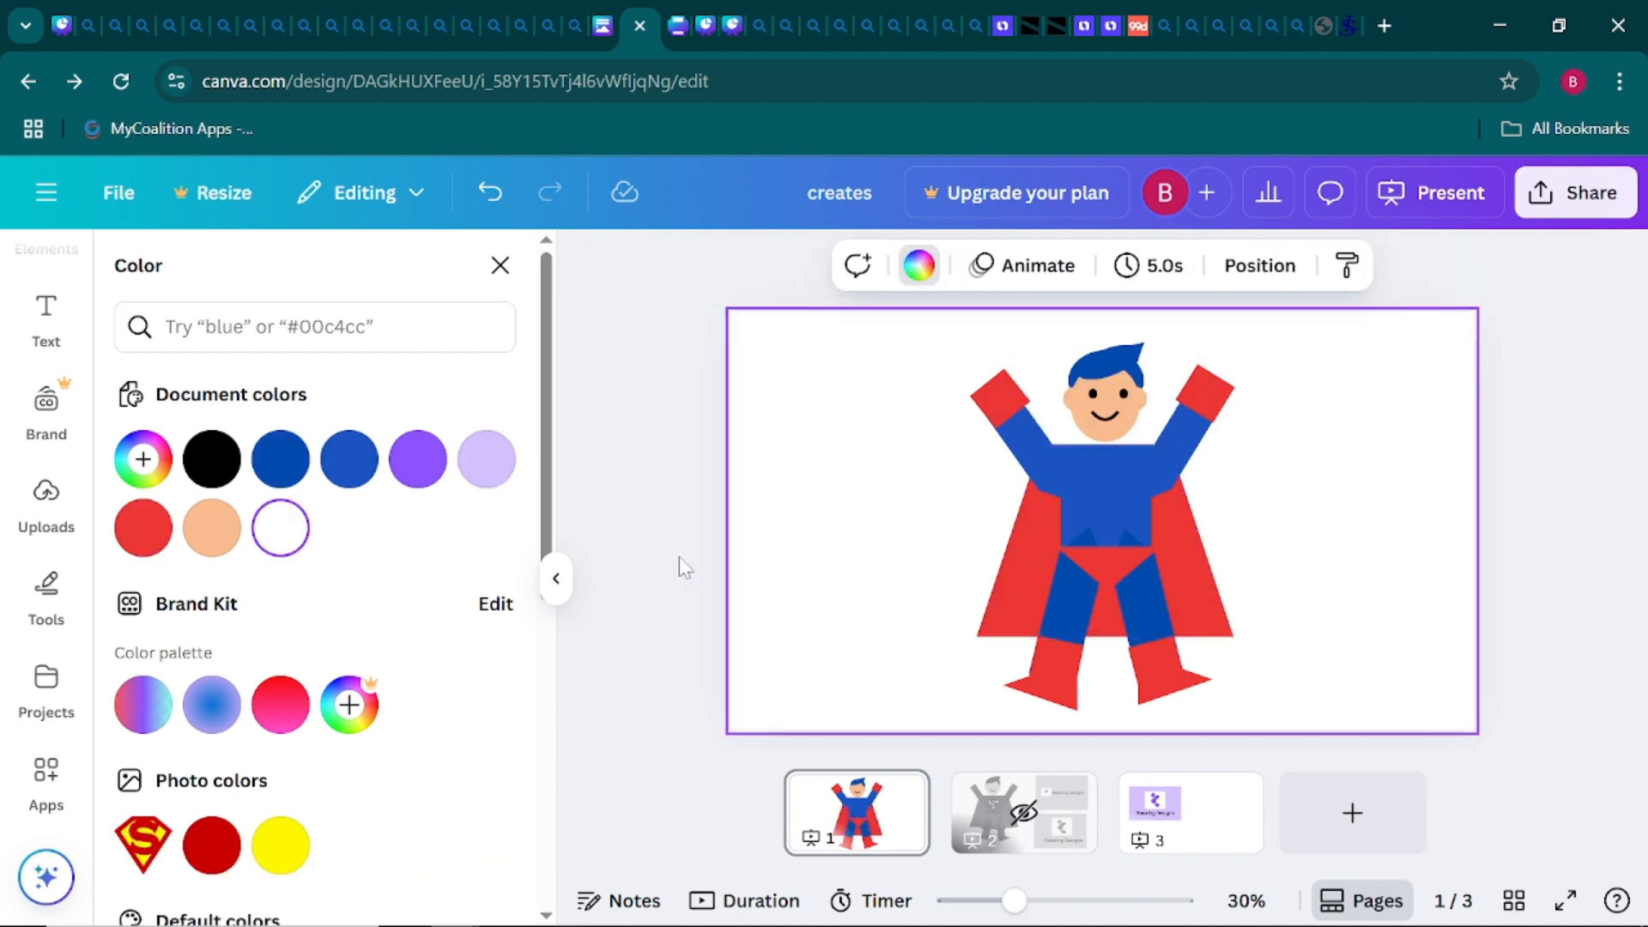
click(556, 578)
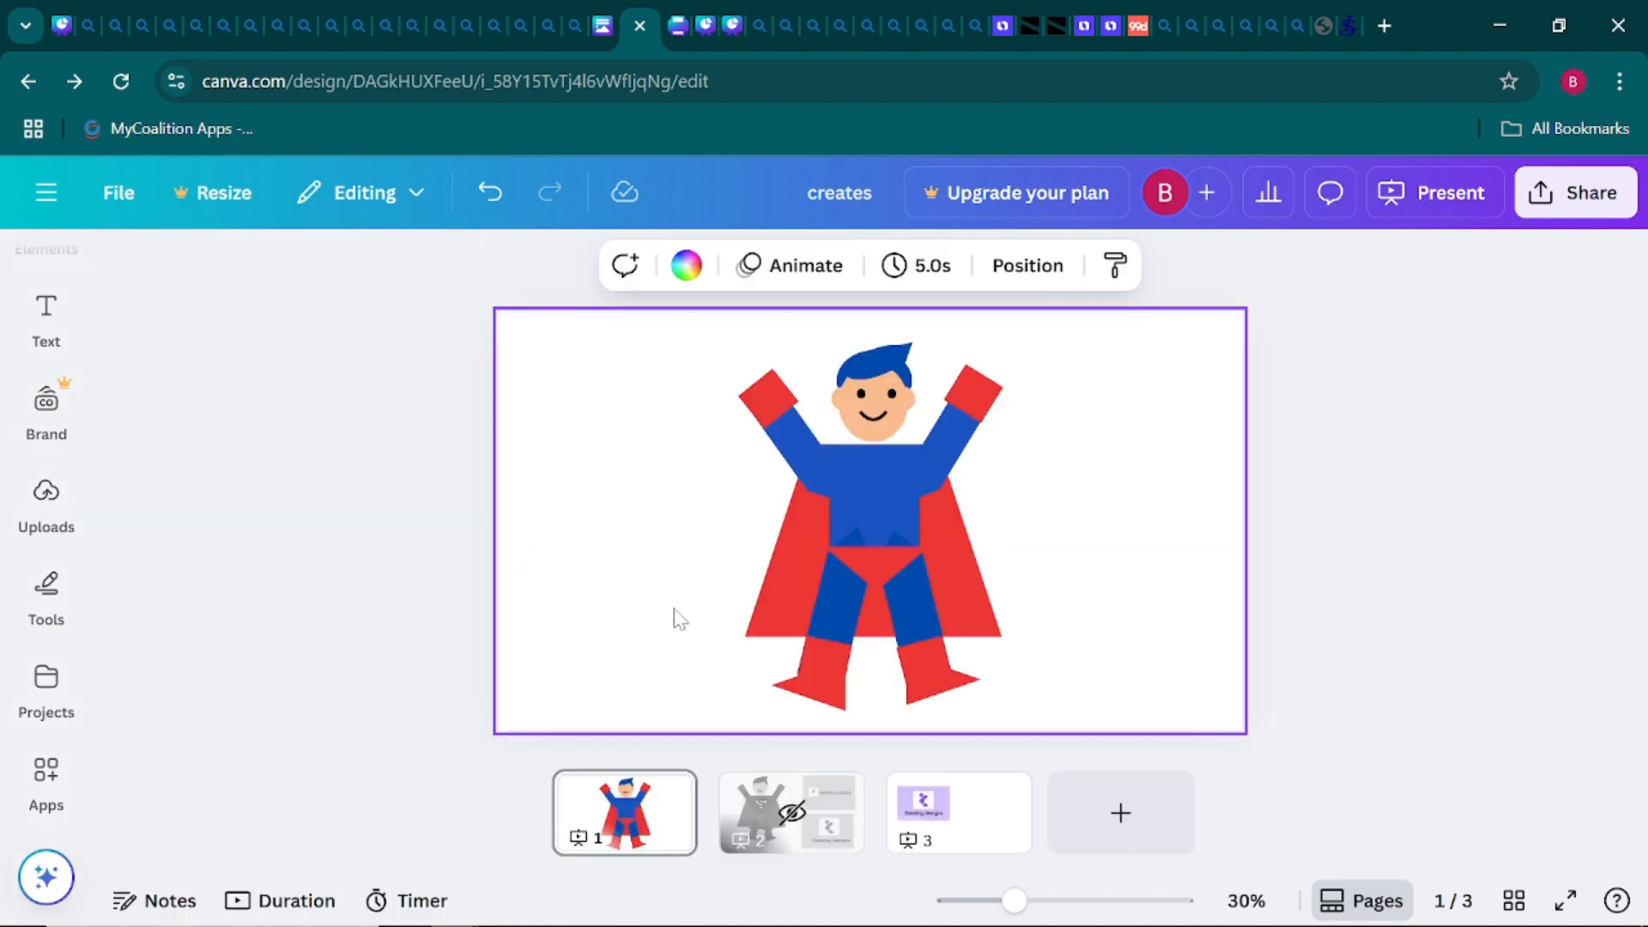
Slightly shrink the red cape and recentre it behind the figure's body
click(795, 558)
drag(738, 640, 746, 635)
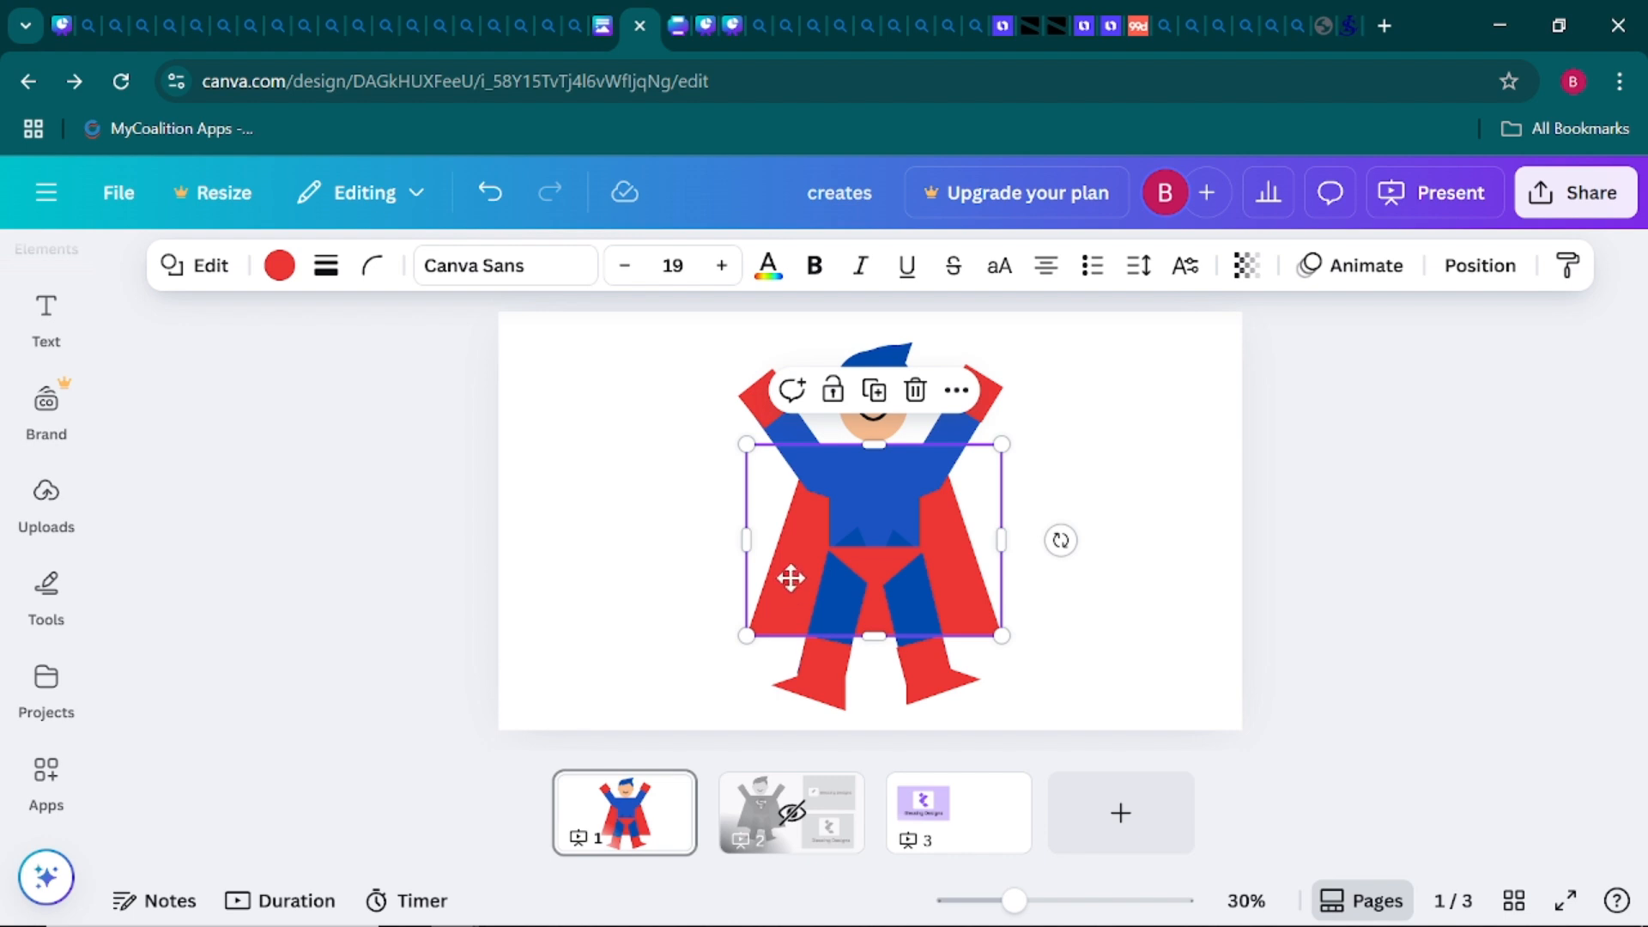
drag(790, 578, 793, 586)
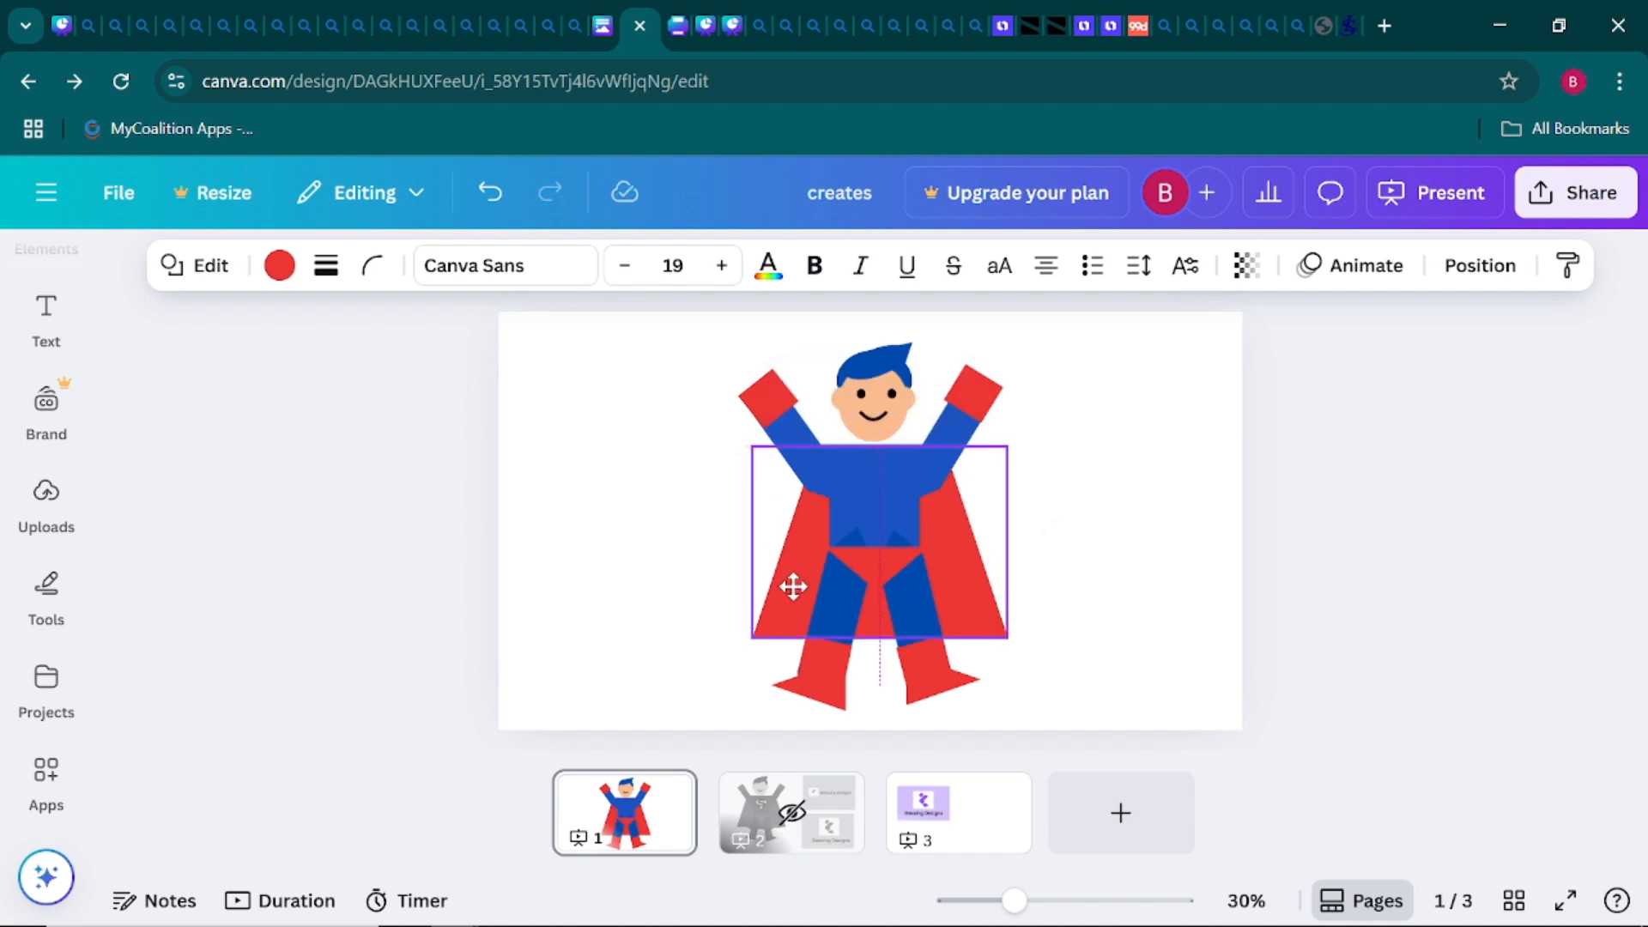
drag(793, 586, 790, 586)
click(612, 546)
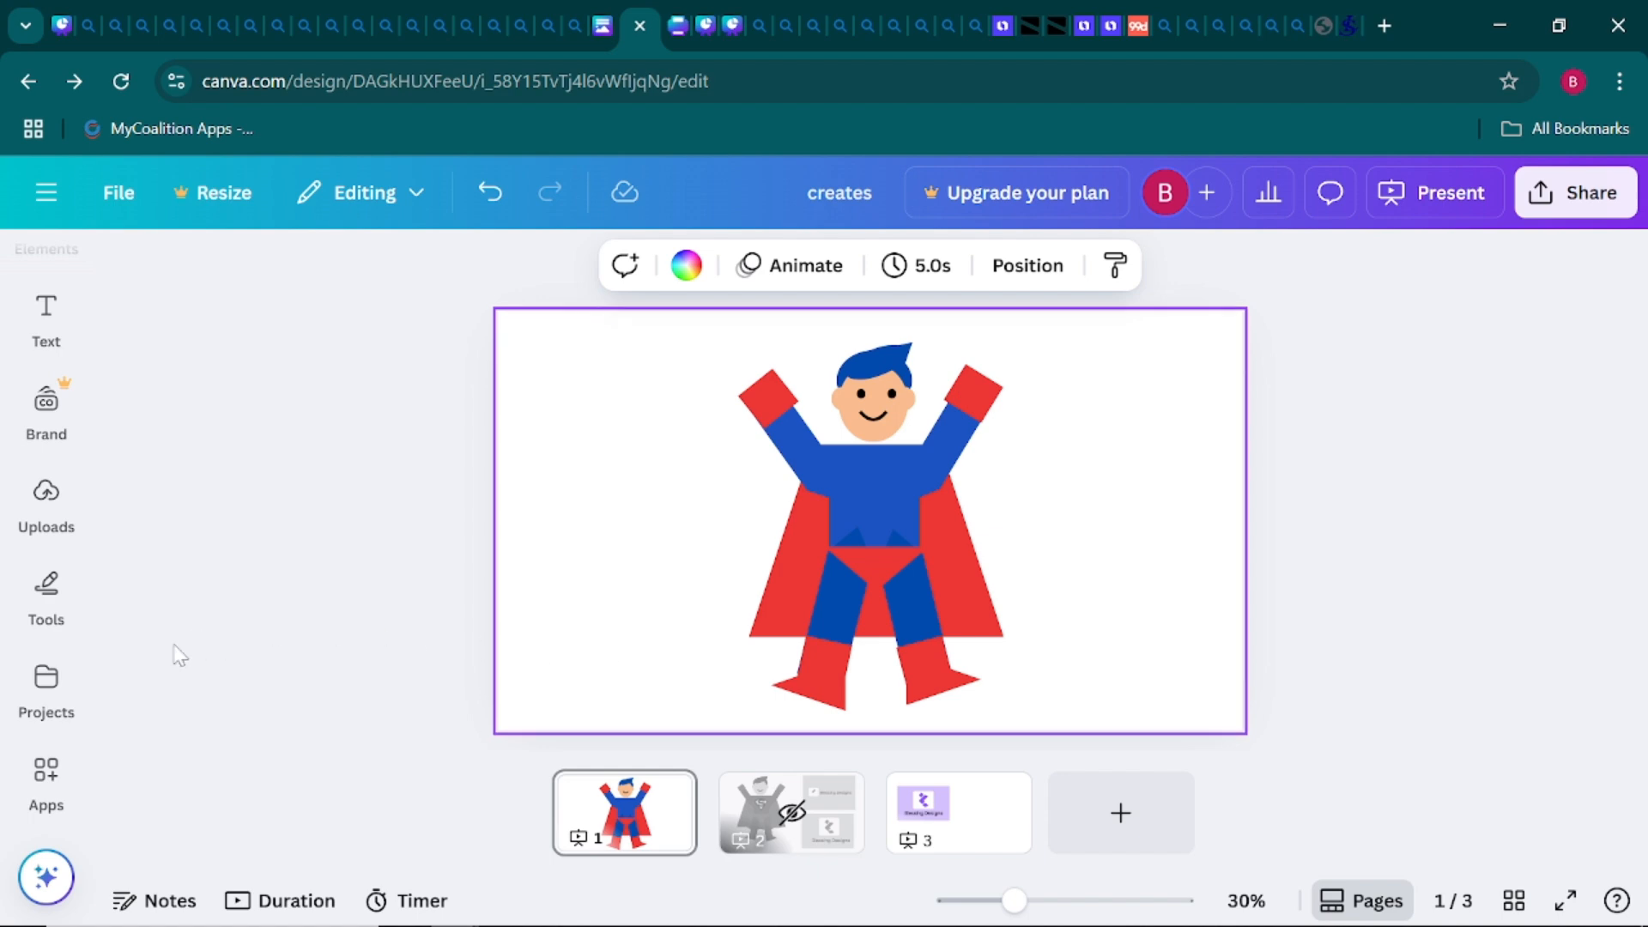
Insert a cloud shape onto the page with the superhero
mouse_move(50, 599)
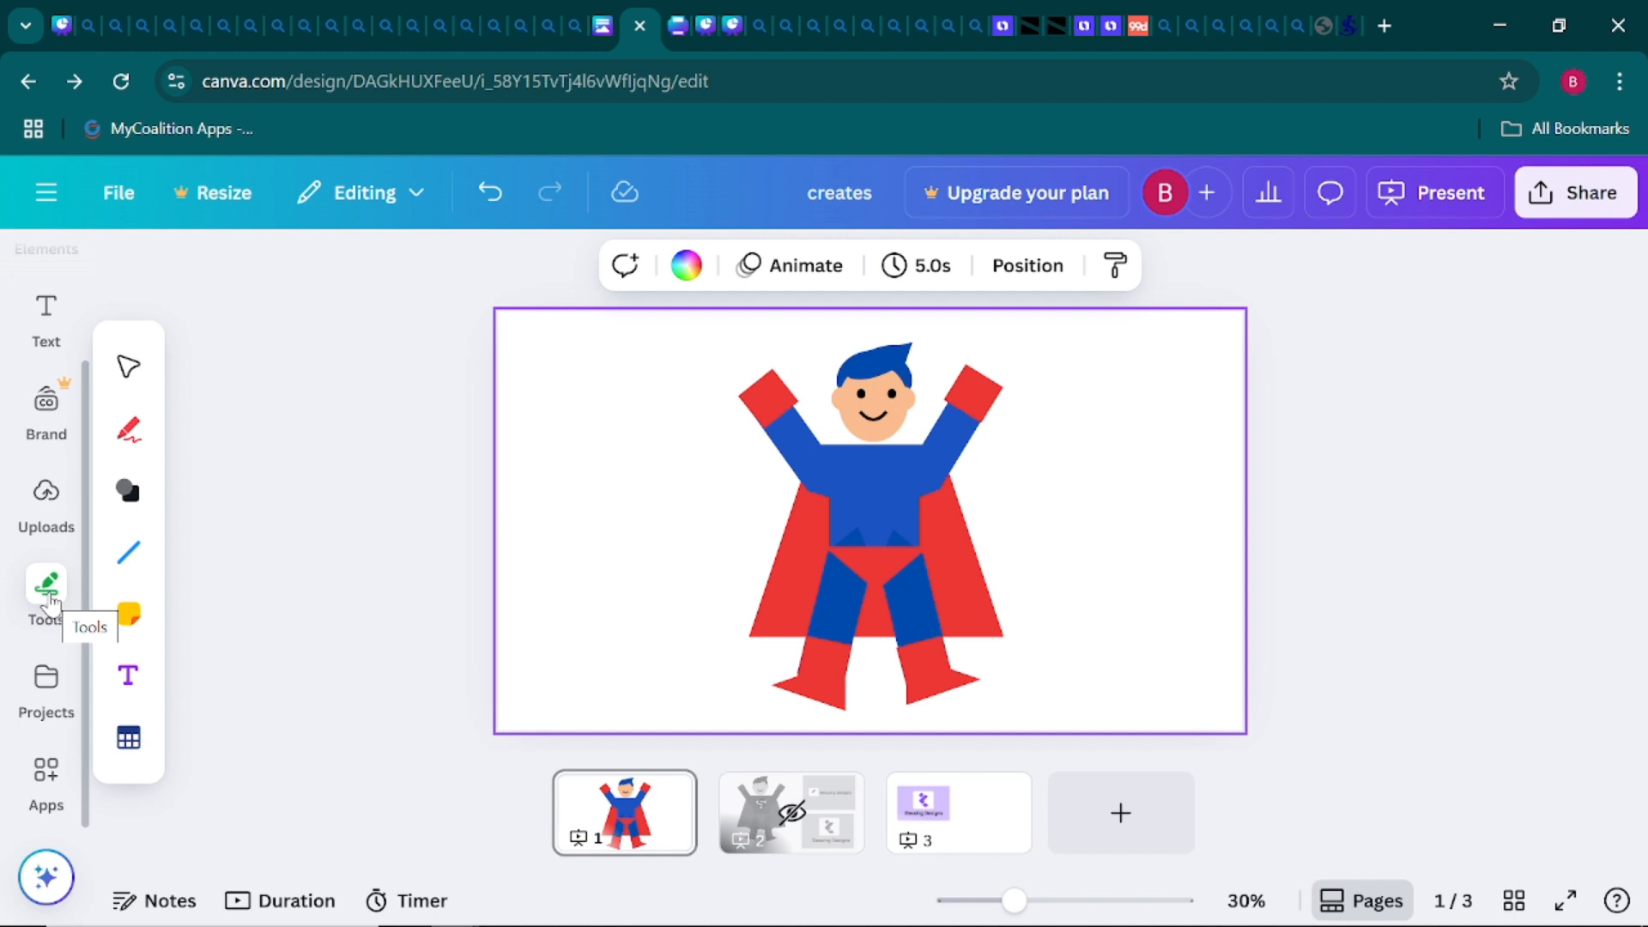
click(130, 496)
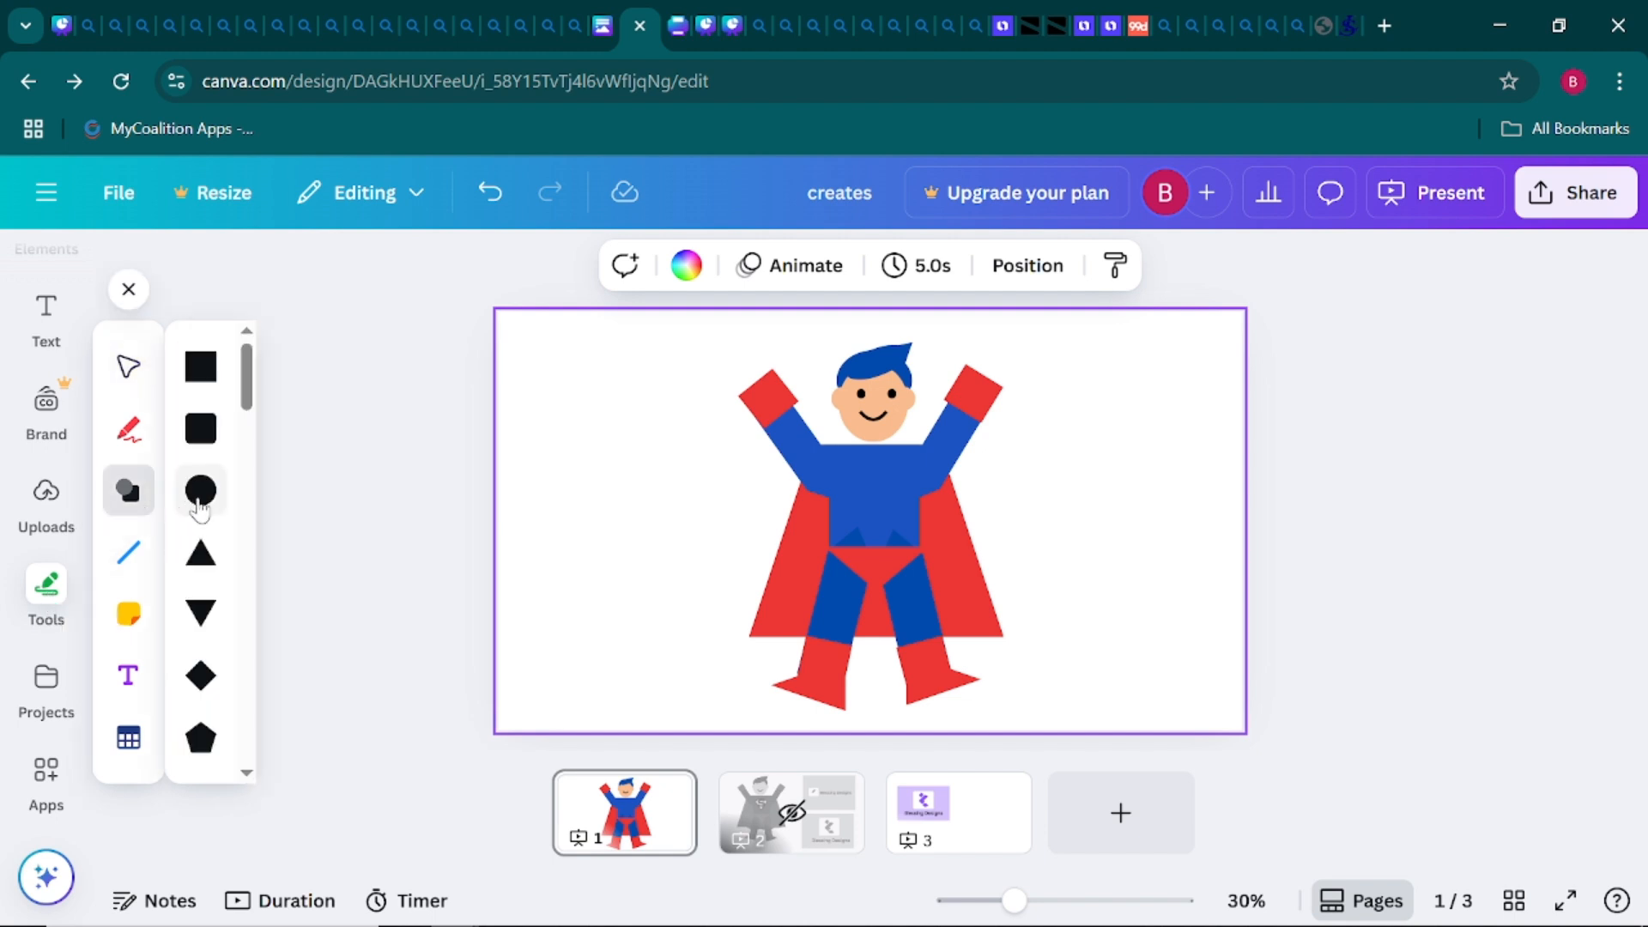
scroll(200, 507, down, 10)
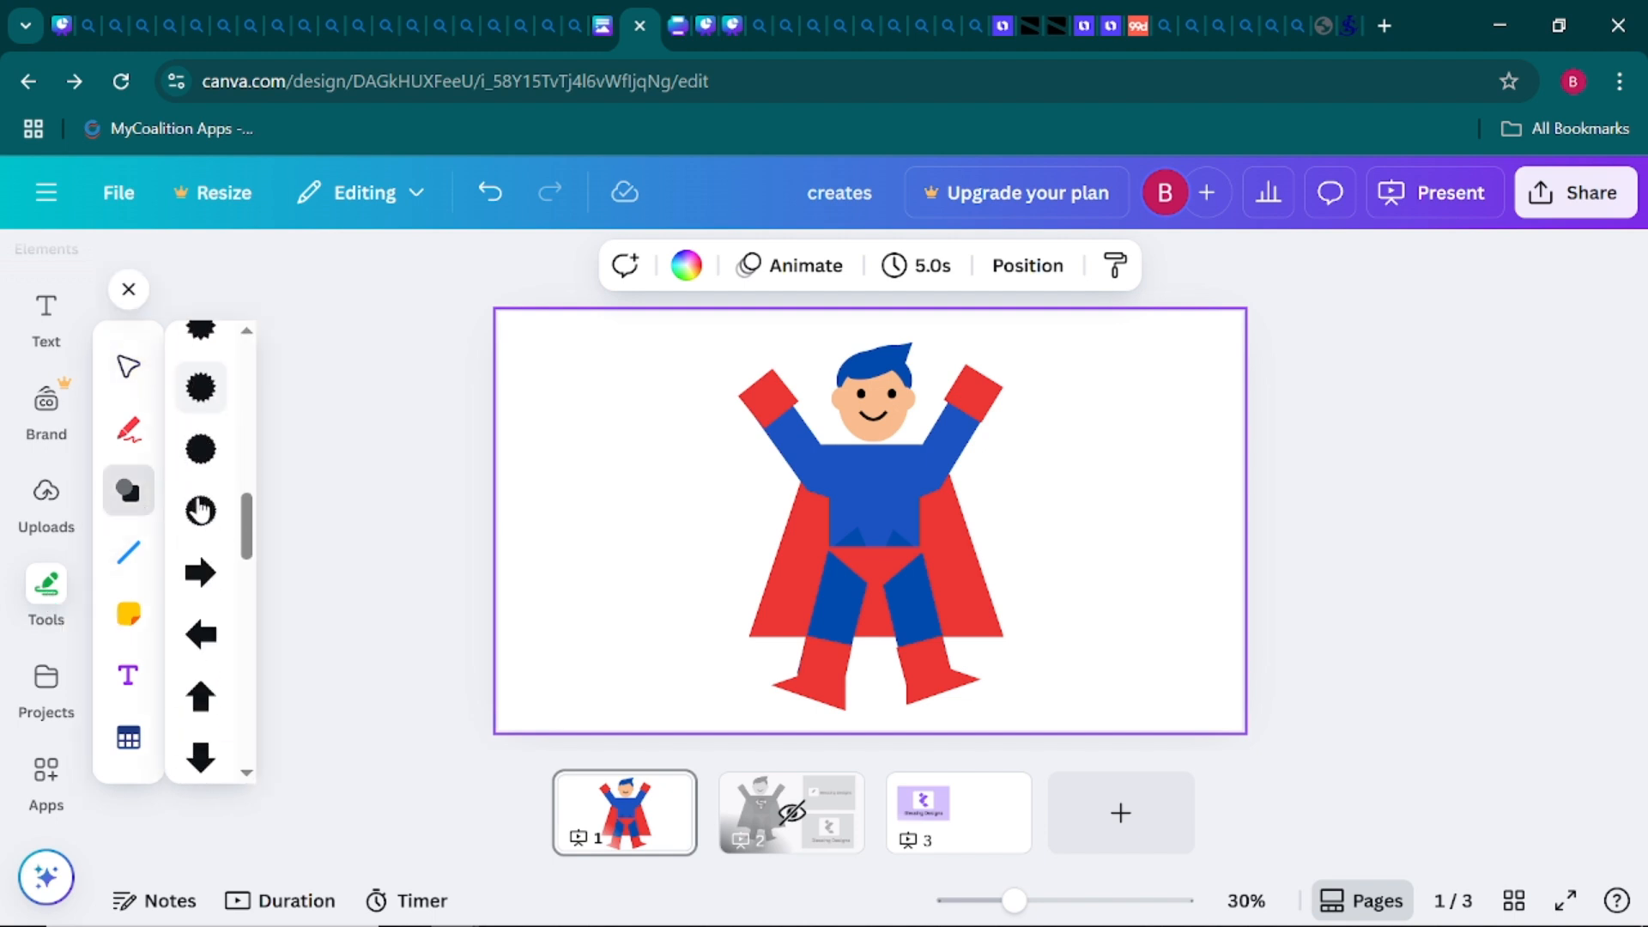
scroll(200, 508, down, 10)
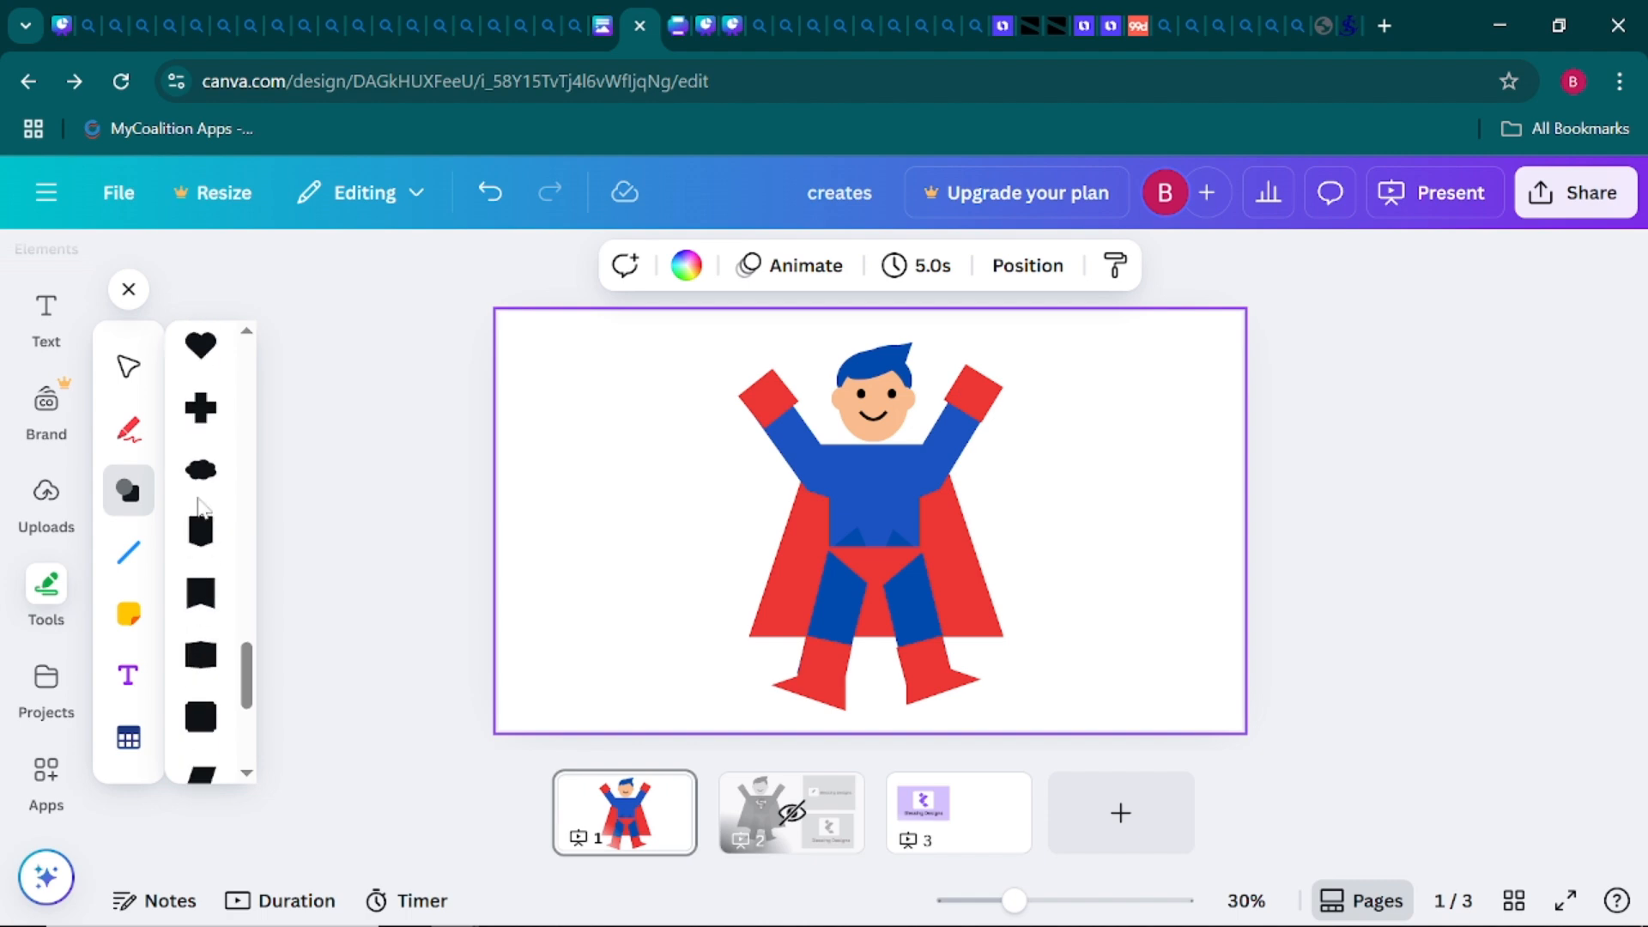
click(200, 470)
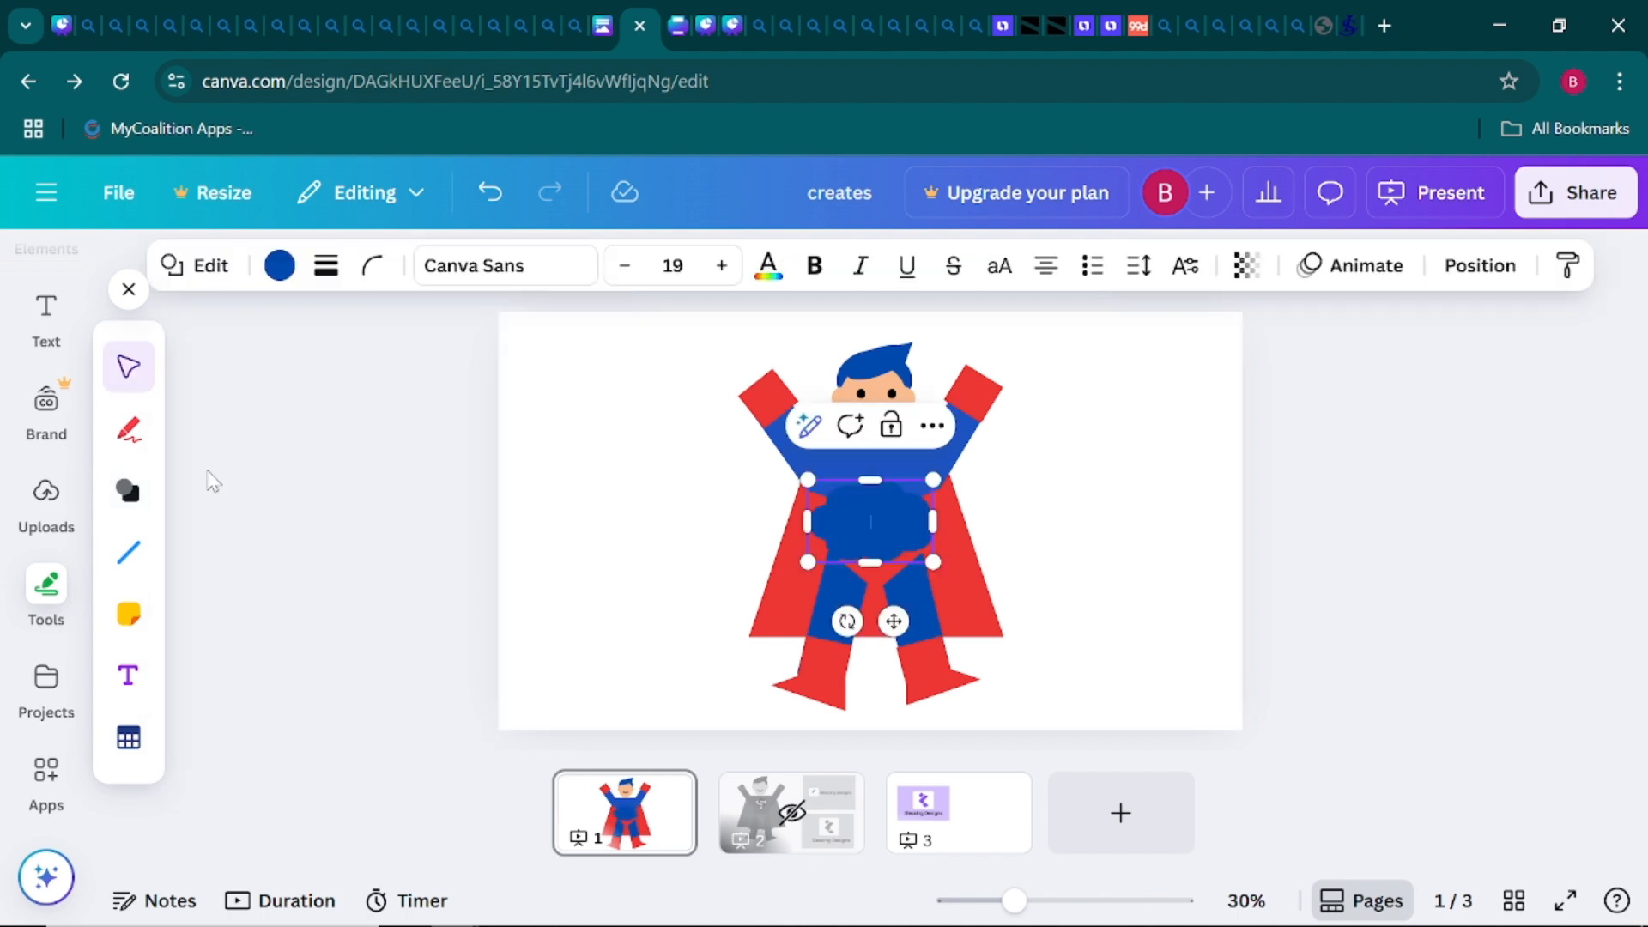
Stretch the cloud into a wide, flat shape beside the figure and colour it the same red as the cape
click(600, 552)
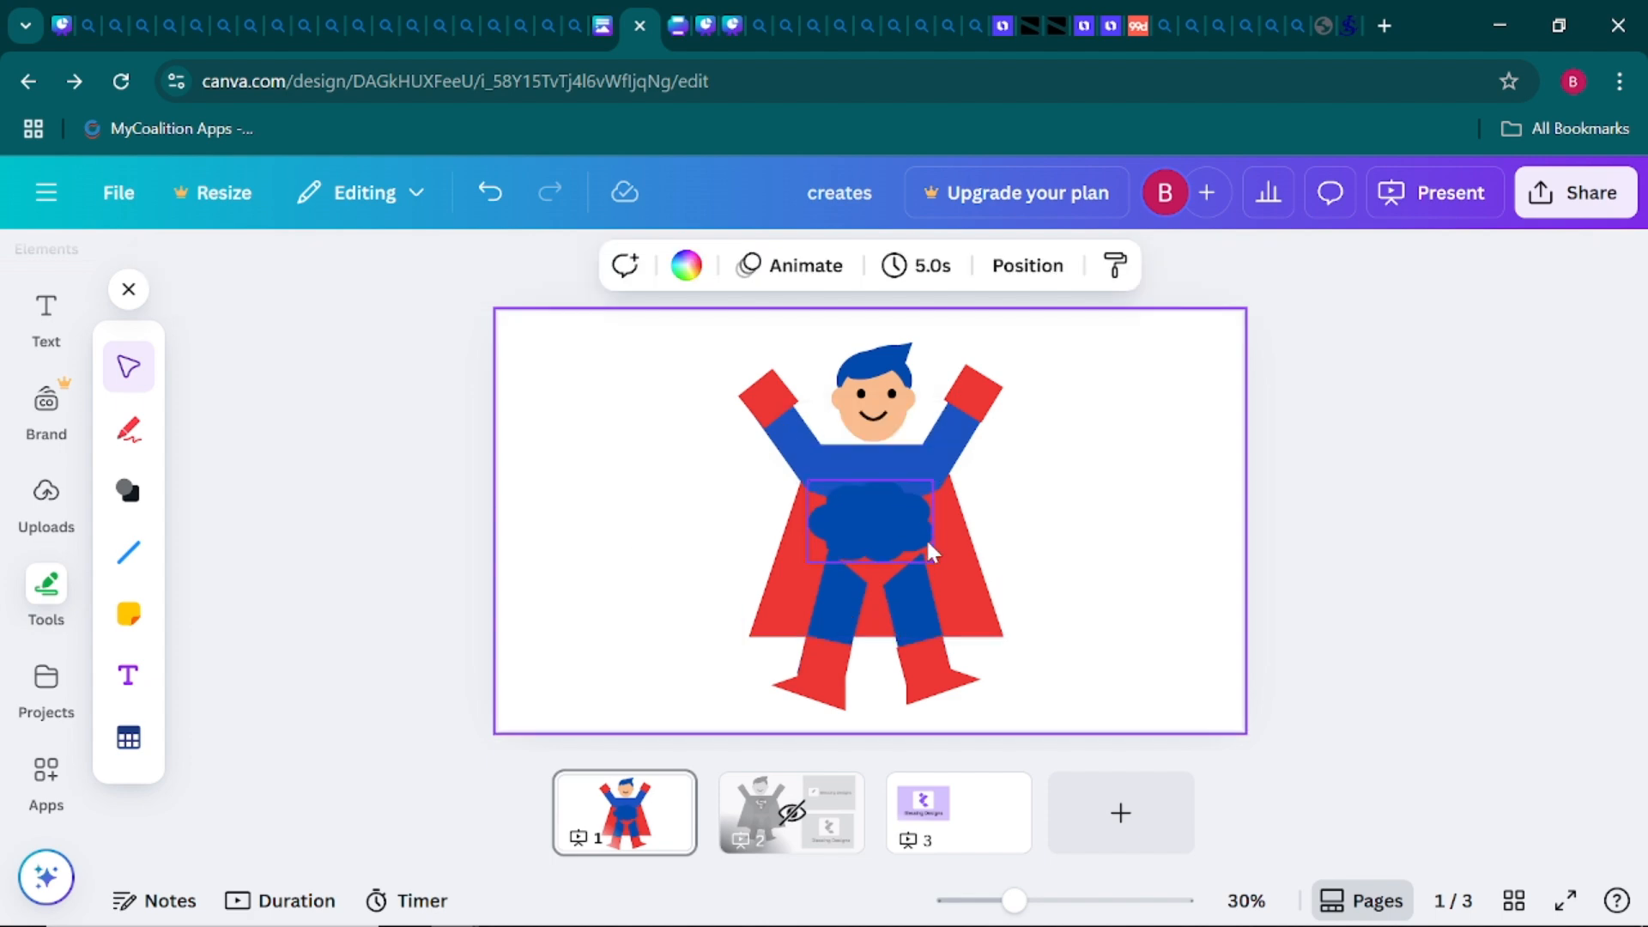
mouse_move(911, 539)
mouse_down()
mouse_move(709, 533)
mouse_move(895, 515)
mouse_up()
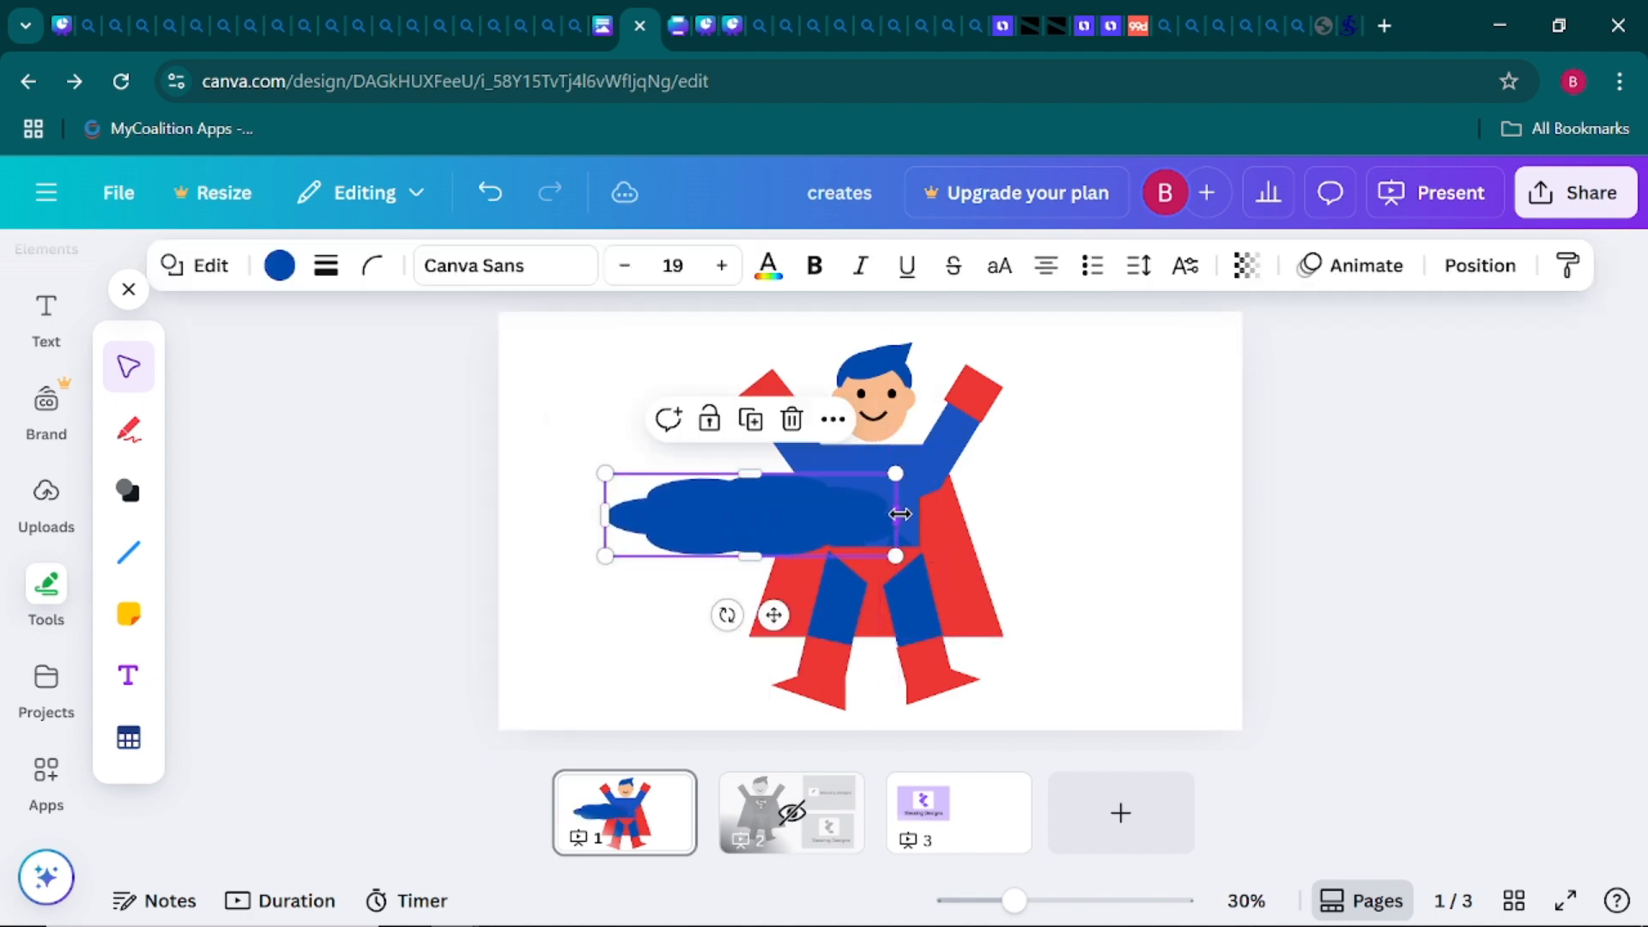
drag(793, 523, 692, 515)
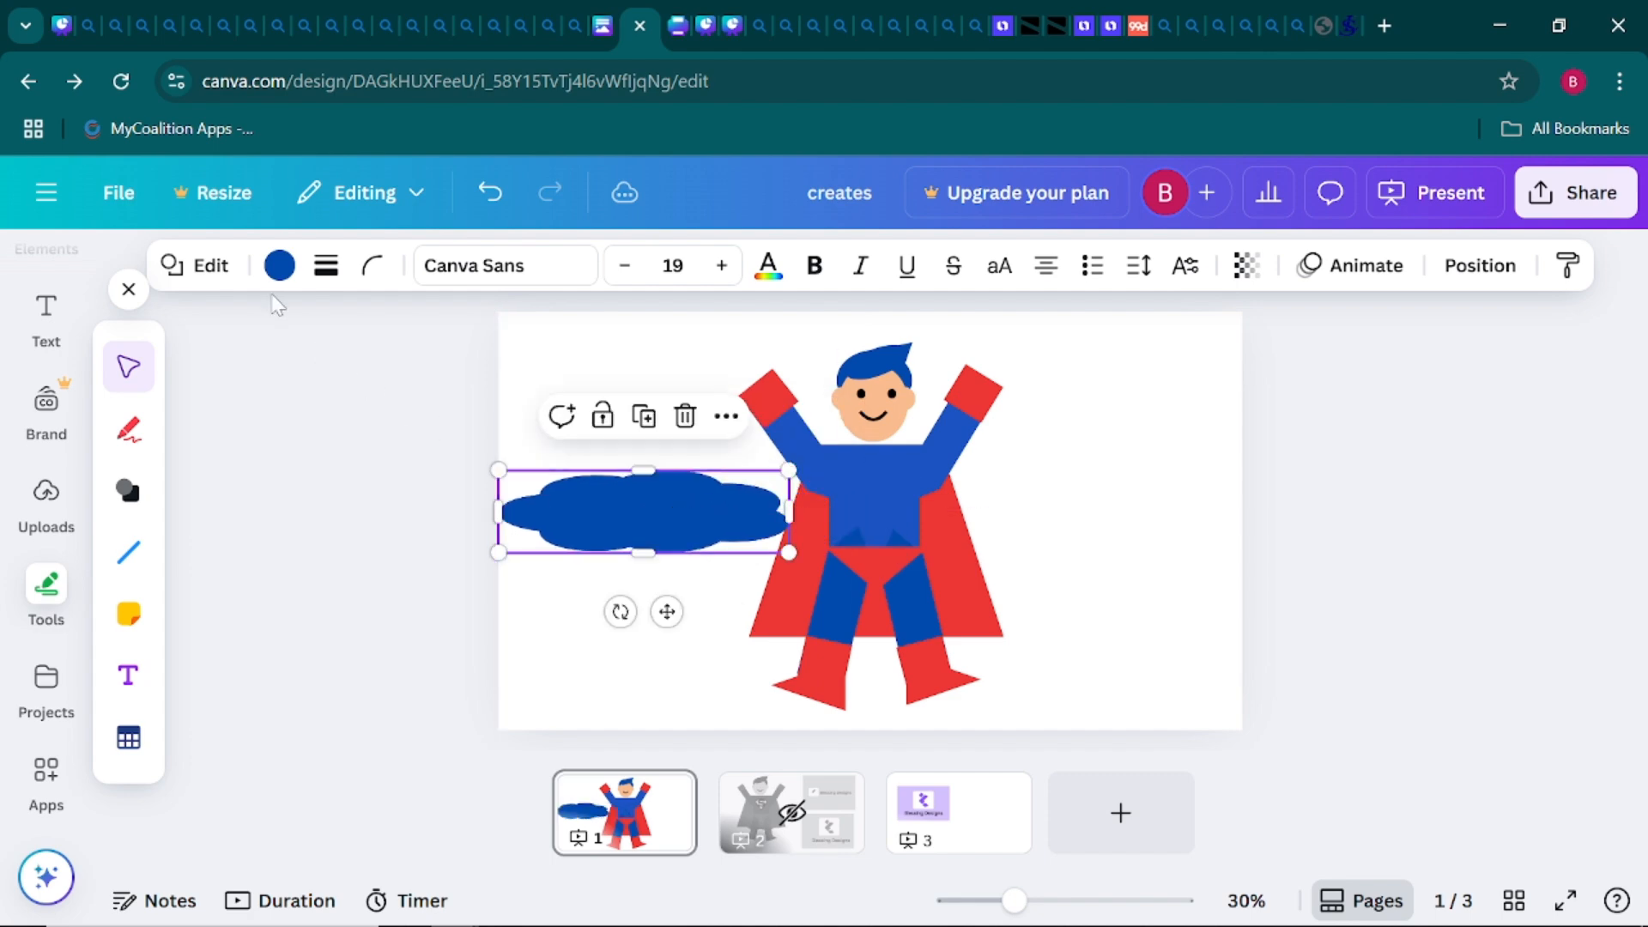
click(277, 266)
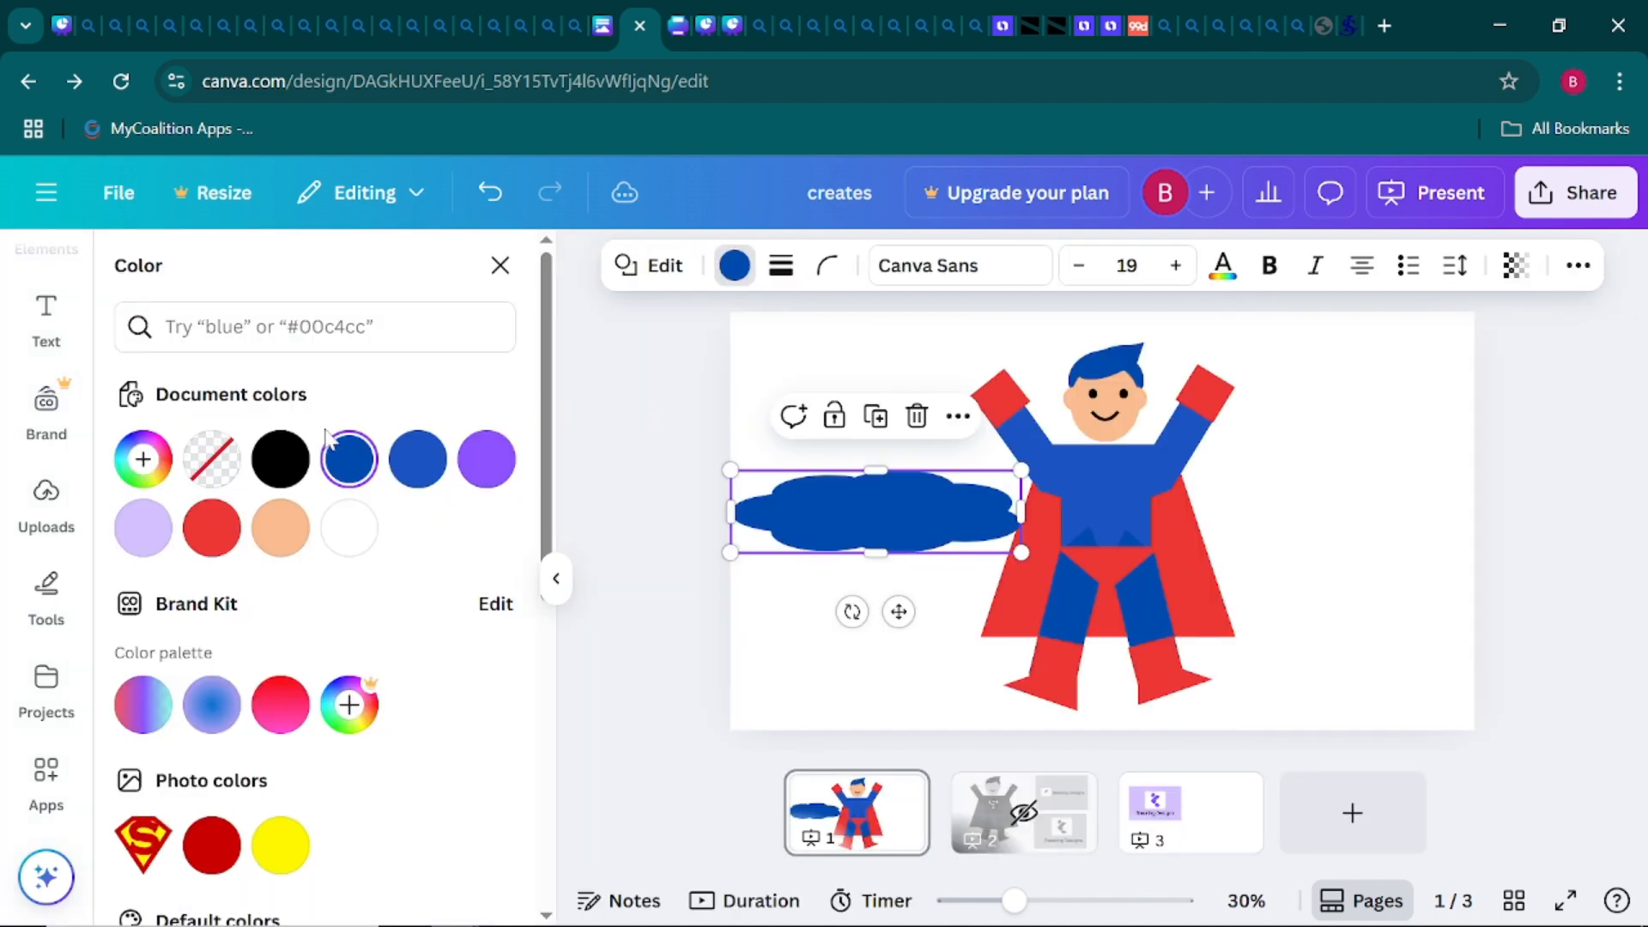
click(212, 530)
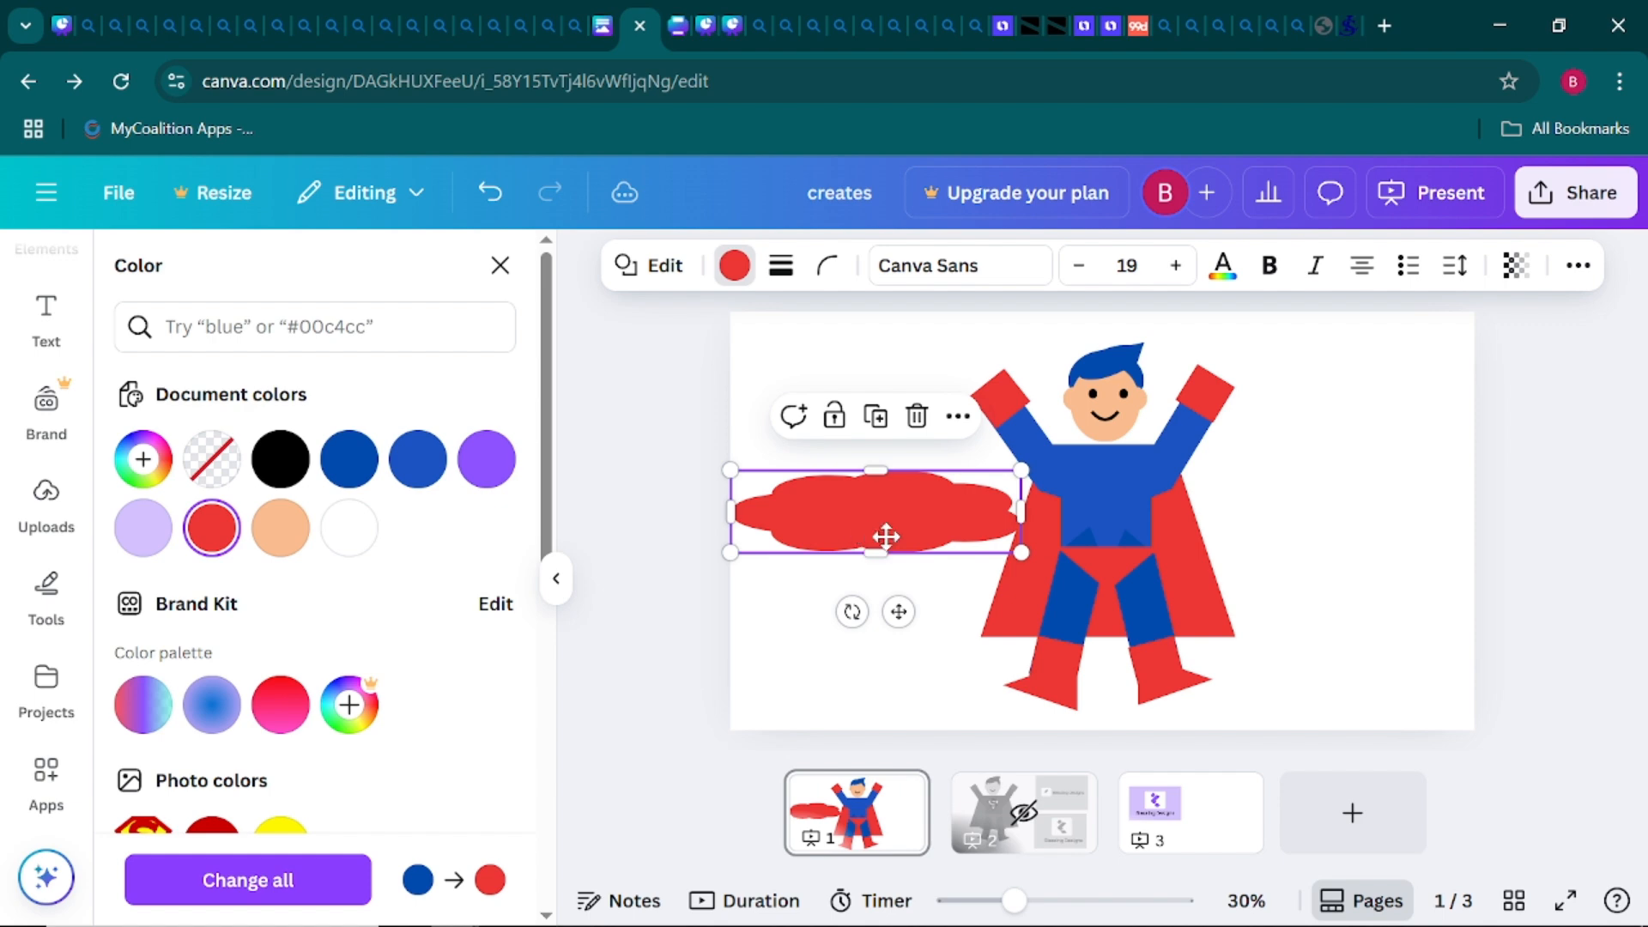
Shrink the red cloud and place it across the cape's lower edge, roughly centred on the figure
drag(883, 537, 1070, 614)
drag(965, 564, 1027, 580)
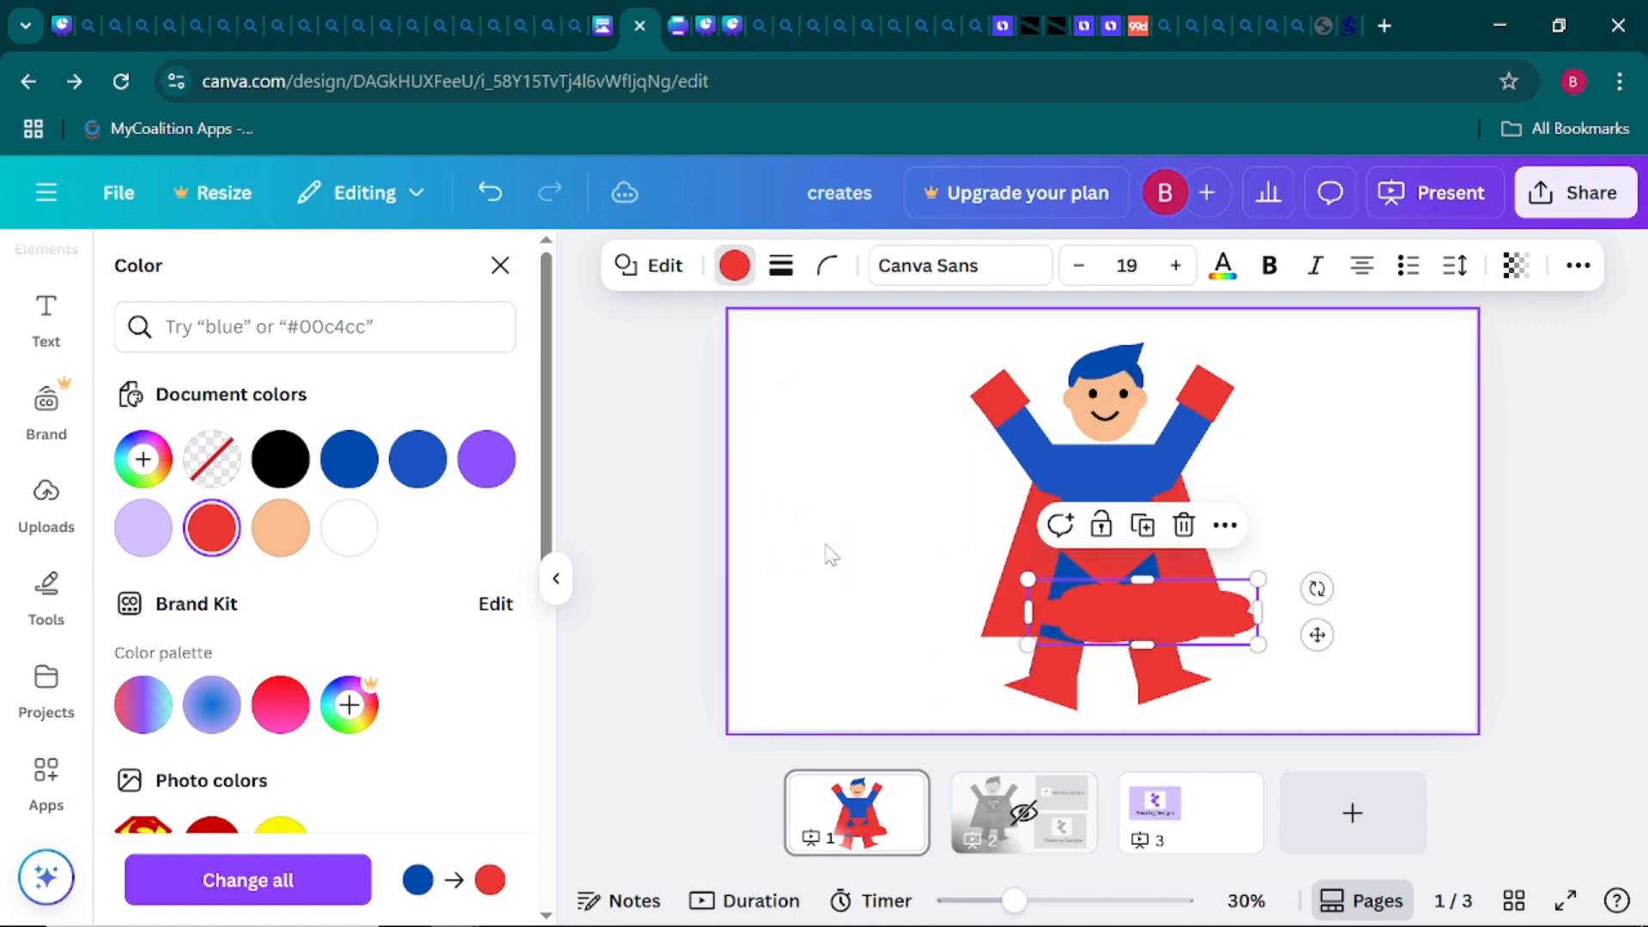
click(559, 583)
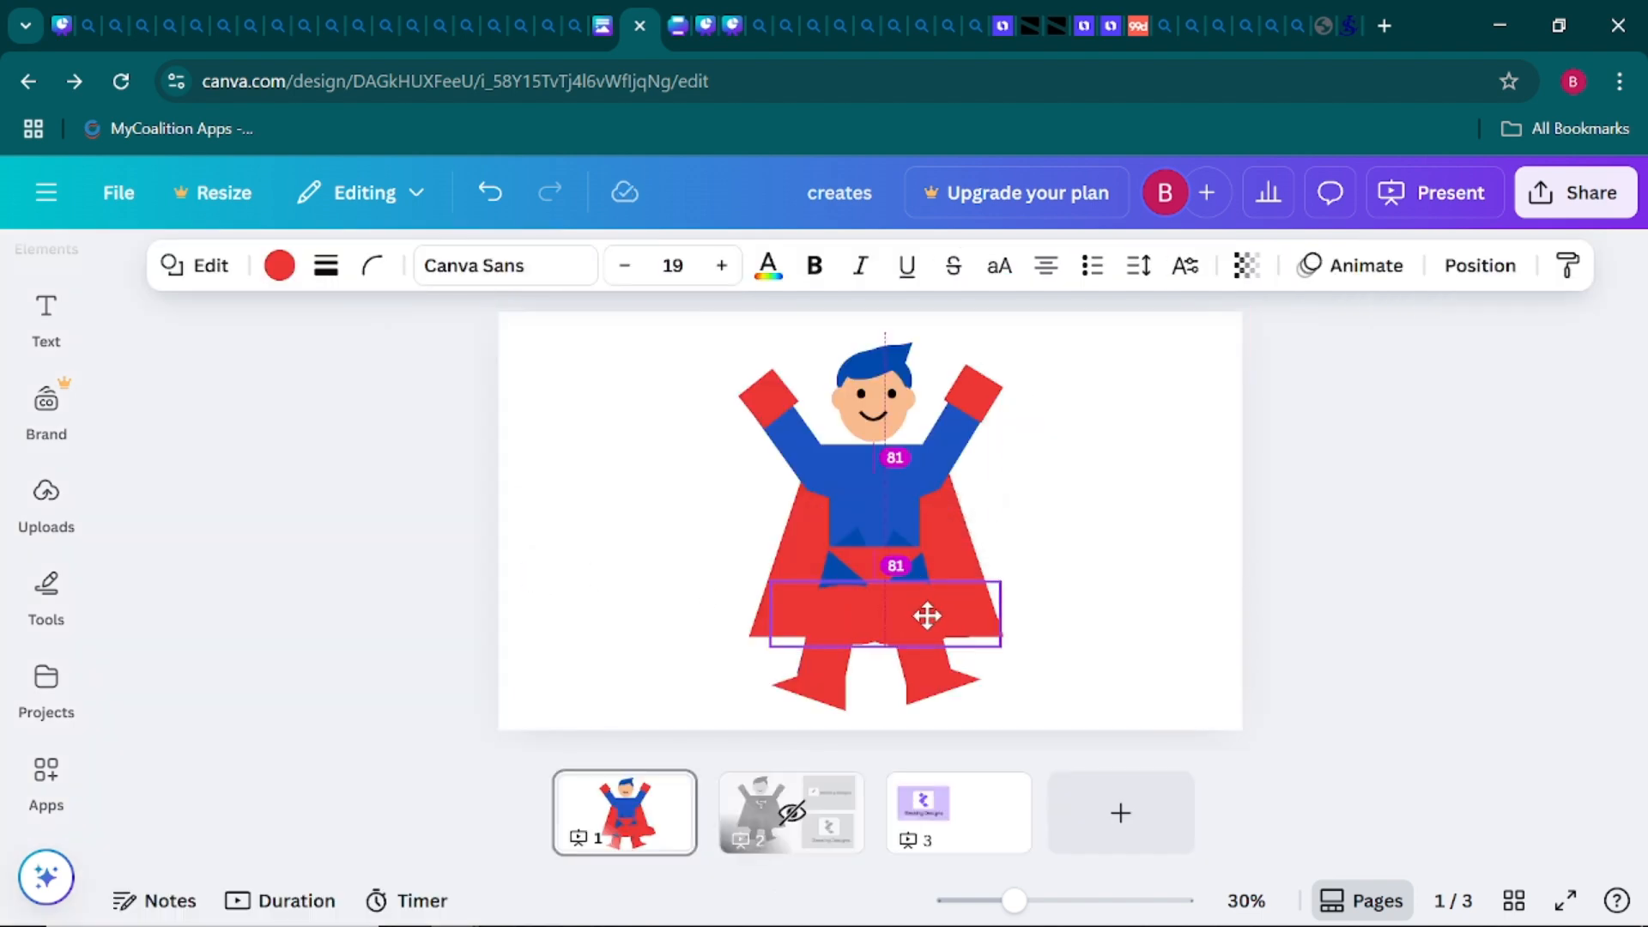
drag(952, 610, 925, 615)
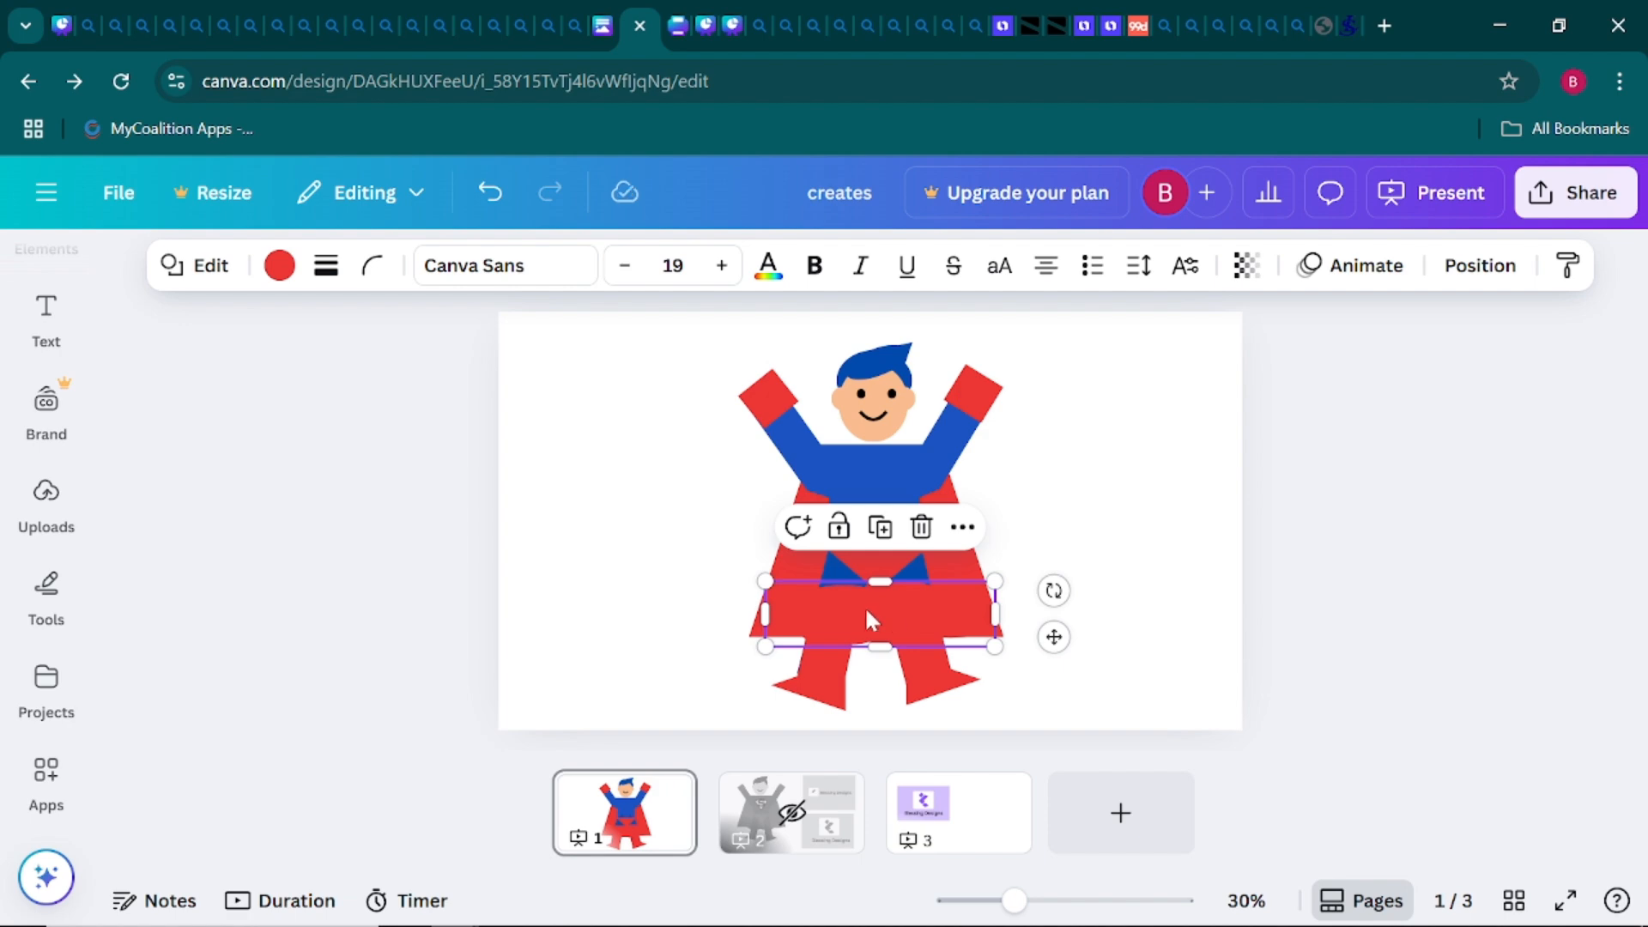
Send the red cloud to the back, behind the legs and boots
right_click(867, 612)
mouse_move(968, 496)
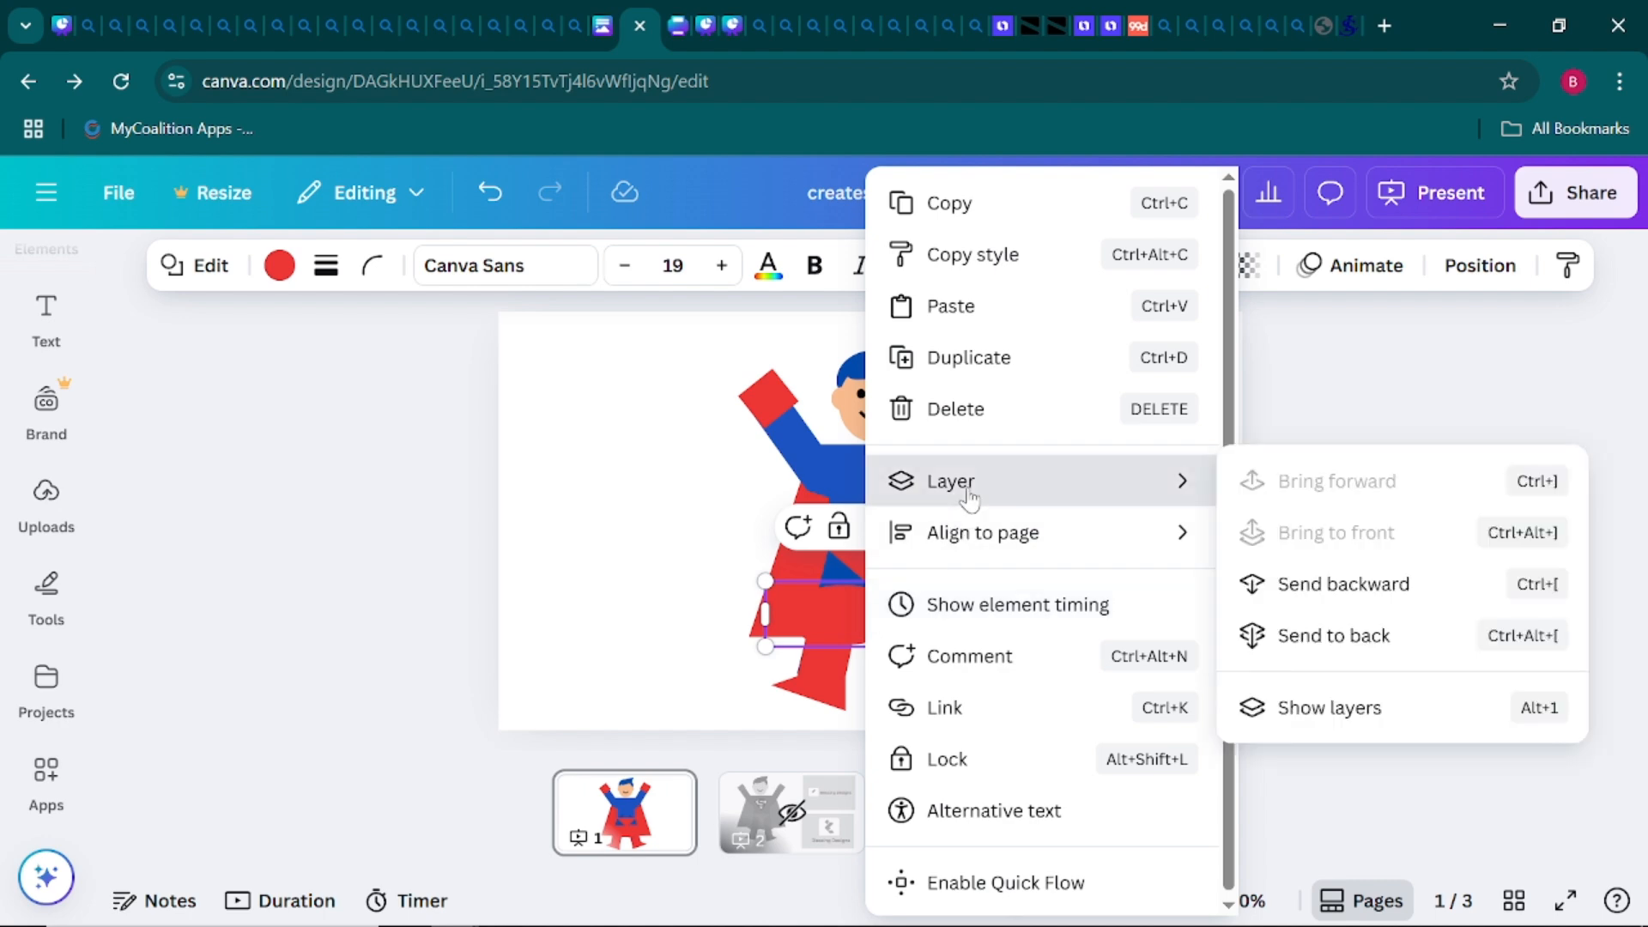
click(1283, 637)
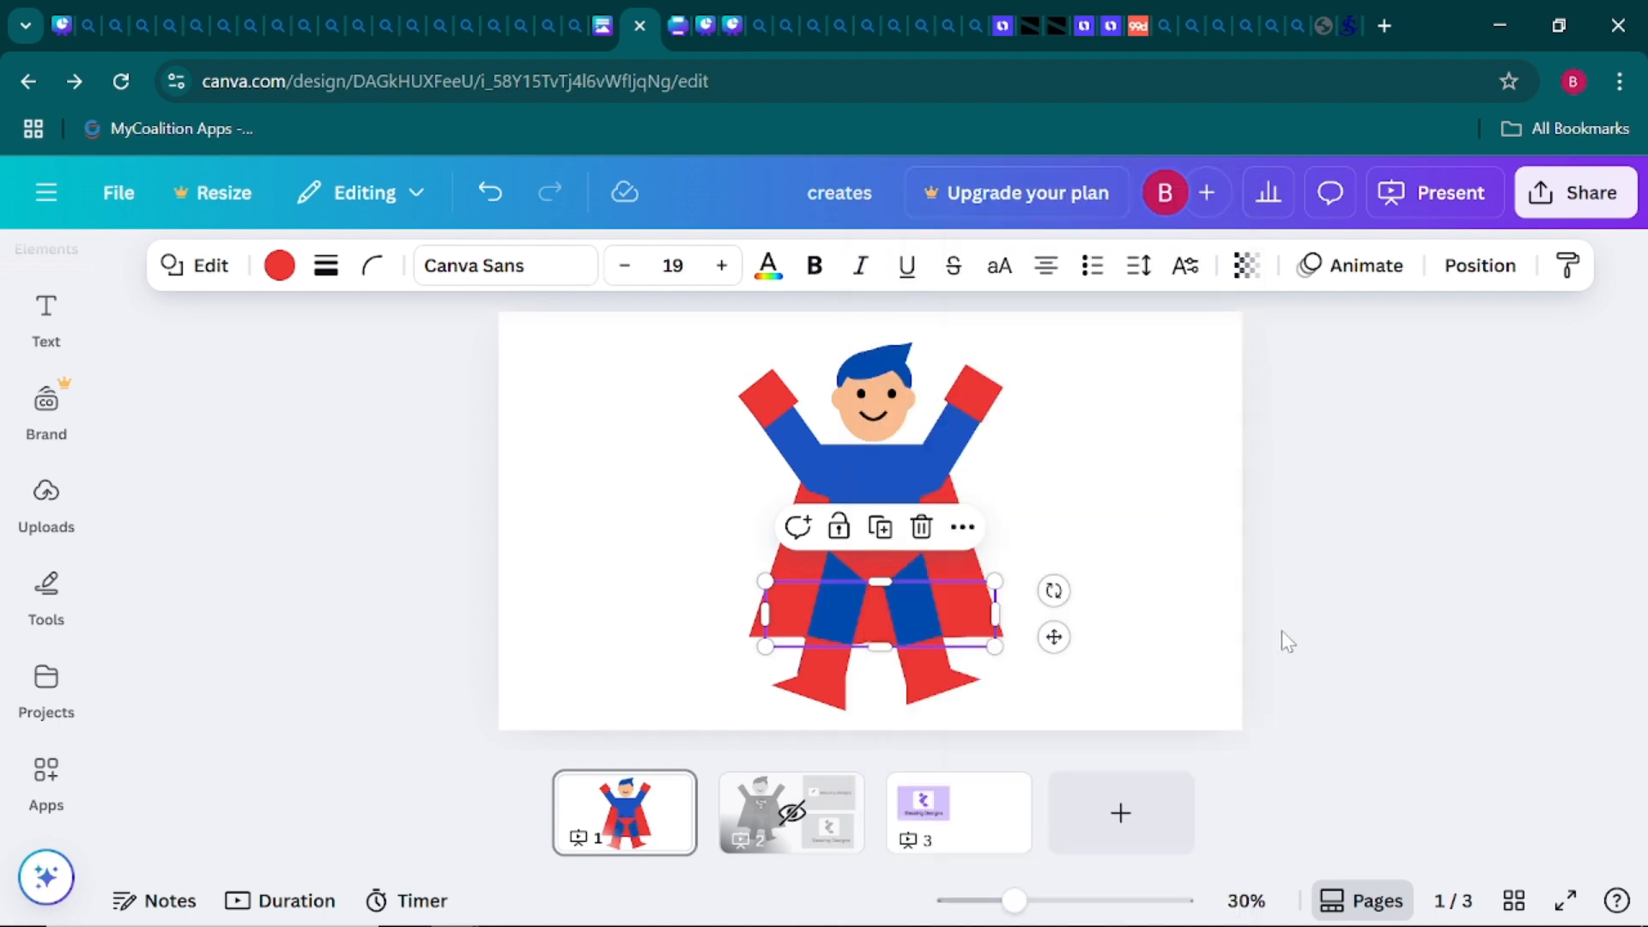
click(637, 554)
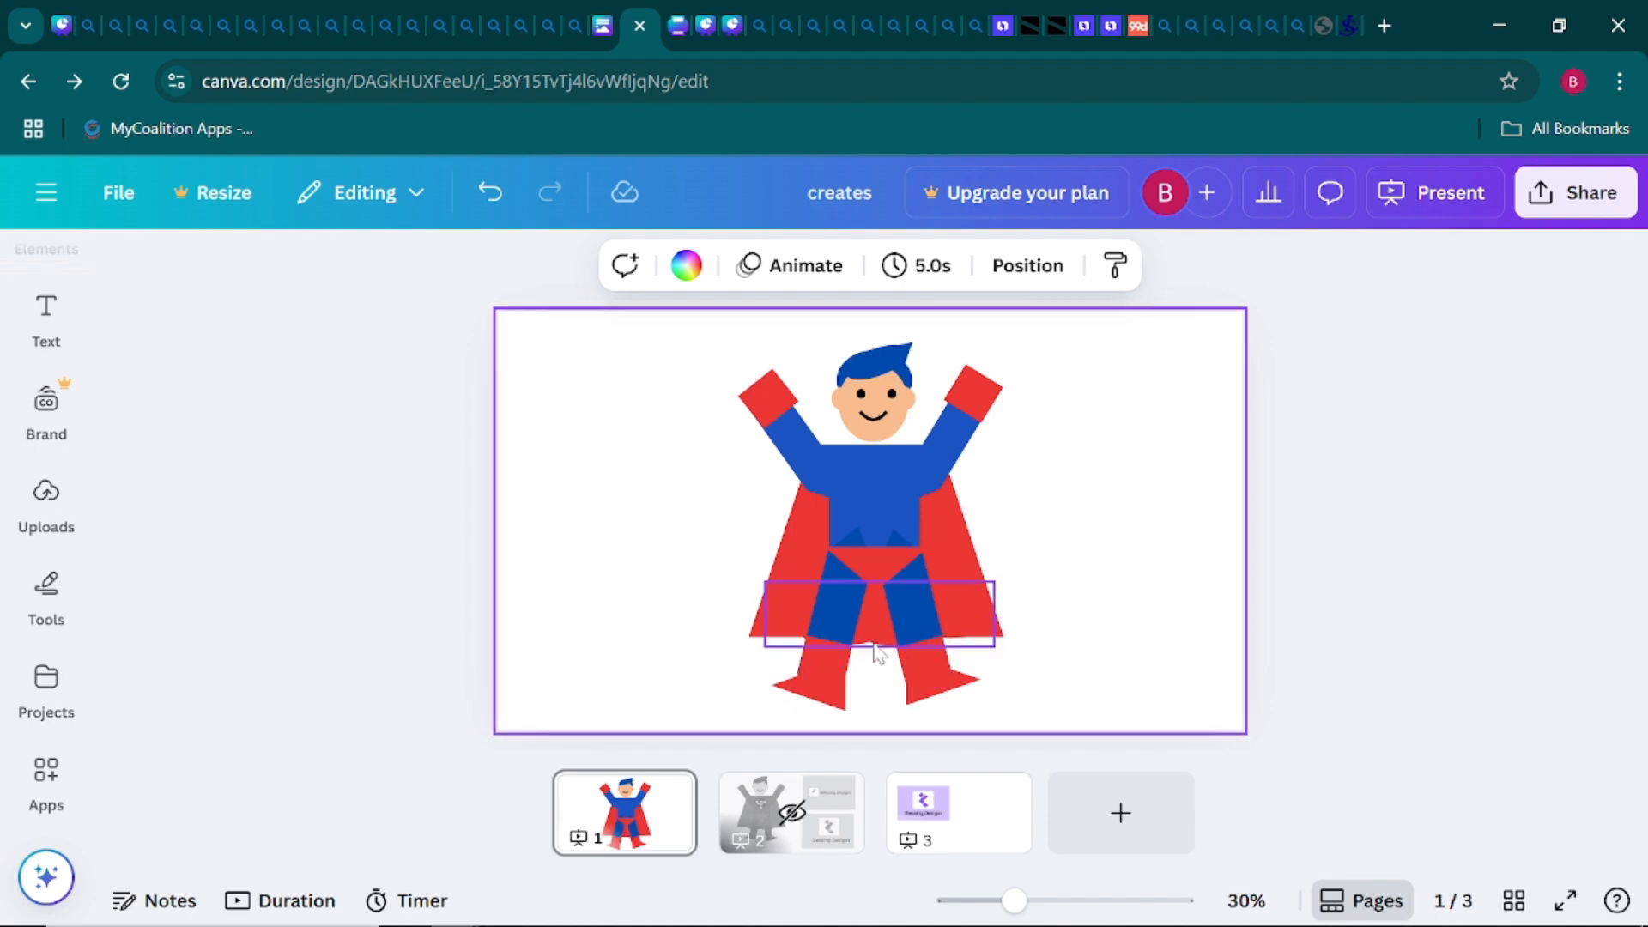
Nudge the red cloud and adjust its size so it forms a wavy hem along the cape's bottom edge
click(877, 653)
drag(875, 650, 868, 641)
click(607, 636)
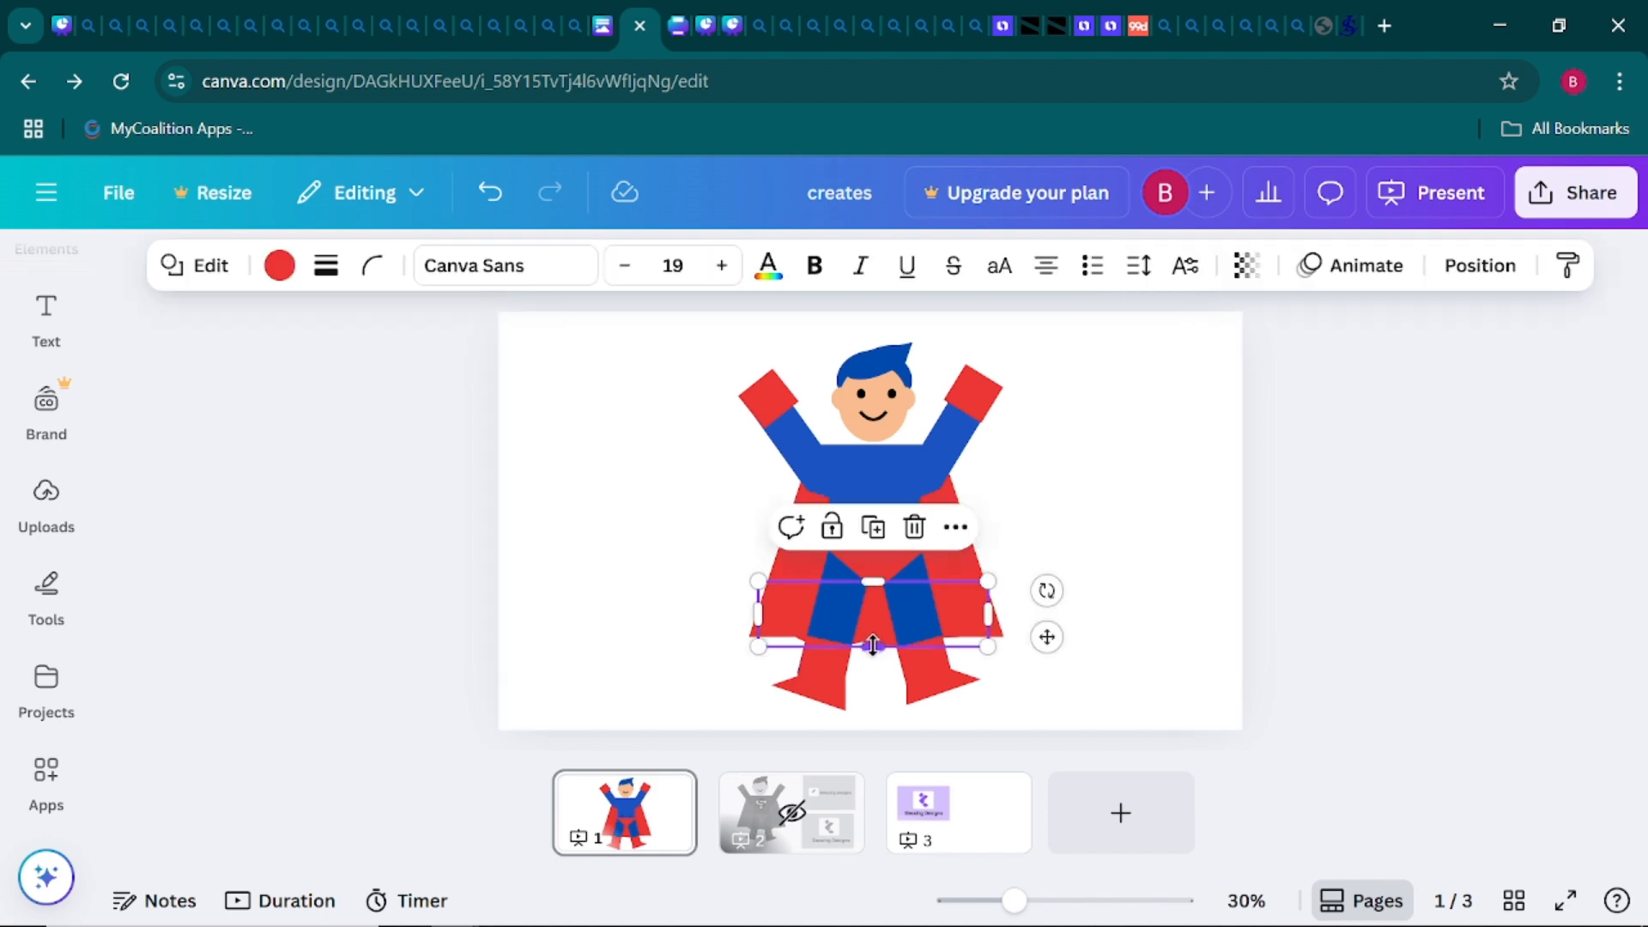
drag(873, 652, 873, 648)
drag(982, 614, 995, 614)
click(1107, 512)
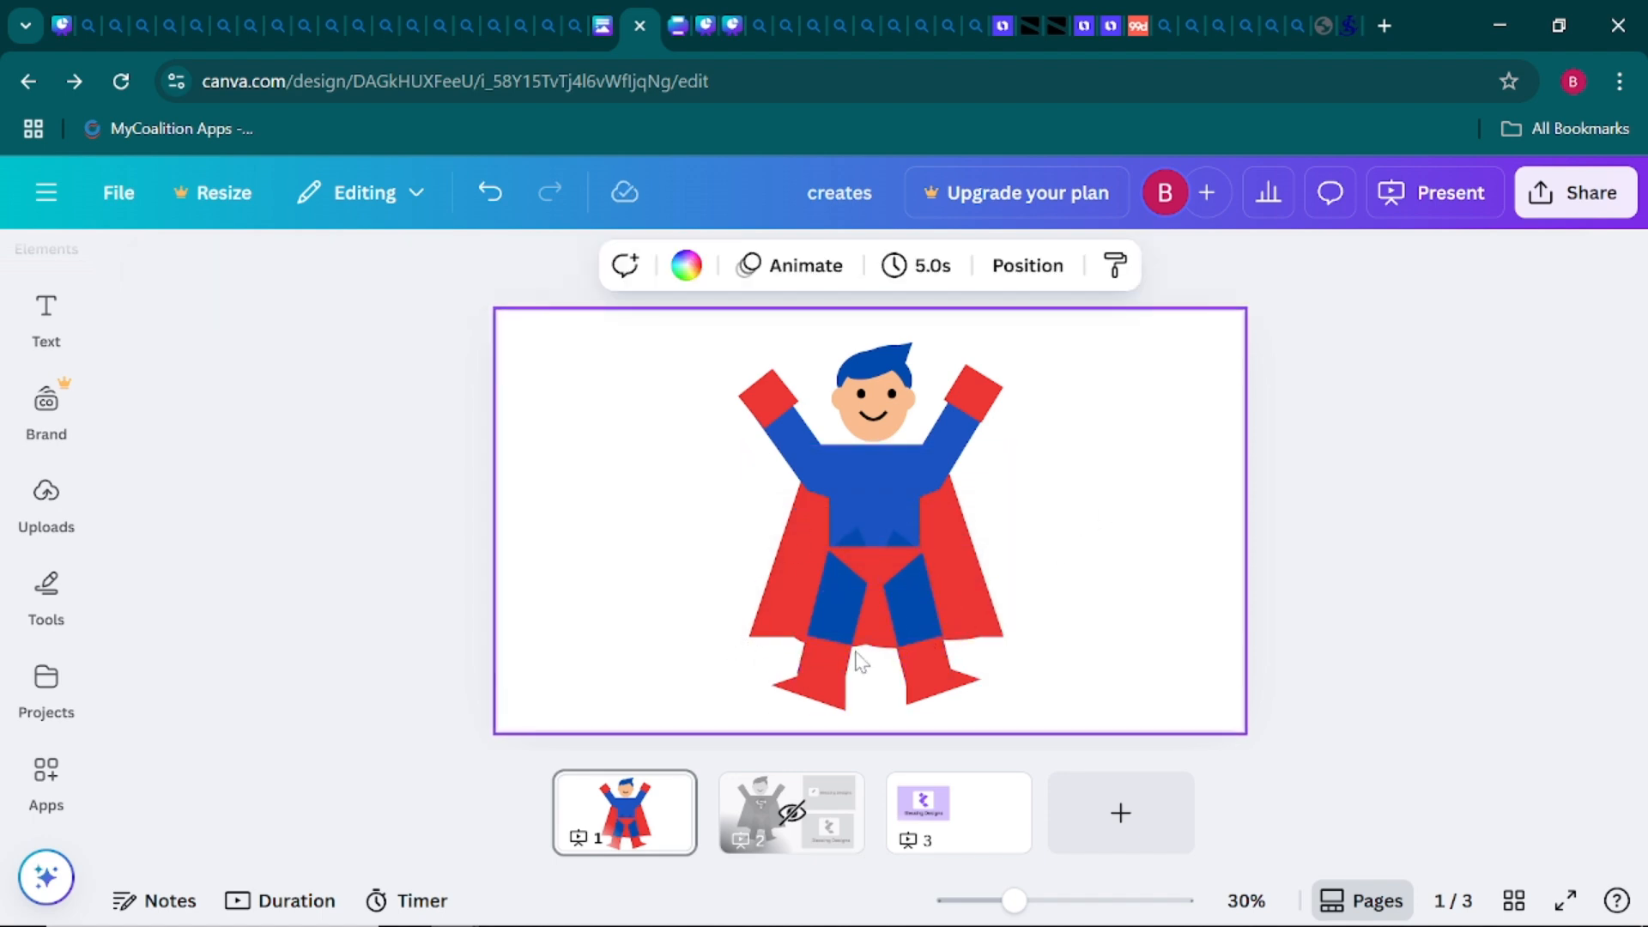
Send the blue leg on the right side of the figure backward in the layer order
click(922, 628)
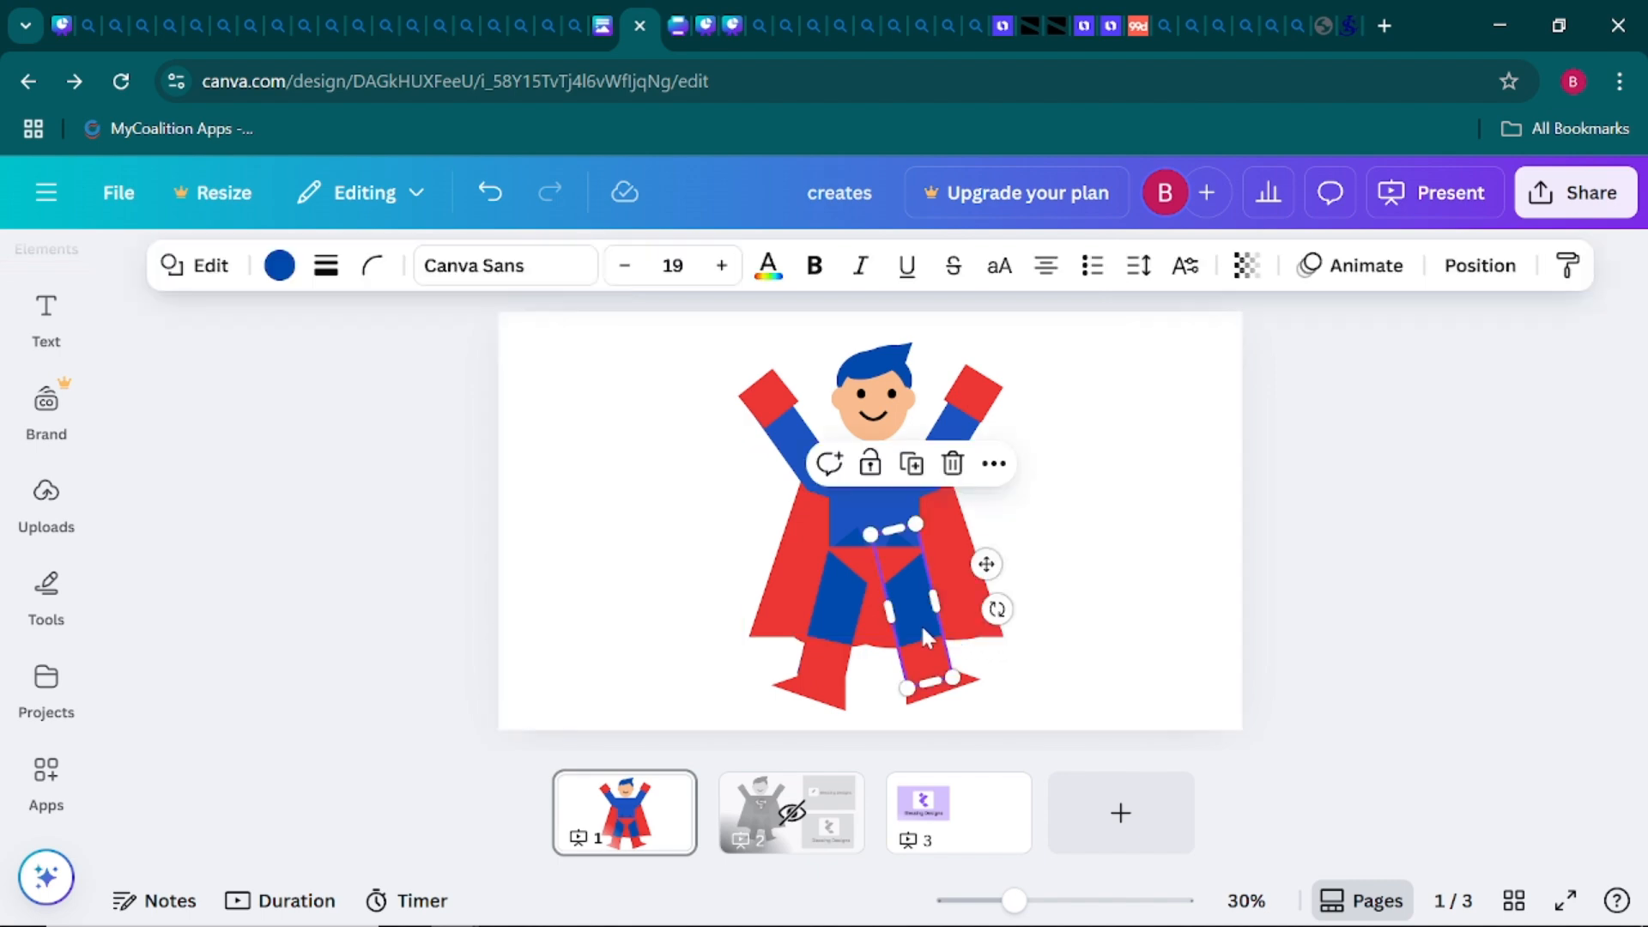
click(1042, 586)
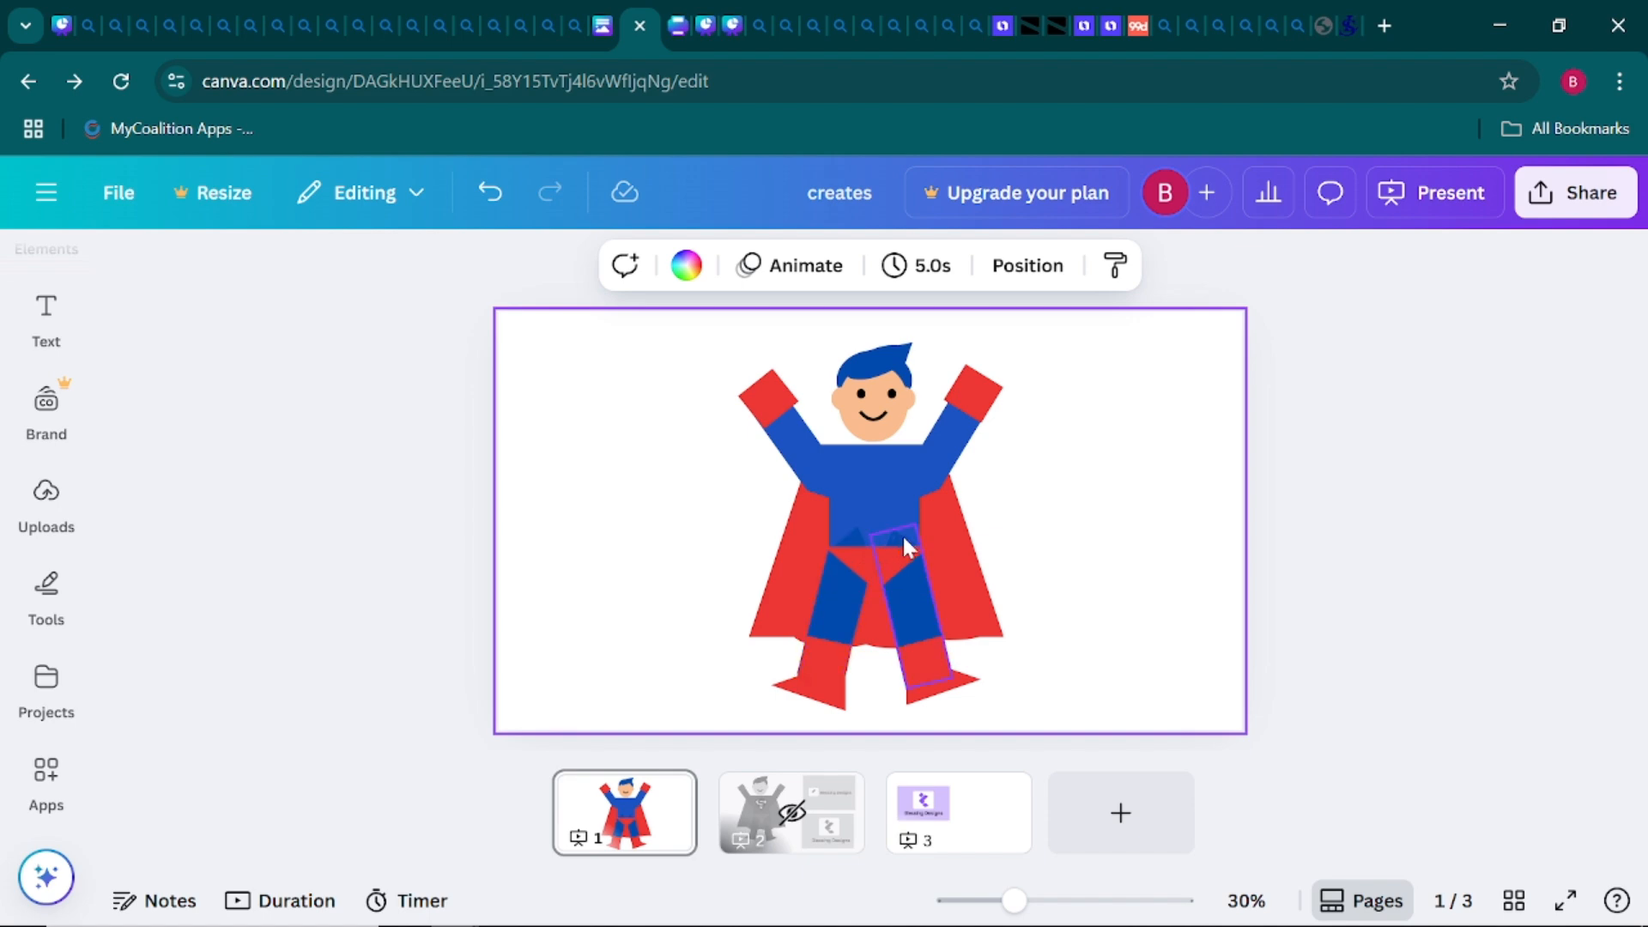
click(908, 609)
right_click(909, 610)
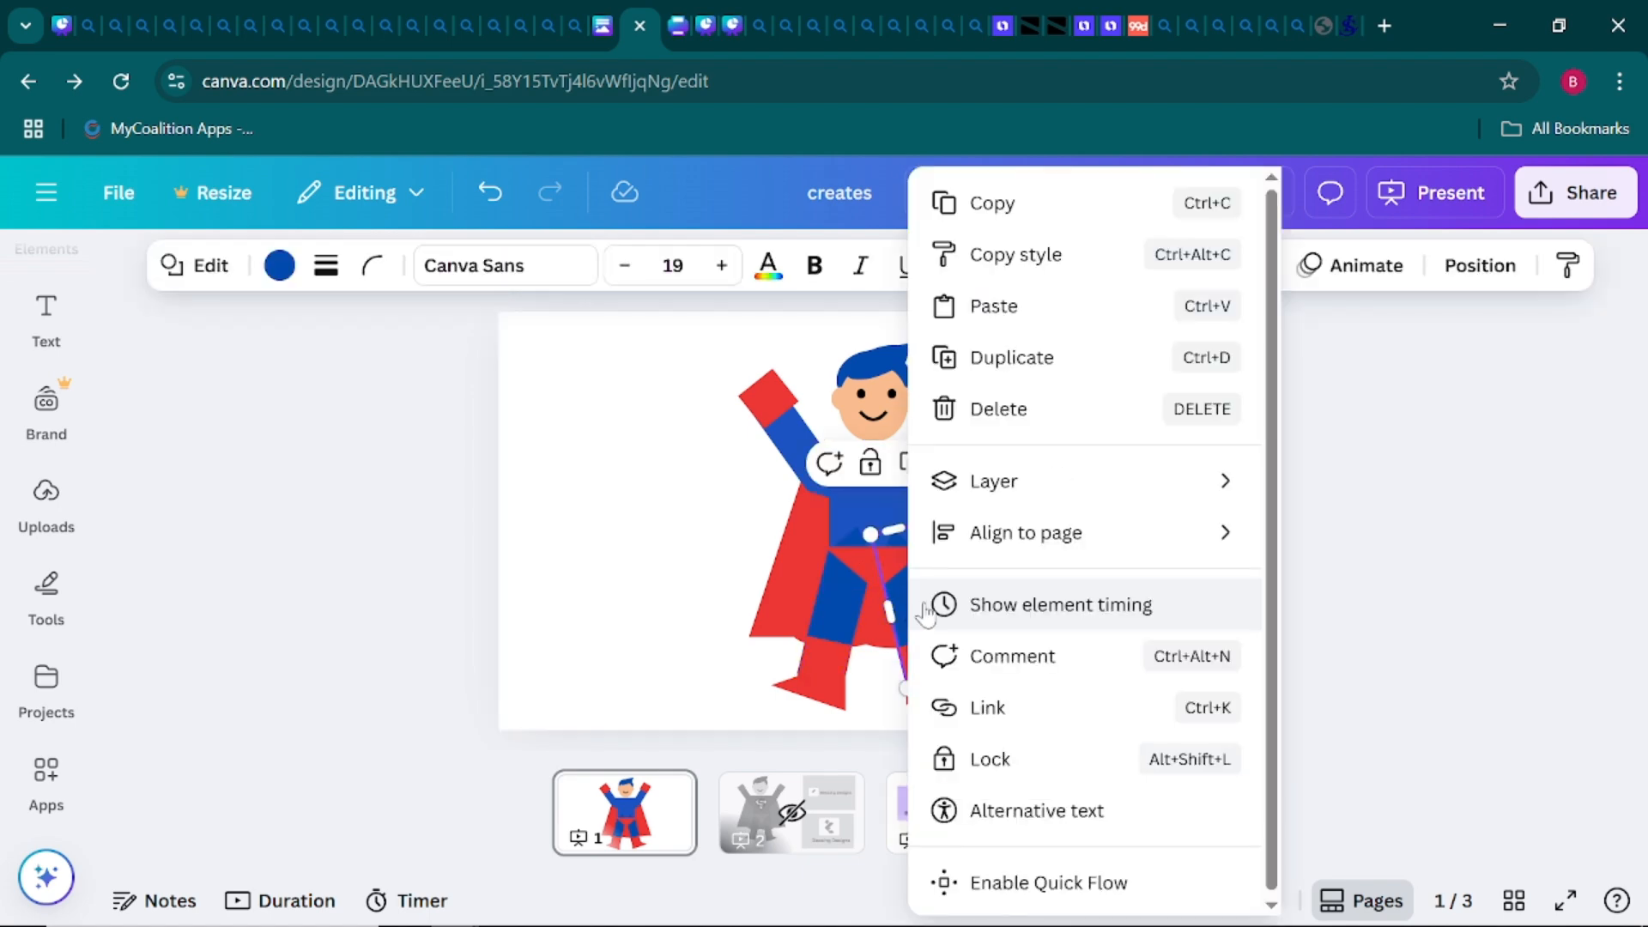
mouse_move(1019, 498)
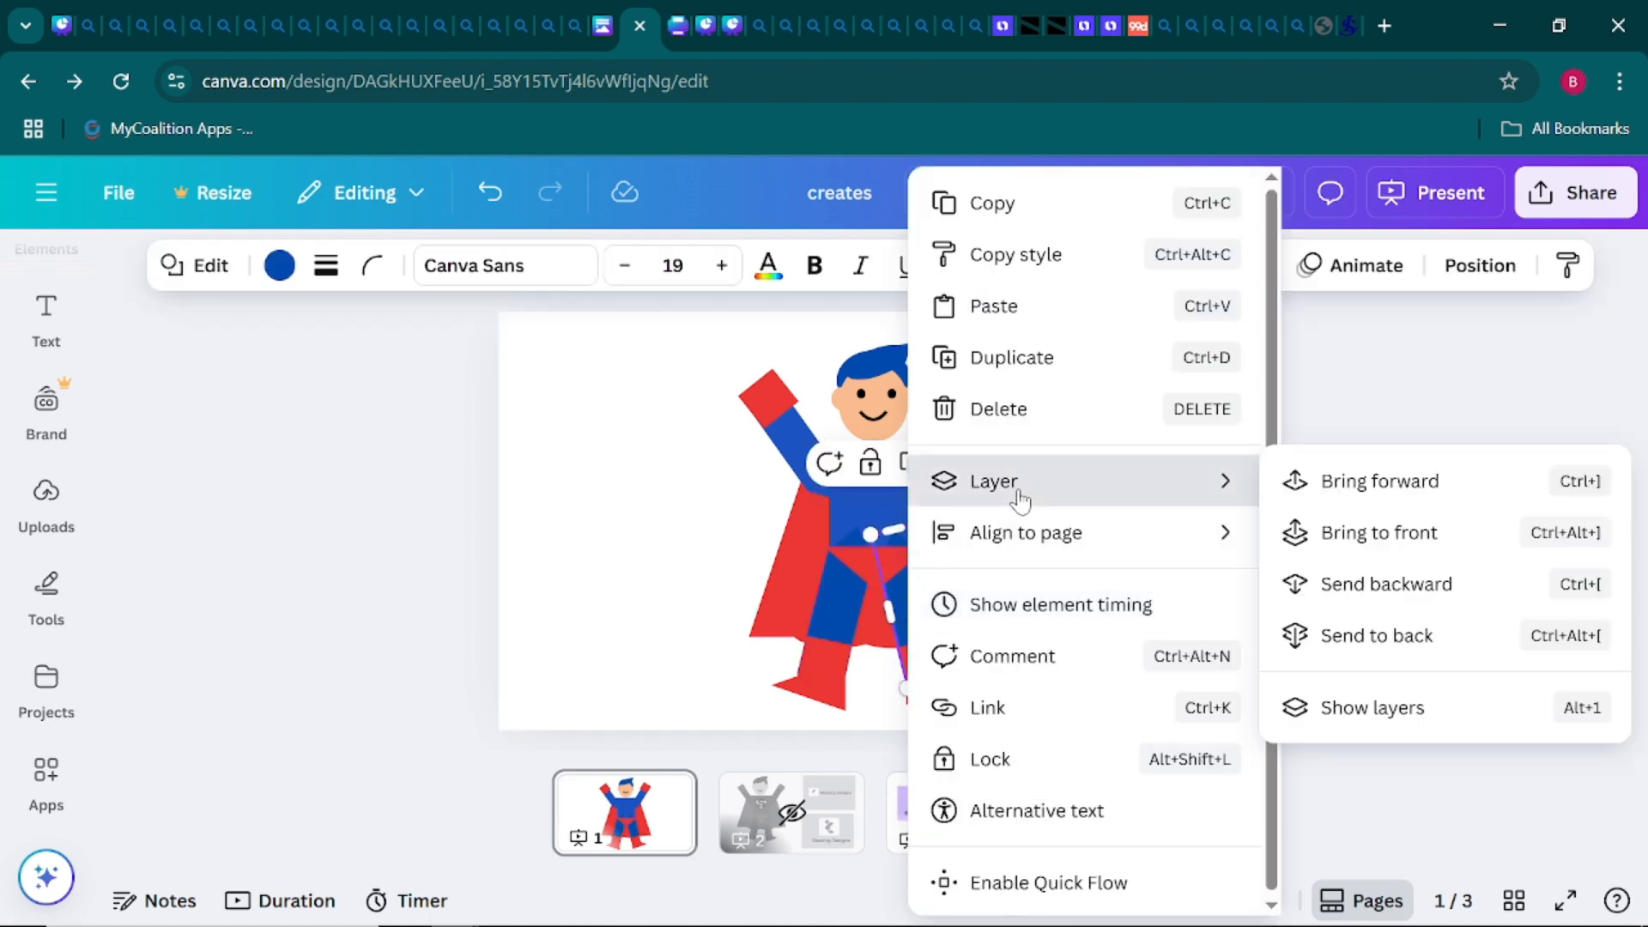
click(1371, 591)
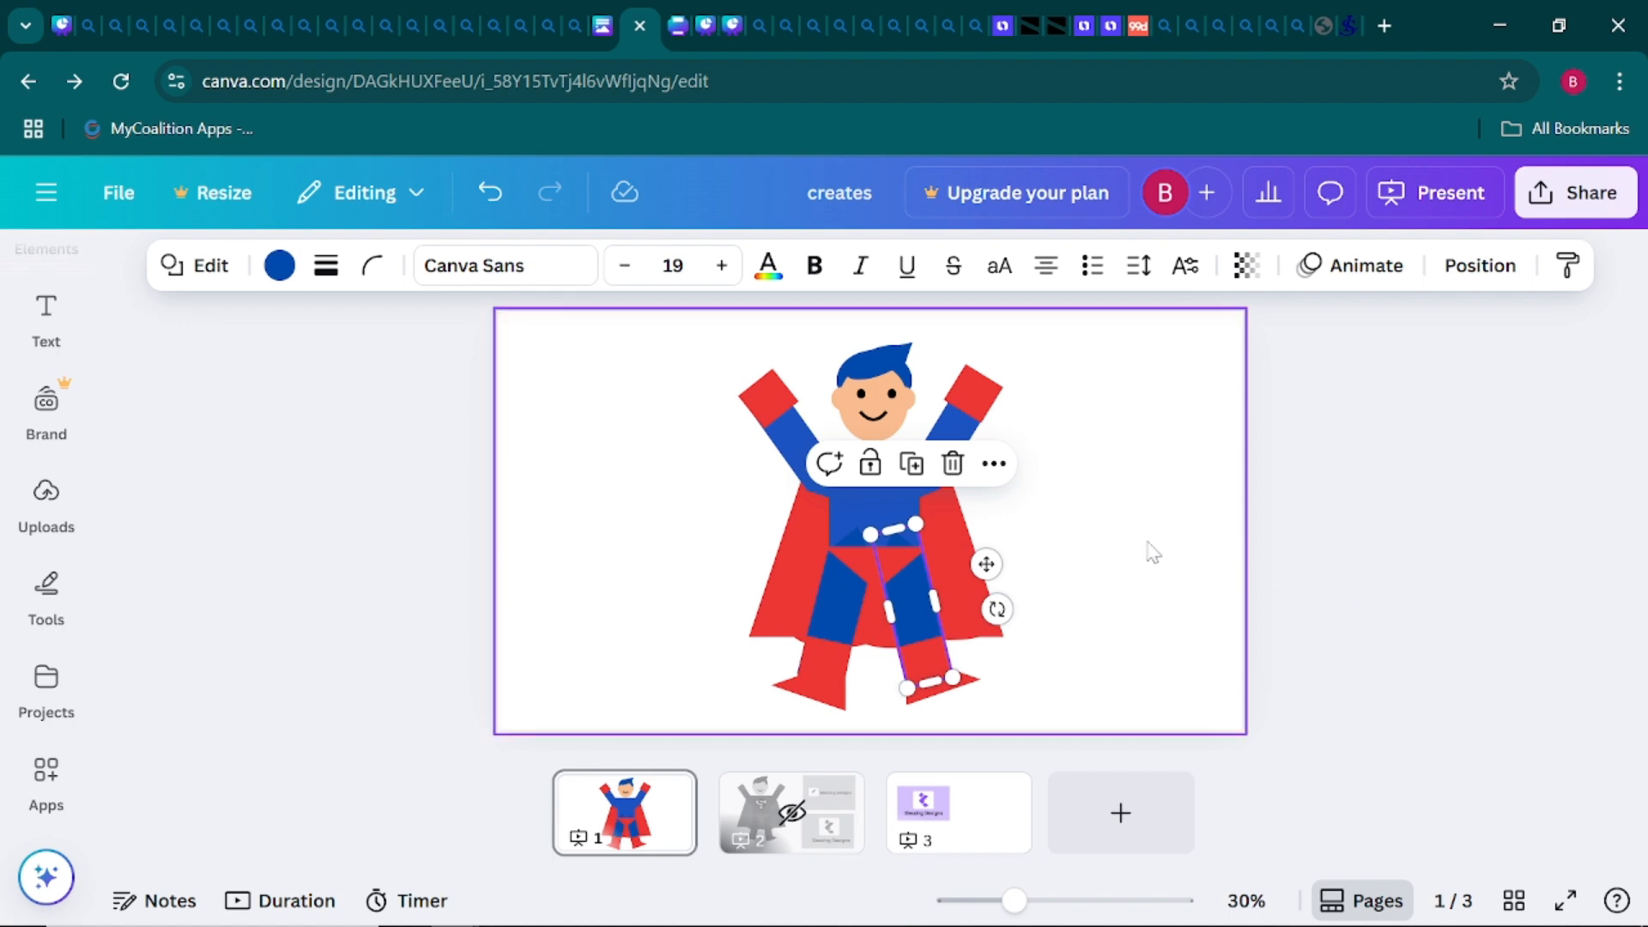
click(1346, 581)
Send the blue leg on the left side of the figure backward in the layer order
click(828, 623)
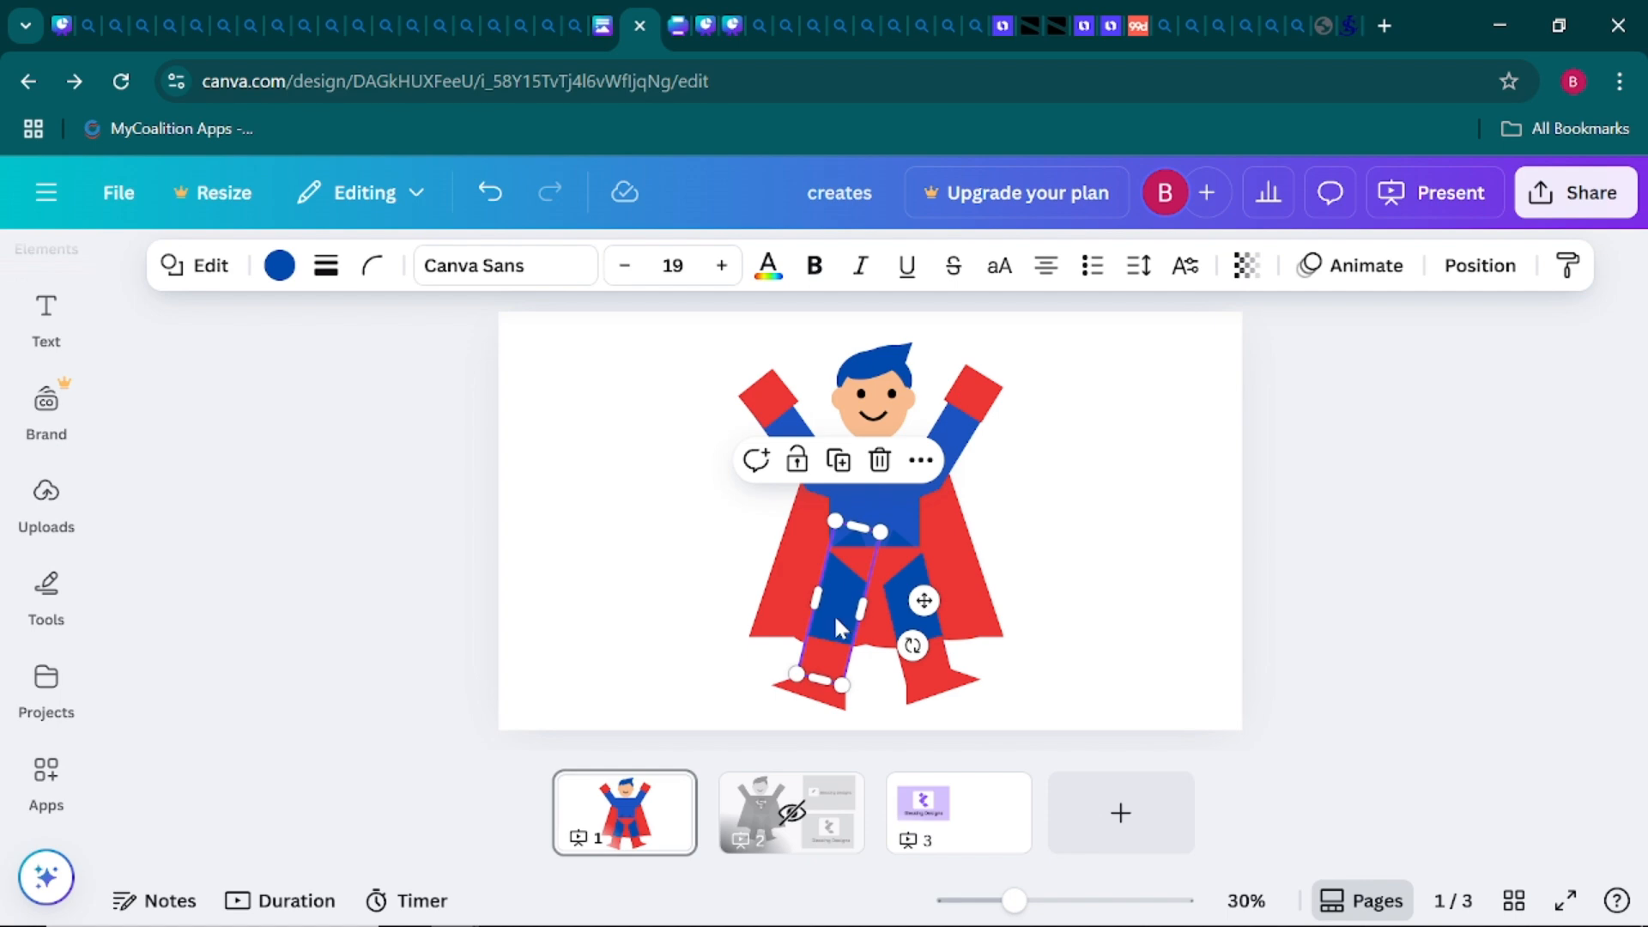
right_click(838, 629)
mouse_move(975, 481)
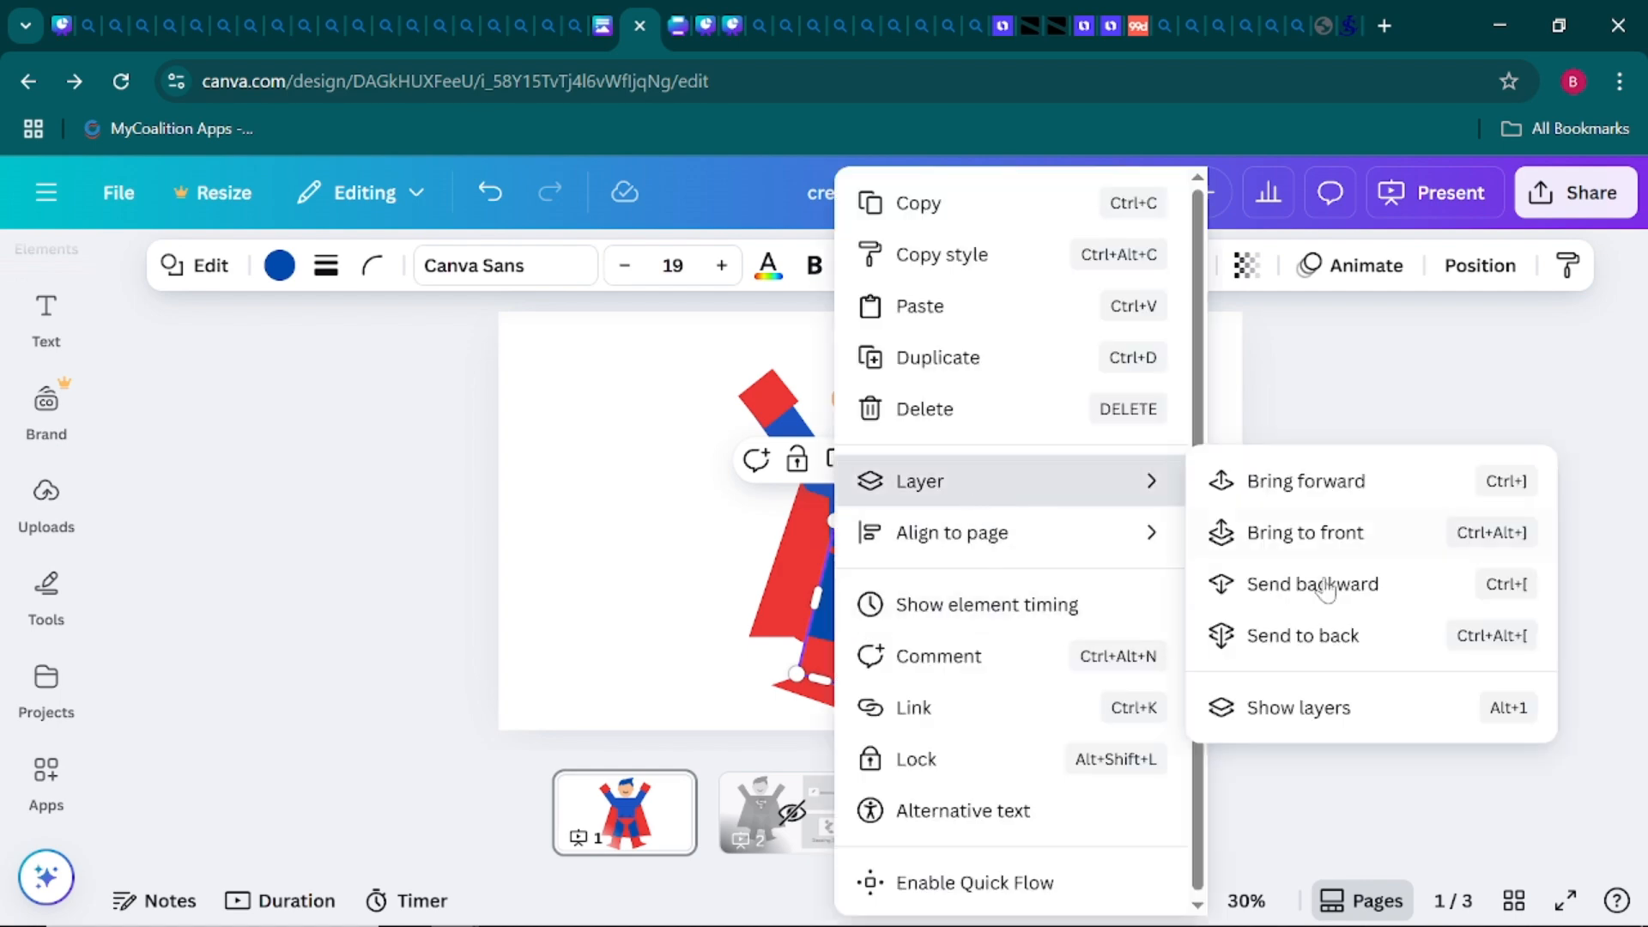
click(1327, 590)
click(1411, 606)
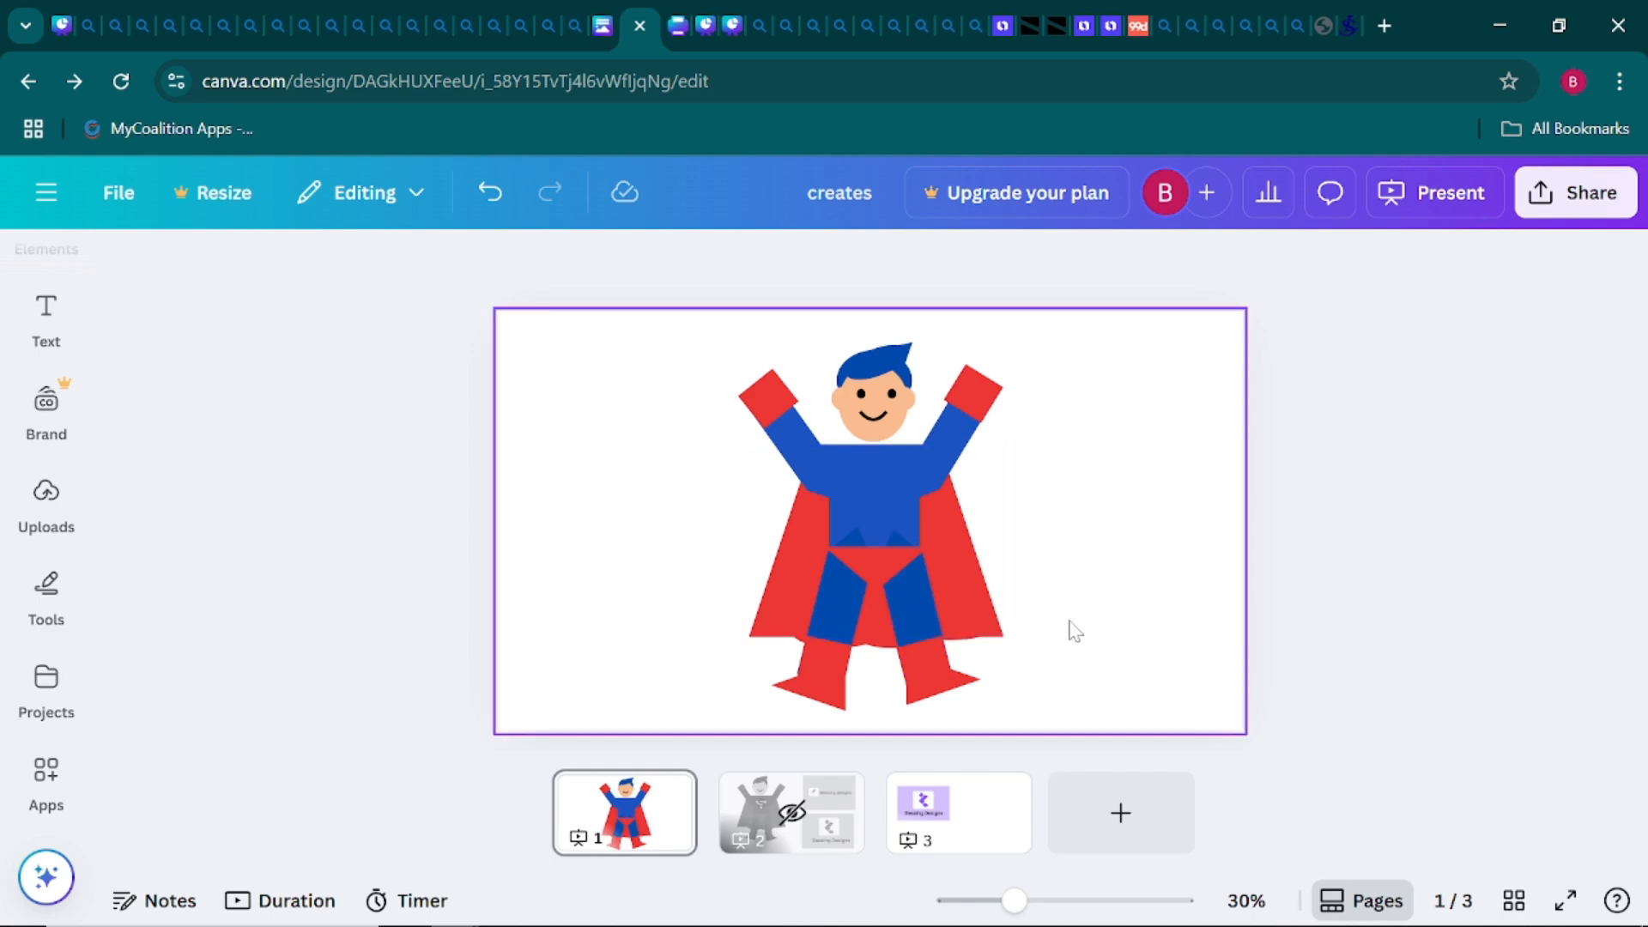
Send the figure's right-hand blue leg backward once more
click(923, 604)
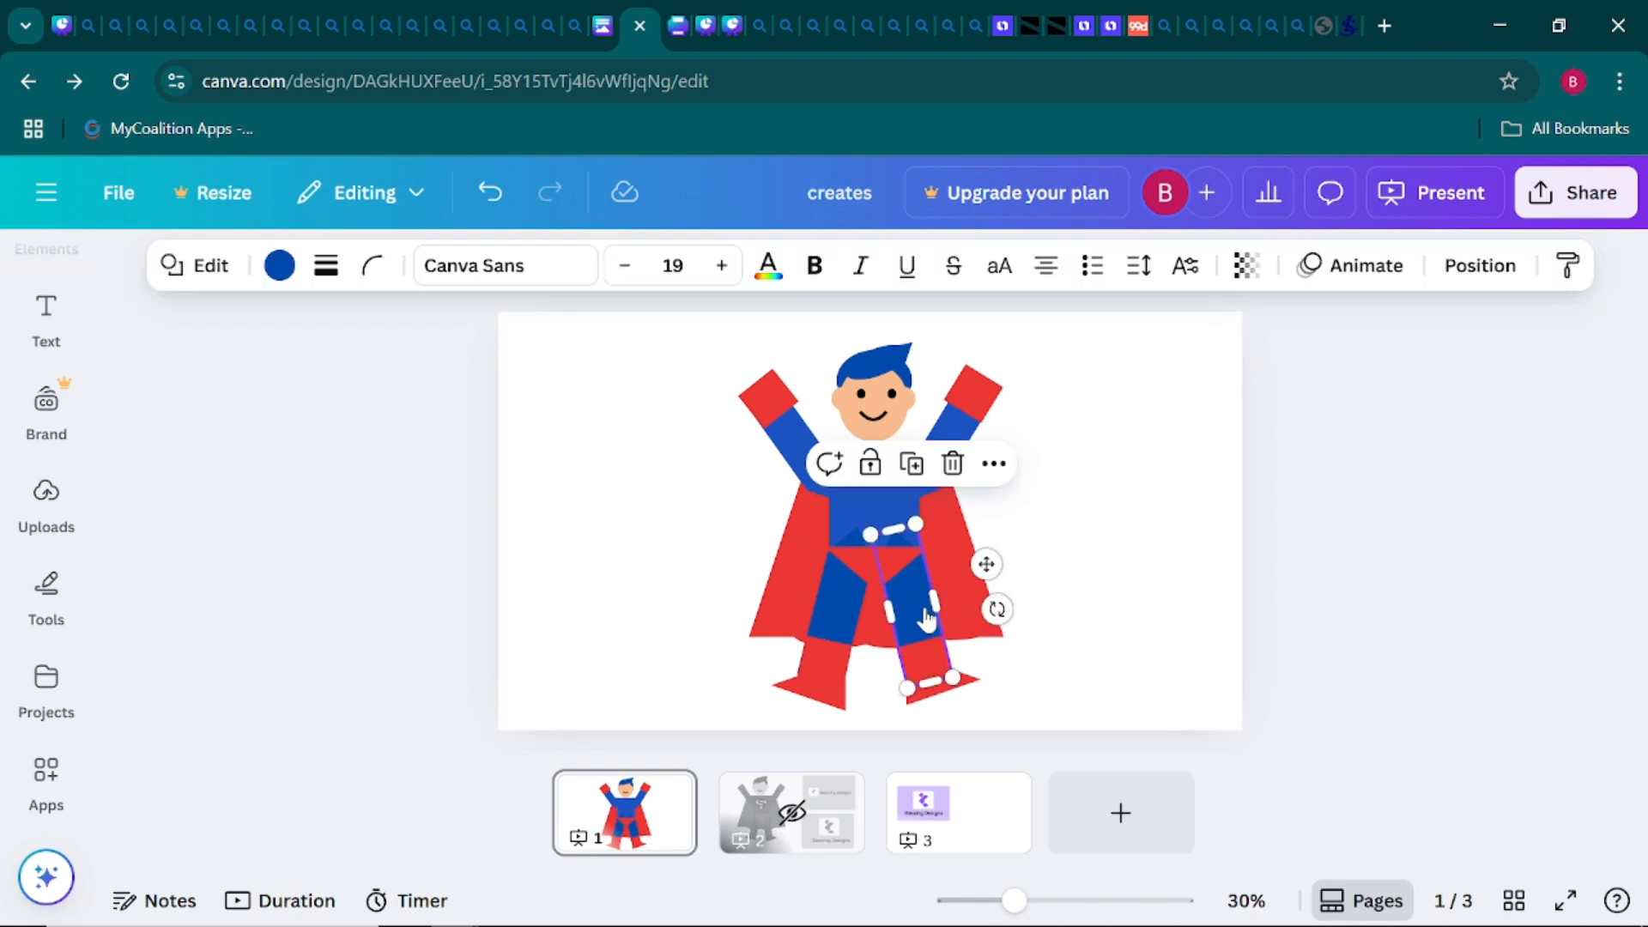
right_click(923, 604)
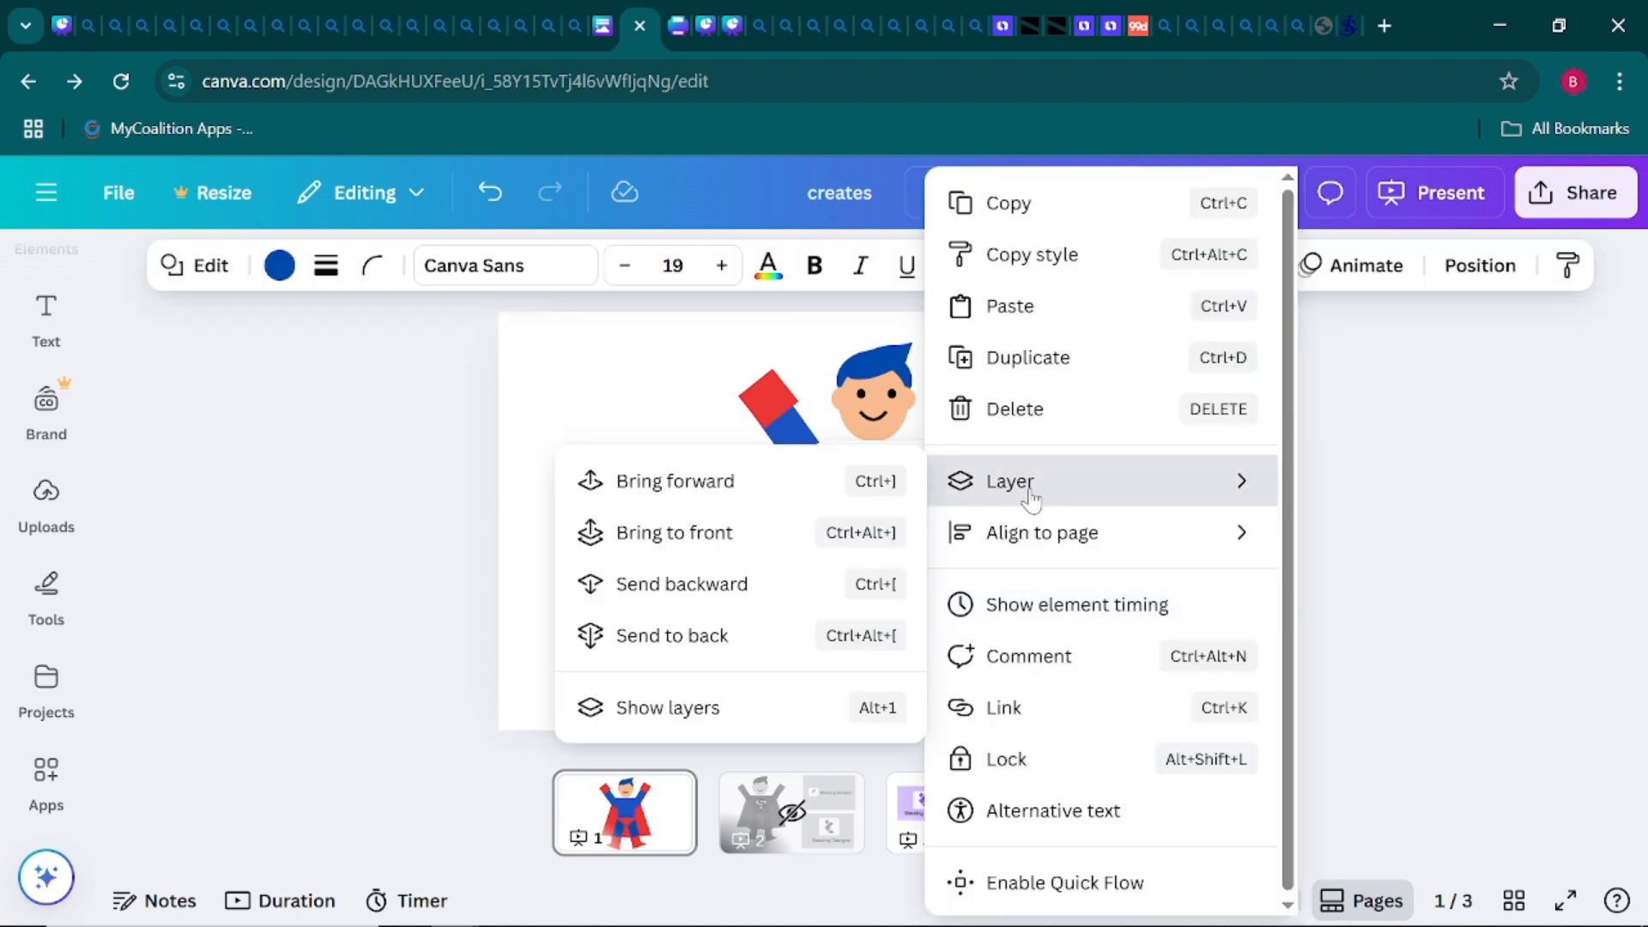
mouse_move(1041, 498)
click(743, 581)
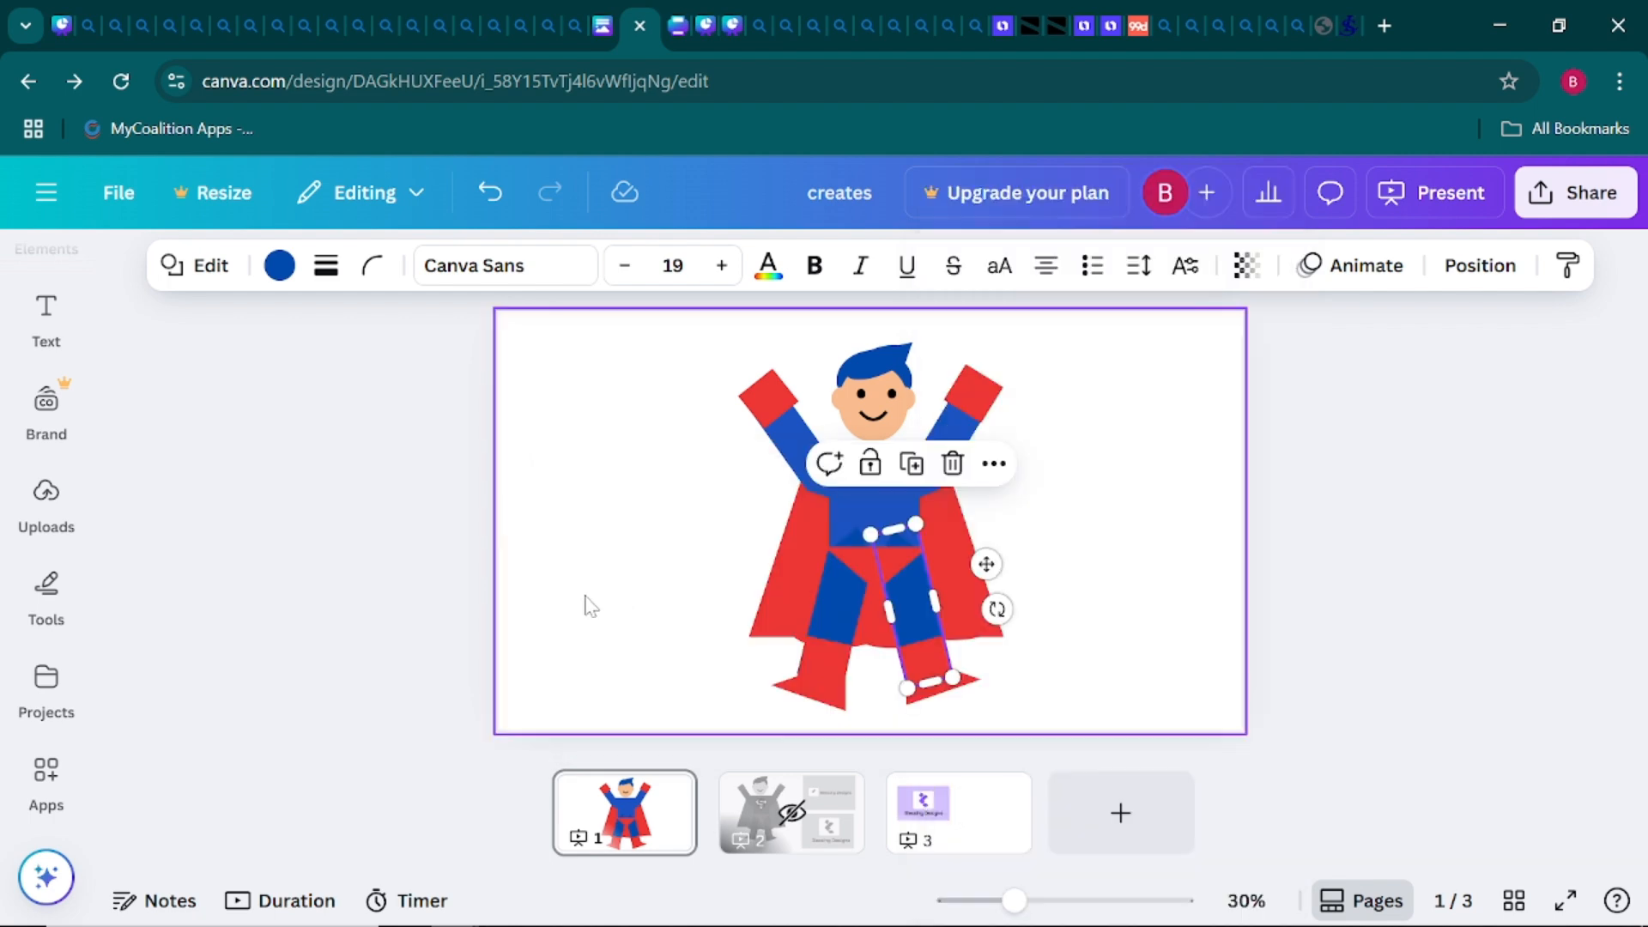
click(446, 575)
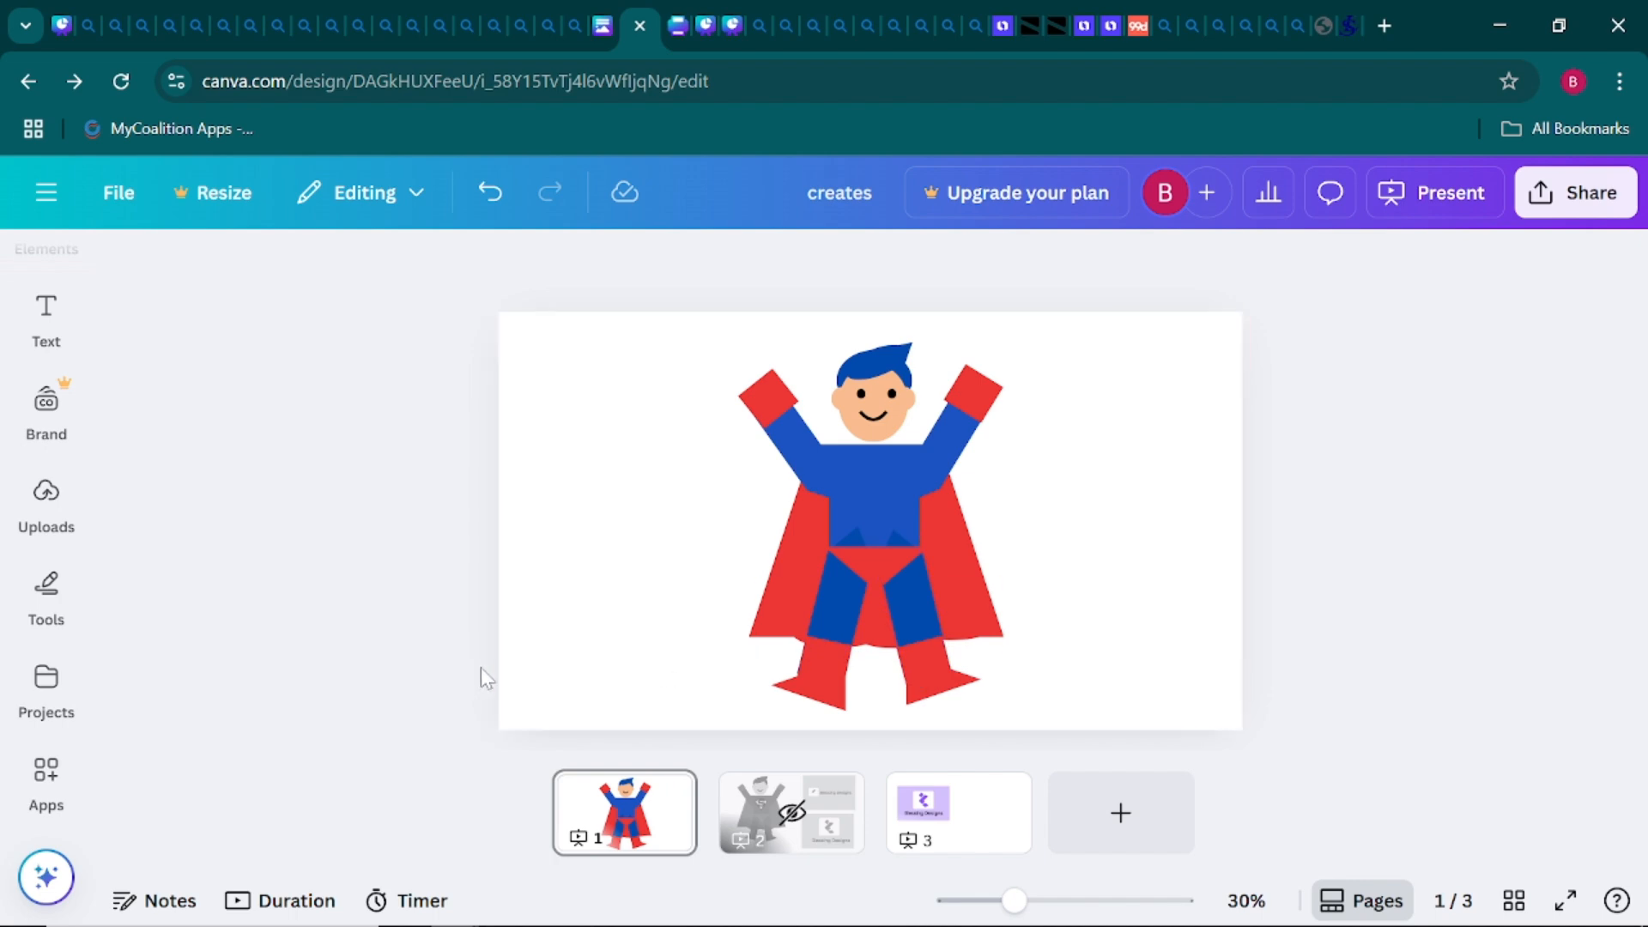
Search the elements library for "superman logo"
click(39, 506)
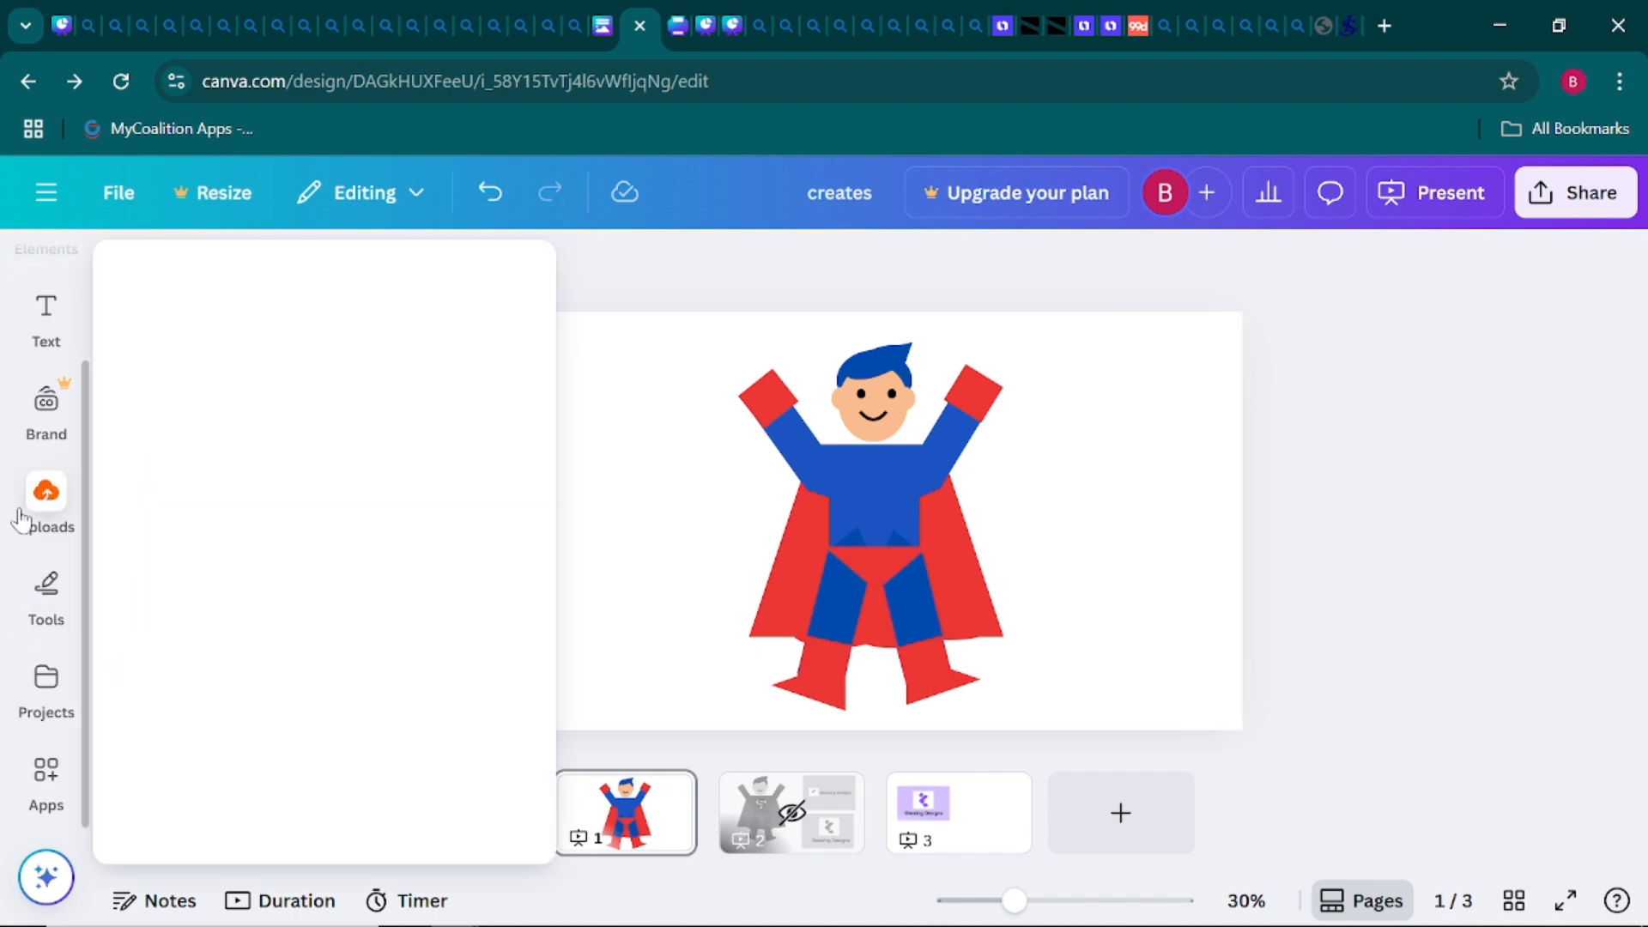
click(52, 421)
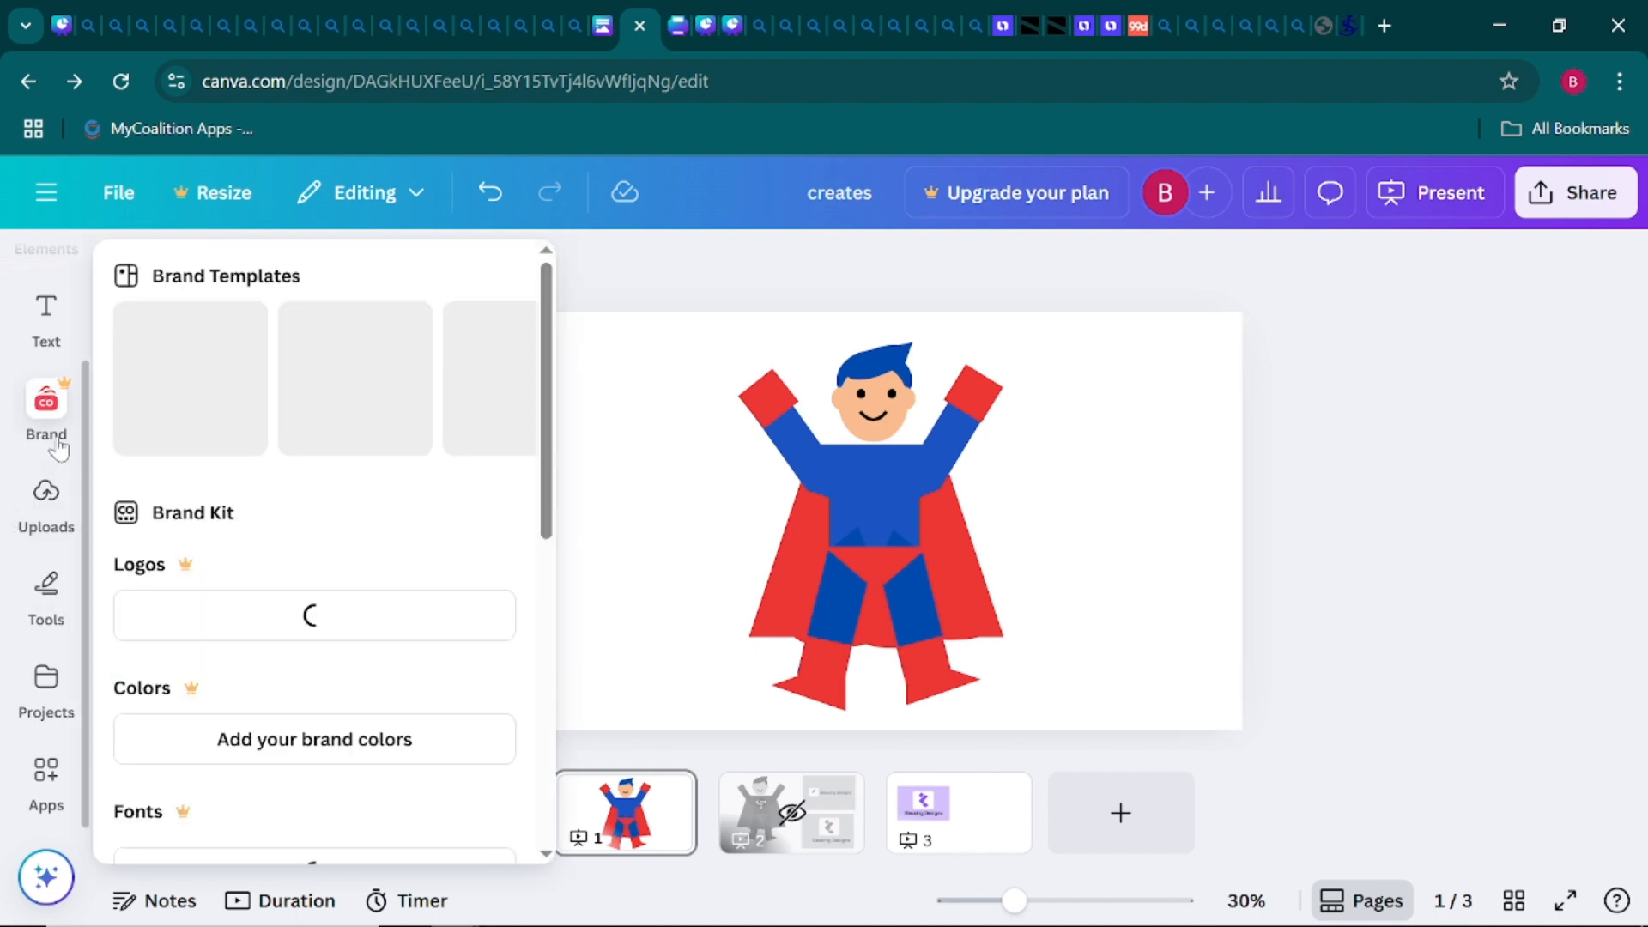
click(47, 322)
click(49, 388)
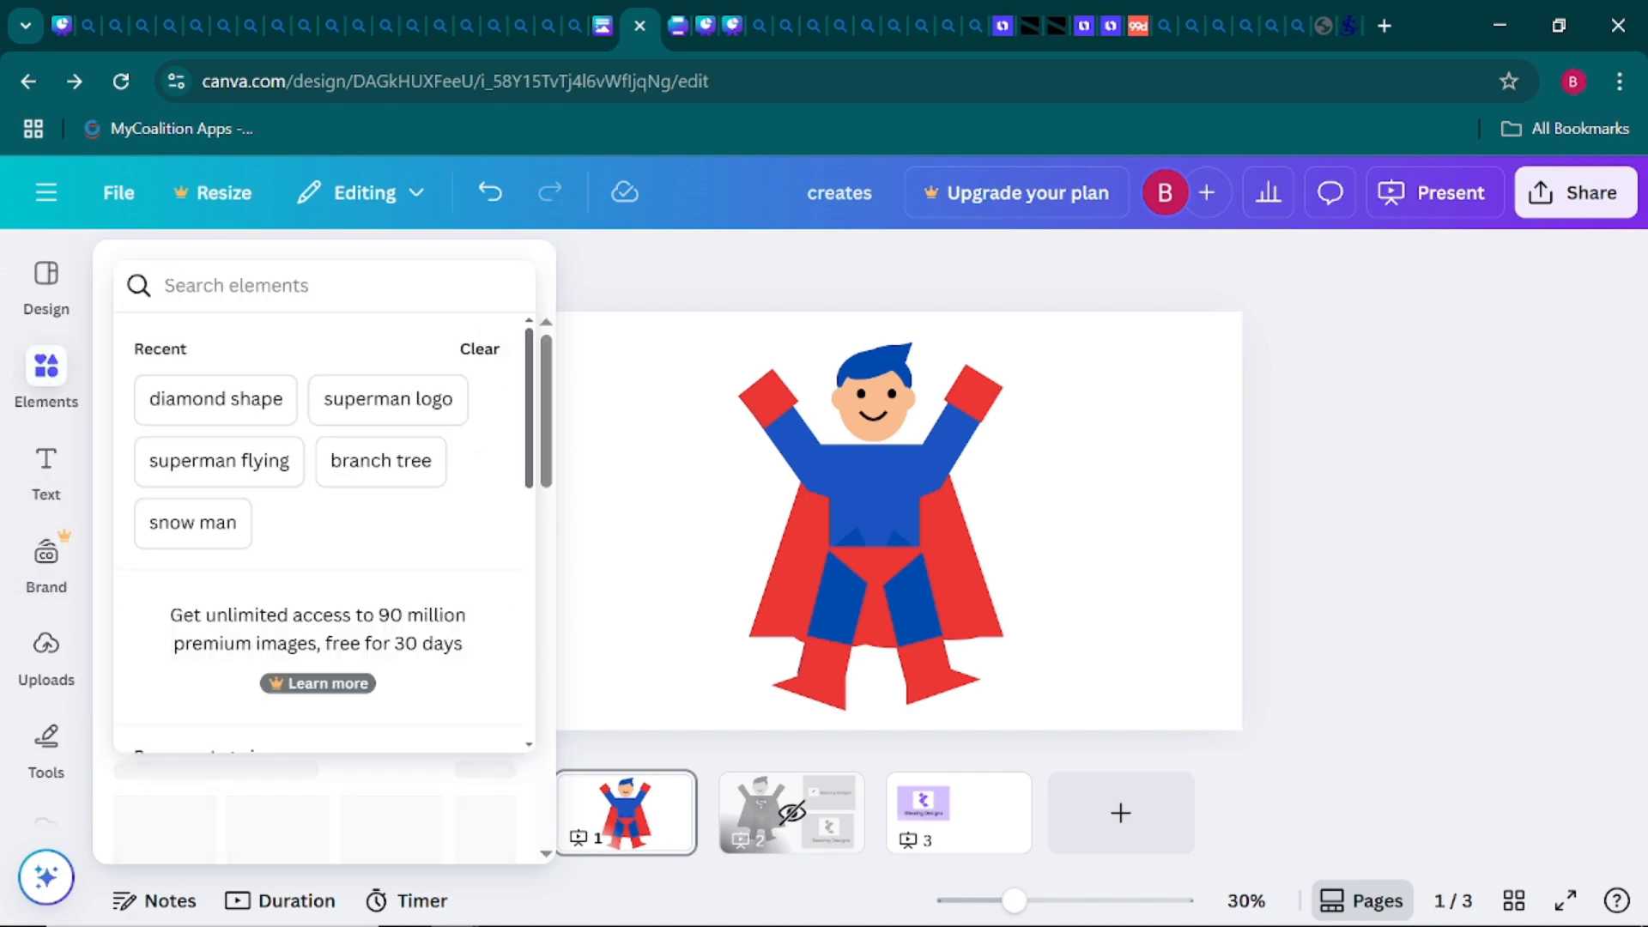
text(super)
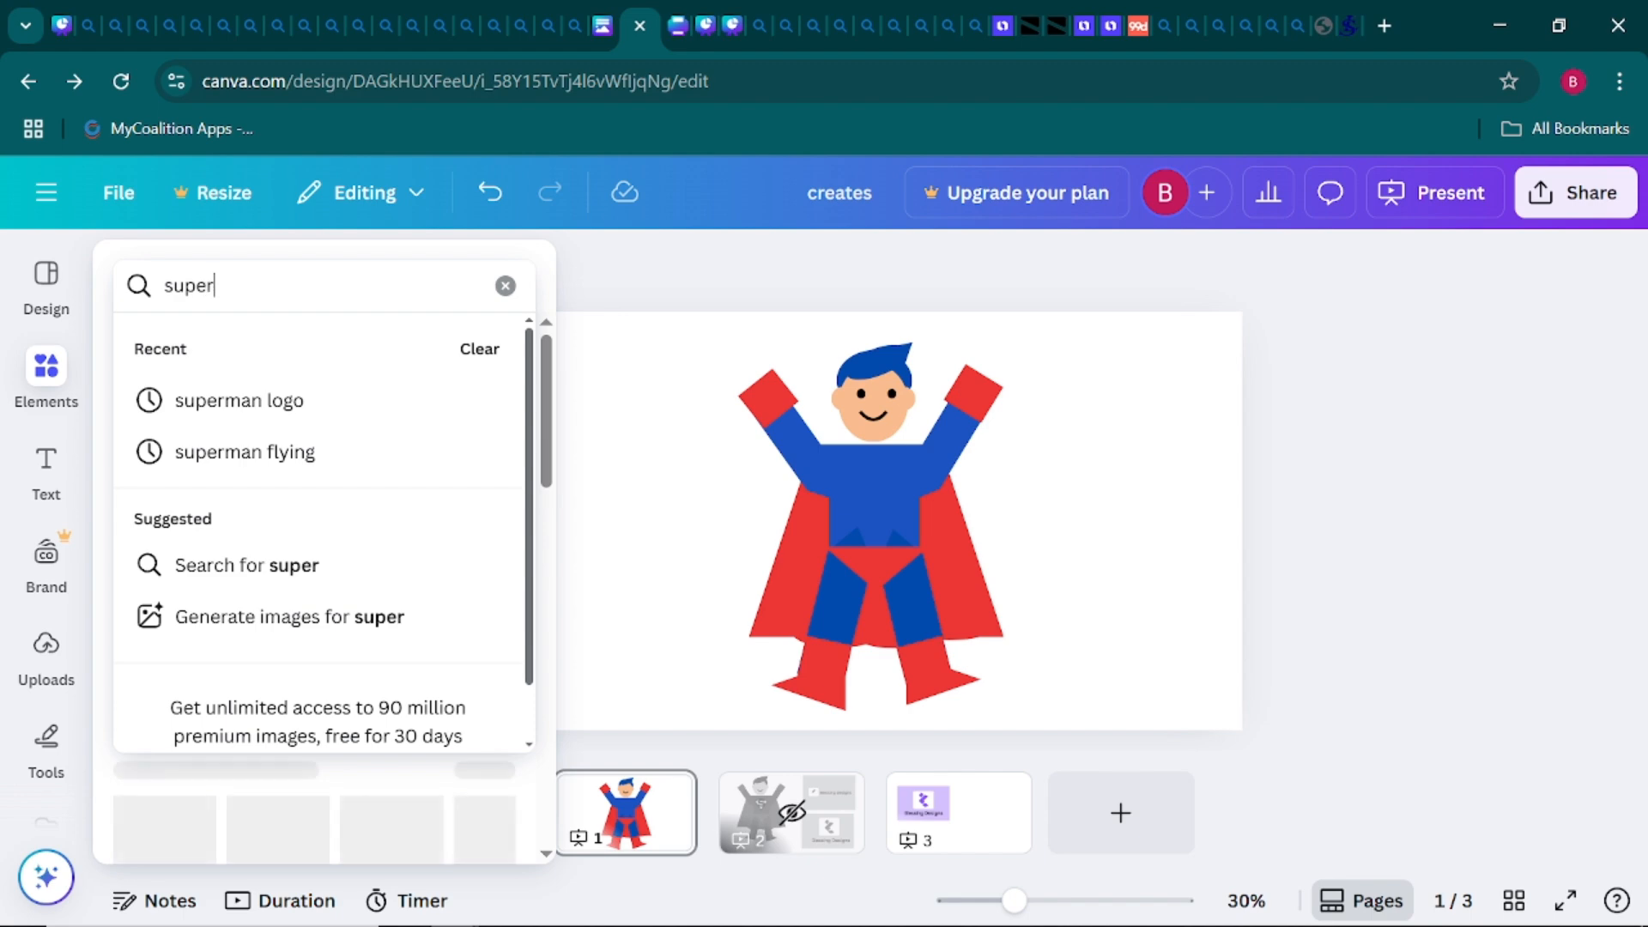
text(man)
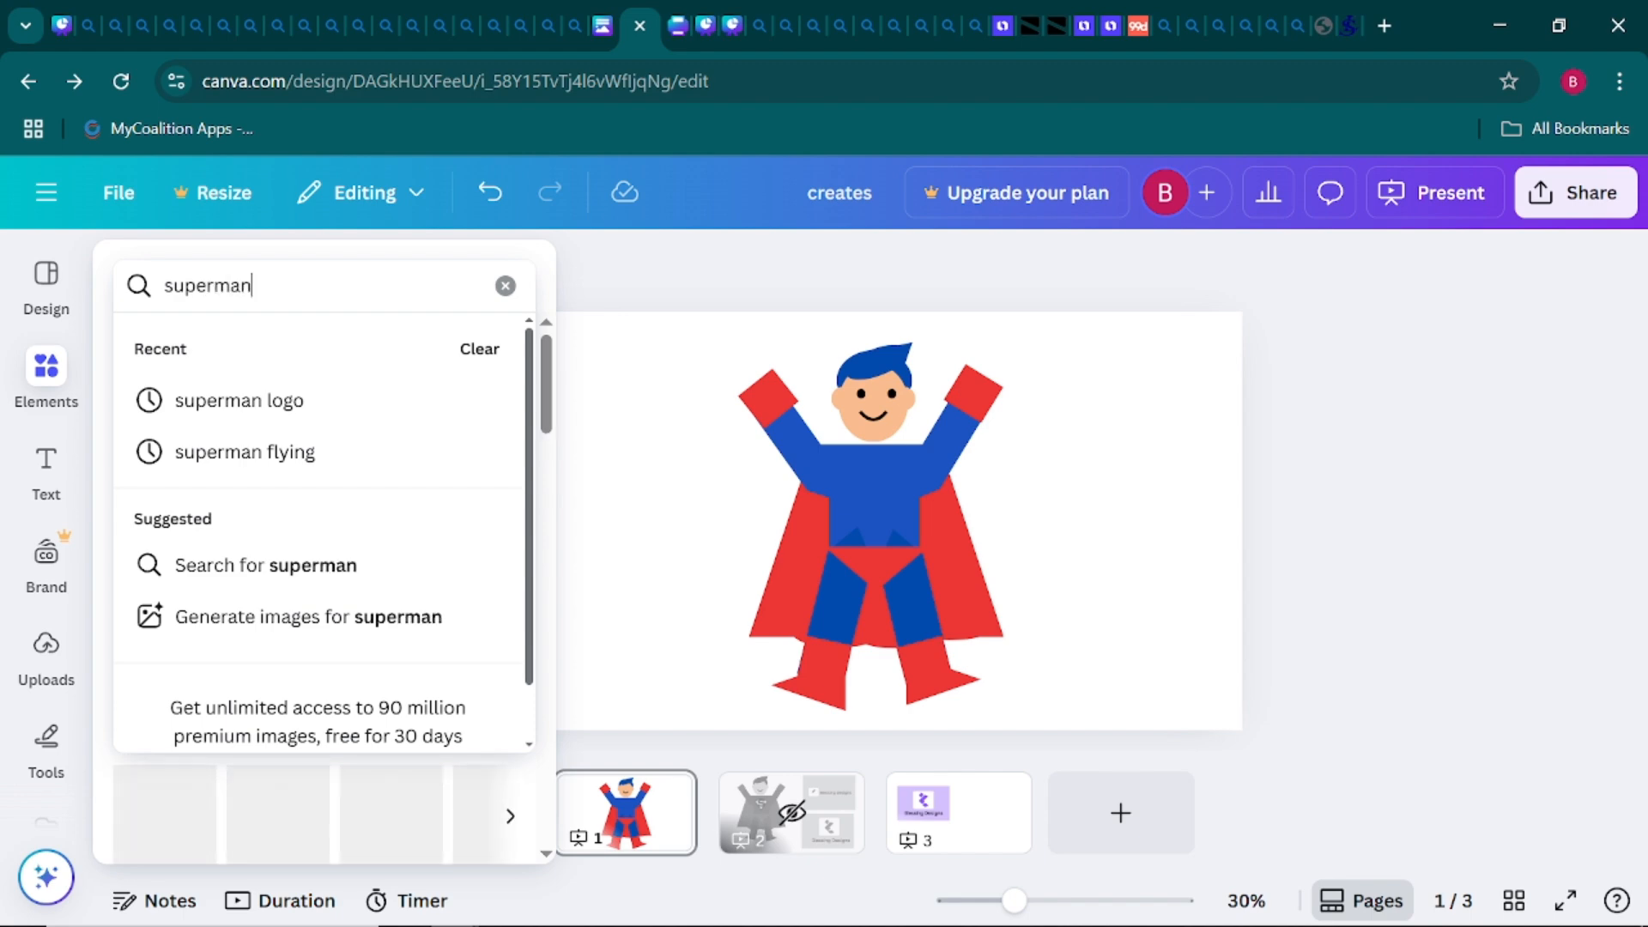
click(255, 403)
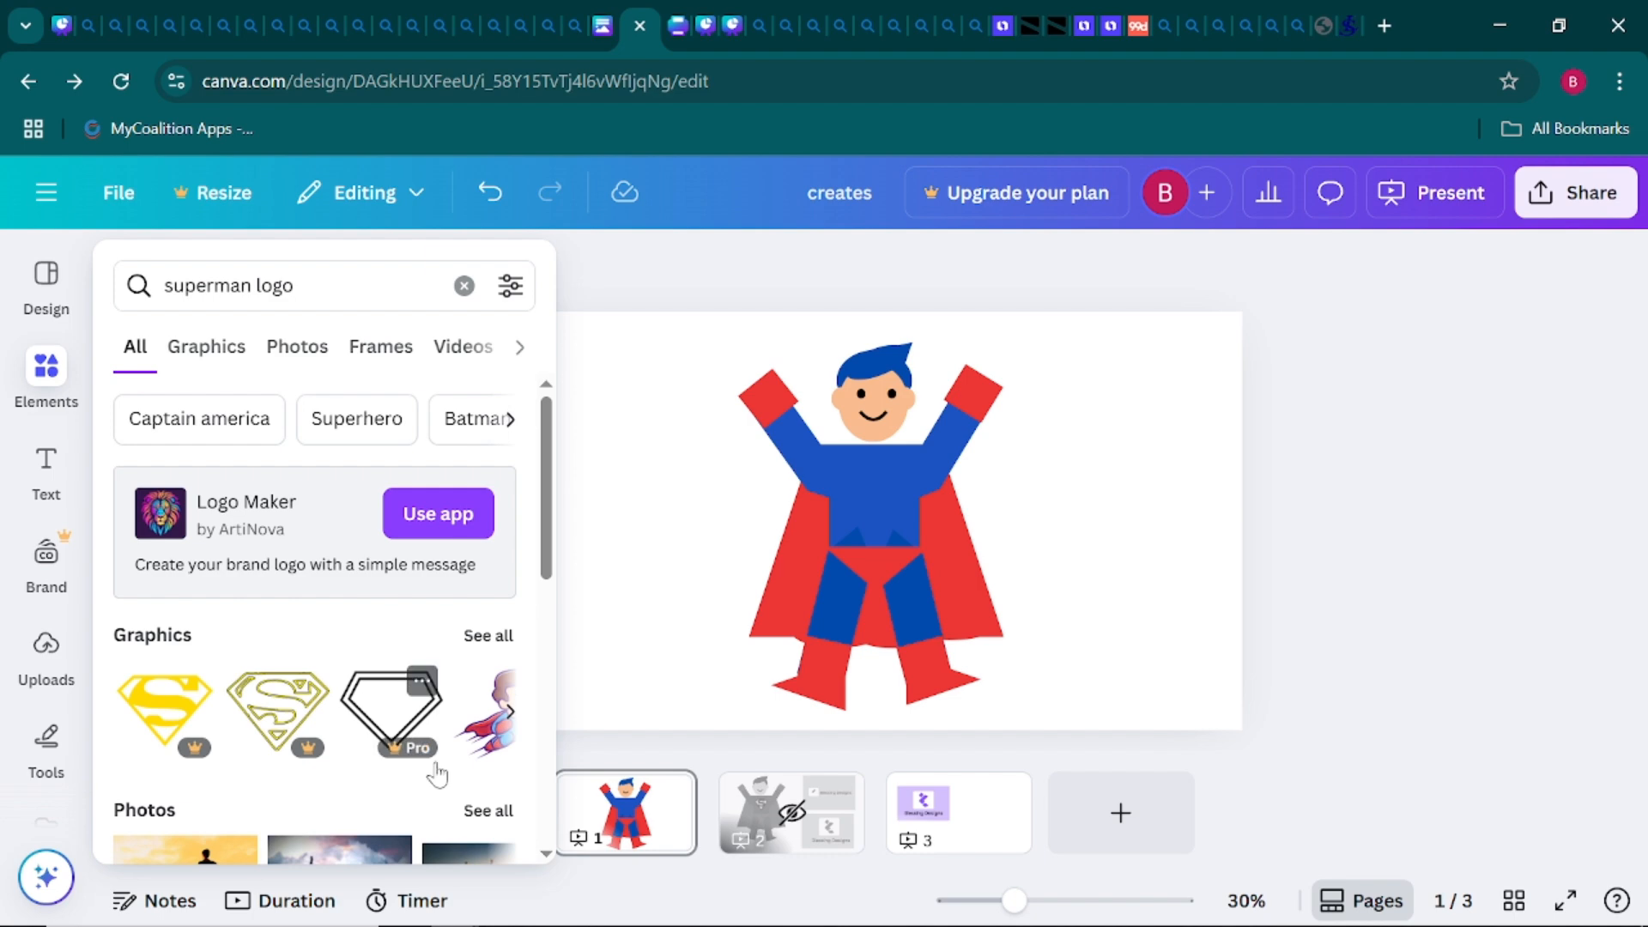
Insert the red and yellow S-shield graphic, scaled down and centred on the superhero's chest
click(509, 719)
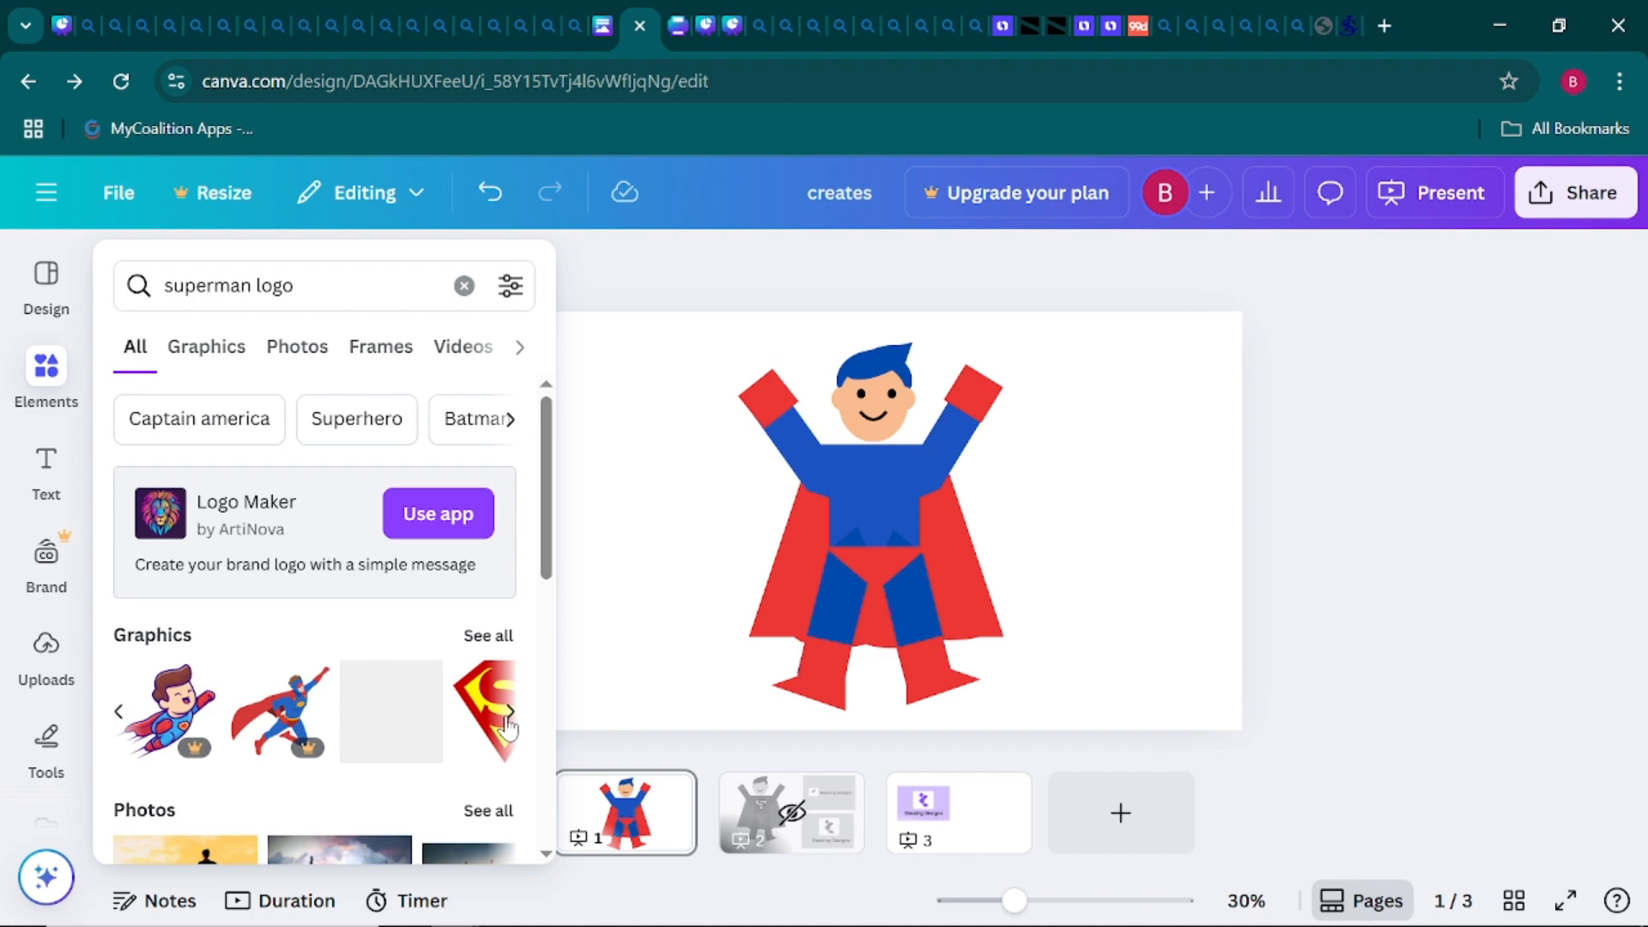
click(508, 728)
mouse_move(167, 711)
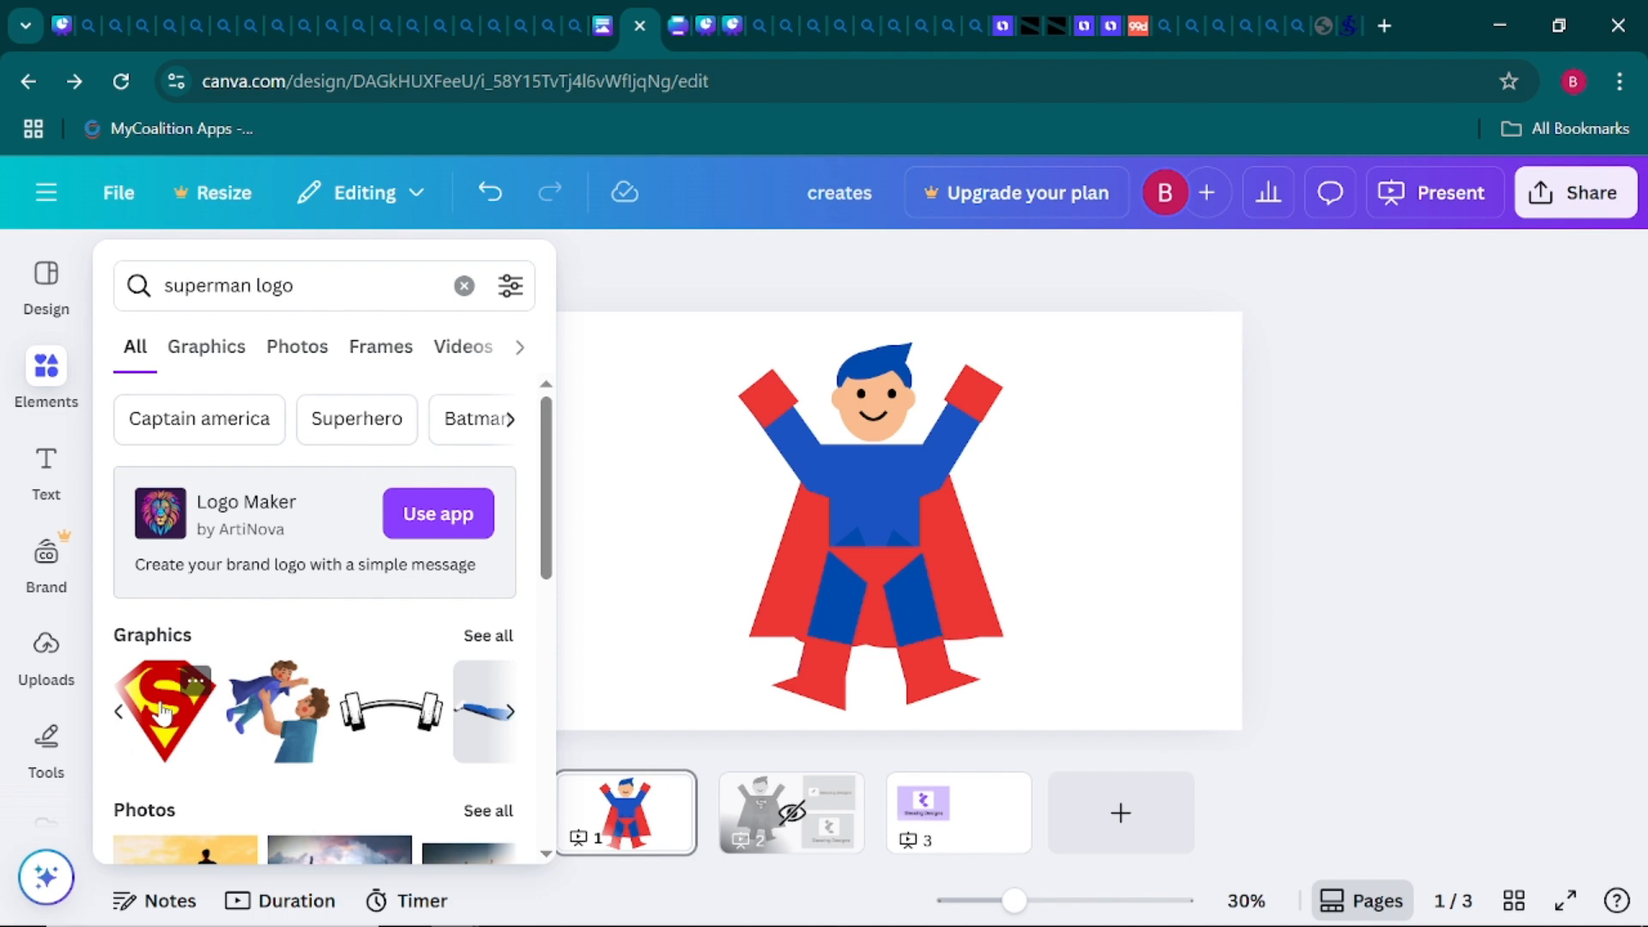
click(161, 711)
drag(893, 605, 901, 602)
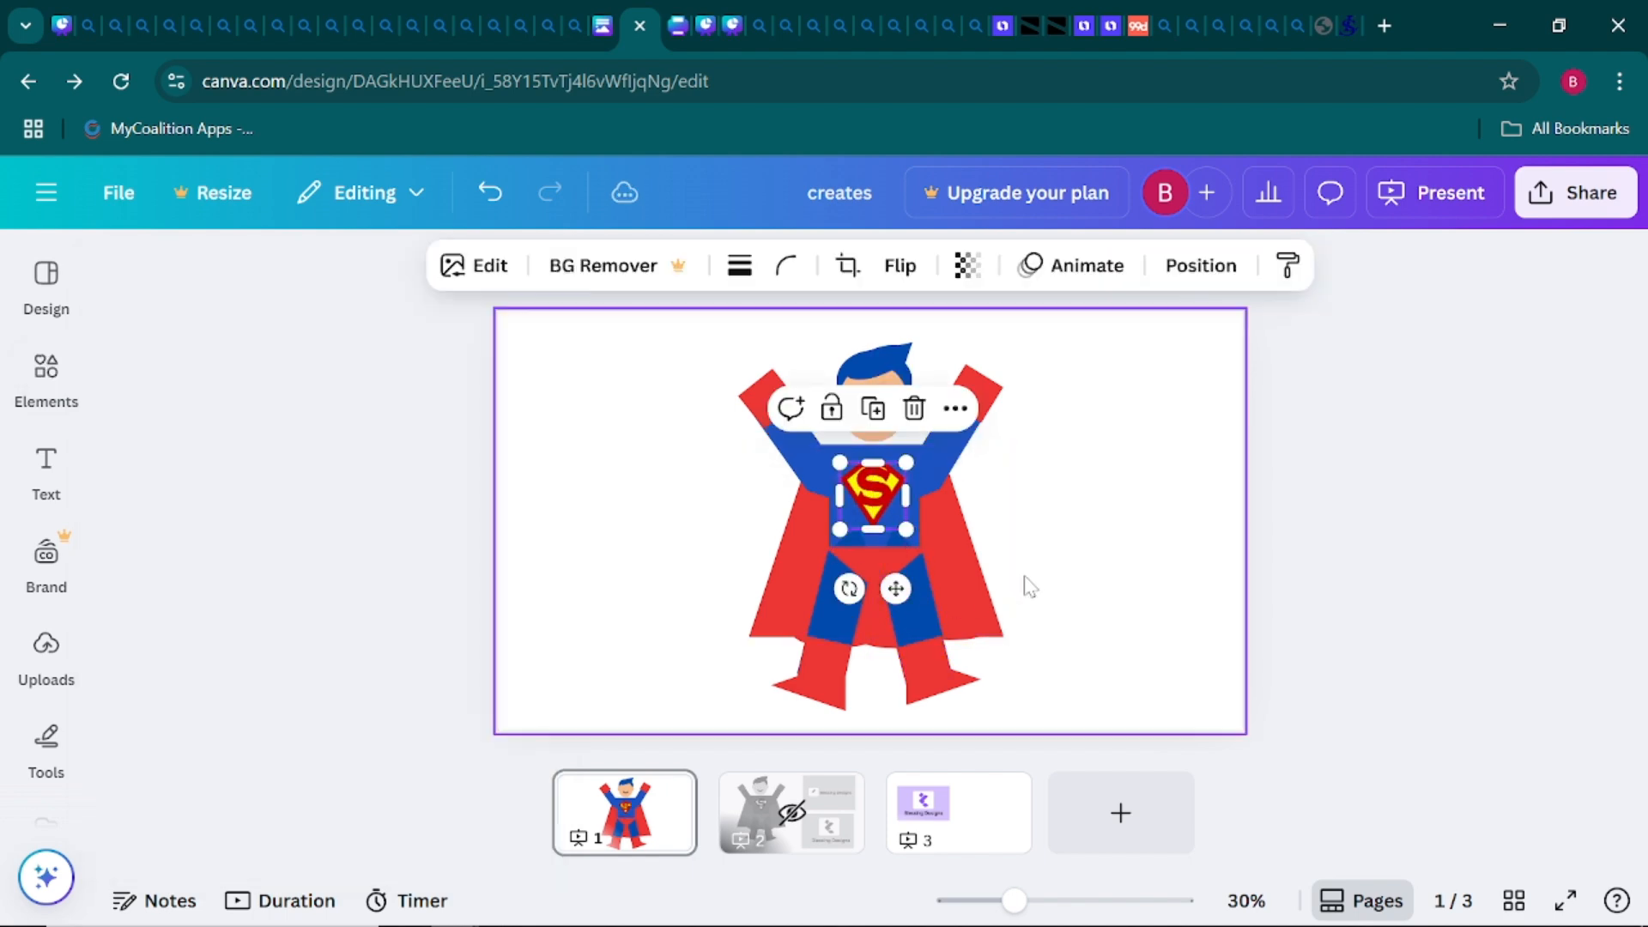
click(1077, 567)
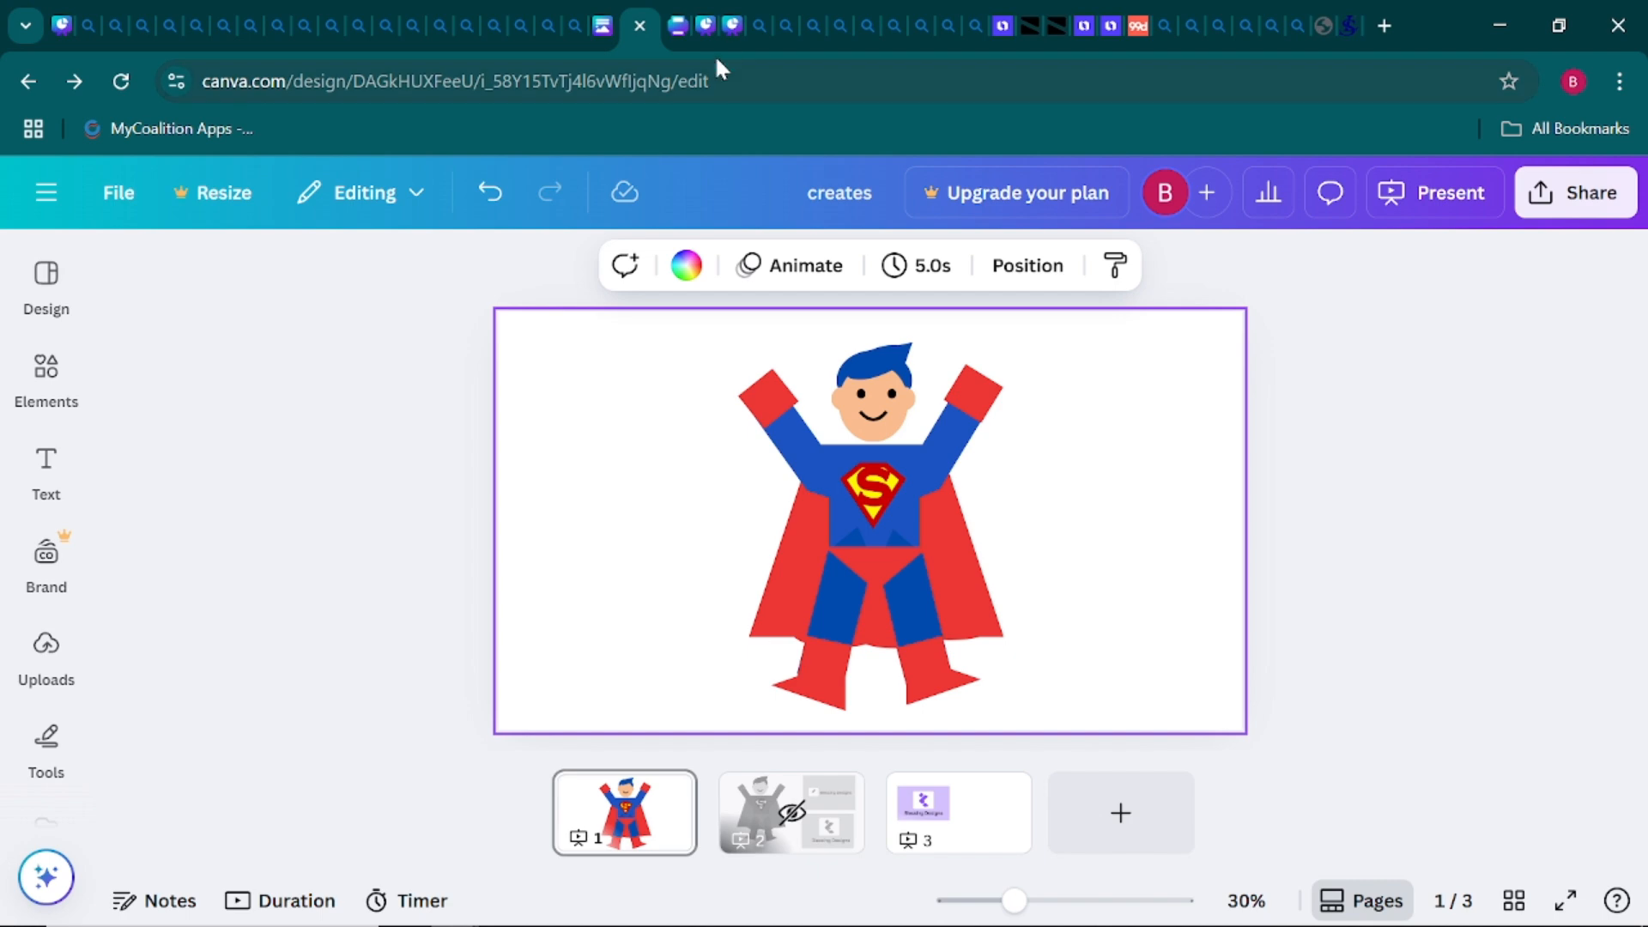
Switch to the explanatory presentation and view its slides full screen, from the finished superhero to the example logo made only of shapes
click(707, 24)
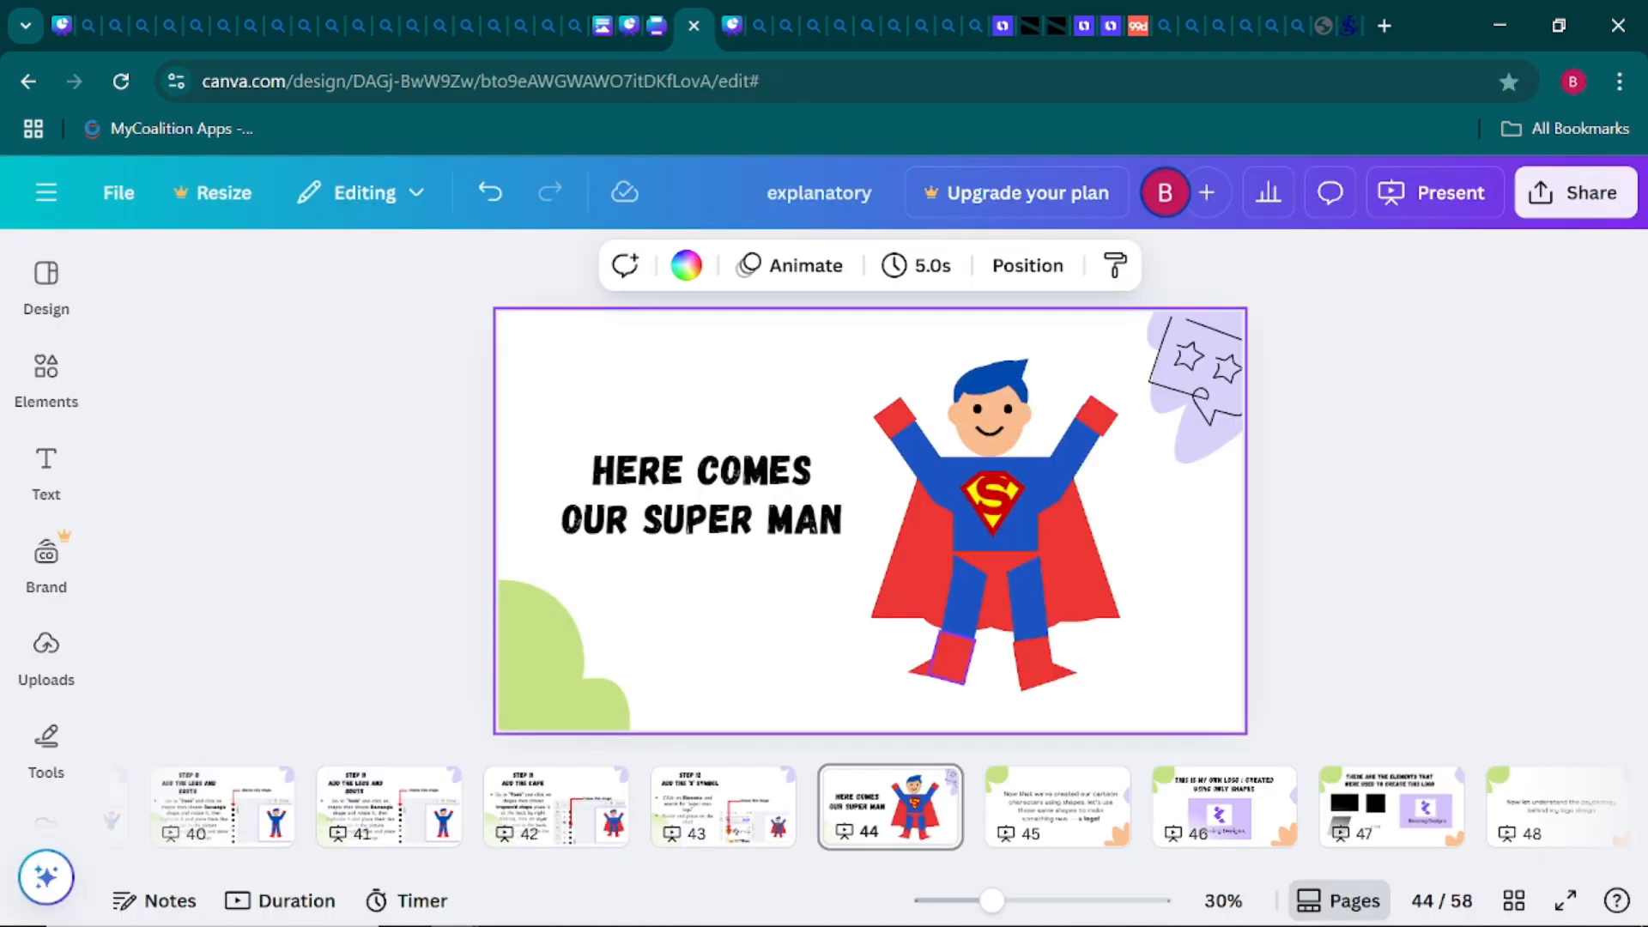
click(1566, 900)
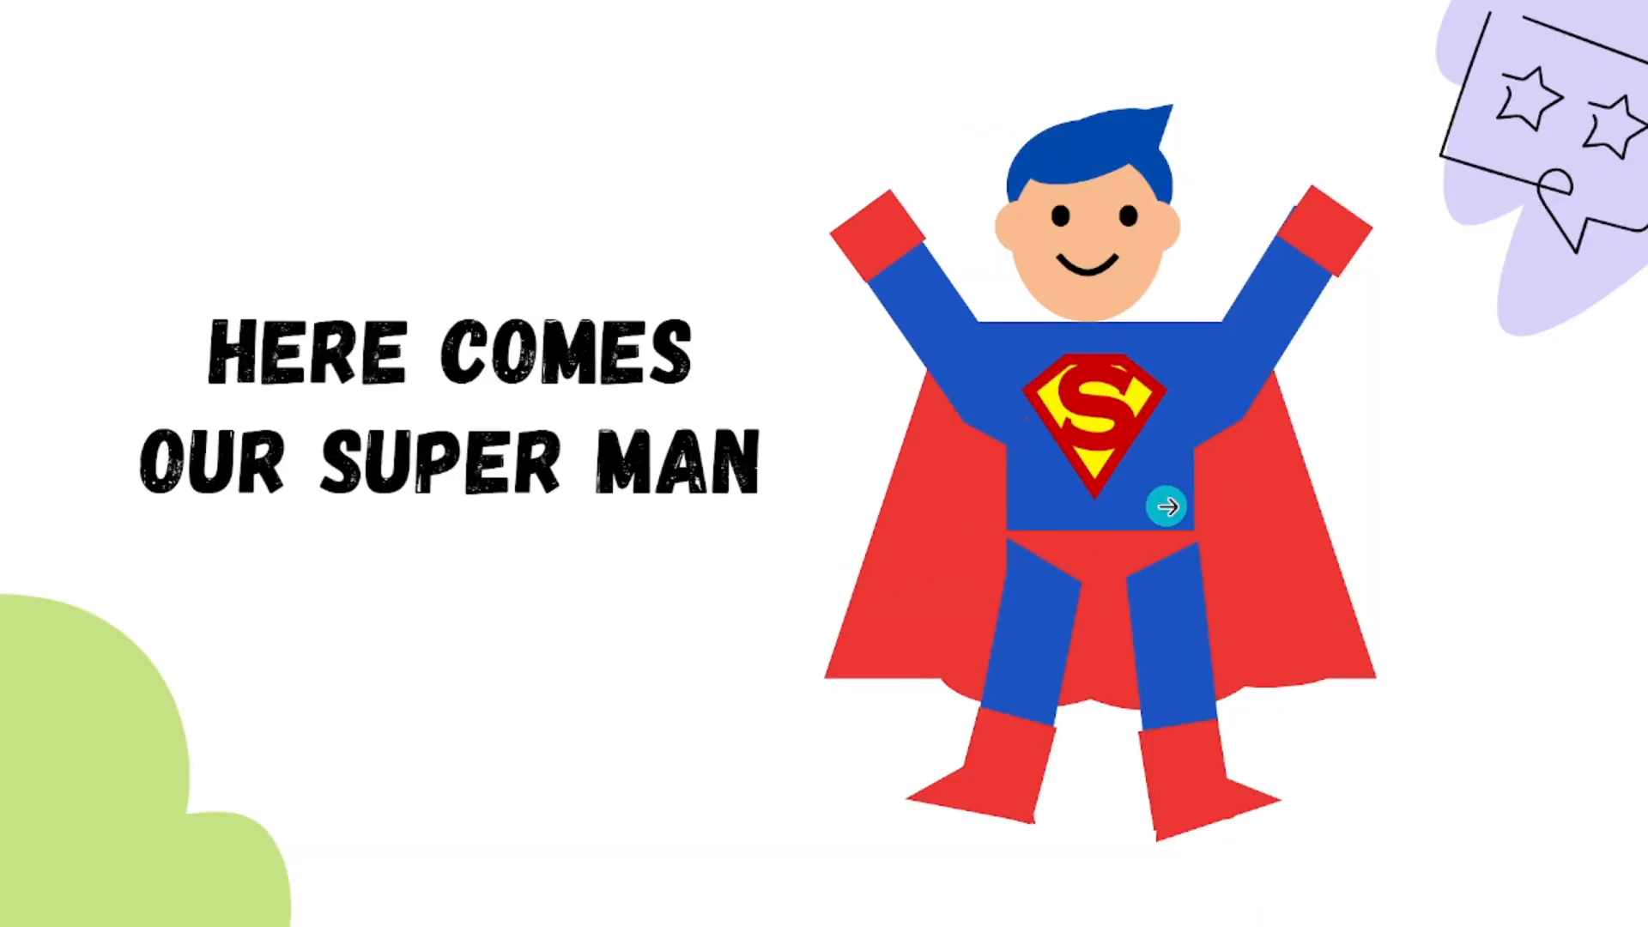
click(1166, 506)
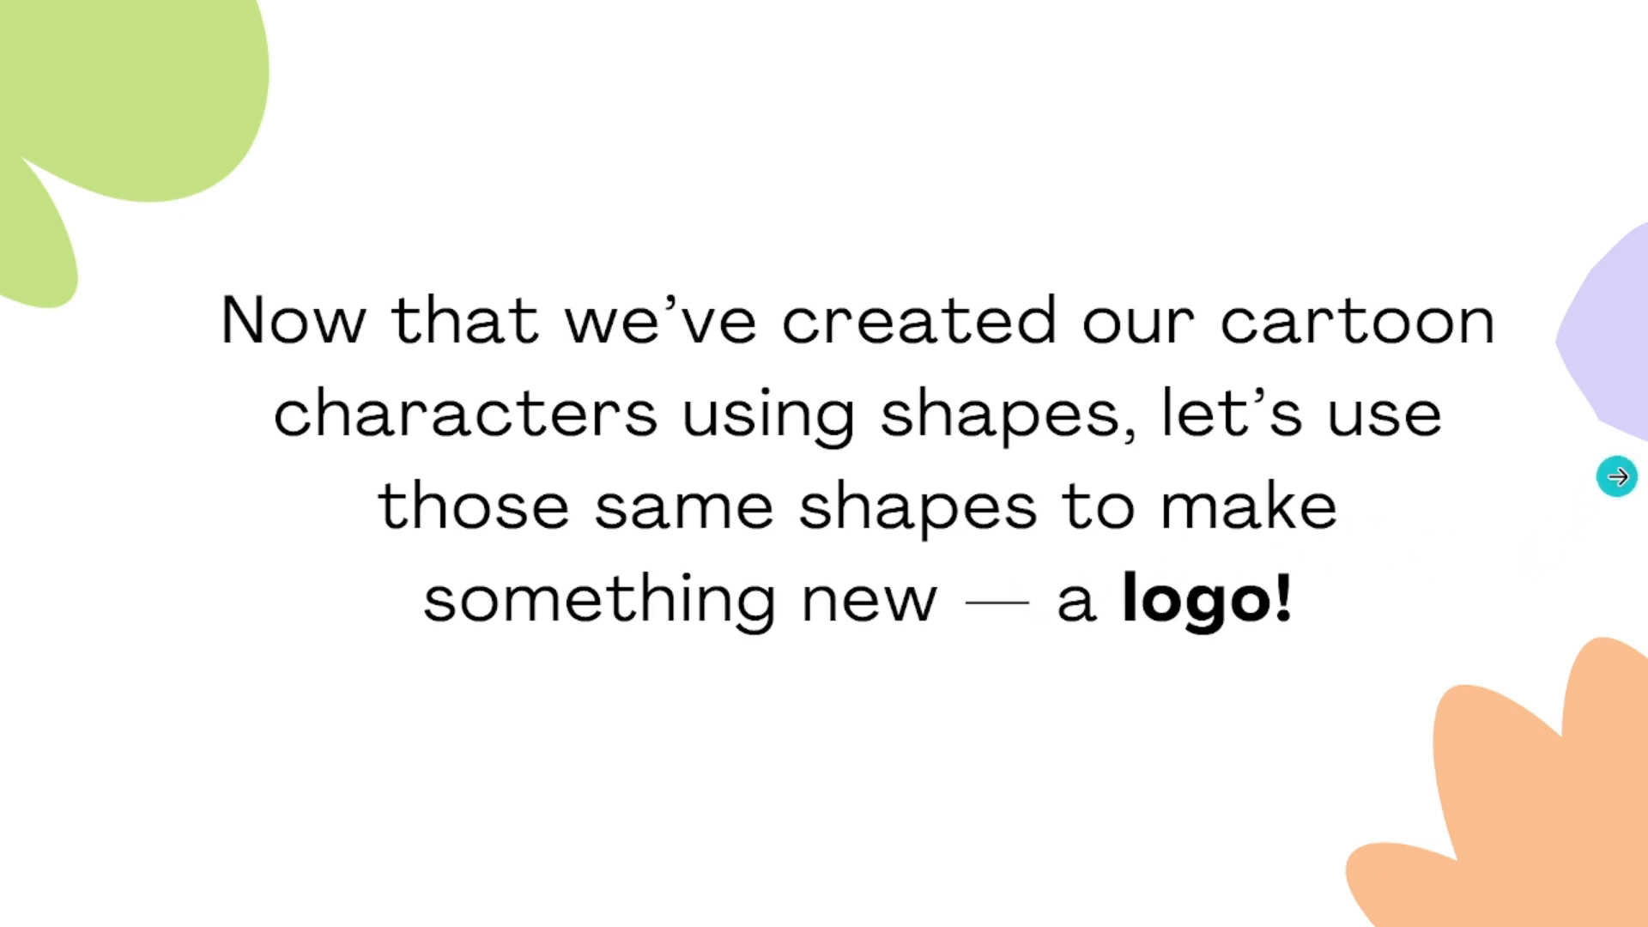
click(1617, 477)
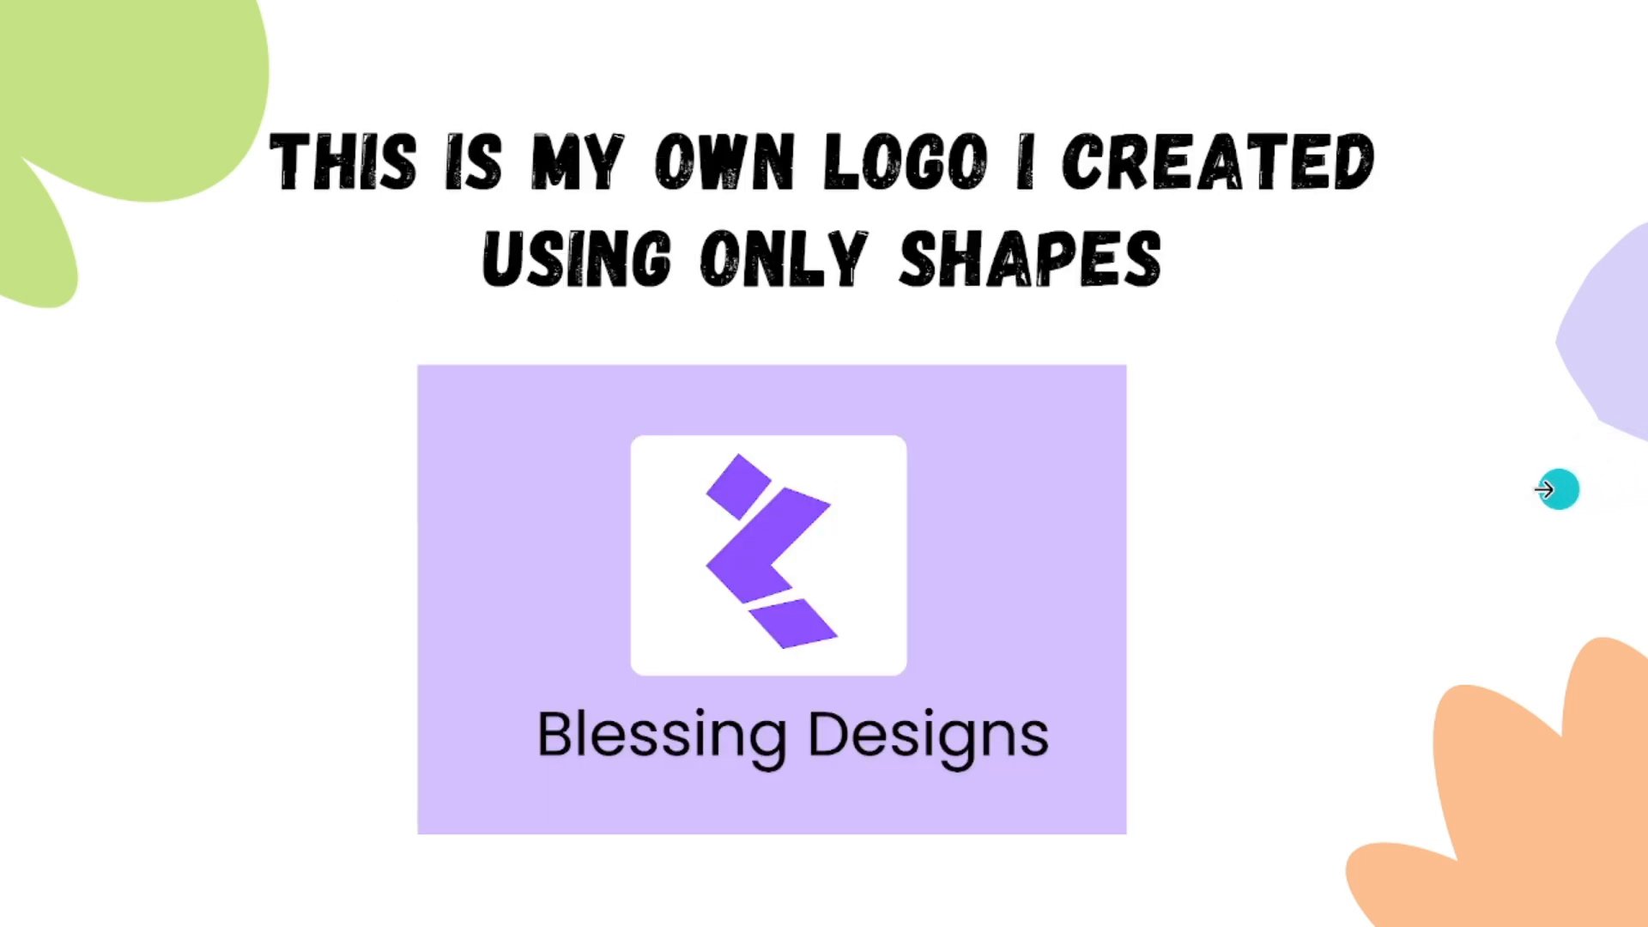
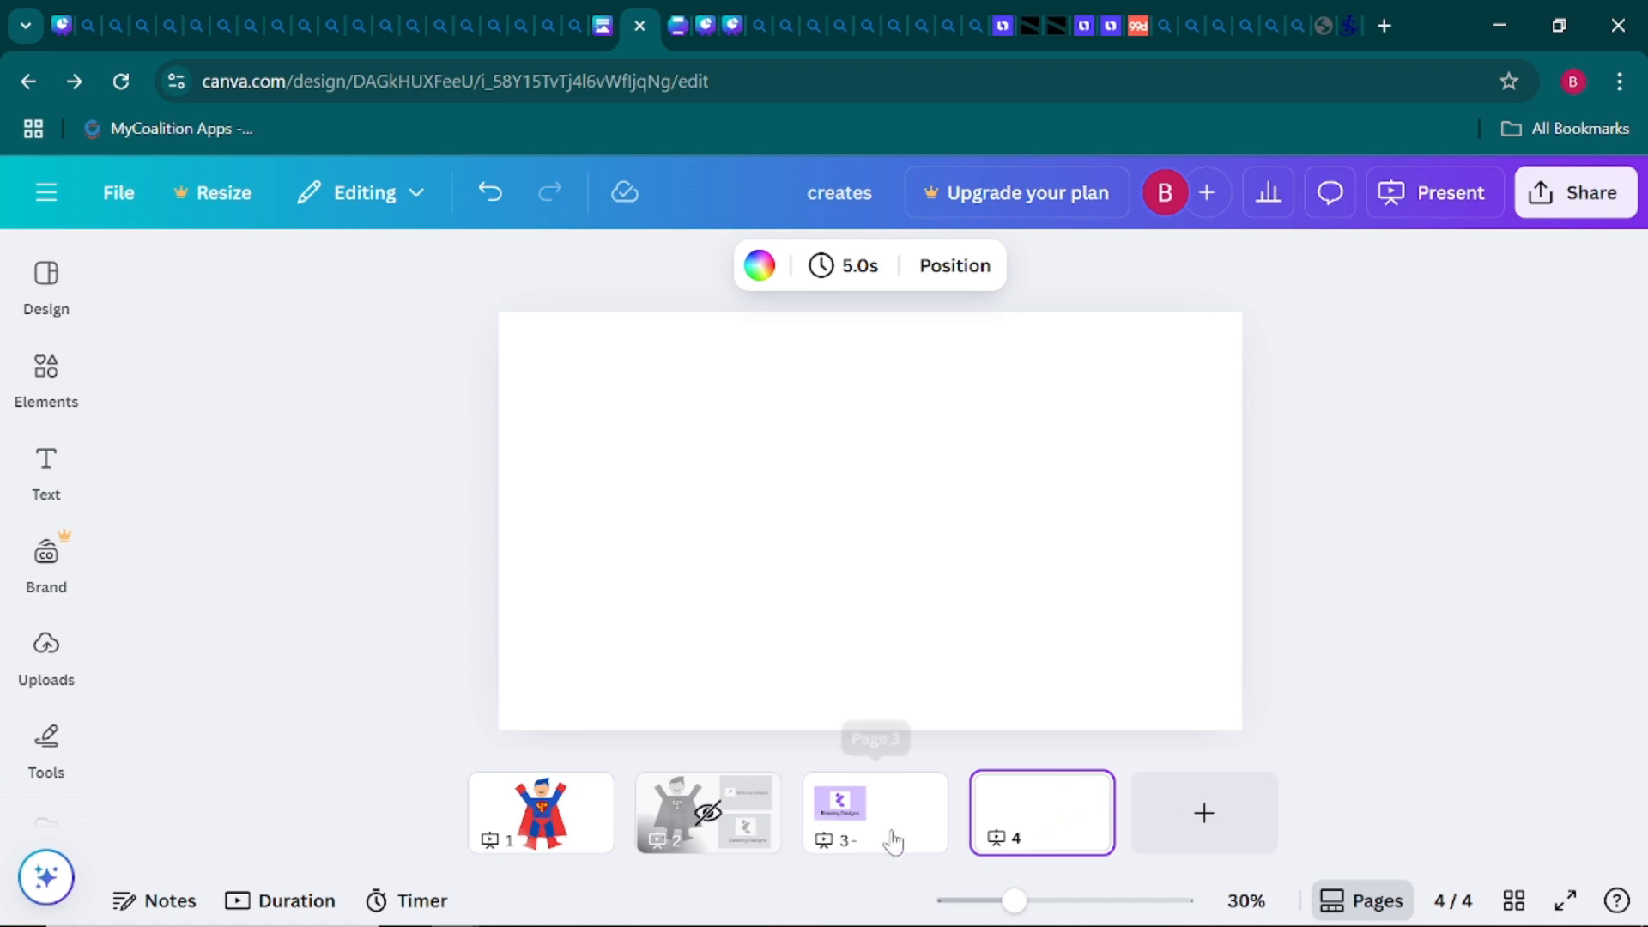
Hide page 3 containing the Blessing Designs logo in the creates design
right_click(892, 841)
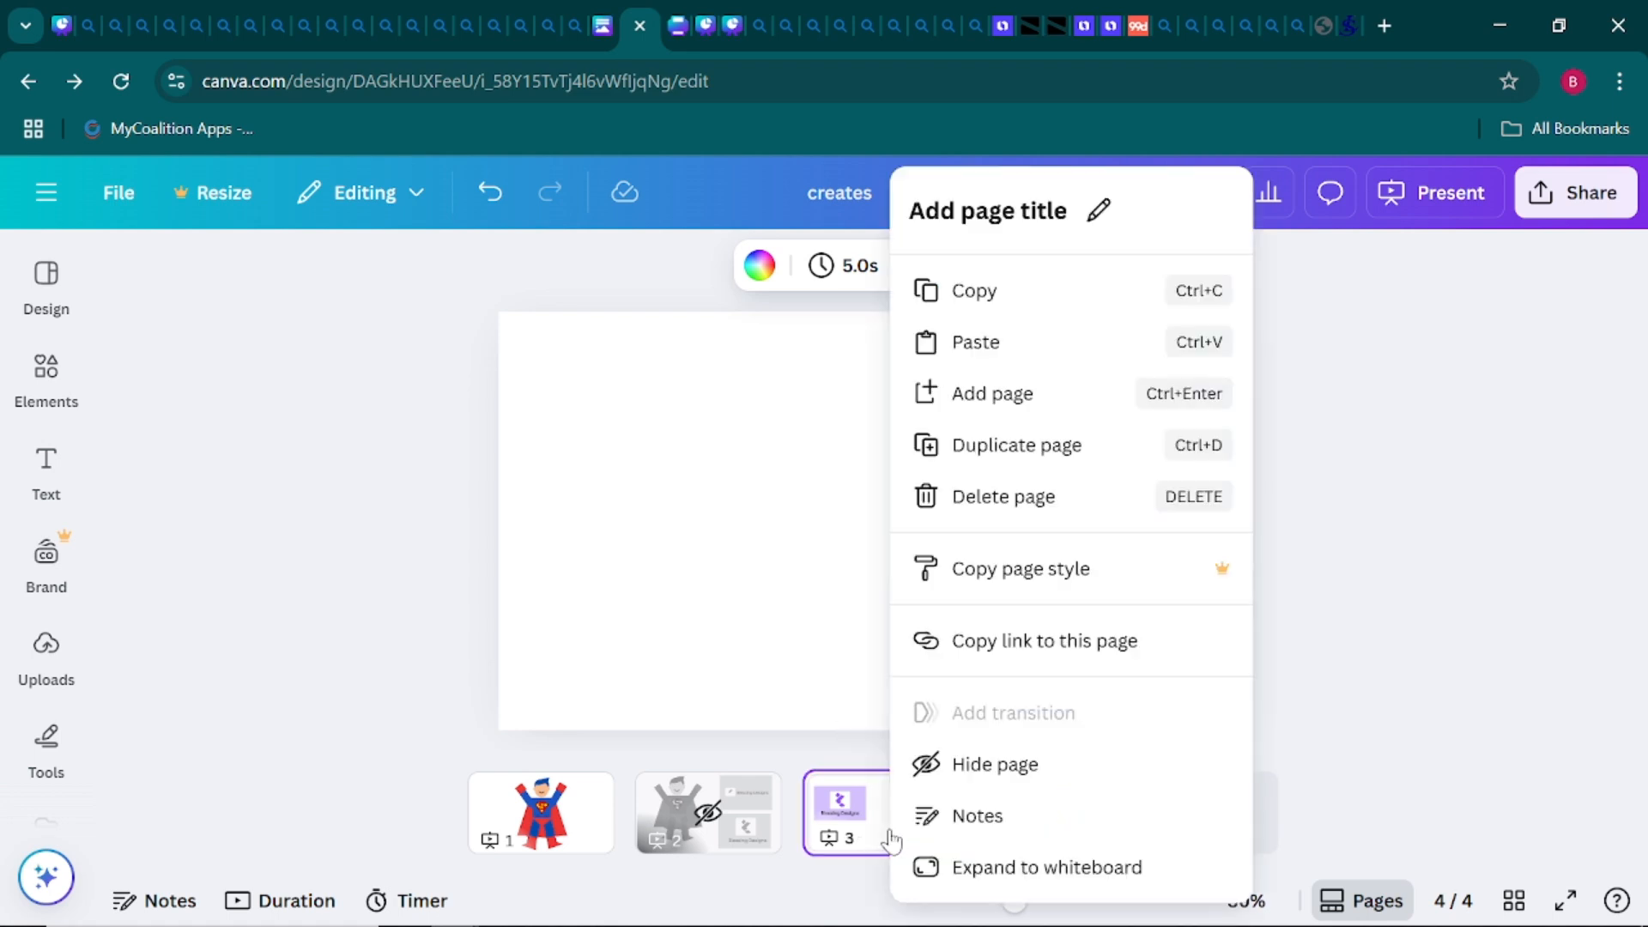
click(969, 774)
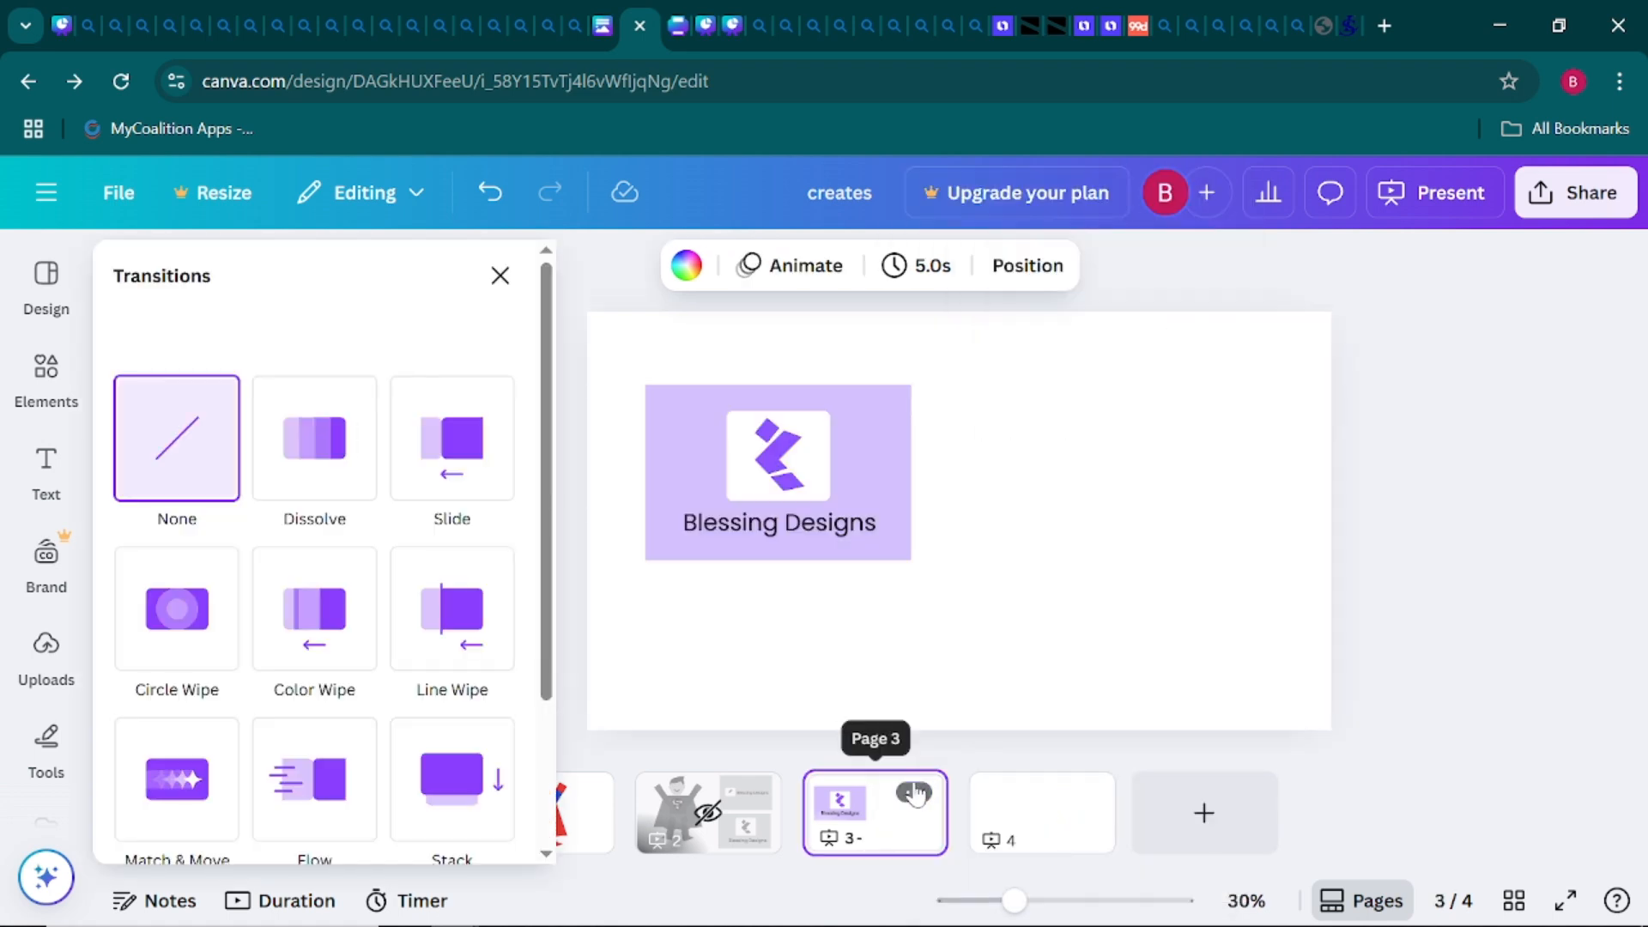
right_click(911, 822)
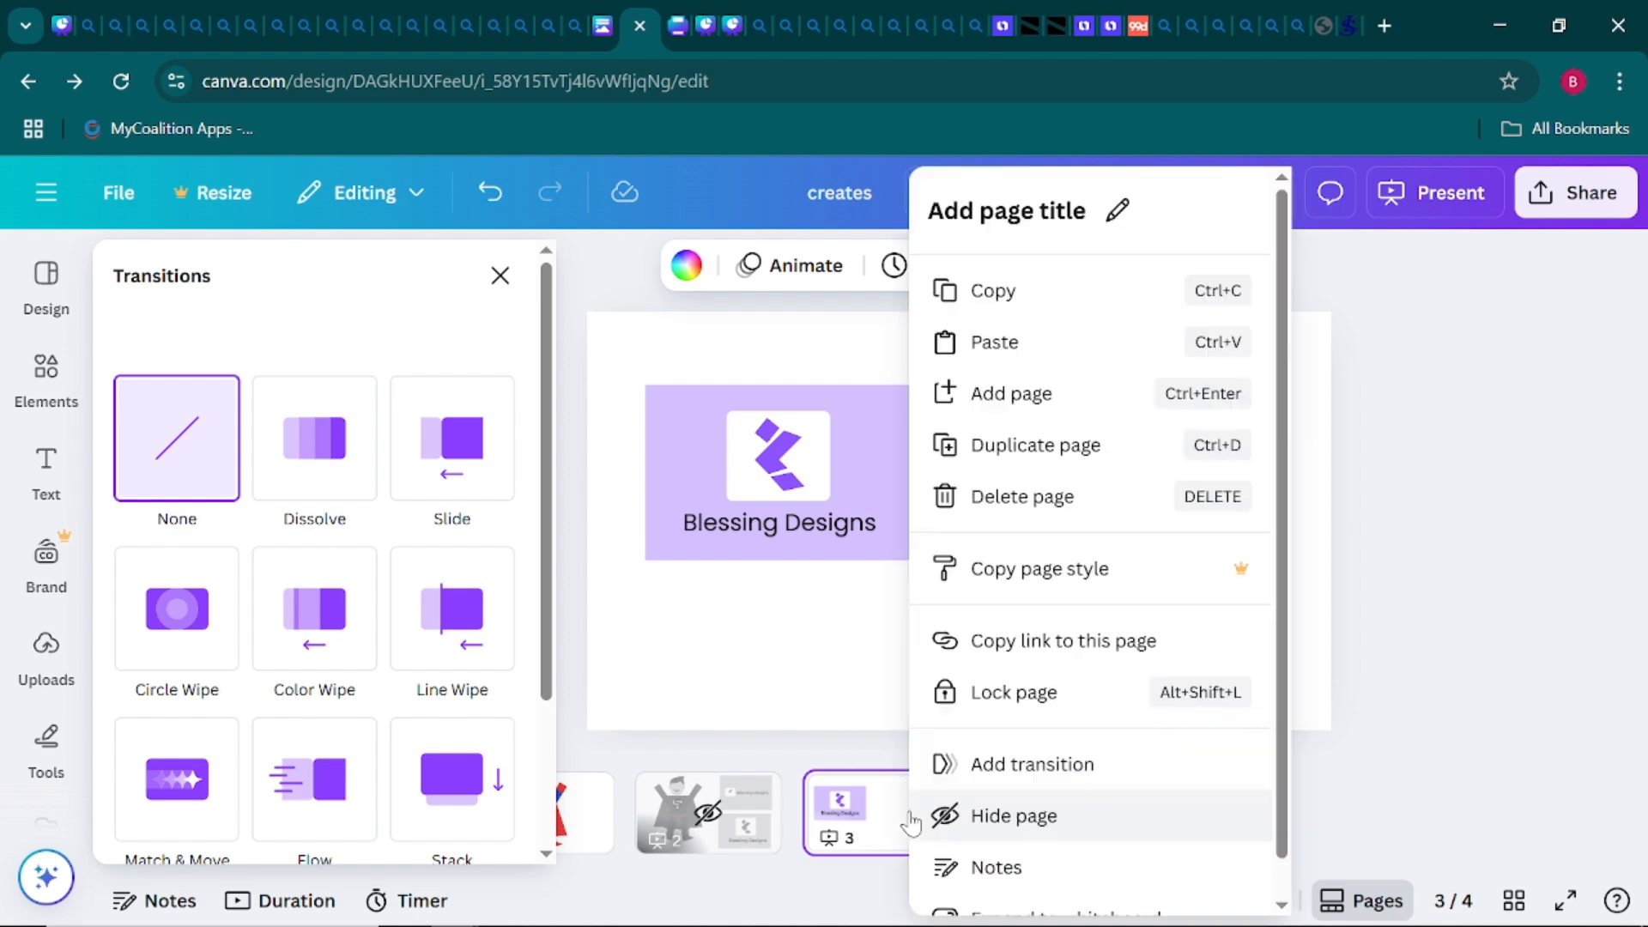
click(952, 815)
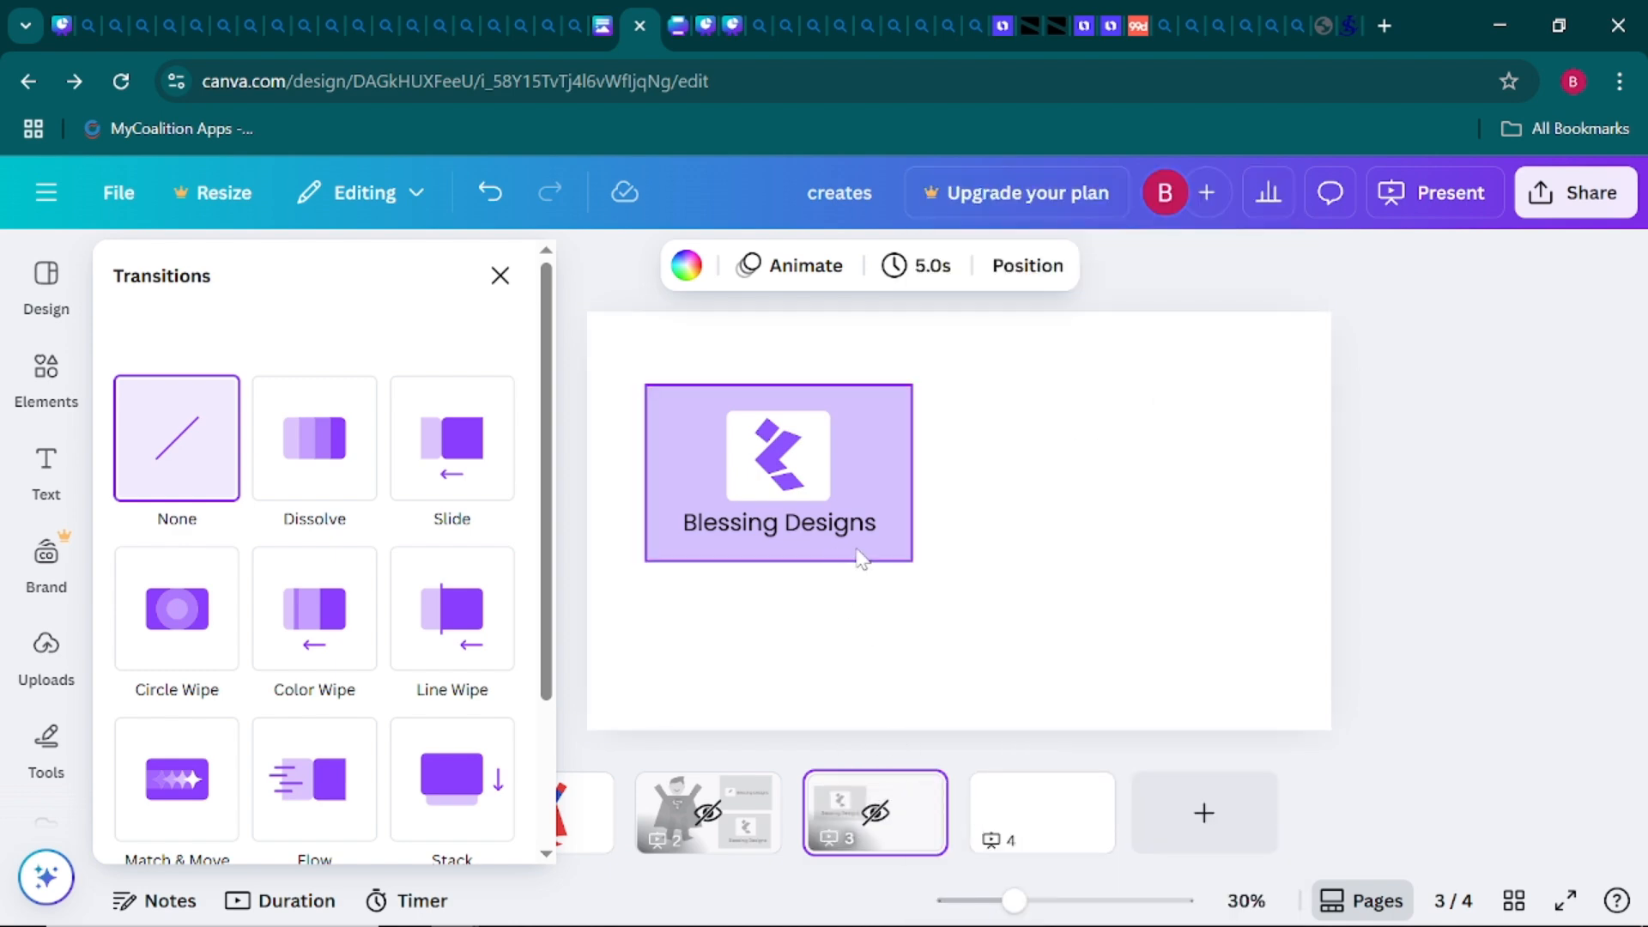
Insert a square shape on the blank page 4
click(1056, 849)
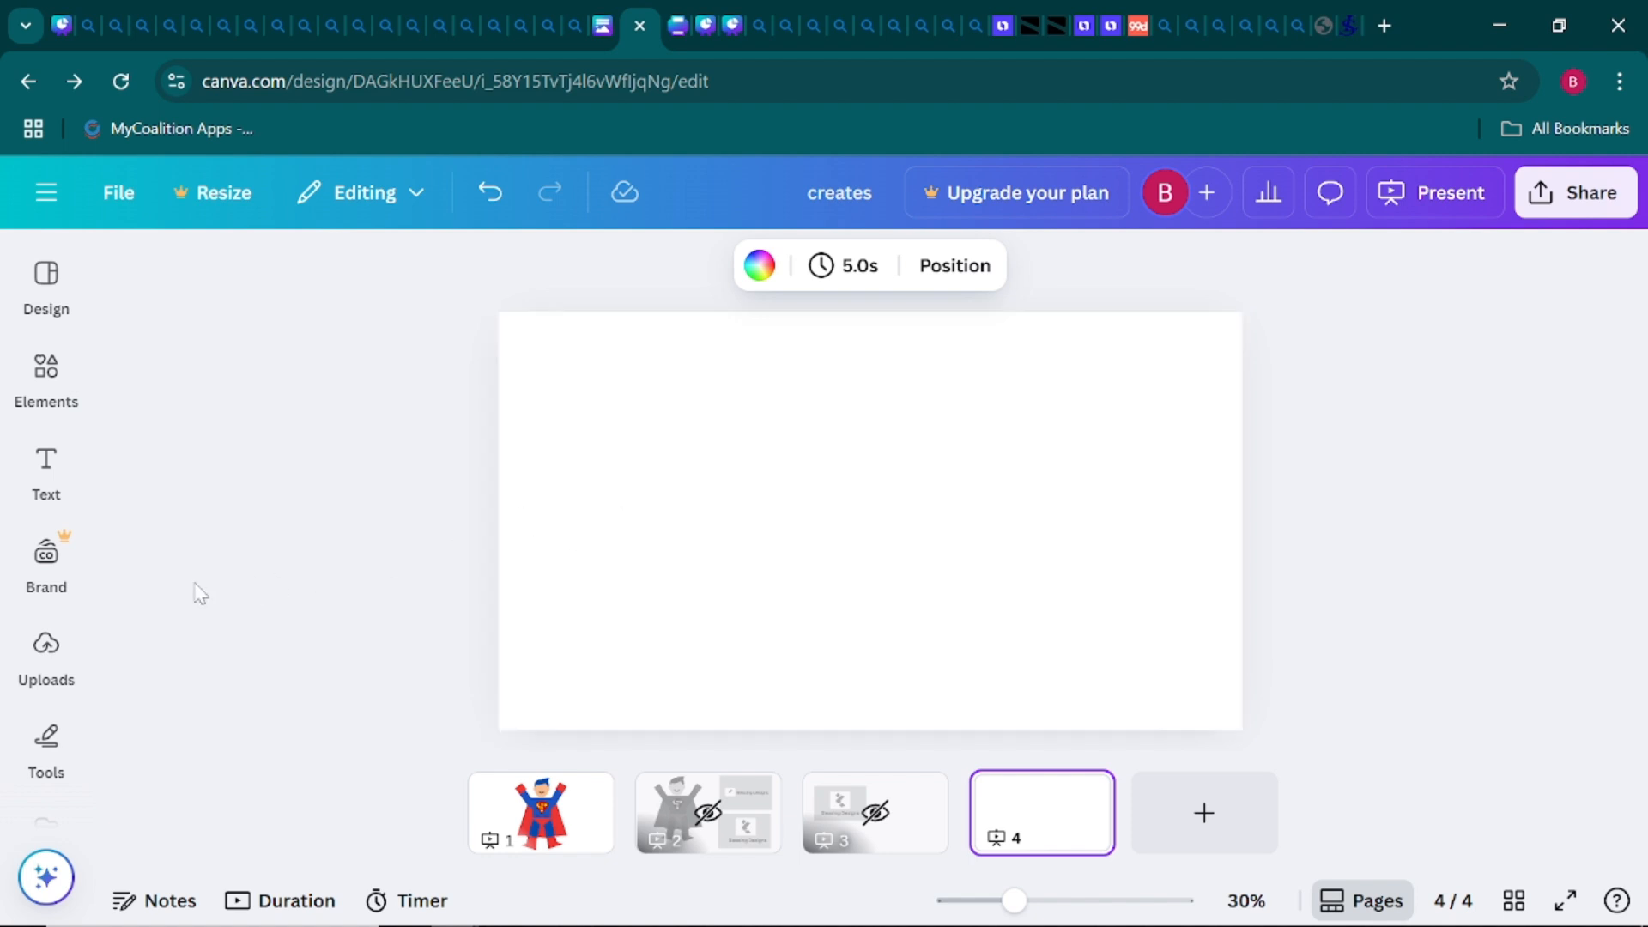
click(31, 665)
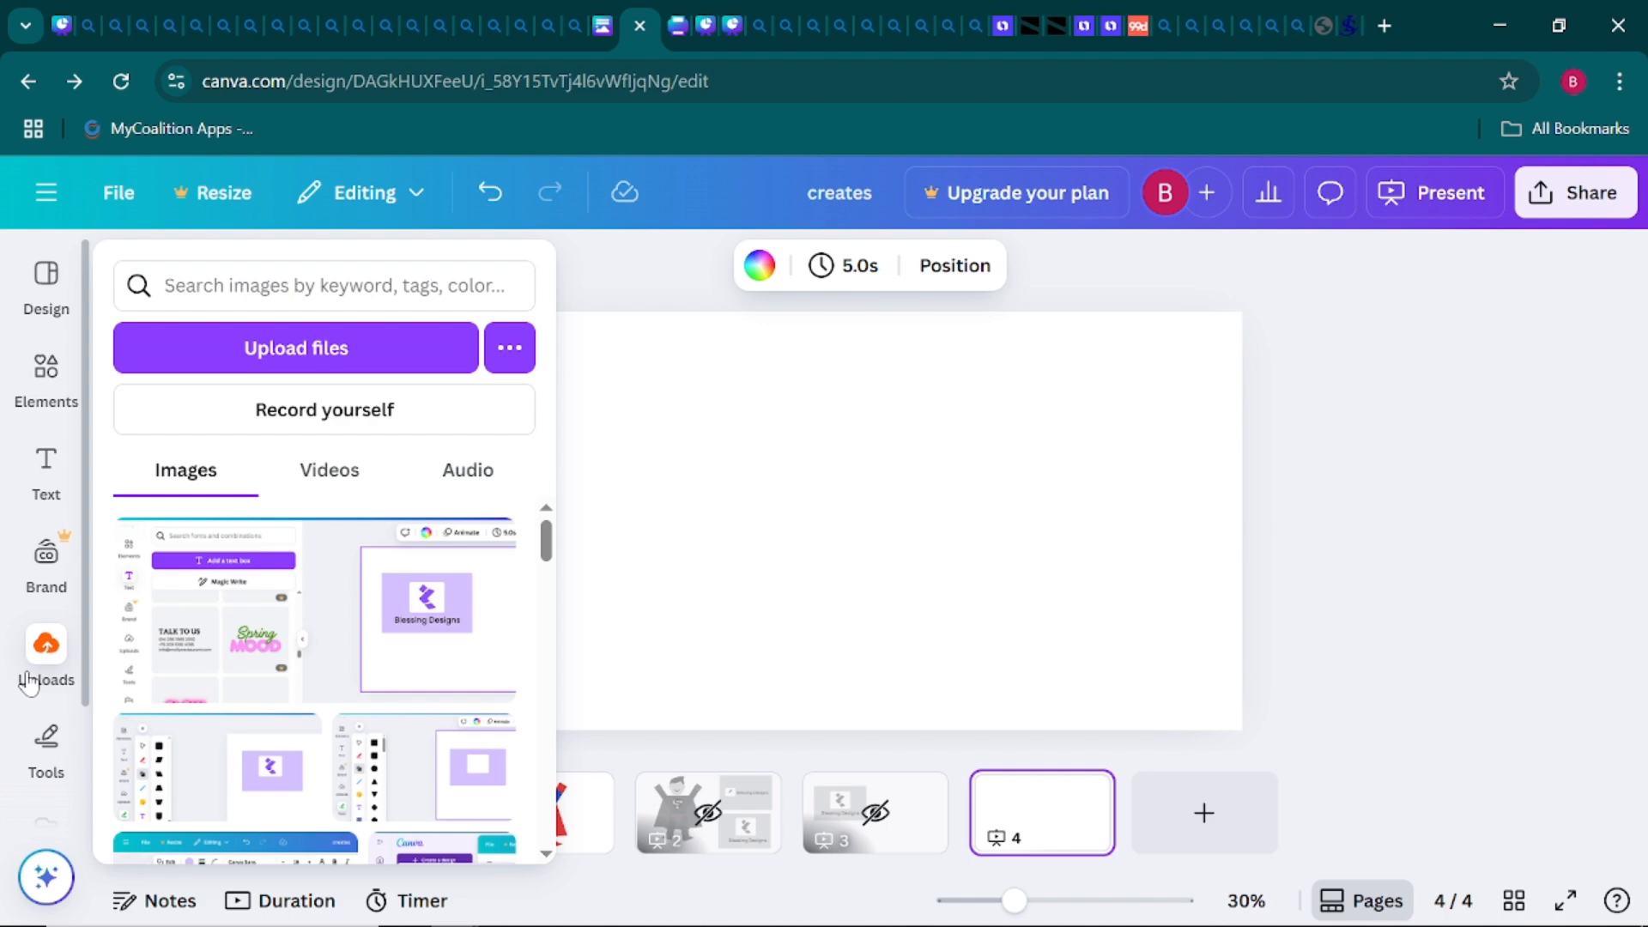
click(48, 768)
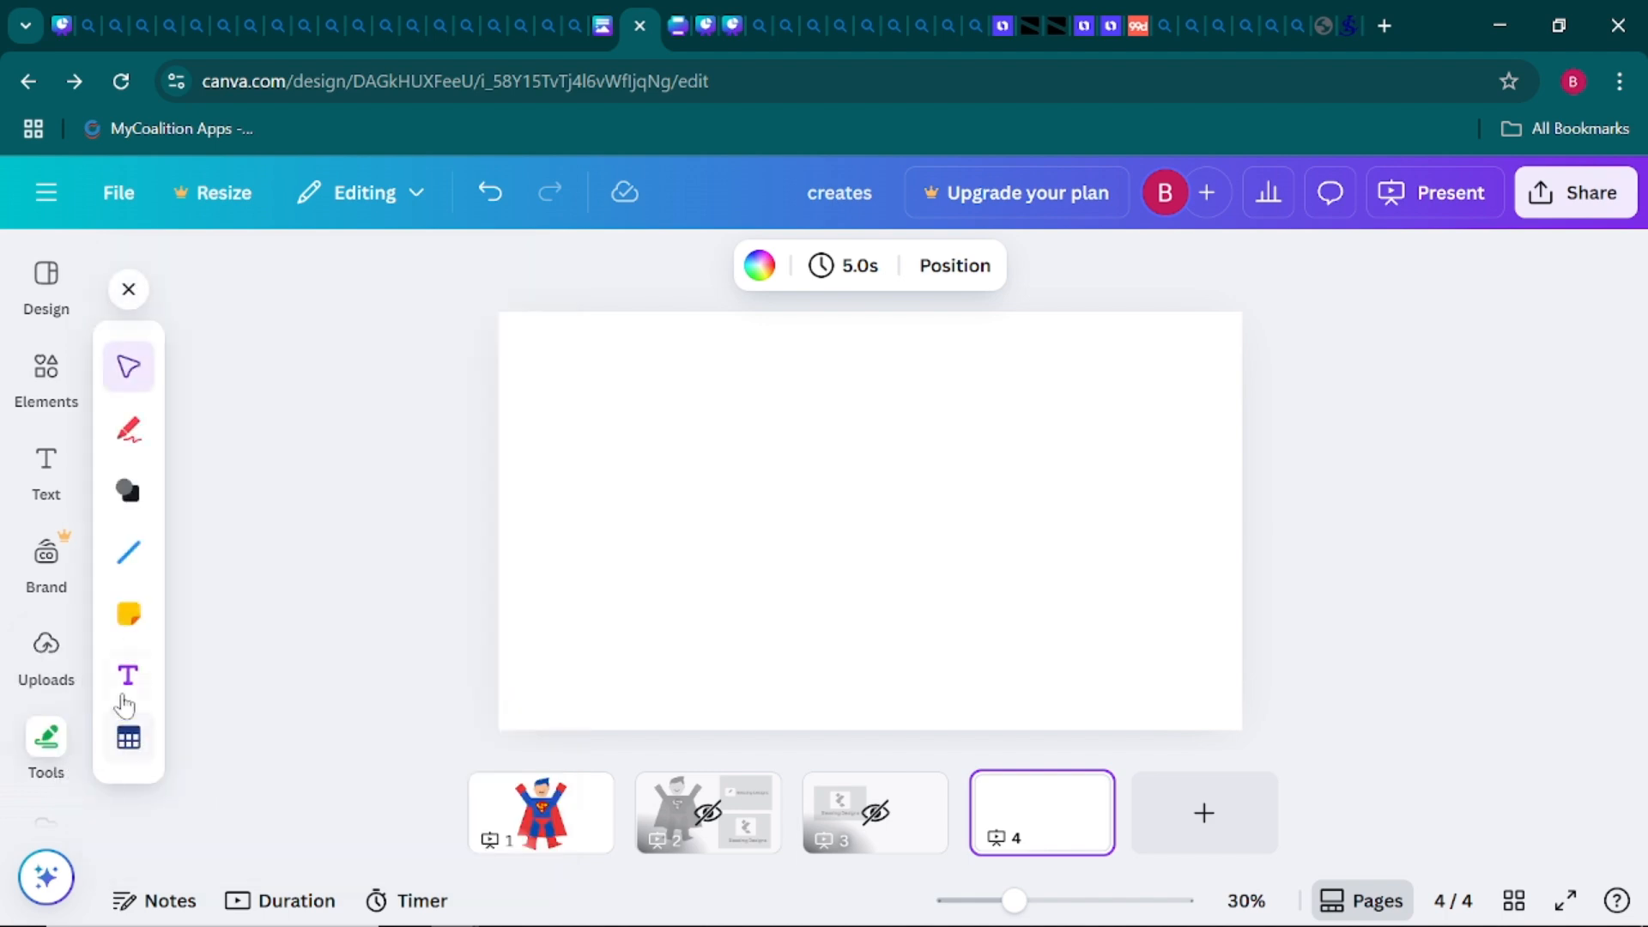
click(129, 497)
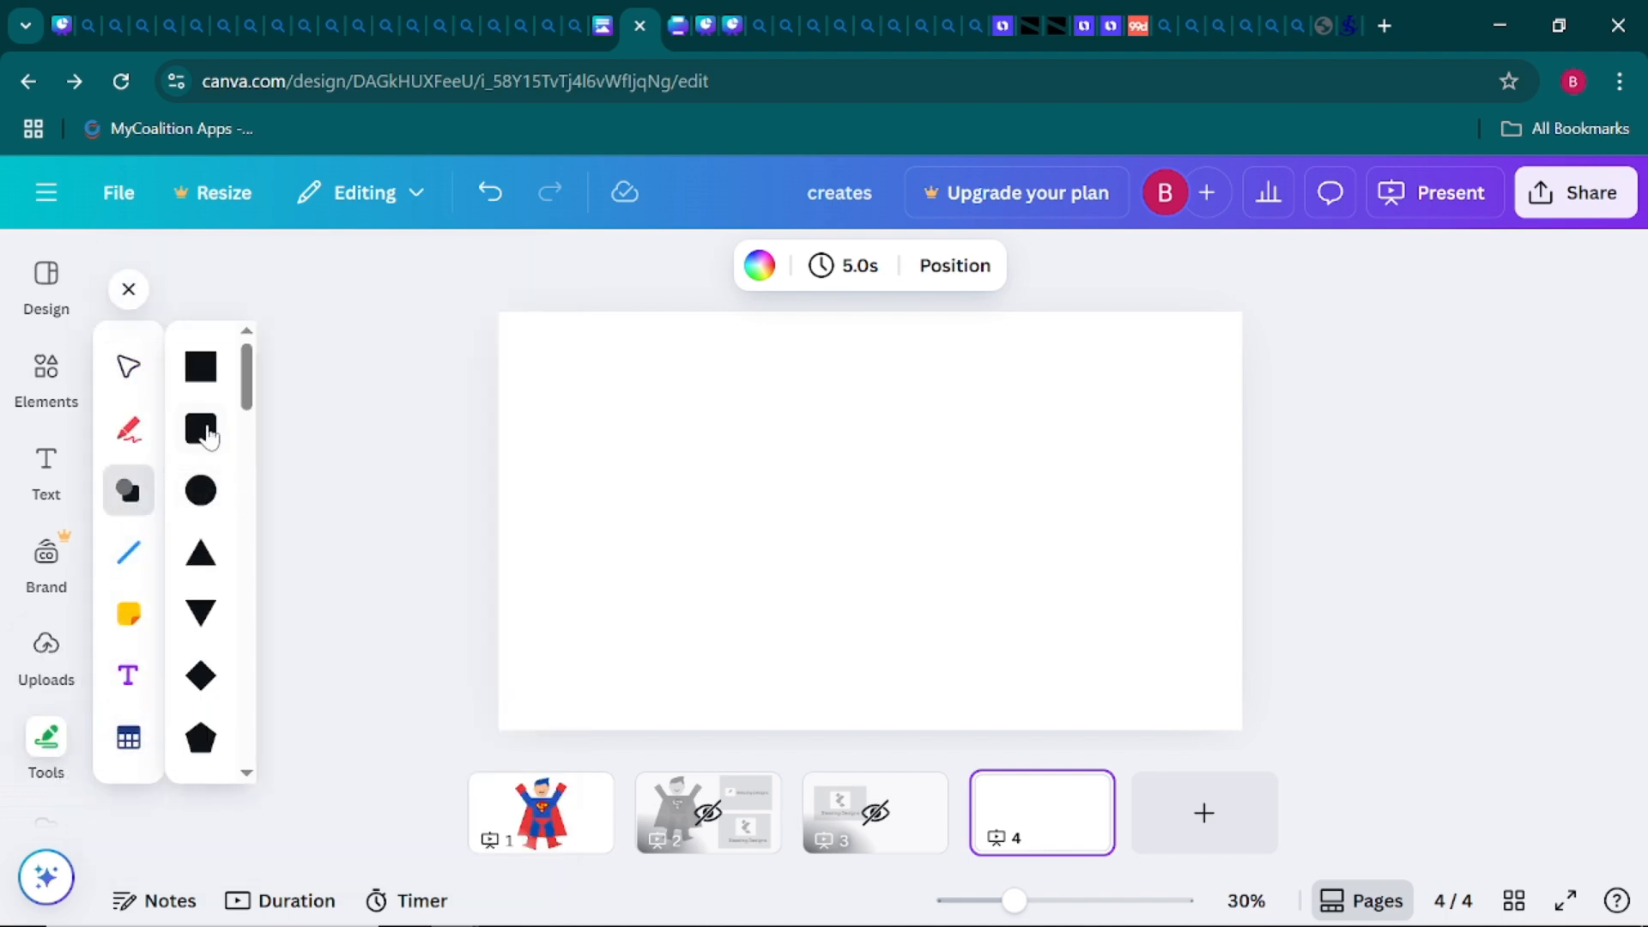
click(197, 380)
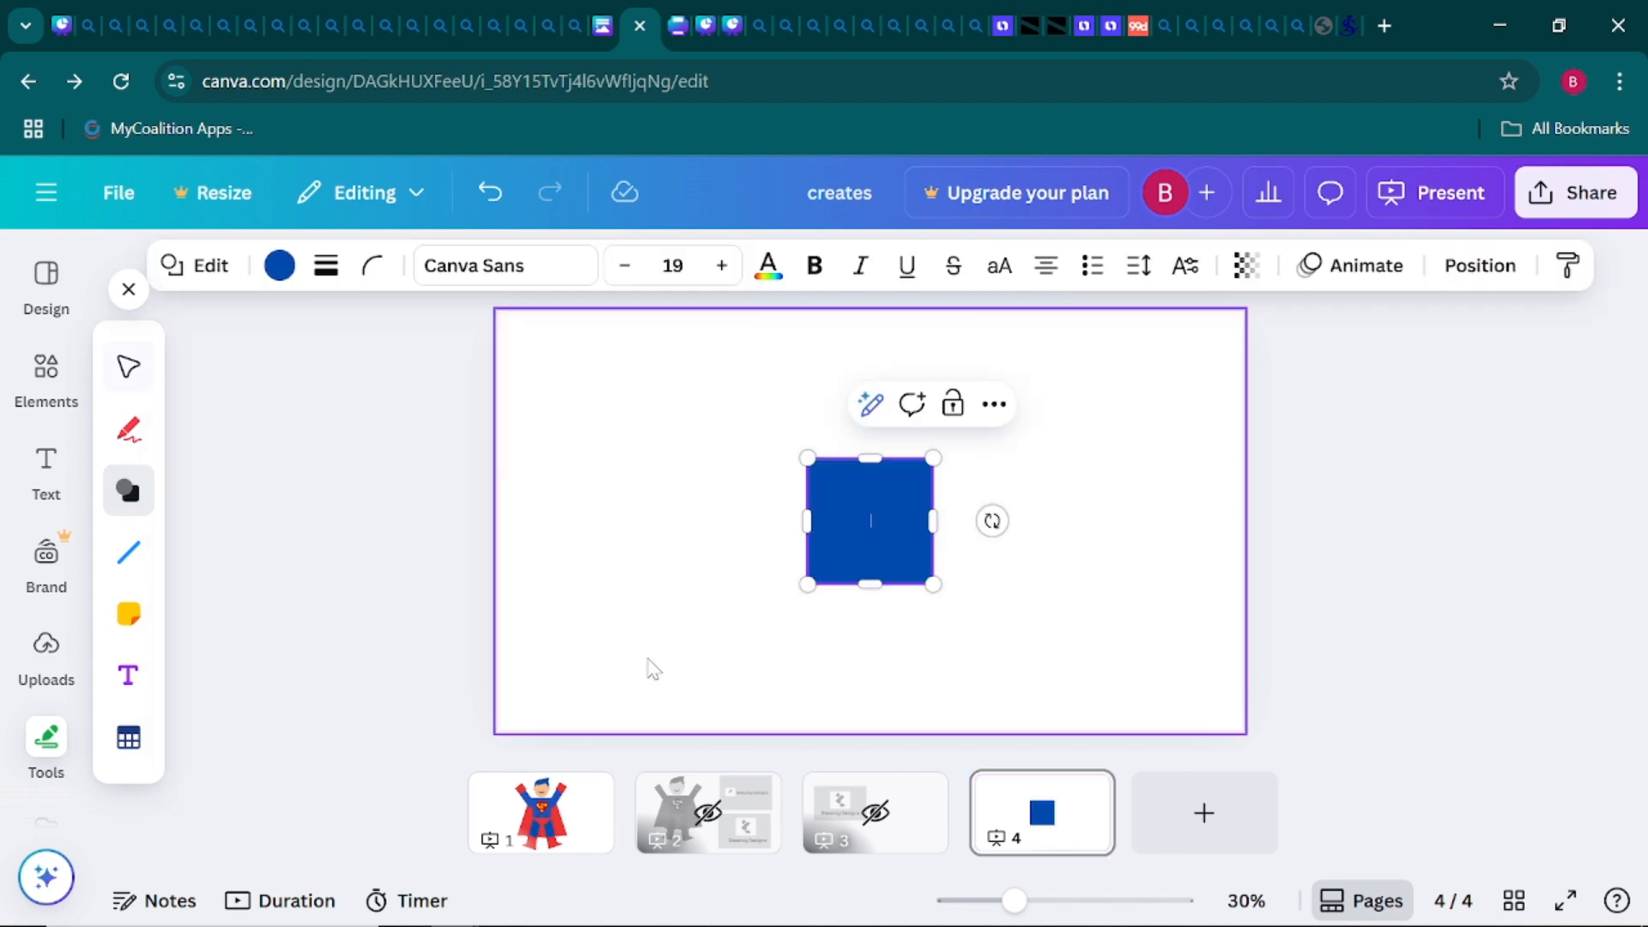
Stretch the blue square on all sides into a wide rectangle and centre it on the page
drag(807, 520, 726, 520)
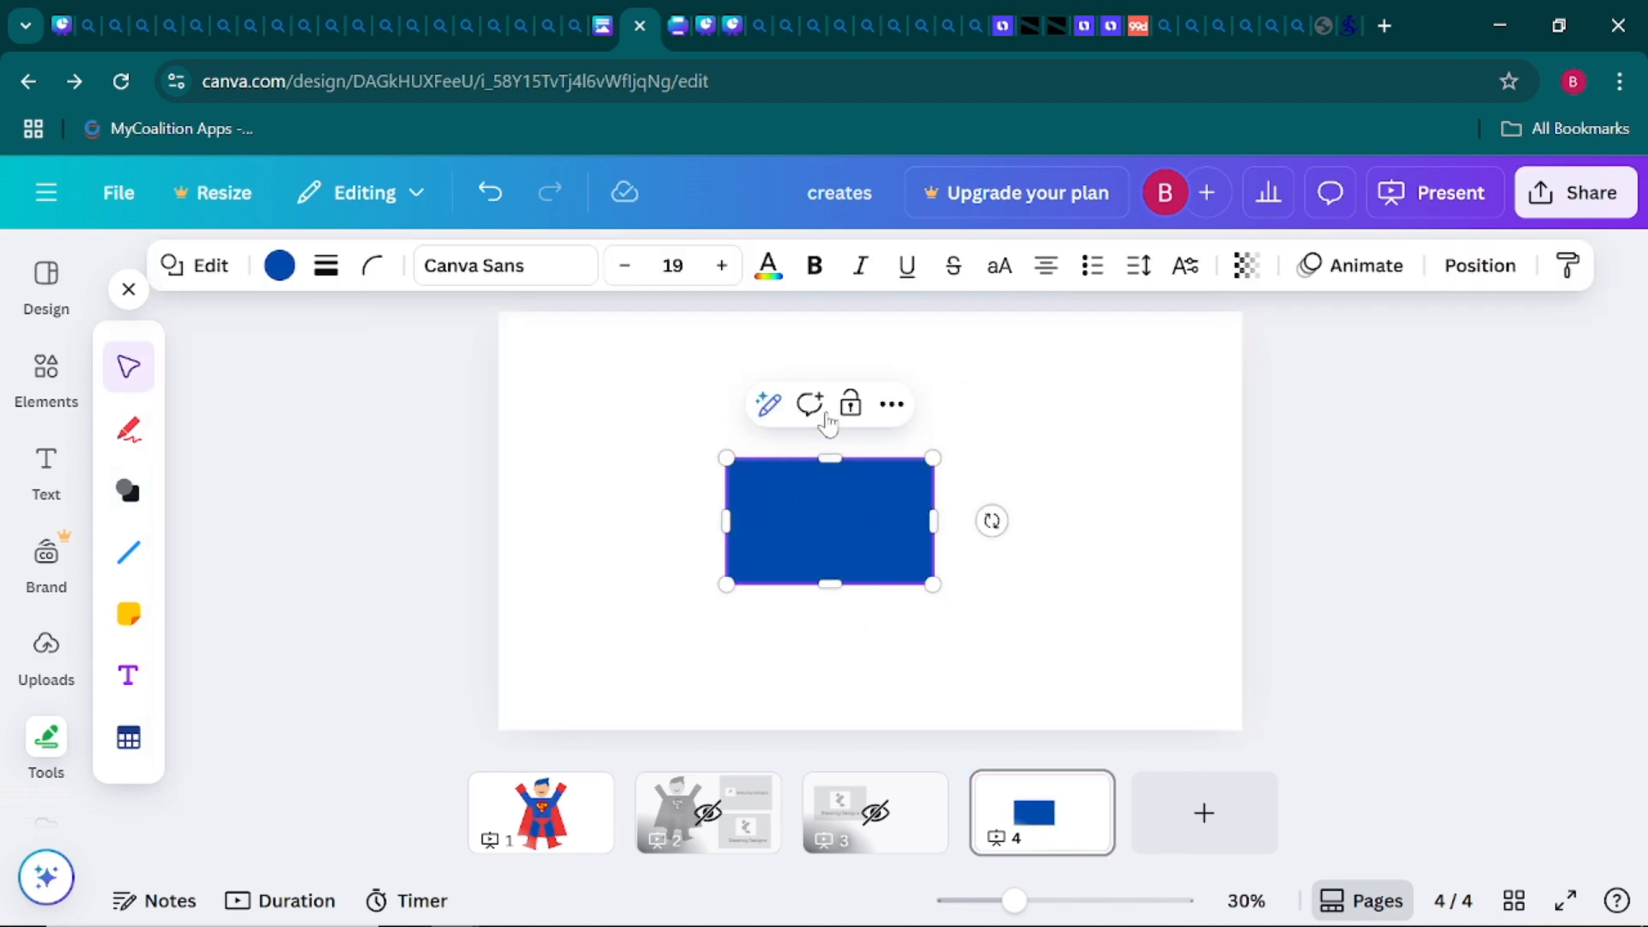
click(826, 451)
click(829, 471)
mouse_move(827, 459)
mouse_down()
mouse_move(824, 416)
mouse_move(826, 429)
mouse_up()
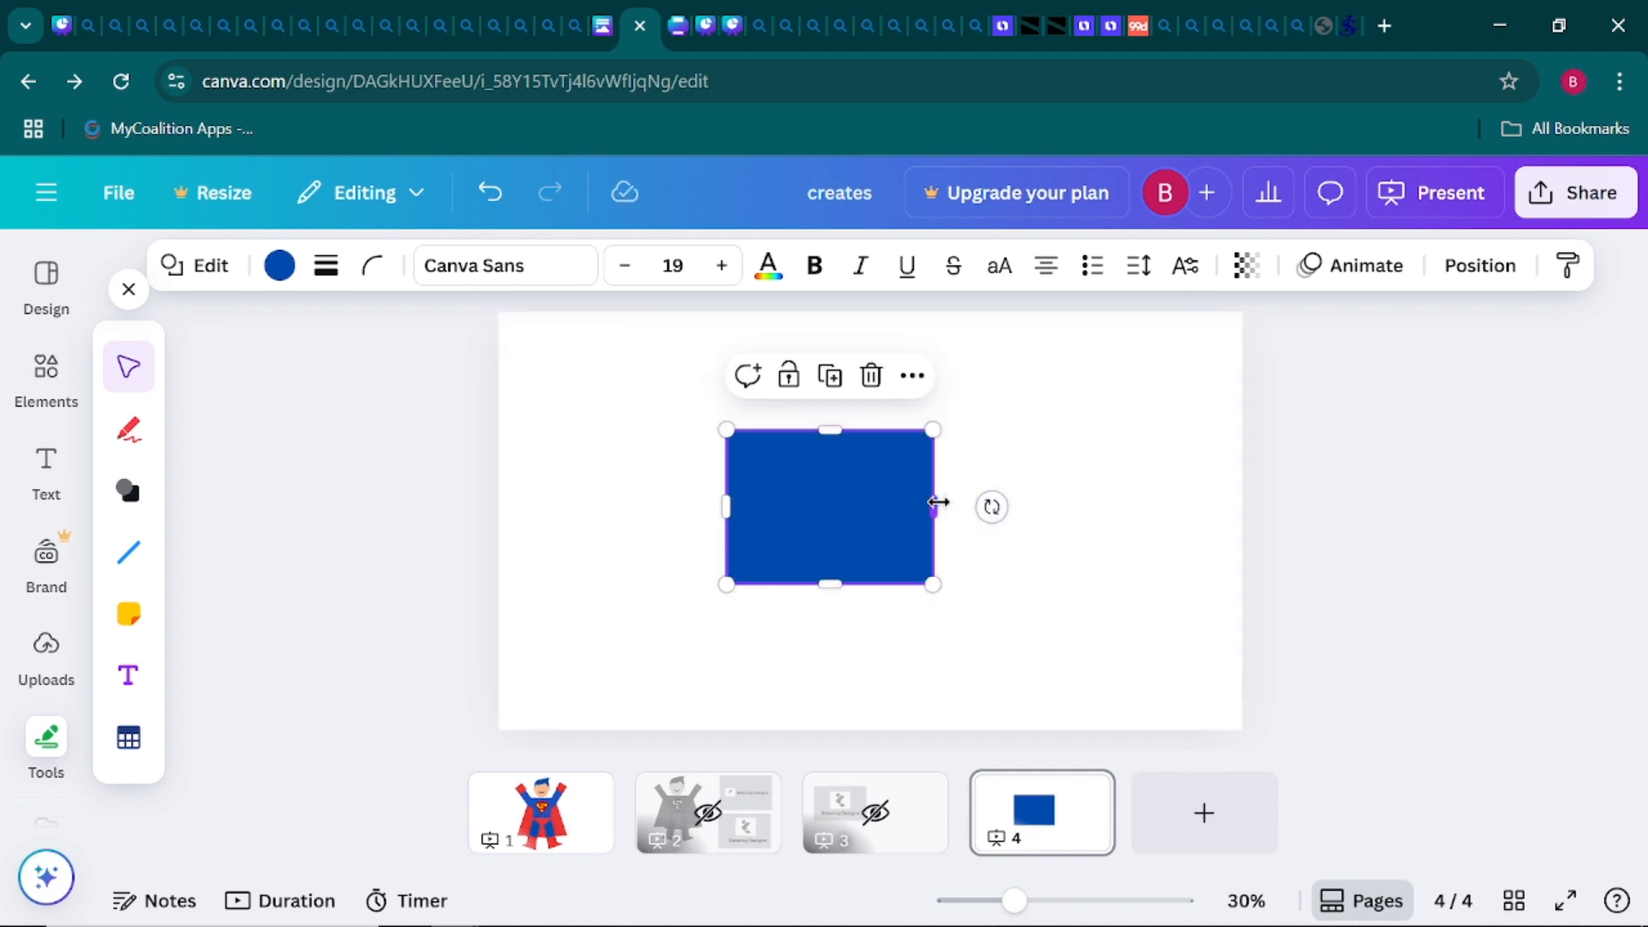
drag(938, 502, 1002, 505)
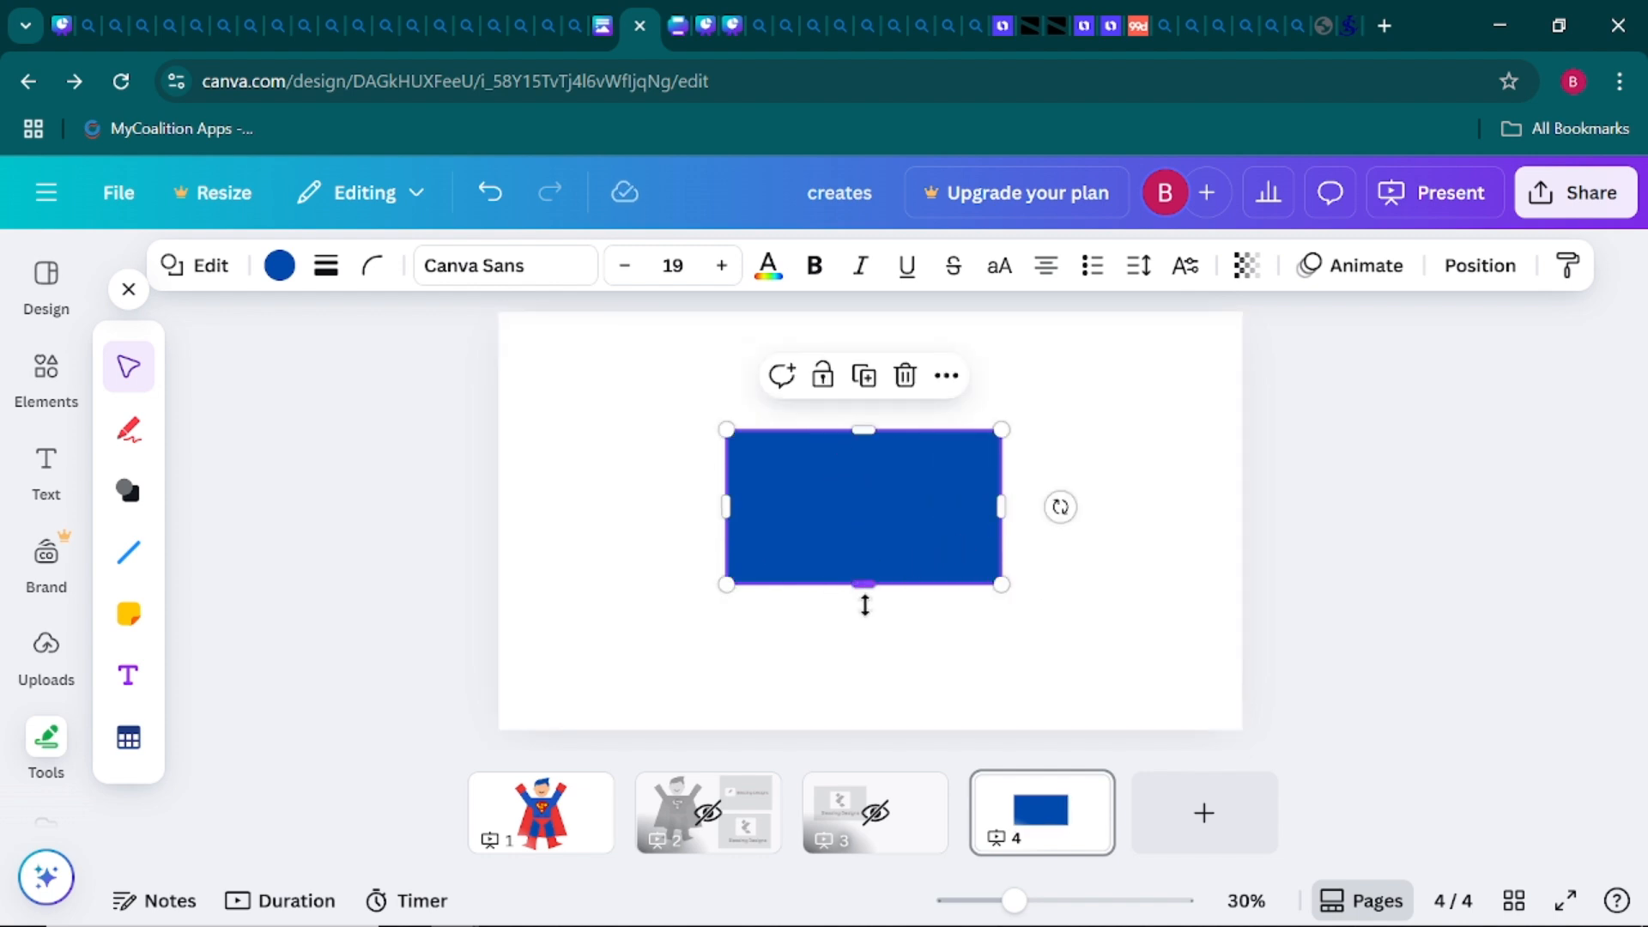
drag(865, 605, 864, 615)
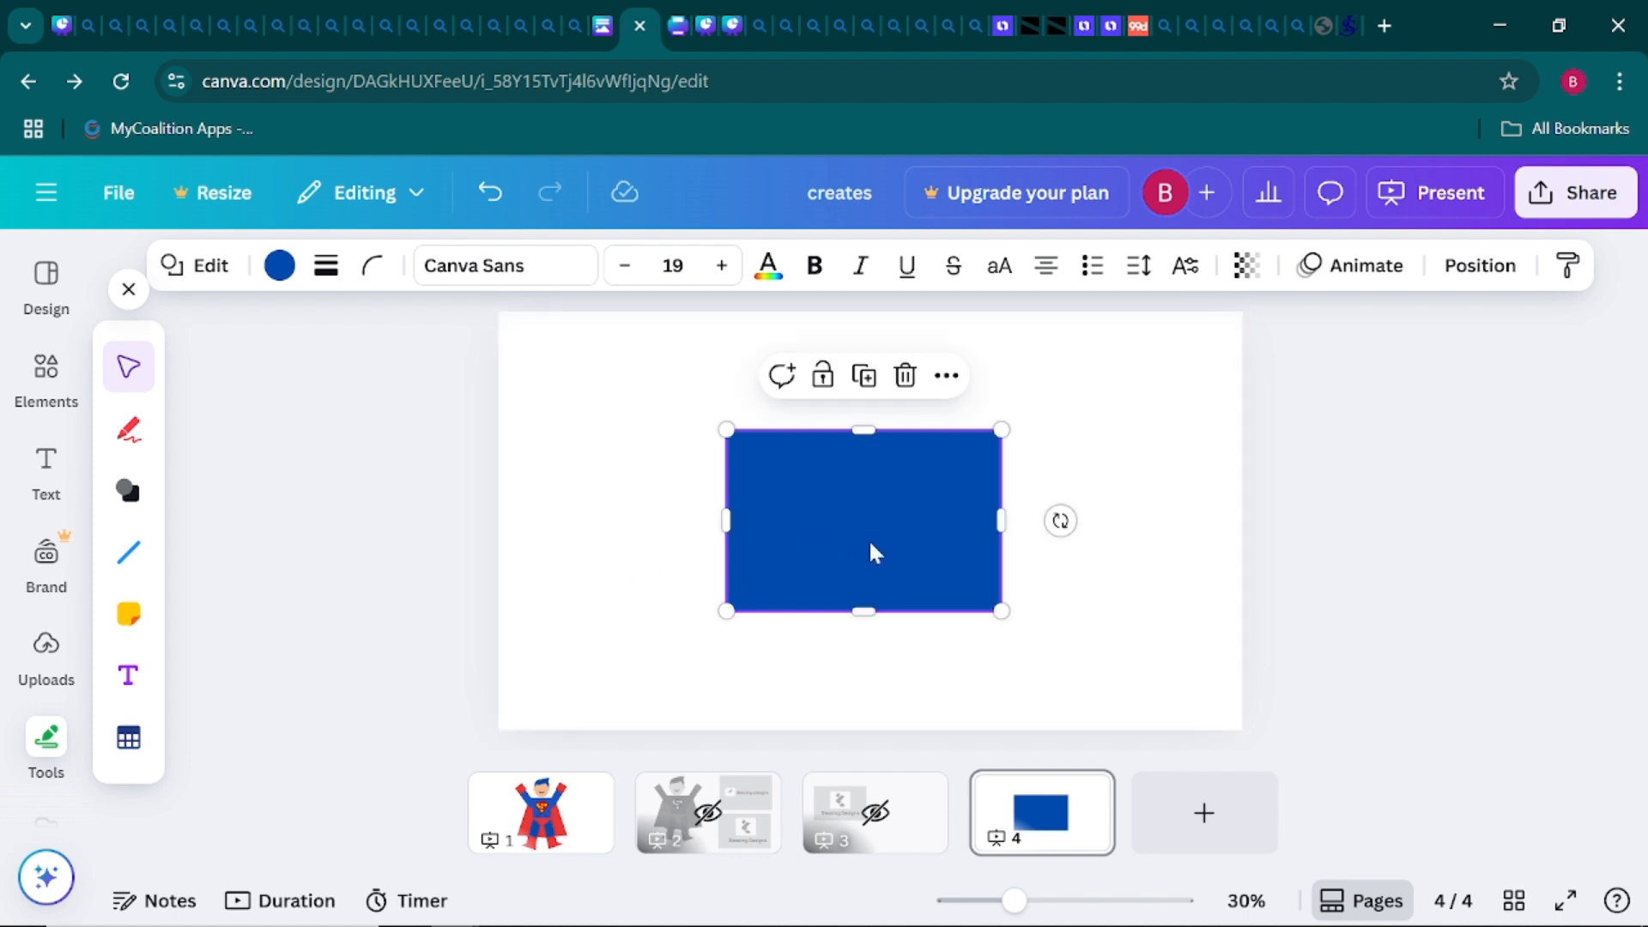
drag(870, 543, 832, 525)
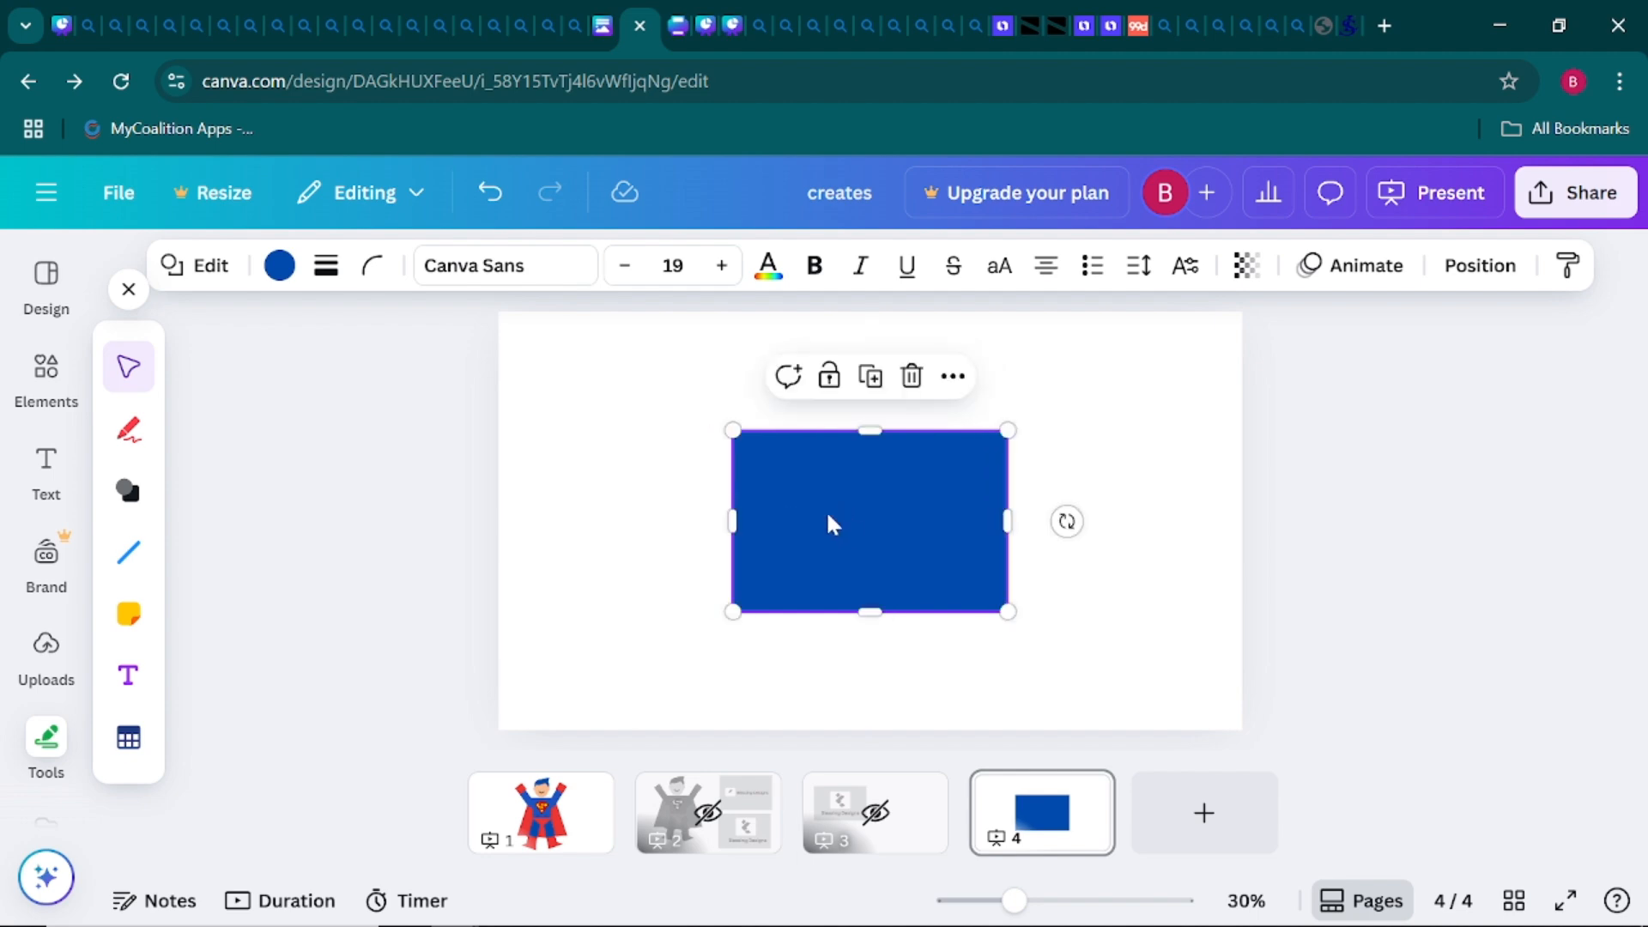
Recolour the blue rectangle with the light purple from the document colours
click(280, 266)
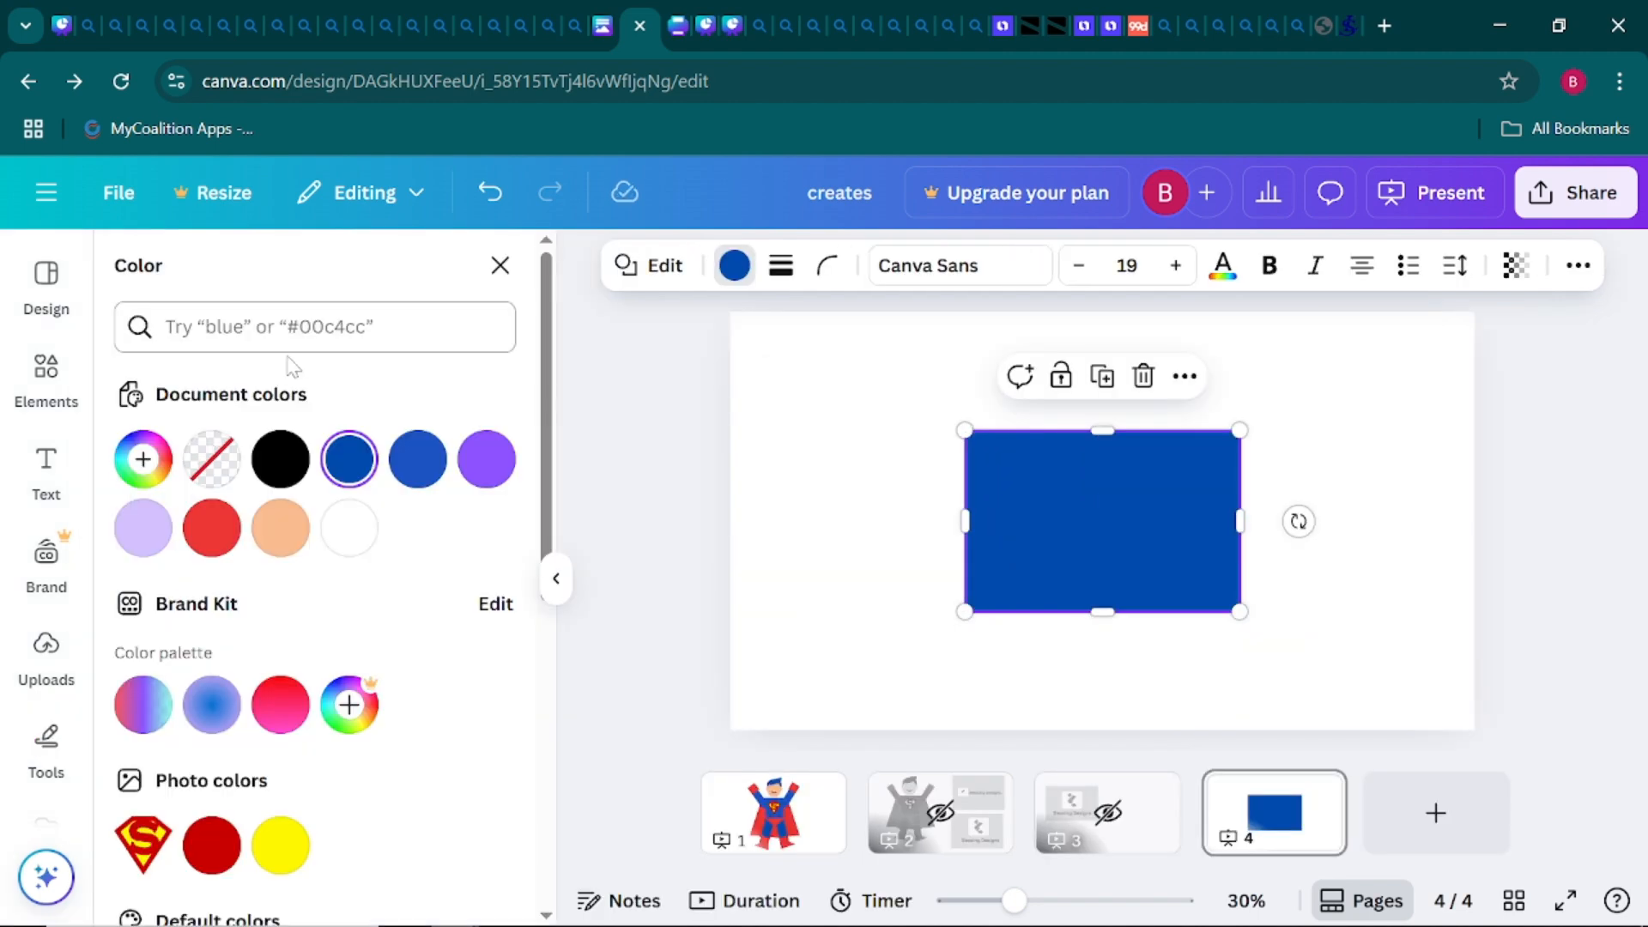
click(143, 527)
click(854, 575)
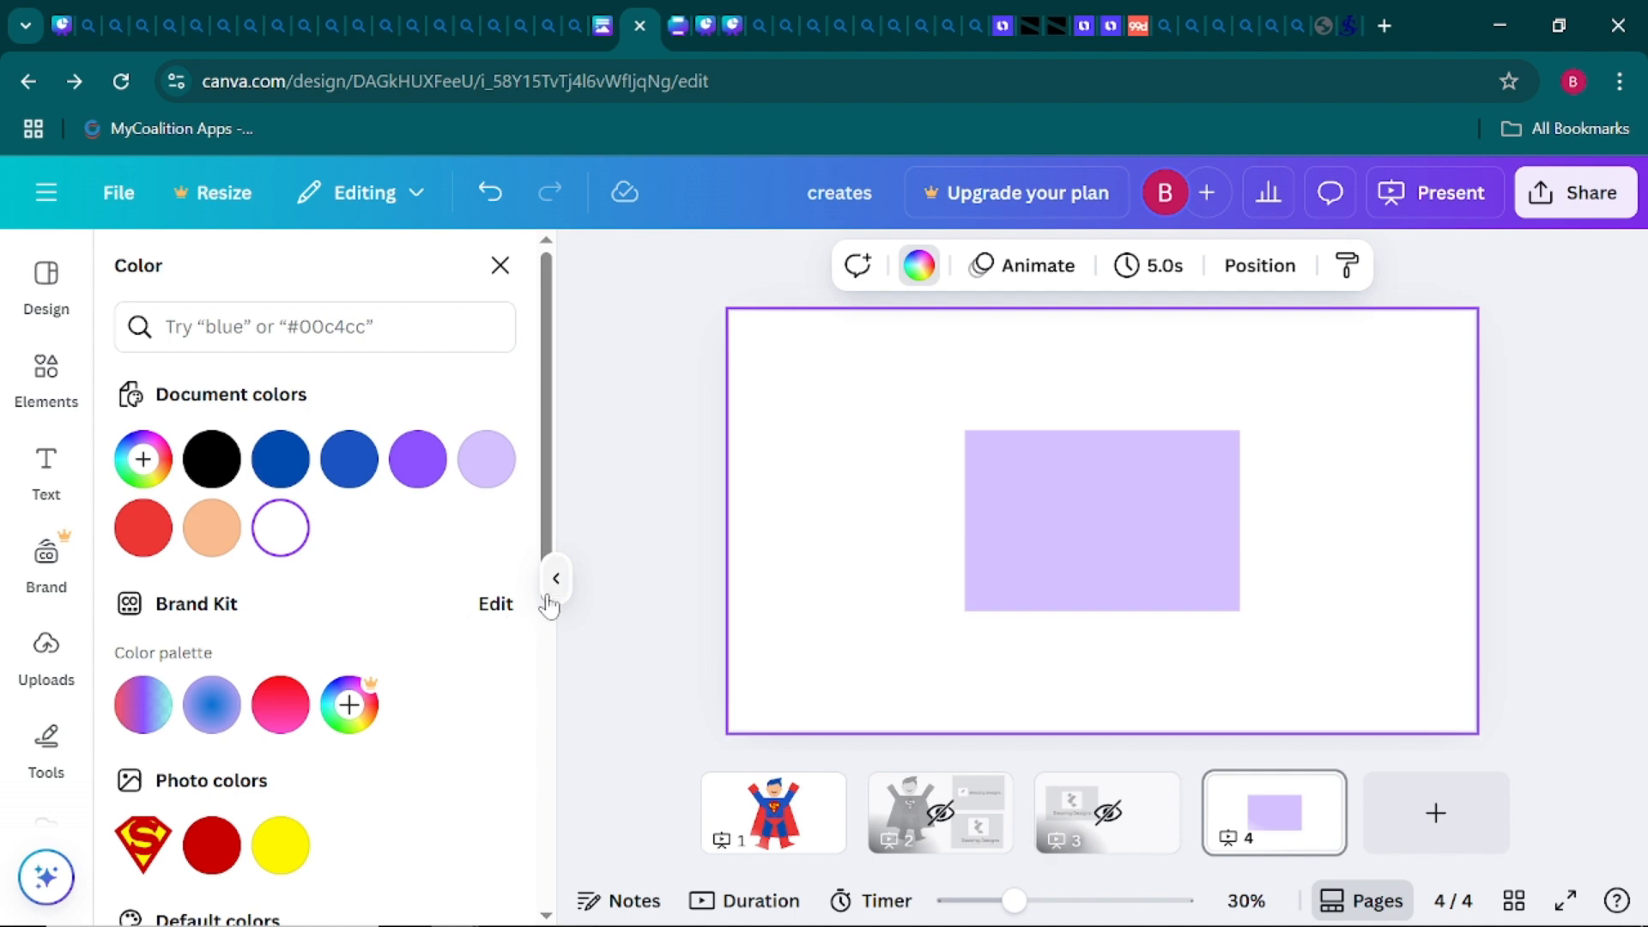
click(145, 463)
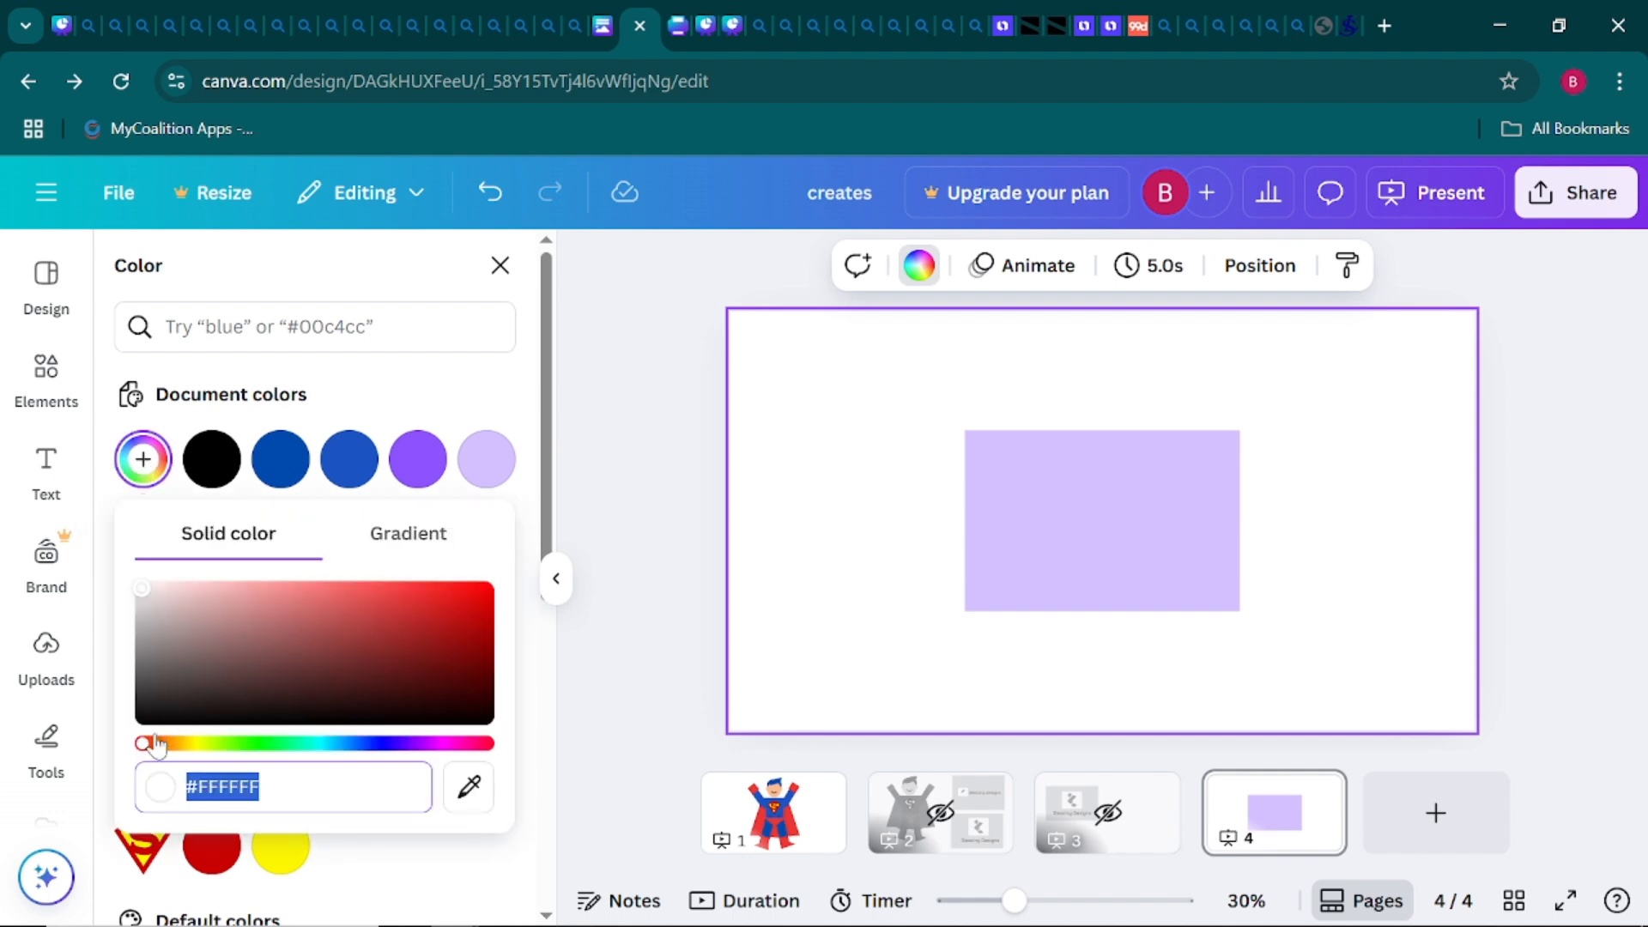
drag(156, 745, 219, 743)
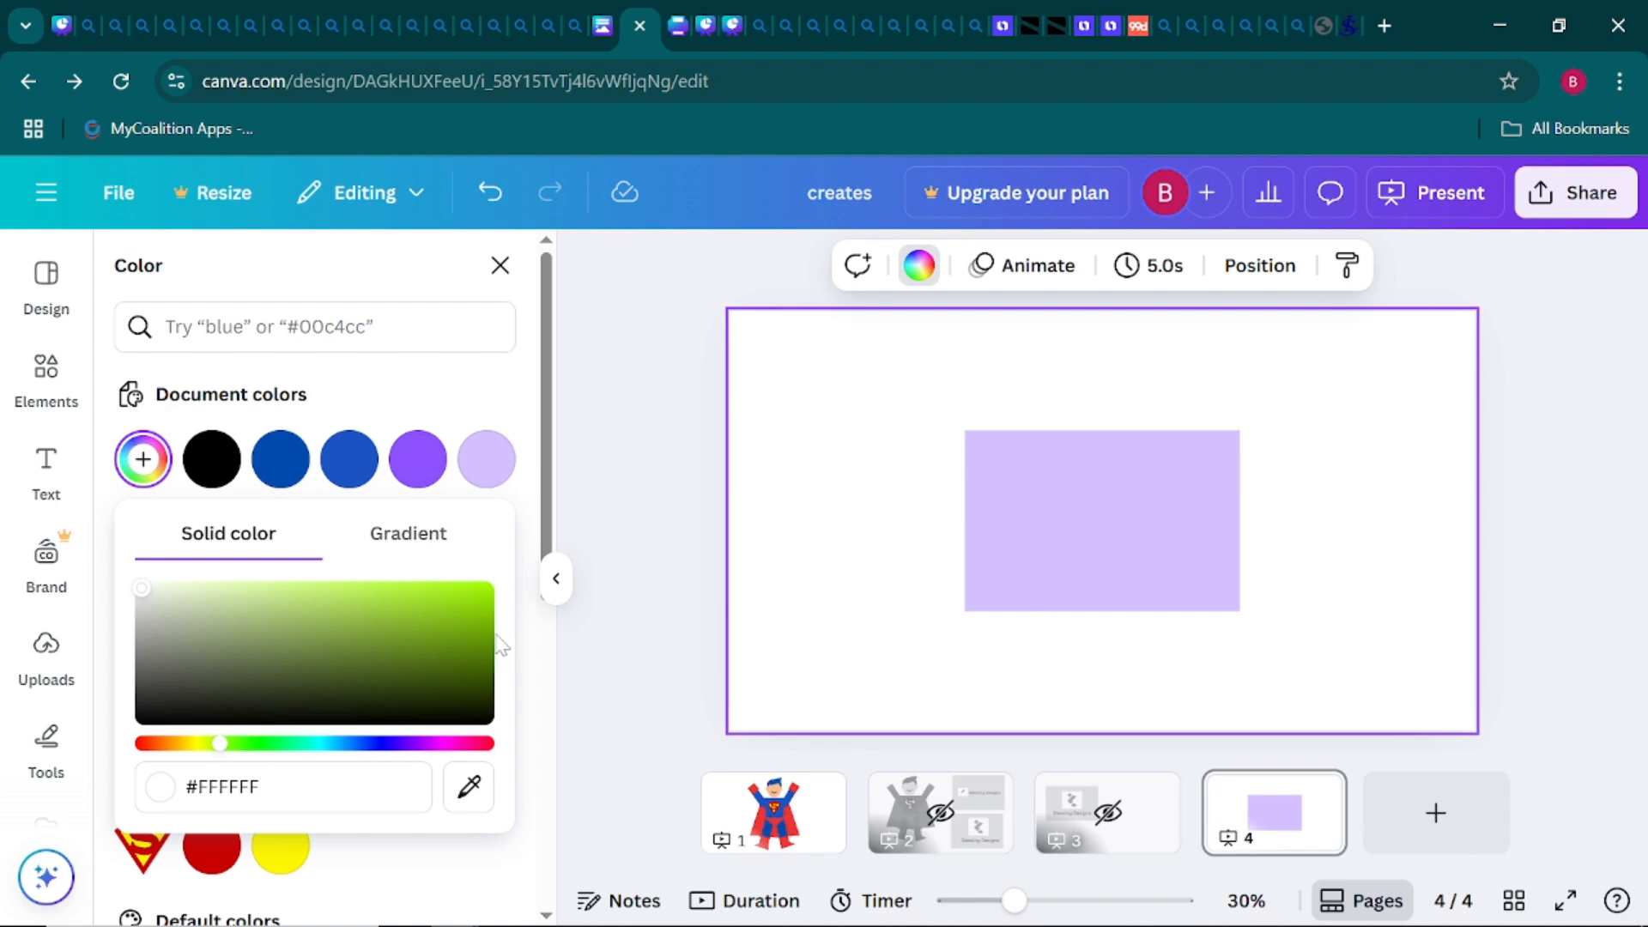
click(558, 579)
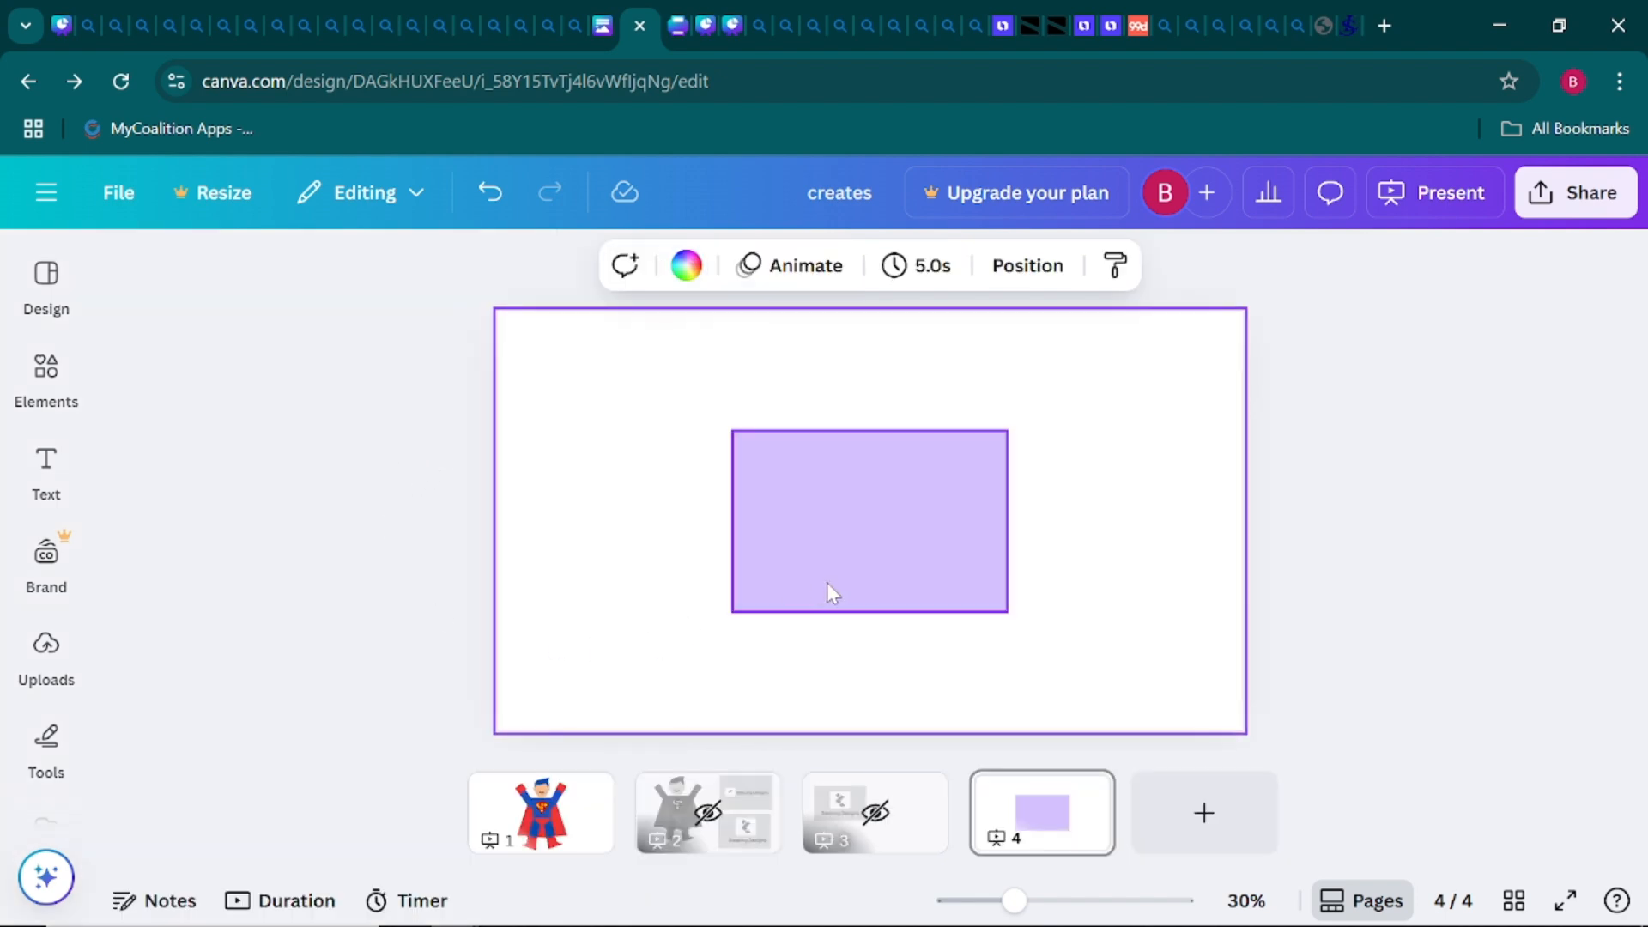
Insert a rounded square in the middle of the light purple rectangle and fill it with white #ffffff
click(65, 740)
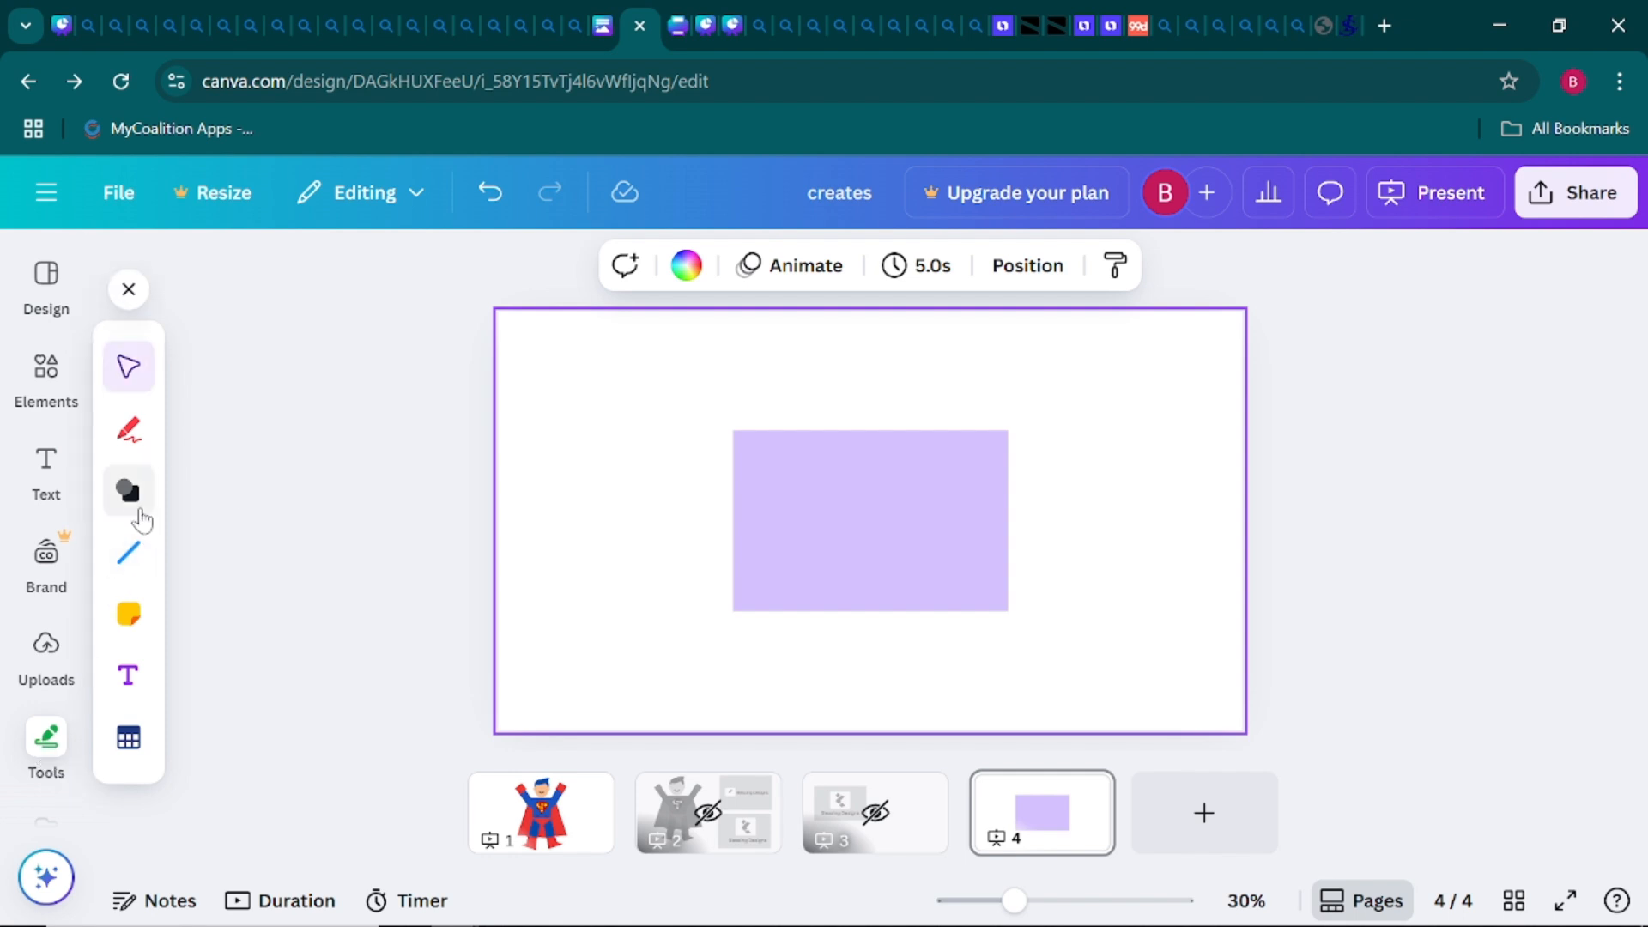
click(129, 491)
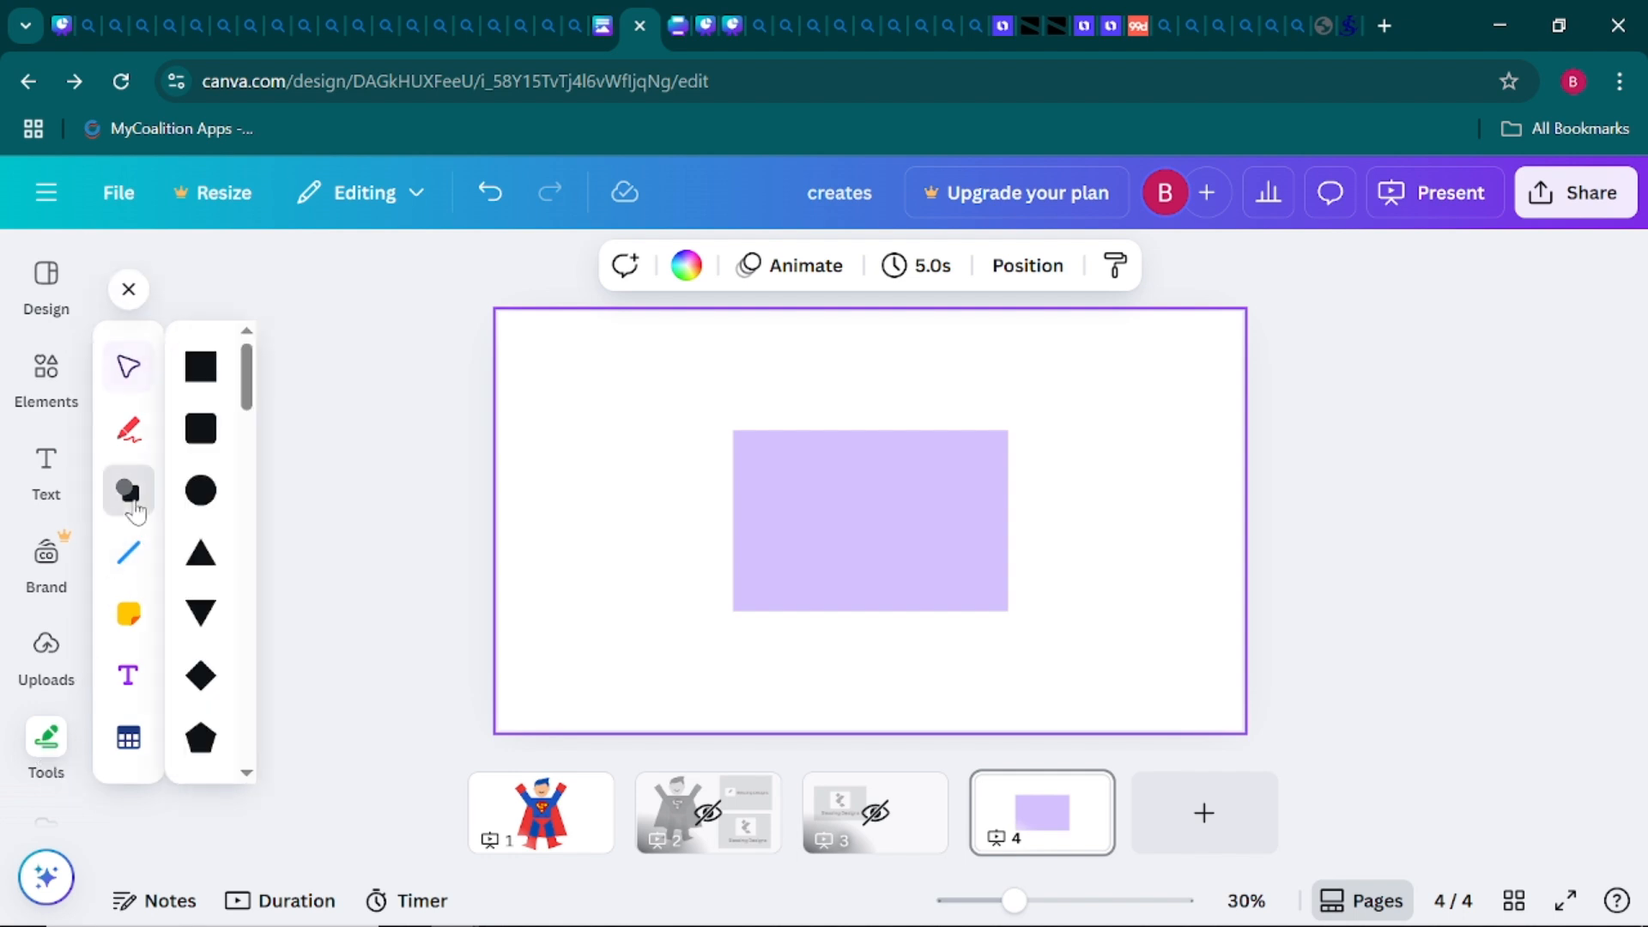
click(202, 434)
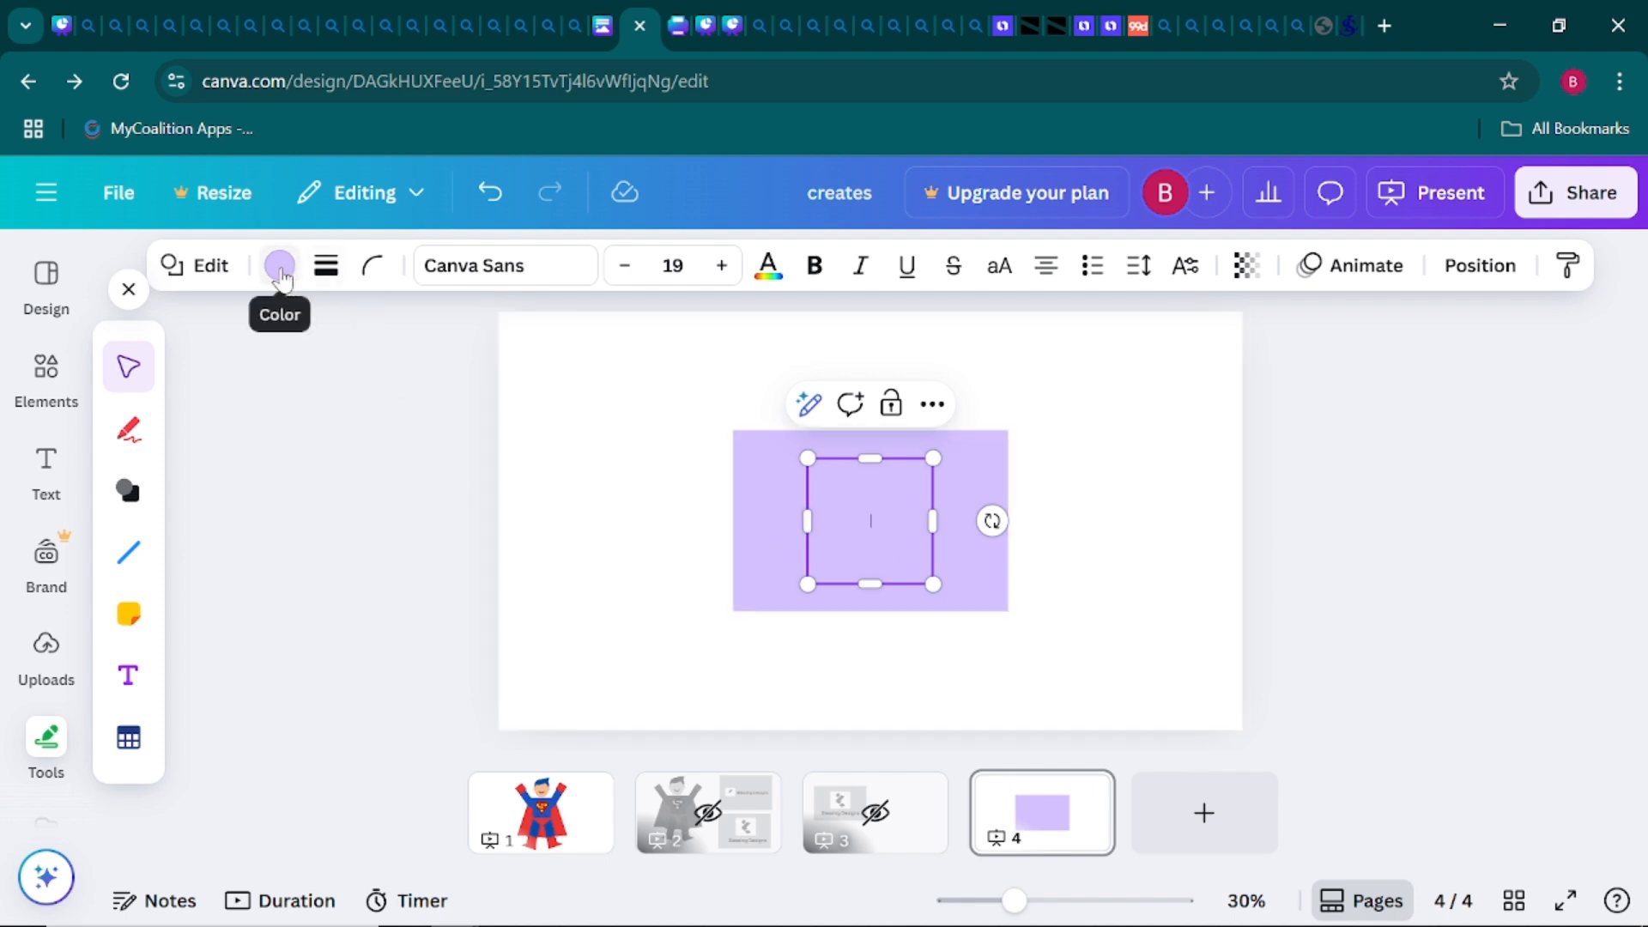
click(280, 266)
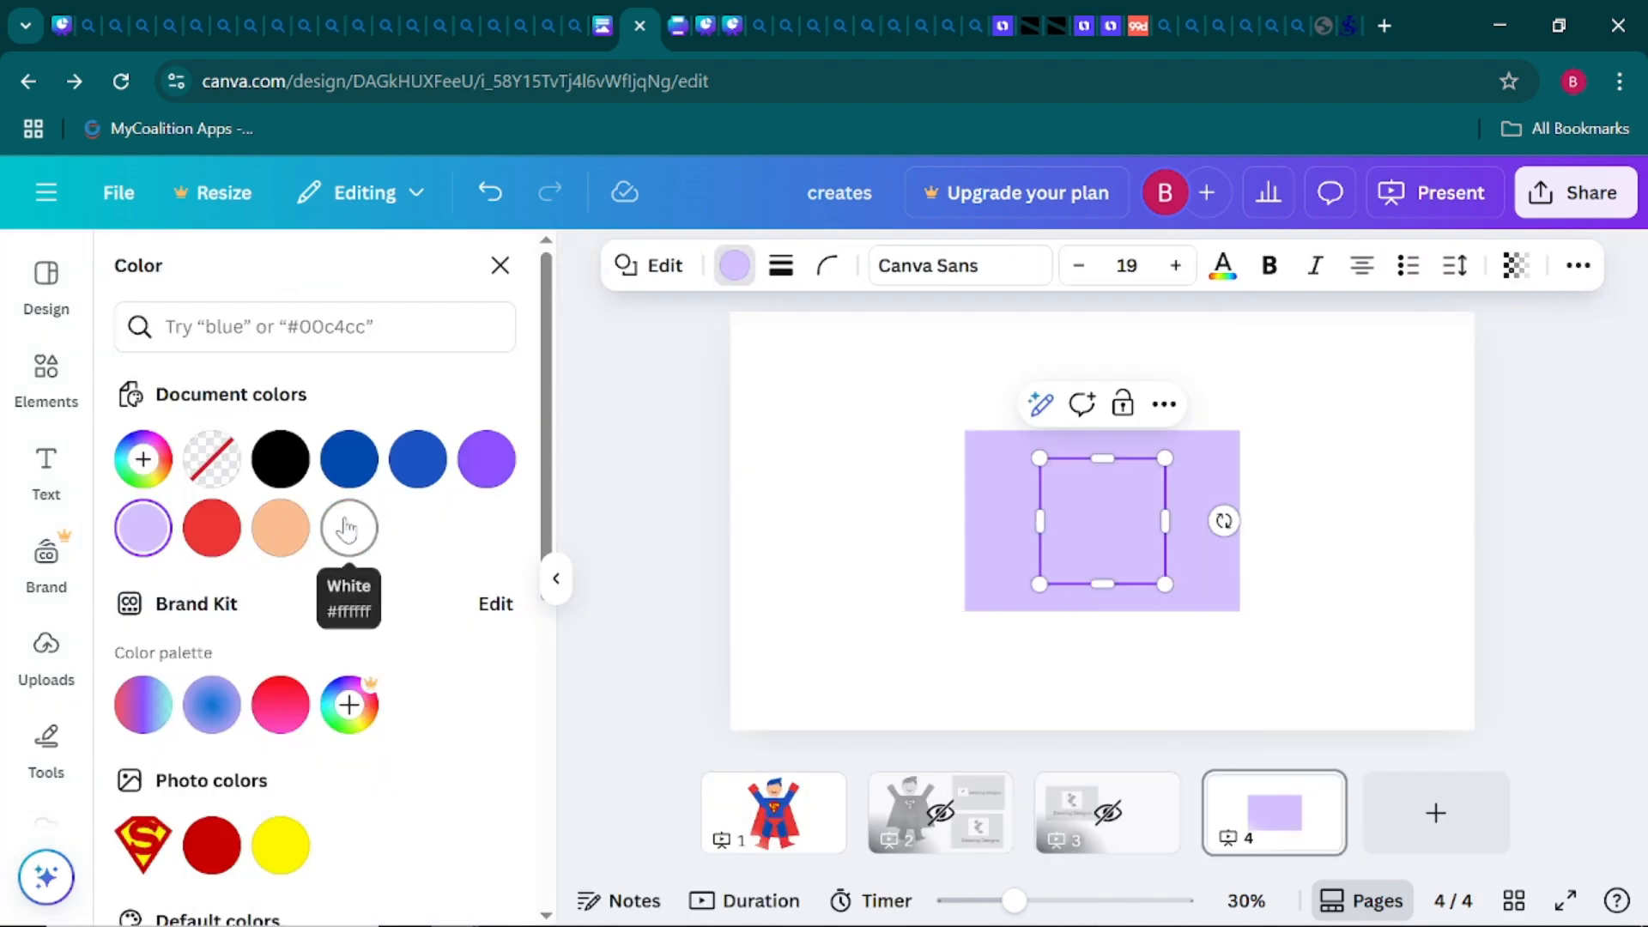
click(347, 528)
click(780, 552)
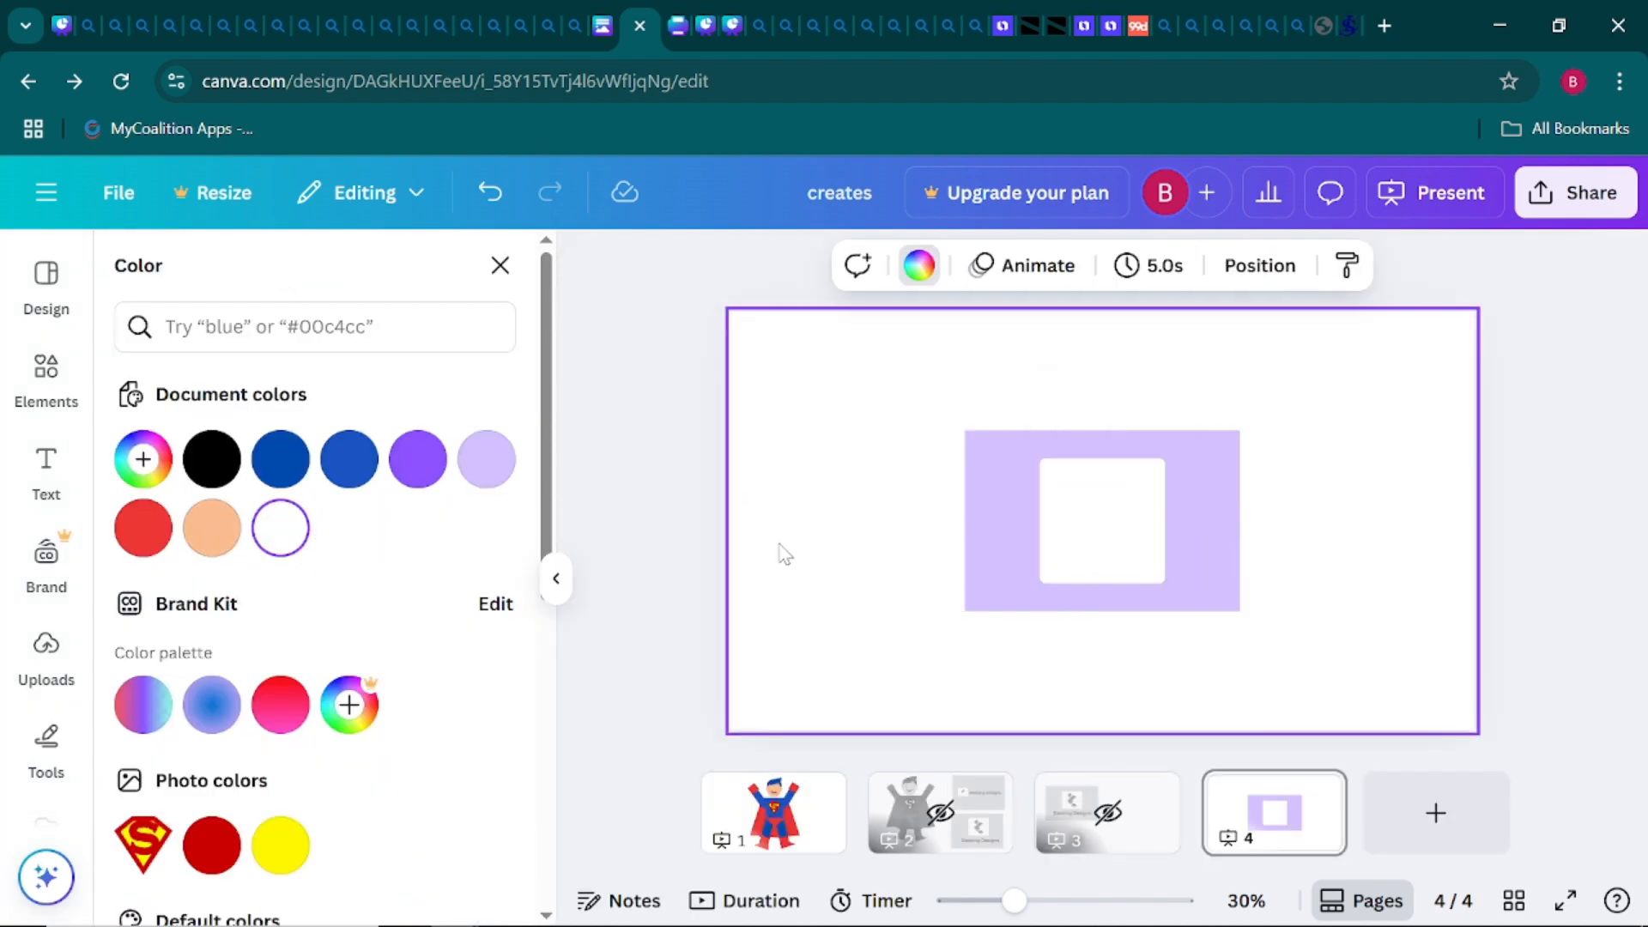
Shrink the white rounded square inside the light purple rectangle to about 248 by 248, keeping it centred
click(1154, 530)
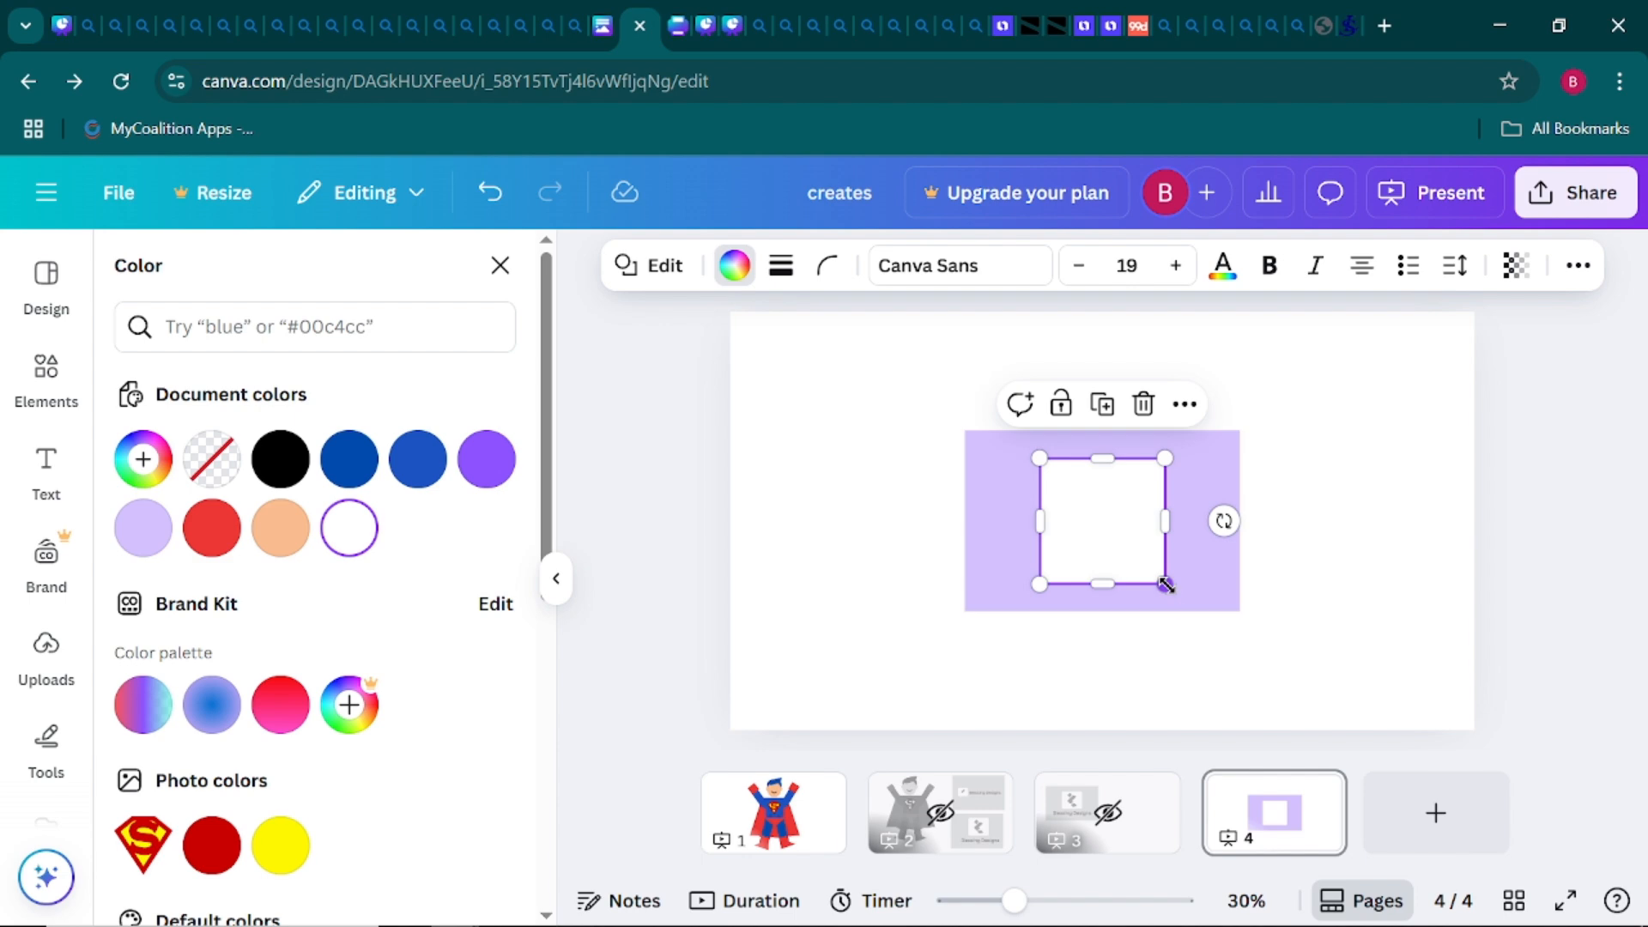
click(557, 578)
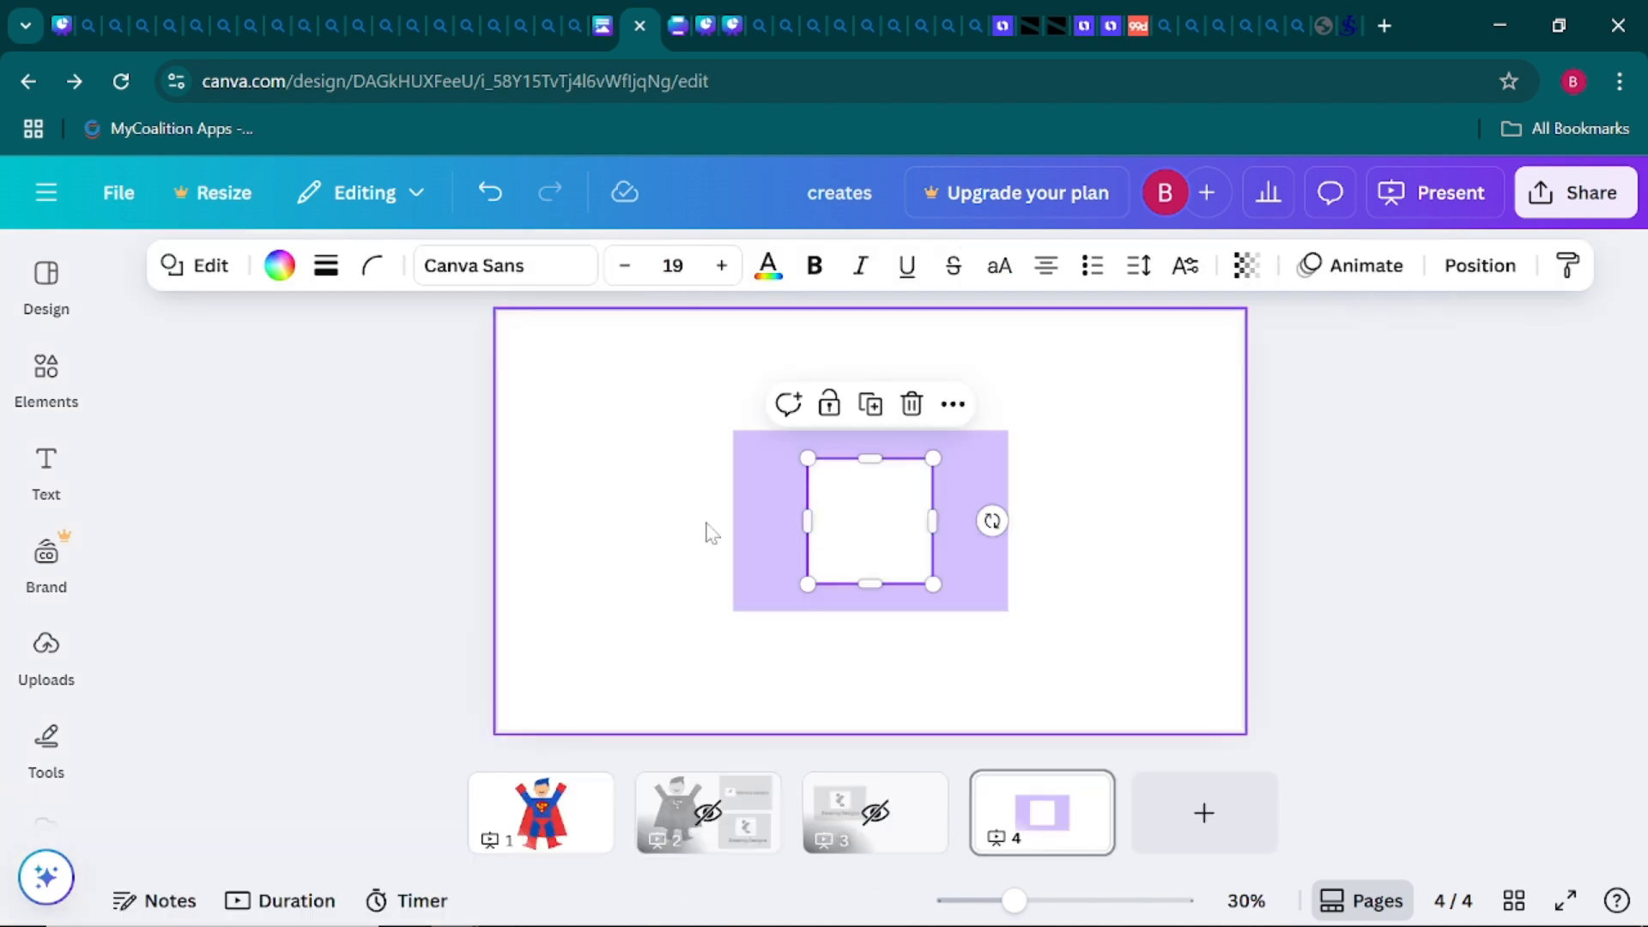
click(656, 522)
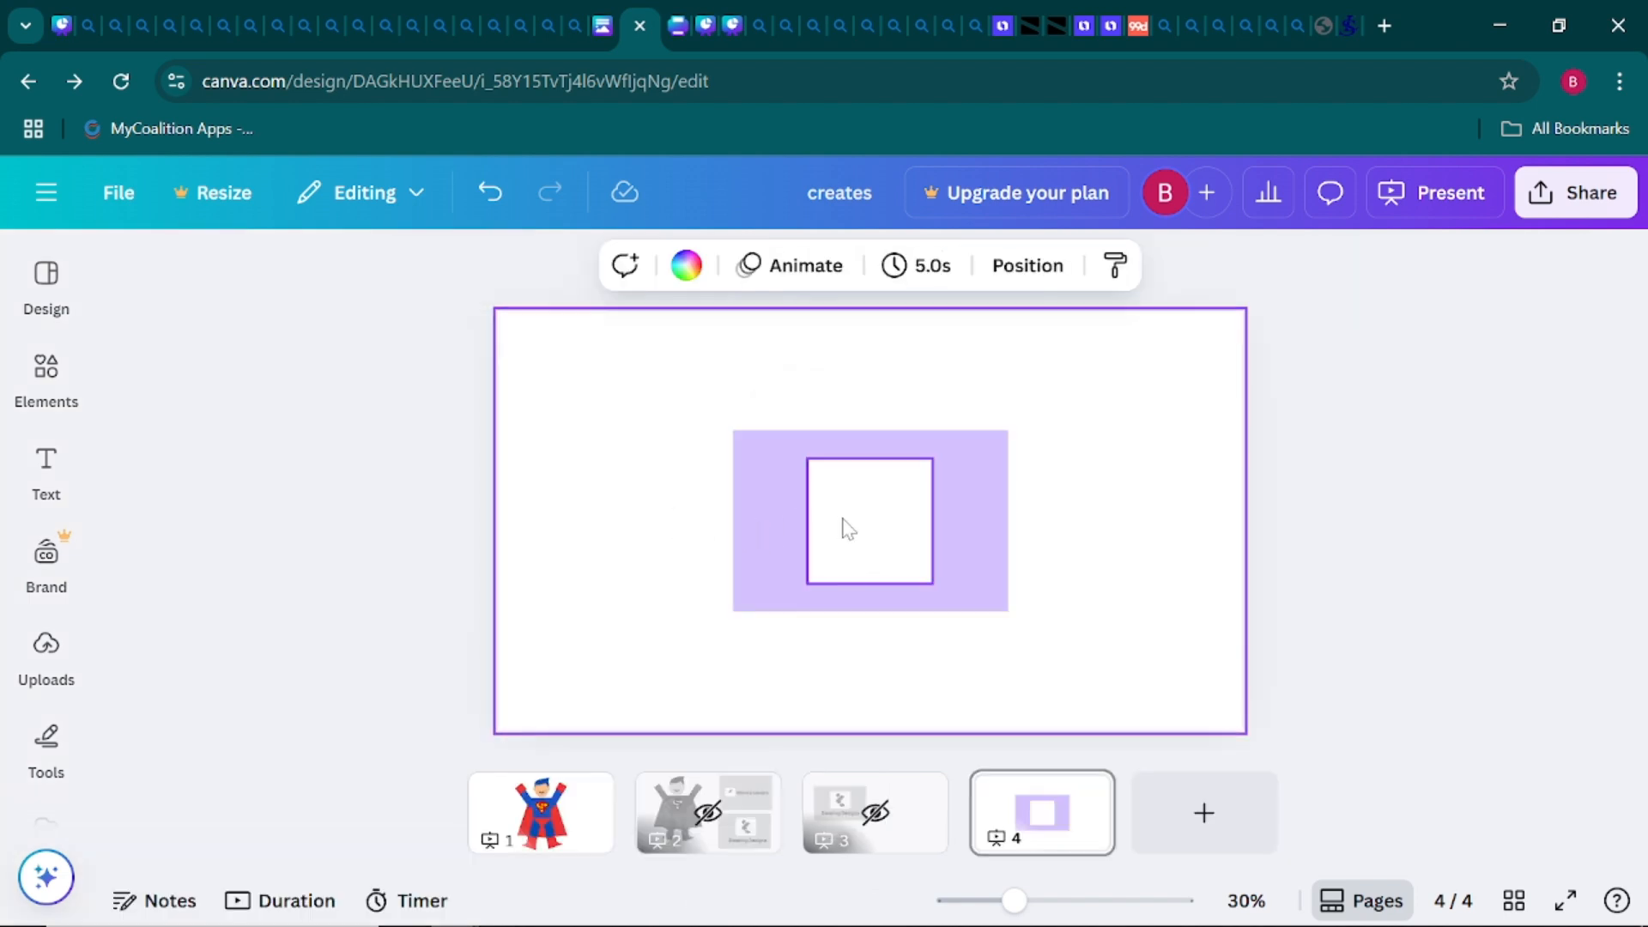
click(895, 532)
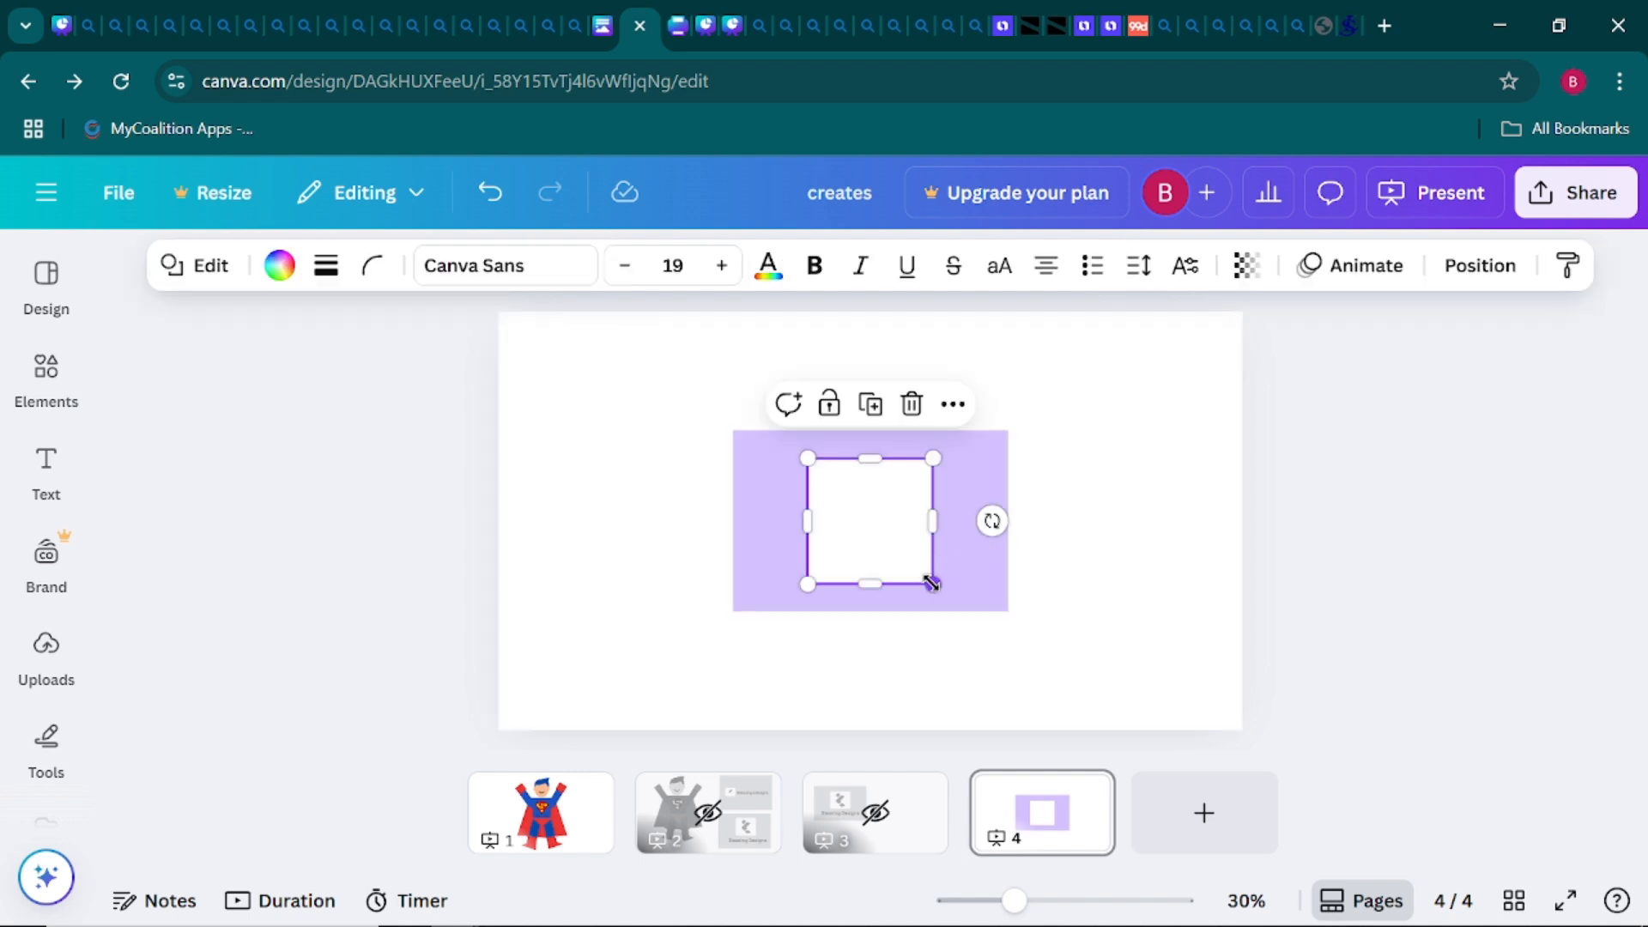
drag(931, 584, 917, 561)
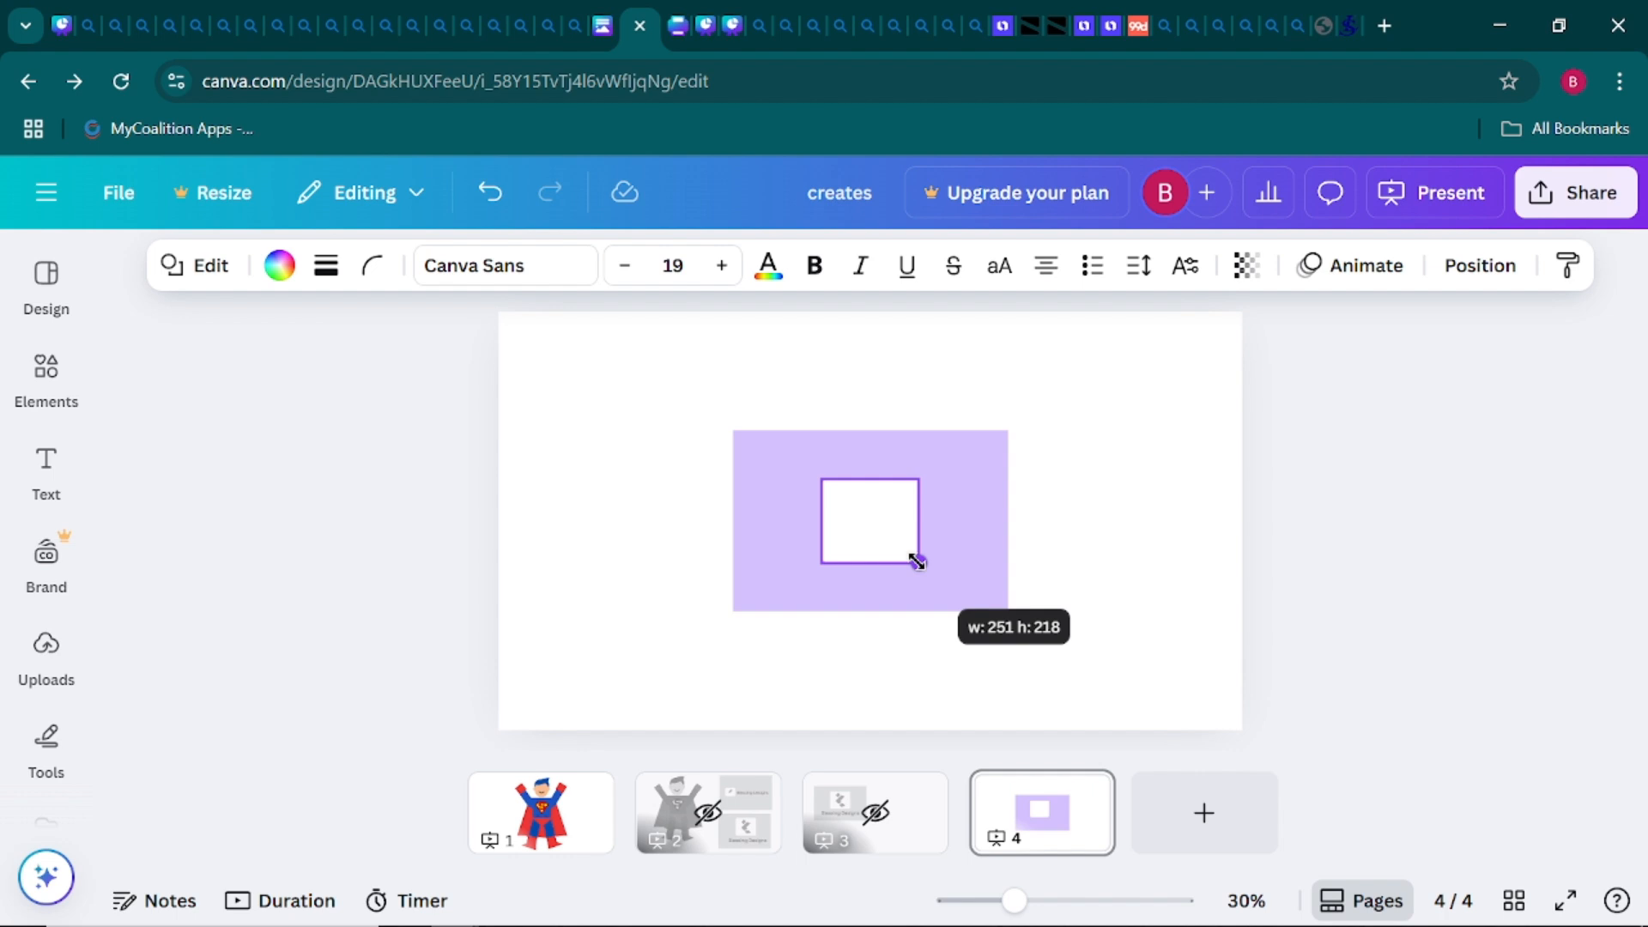
mouse_move(918, 562)
mouse_down()
mouse_move(975, 570)
mouse_move(890, 559)
mouse_move(917, 565)
mouse_up()
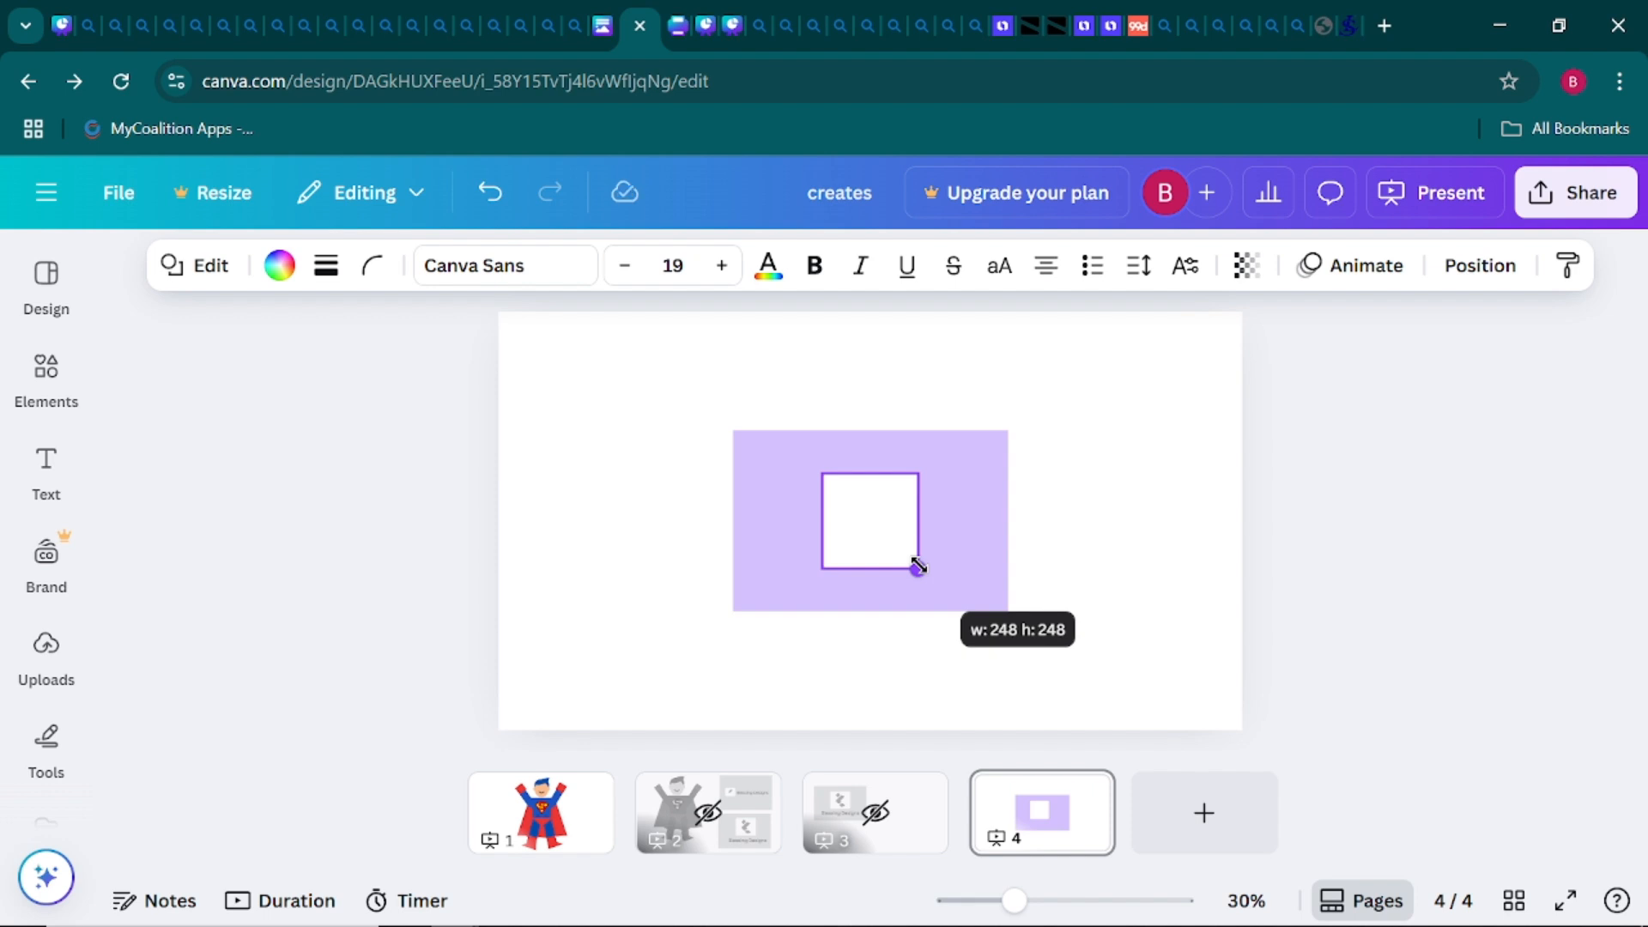
Raise the white tile within the light purple rectangle and move both to the upper-left area of the page
drag(918, 567, 889, 521)
drag(1043, 615, 773, 435)
drag(952, 517, 790, 439)
click(1013, 479)
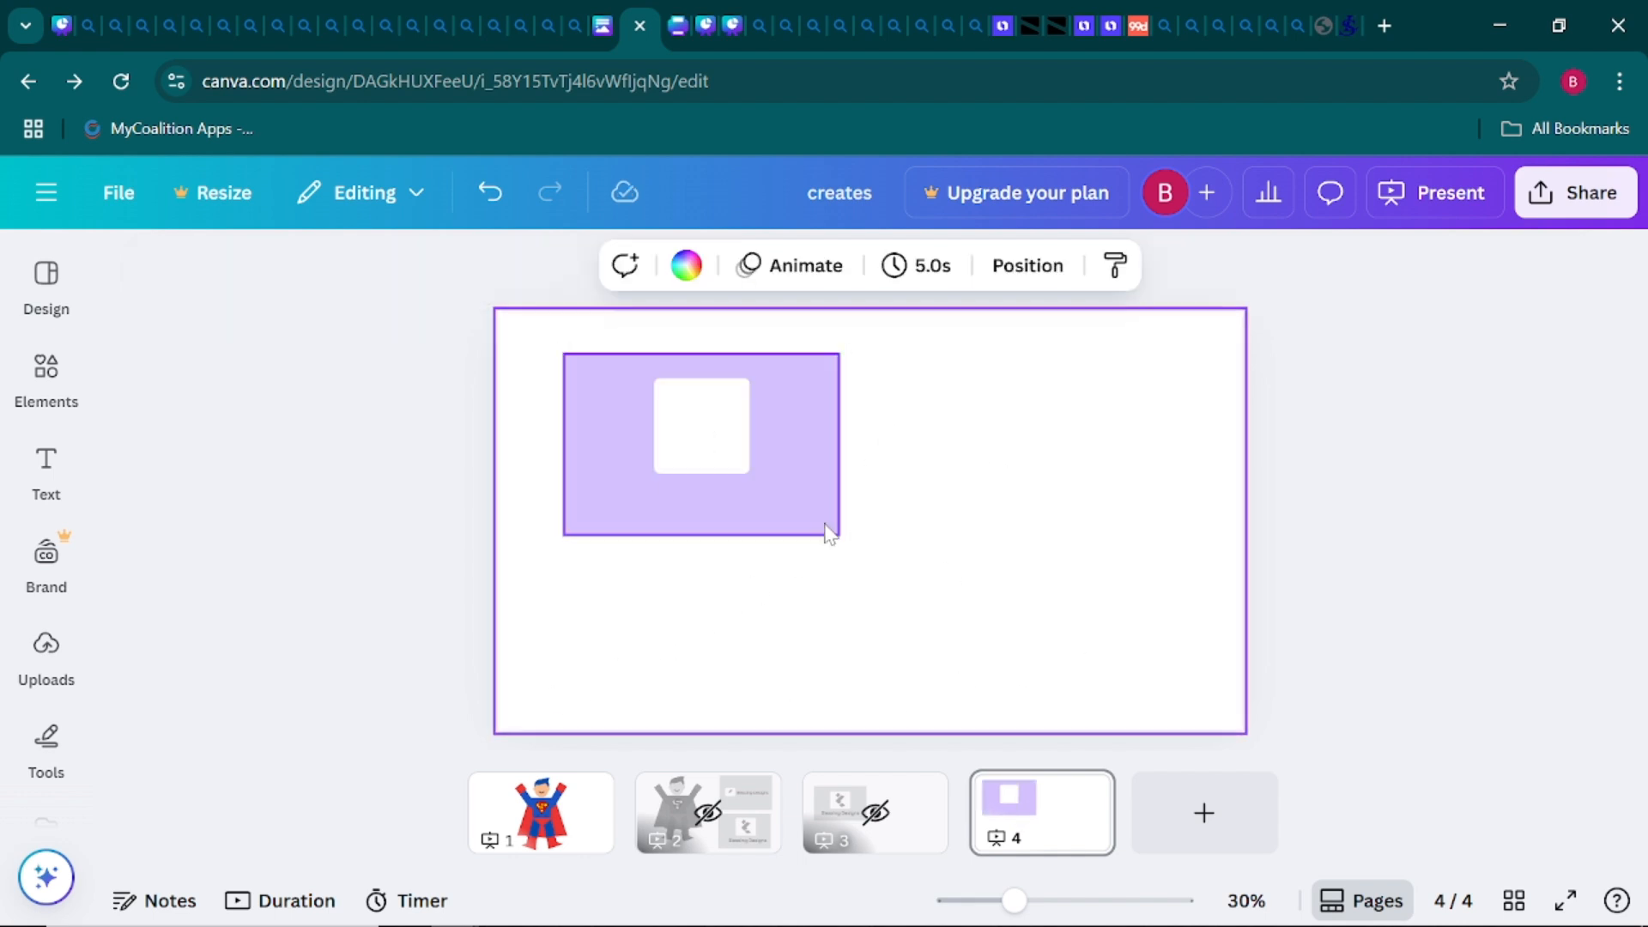
Insert a right-leaning parallelogram and place it on the blank area beside the light purple rectangle
mouse_move(46, 746)
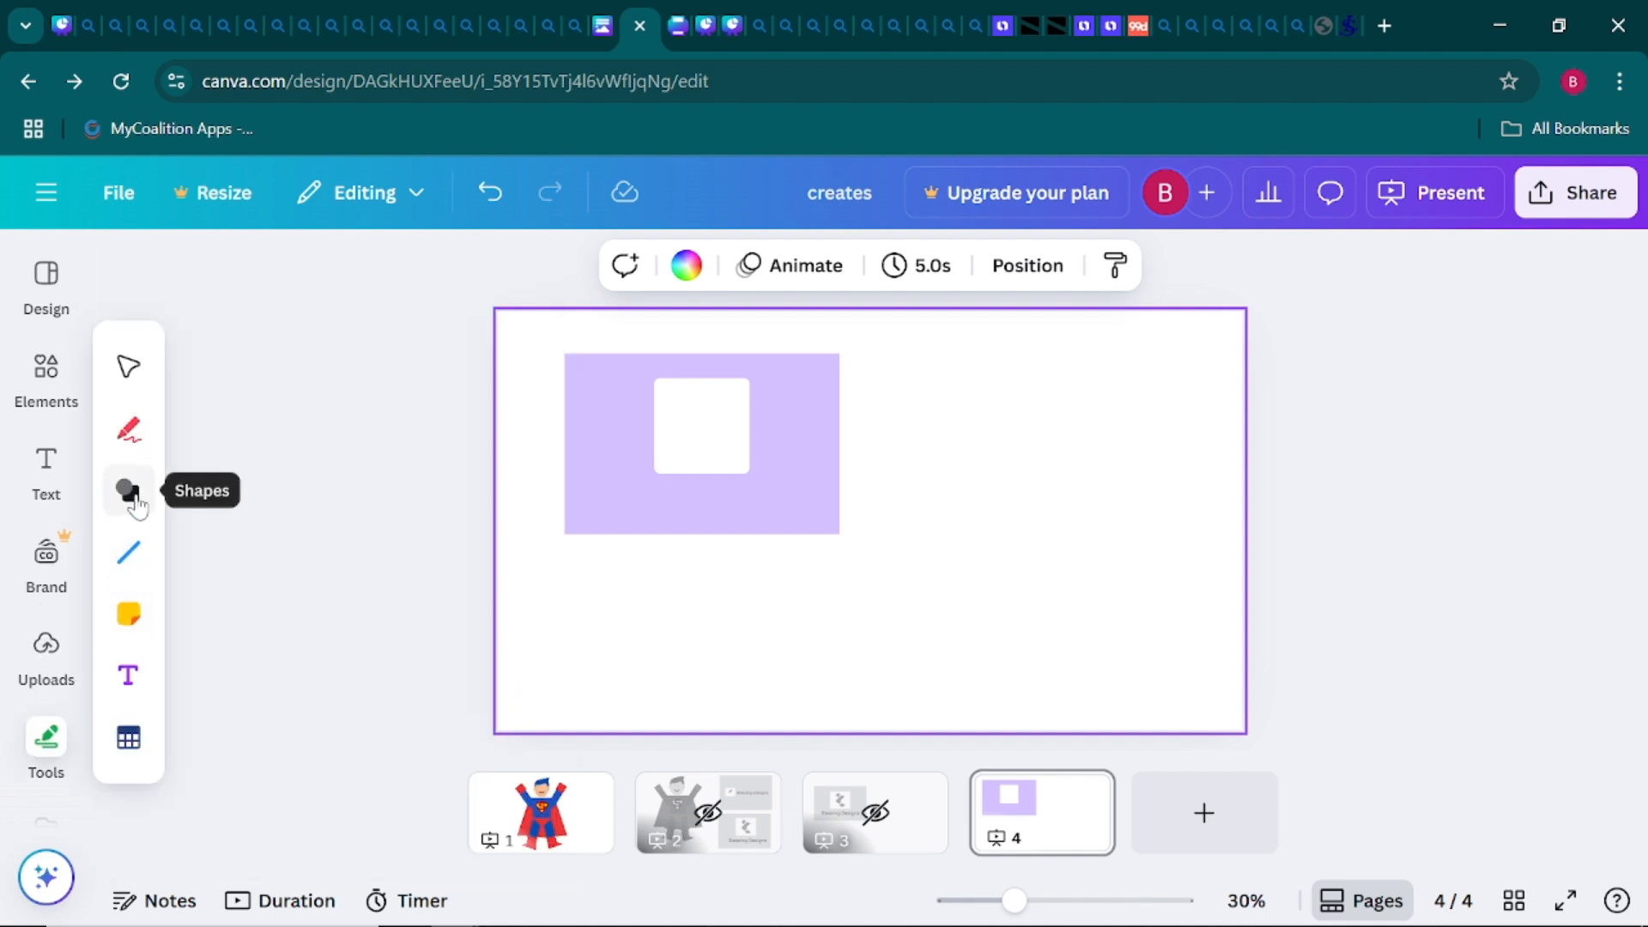
click(137, 504)
scroll(216, 519, down, 3)
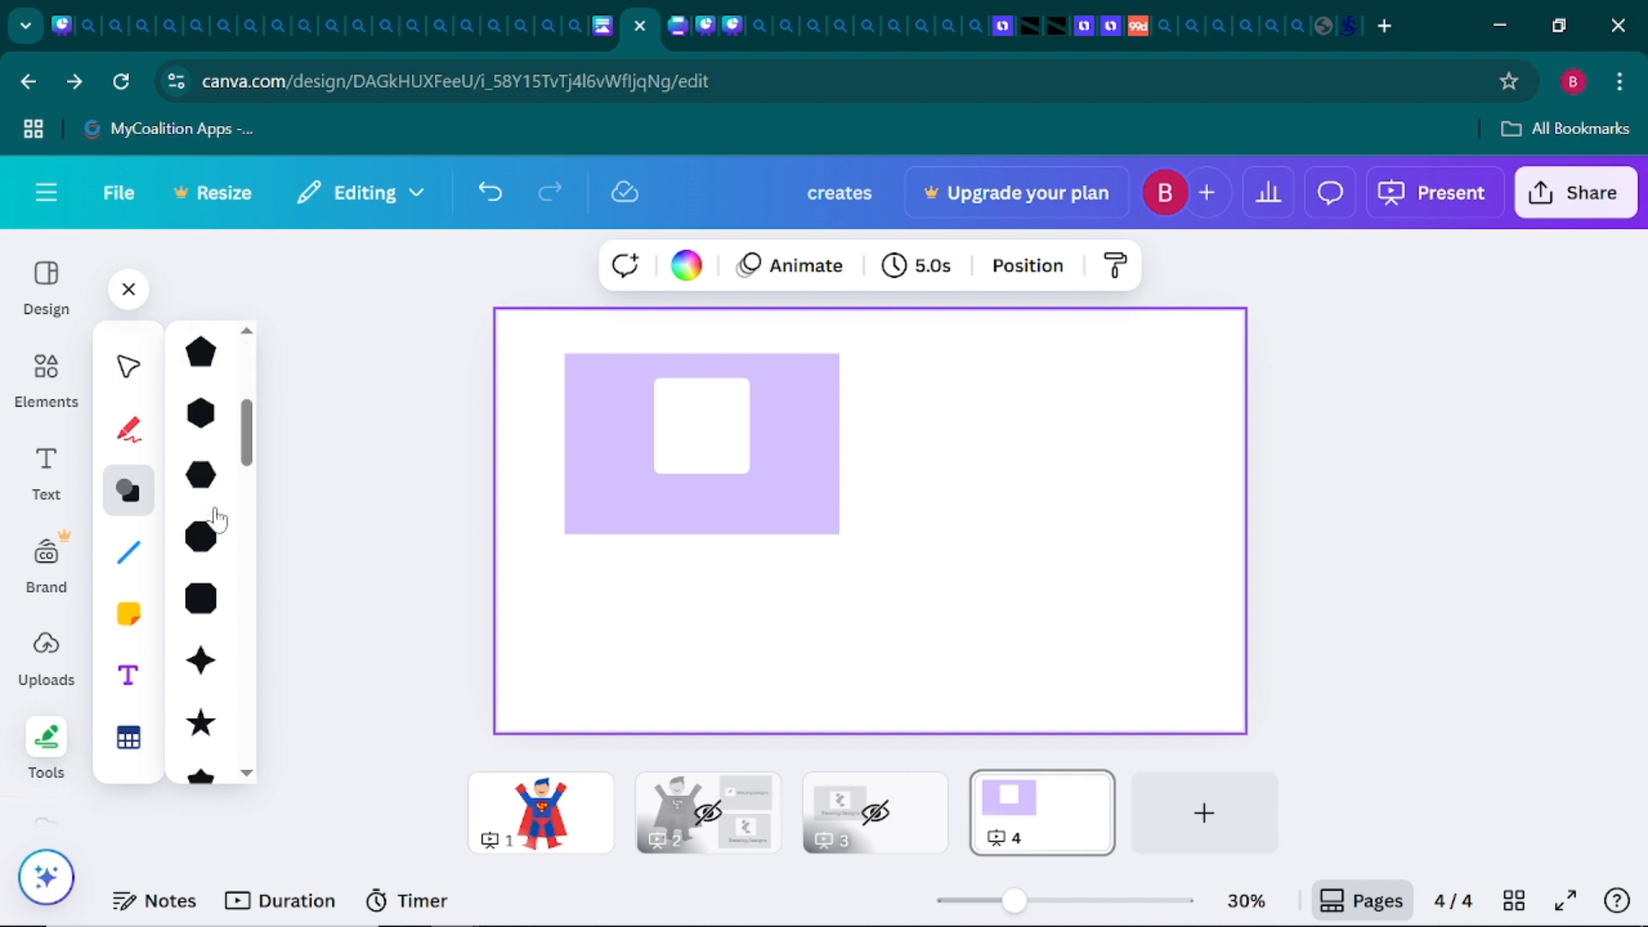
scroll(216, 520, down, 10)
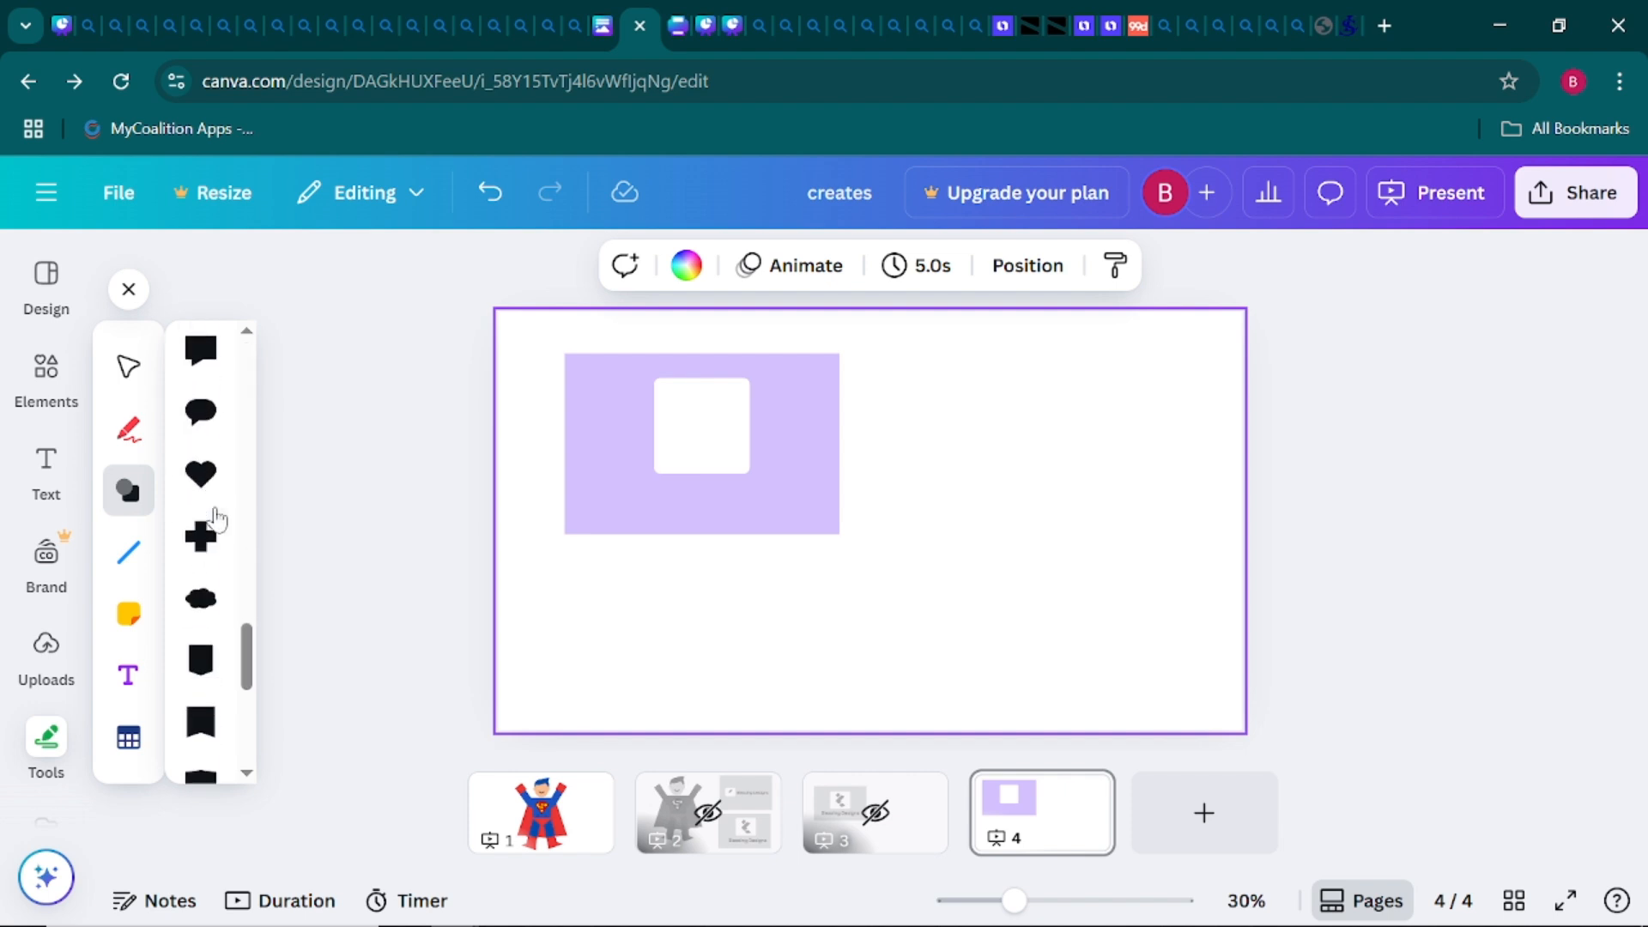
scroll(217, 520, down, 5)
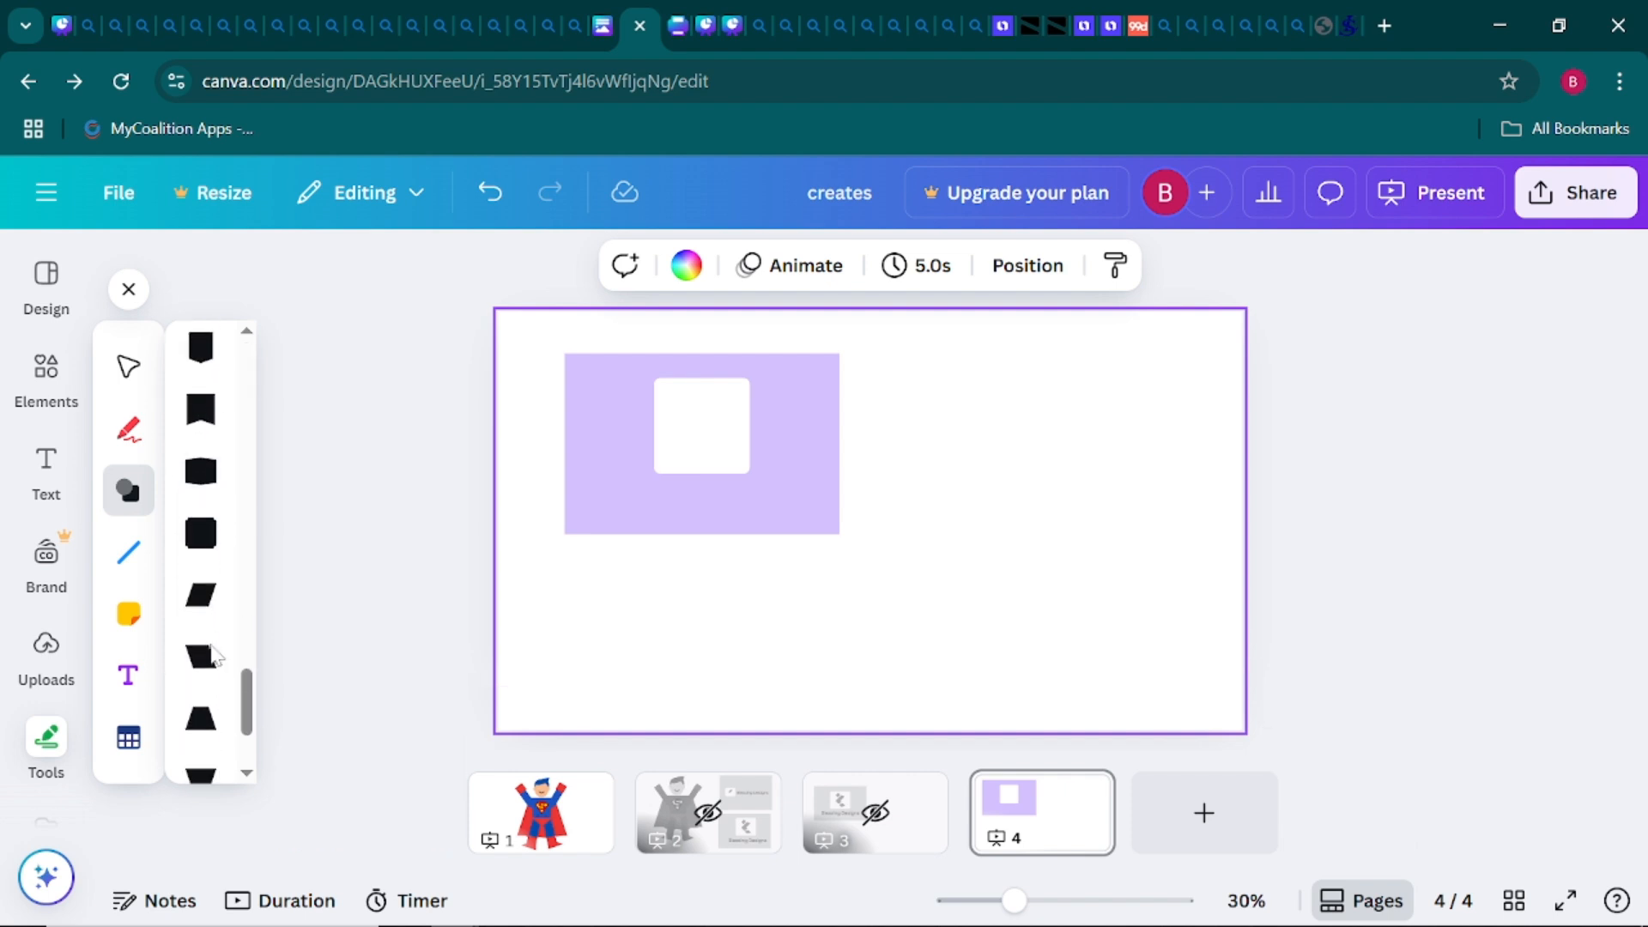
scroll(210, 635, down, 1)
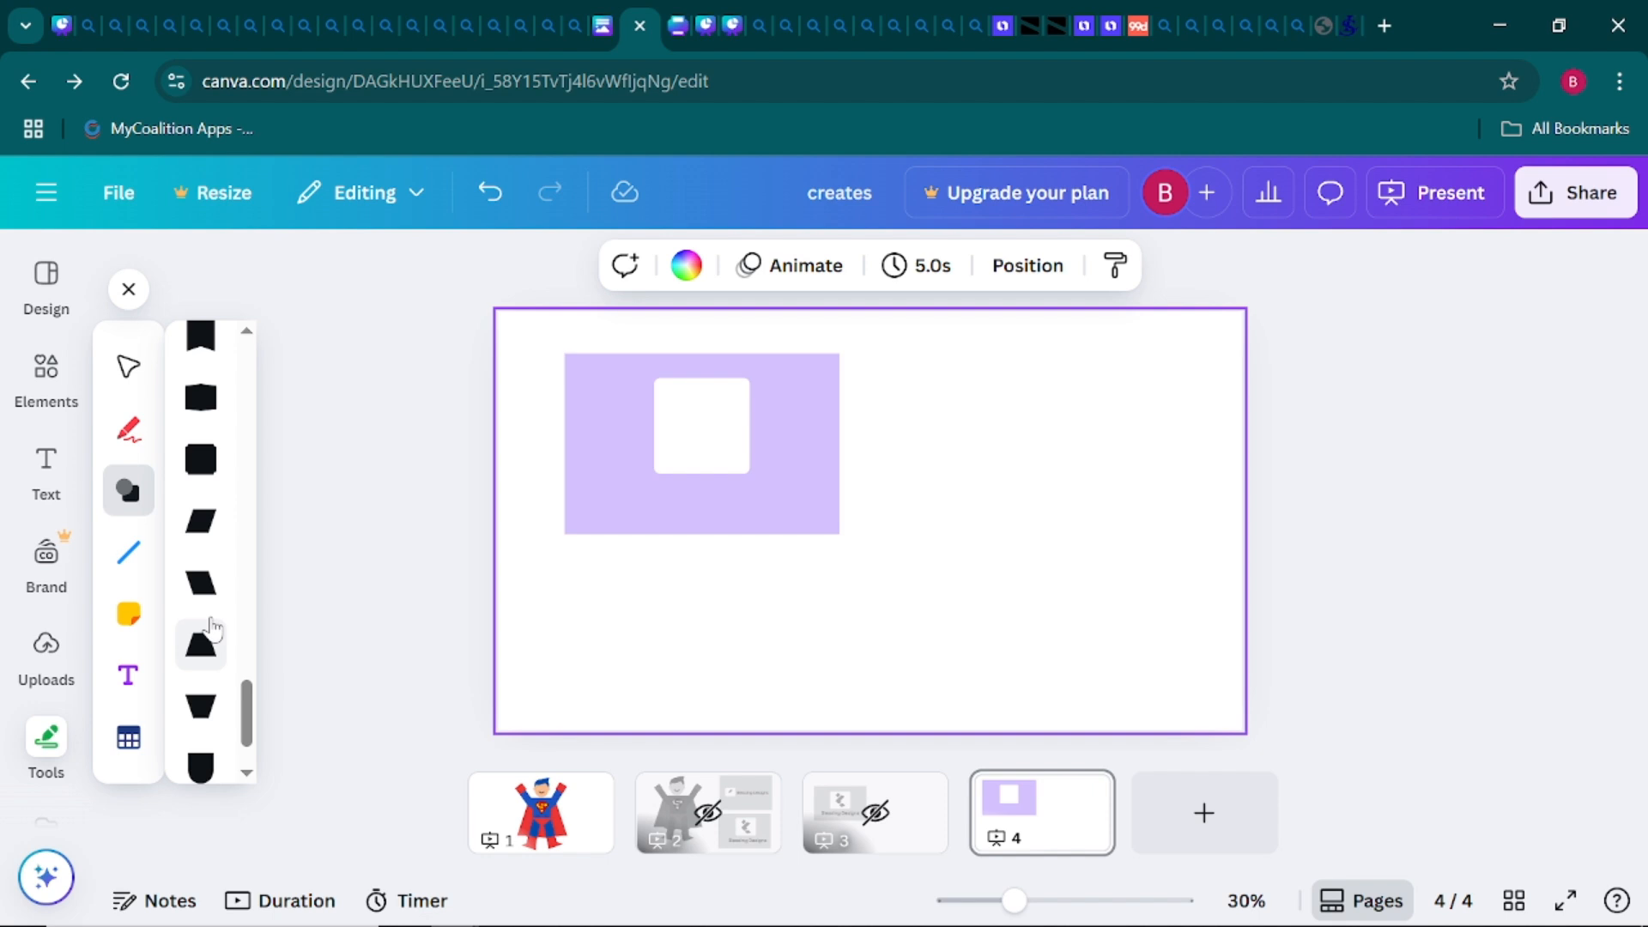
click(203, 524)
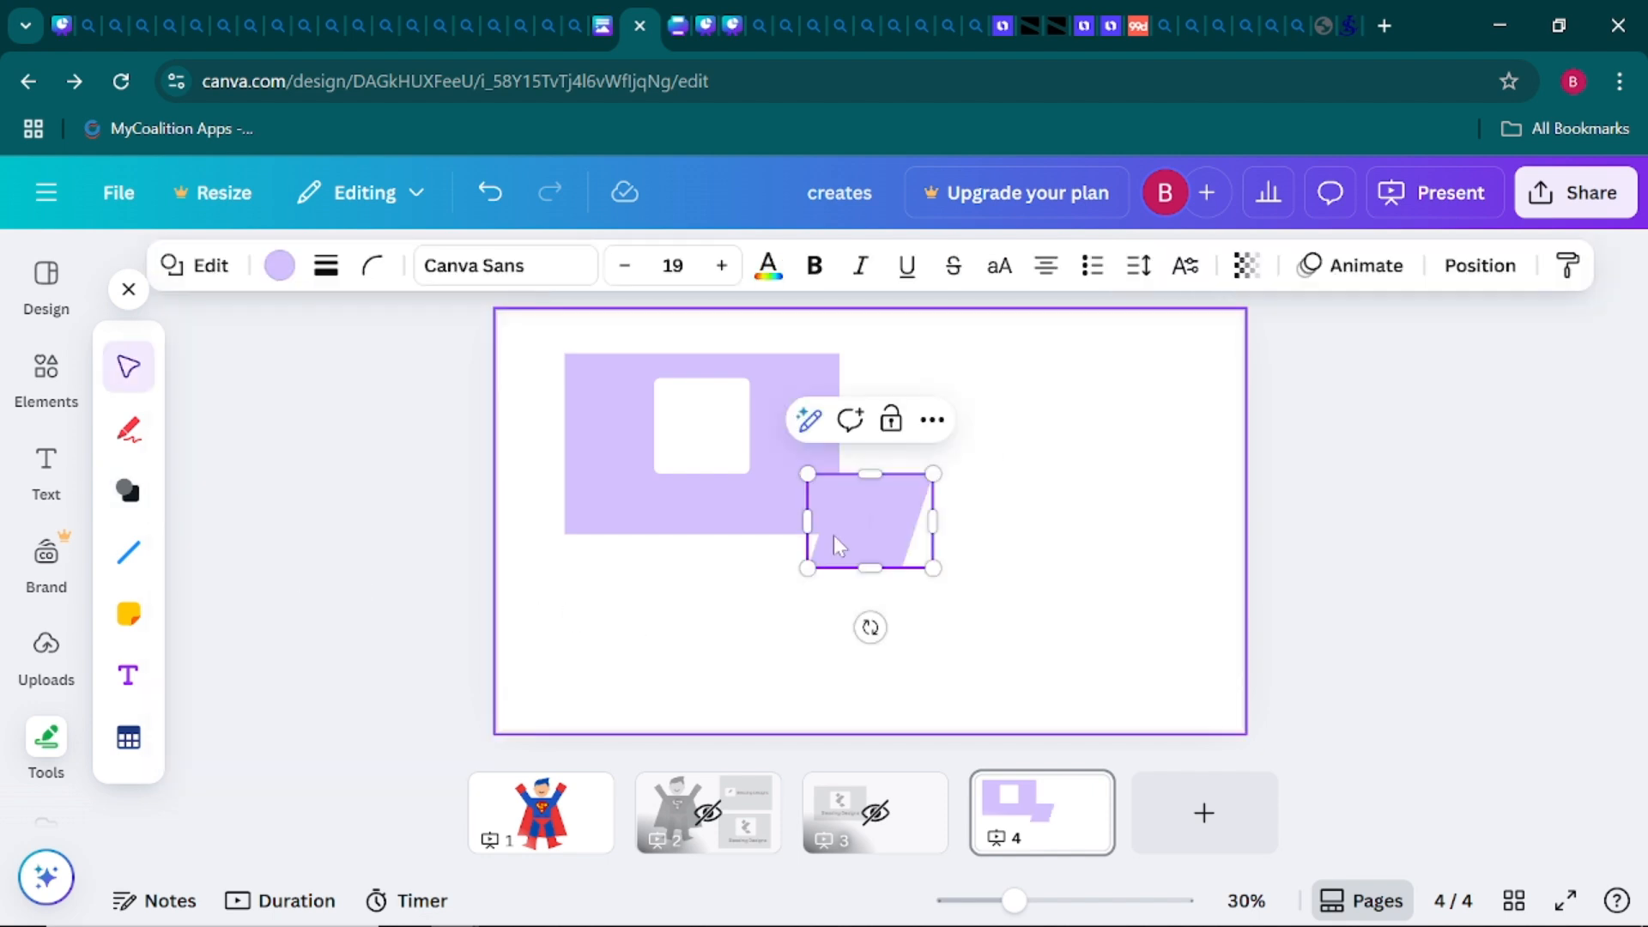
click(993, 636)
drag(875, 544, 953, 537)
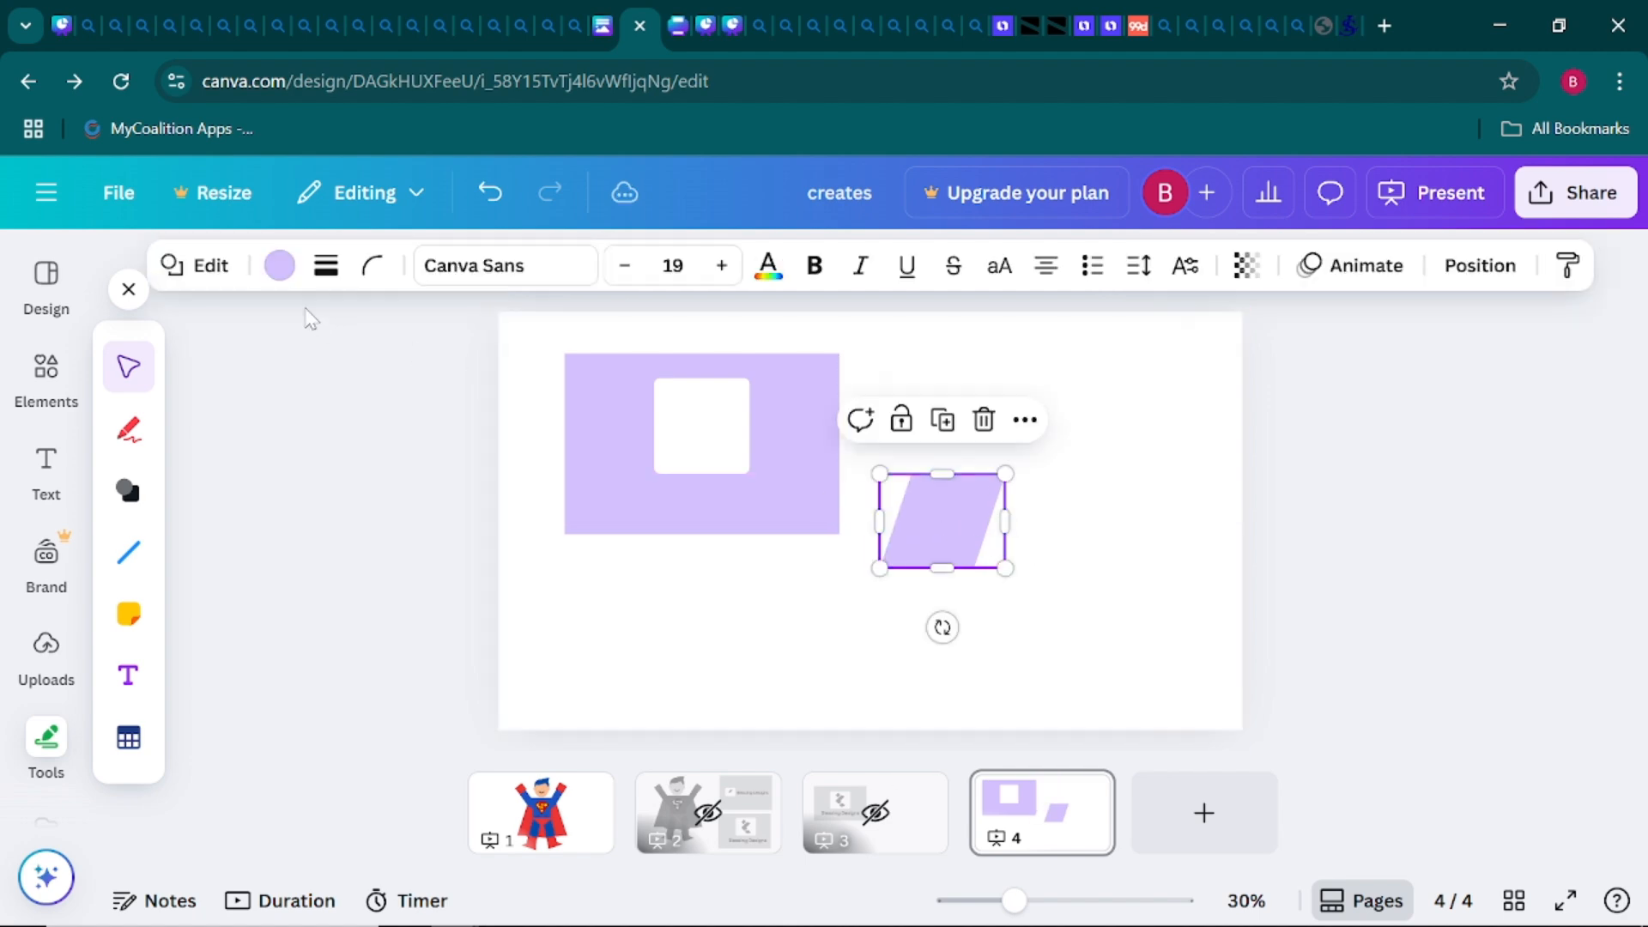
Recolour the right-leaning parallelogram with the purple #8c52ff from the document colours
click(279, 265)
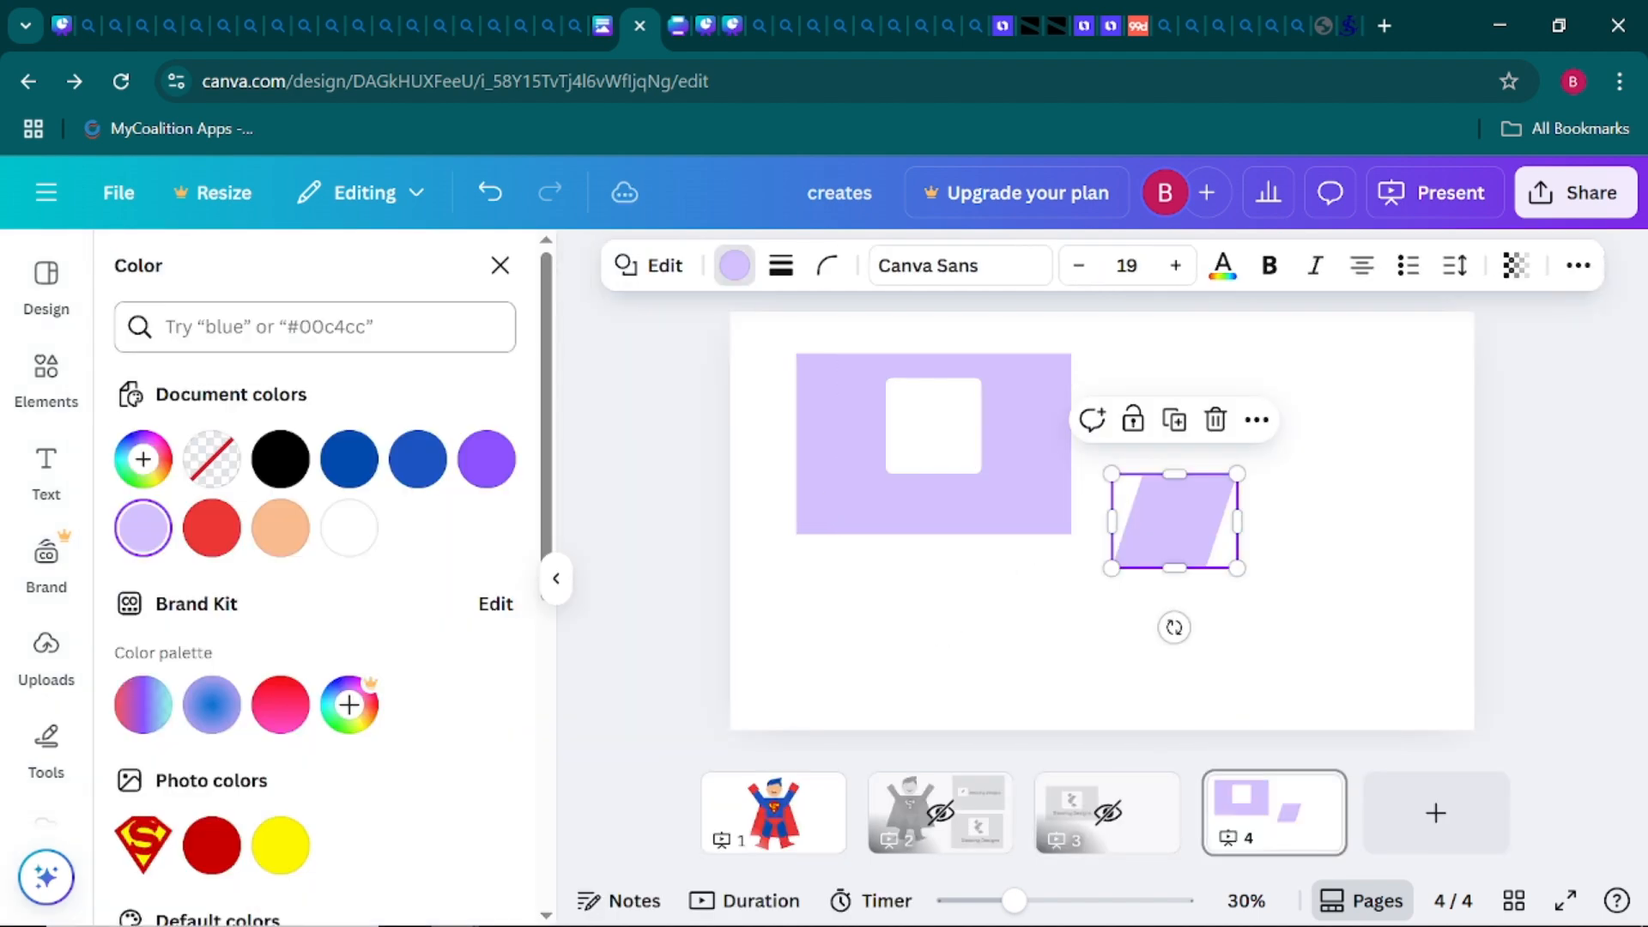
click(487, 458)
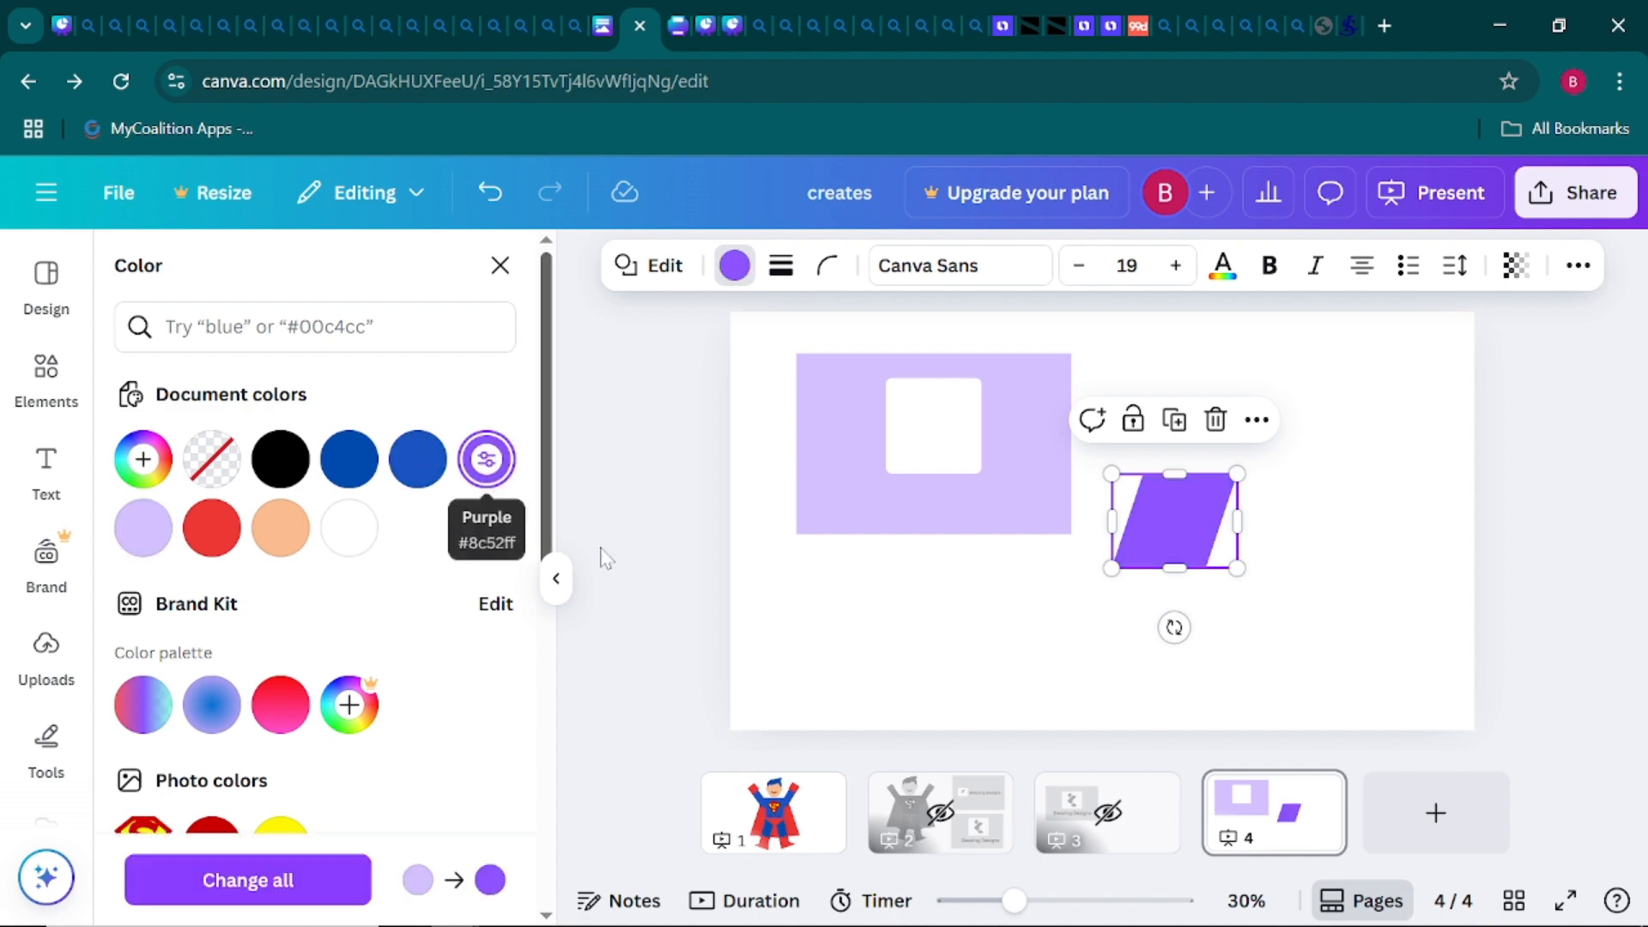
click(883, 669)
click(556, 577)
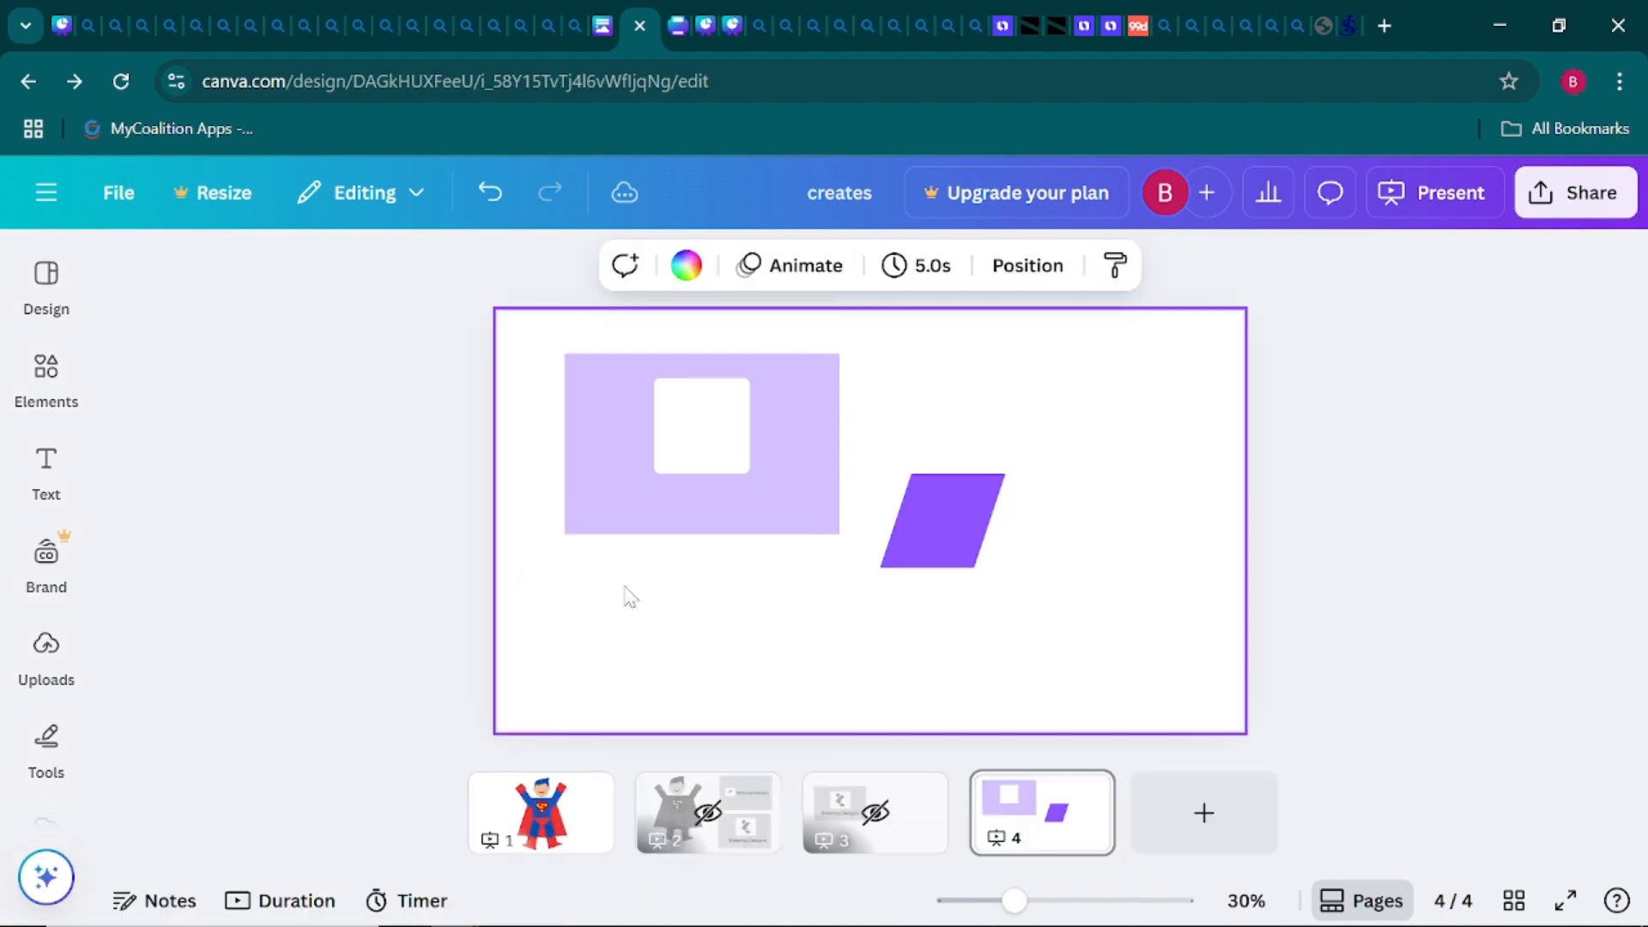
Narrow and shorten the purple parallelogram into a slimmer slanted bar on the blank area beside the rectangle
click(941, 544)
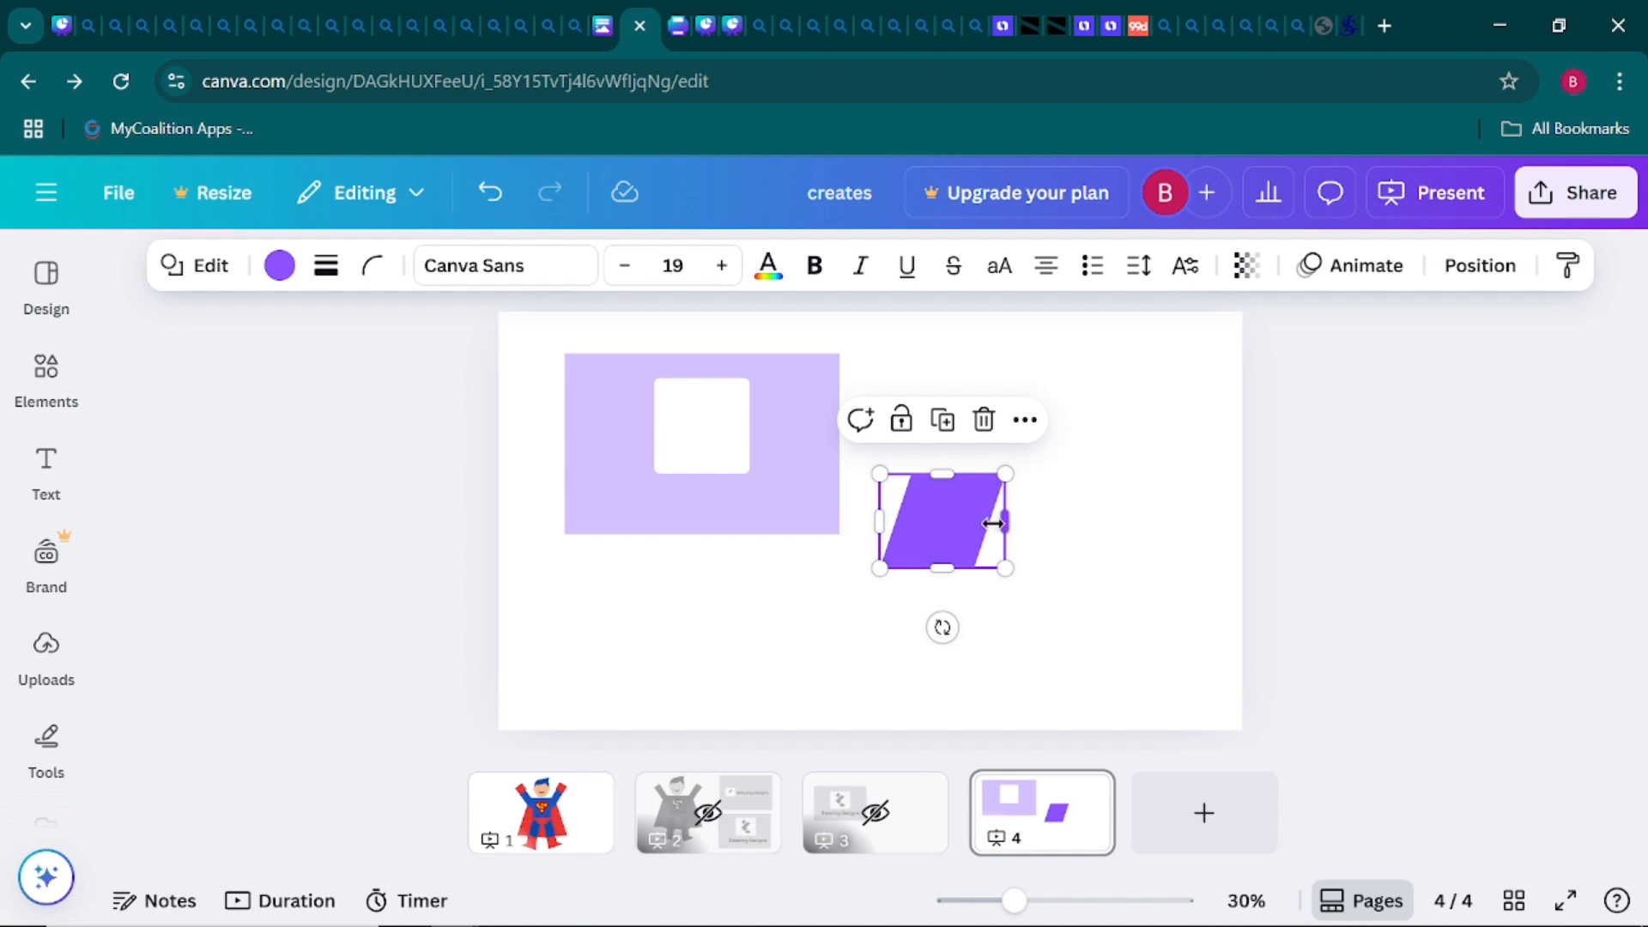
mouse_move(993, 522)
mouse_down()
mouse_move(923, 491)
mouse_move(986, 461)
mouse_move(995, 520)
mouse_move(930, 519)
mouse_move(986, 460)
mouse_move(1022, 544)
mouse_move(988, 506)
mouse_up()
click(1079, 508)
click(945, 542)
click(1130, 523)
click(993, 520)
click(826, 599)
click(1013, 557)
click(1112, 557)
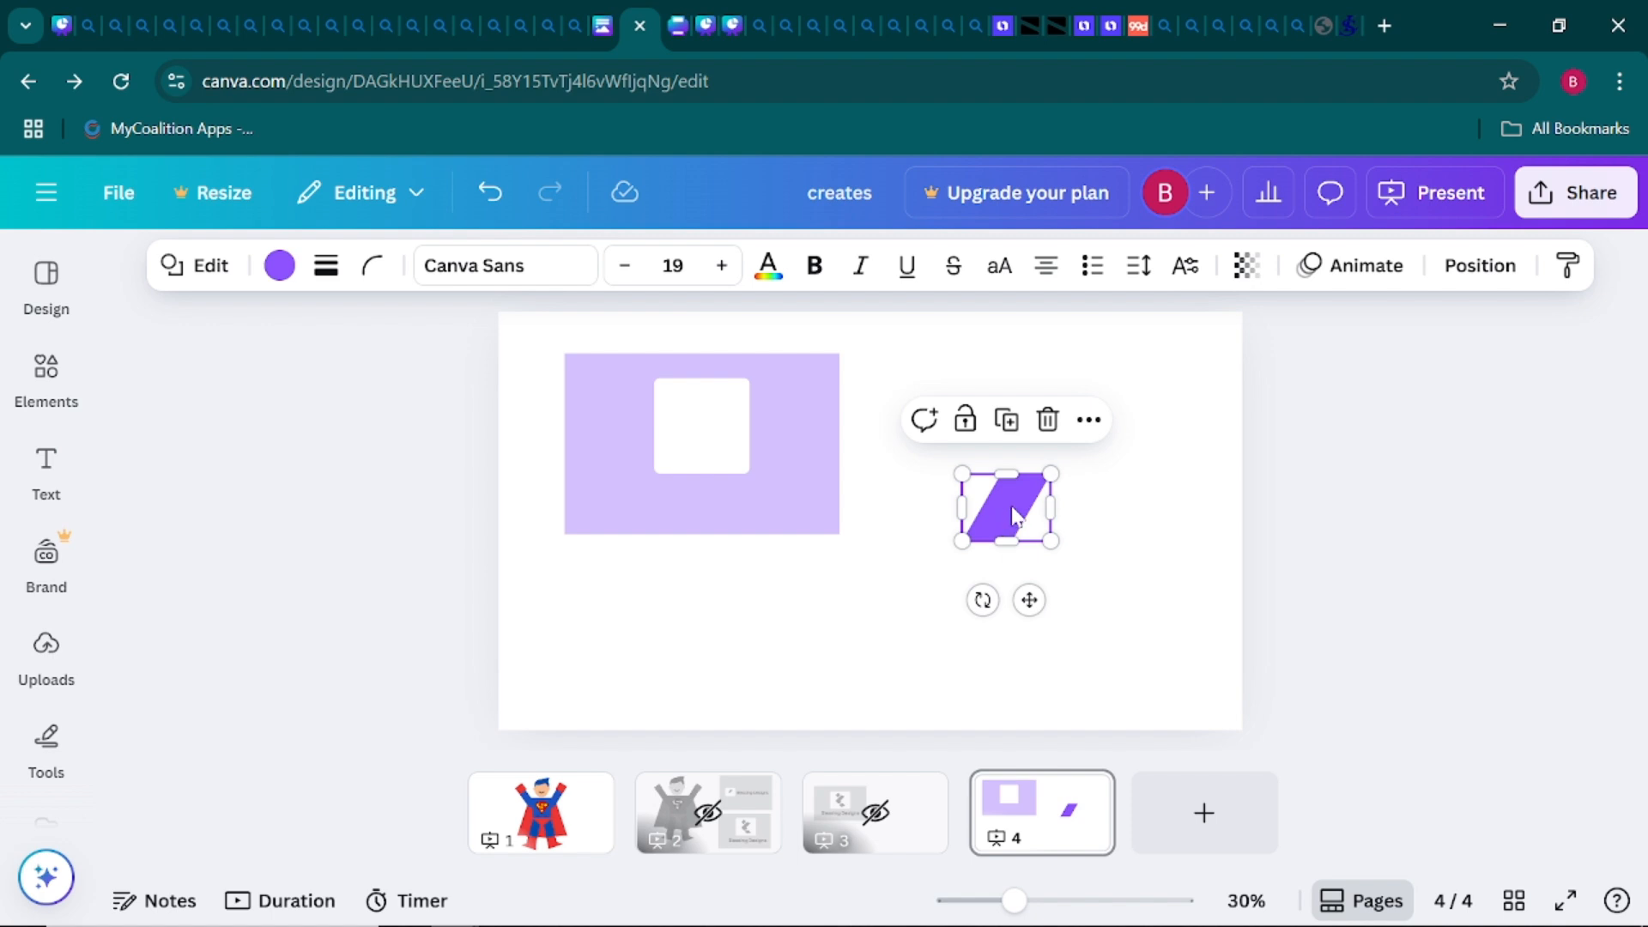
Insert a left-leaning parallelogram and place it just below the purple slanted bar
click(51, 743)
click(148, 509)
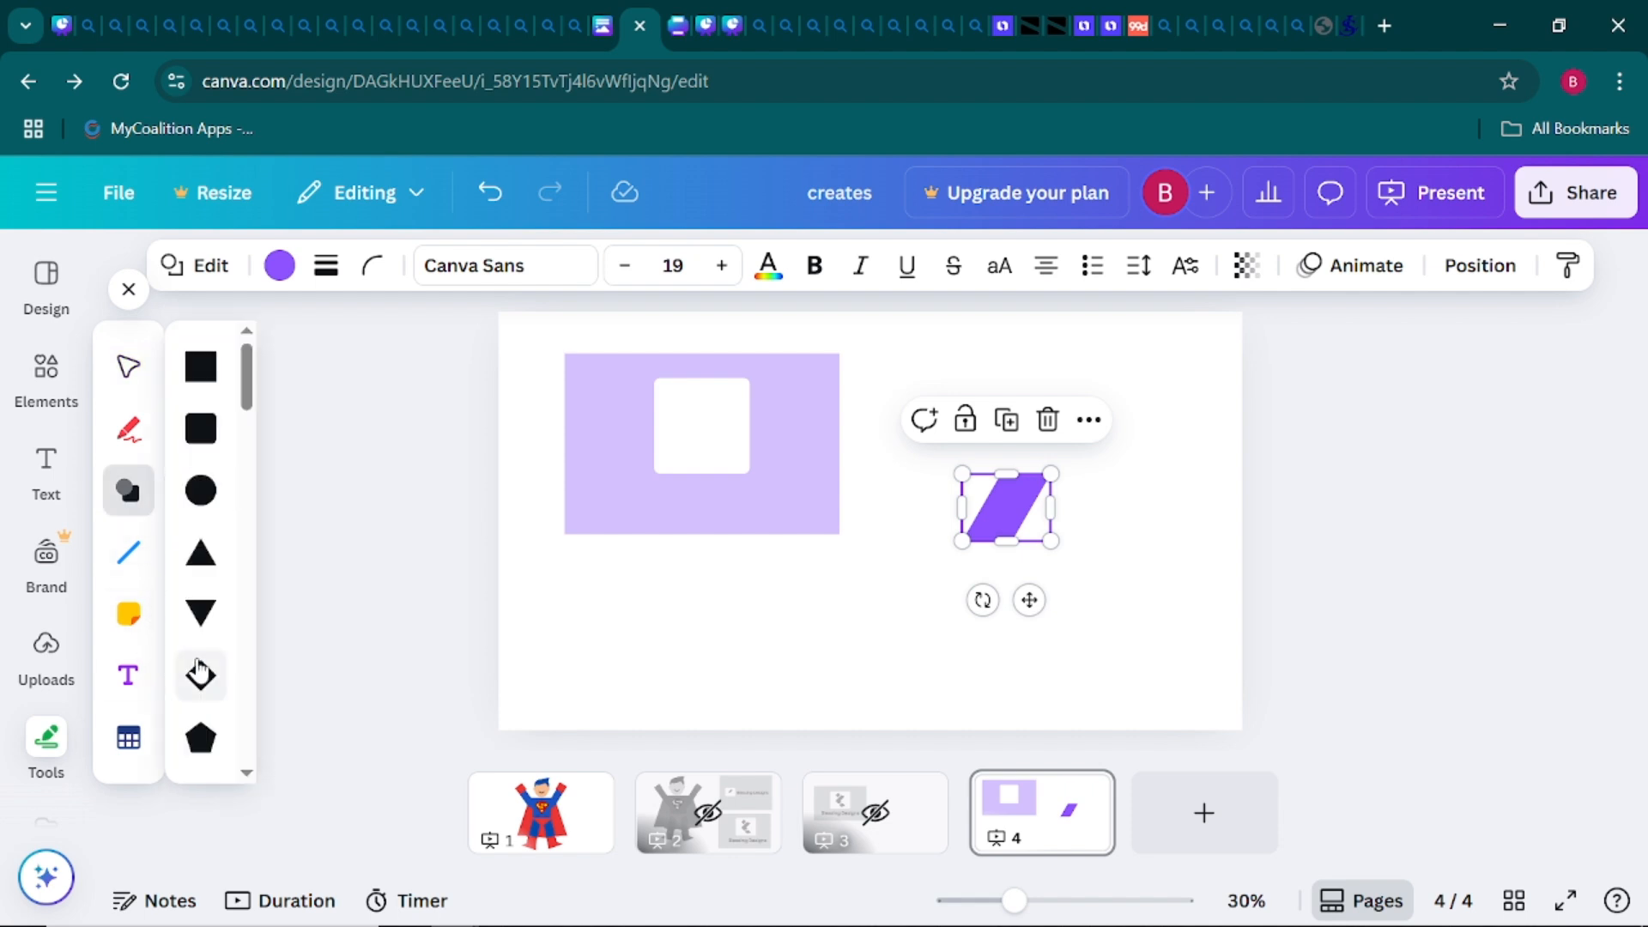
scroll(199, 670, down, 5)
scroll(199, 669, down, 10)
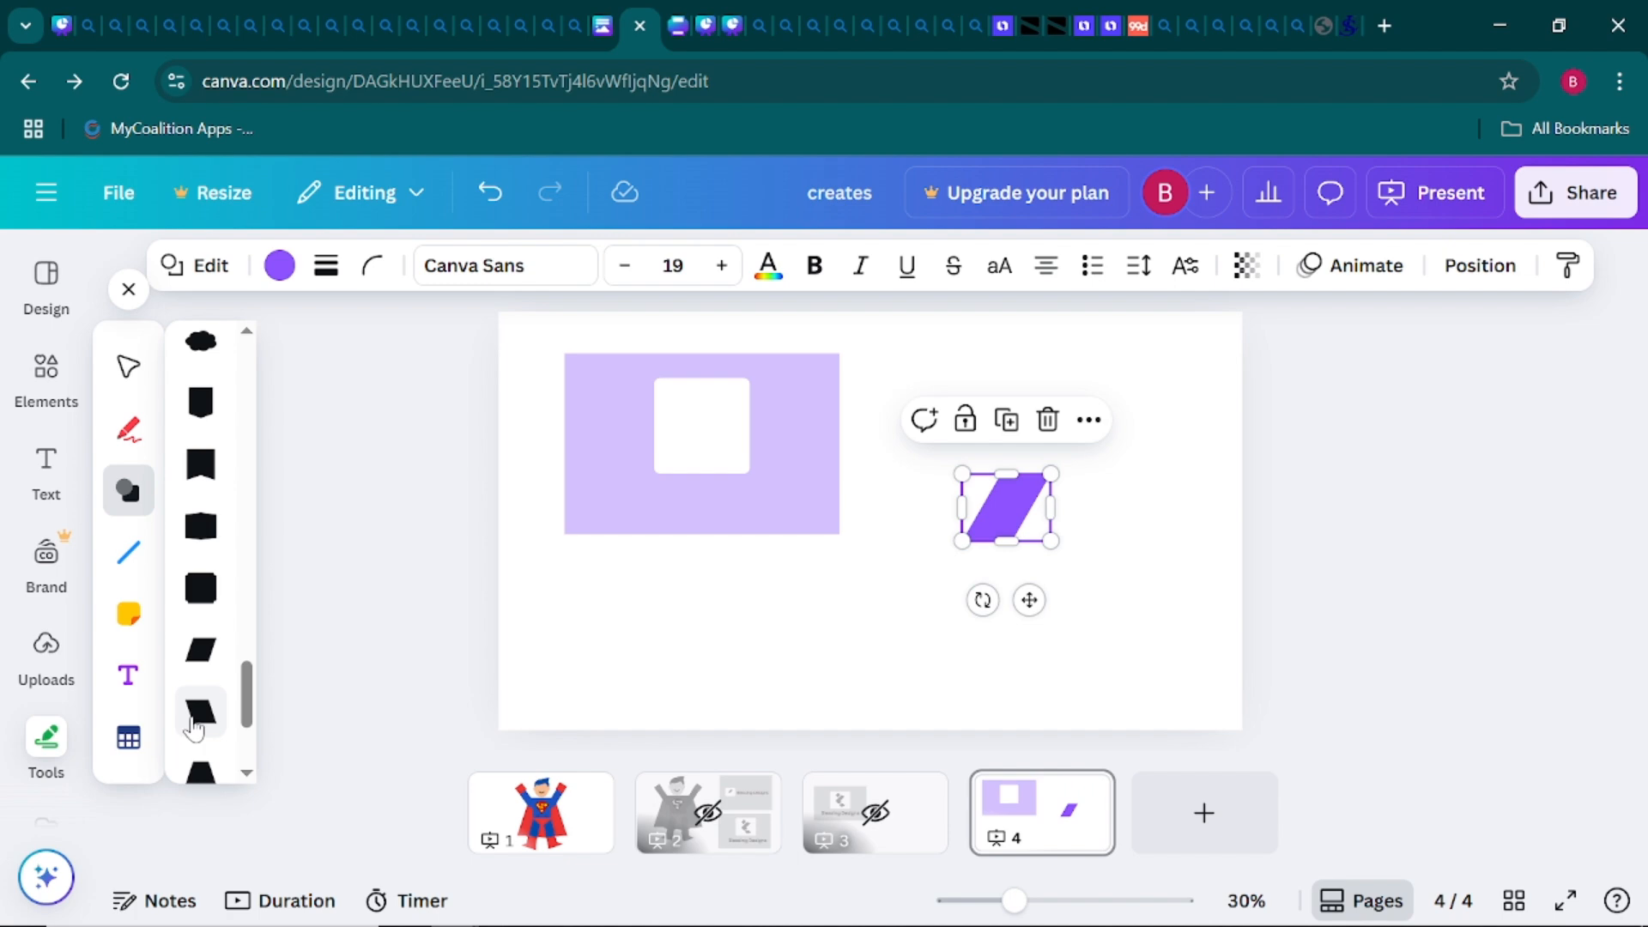
click(196, 728)
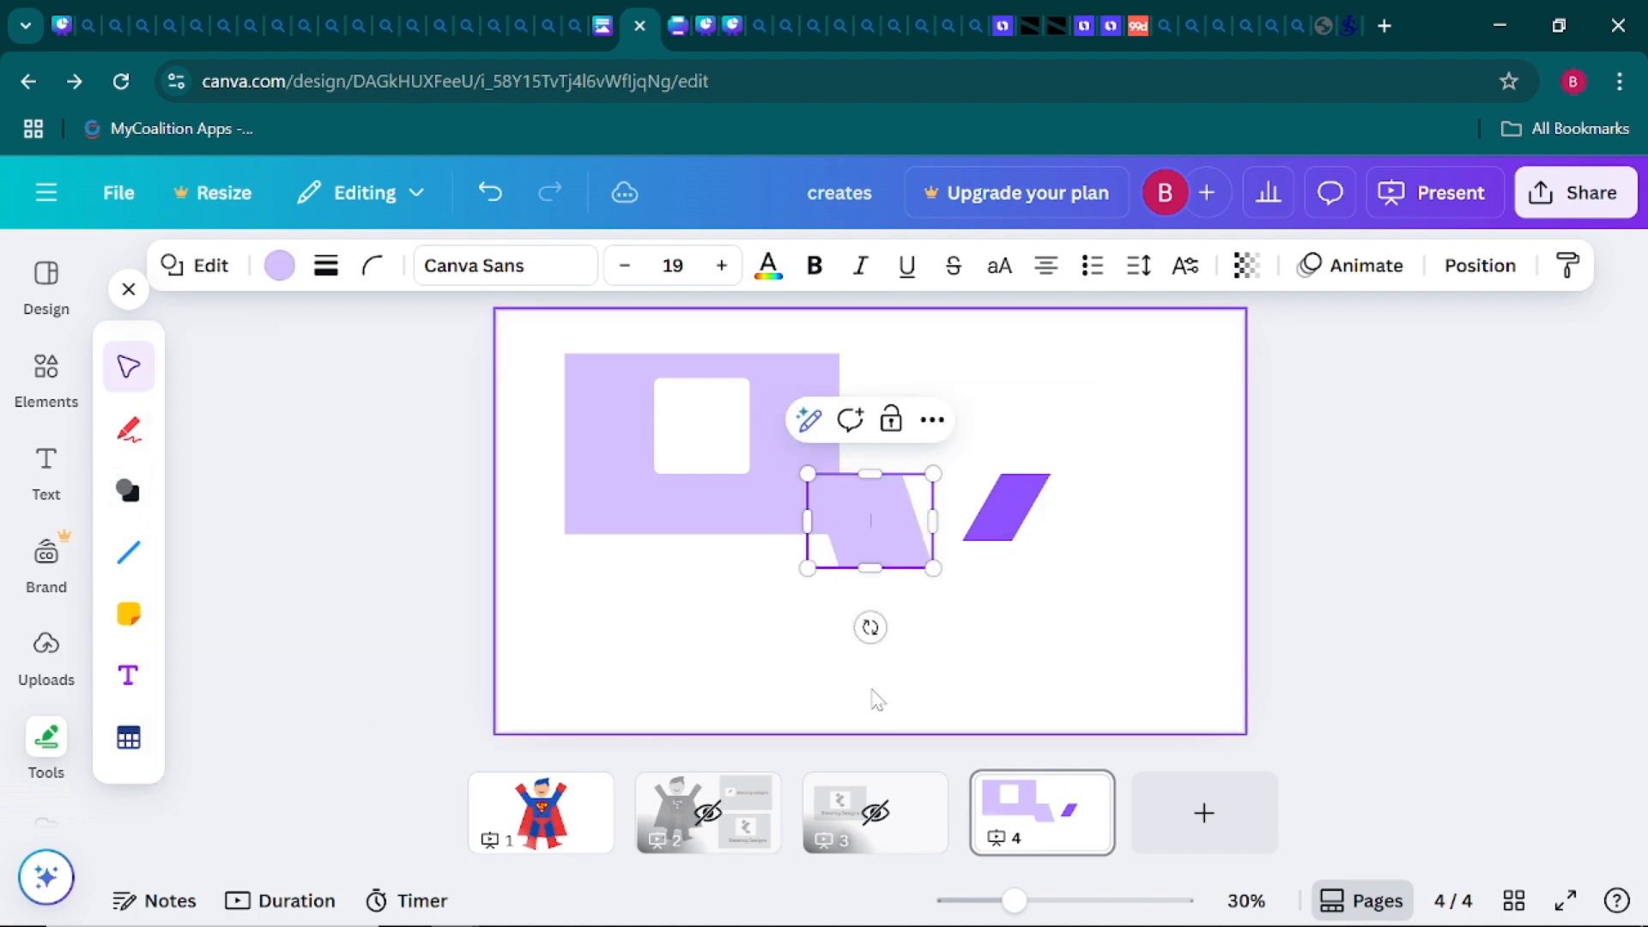
drag(887, 569, 929, 609)
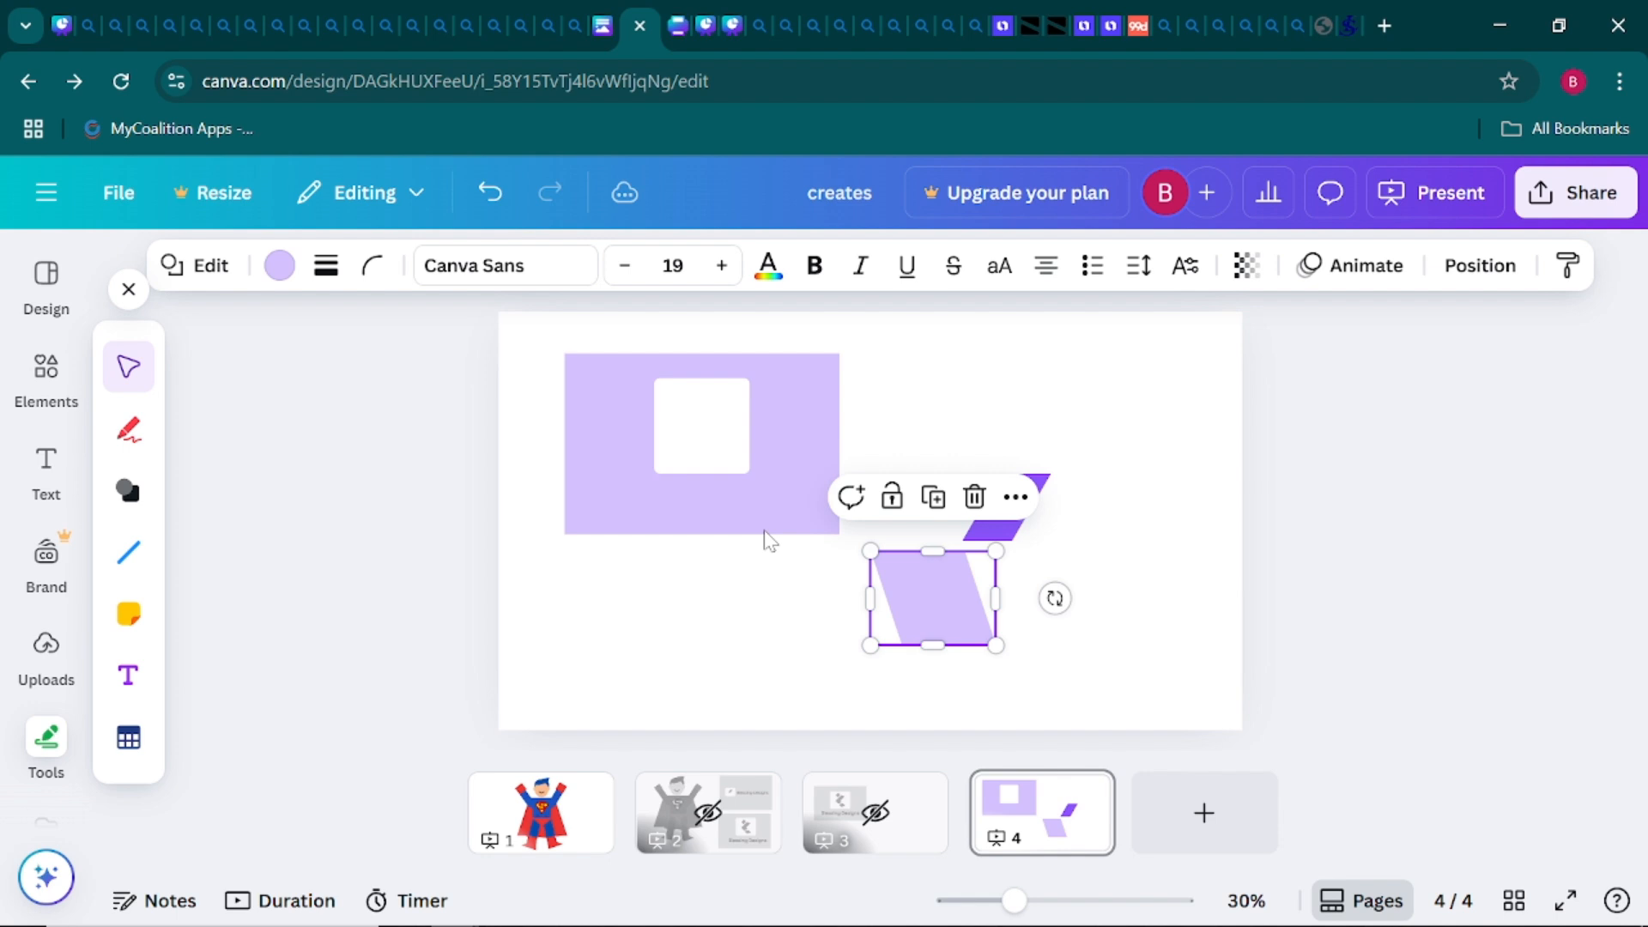
Recolour the left-leaning parallelogram with the same purple #8c52ff from the document colours
click(284, 277)
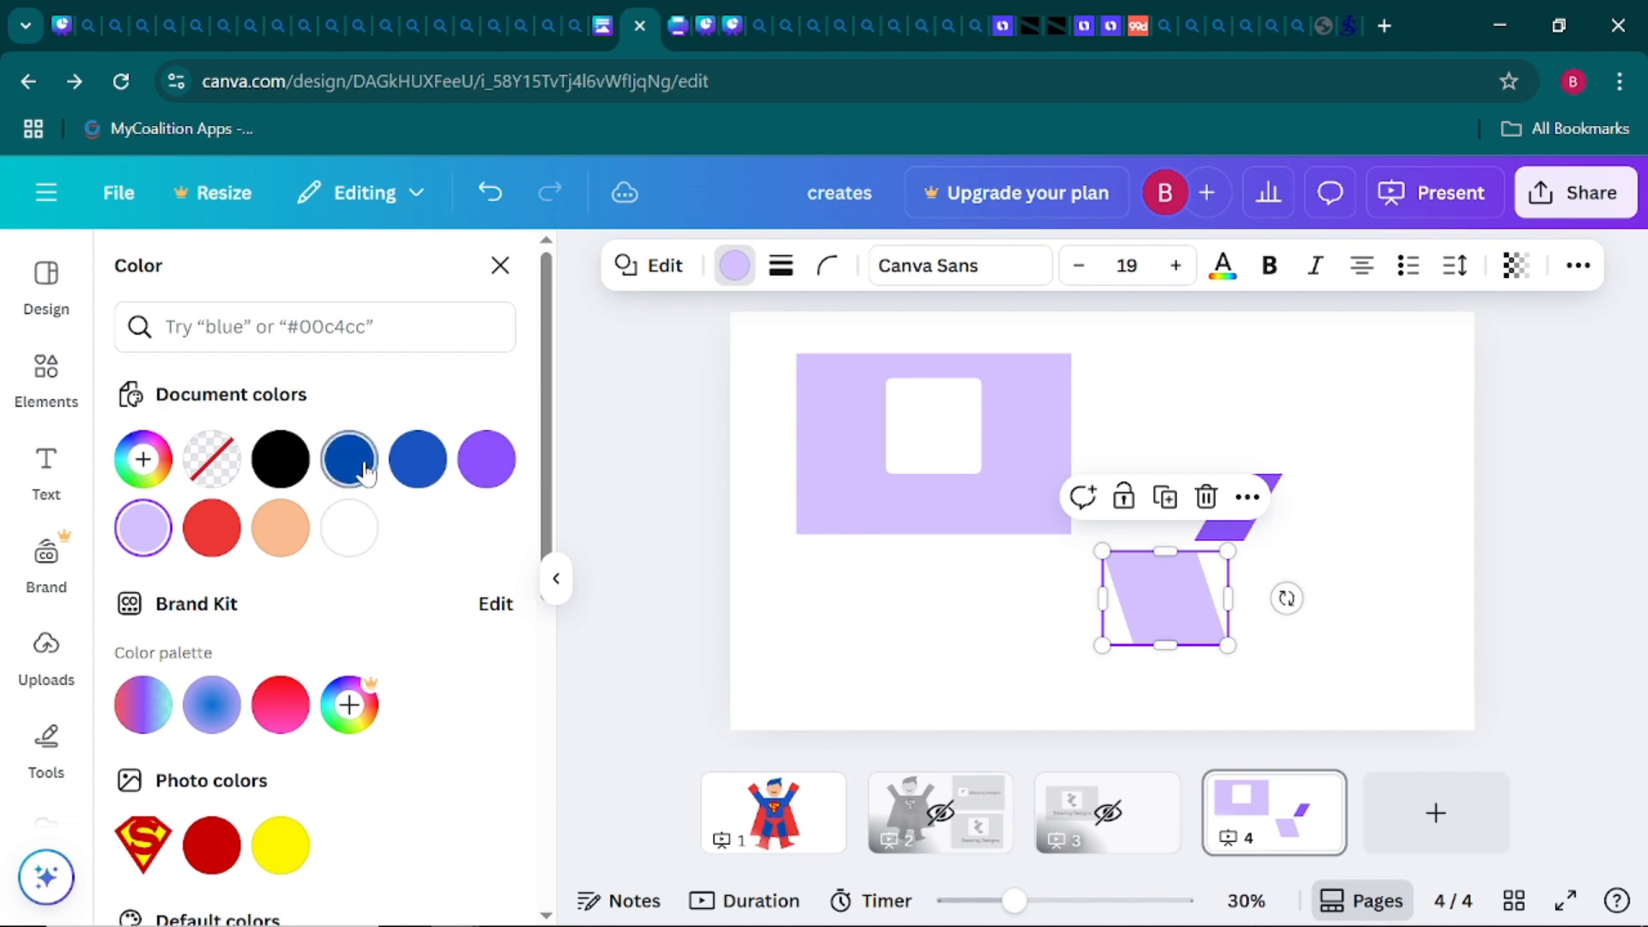
click(483, 468)
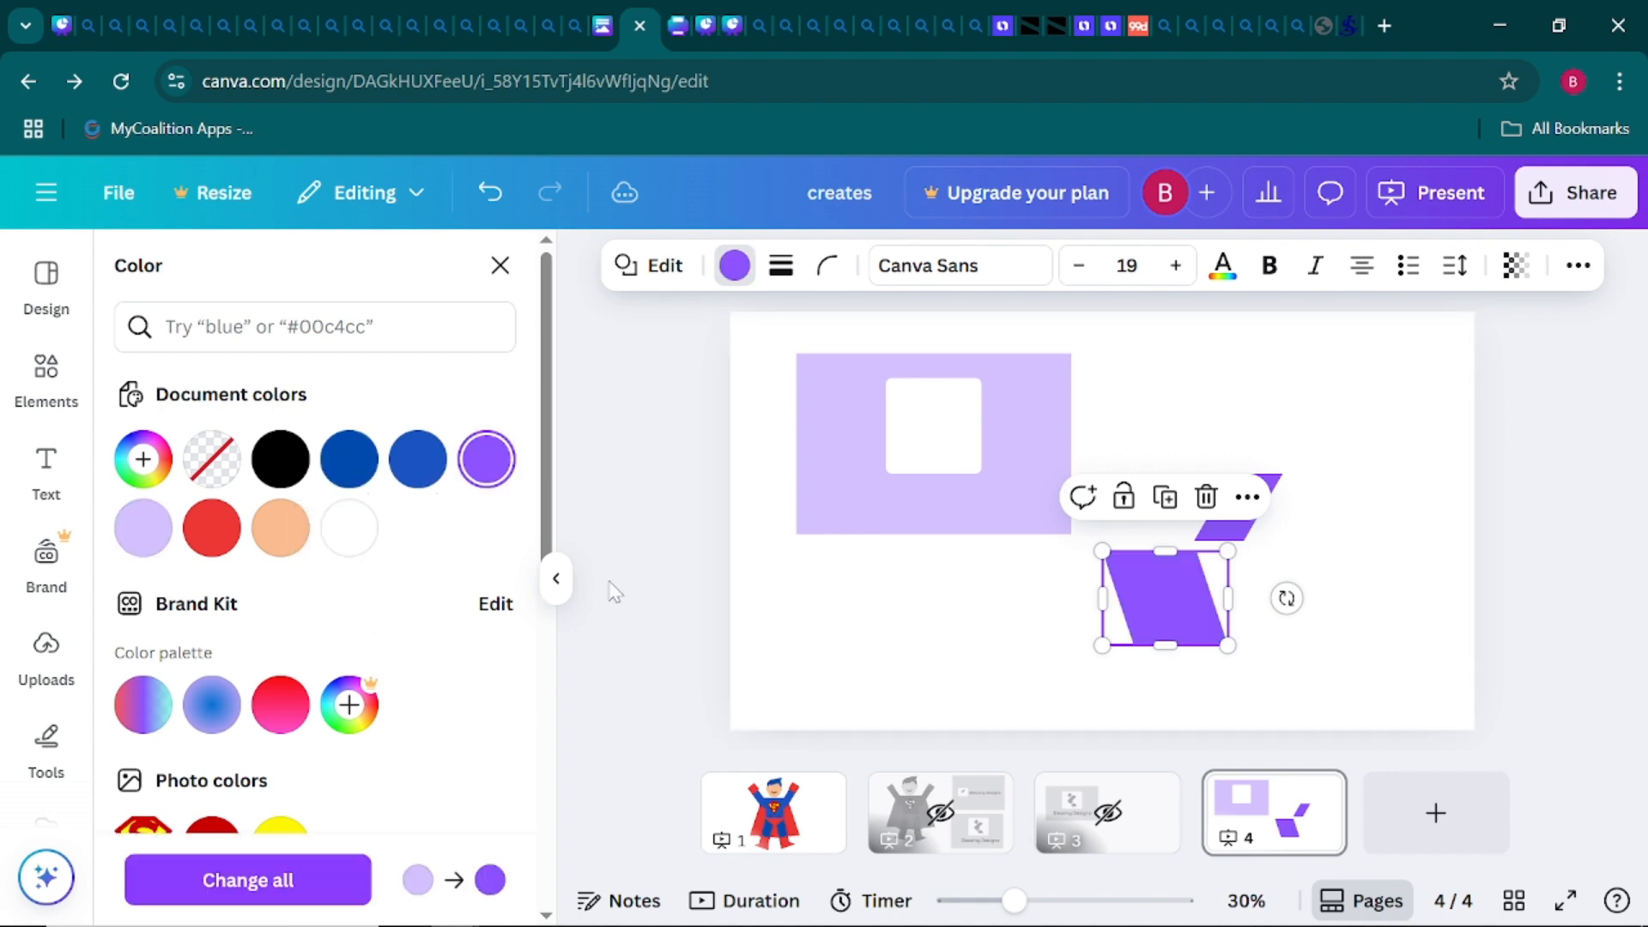
click(556, 579)
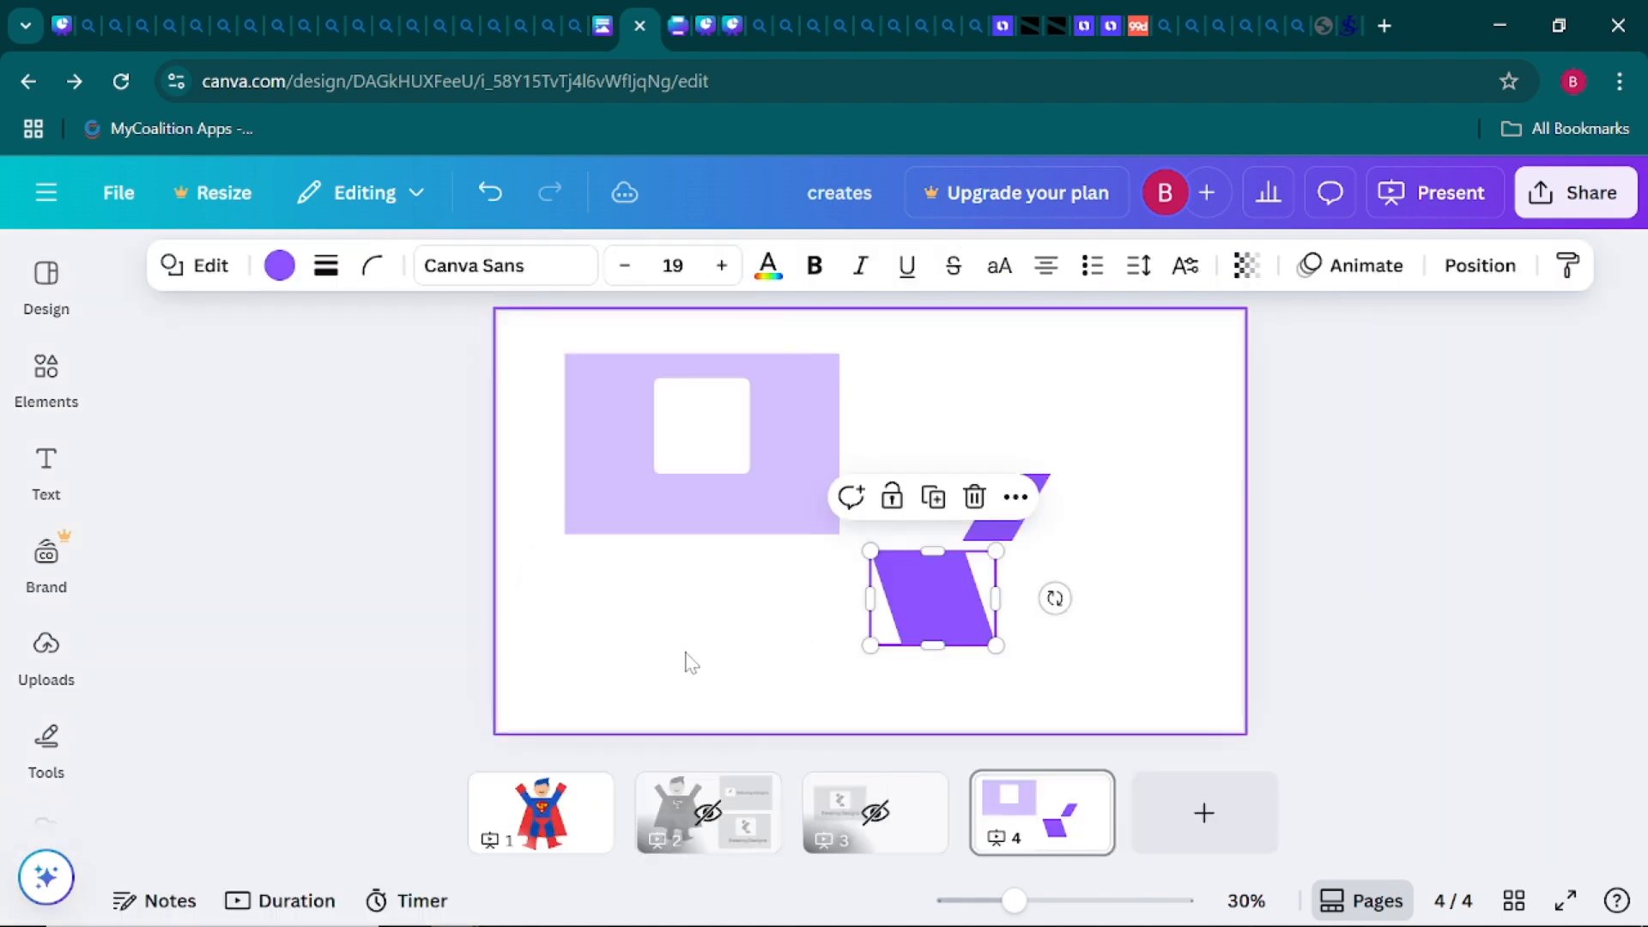
click(747, 618)
Narrow and shorten the left-leaning parallelogram to match the slim proportions of the upper bar
click(917, 603)
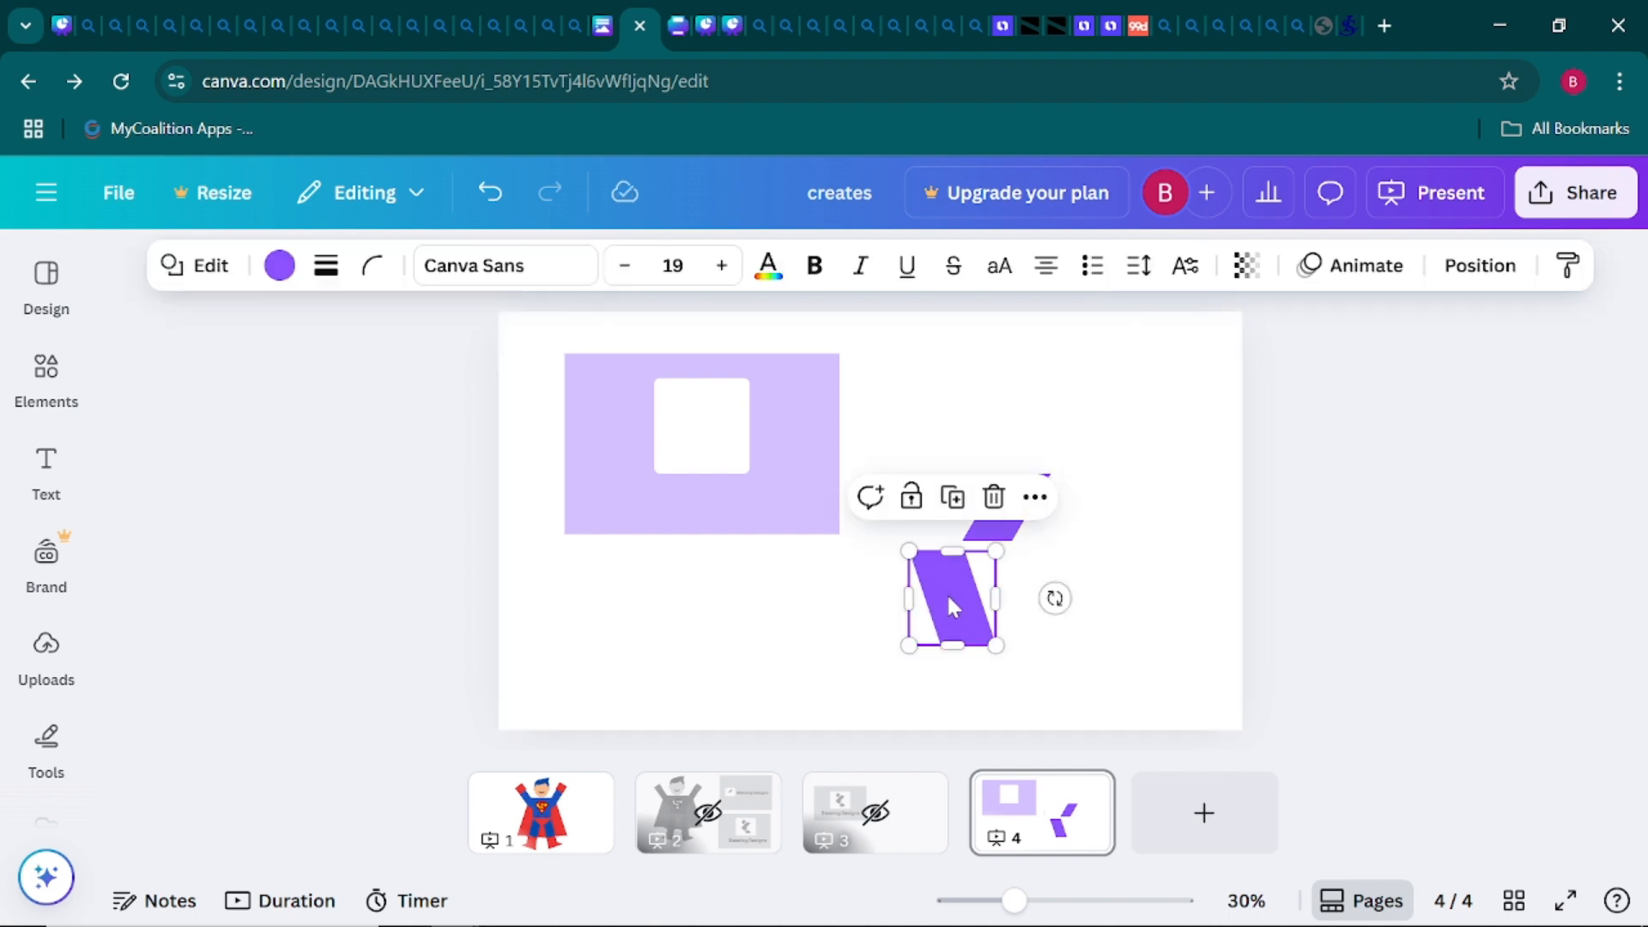
drag(948, 546, 956, 577)
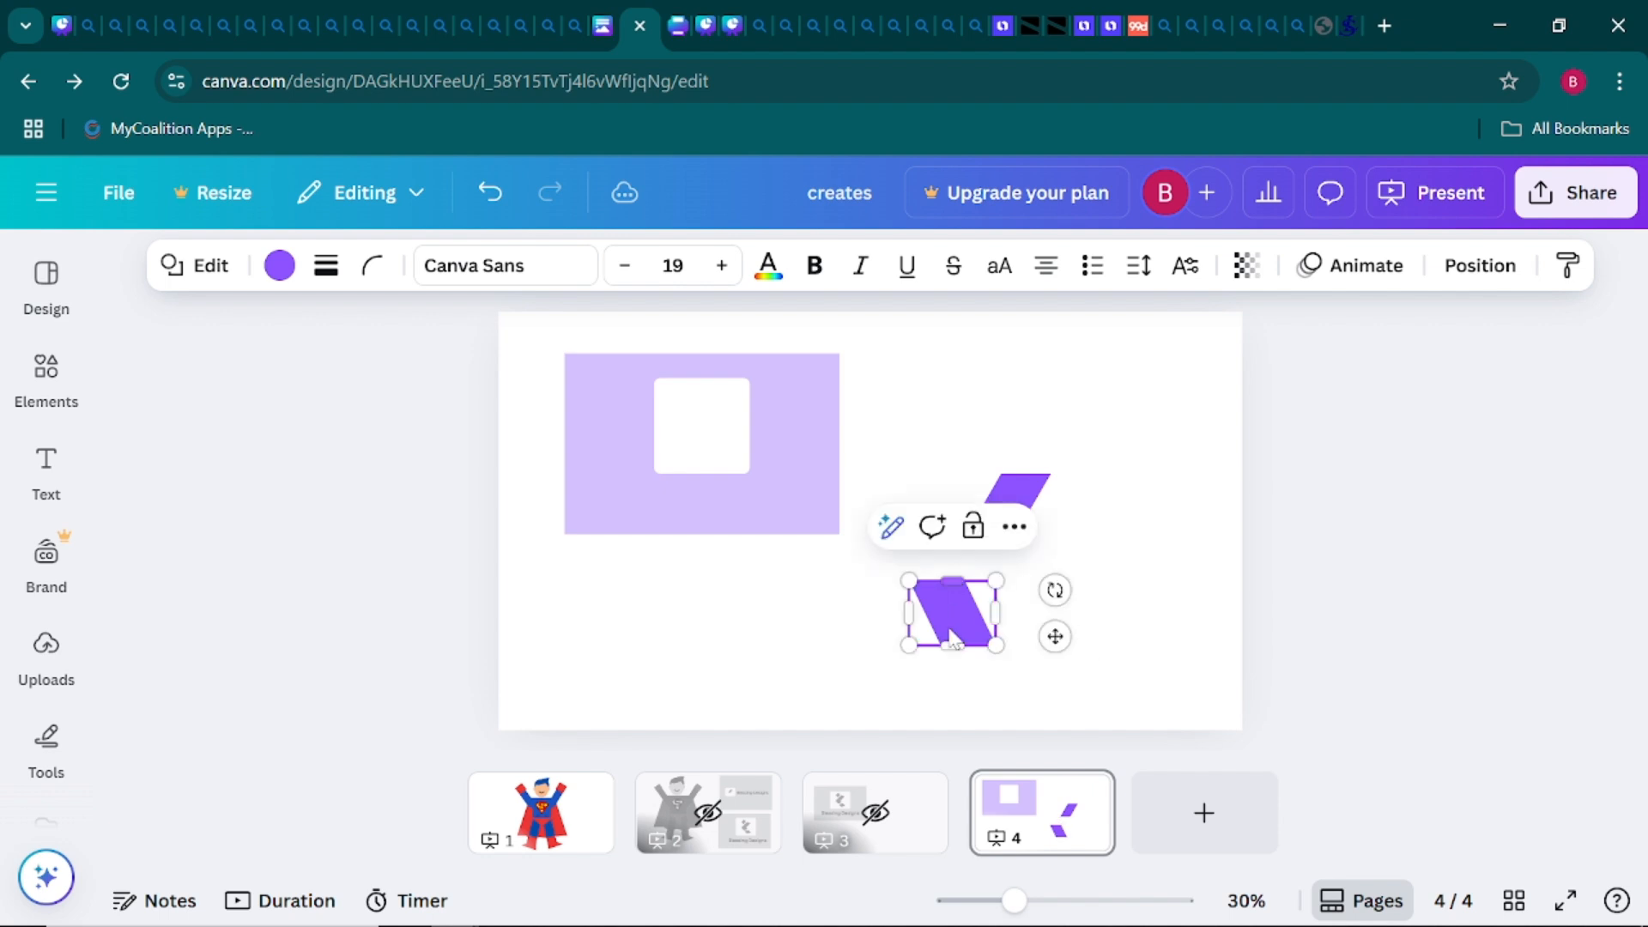
drag(901, 612, 967, 626)
Rotate the lower parallelogram slightly anticlockwise and join it to the upper bar's lower end to form a left-pointing chevron
drag(1005, 662, 1013, 489)
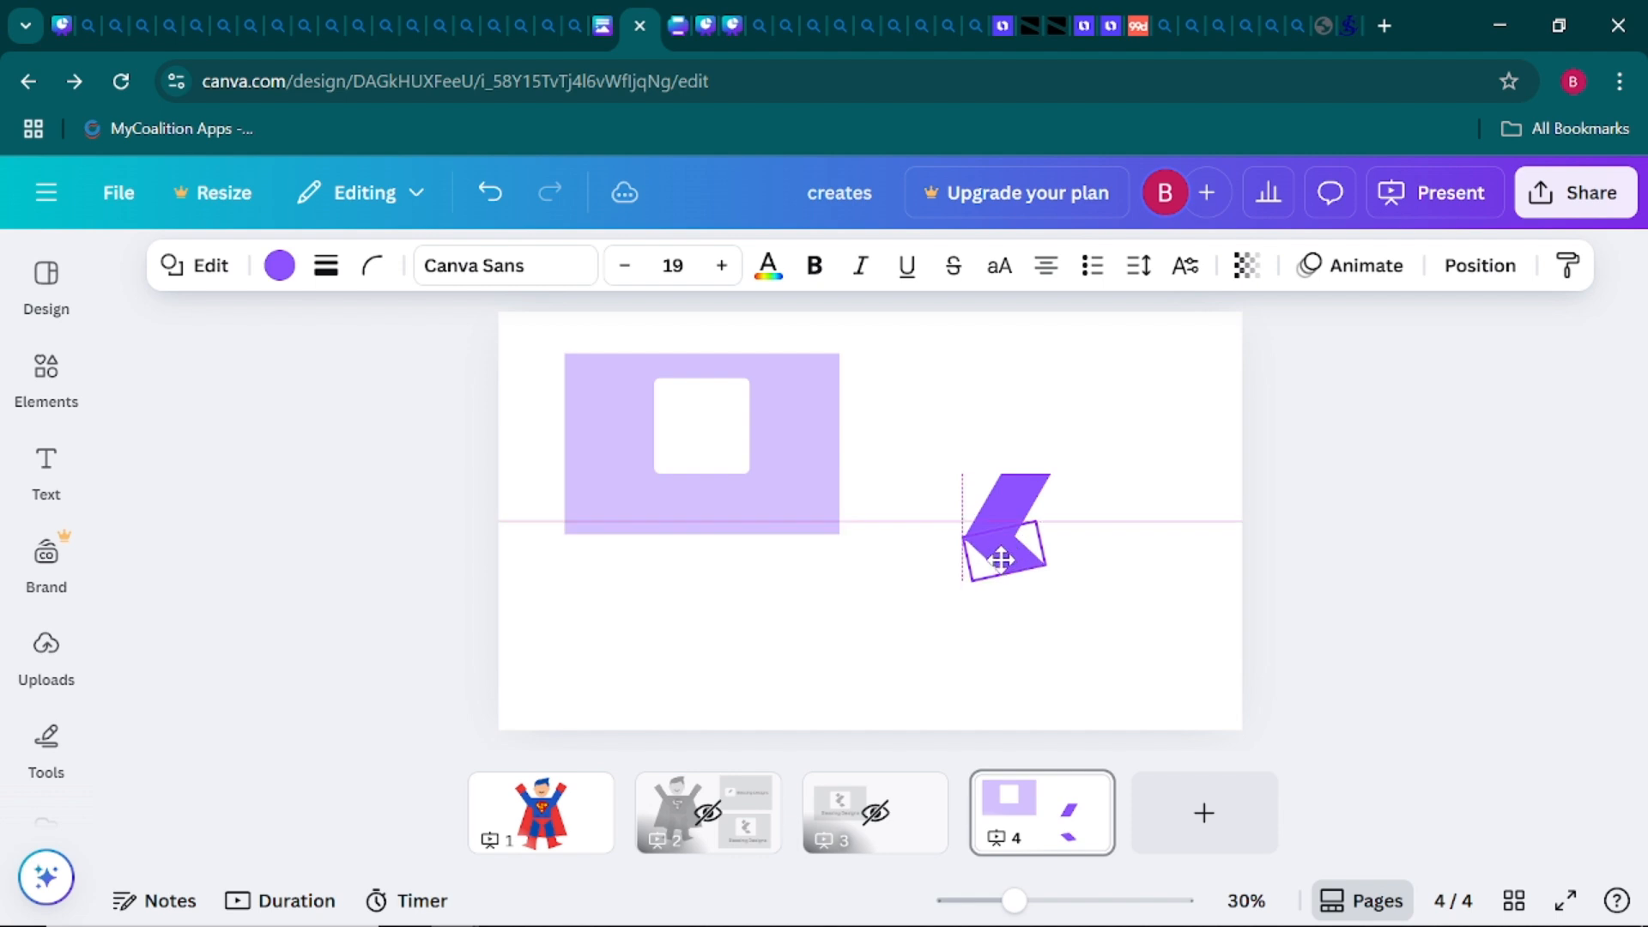
click(1170, 574)
click(1013, 565)
click(1150, 574)
click(1010, 569)
click(1162, 549)
click(1187, 538)
click(1188, 545)
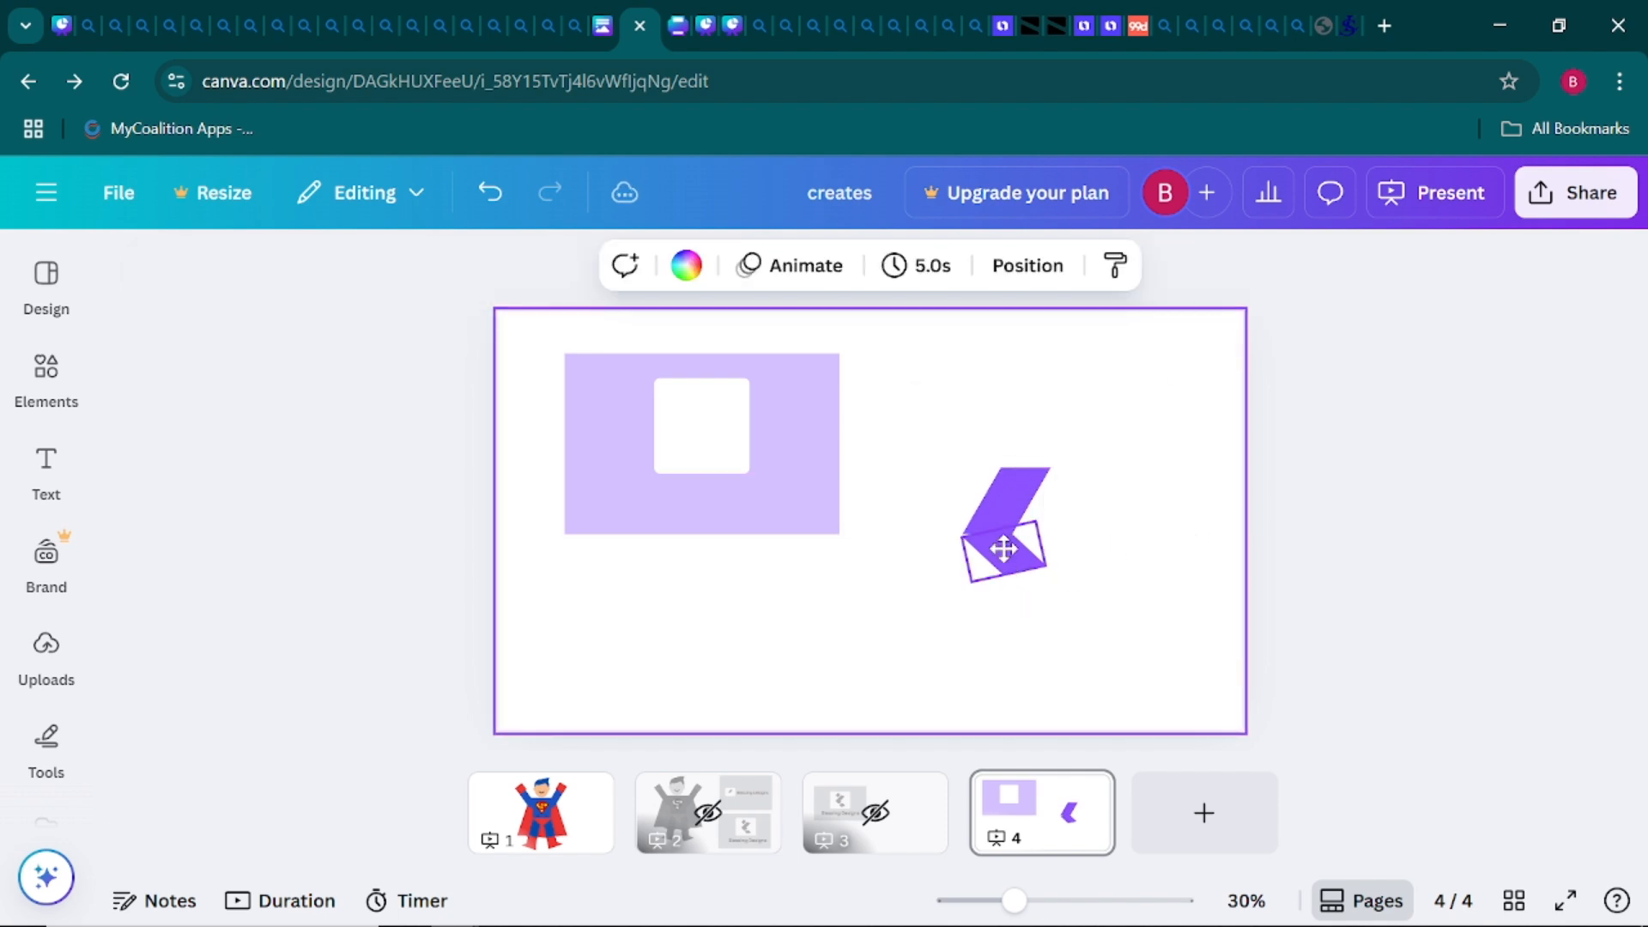
drag(1003, 549, 1000, 550)
click(1138, 540)
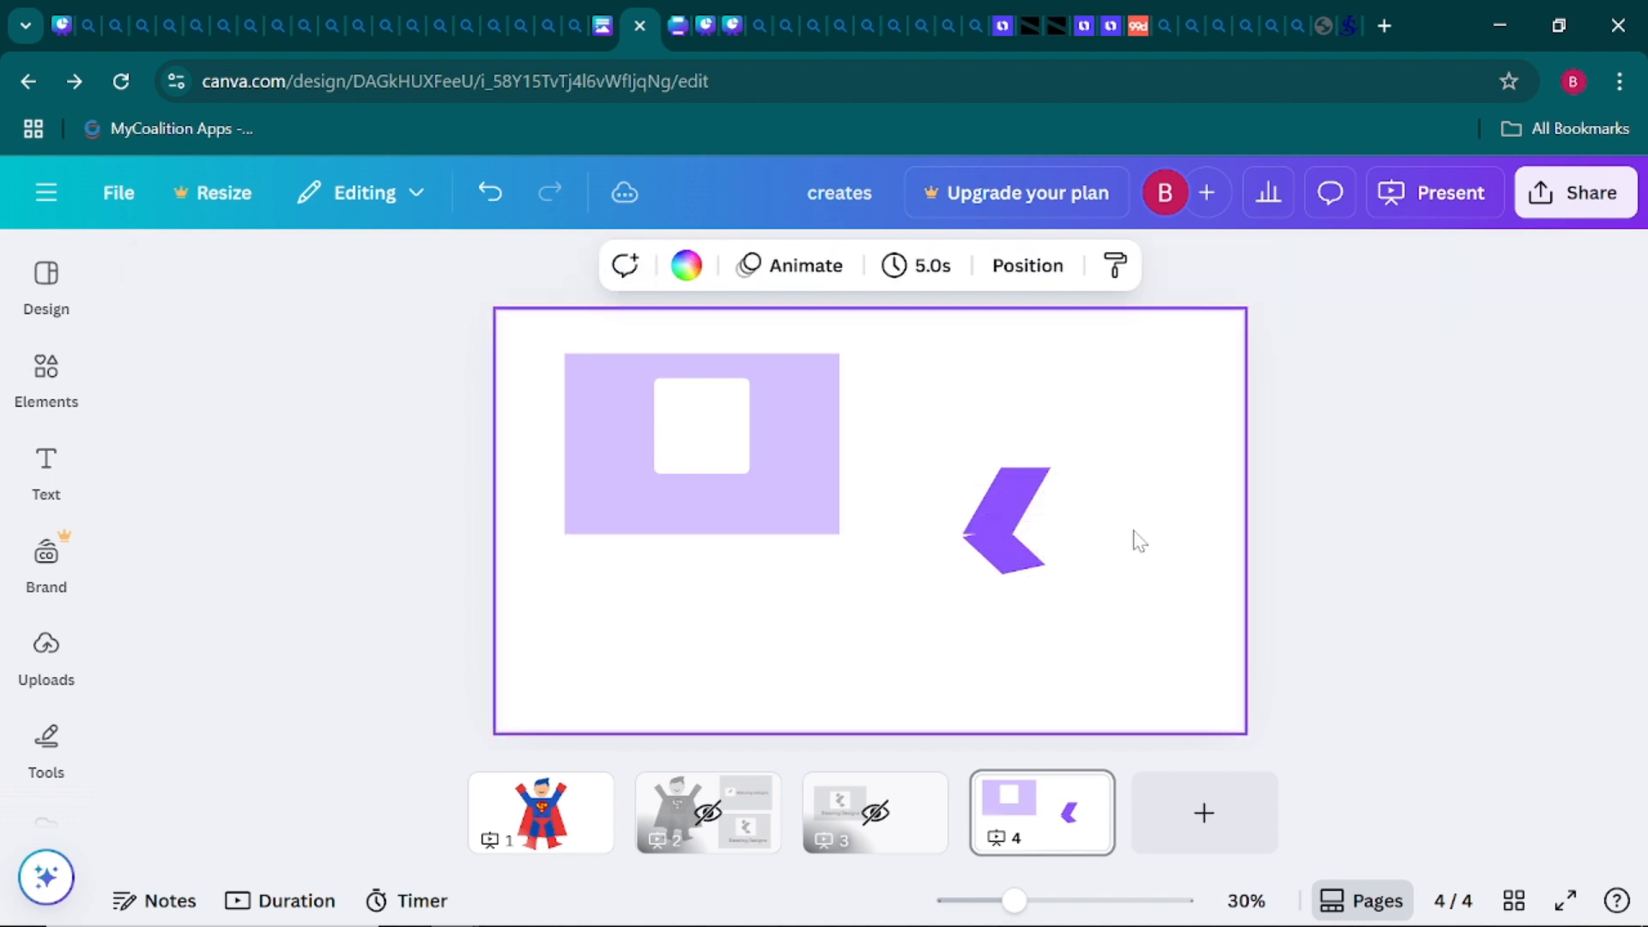
Fine-tune the rotation and position of the chevron's lower piece to close the gap between the two parallelograms
drag(1027, 486, 1029, 483)
click(1085, 632)
click(1013, 564)
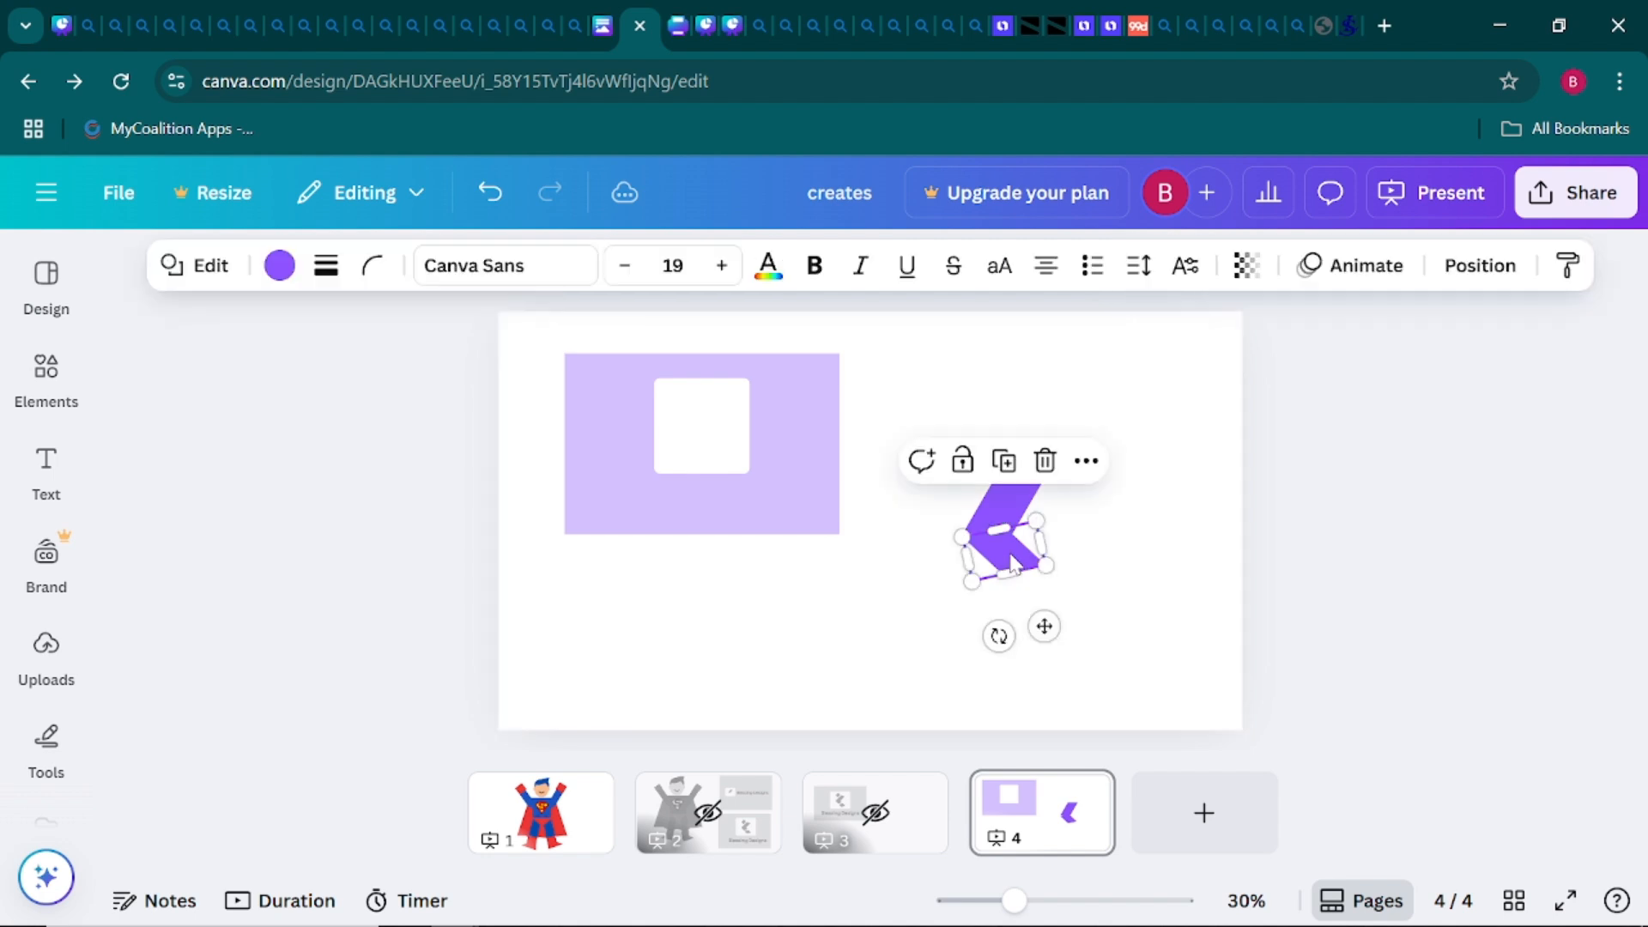
drag(998, 635, 1002, 634)
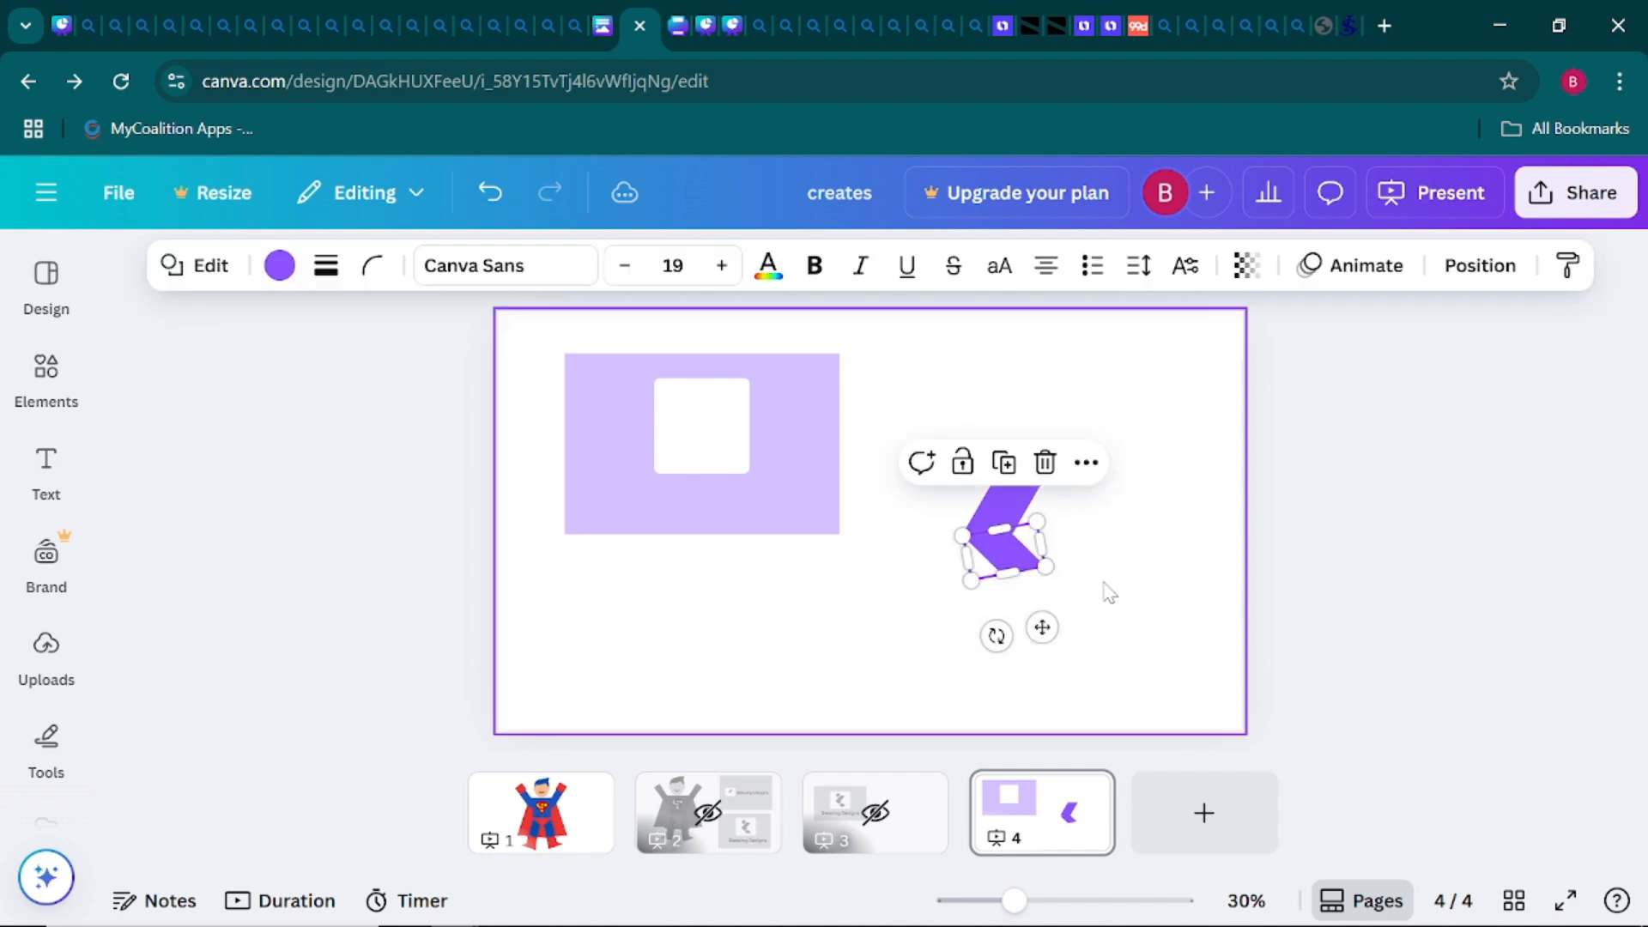
click(1112, 589)
click(1017, 568)
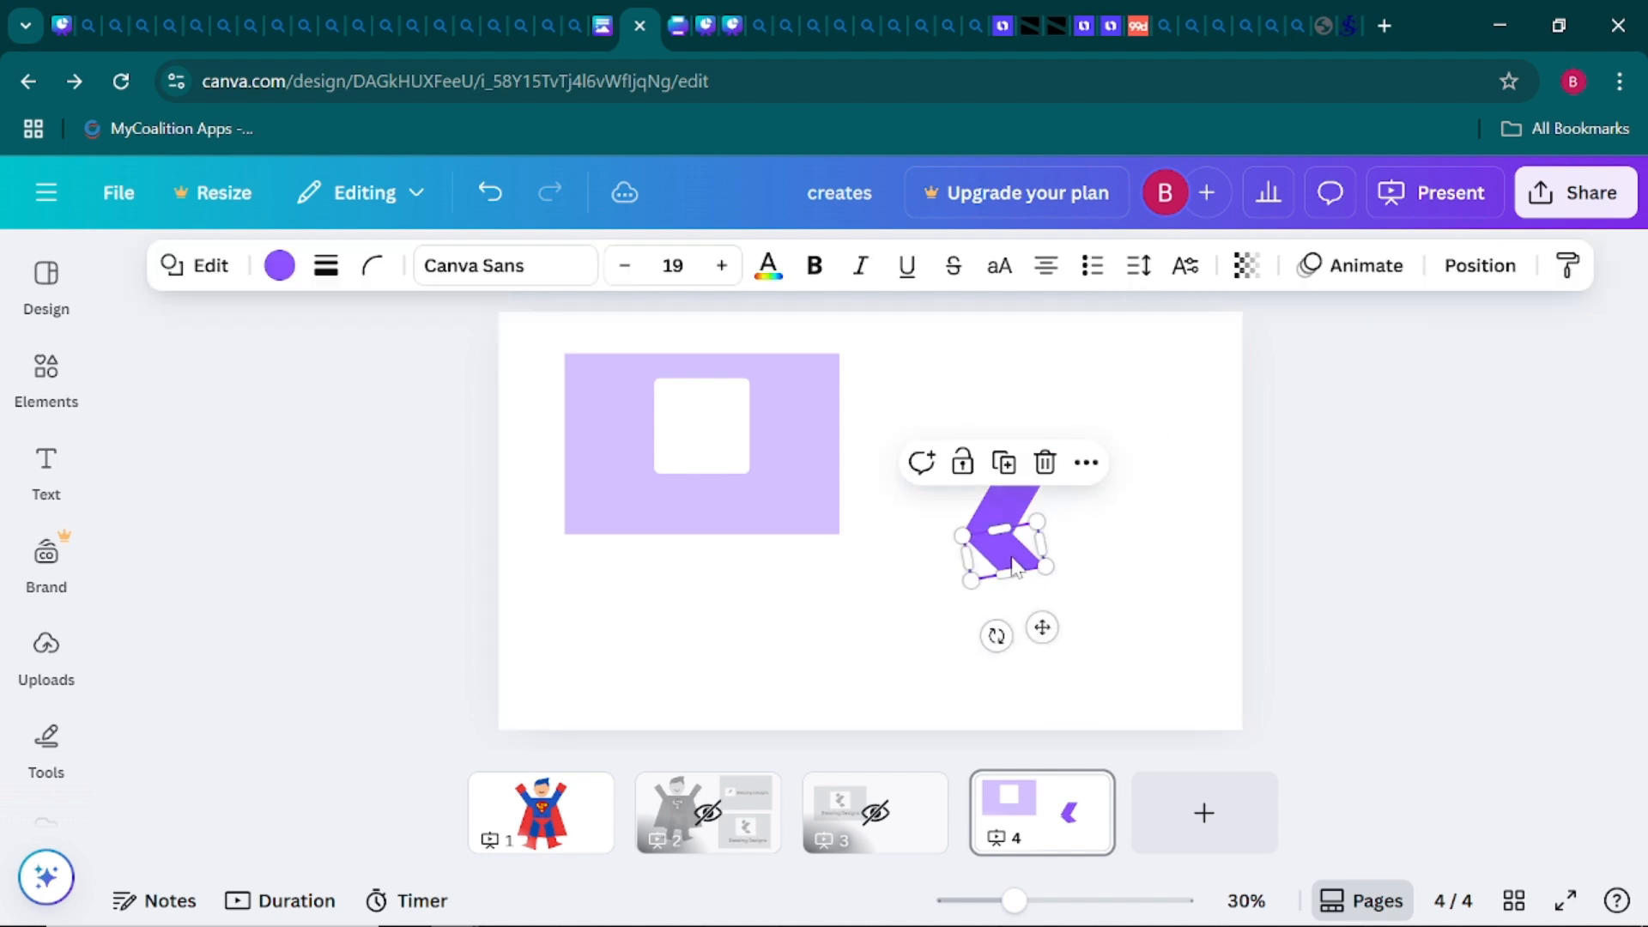
drag(1012, 566, 1008, 555)
click(1141, 553)
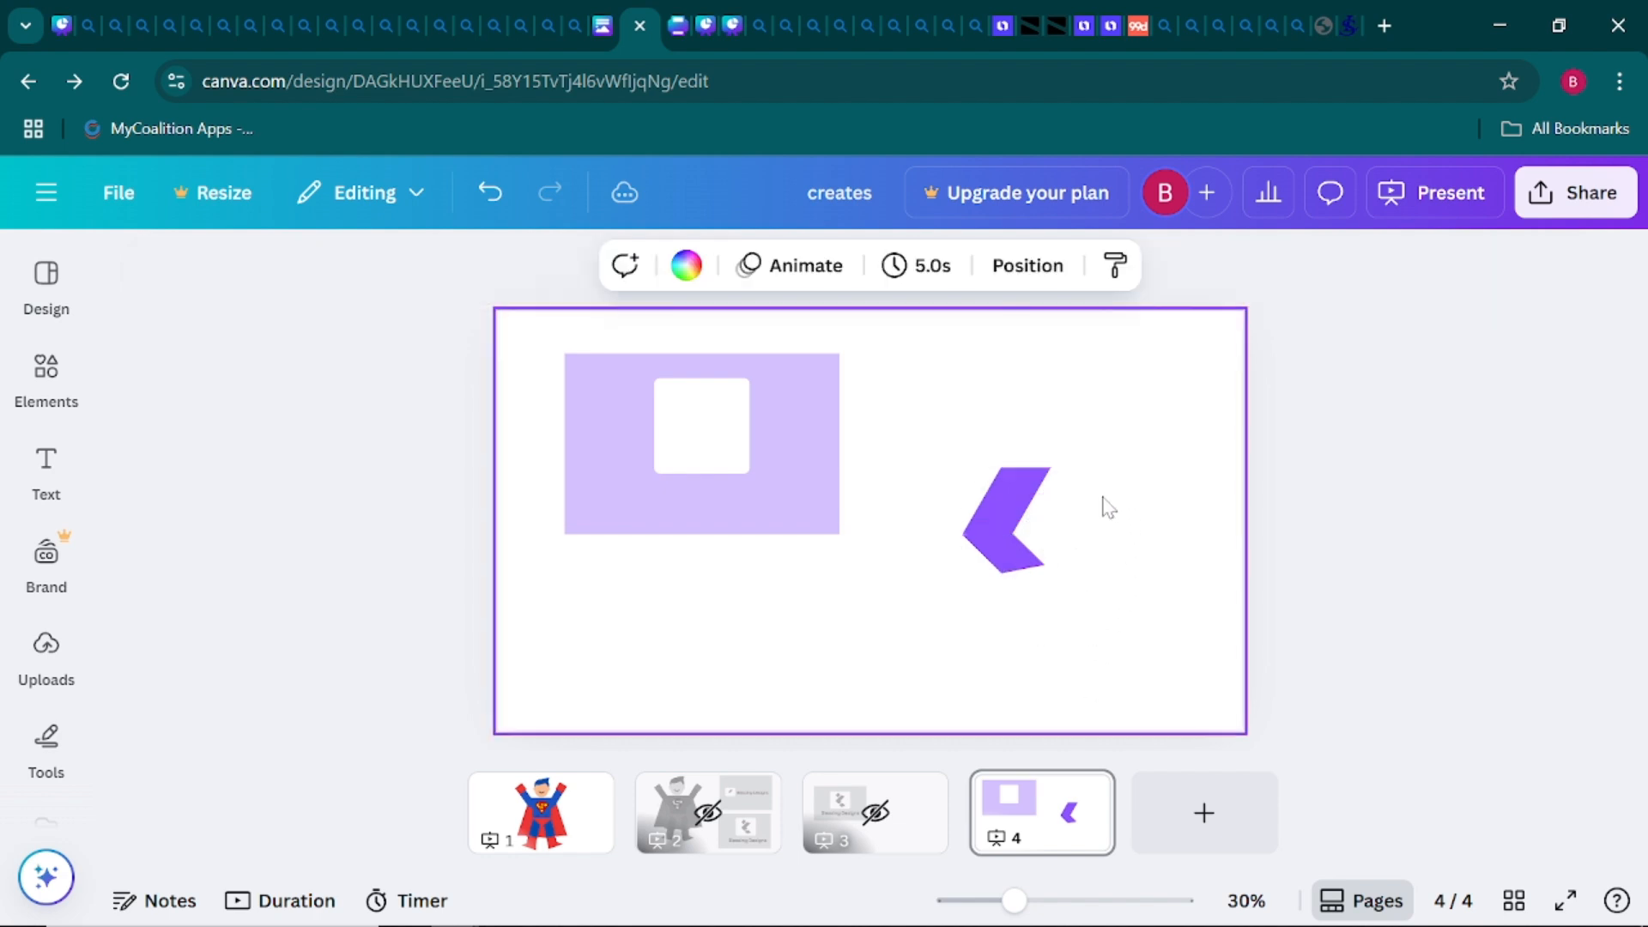
Duplicate the chevron's lower piece, place the copy just below its lower end and reduce the copy's height
click(1008, 574)
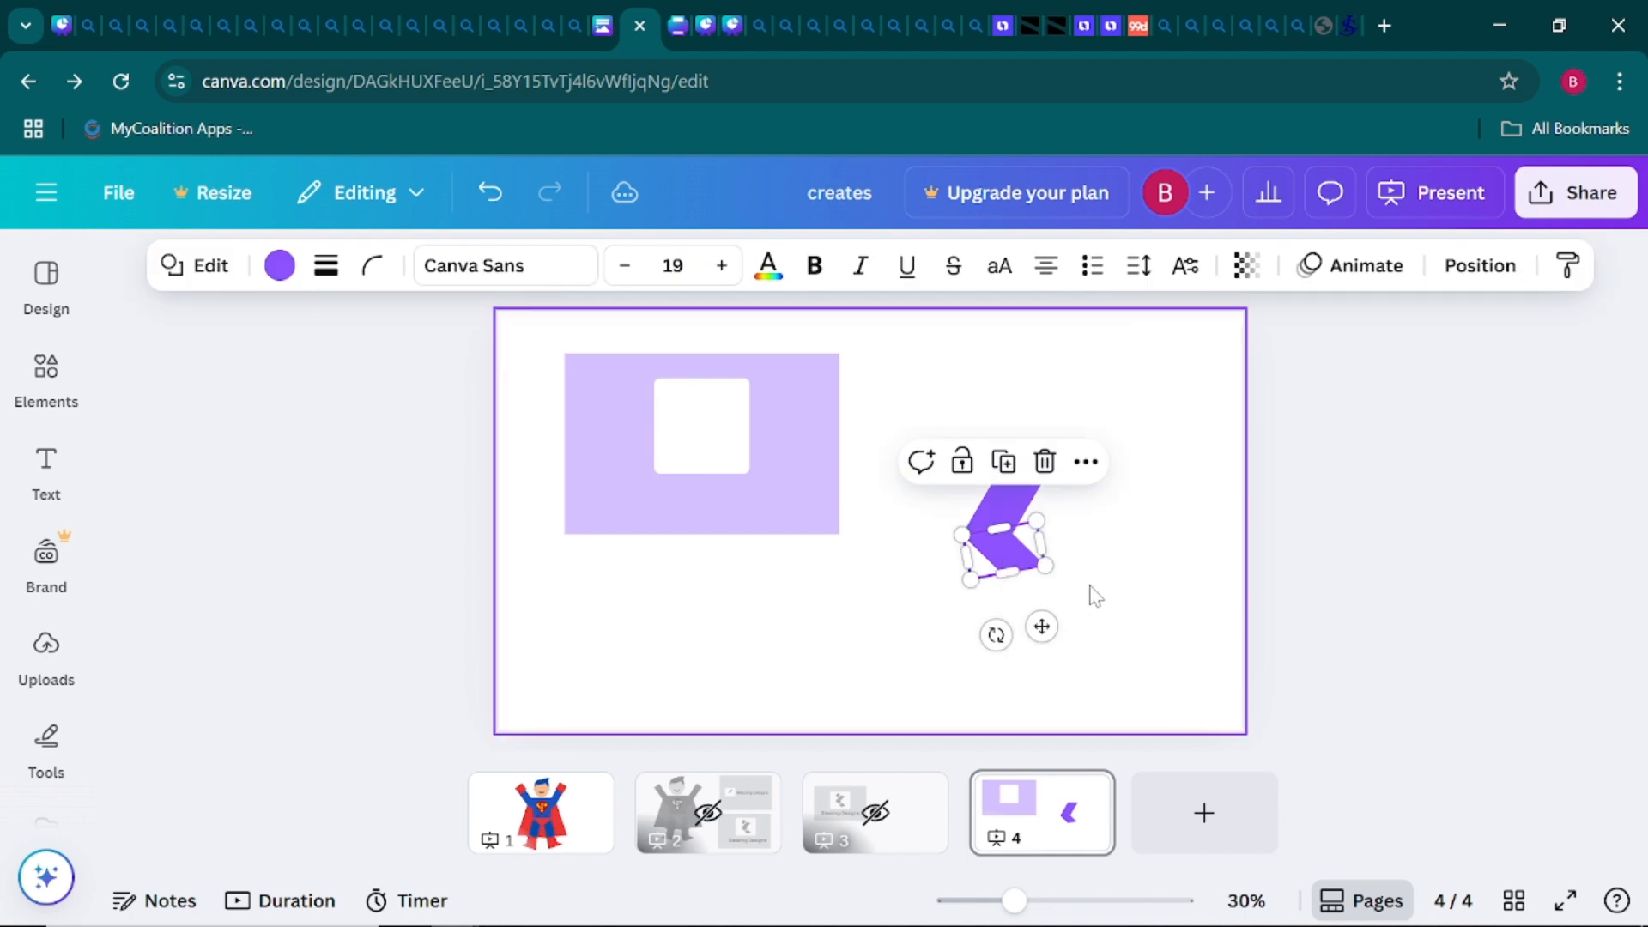
click(1095, 594)
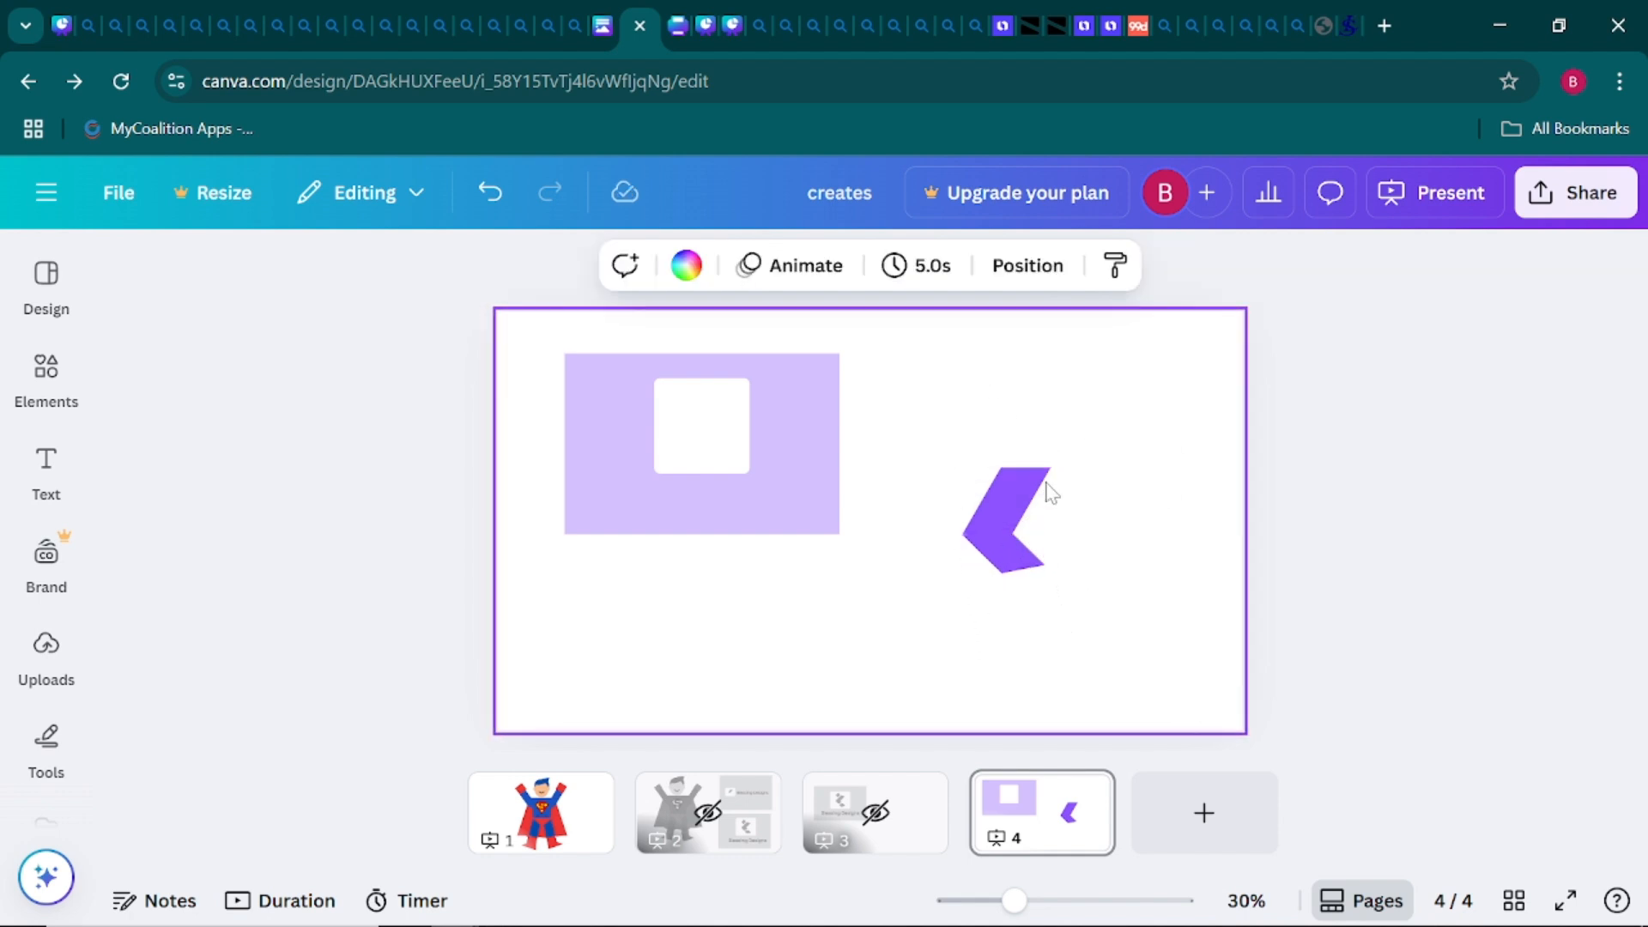
click(1010, 567)
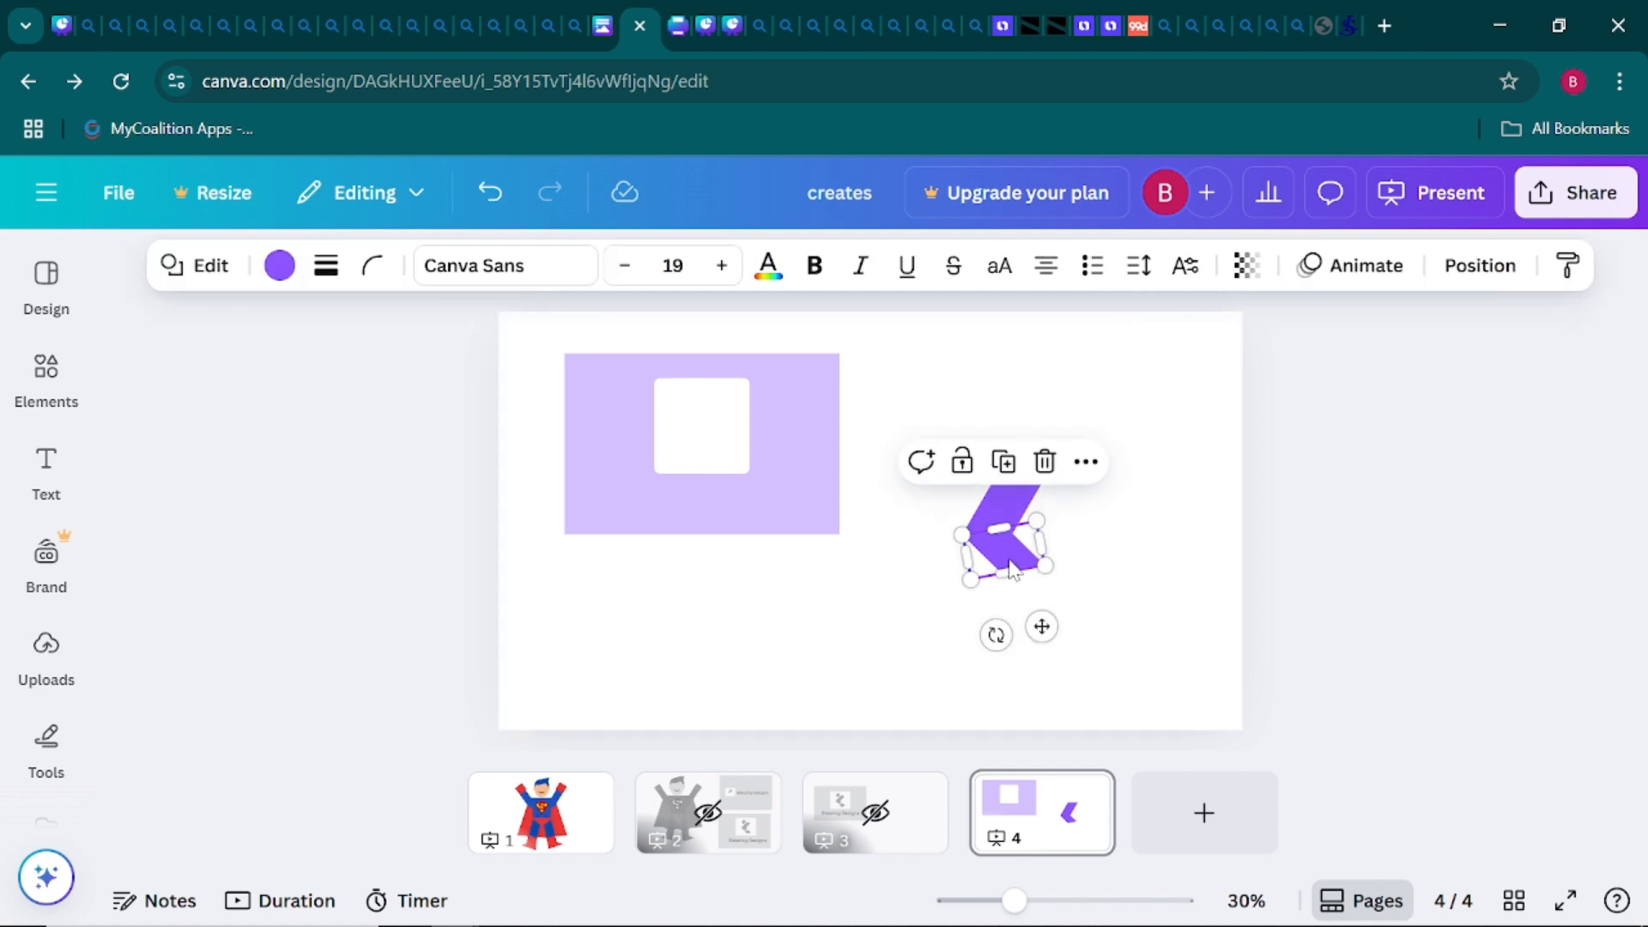
drag(1041, 628, 1089, 677)
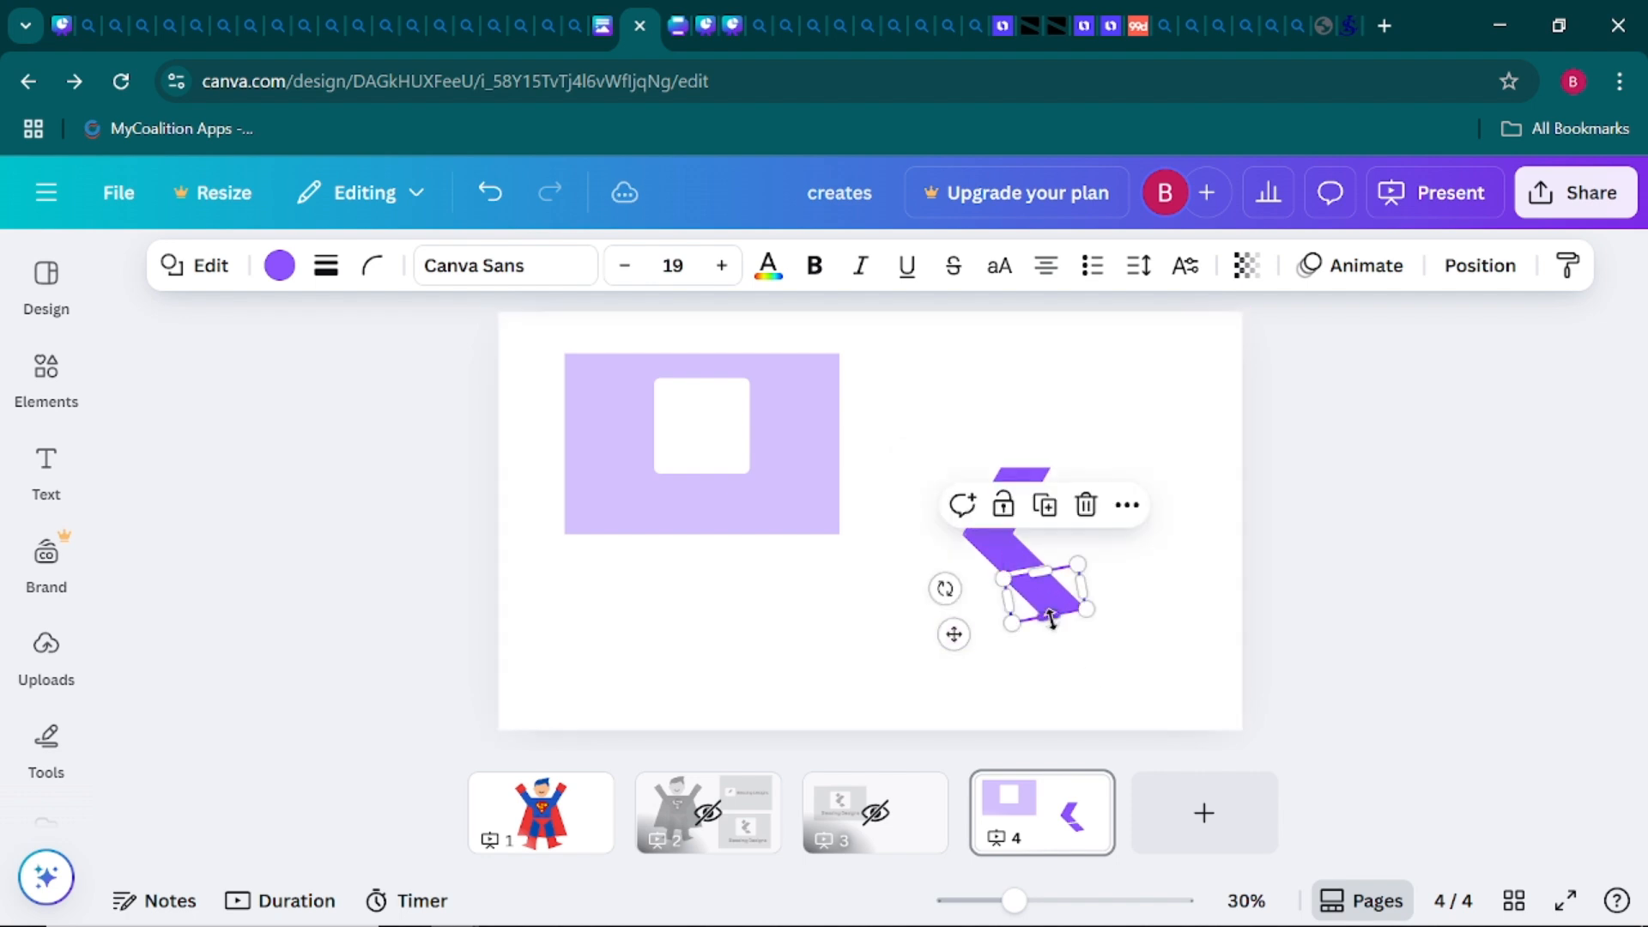
drag(1050, 619, 1037, 594)
click(1160, 652)
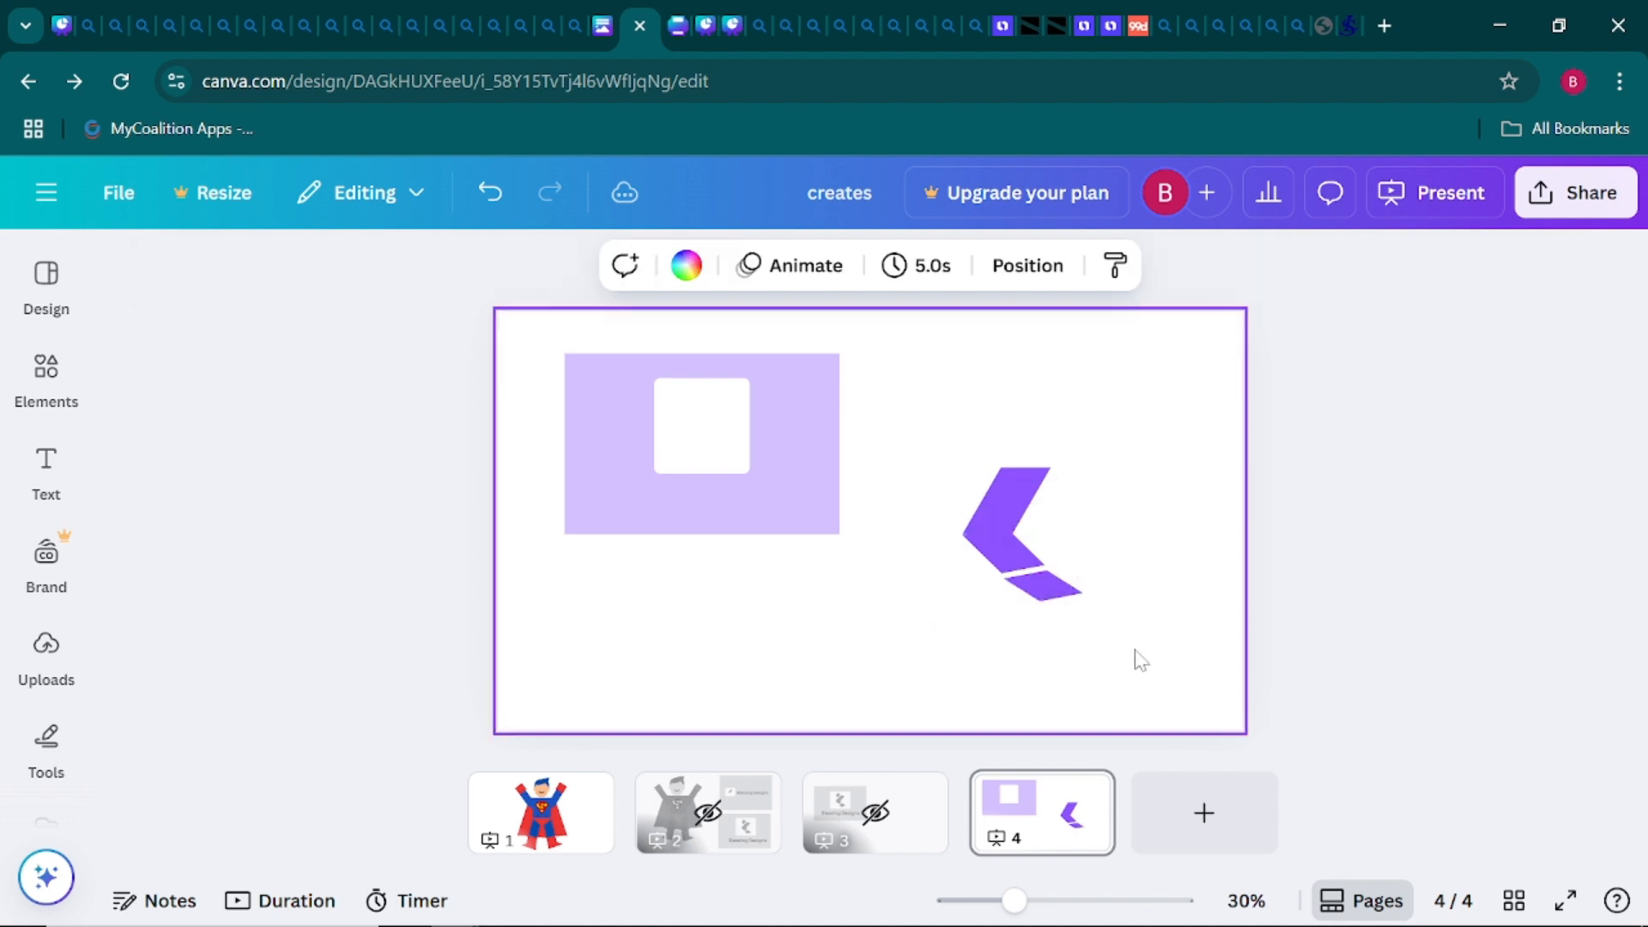
Flatten the copied parallelogram further and slightly shorten the chevron's own lower piece
click(1057, 590)
mouse_move(1055, 595)
mouse_down()
mouse_move(1013, 556)
mouse_move(1047, 582)
mouse_up()
click(1144, 558)
click(1021, 551)
click(1144, 569)
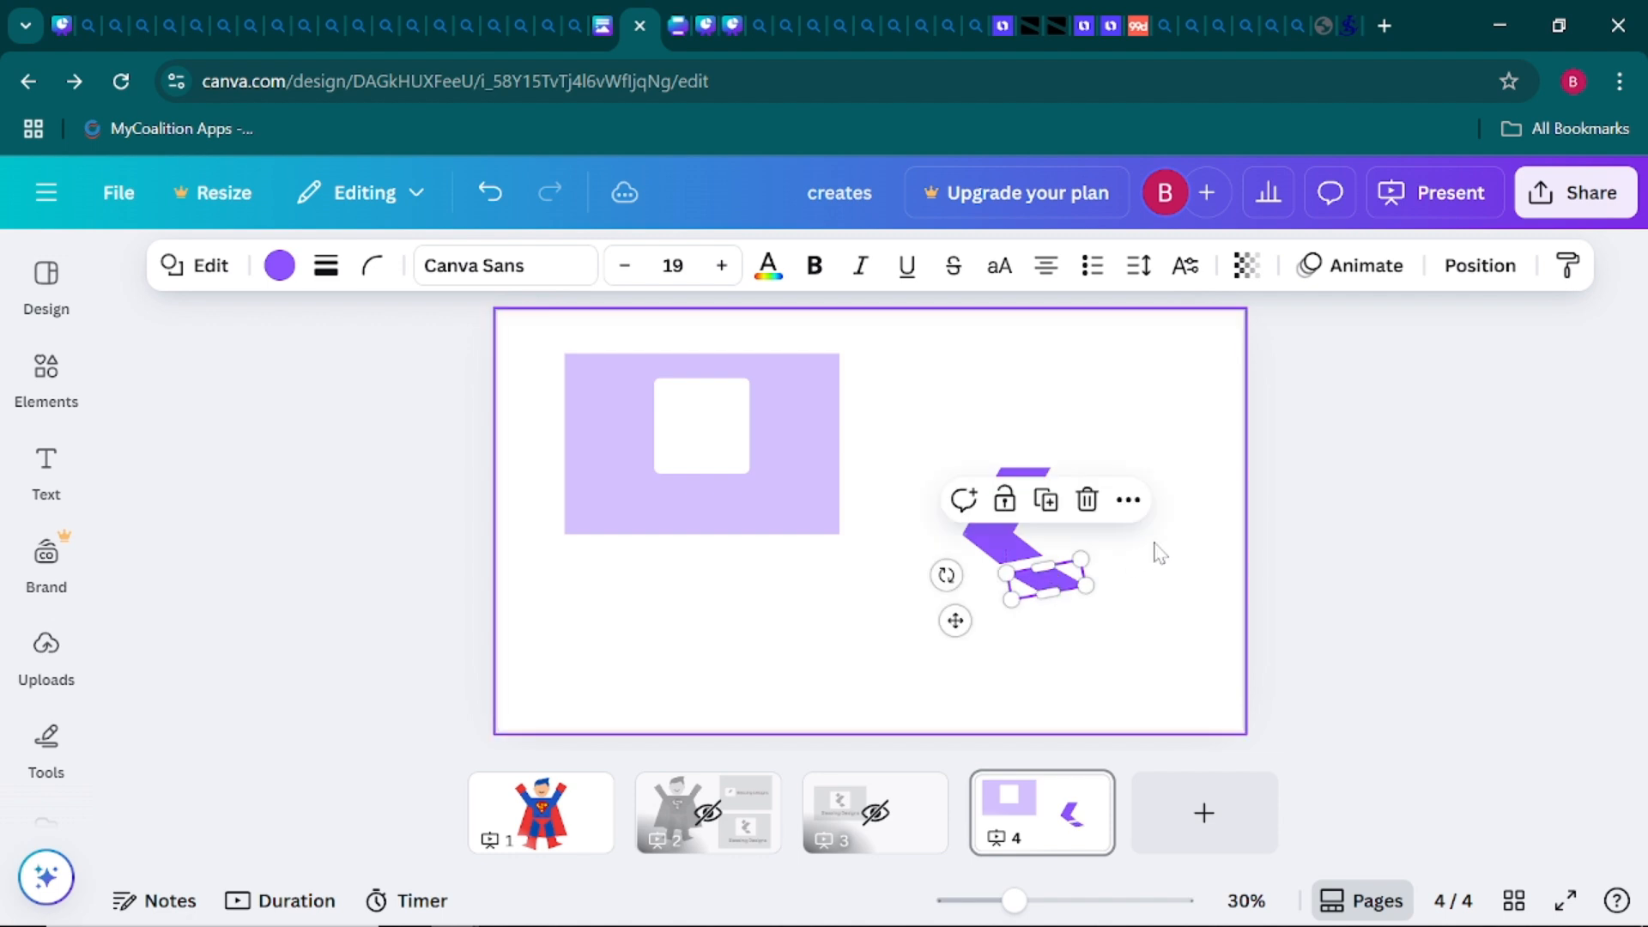
click(1151, 552)
Move the flattened copy up beneath the chevron's lower end, shifted slightly right with a narrow gap between them
click(1049, 584)
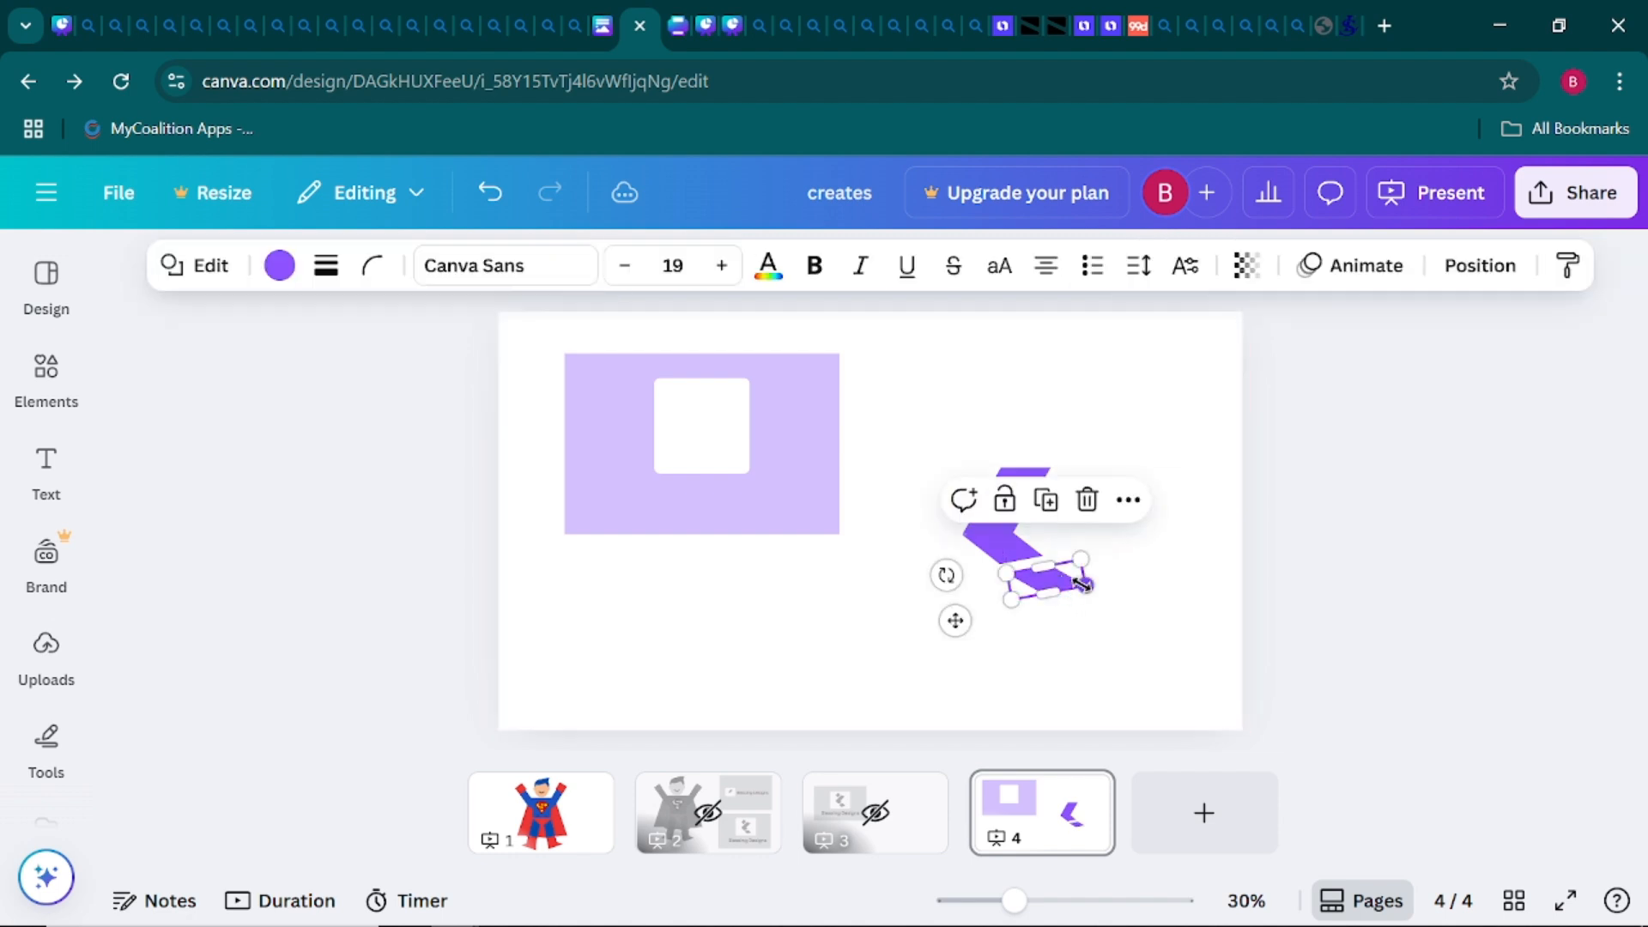
mouse_move(1056, 592)
mouse_down()
mouse_move(1143, 584)
mouse_move(1052, 573)
mouse_up()
click(1143, 557)
click(1157, 625)
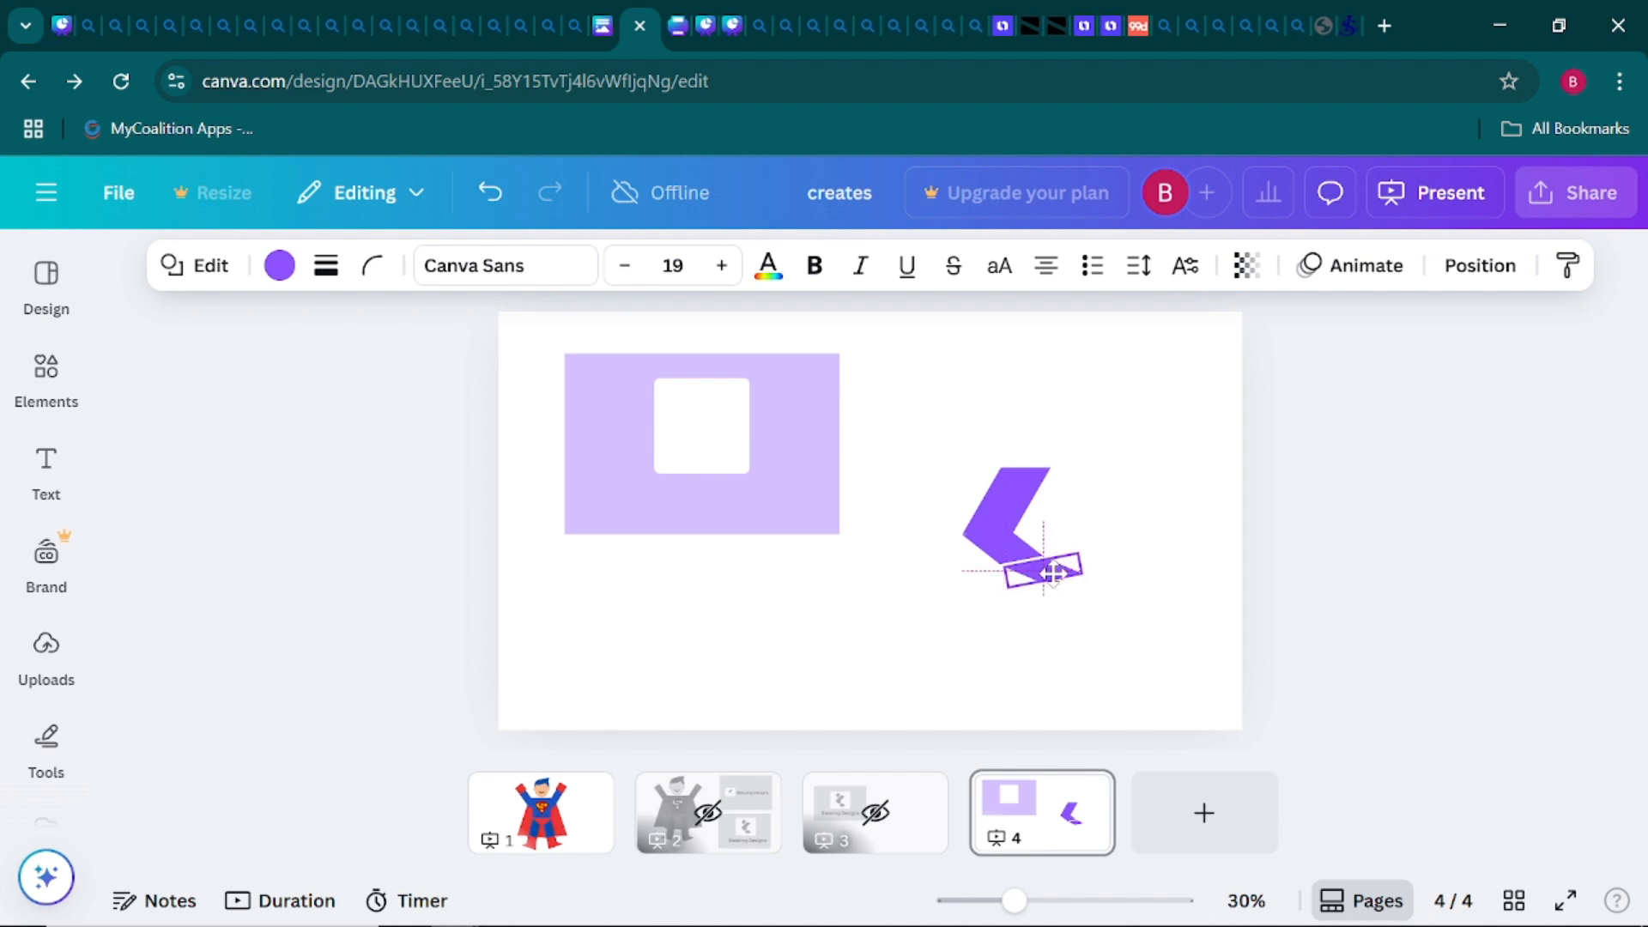
click(1160, 564)
click(1043, 569)
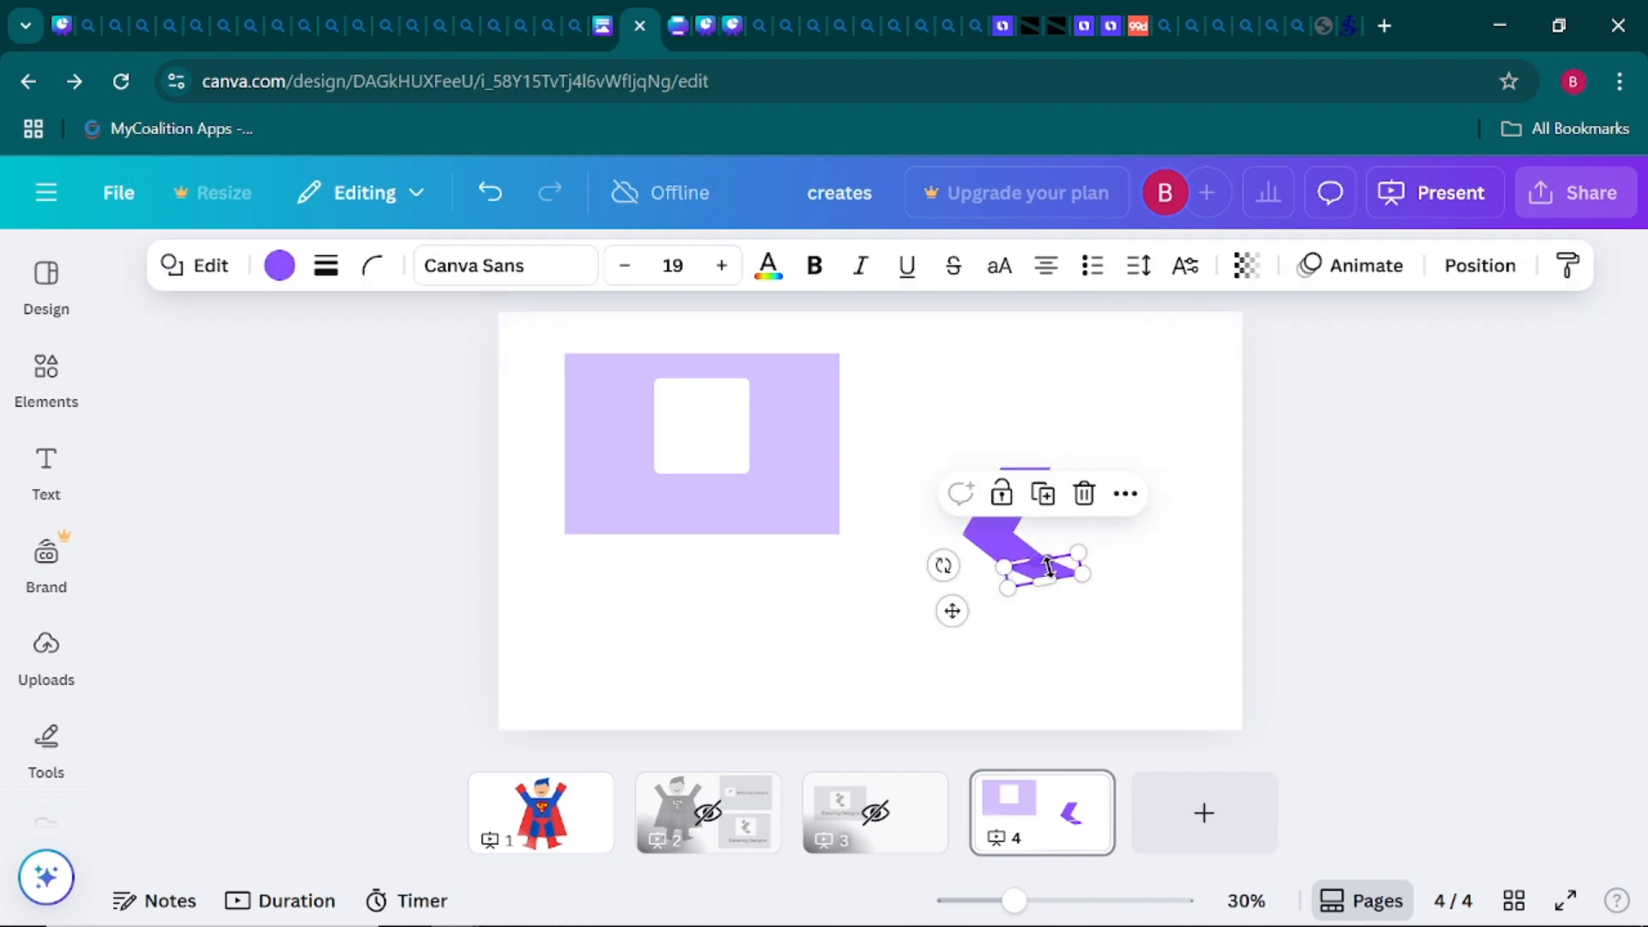
drag(1048, 566, 1053, 572)
key(ctrl+z)
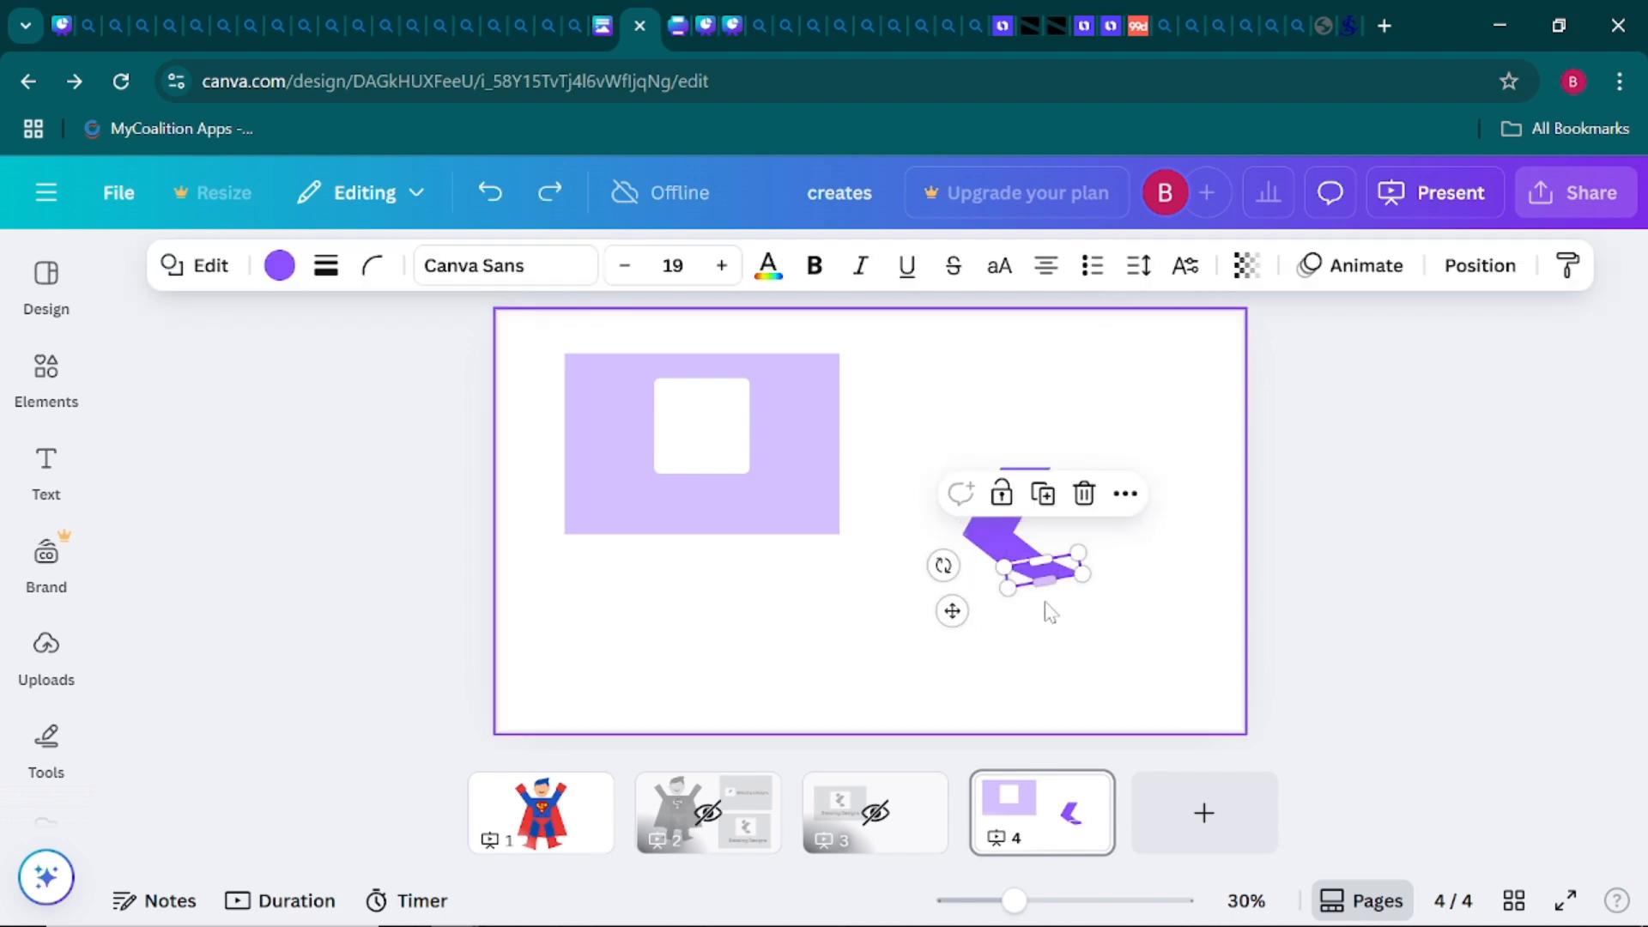
drag(952, 611, 954, 615)
click(1125, 621)
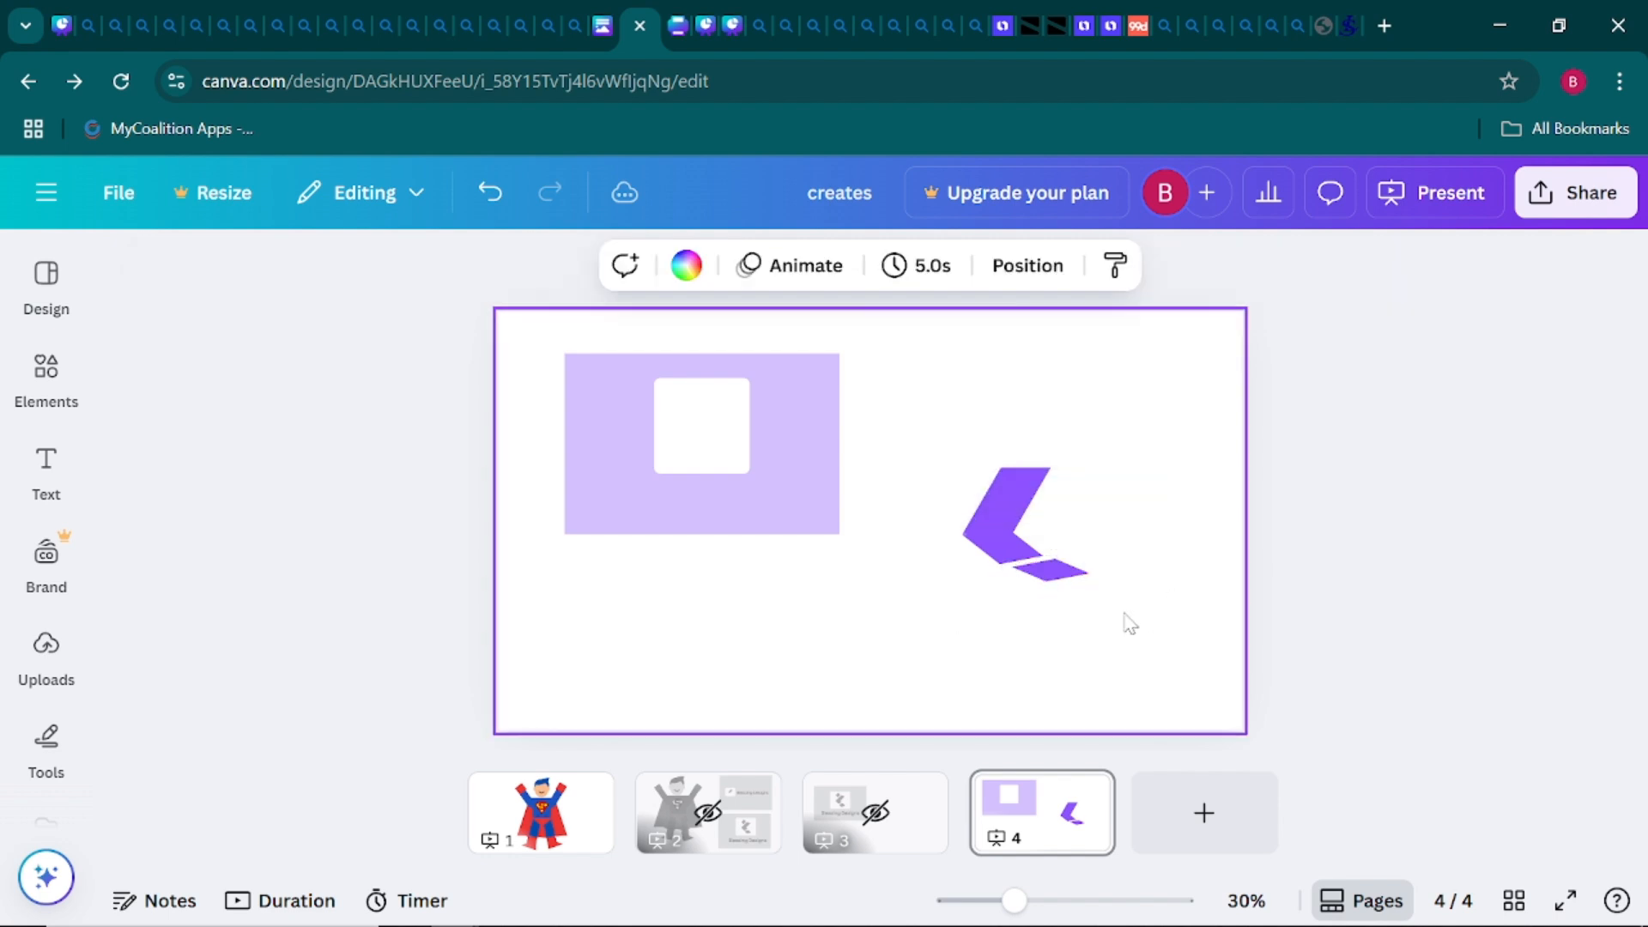
Fine-tune the detached lower parallelogram's position and resize it to about 211 by 60
click(1056, 577)
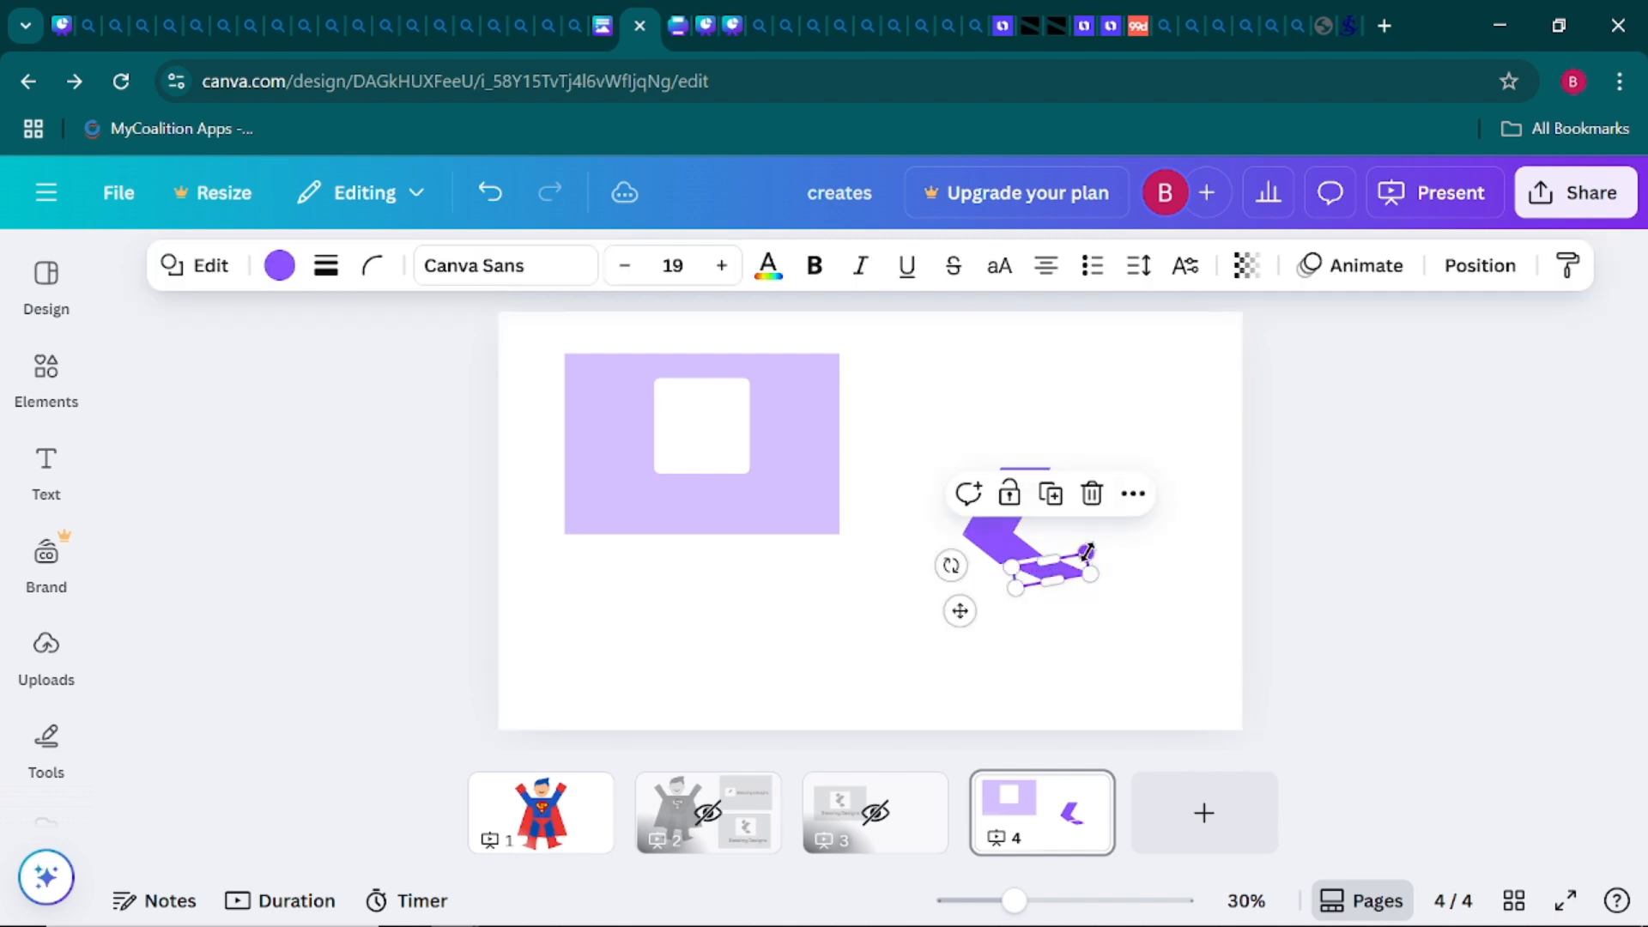
drag(1073, 558, 1079, 558)
click(1167, 562)
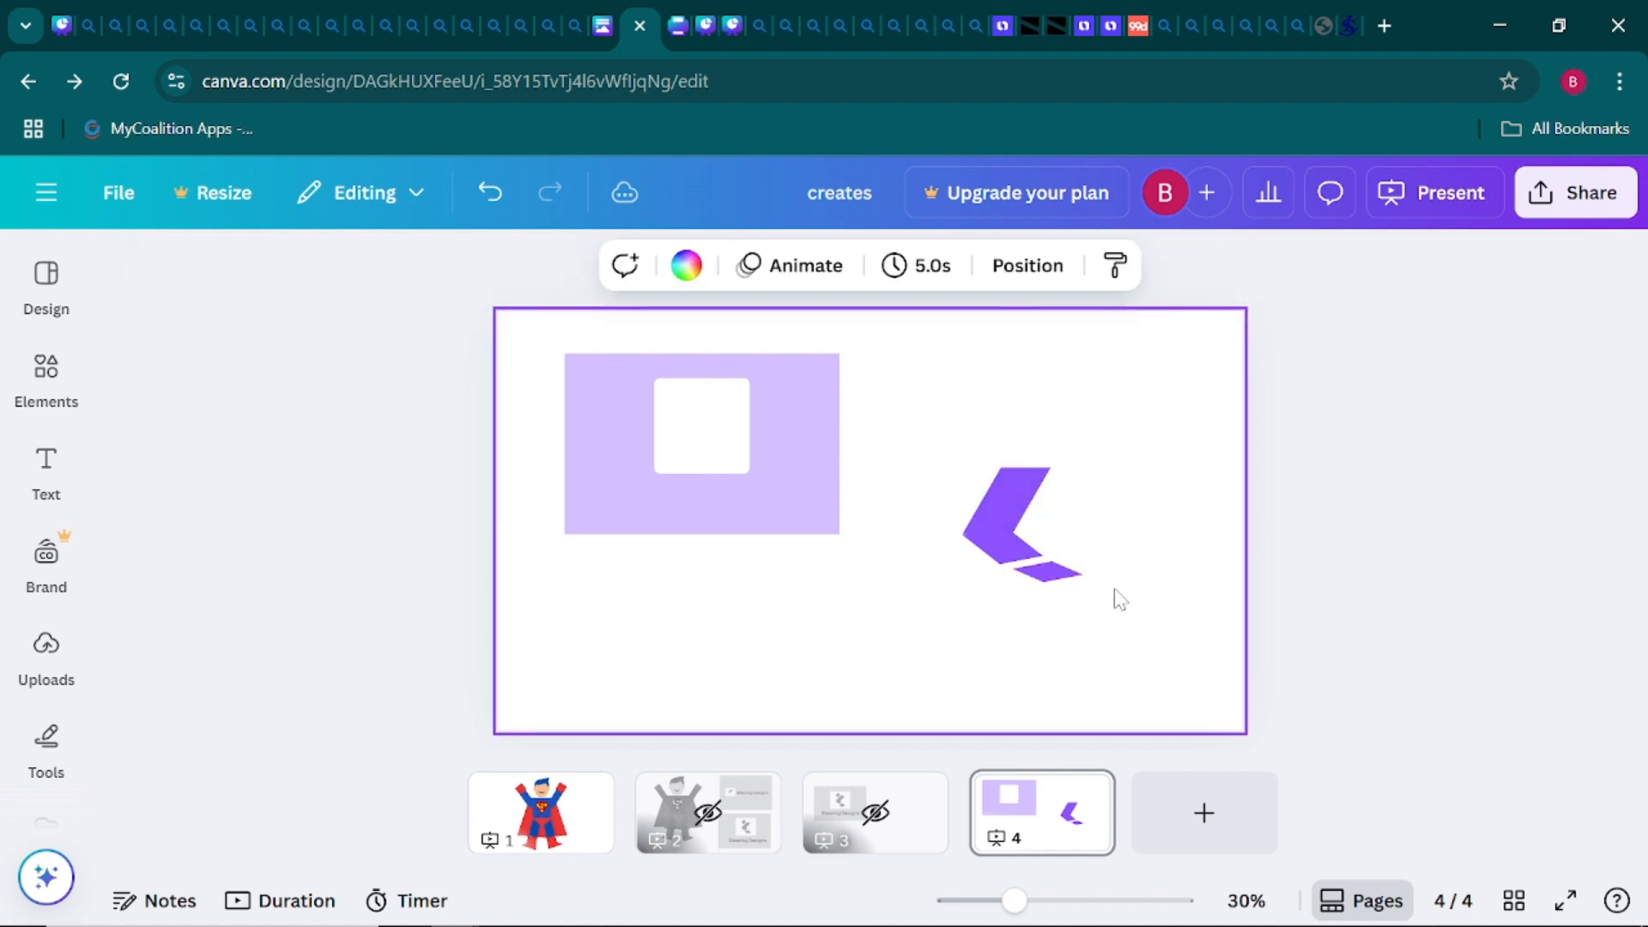
click(1040, 570)
drag(1041, 571, 1046, 573)
click(1167, 592)
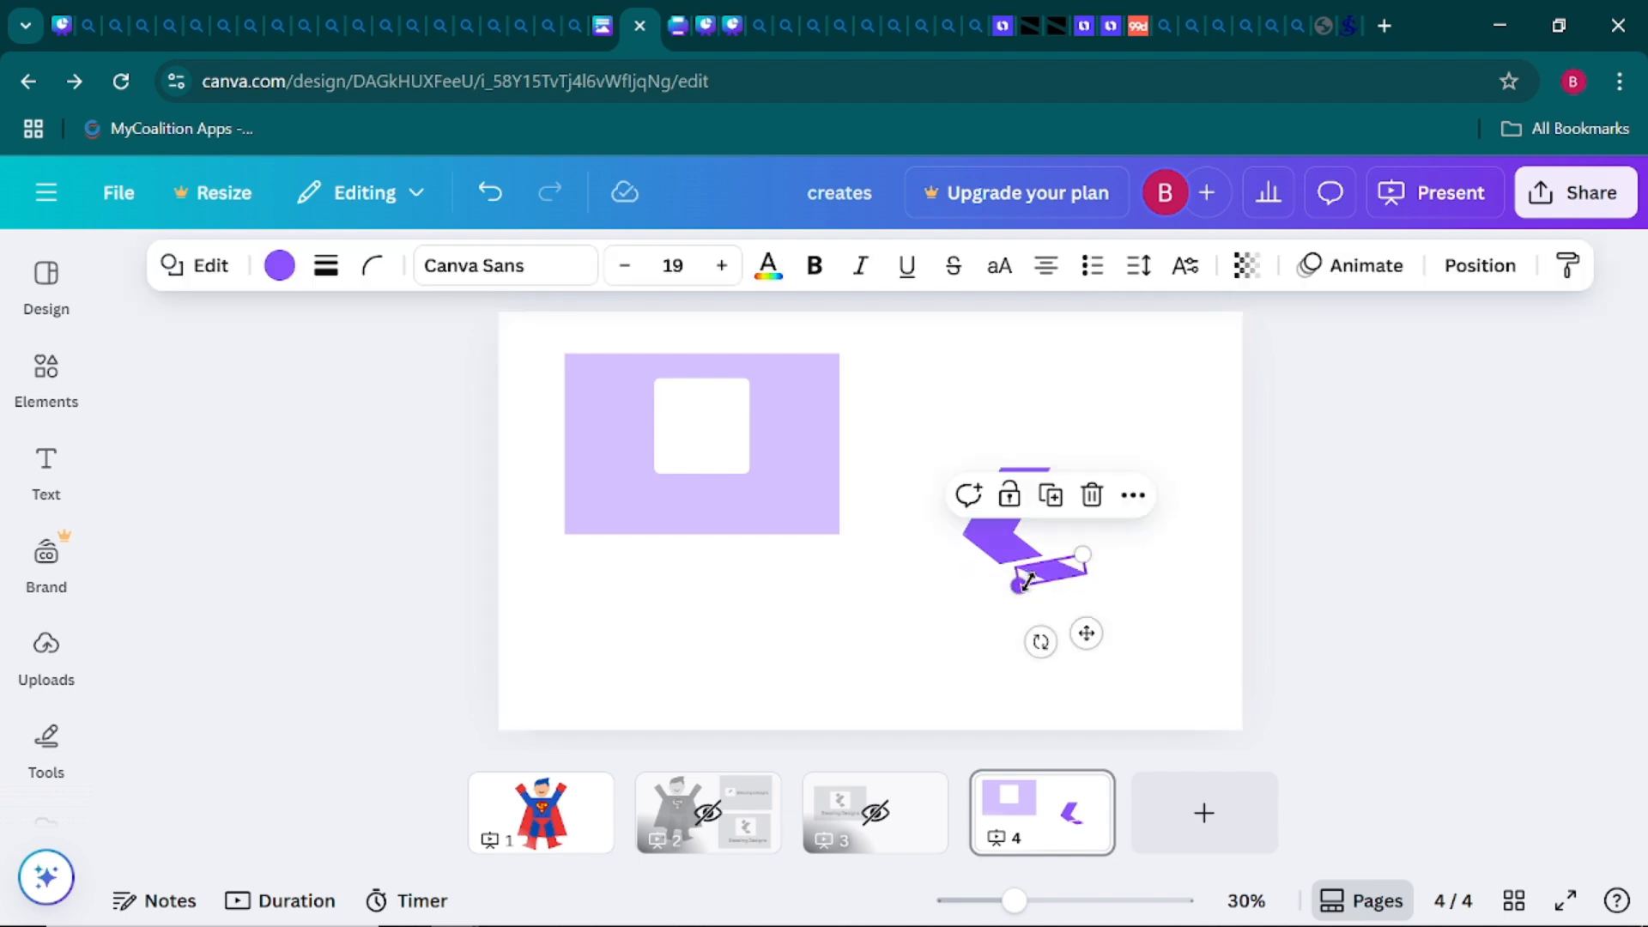
mouse_move(1021, 580)
mouse_down()
mouse_move(1049, 585)
mouse_move(1048, 570)
mouse_up()
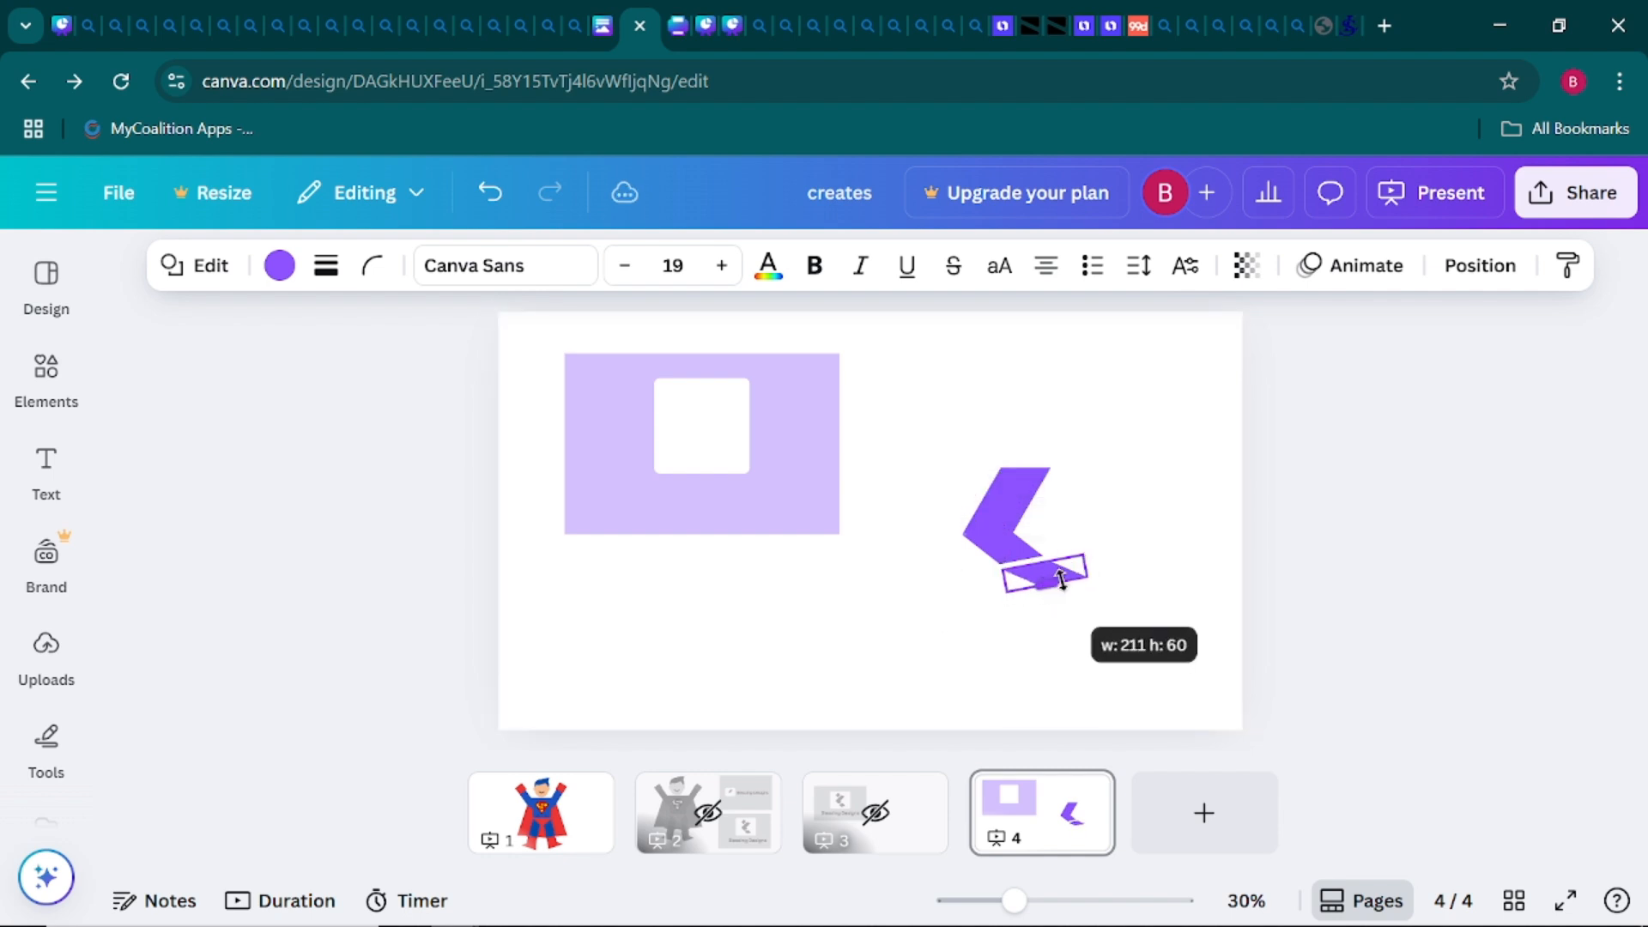
click(1148, 573)
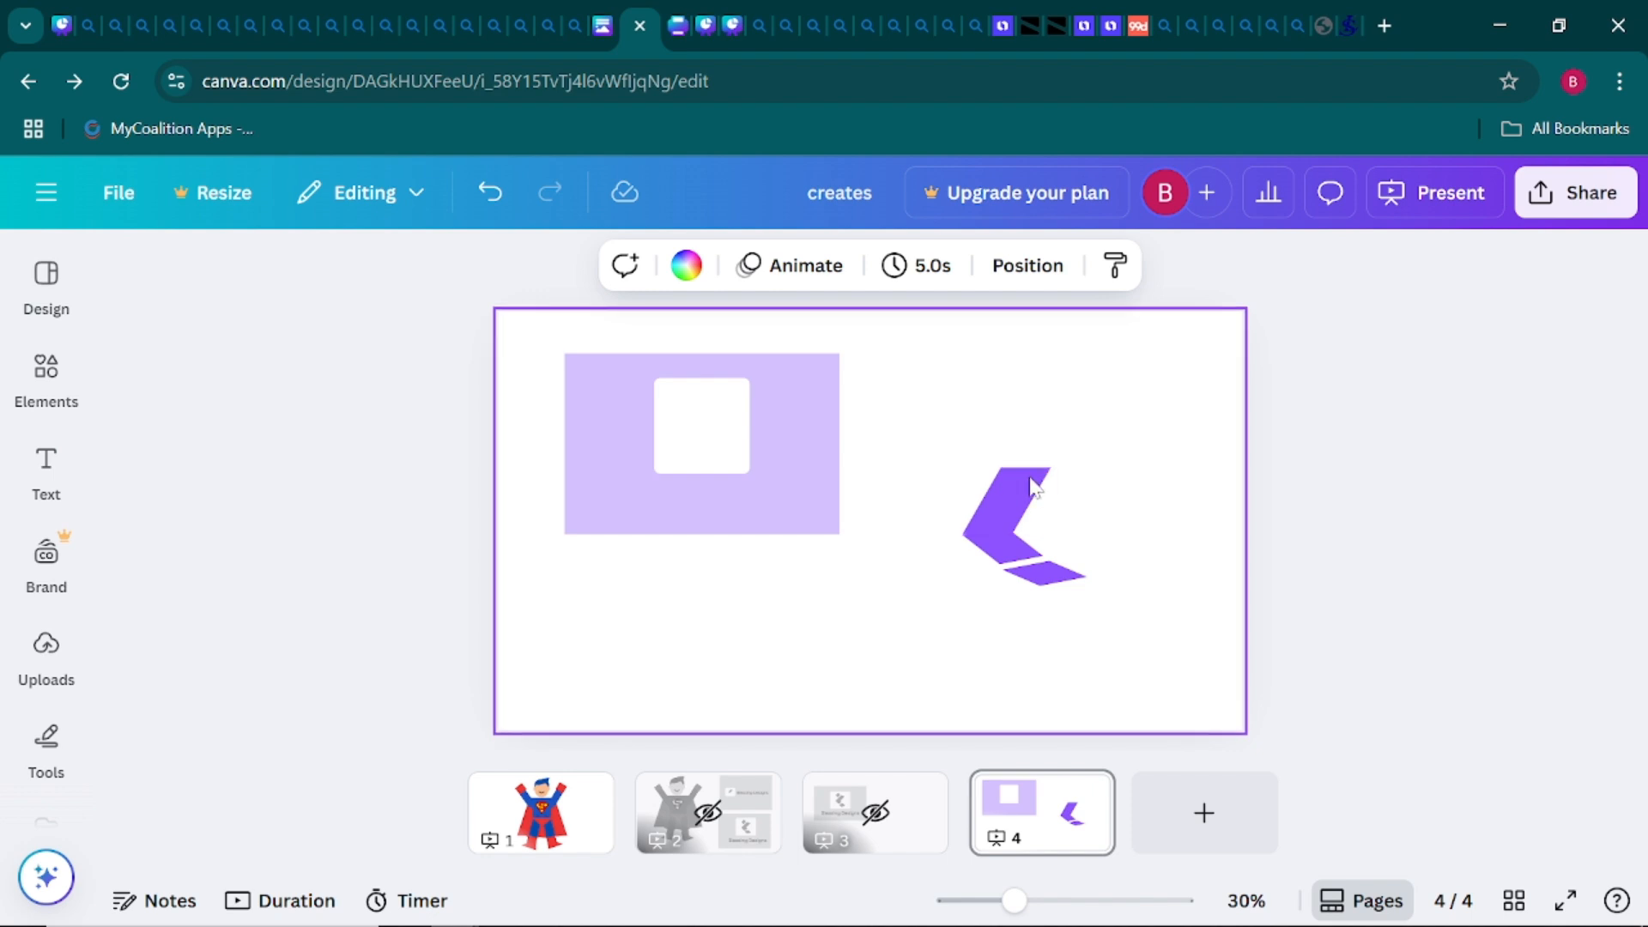
click(1042, 572)
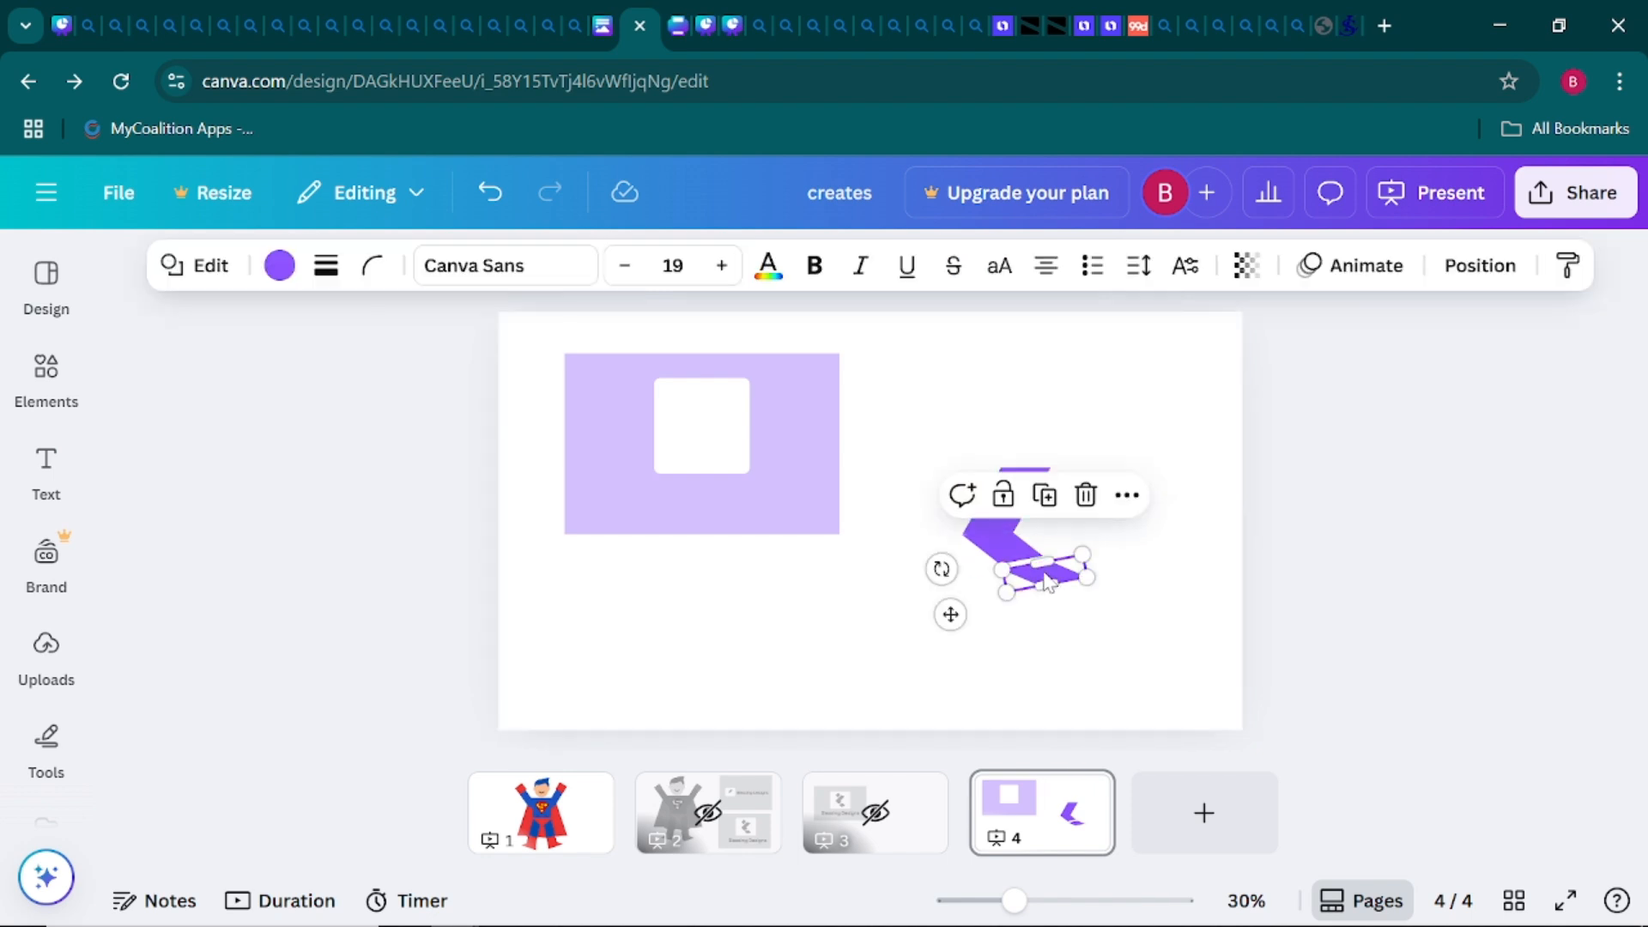
click(1179, 481)
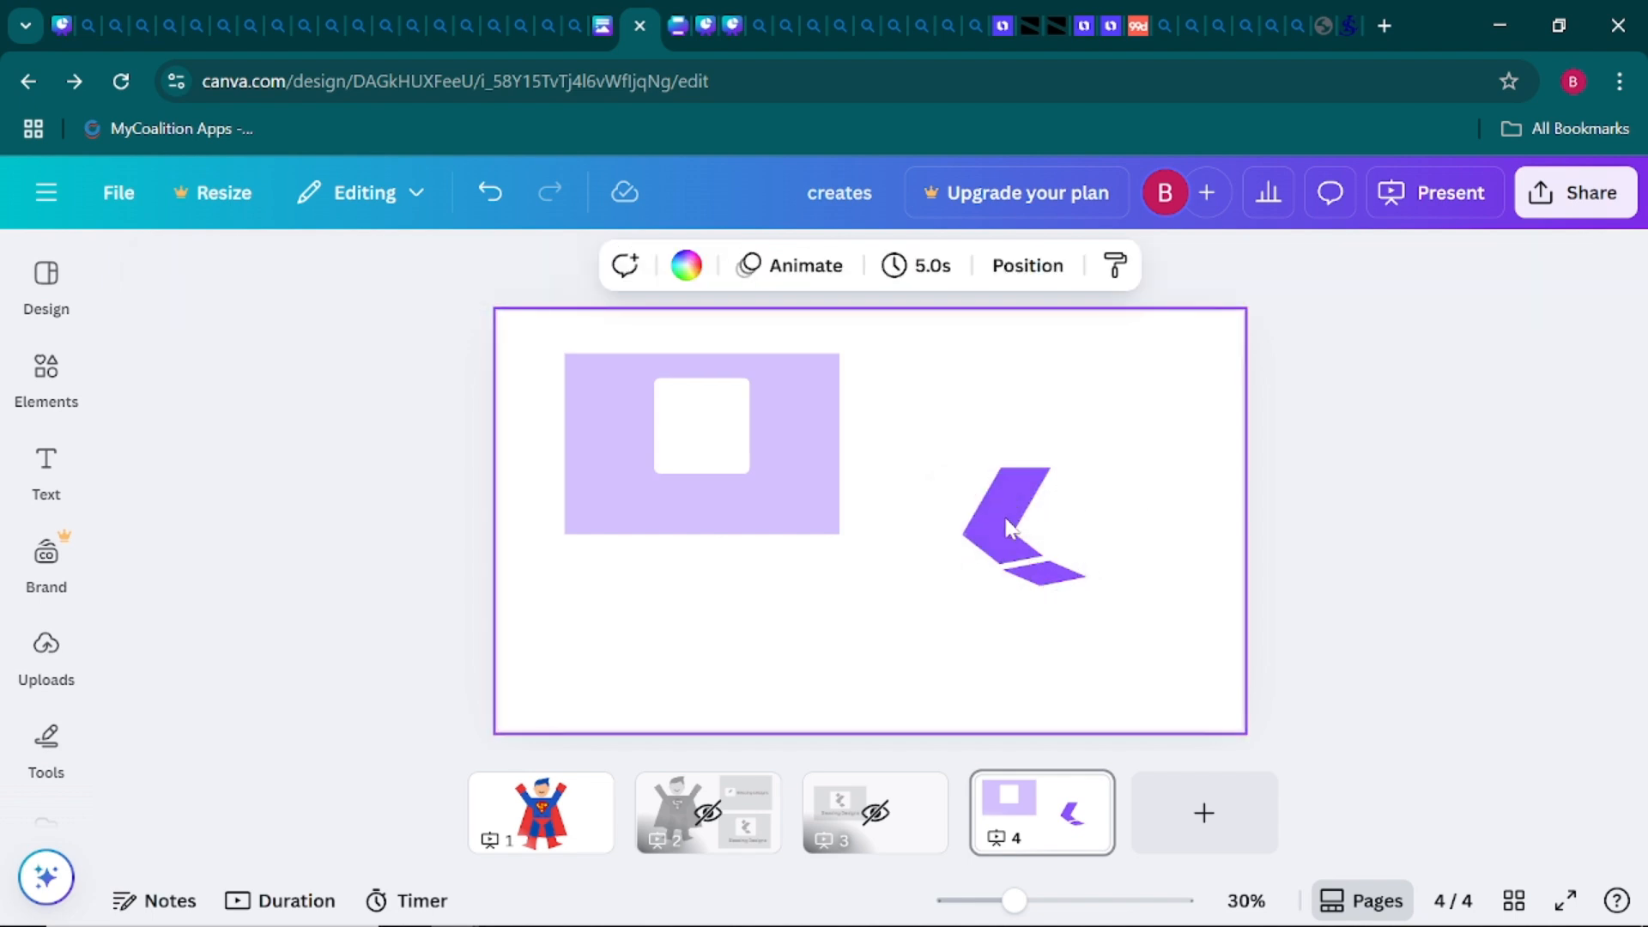
Lengthen the chevron's upper bar upward and rotate it slightly clockwise
click(1009, 546)
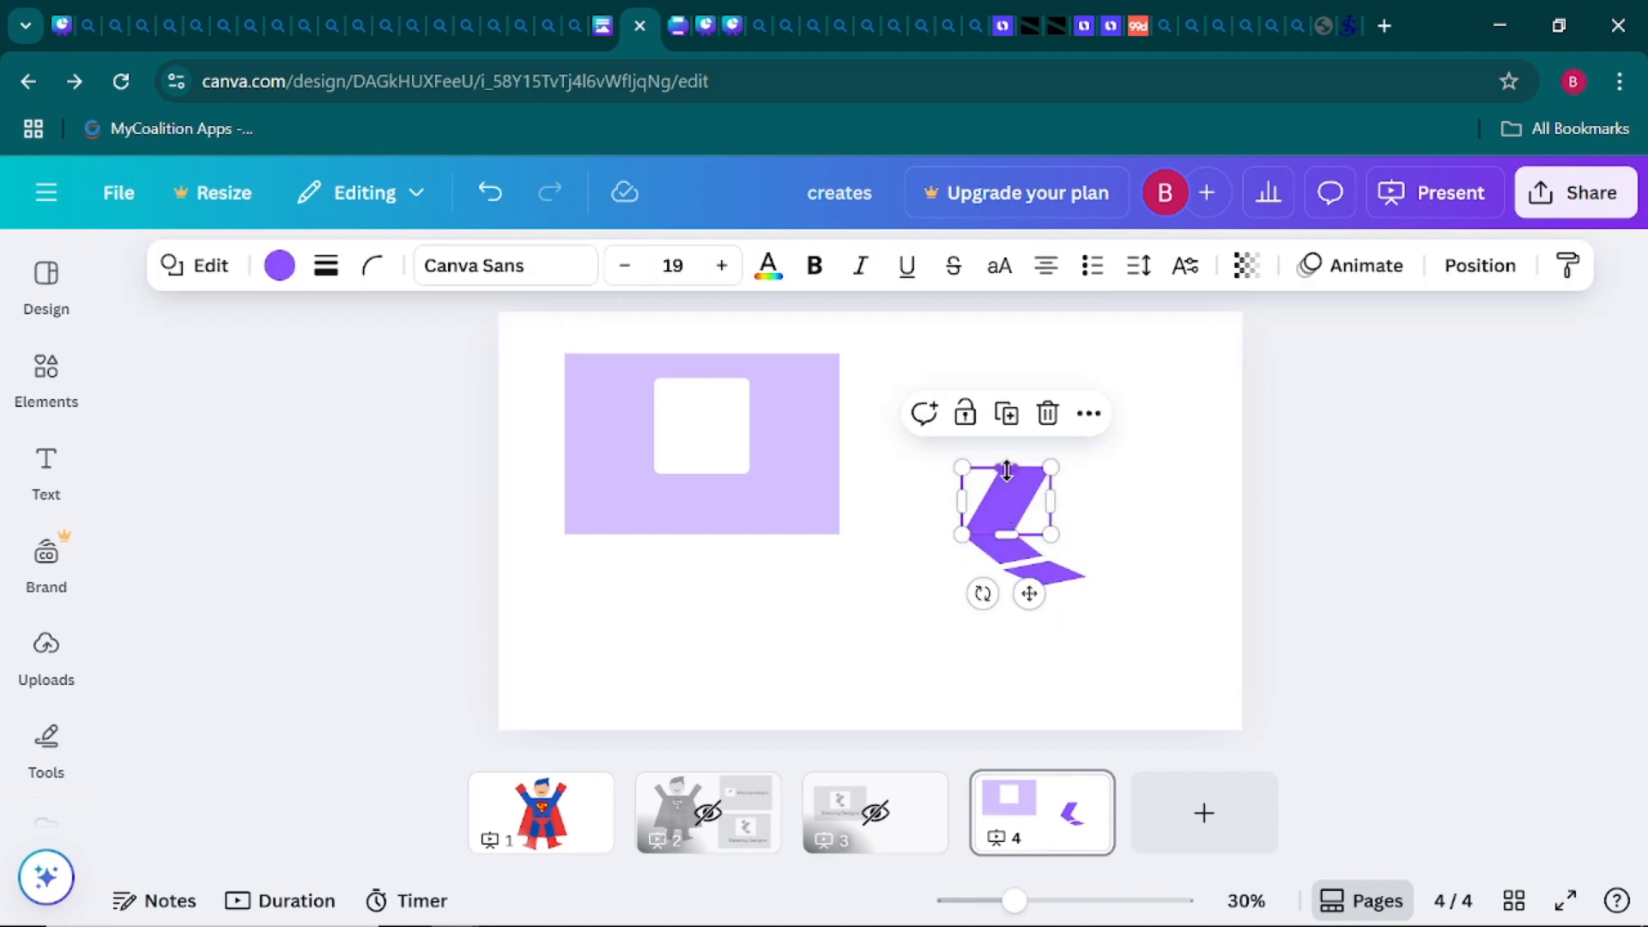
click(1003, 516)
drag(1006, 485, 1033, 458)
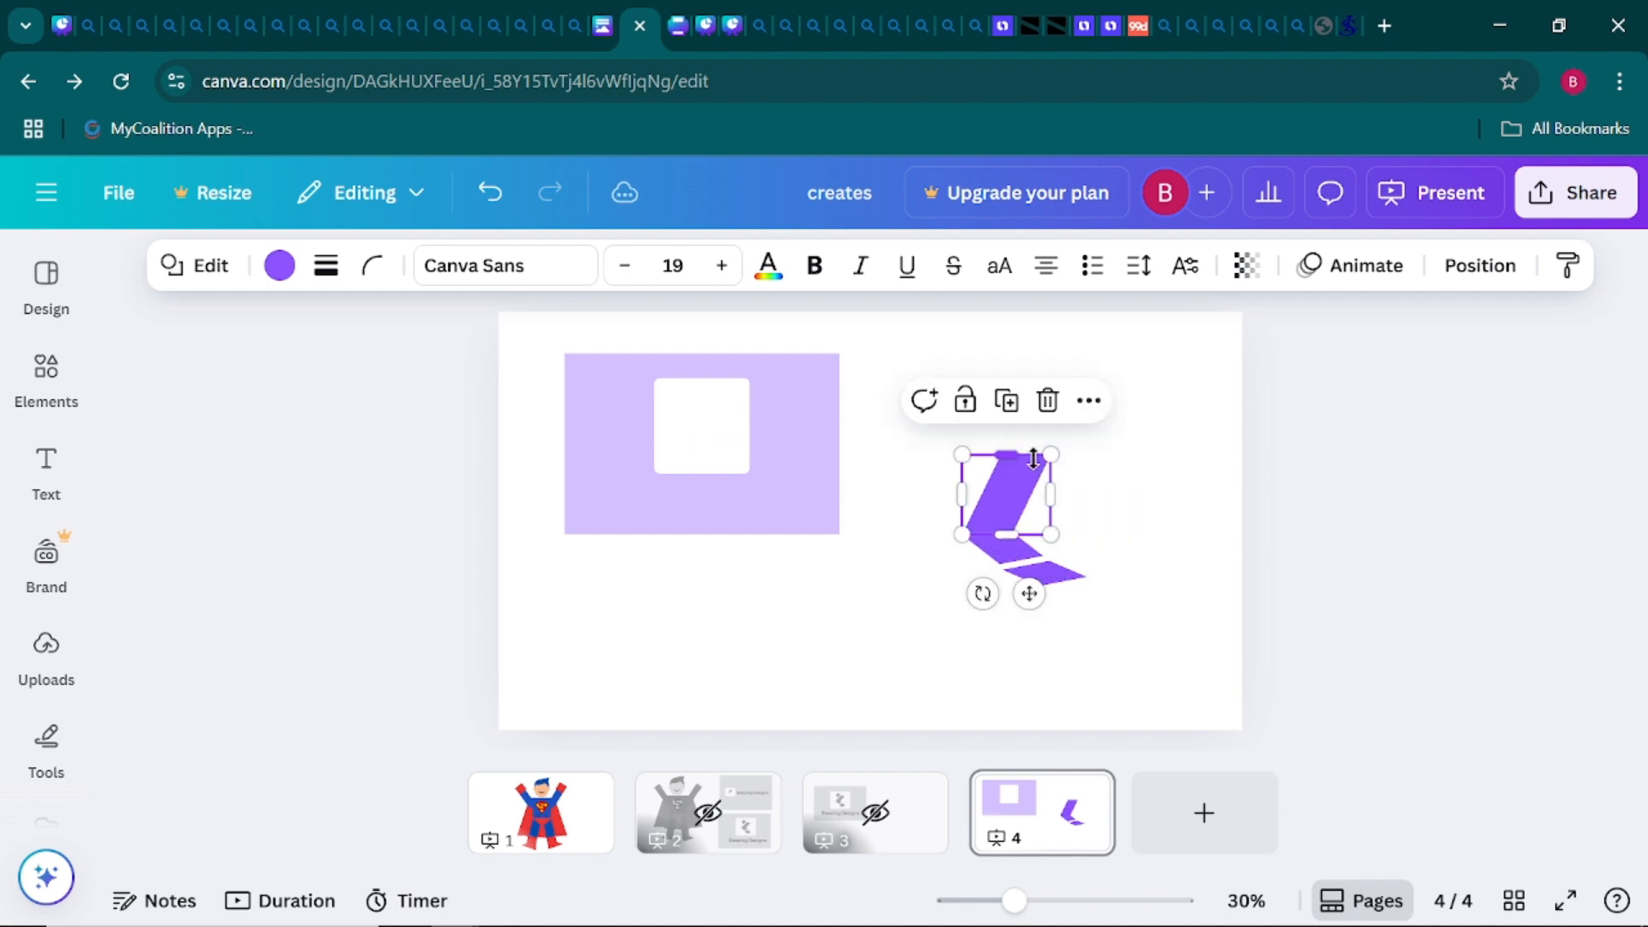
drag(982, 593, 1048, 566)
click(1192, 491)
Realign the lower pieces with the rotated upper bar, keeping the flat parallelogram detached by a small gap
click(1151, 526)
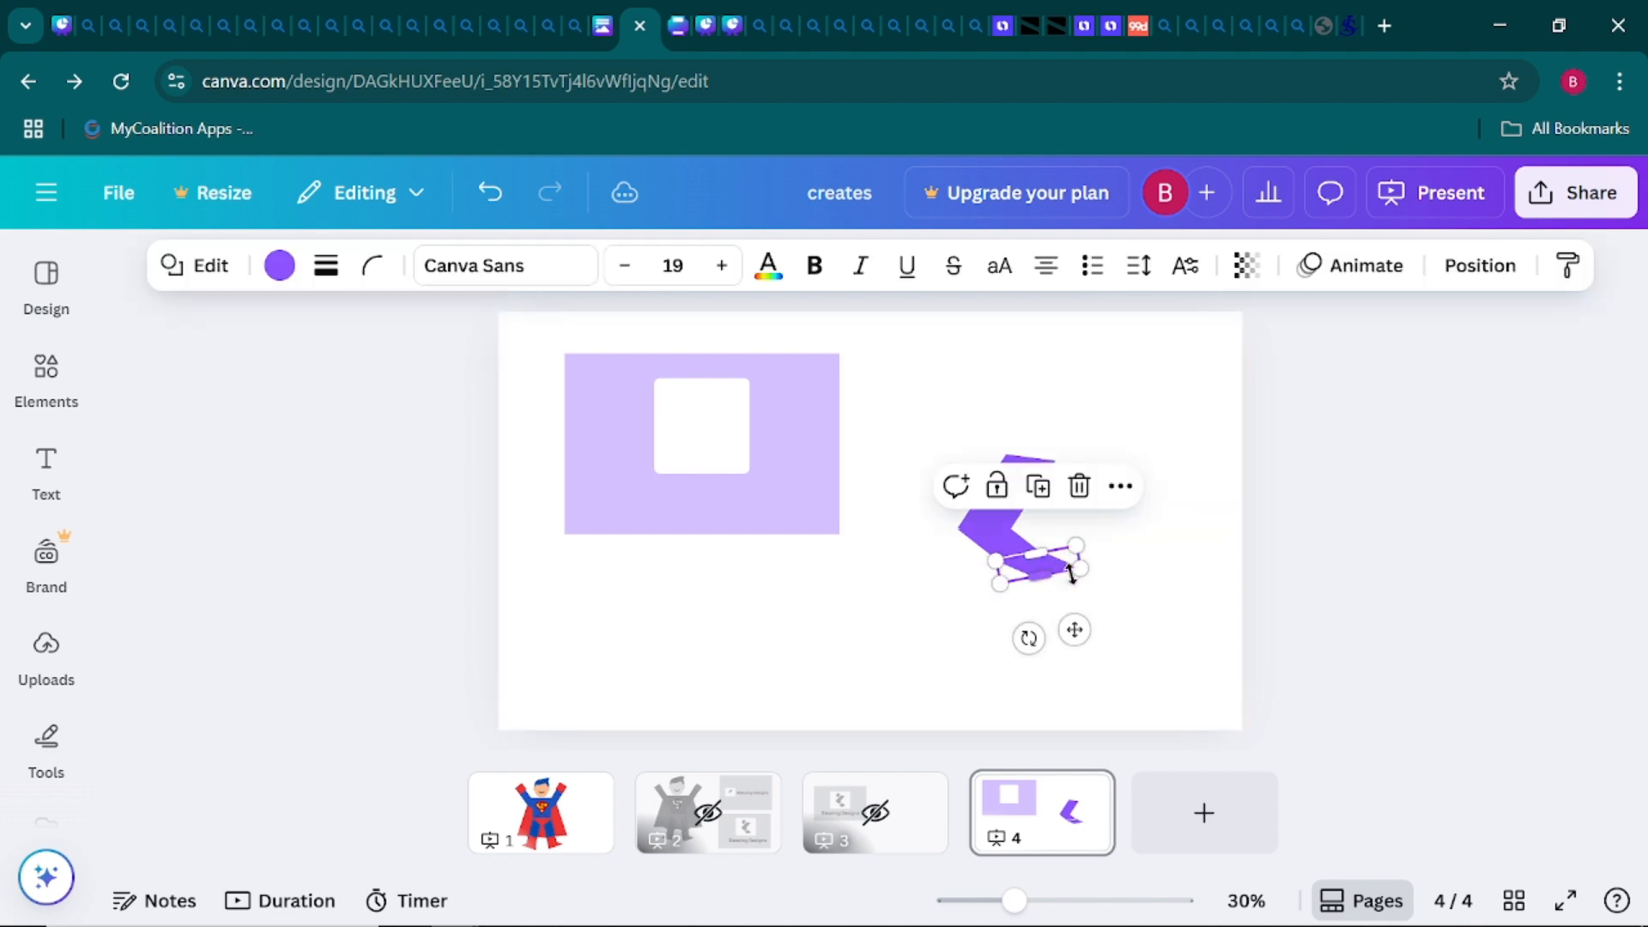
click(1116, 579)
click(1051, 568)
drag(1073, 629, 1076, 635)
click(1037, 732)
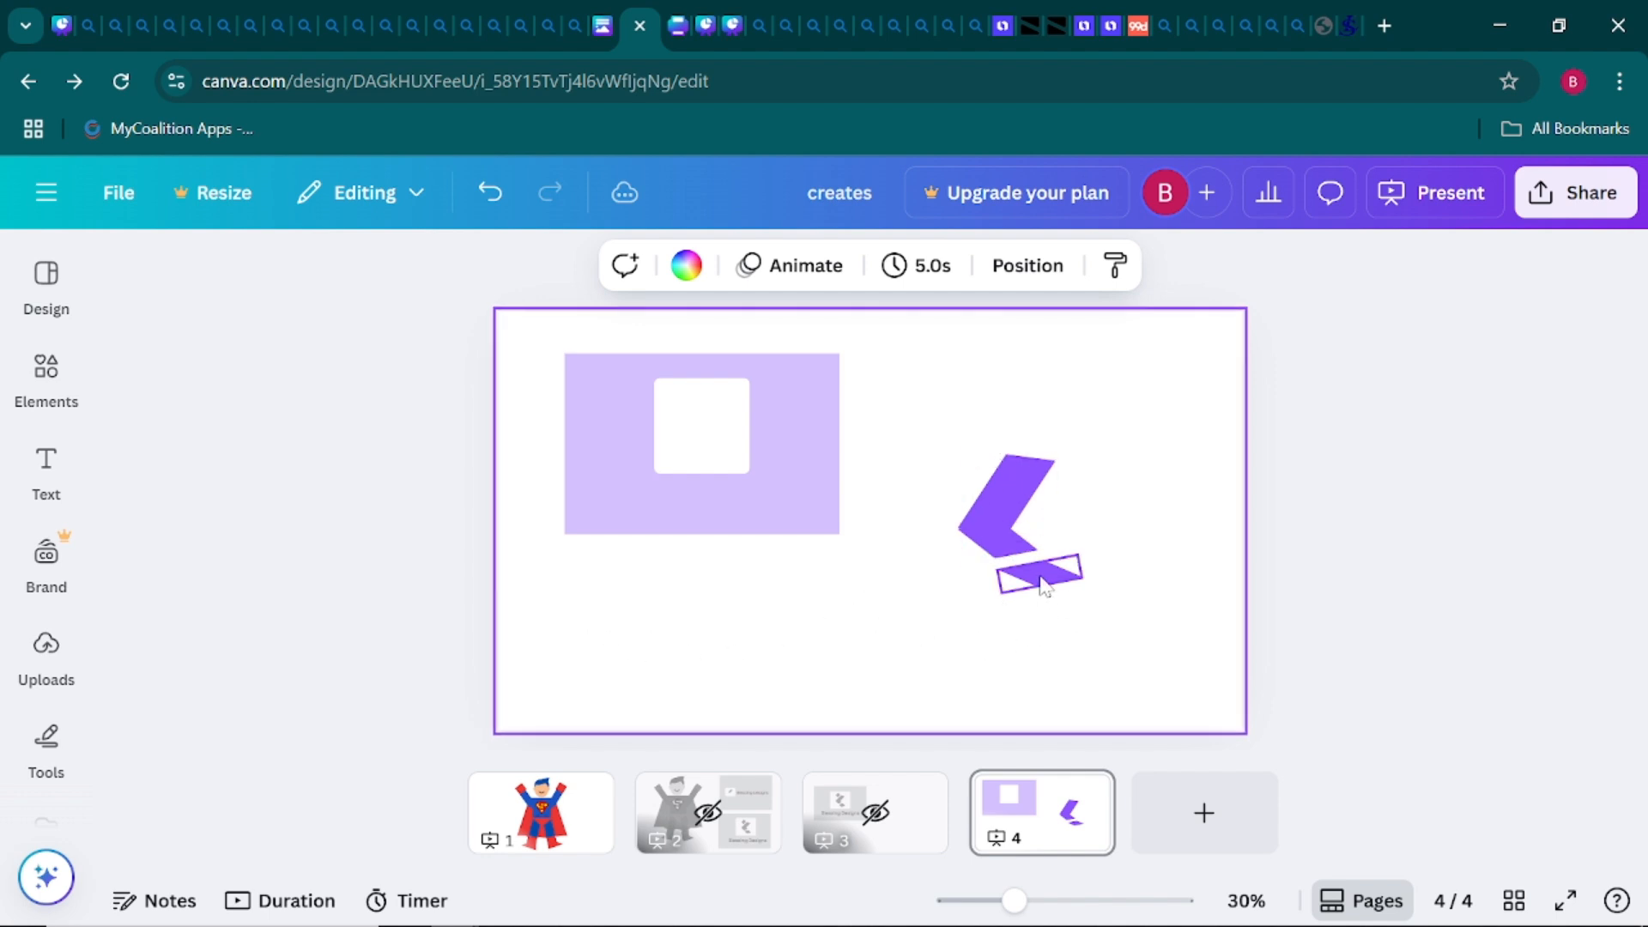
Add a purple square, shrink it to a small rectangle and place it above the chevron's upper-left edge
mouse_move(54, 746)
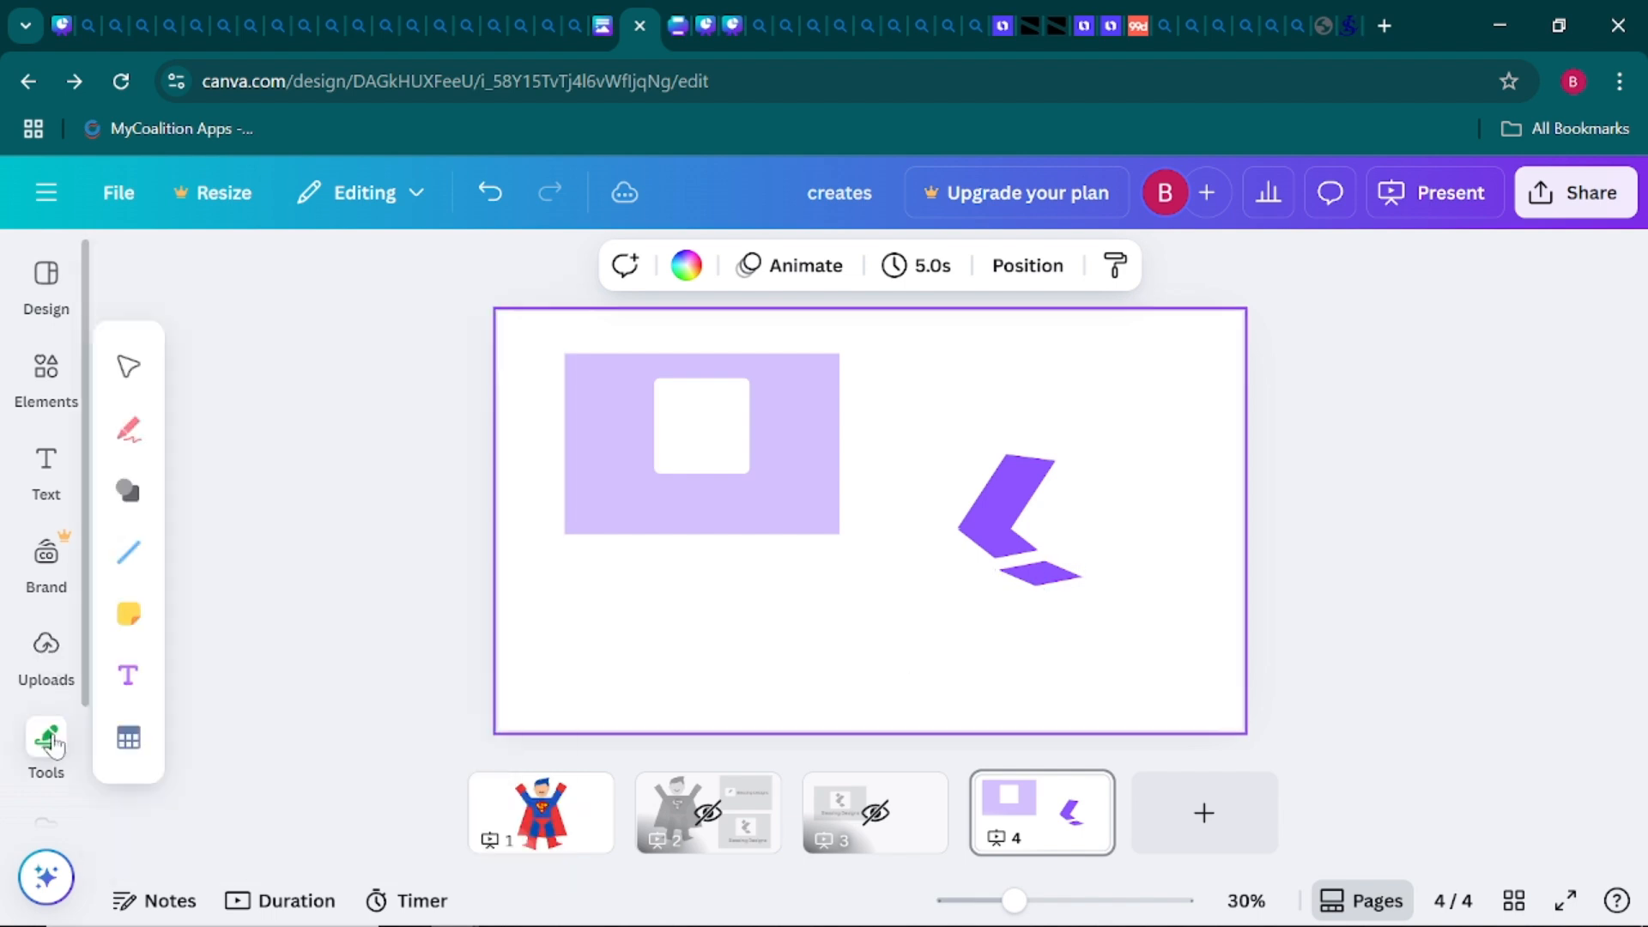
click(128, 491)
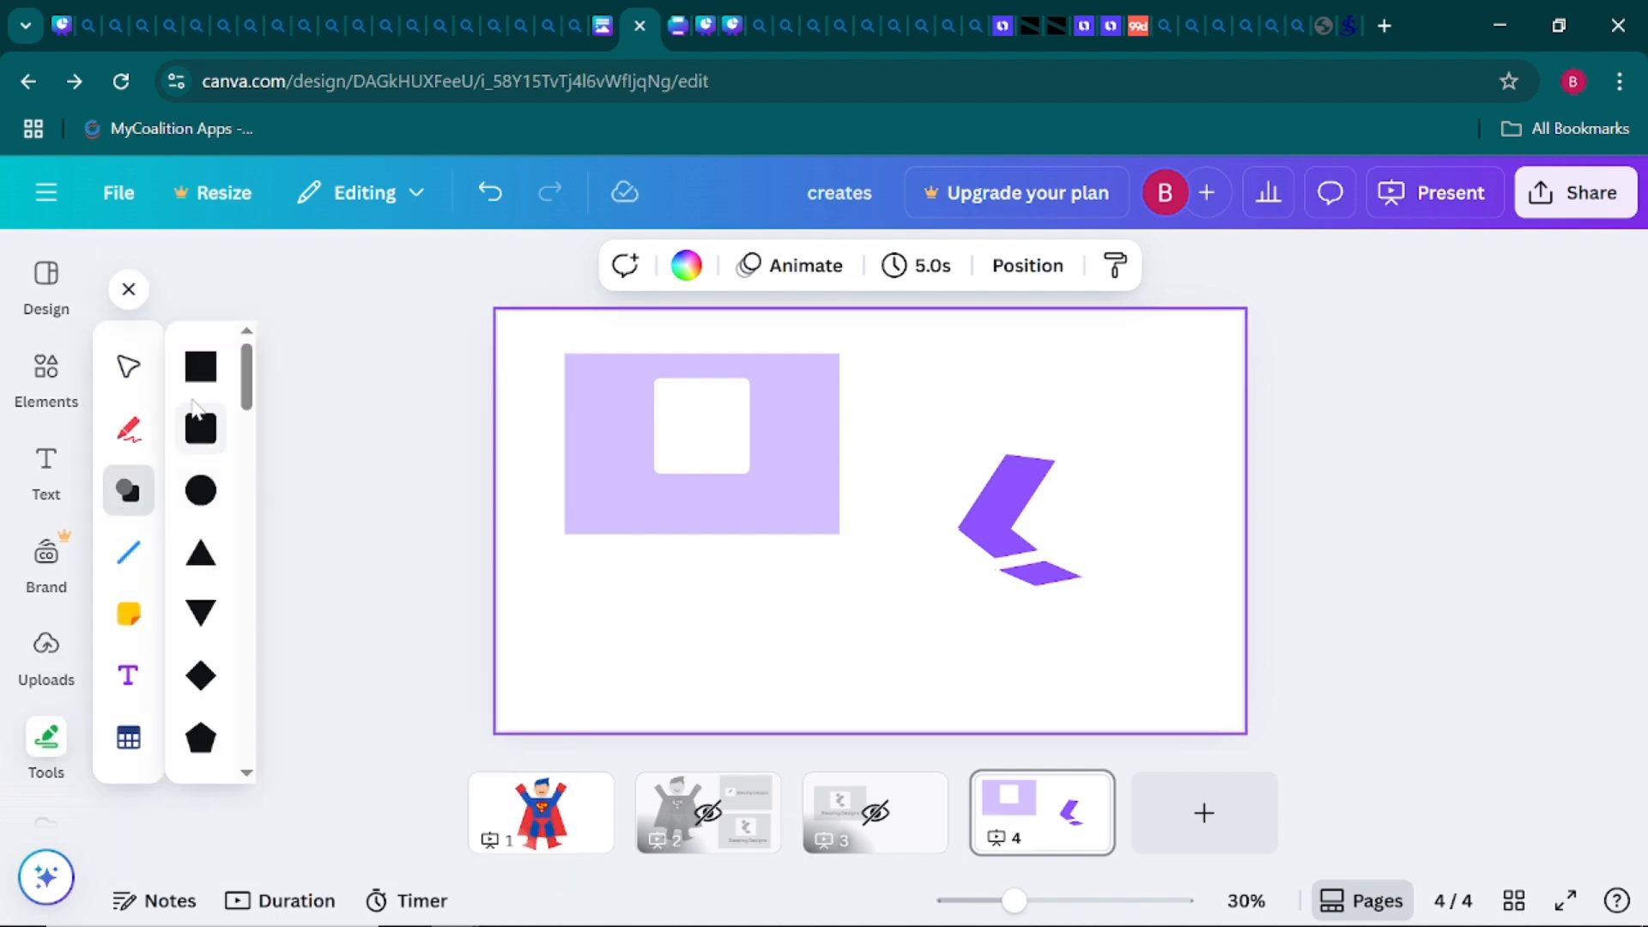
click(870, 507)
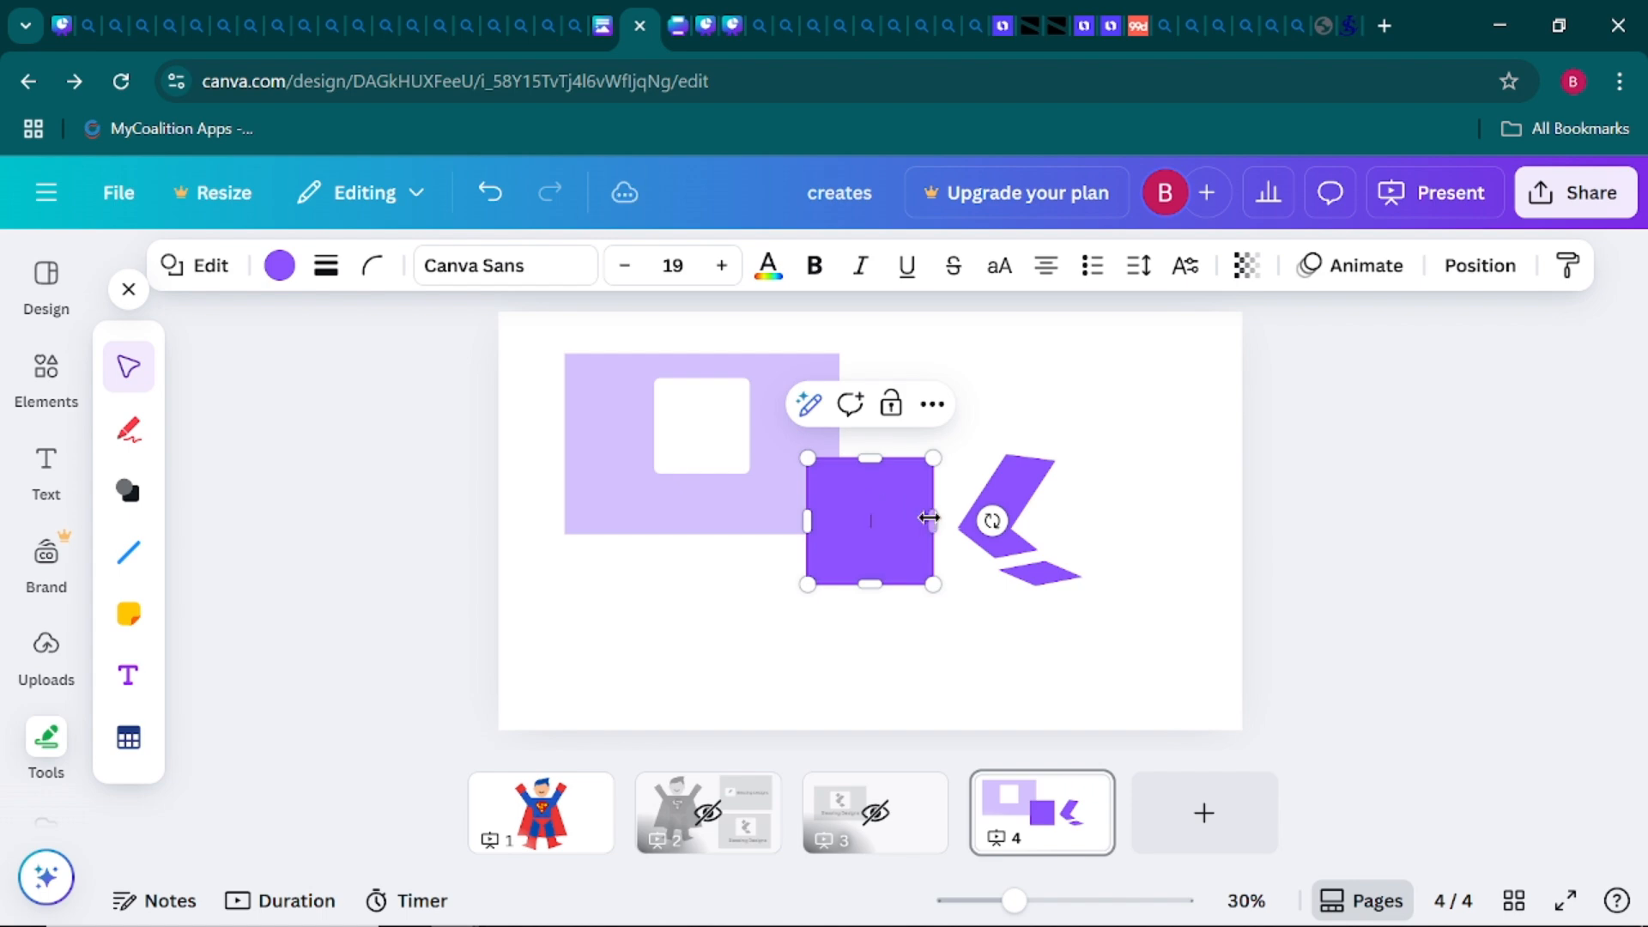
drag(868, 585, 856, 518)
drag(935, 479, 951, 445)
click(893, 489)
click(833, 496)
click(922, 460)
click(861, 469)
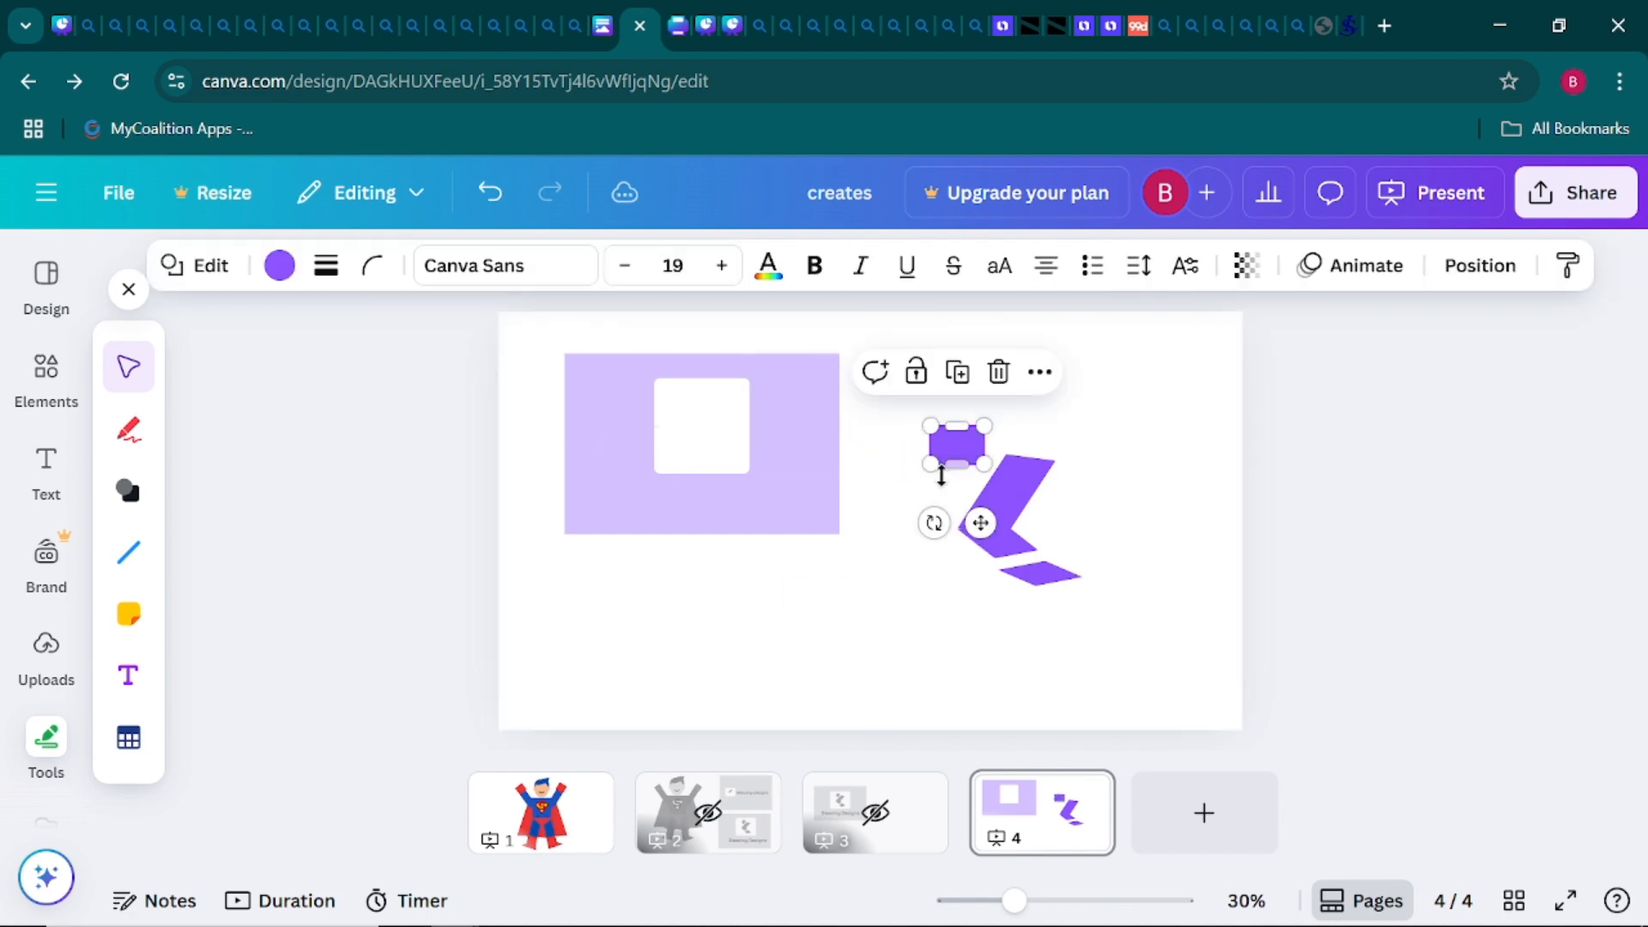
Rotate the small rectangle anticlockwise to run parallel to the upper bar and place it beside the bar with a narrow gap
drag(929, 522, 1061, 550)
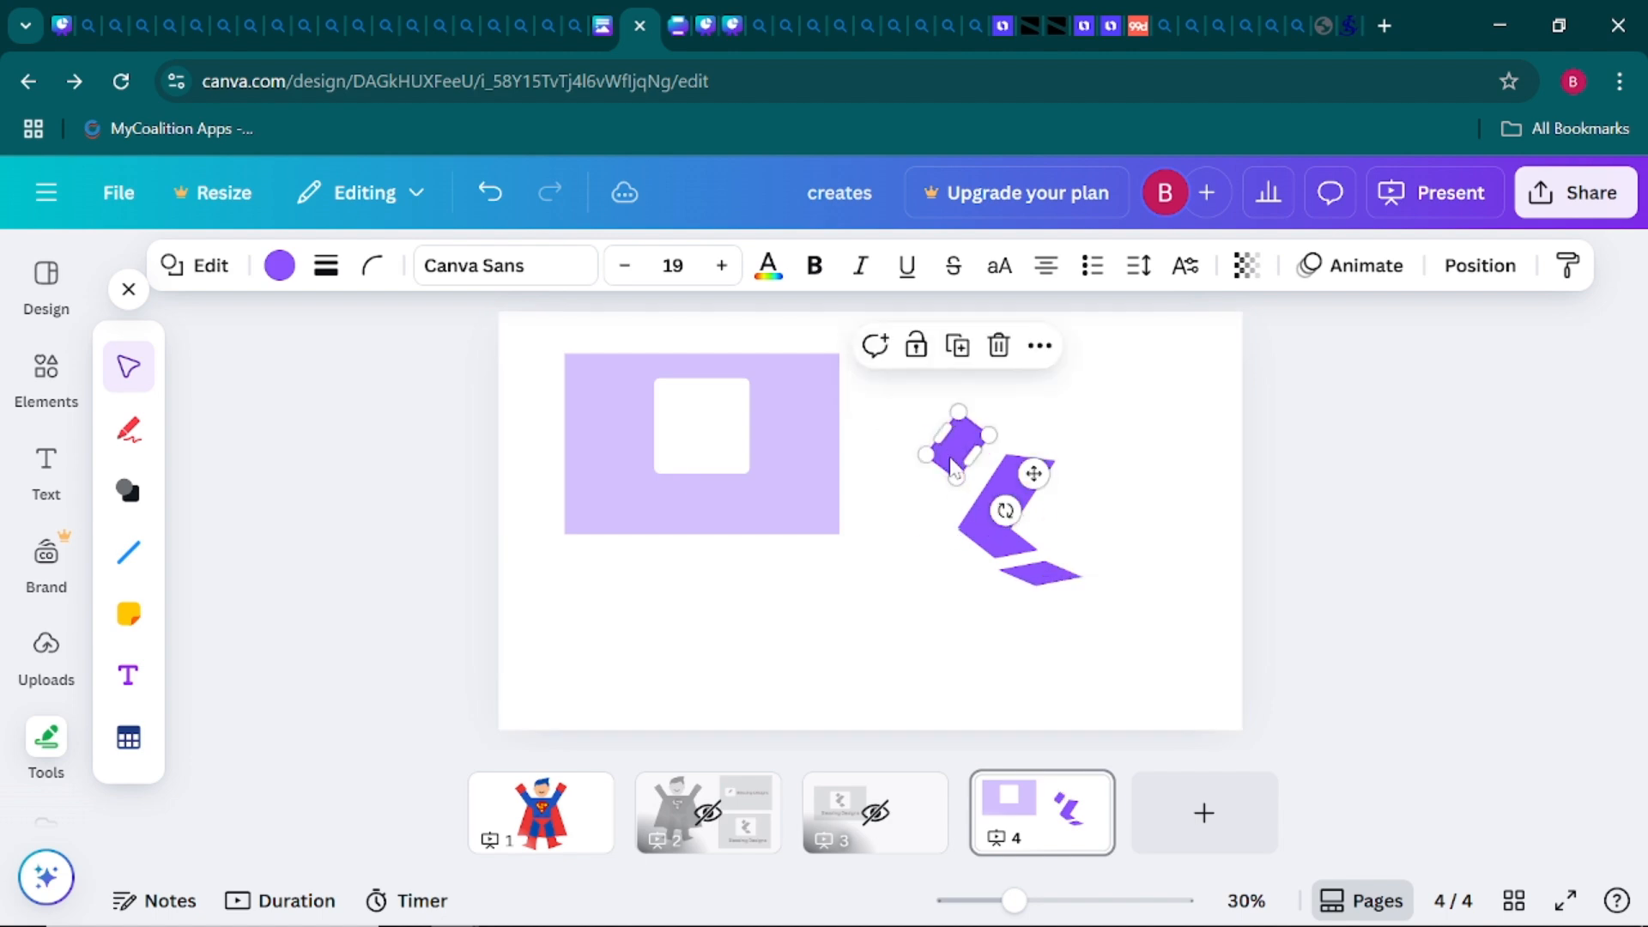
click(1137, 463)
click(958, 449)
drag(958, 449, 971, 485)
click(1145, 480)
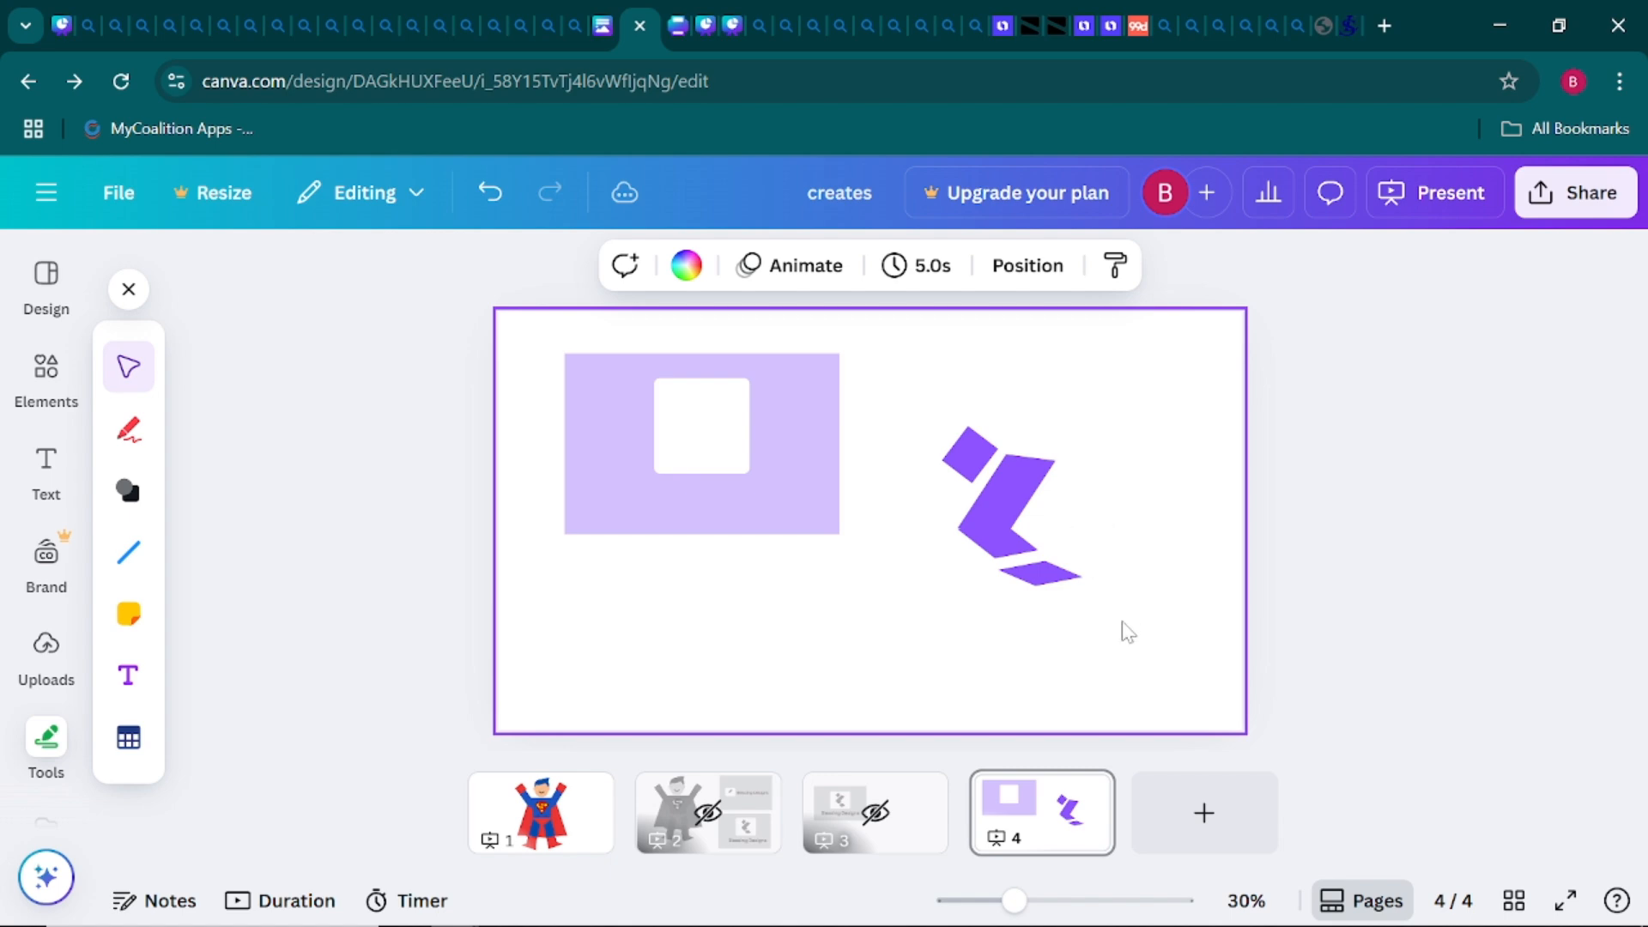
click(963, 465)
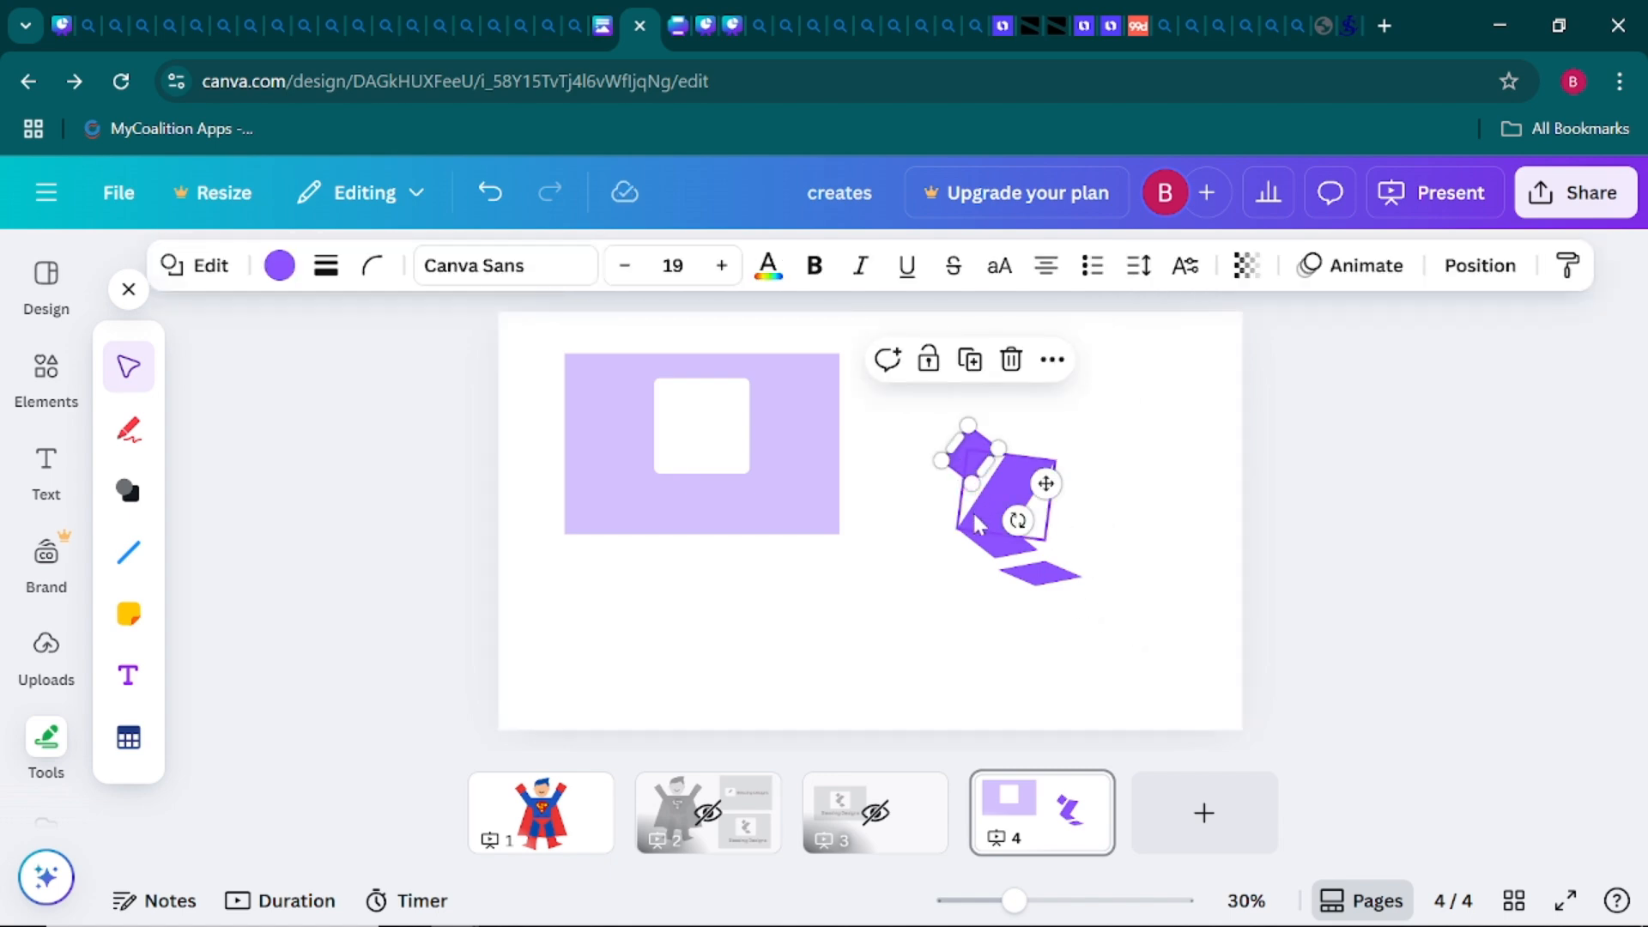
drag(1015, 521, 1022, 518)
click(1151, 502)
Scale all the purple emblem pieces down together and place them on the white rounded tile
drag(1142, 628, 932, 412)
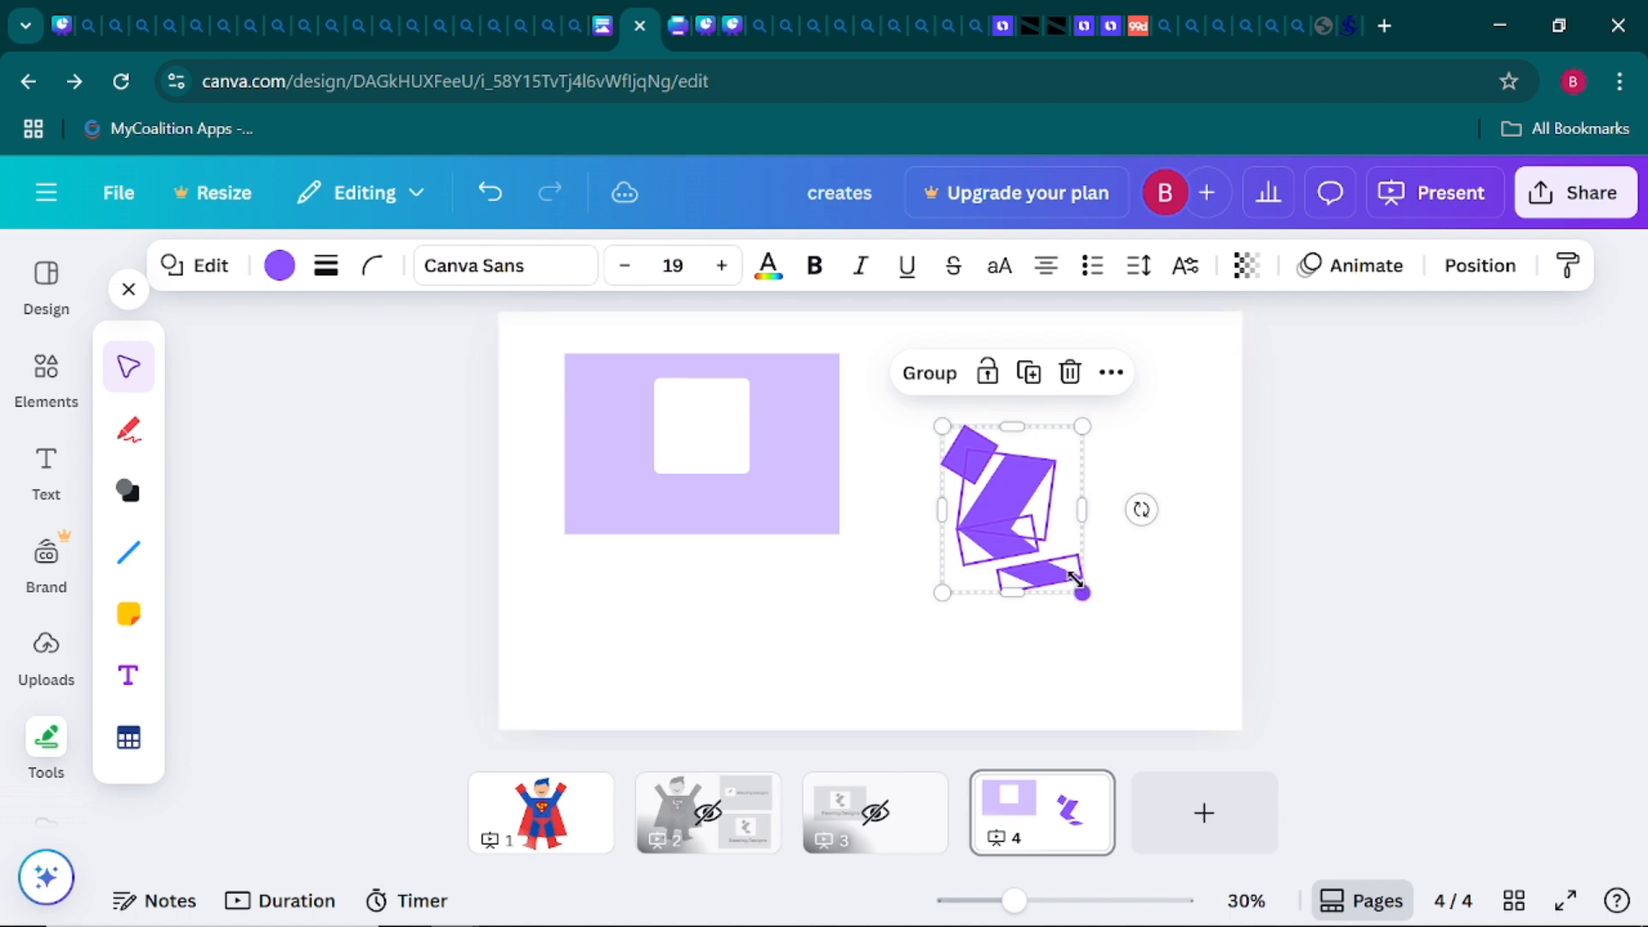
drag(1076, 582, 710, 433)
click(1034, 462)
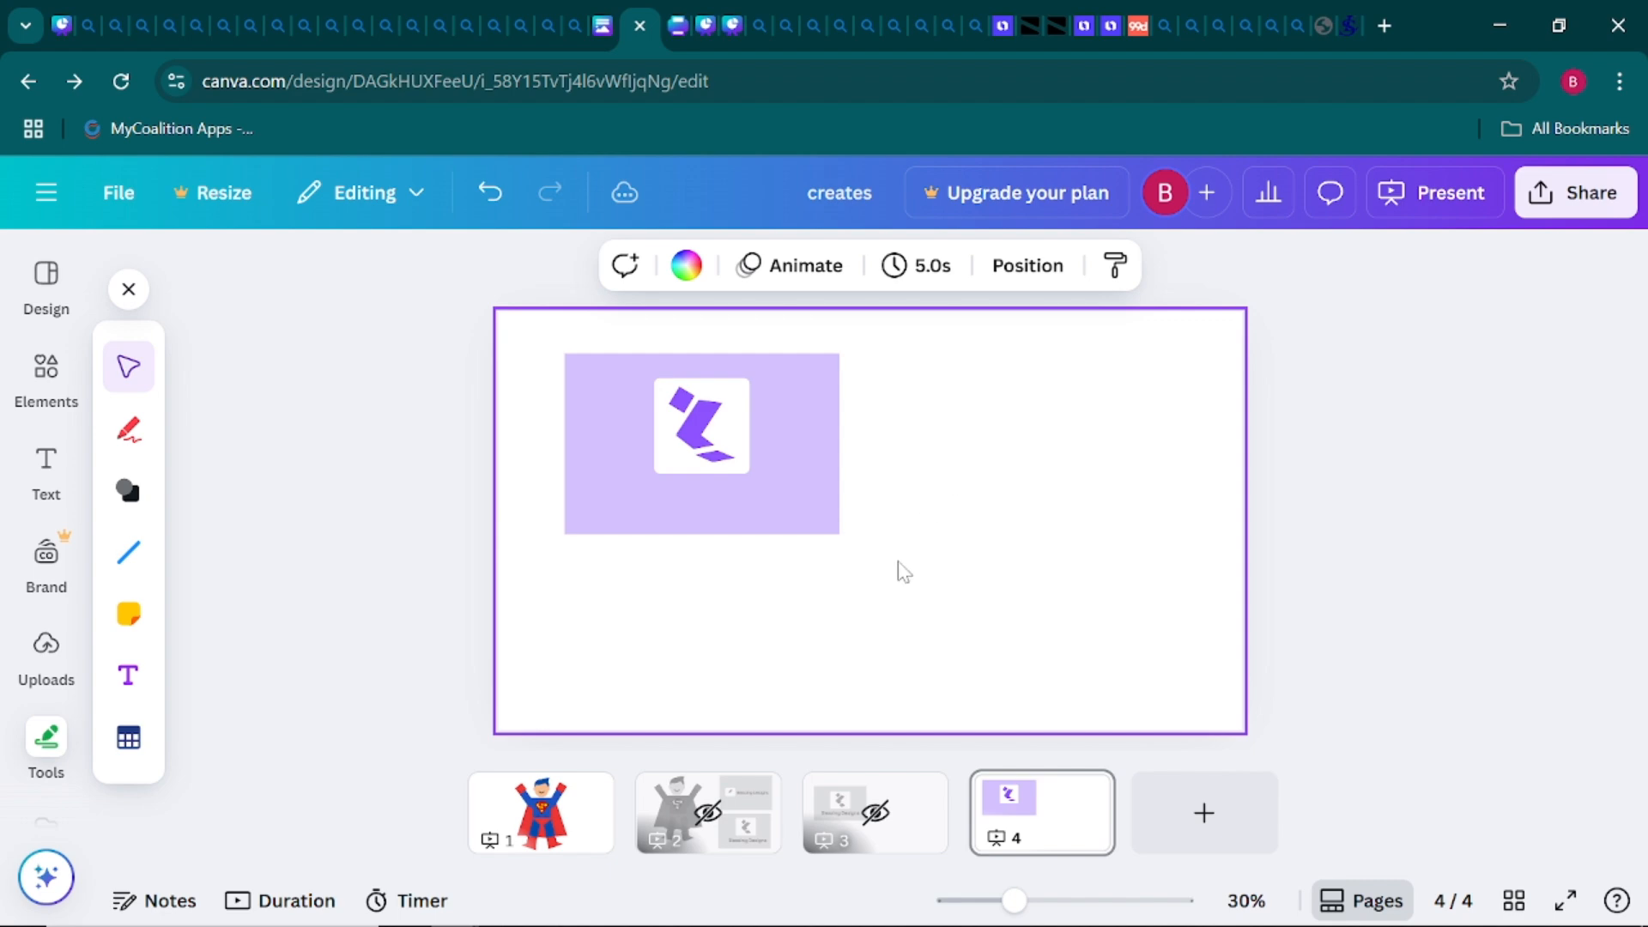
Move the whole logo, including its light purple background, to the centre of the page
drag(926, 605, 527, 345)
drag(667, 416, 832, 507)
click(1098, 471)
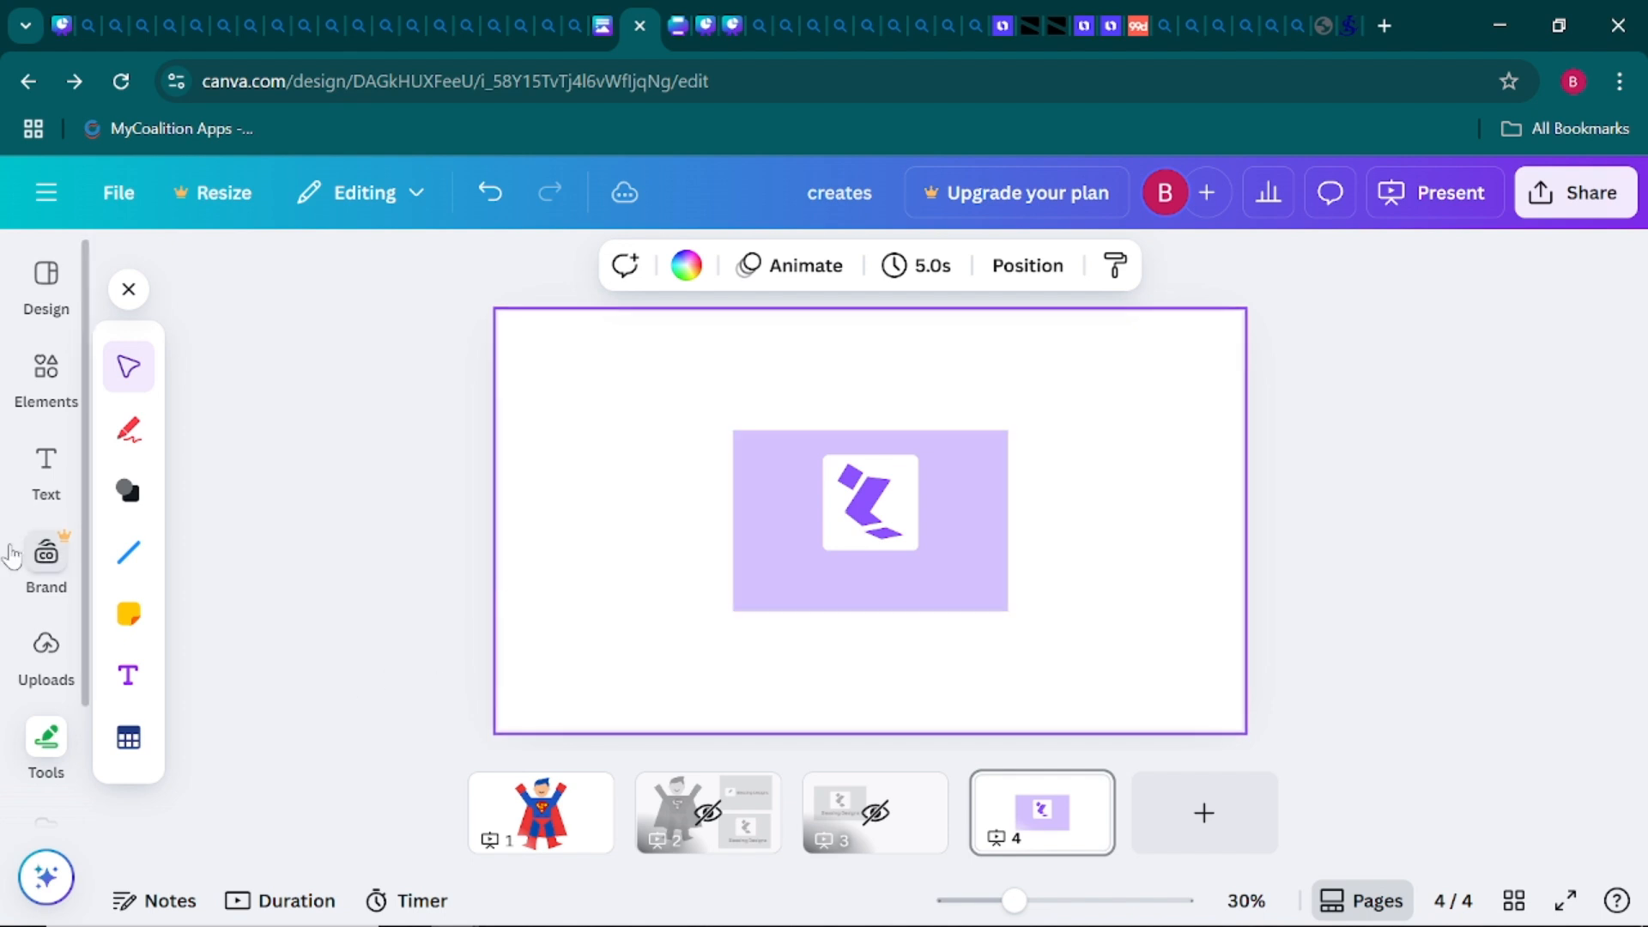
Add a new text box to the logo page
scroll(54, 472, down, 1)
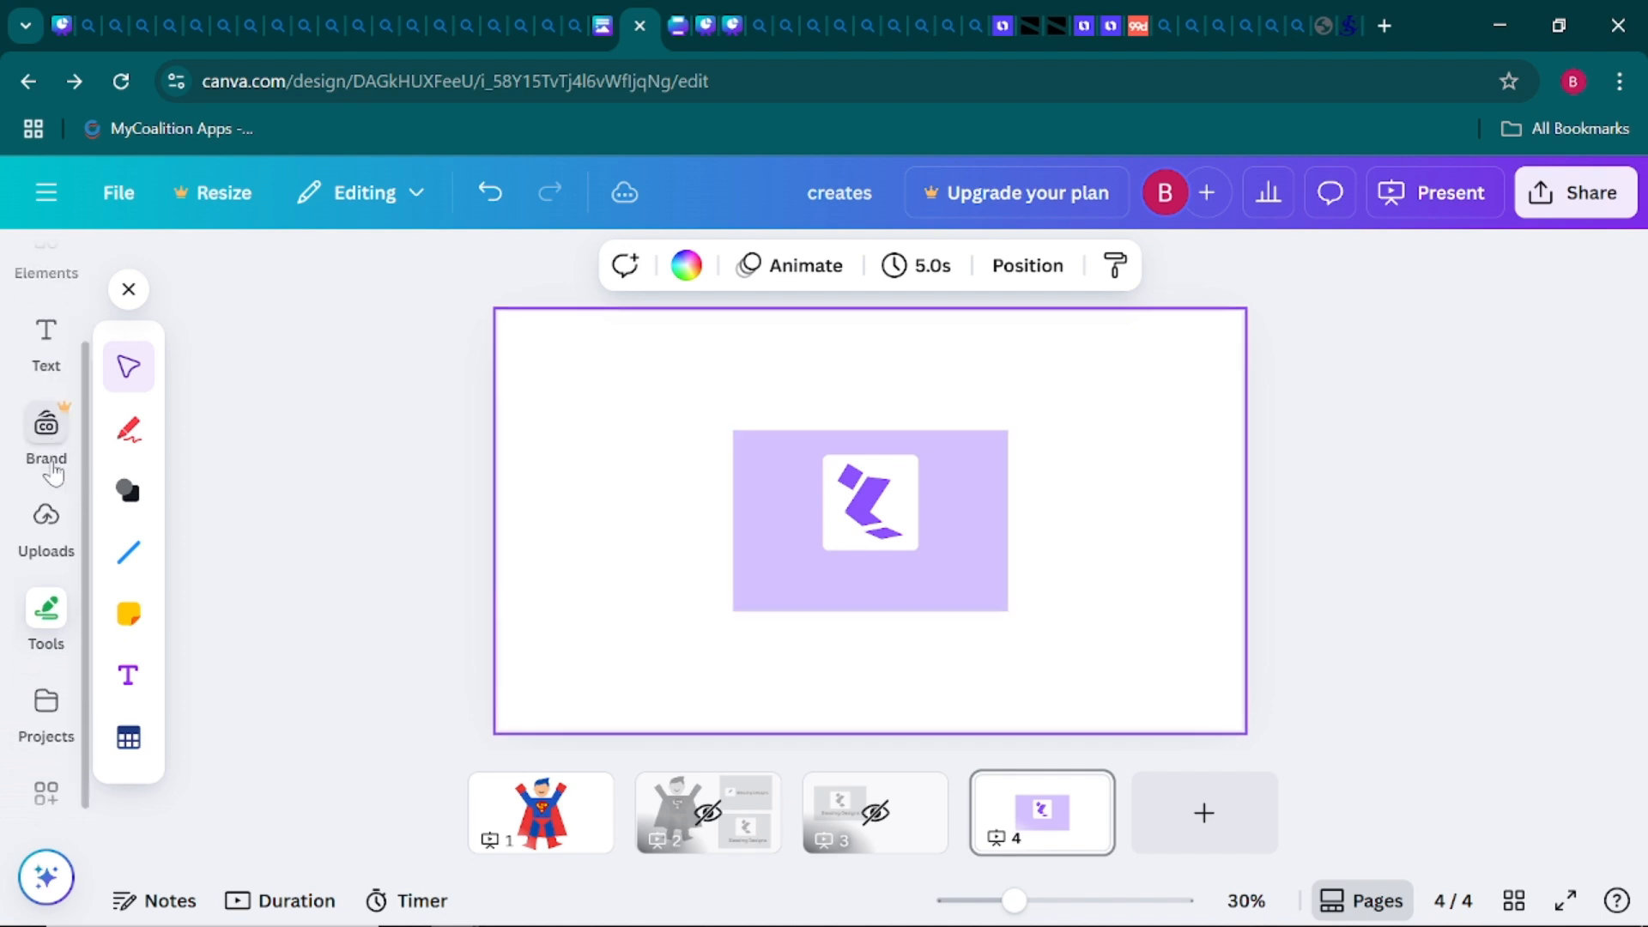
scroll(53, 472, up, 1)
click(46, 468)
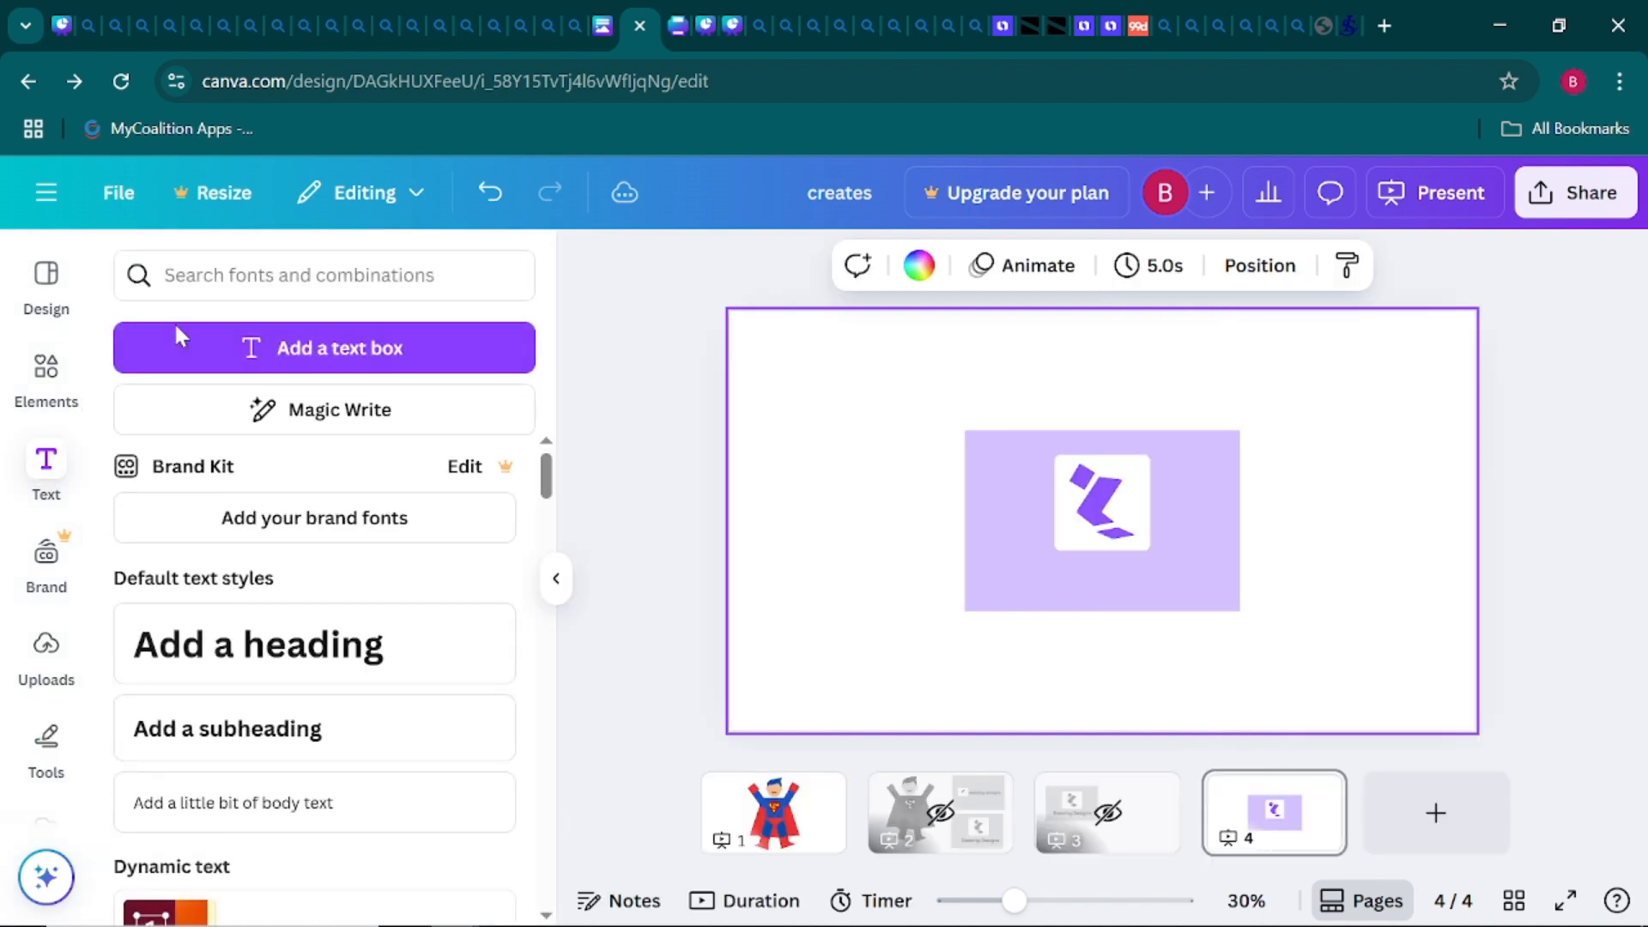
click(312, 359)
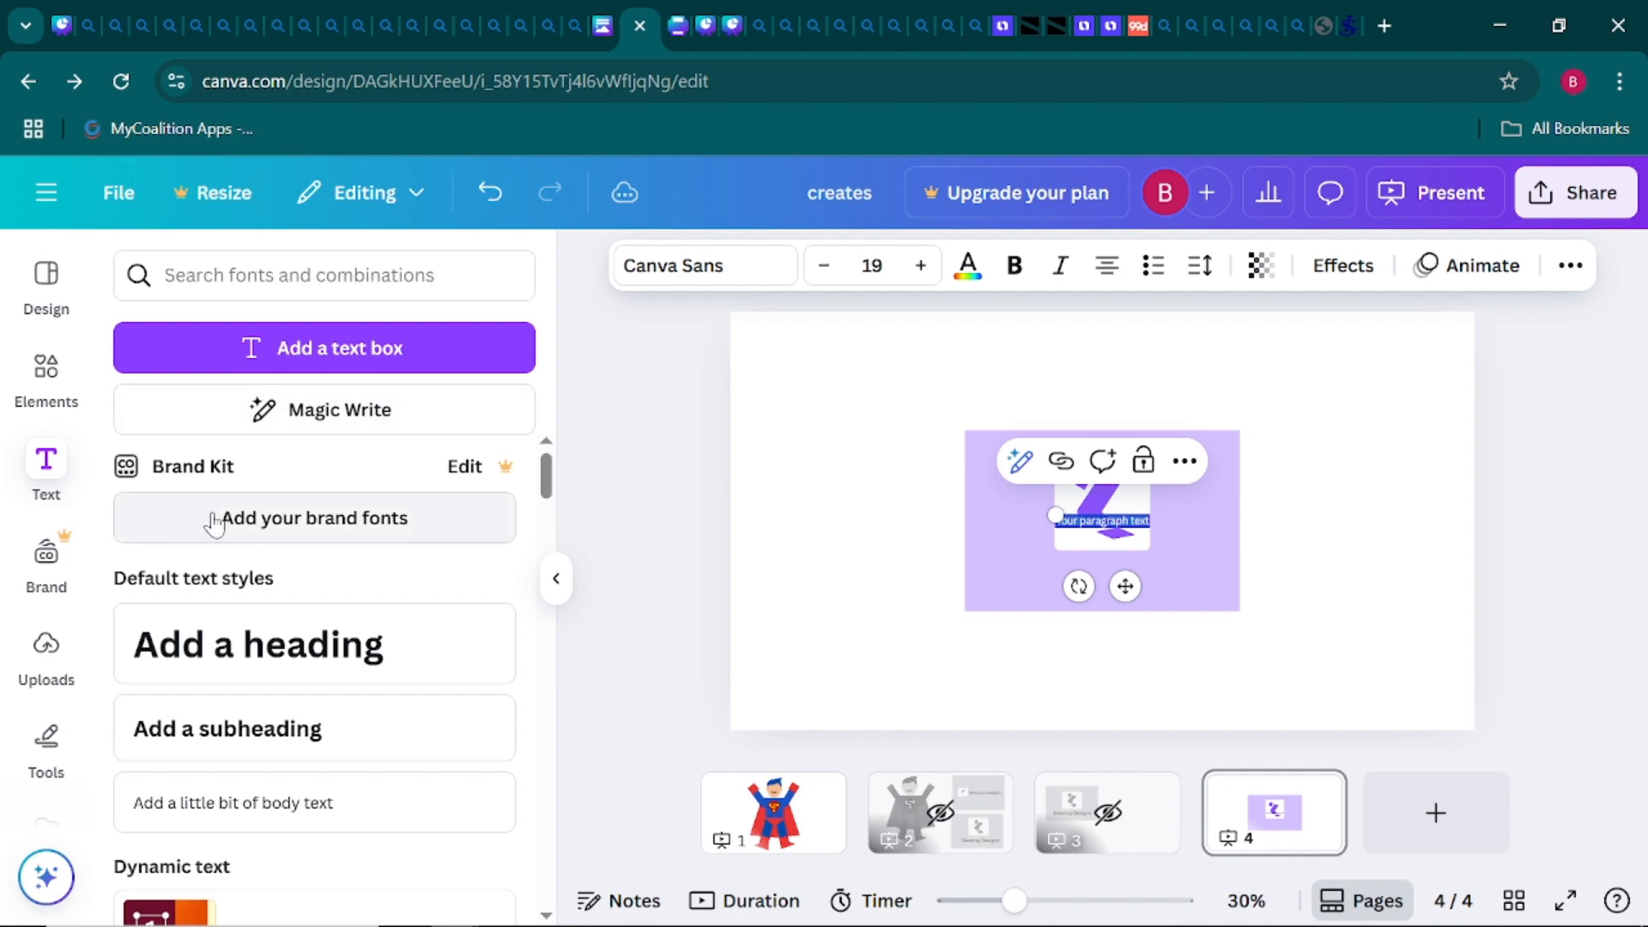
Add the "behind our BRAND" font combination from the recently used text styles to the logo page
scroll(266, 571, down, 1)
scroll(262, 570, down, 4)
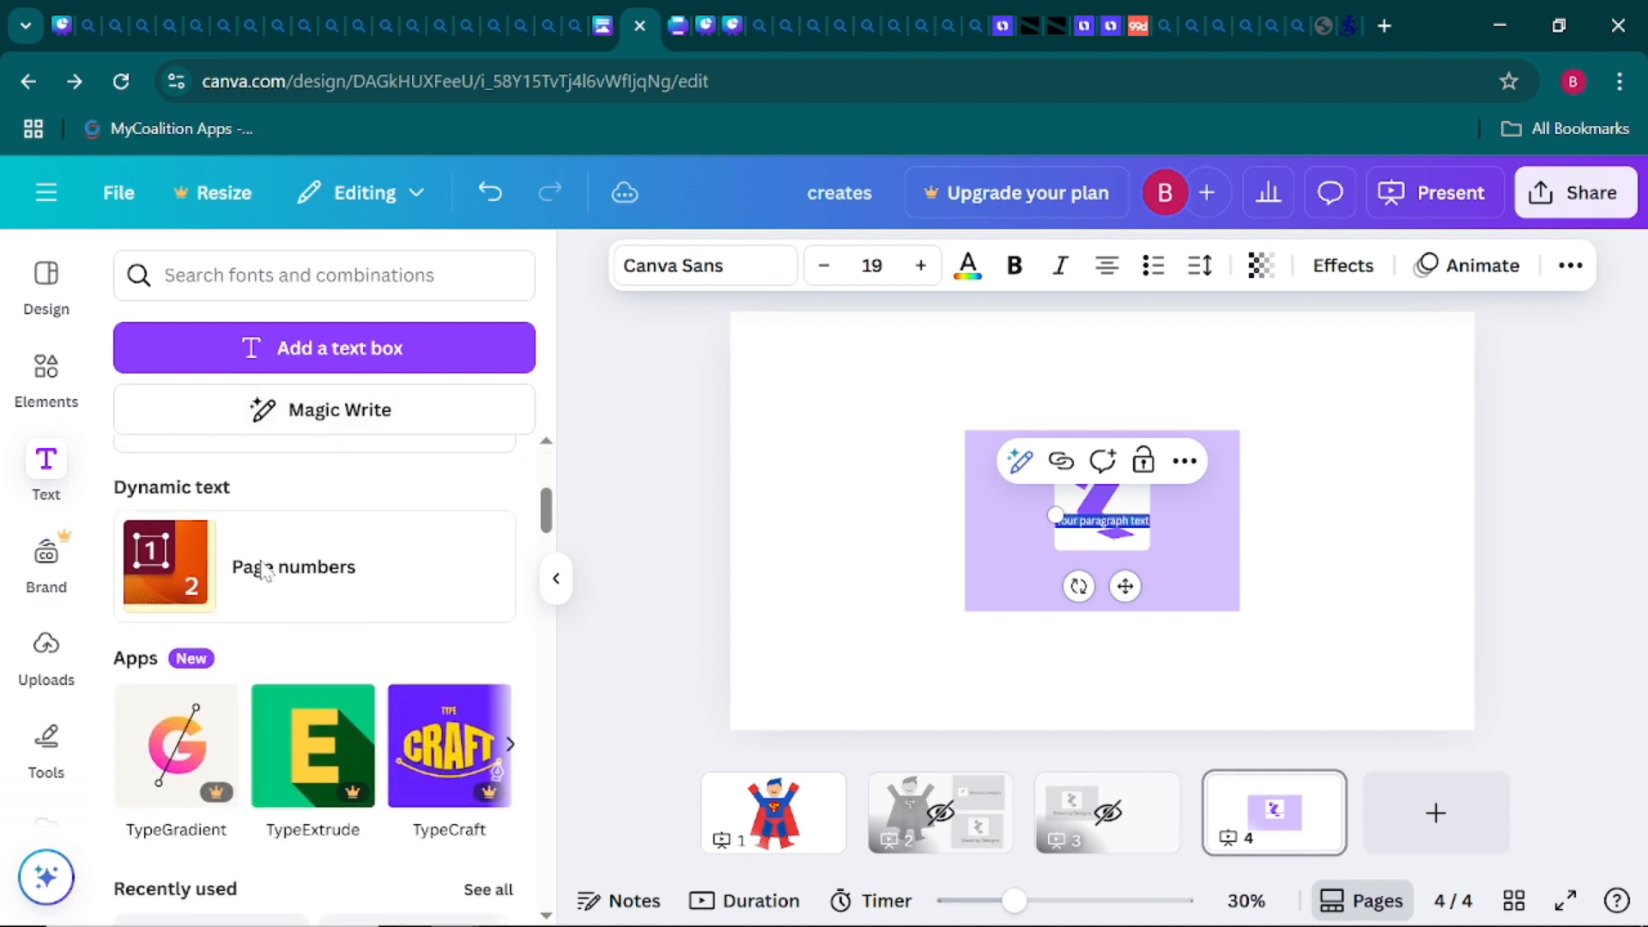
scroll(262, 570, down, 3)
scroll(262, 574, down, 1)
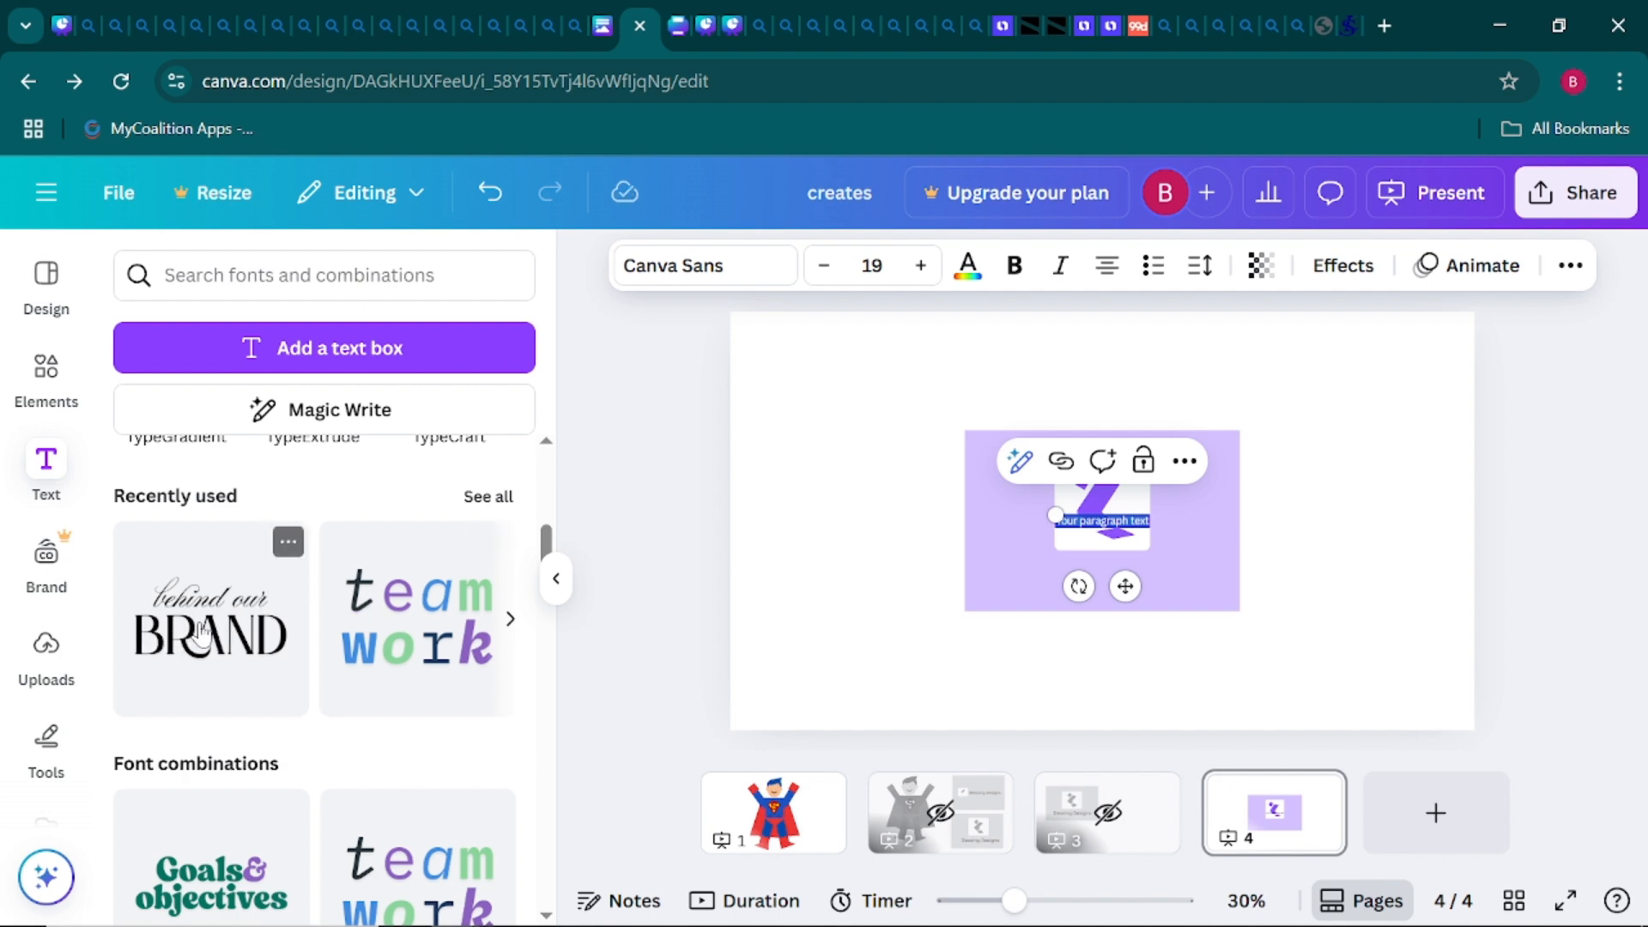
drag(202, 632, 975, 583)
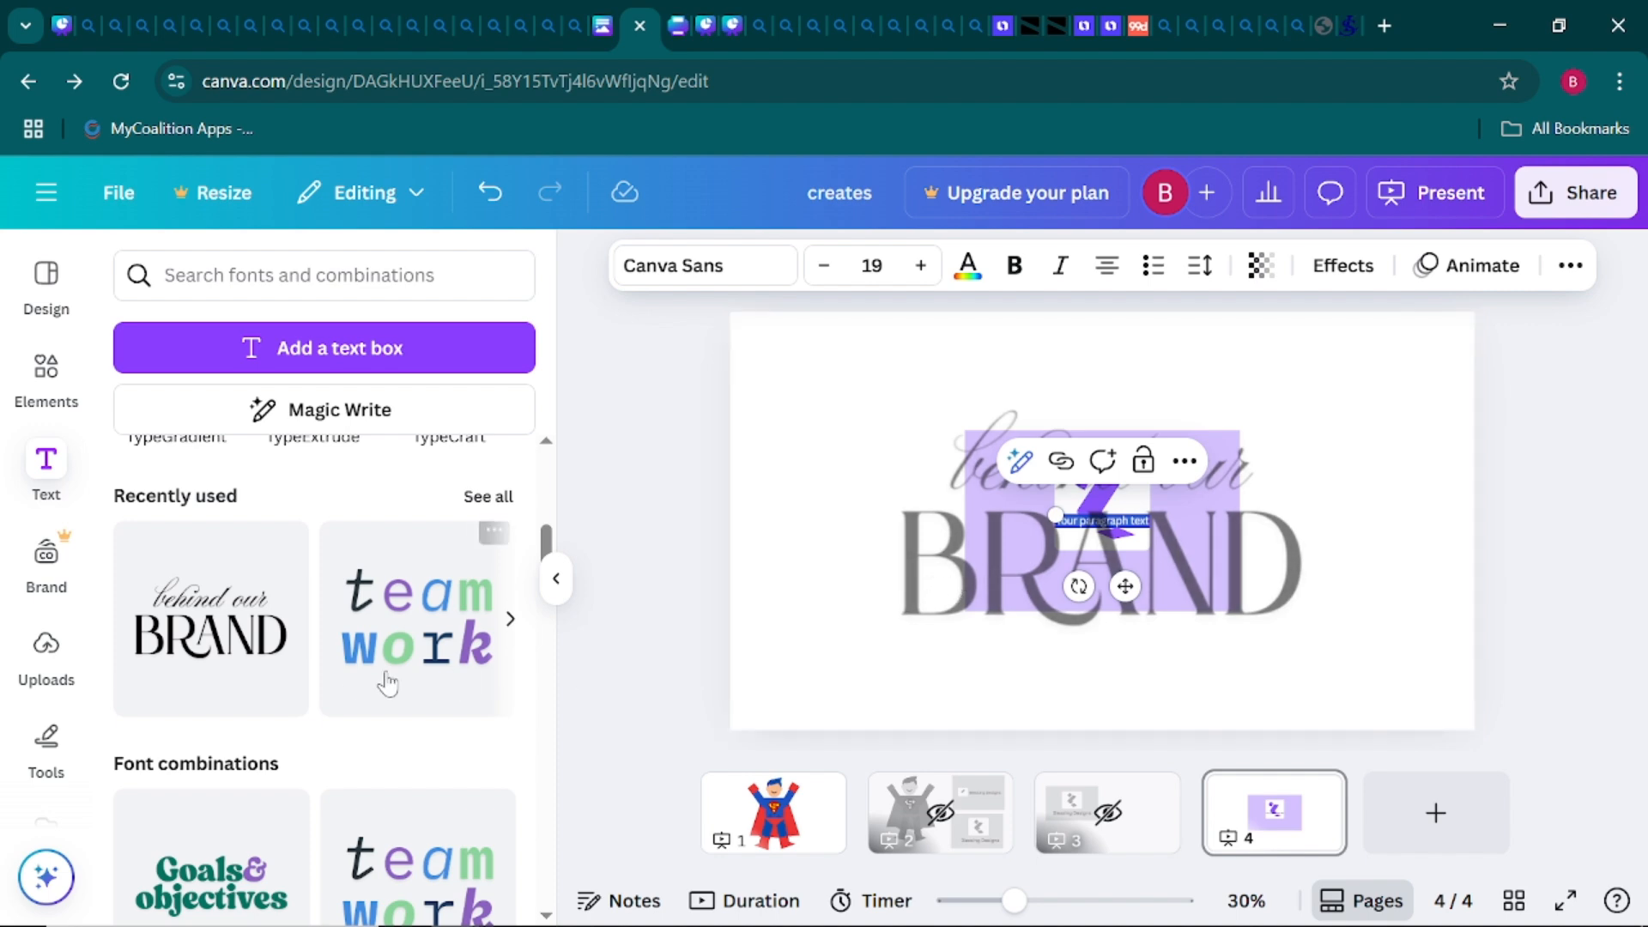
Look through the other available font combinations for alternative lettering styles
scroll(343, 662, down, 2)
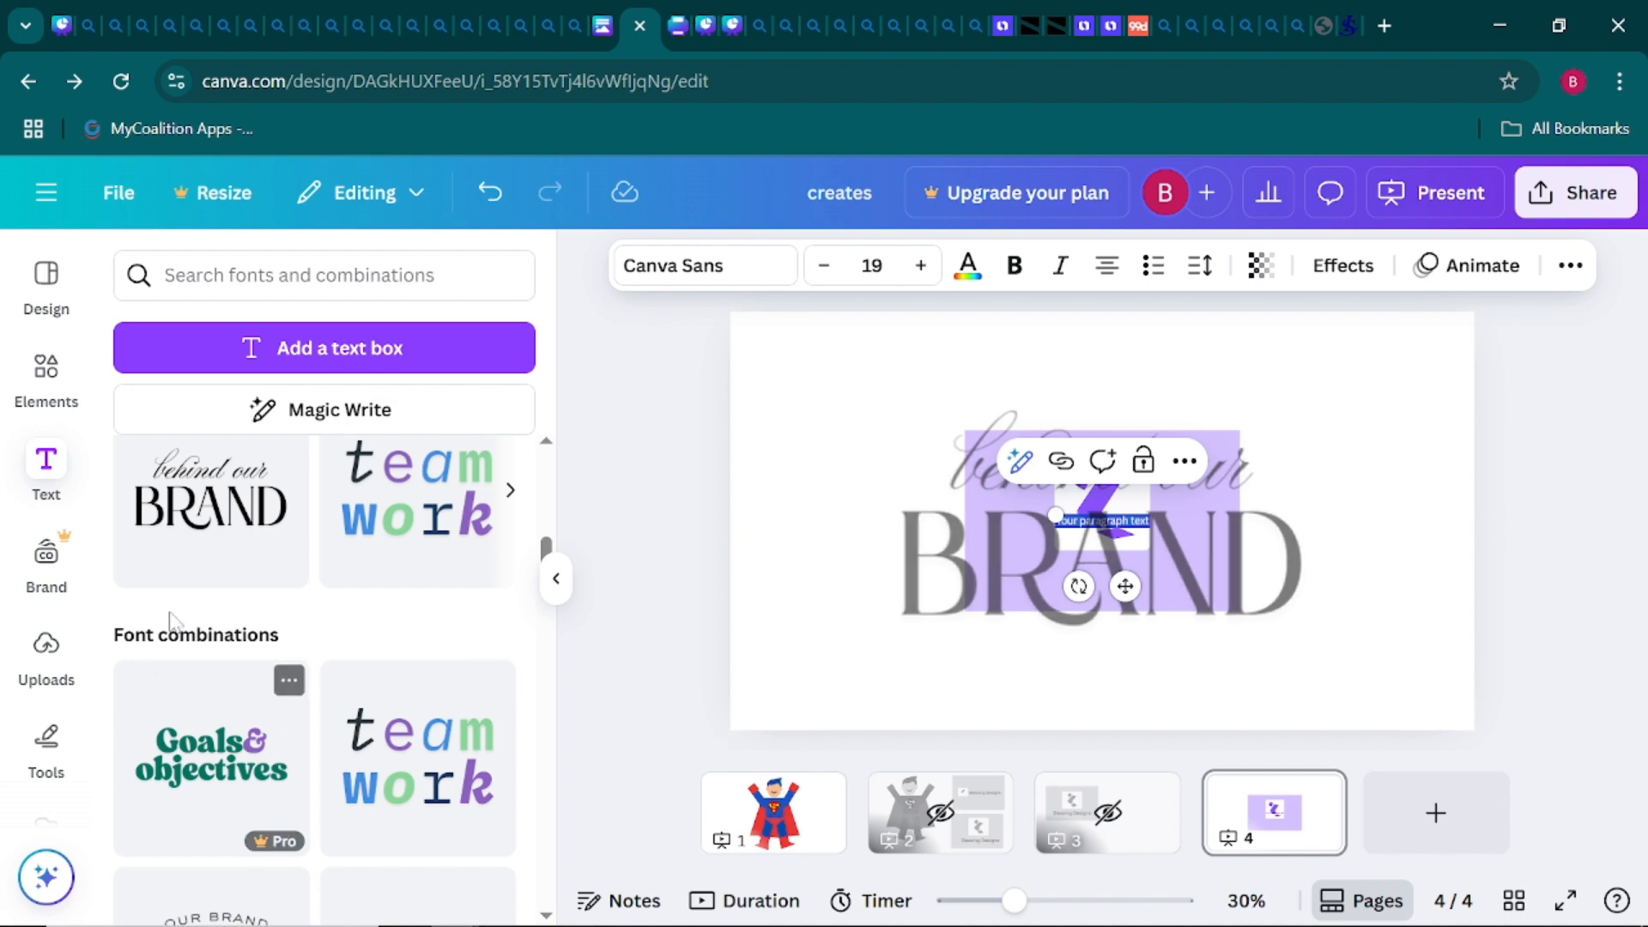
scroll(421, 520, down, 4)
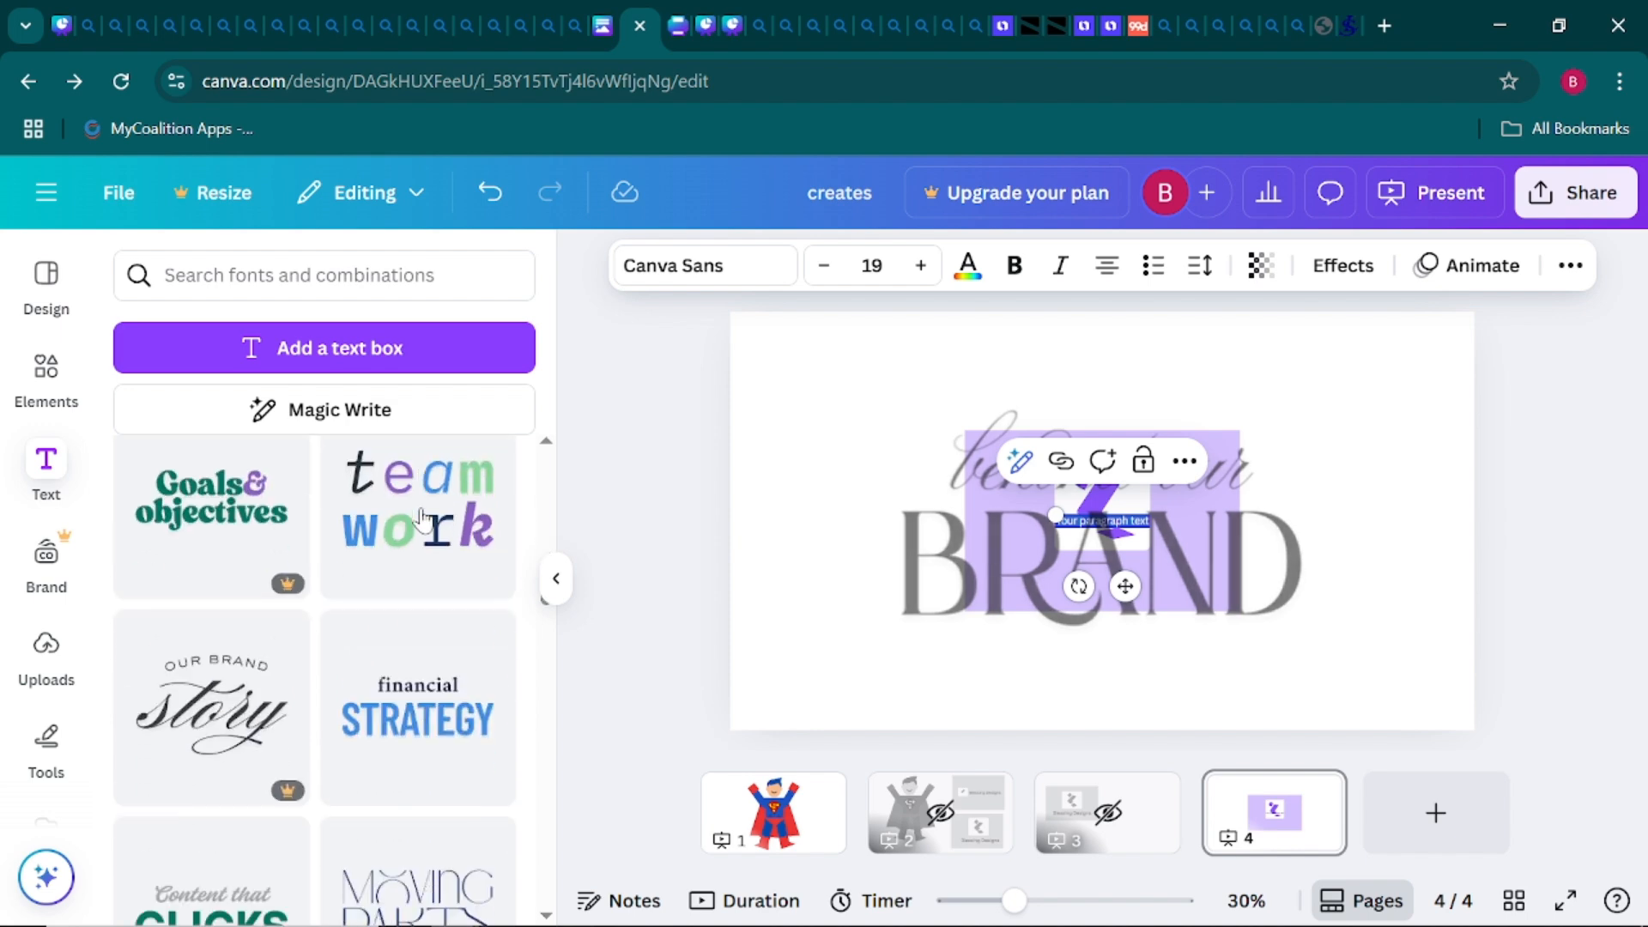
scroll(420, 519, up, 3)
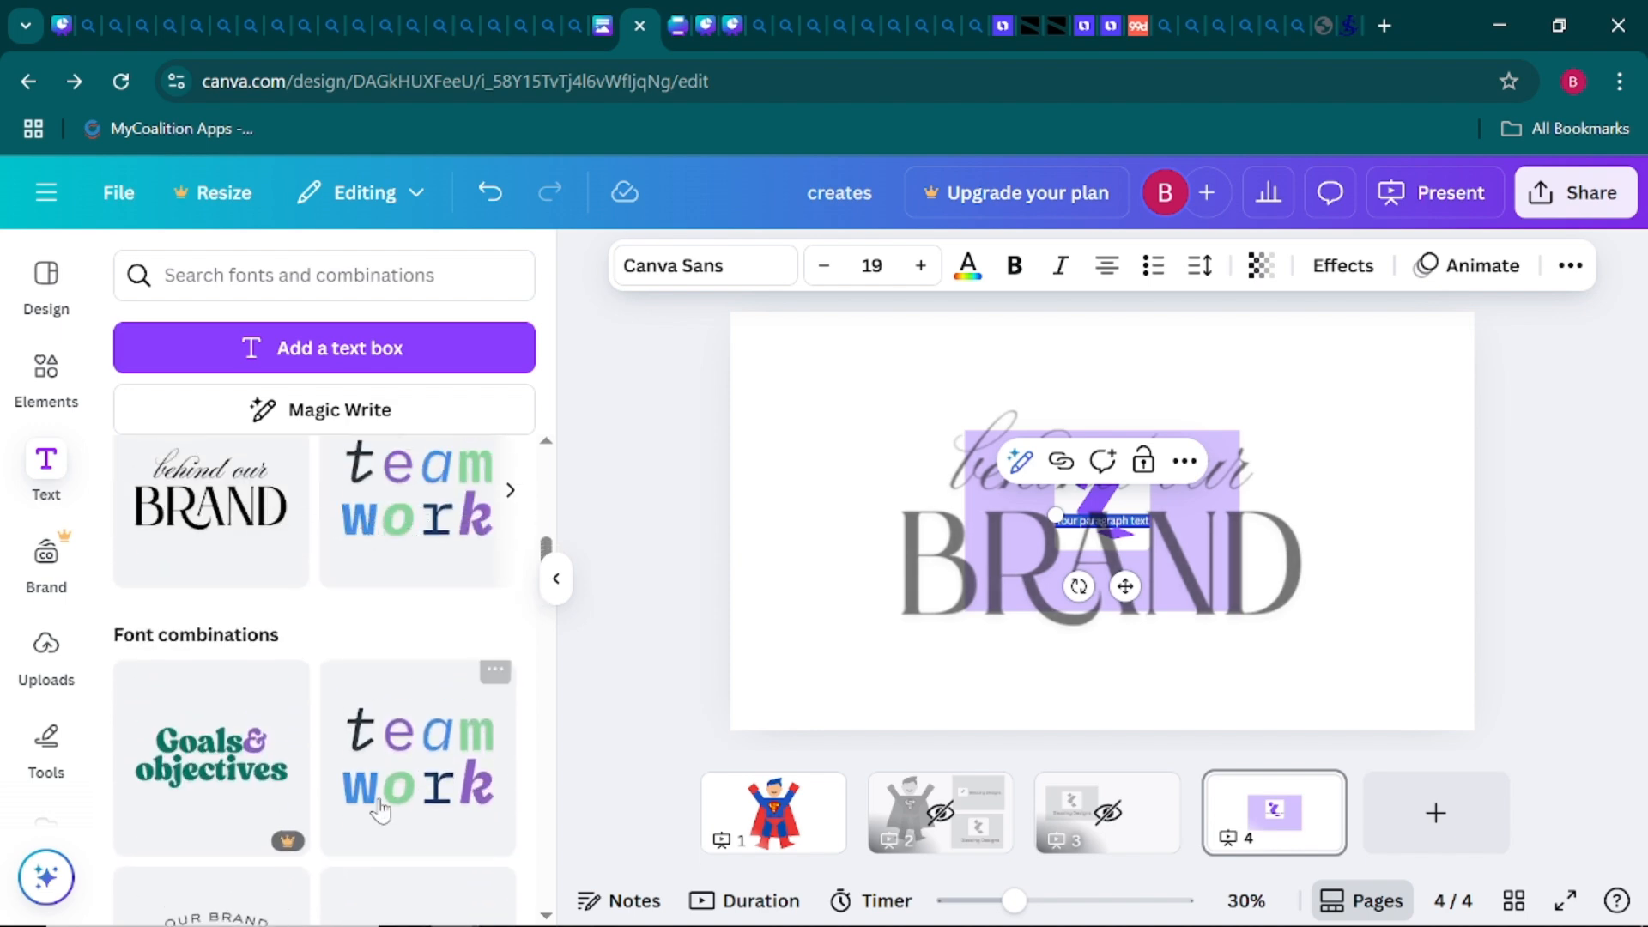
scroll(380, 809, down, 6)
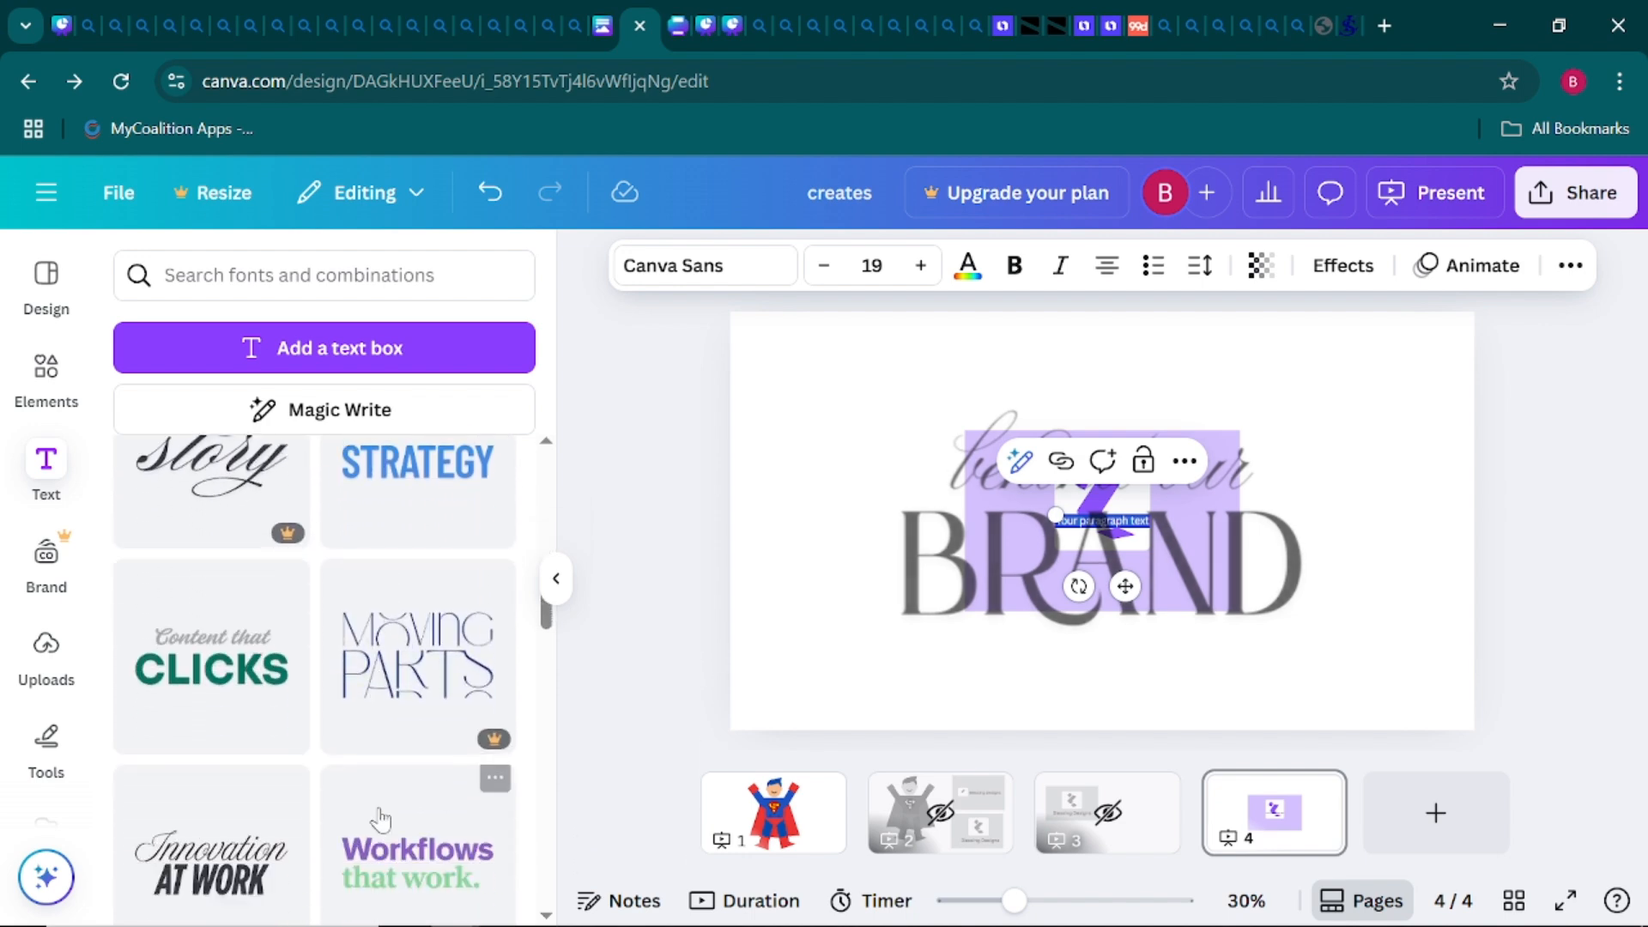
scroll(380, 819, down, 8)
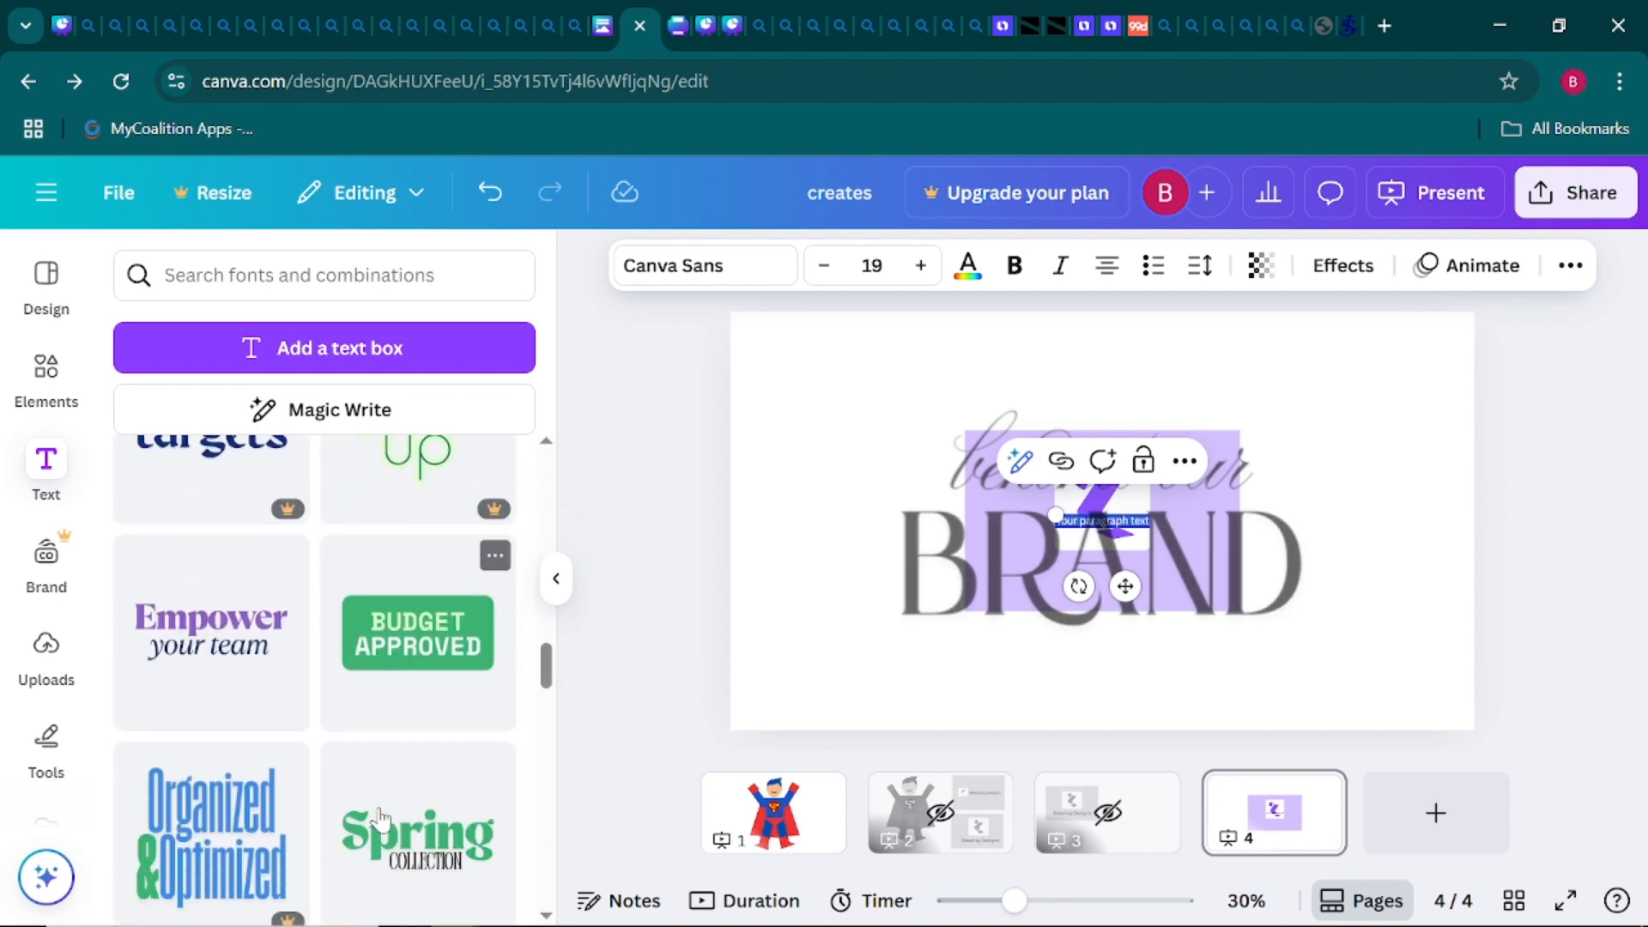
scroll(380, 820, down, 9)
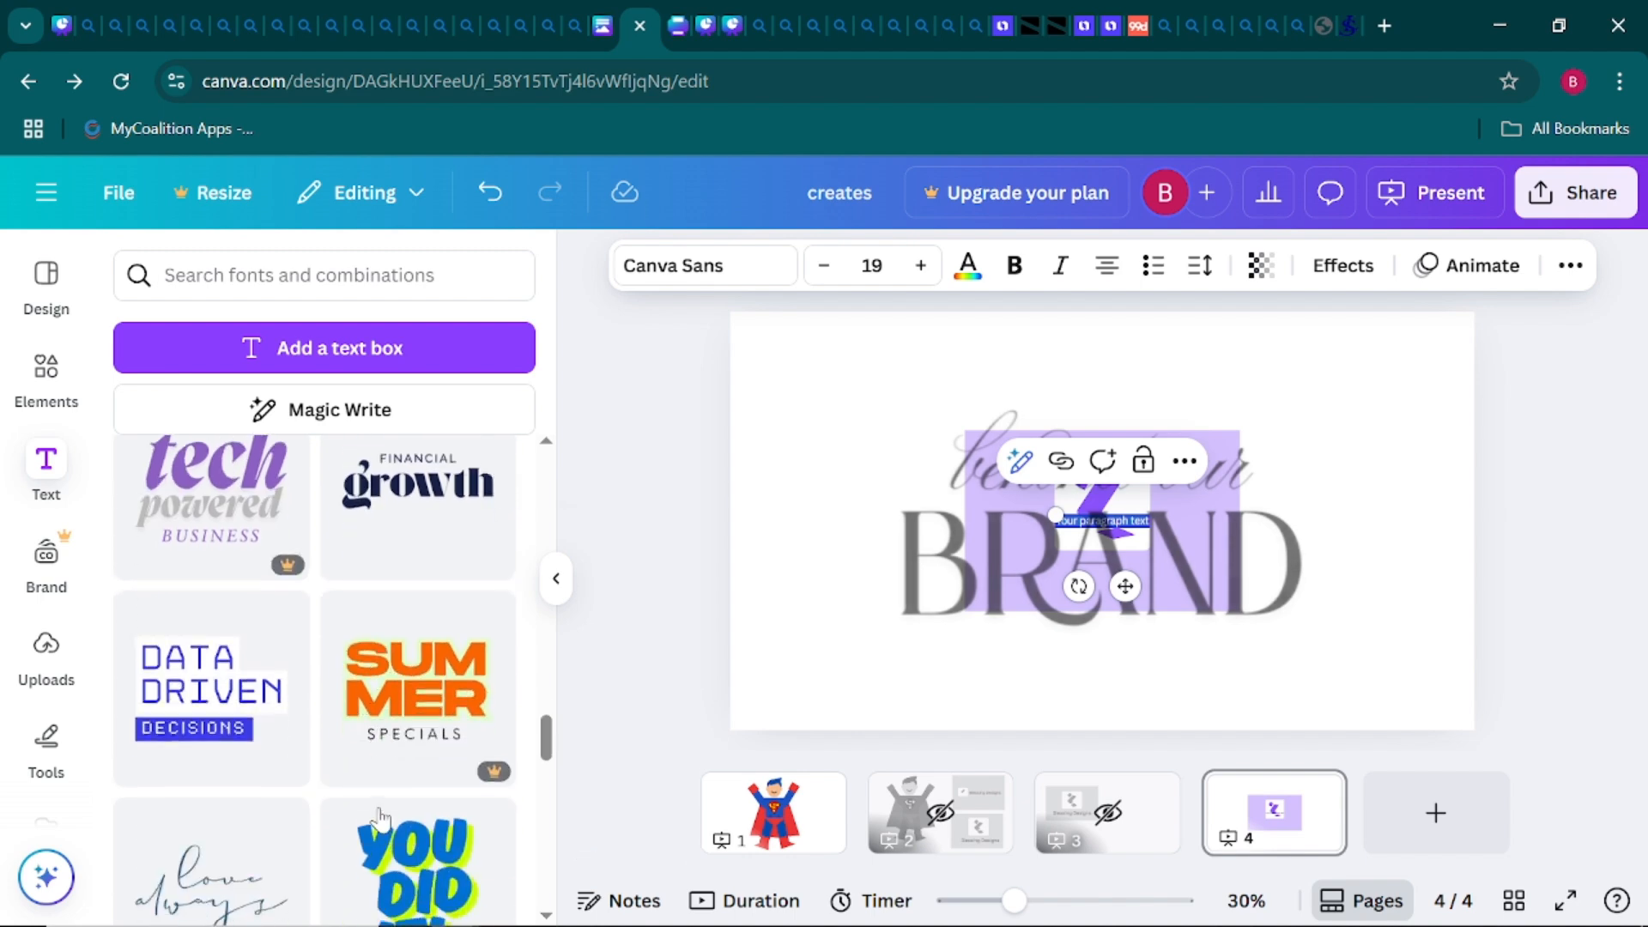
scroll(380, 820, down, 3)
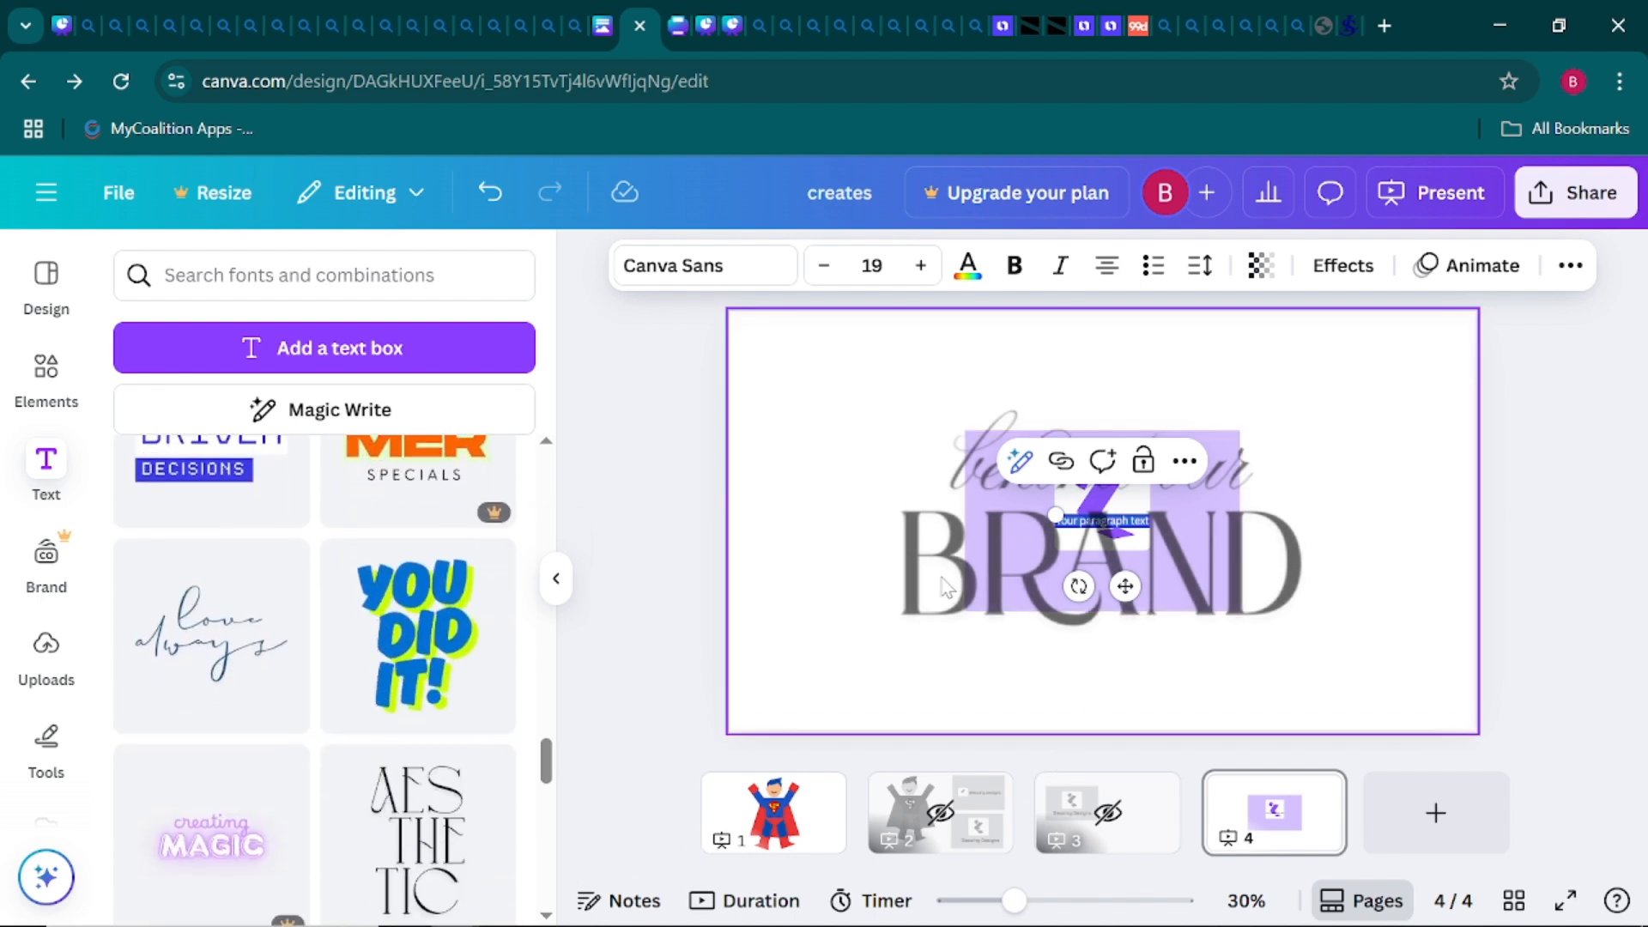
Move the "behind our BRAND" lettering down and to the left so it partly clears the logo
click(562, 659)
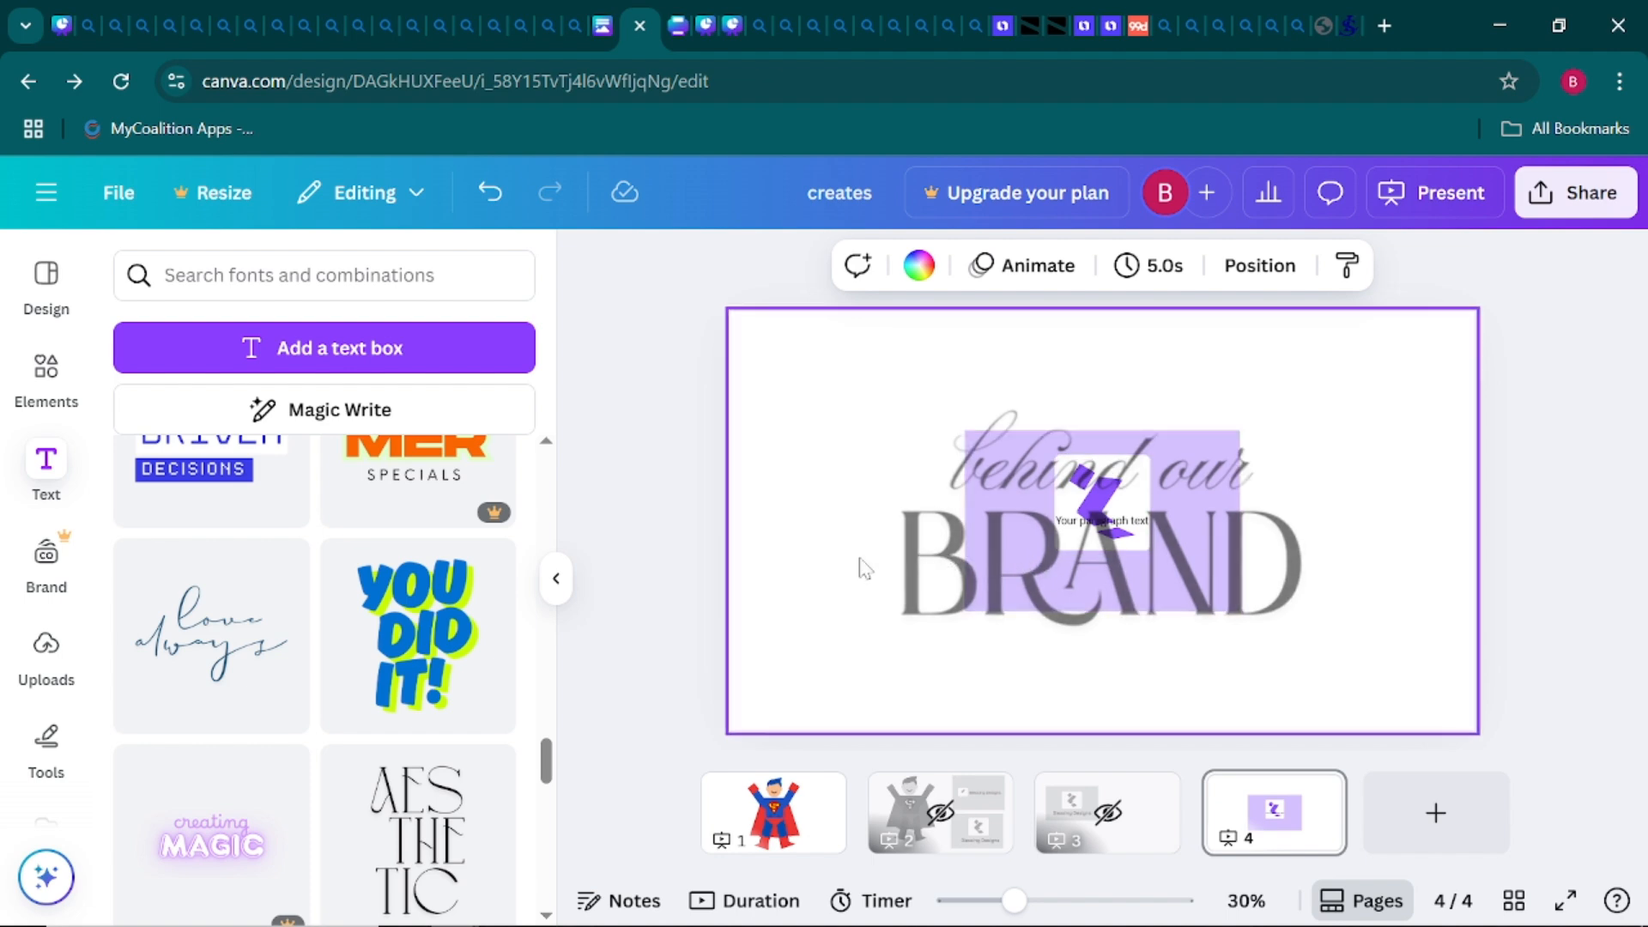
click(914, 605)
key(ctrl+z)
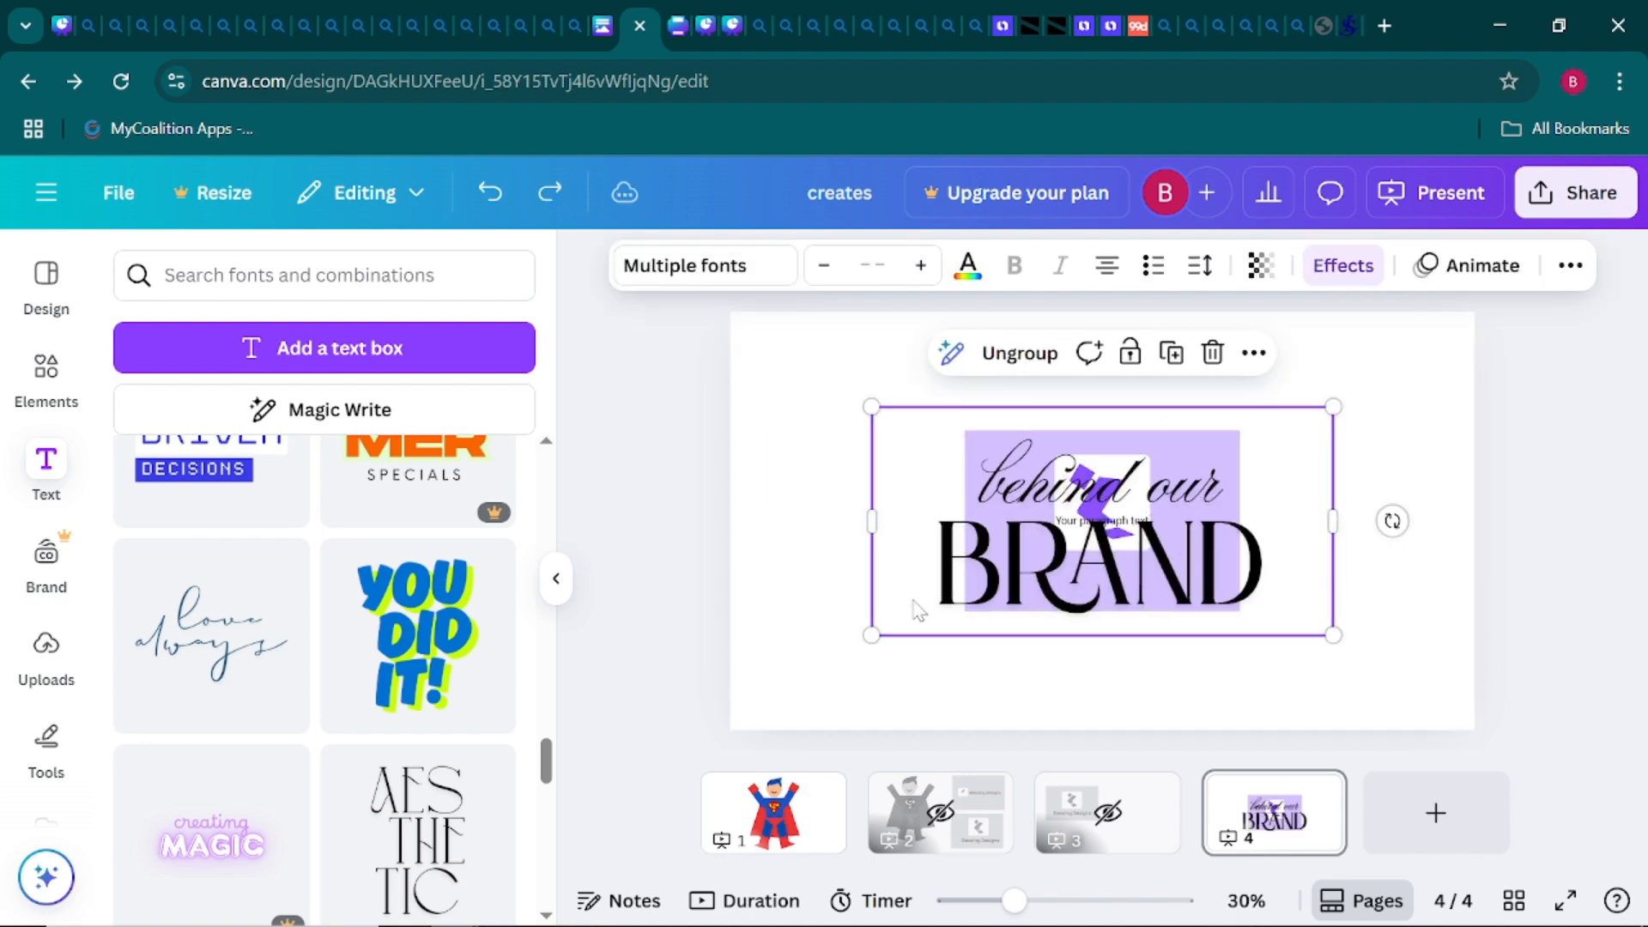
drag(1161, 581, 1064, 629)
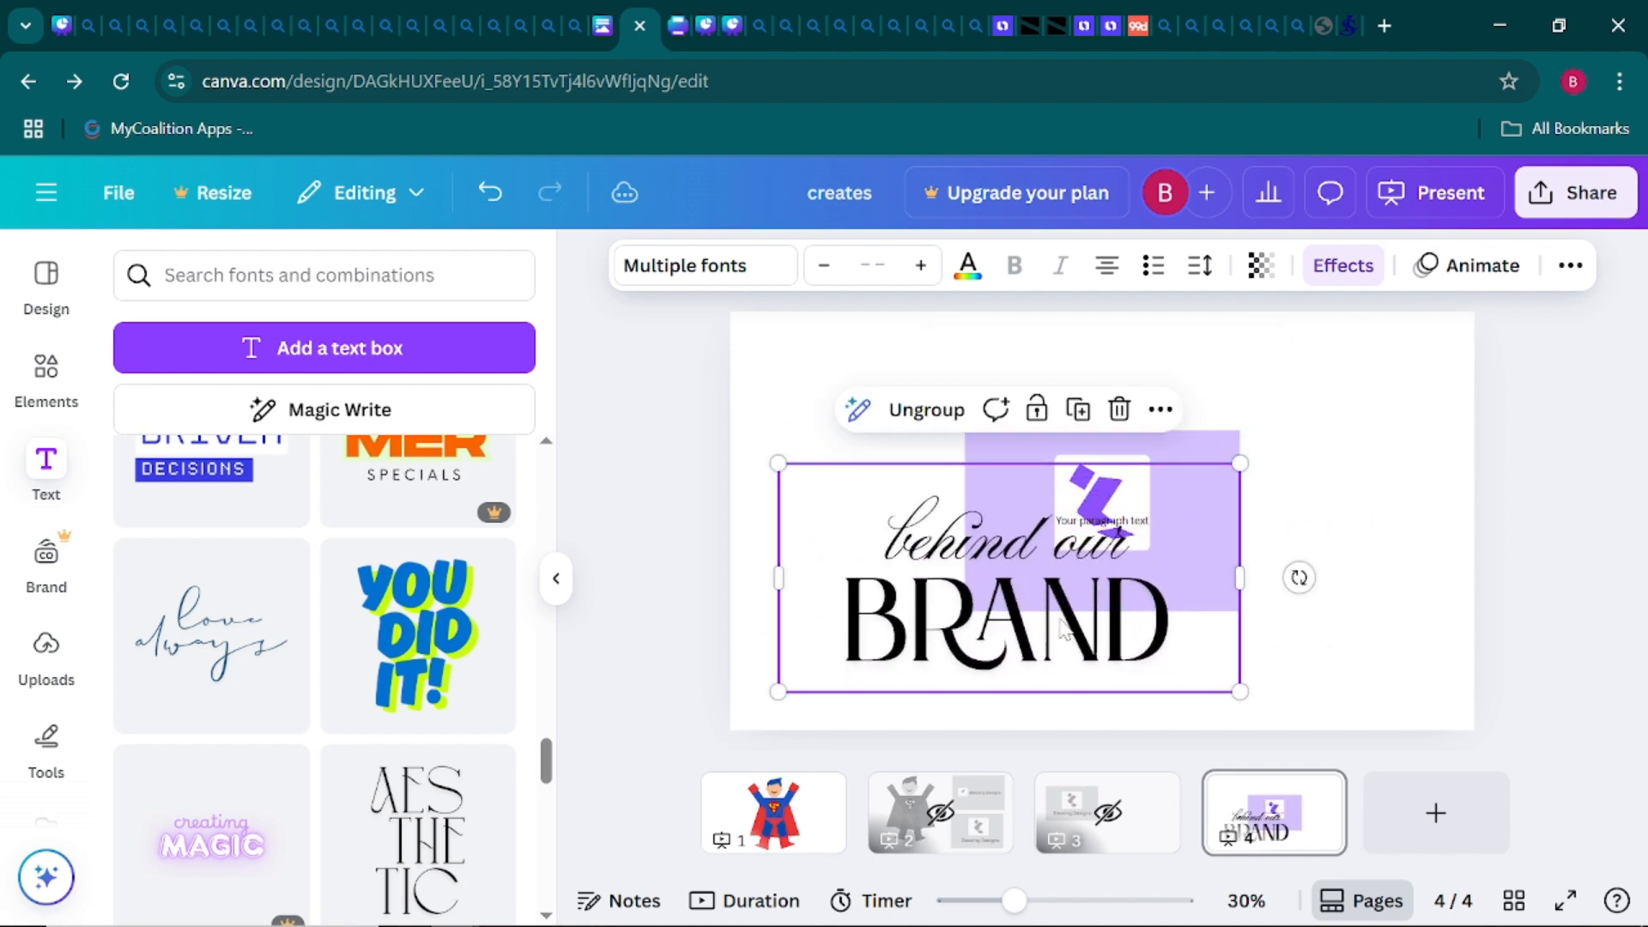
Replace the script line "behind our" in the font combination with "Blessing"
click(1002, 549)
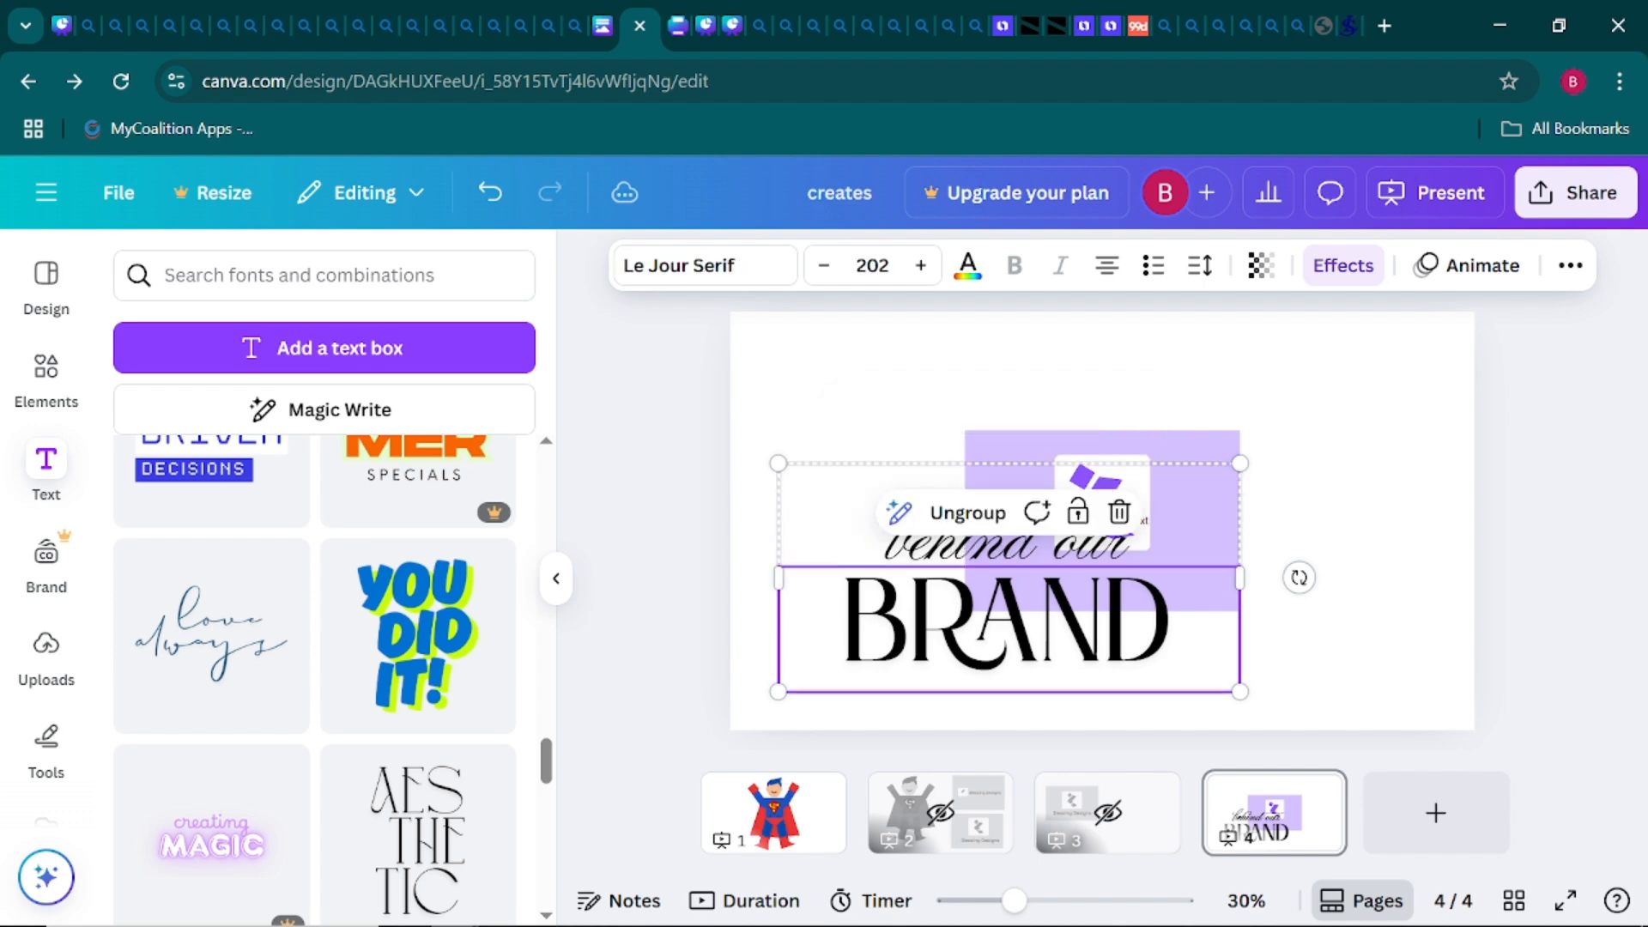
click(977, 627)
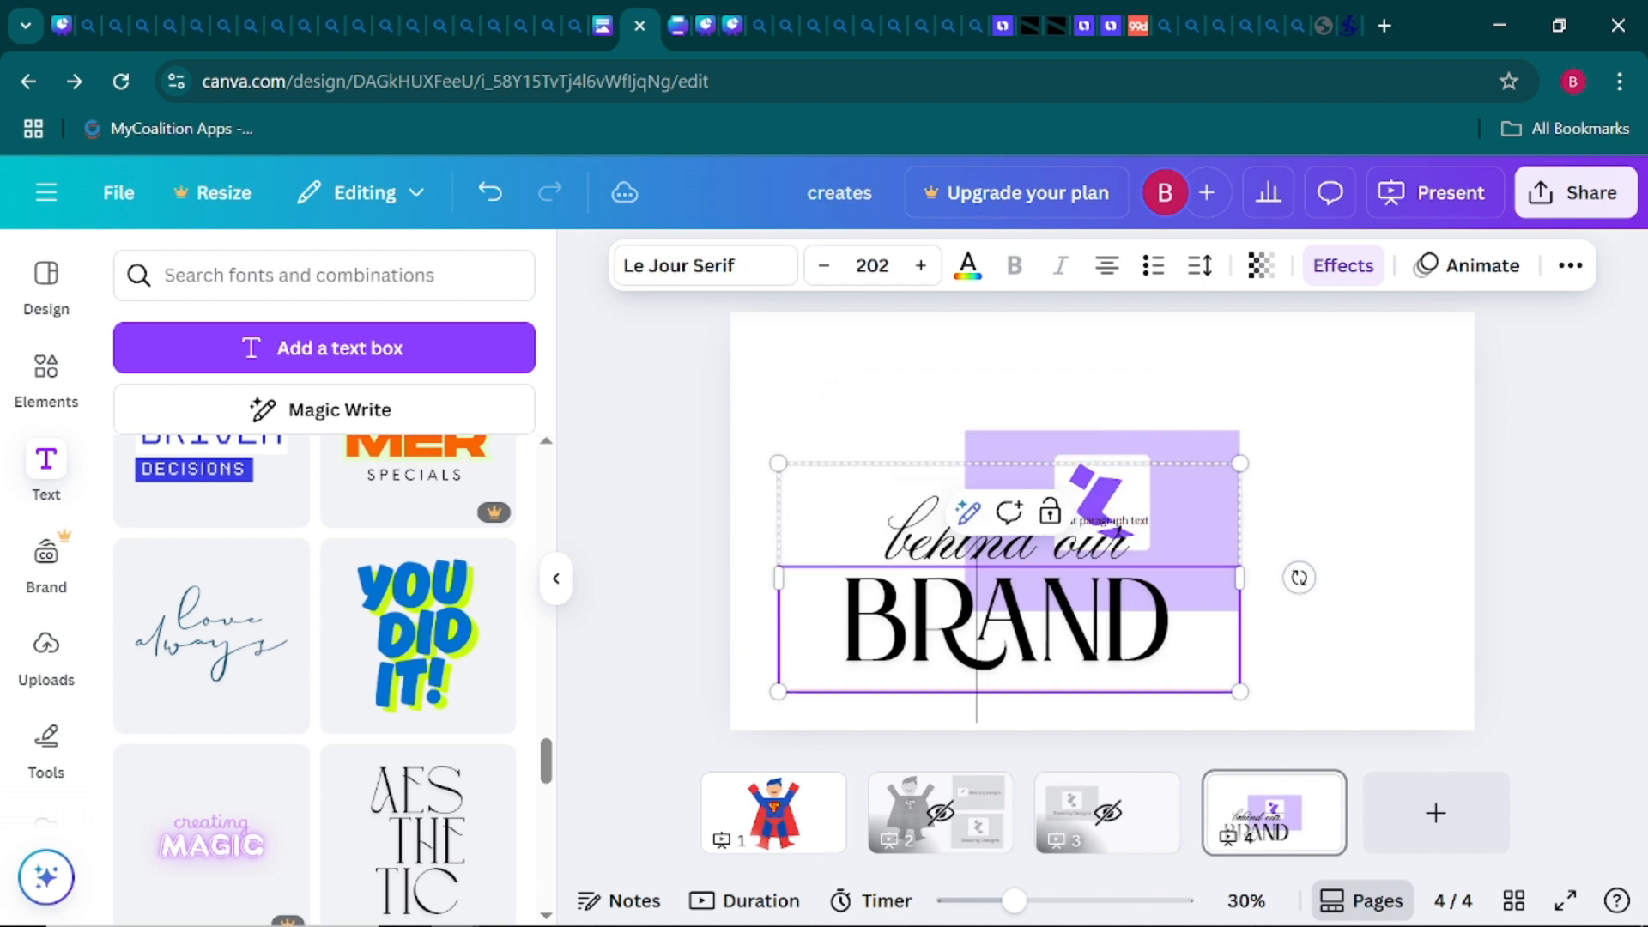
click(1155, 541)
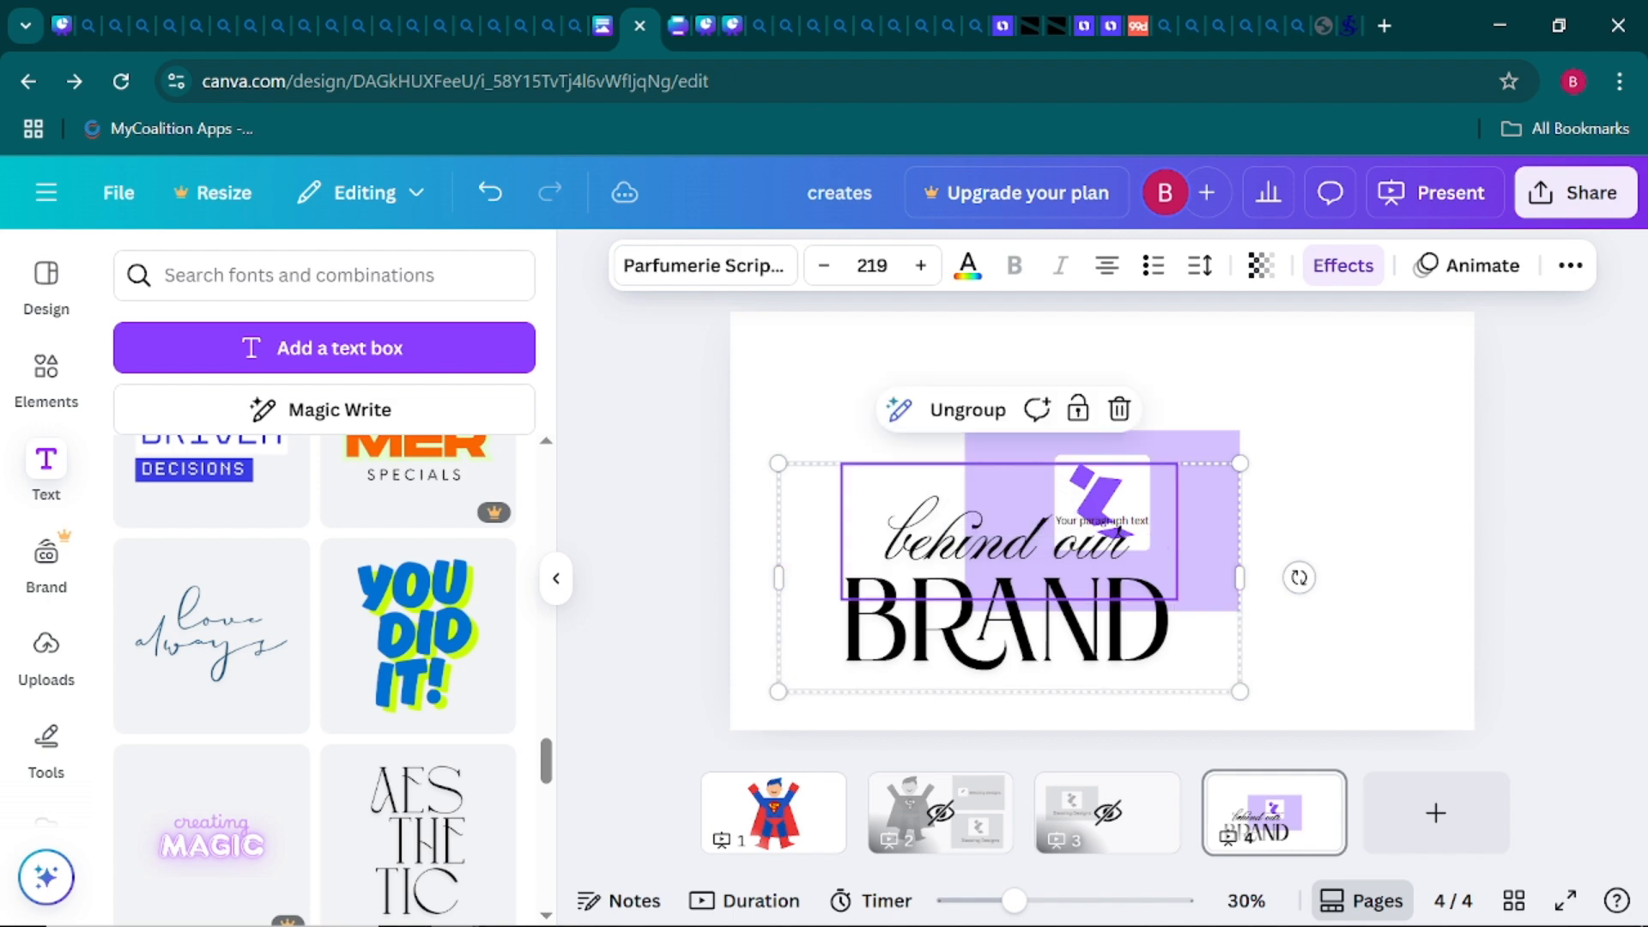
click(1146, 532)
drag(1130, 532, 884, 536)
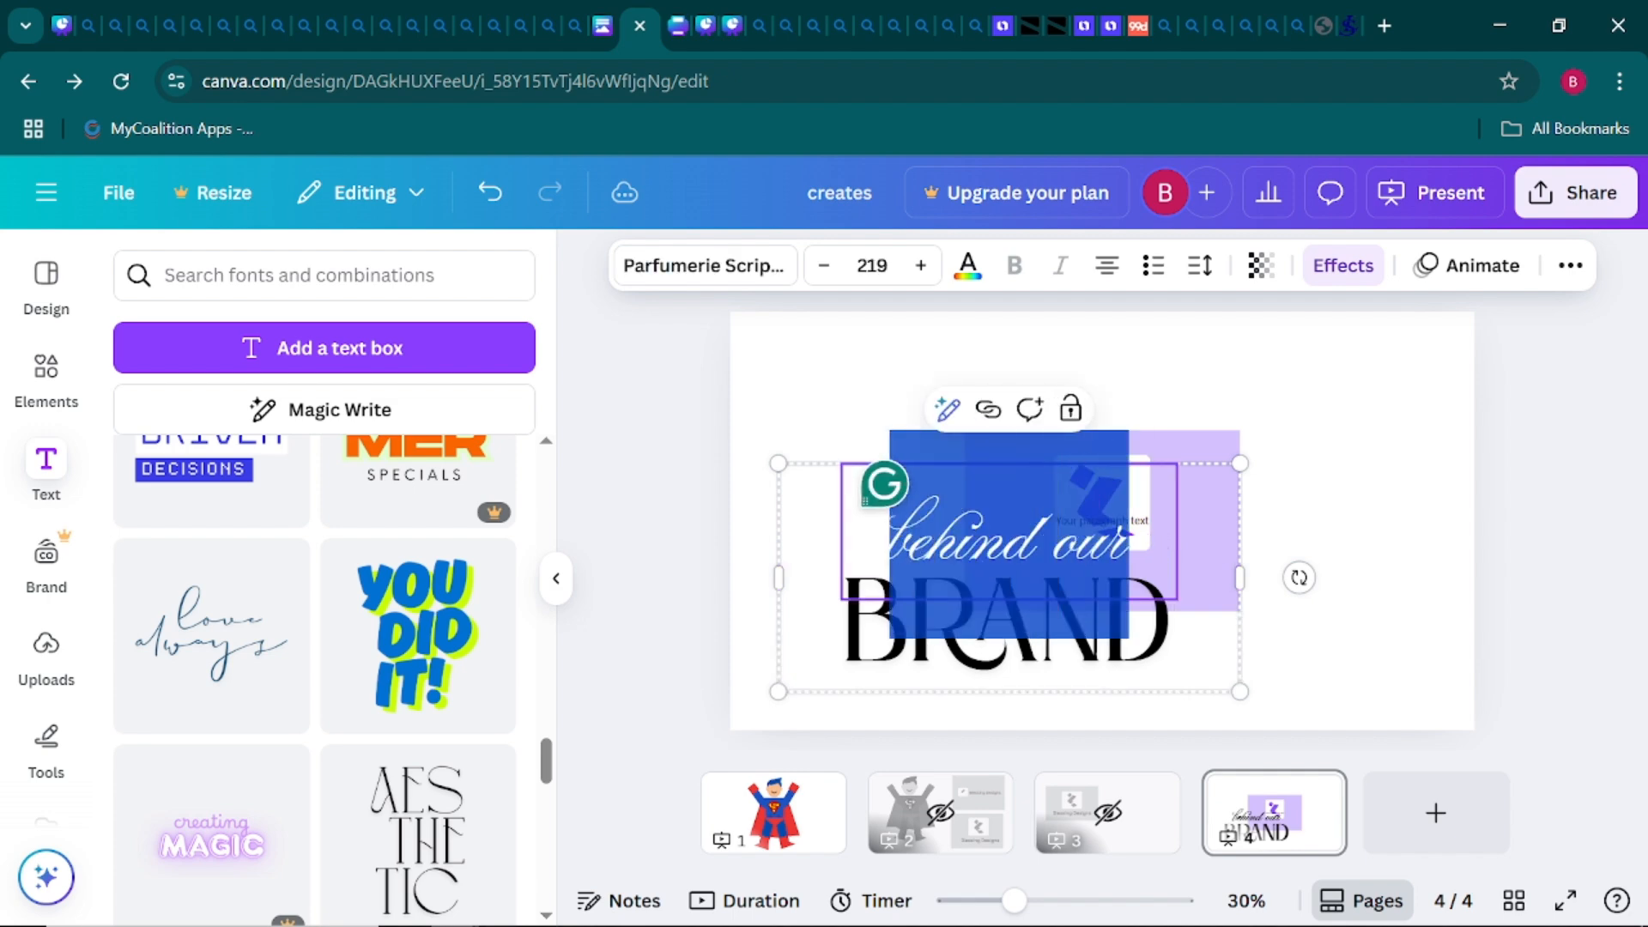
text(Bl)
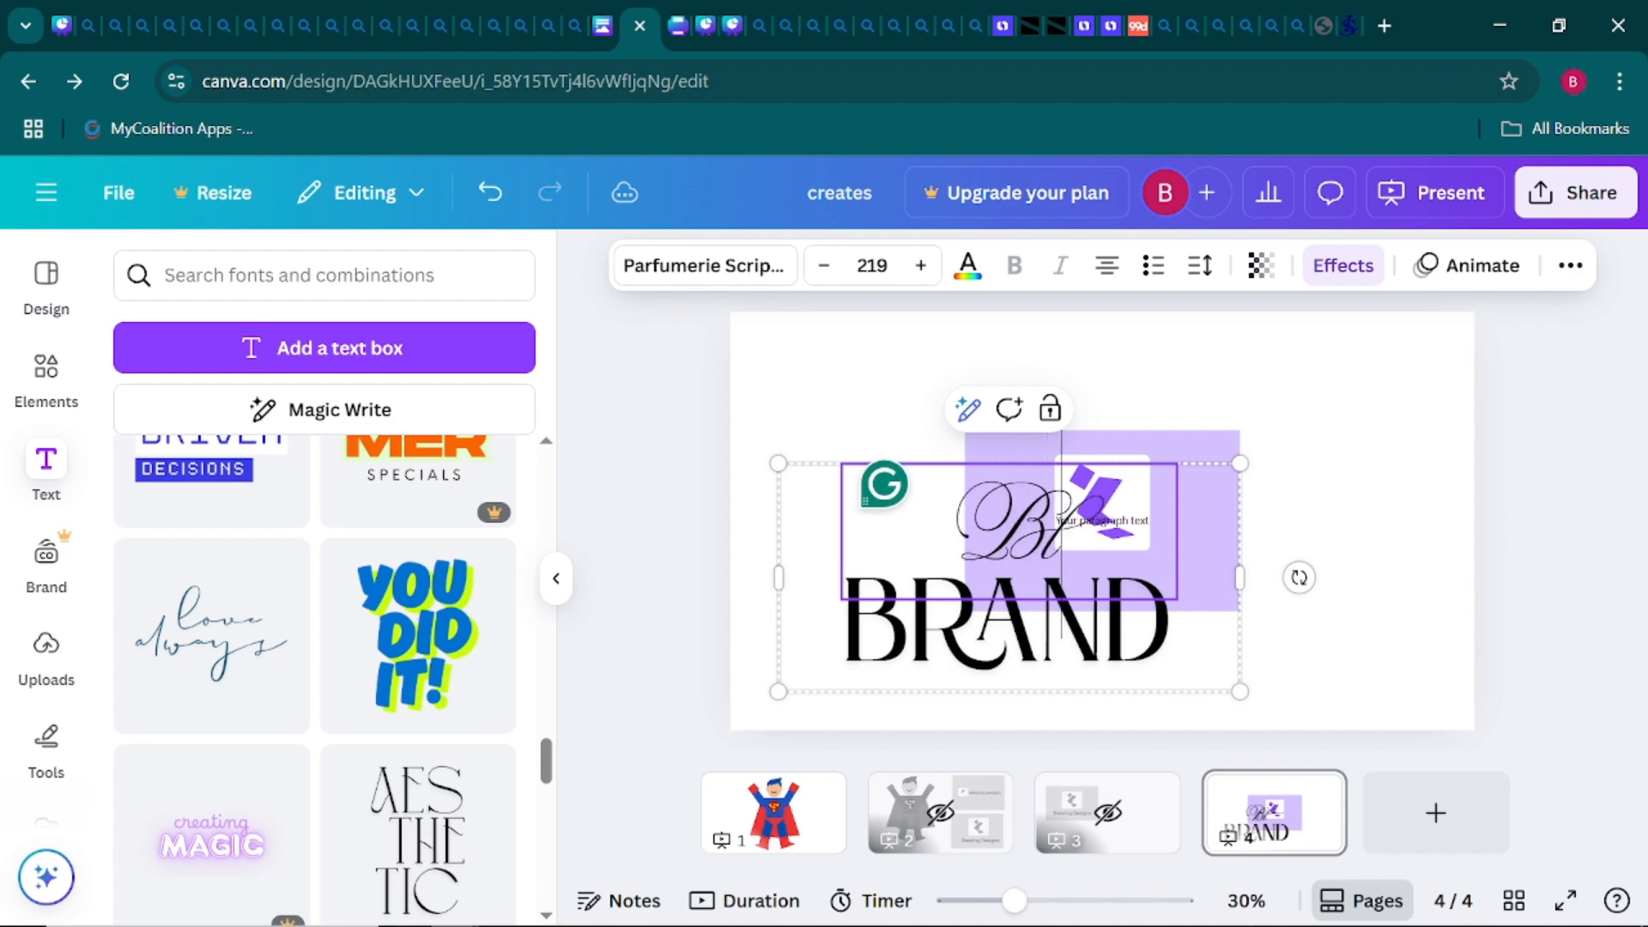
text(essing)
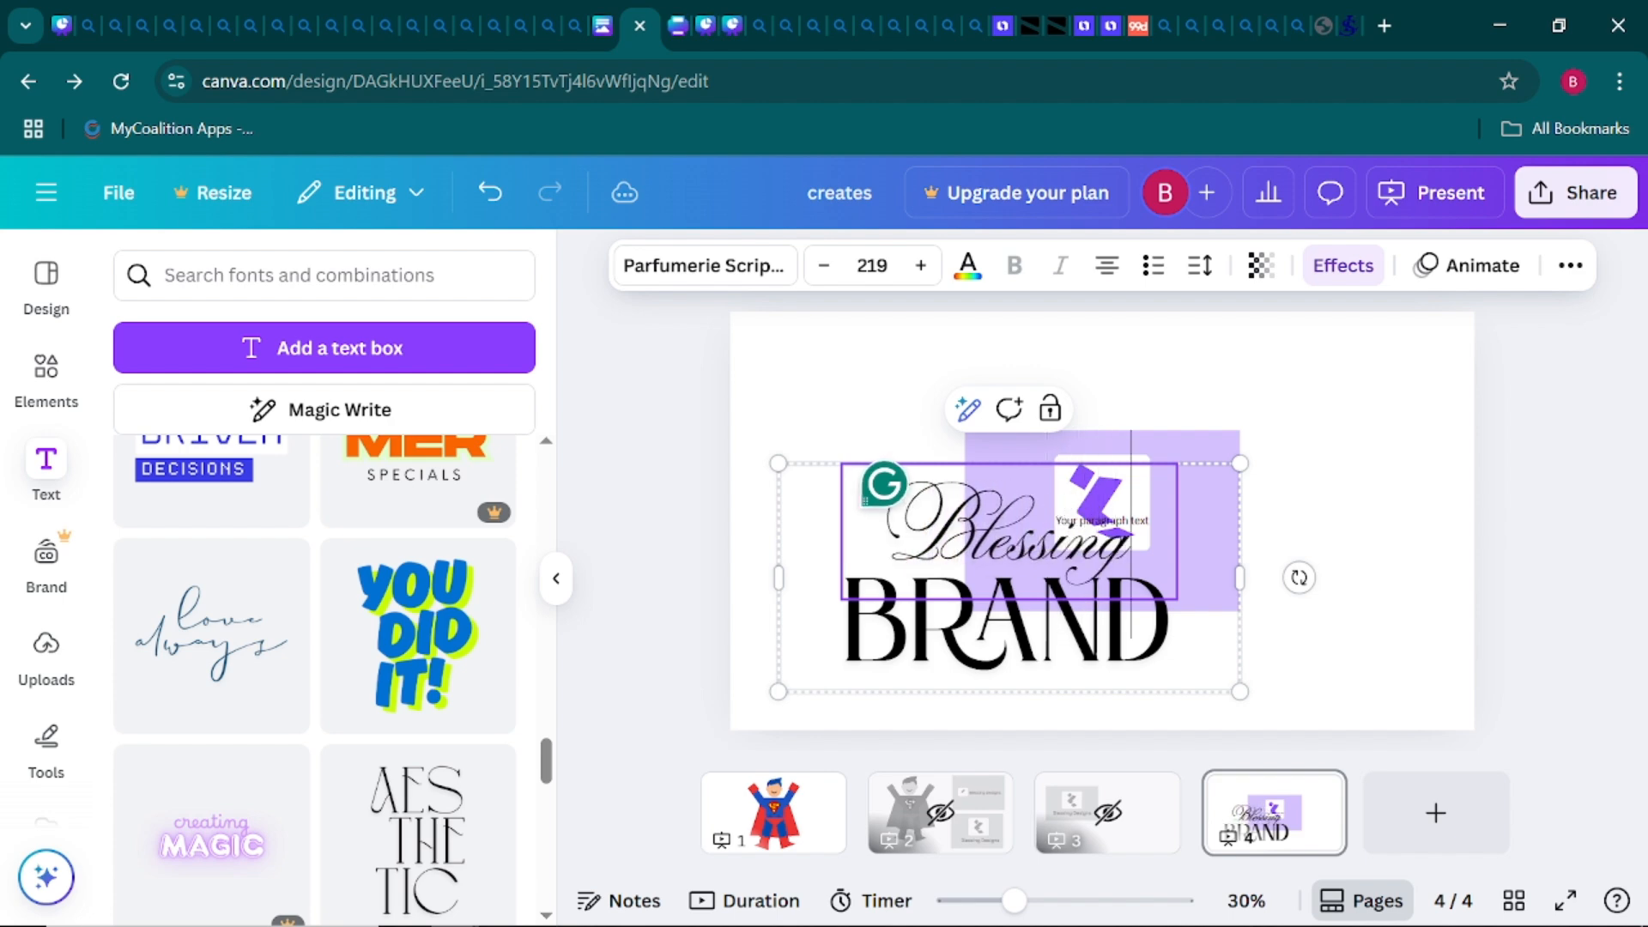
Replace the word "BRAND" in the font combination with "DESIGN"
click(987, 652)
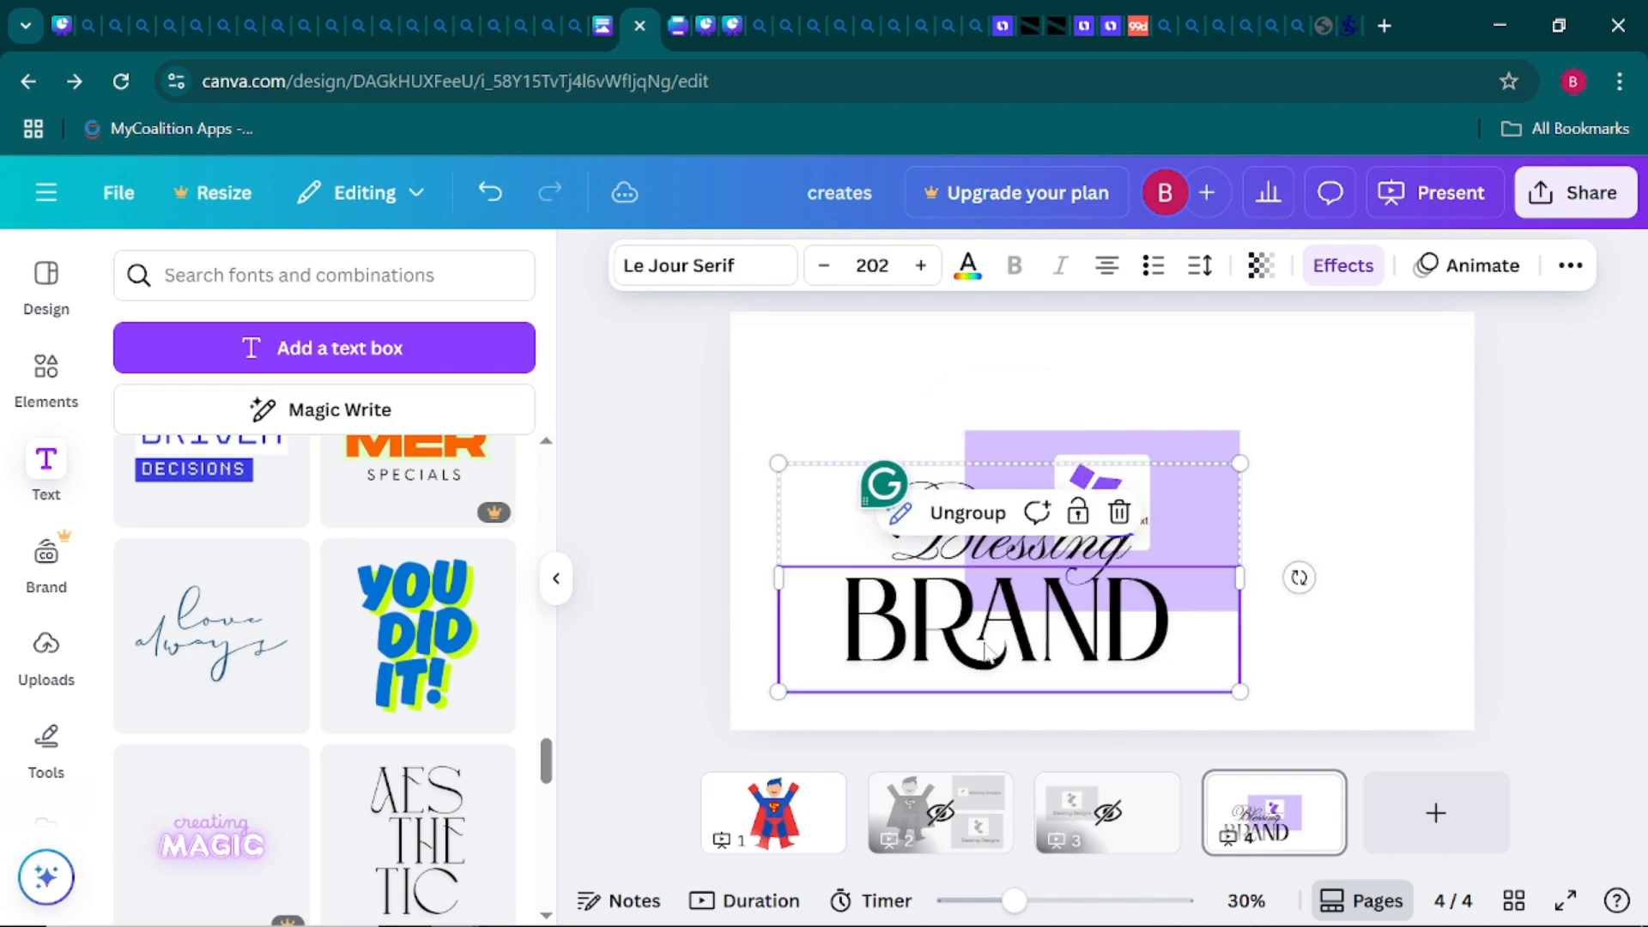
click(992, 652)
drag(1172, 622, 845, 623)
text(DESI)
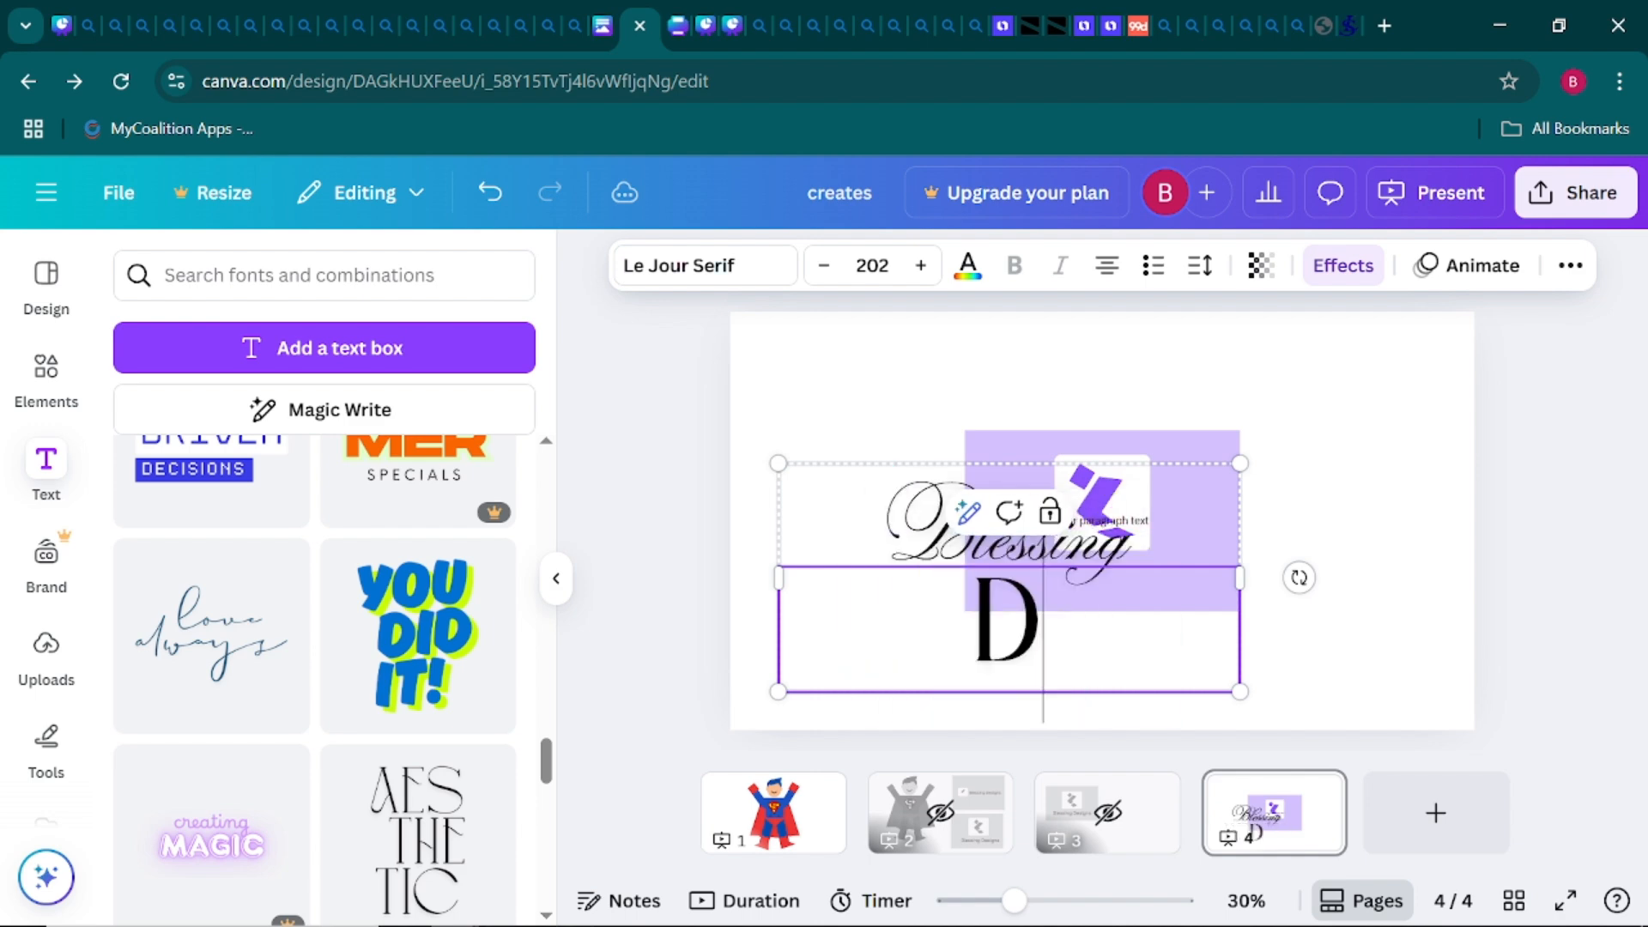
text(GN)
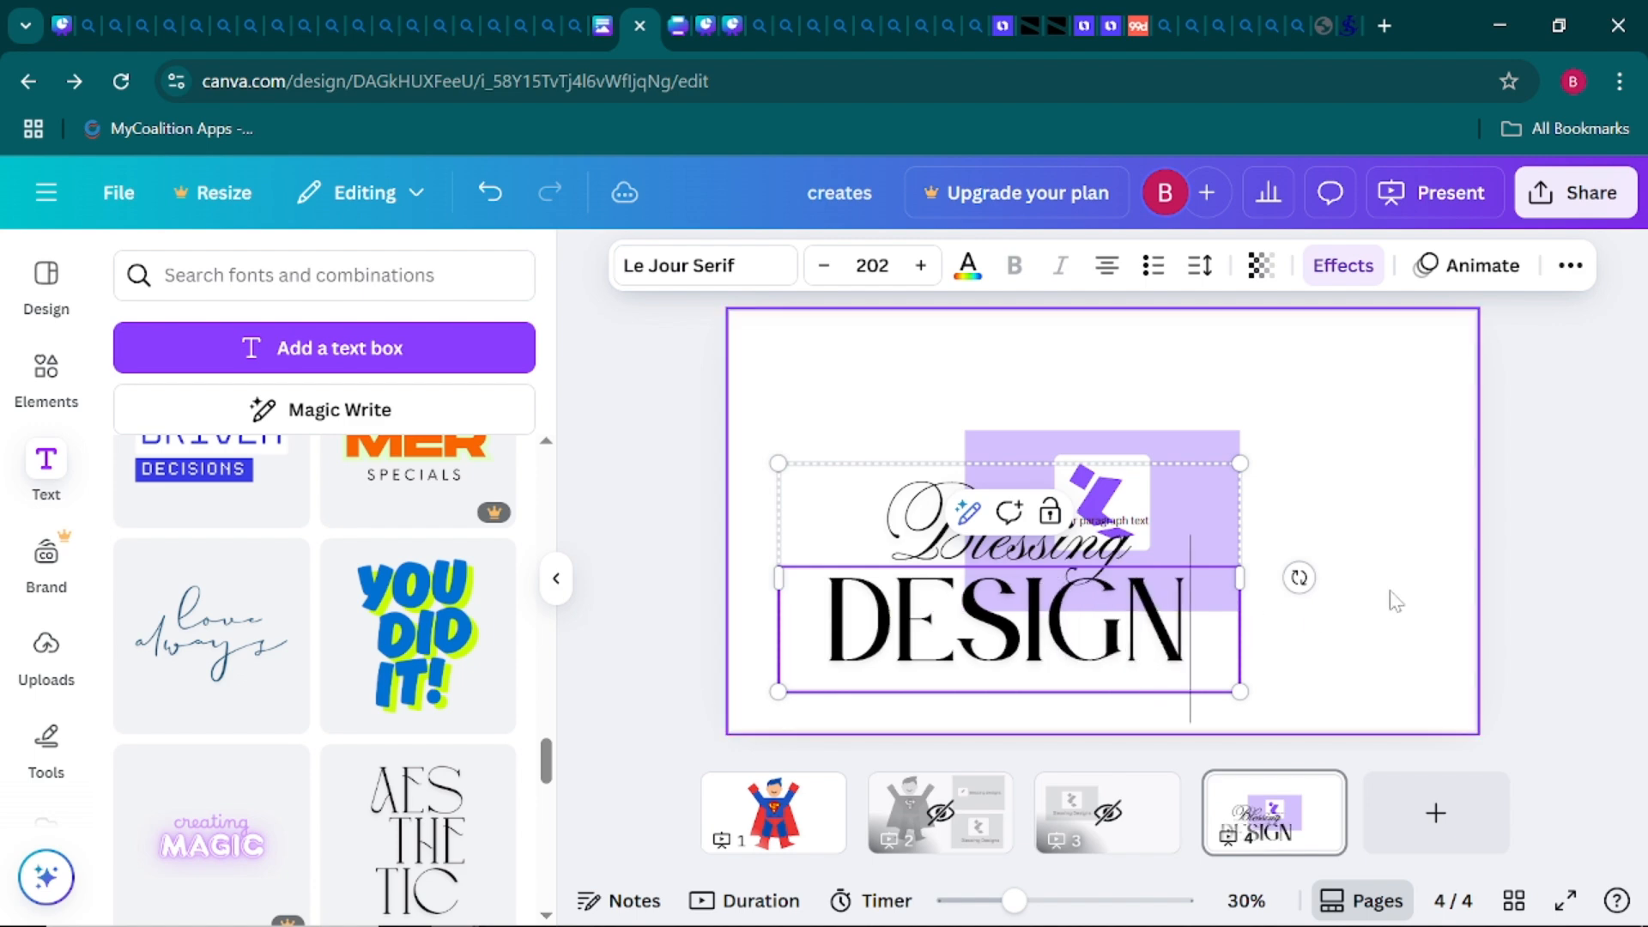
click(1228, 636)
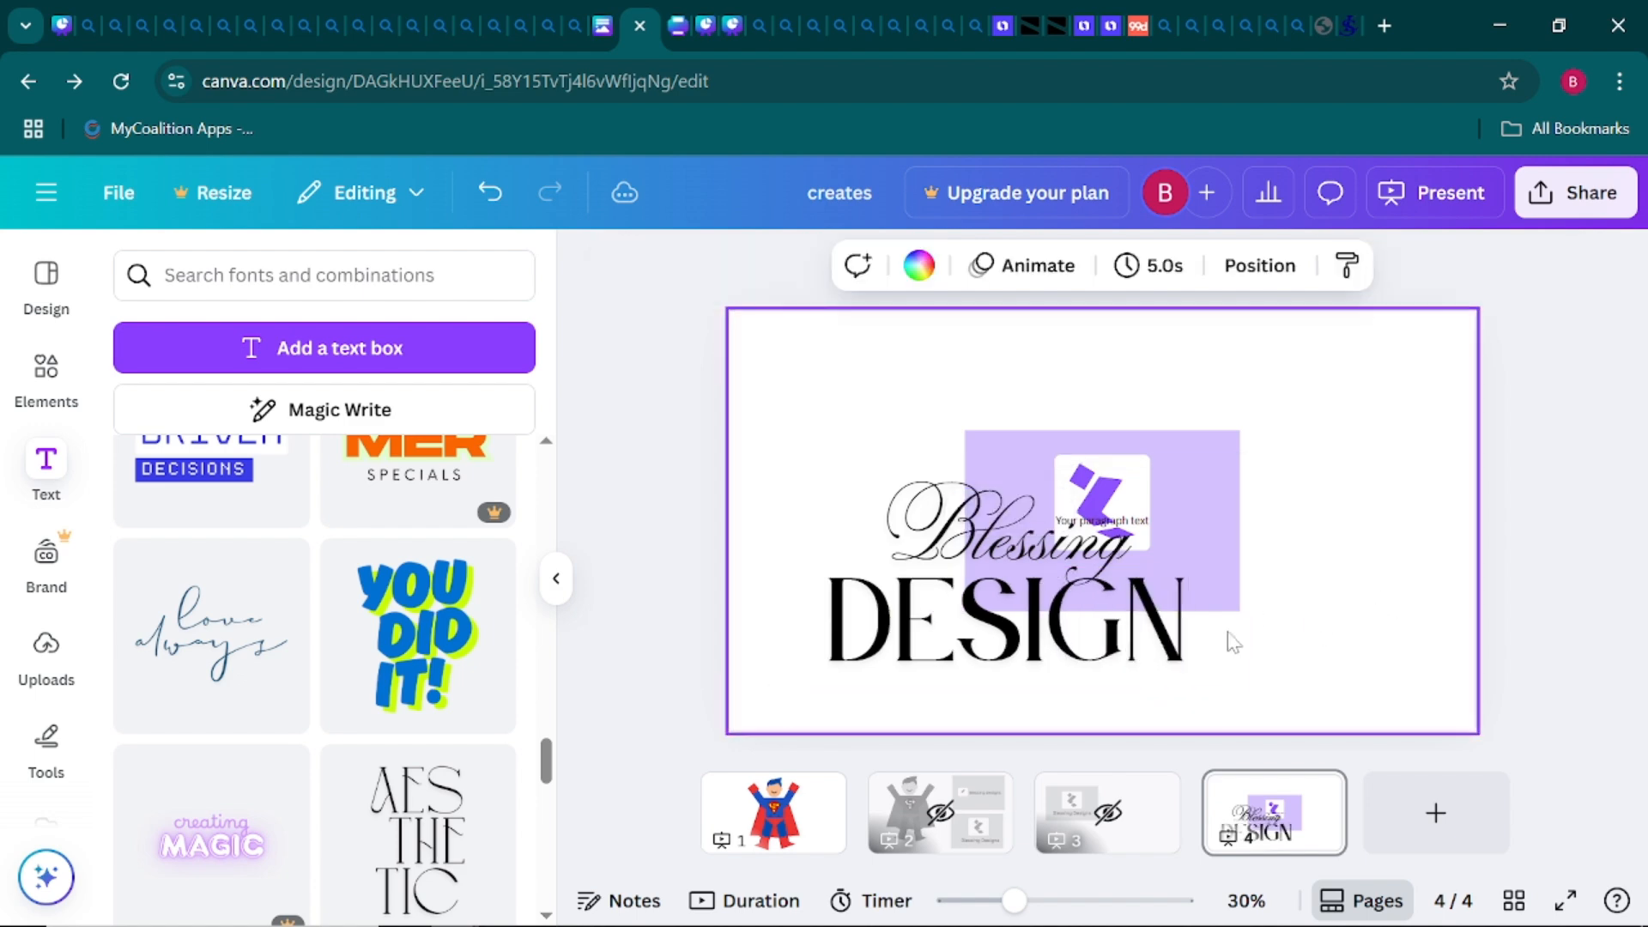
Try the "Blessing DESIGN" lettering scaled down over the lower part of the logo background, and delete it from the page
click(1227, 520)
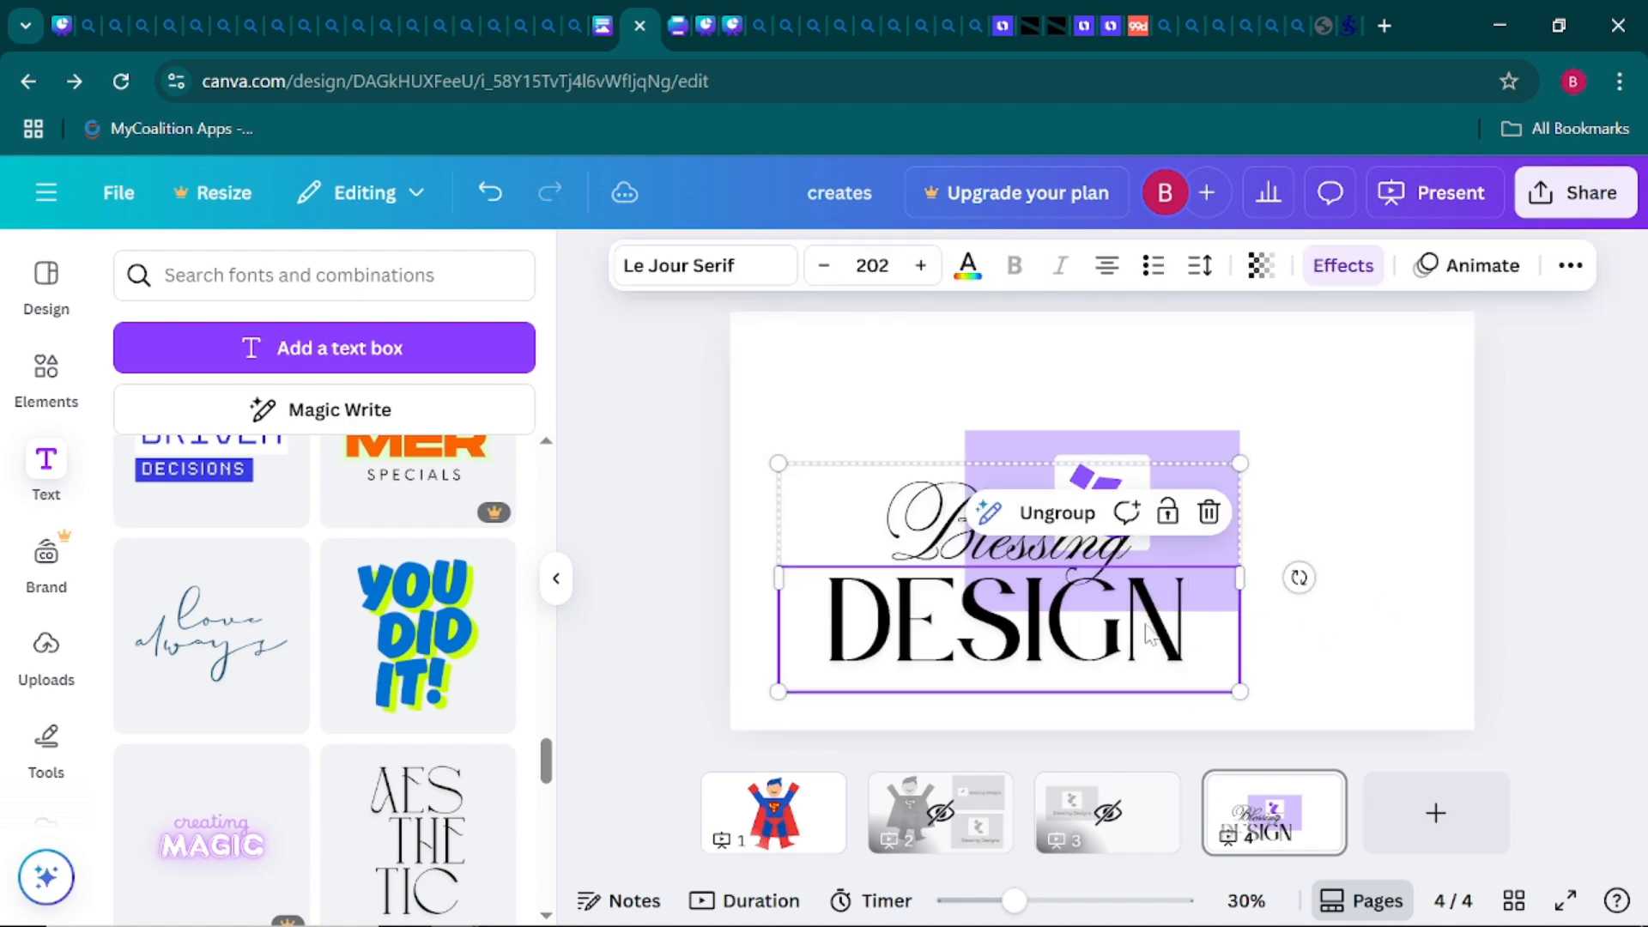
click(1383, 563)
click(1070, 616)
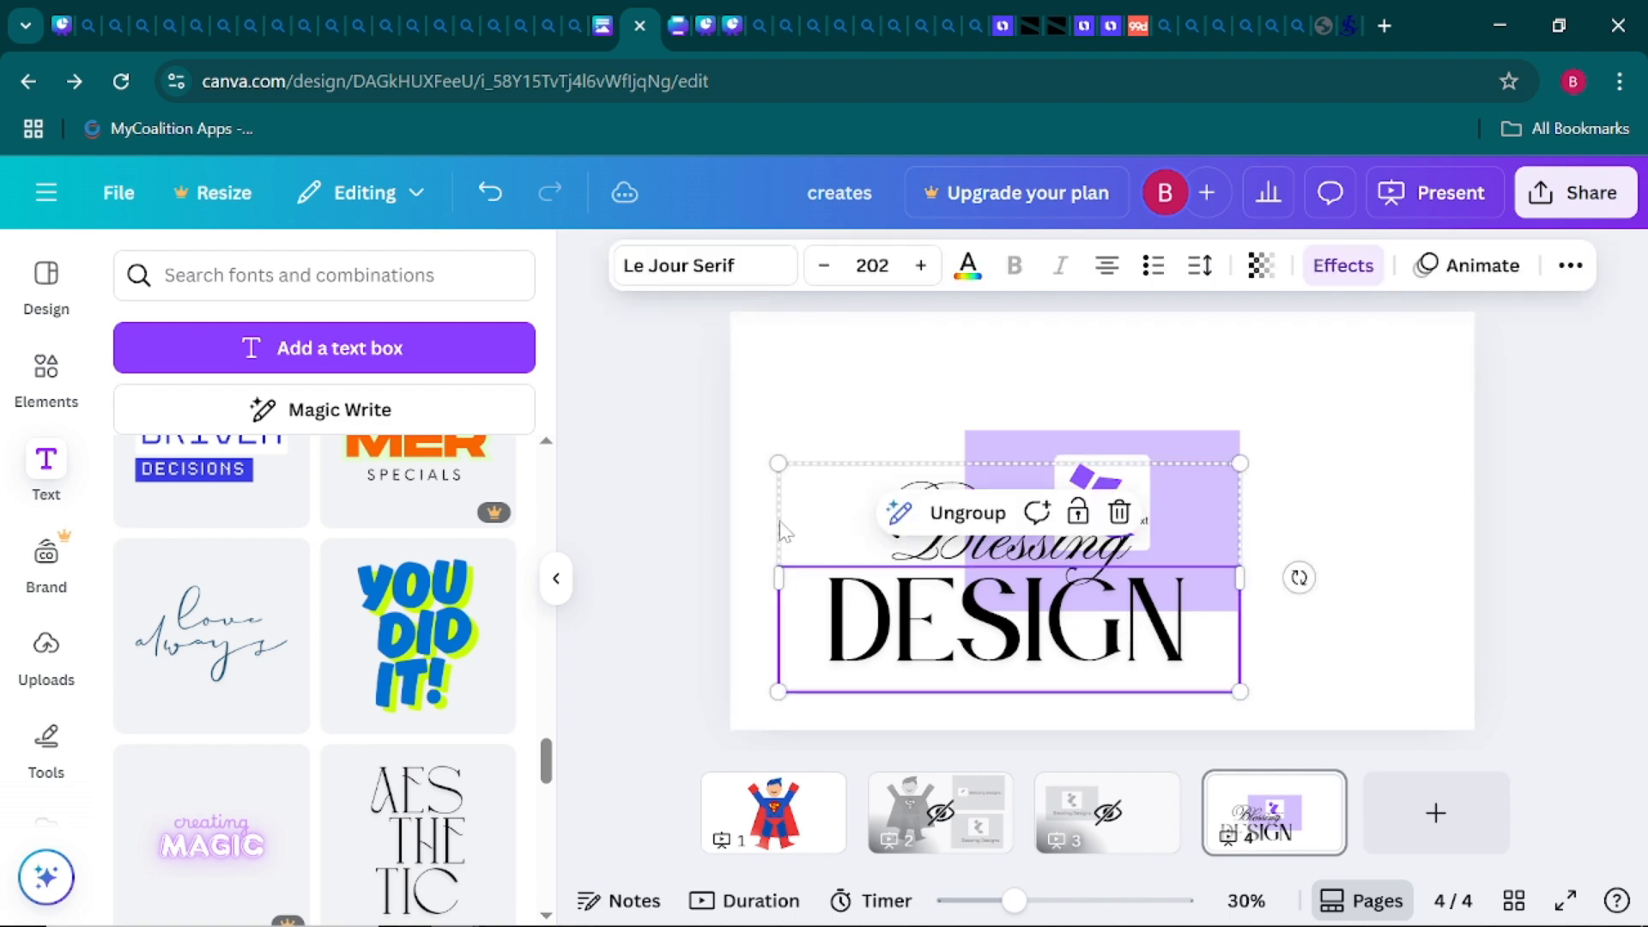
drag(777, 469, 1055, 648)
drag(1191, 683, 1131, 601)
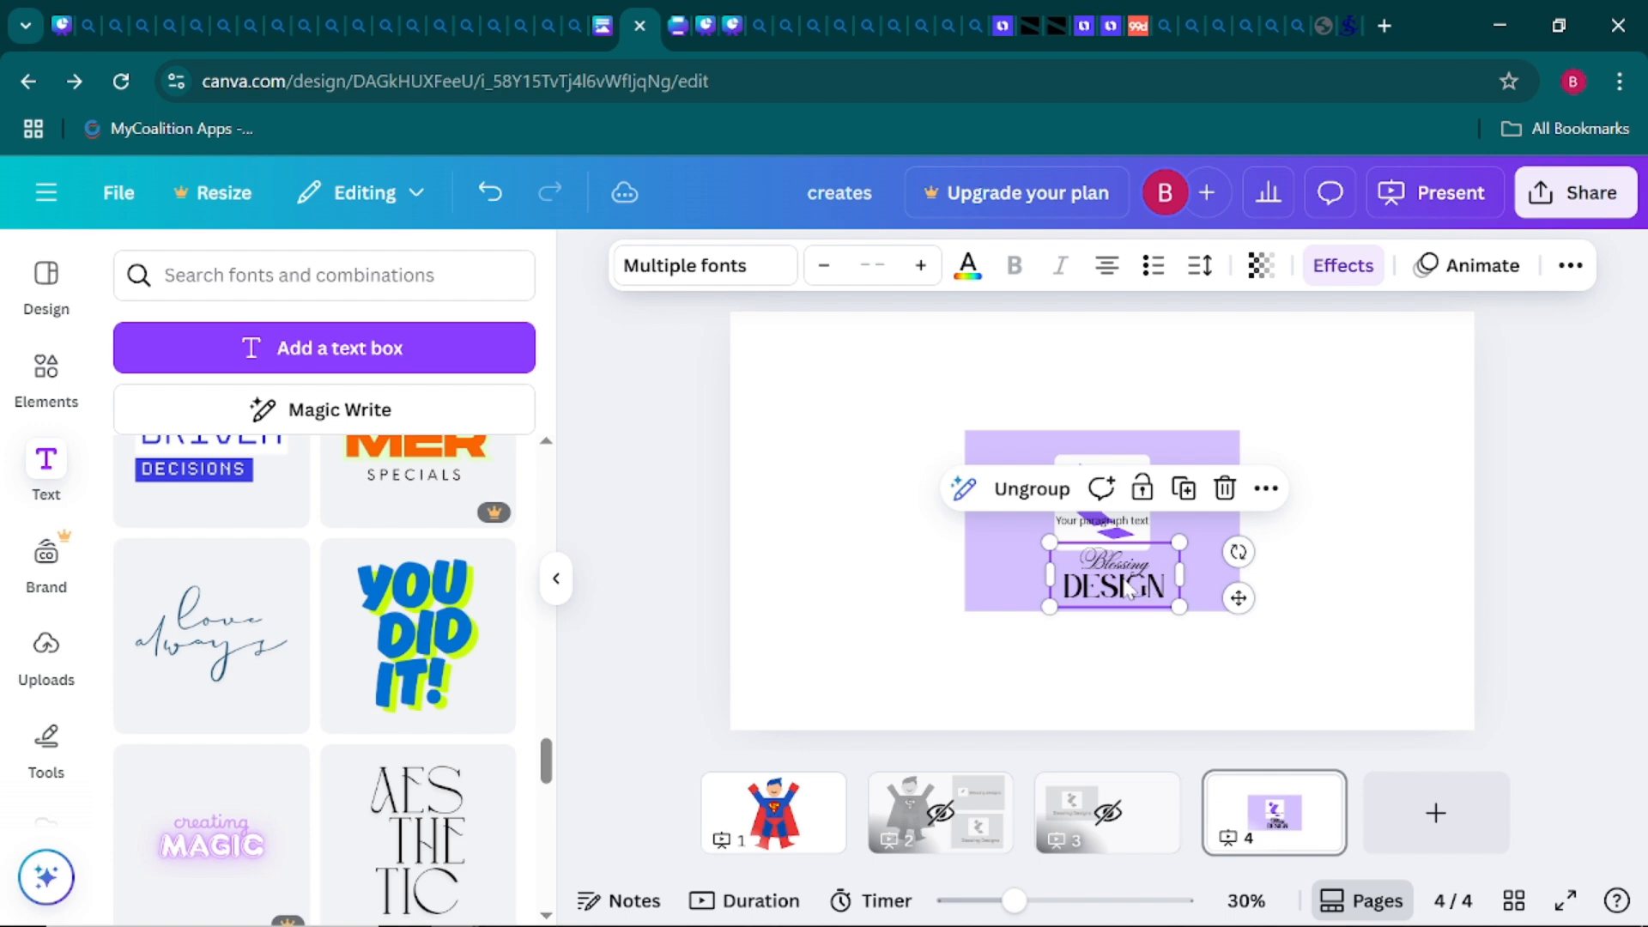
key(Delete)
Place the paragraph text box below the white tile, centred on the light purple background, and enlarge its text to about size 33.3
click(1086, 522)
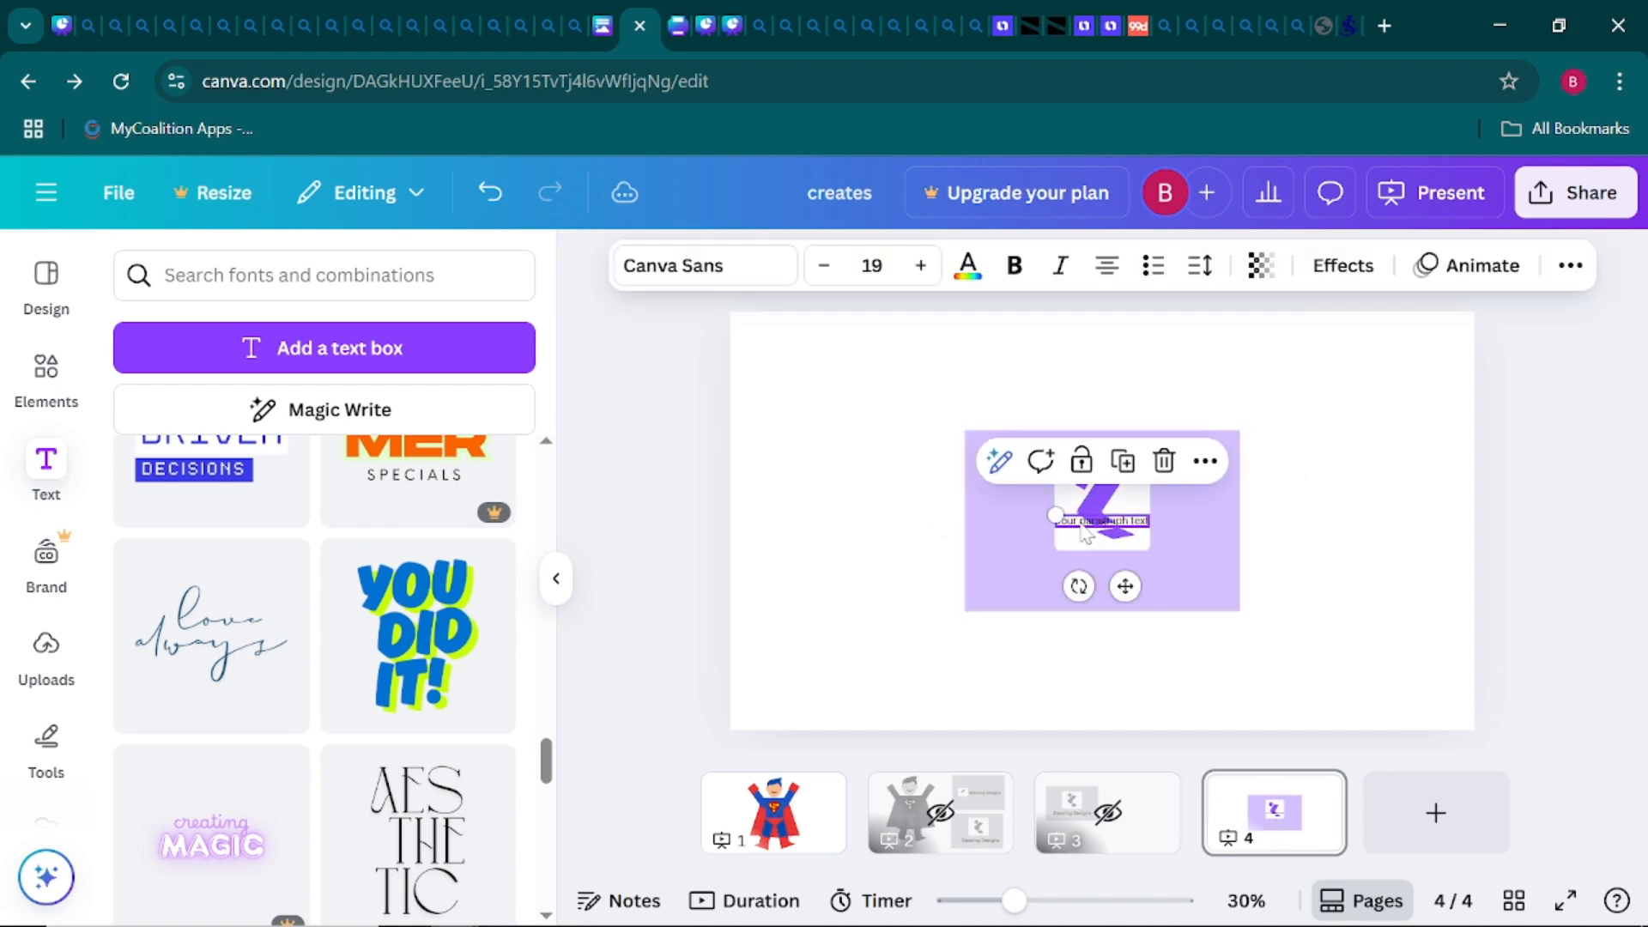
drag(1123, 588, 1121, 663)
drag(1052, 575, 987, 575)
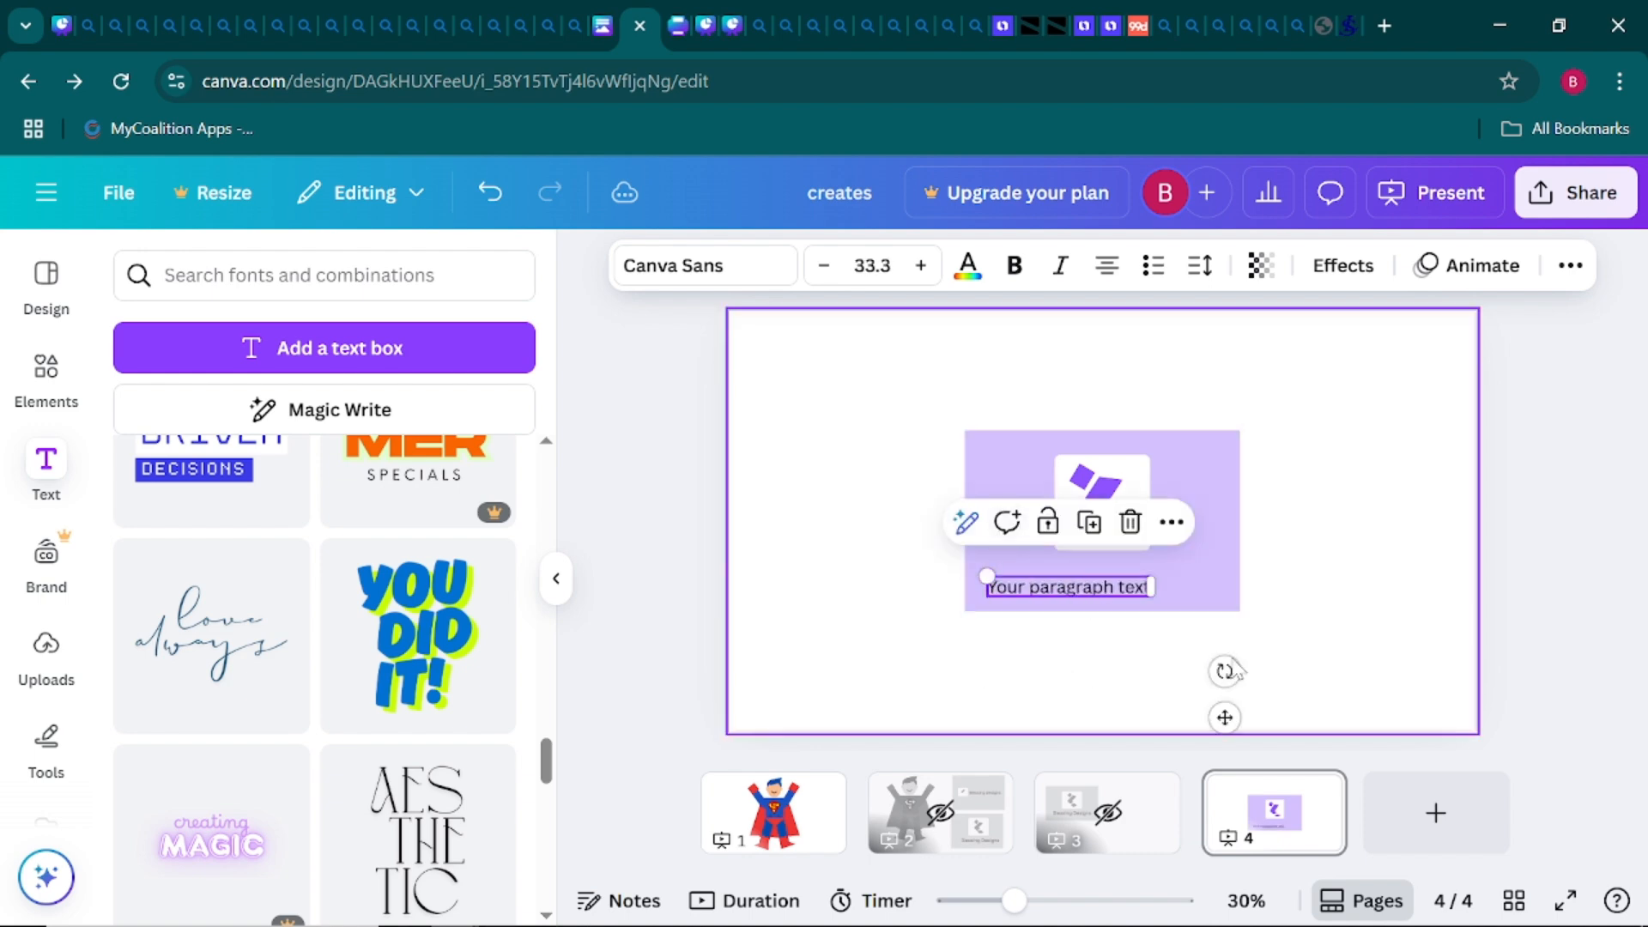
drag(1224, 714, 1250, 707)
Replace the placeholder paragraph text below the tile with "Blessing Design"
double_click(1040, 584)
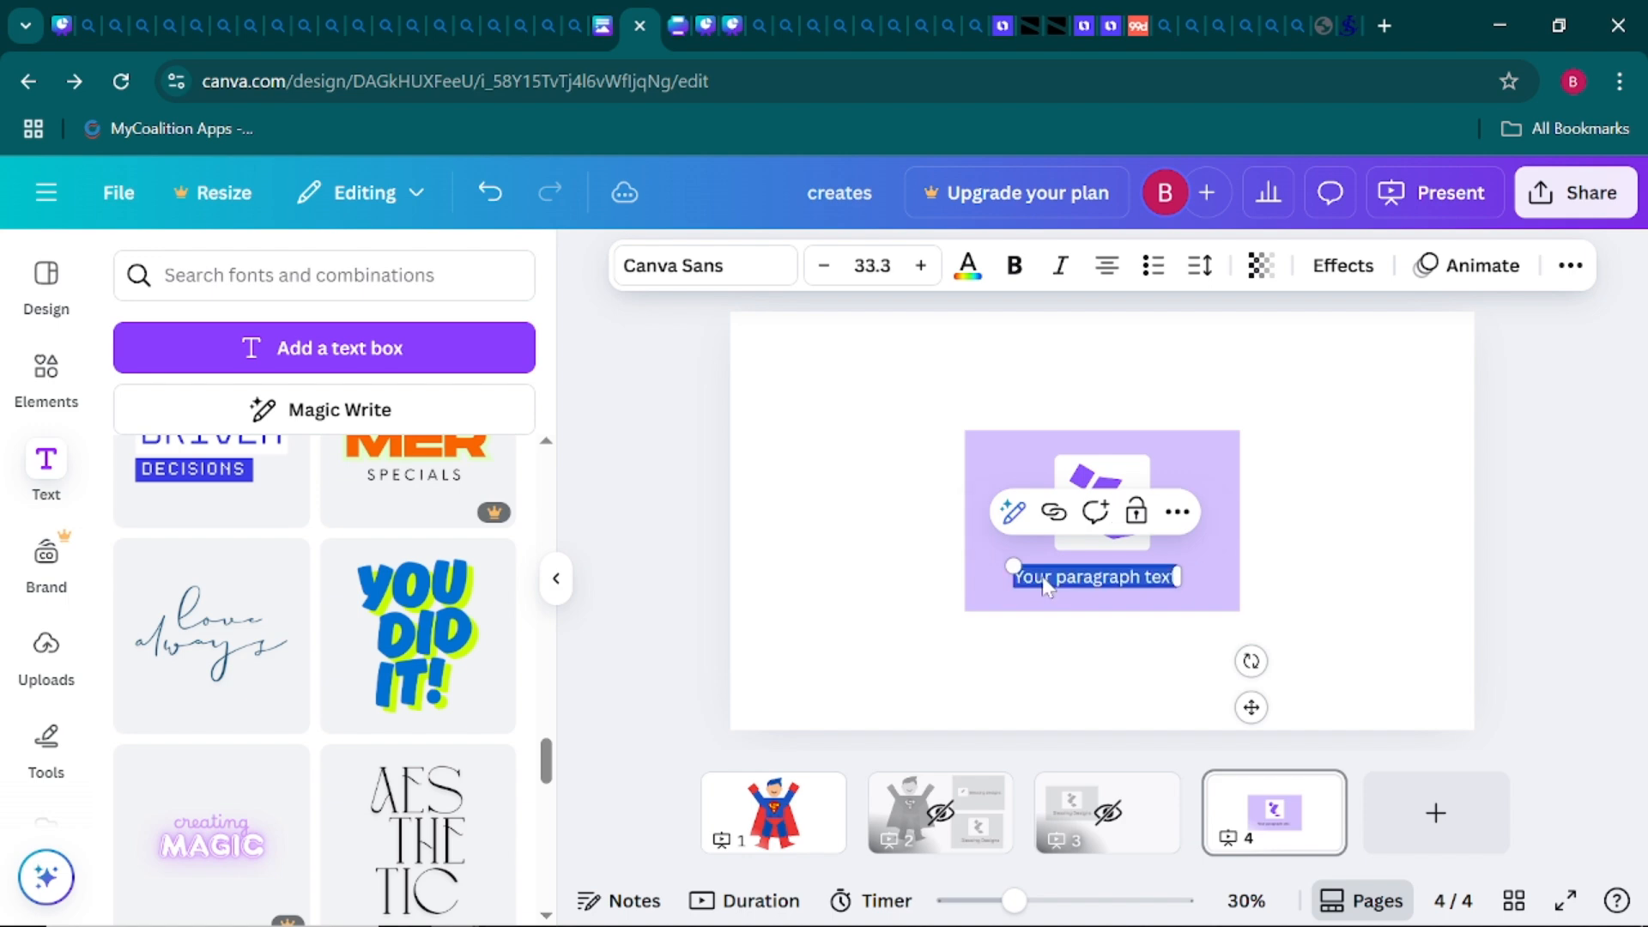
text(Bless)
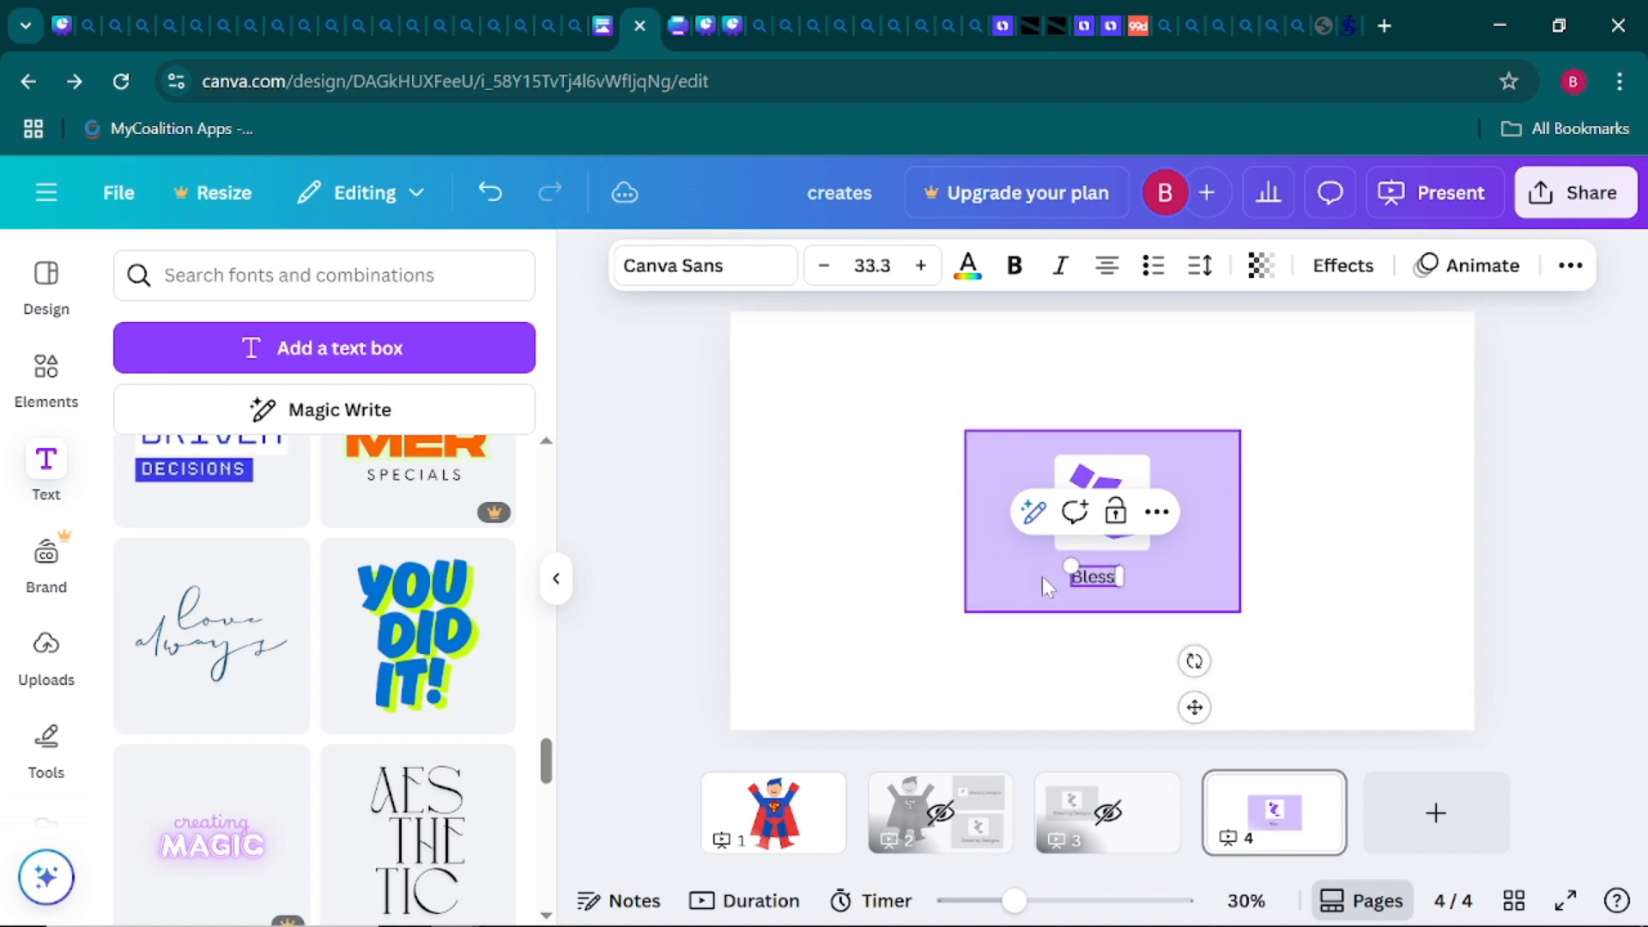
text(ing)
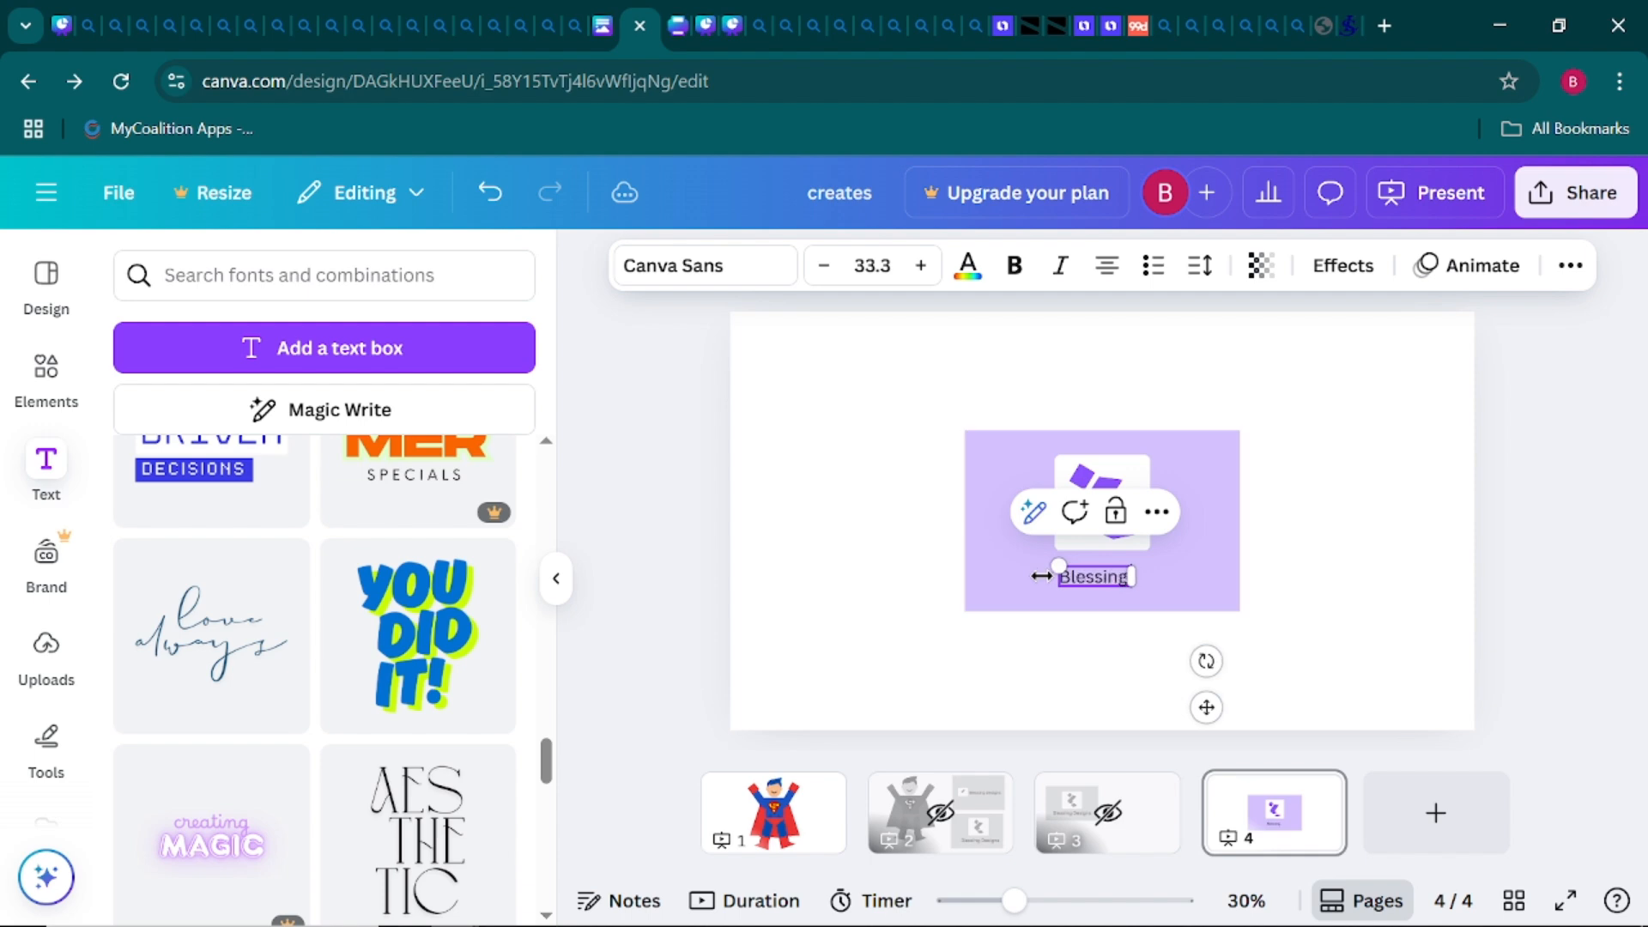
text( Design)
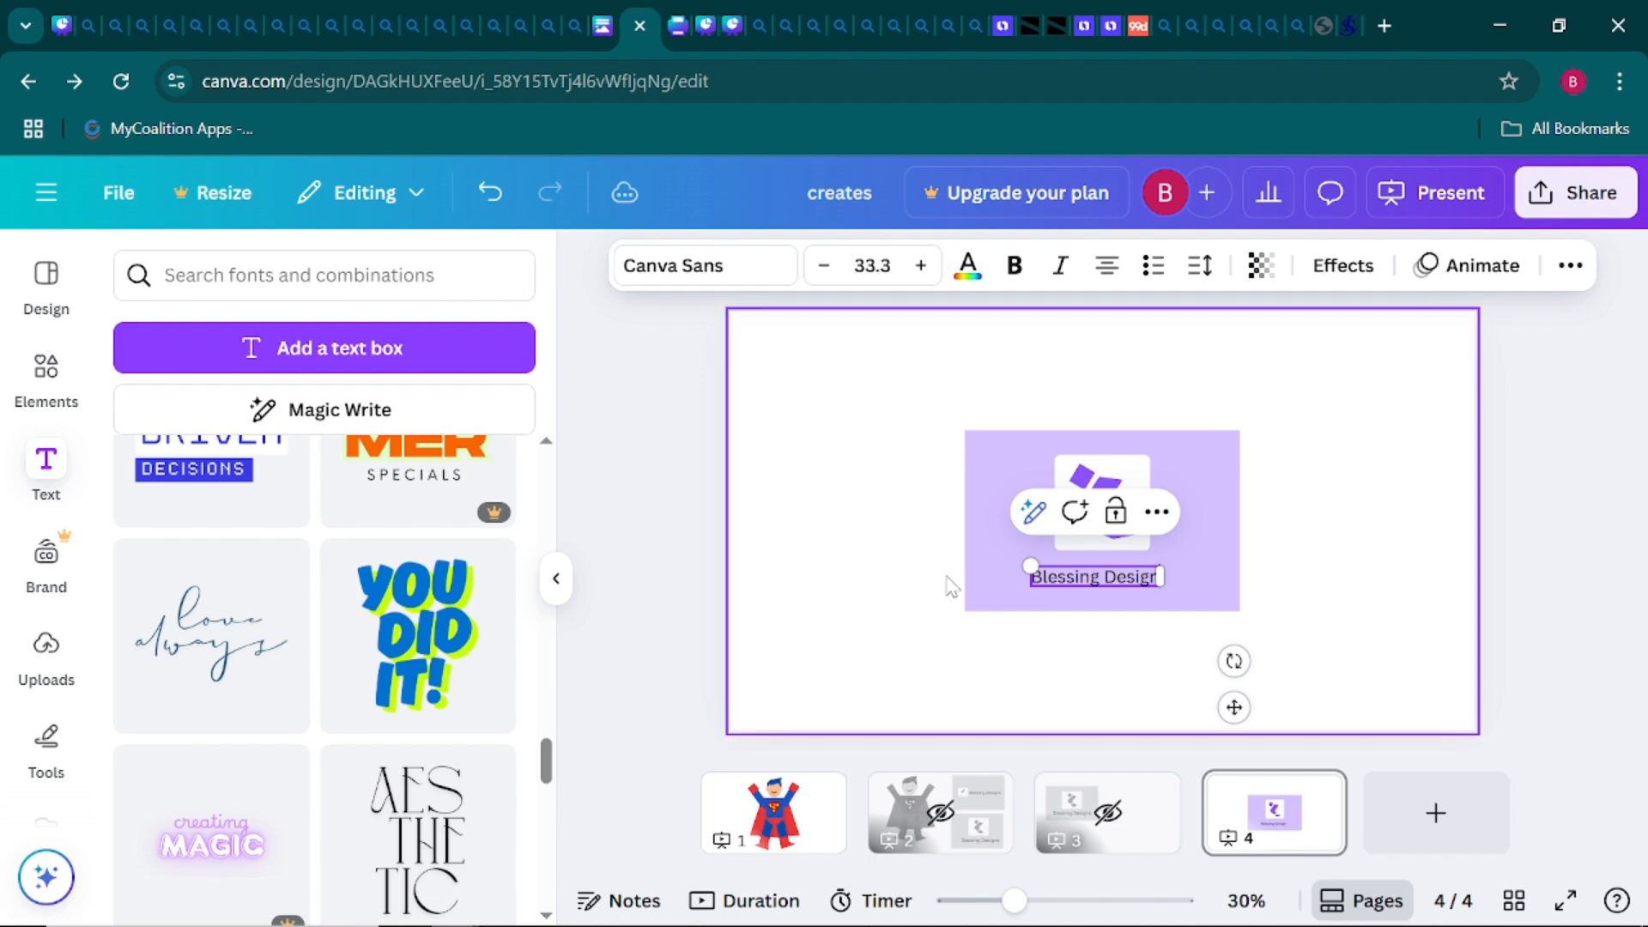
click(887, 589)
Enlarge the "Blessing Design" text to about size 43.6 and centre it just below the white tile
double_click(1045, 582)
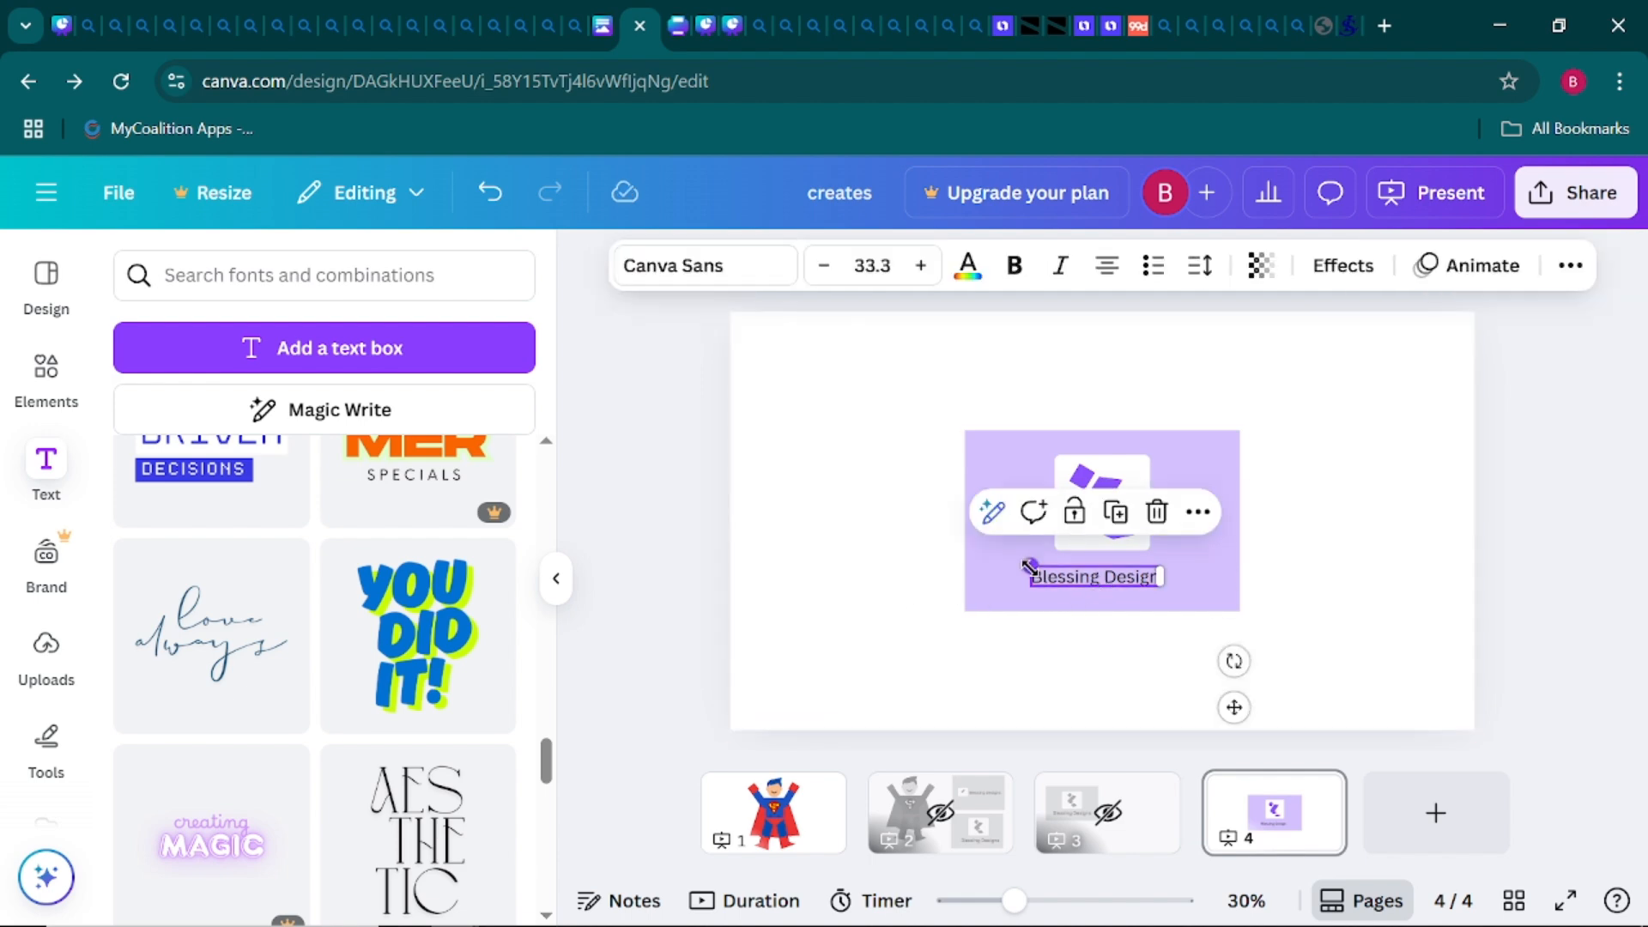
drag(1030, 565, 994, 556)
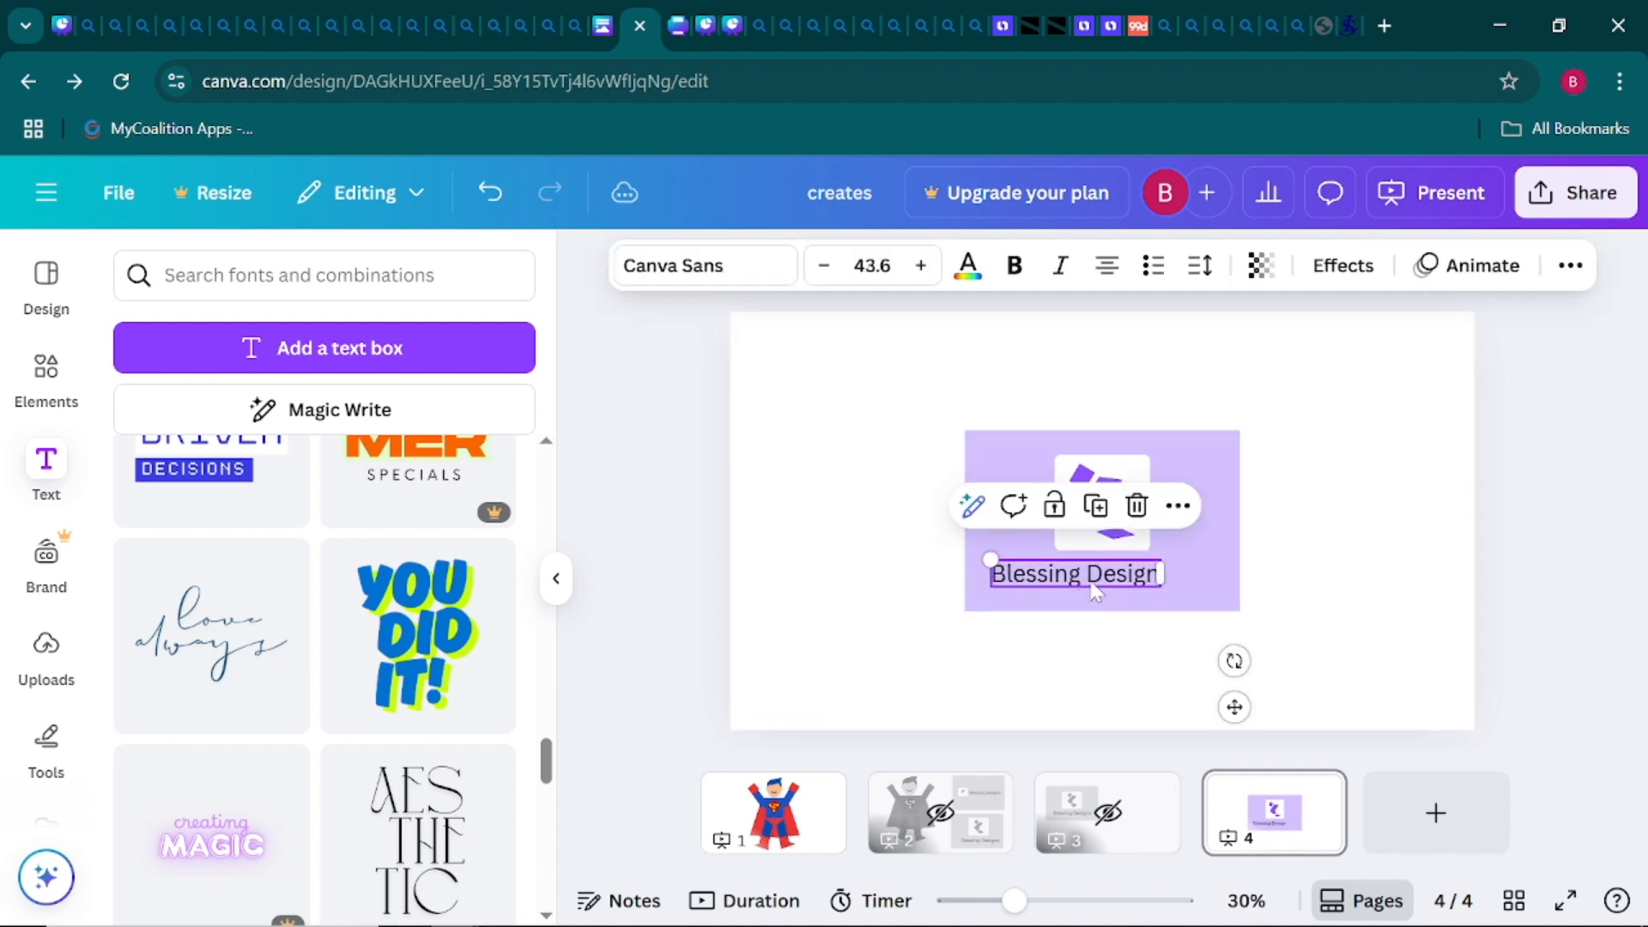
drag(1234, 707, 1257, 714)
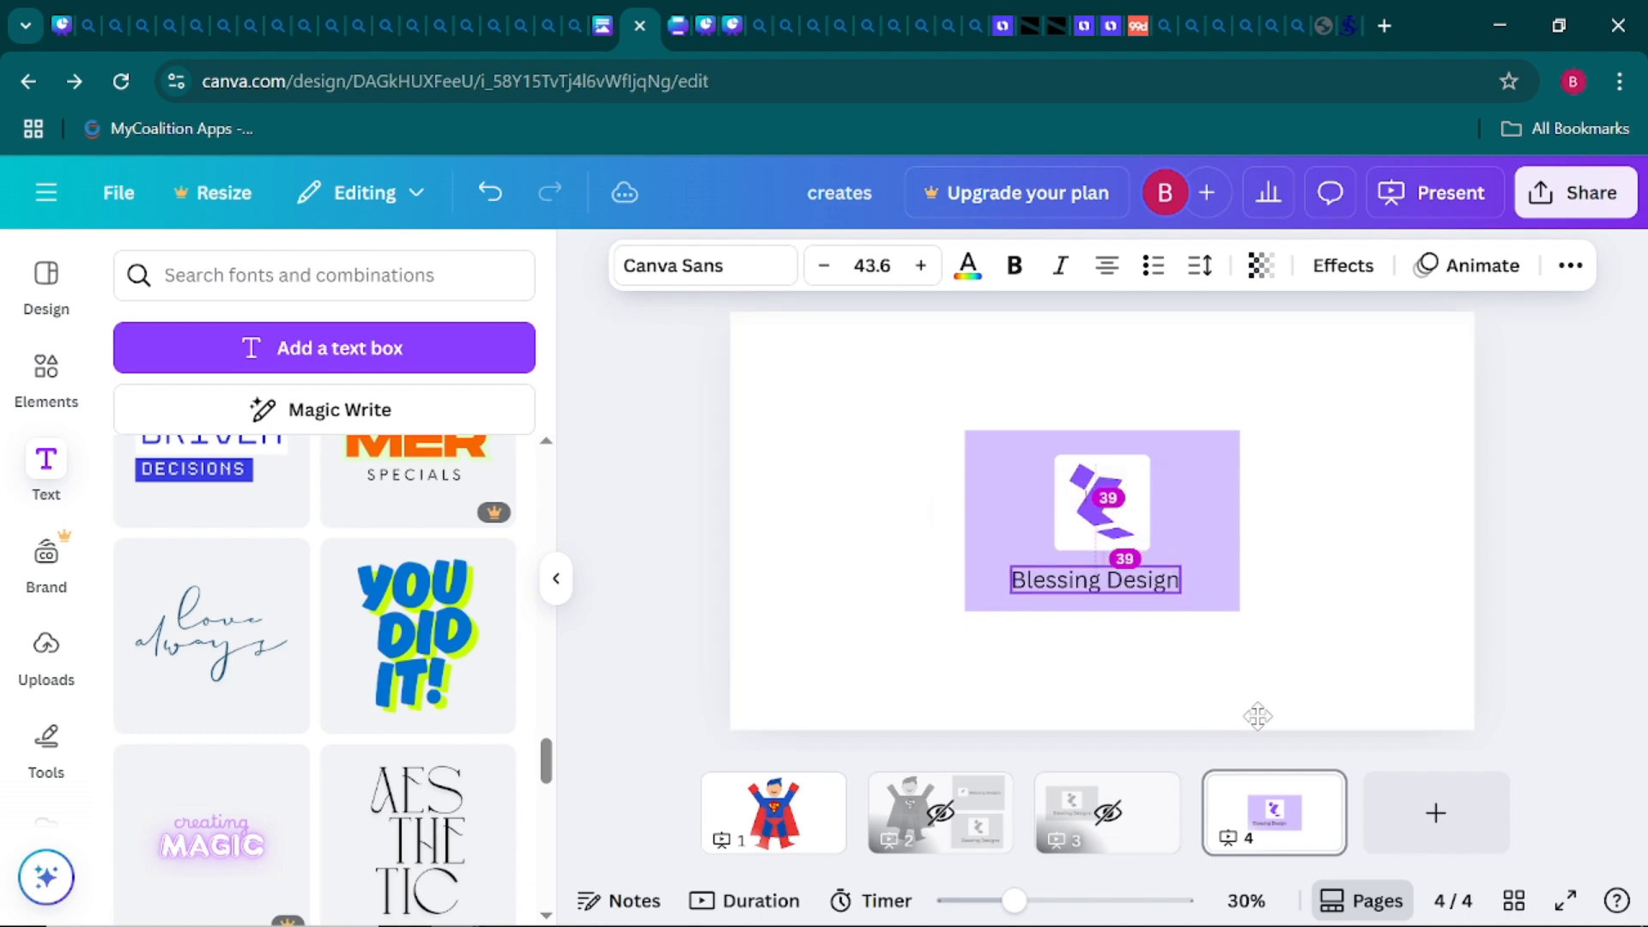
Centre the "Blessing Design" text under the white tile, and enlarge the whole logo to about half the page width, centred on the page
drag(1257, 715, 1266, 720)
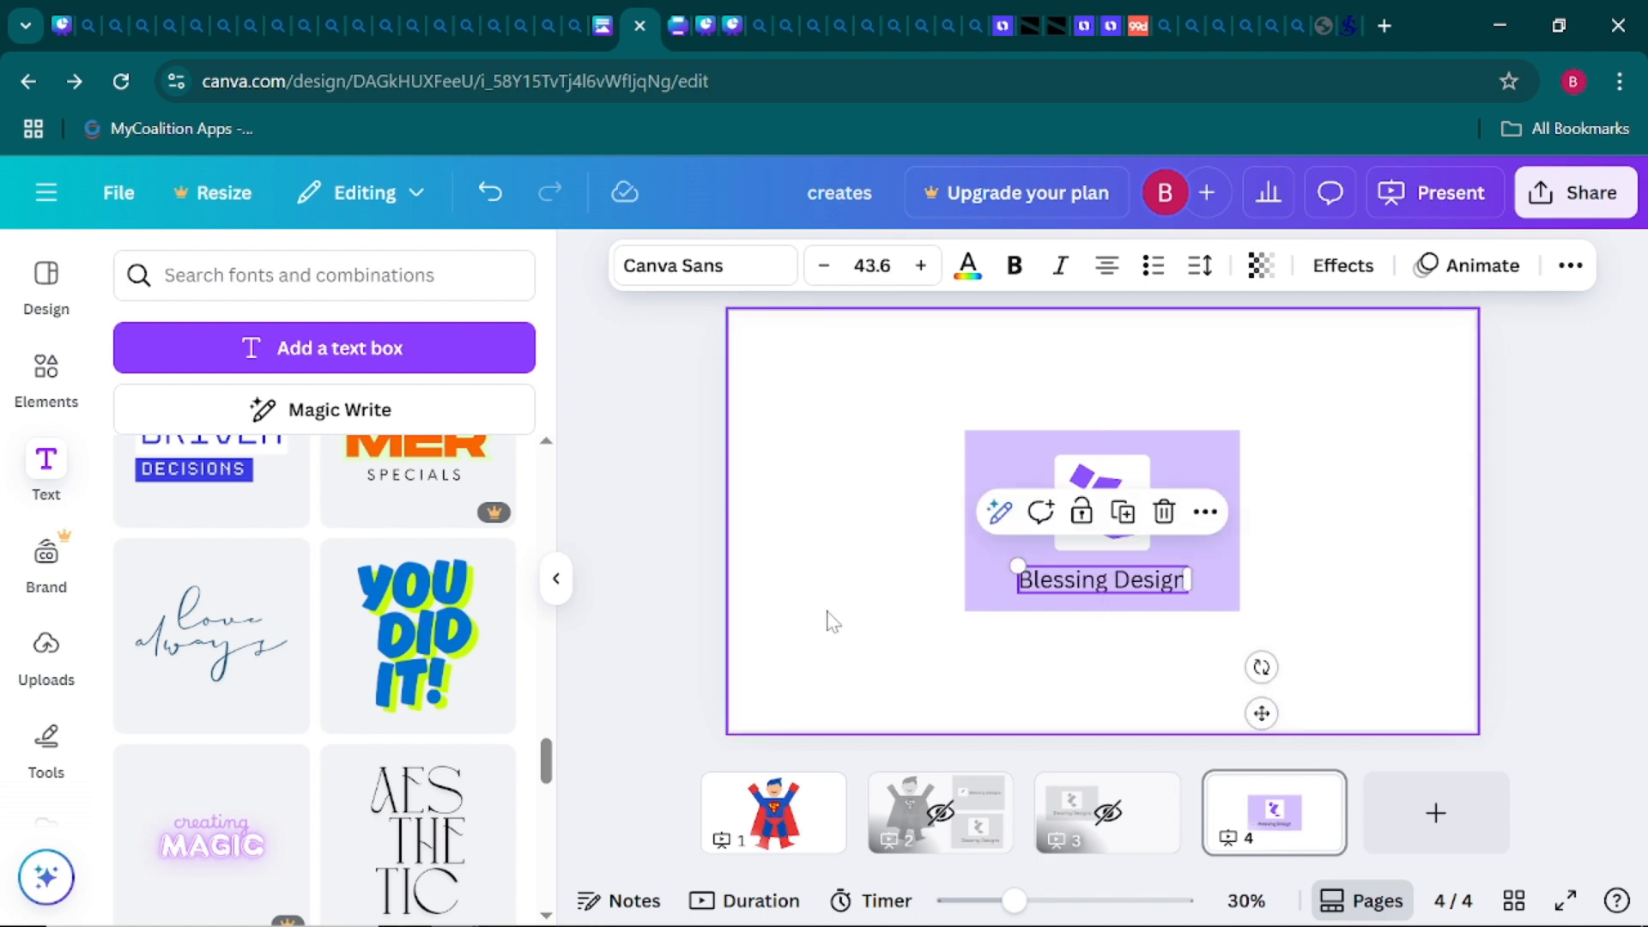
click(806, 612)
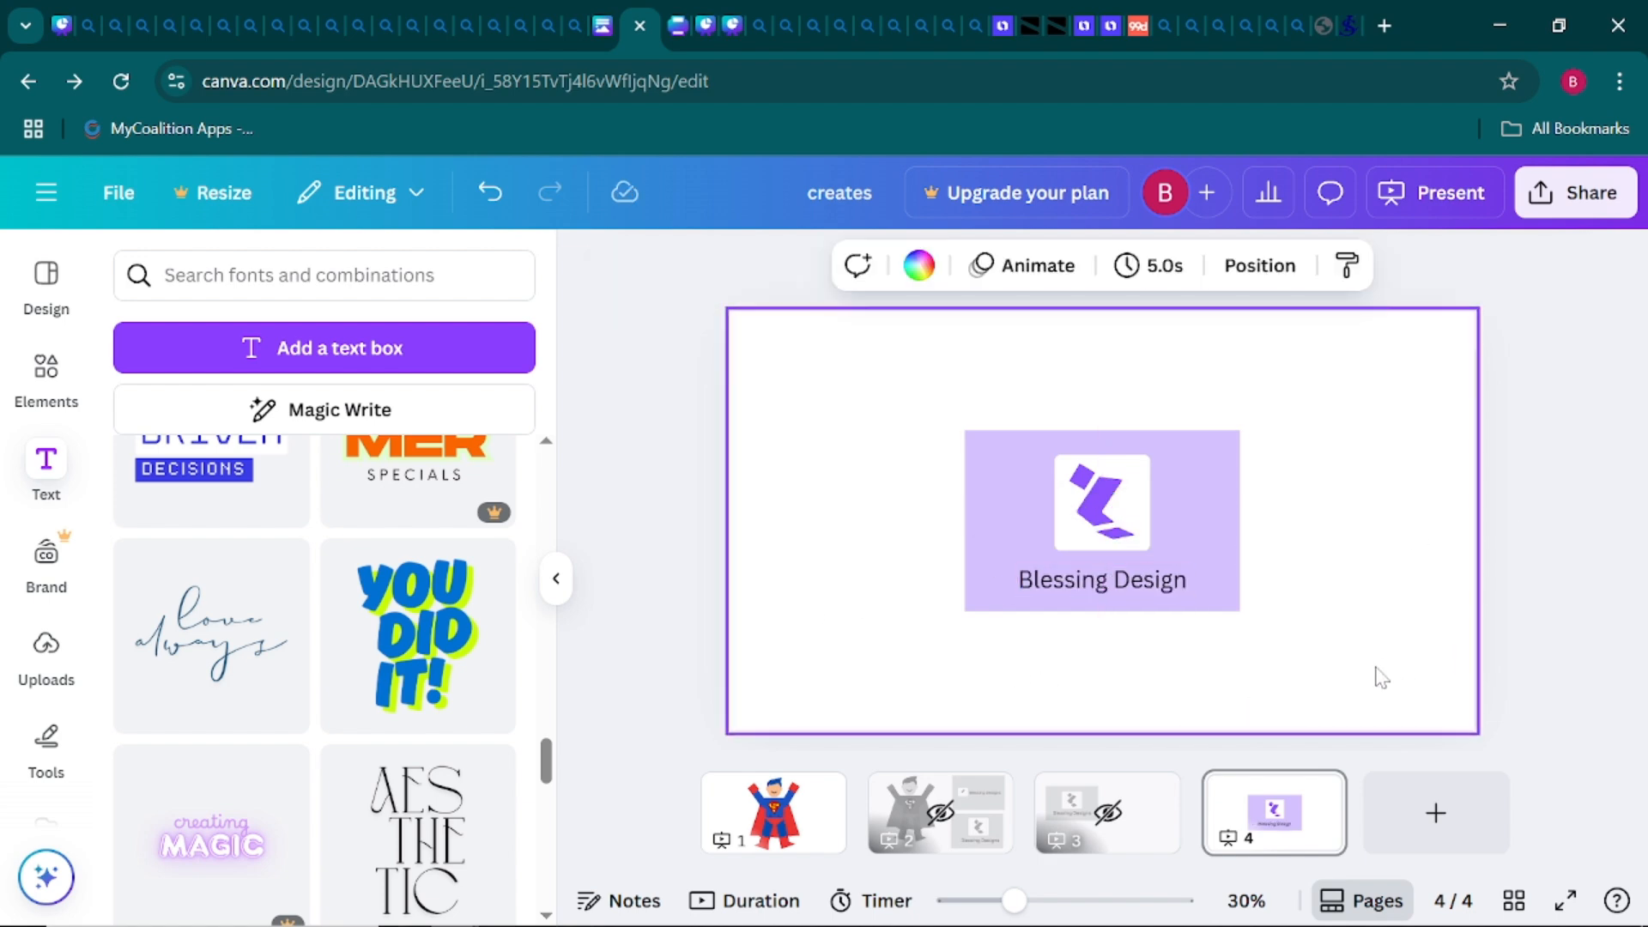
drag(1331, 670, 843, 400)
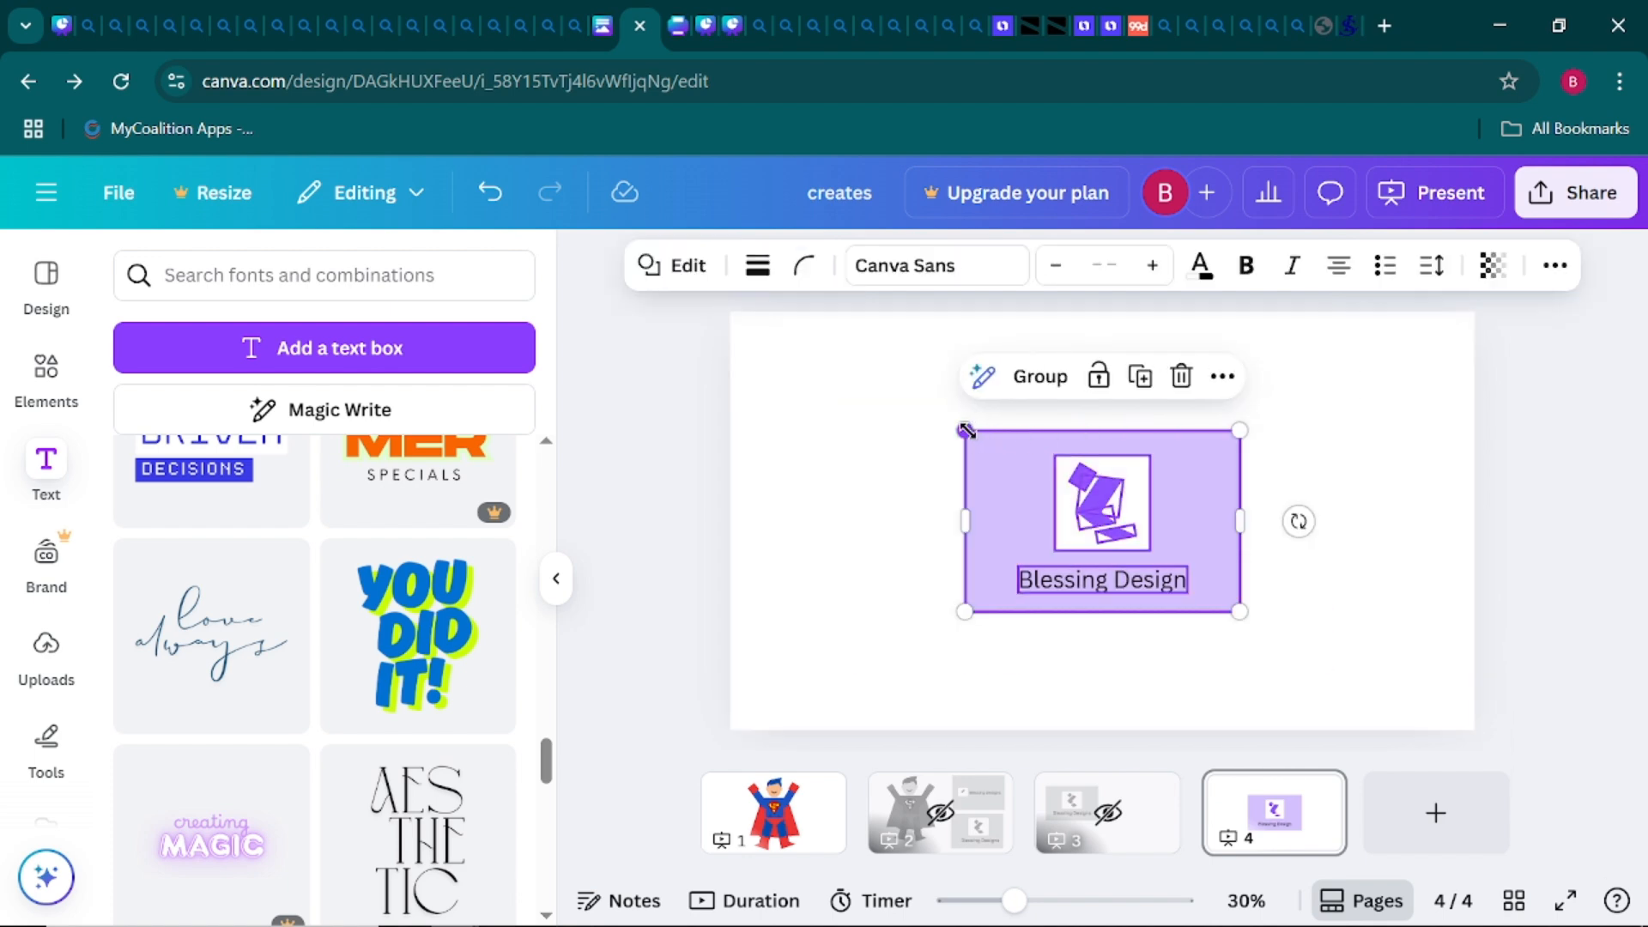
drag(967, 430, 840, 347)
drag(1147, 467, 1210, 508)
click(798, 581)
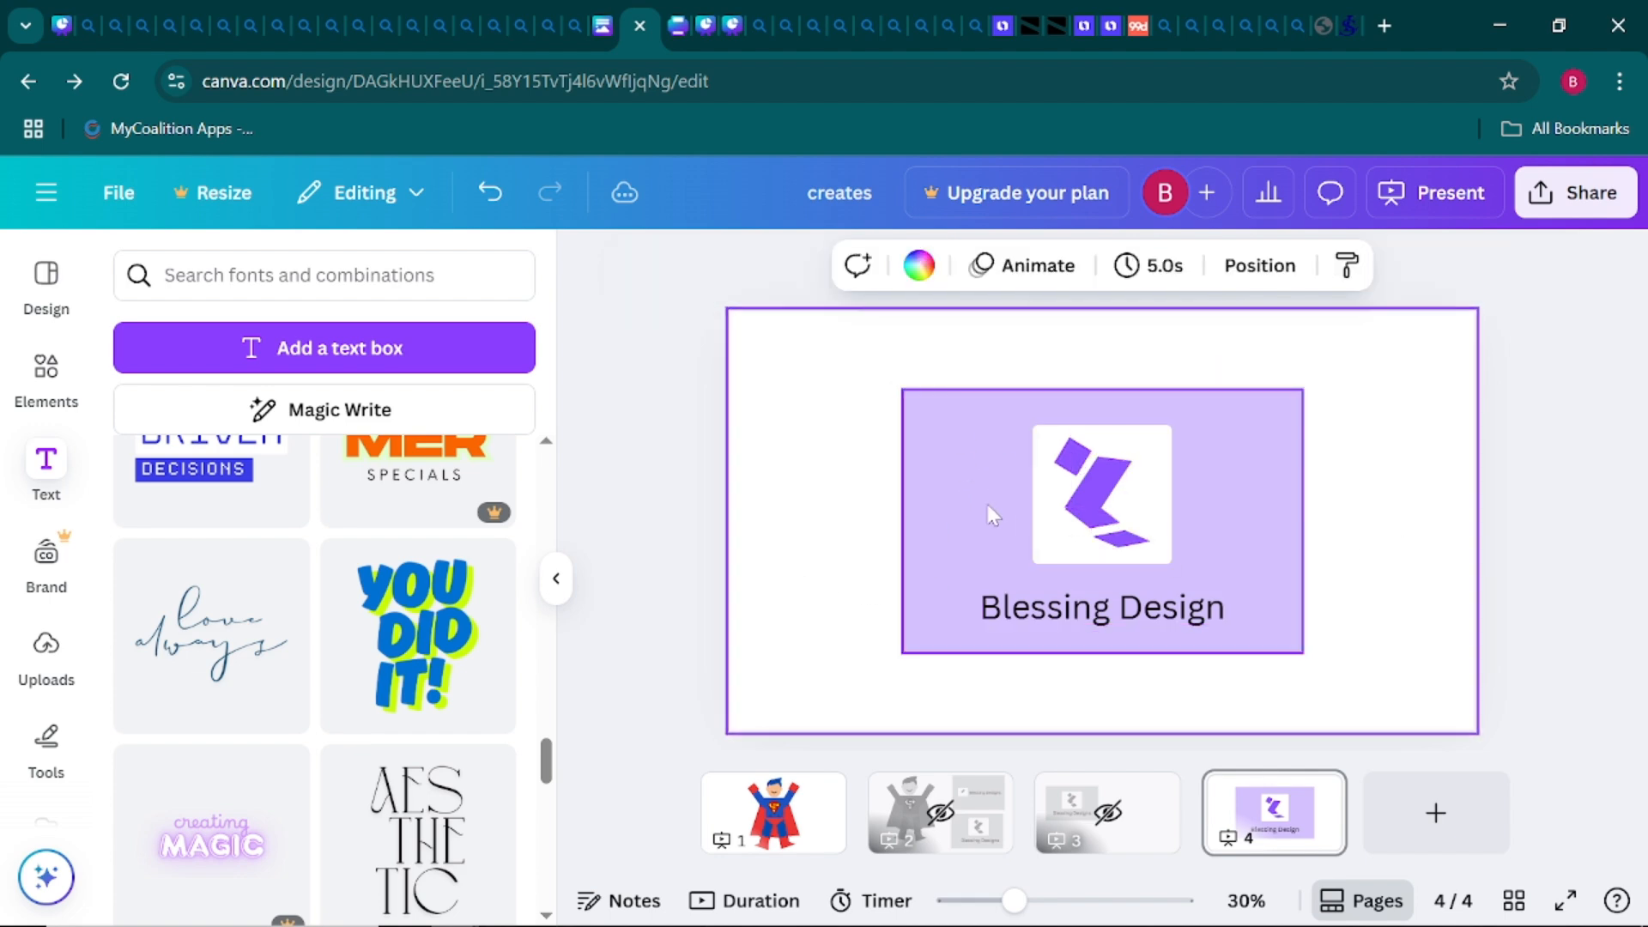
Switch to the "explanatory" presentation and show page 57, the mini project slide about designing a logo using shapes, in full screen
mouse_move(703, 925)
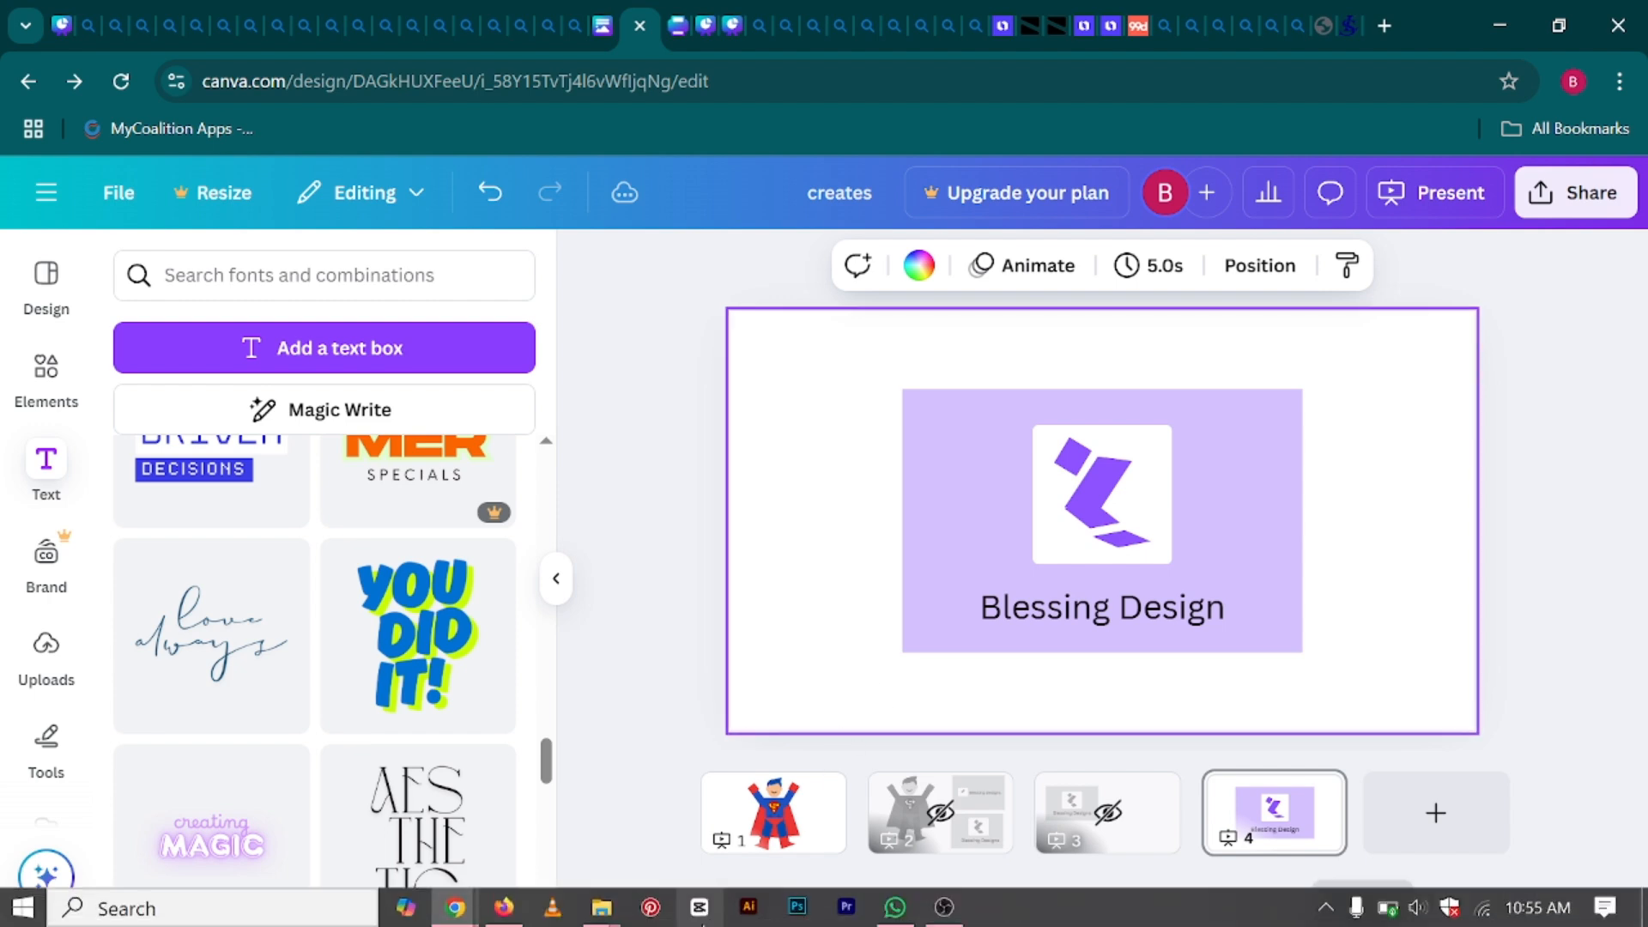
click(704, 25)
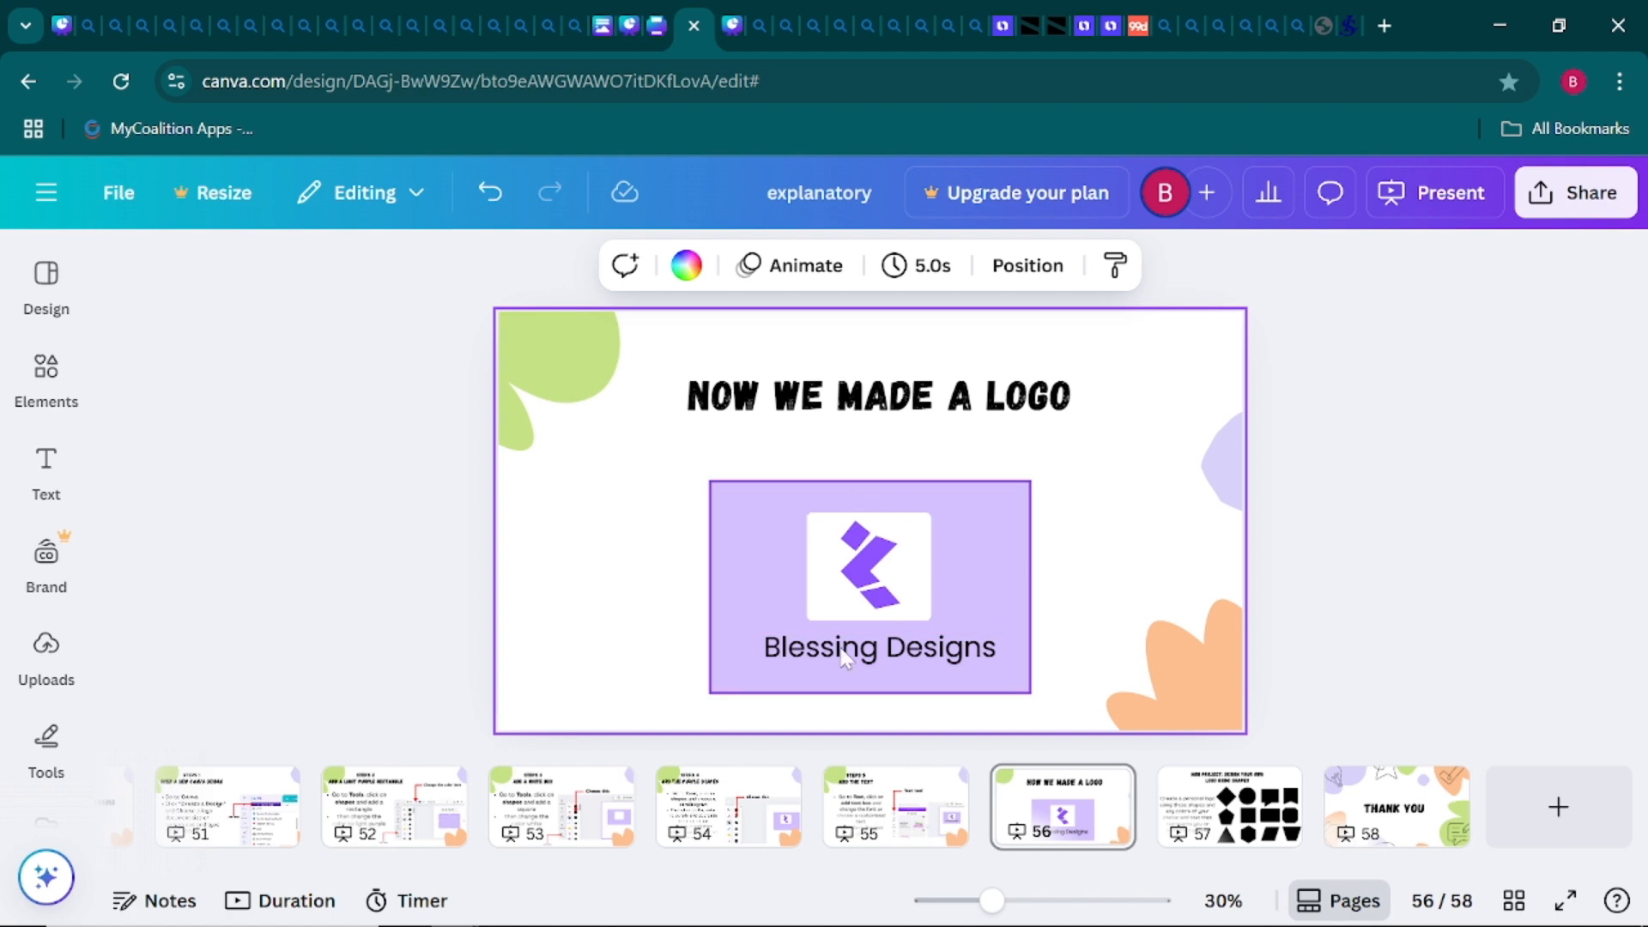
click(1285, 848)
click(1563, 901)
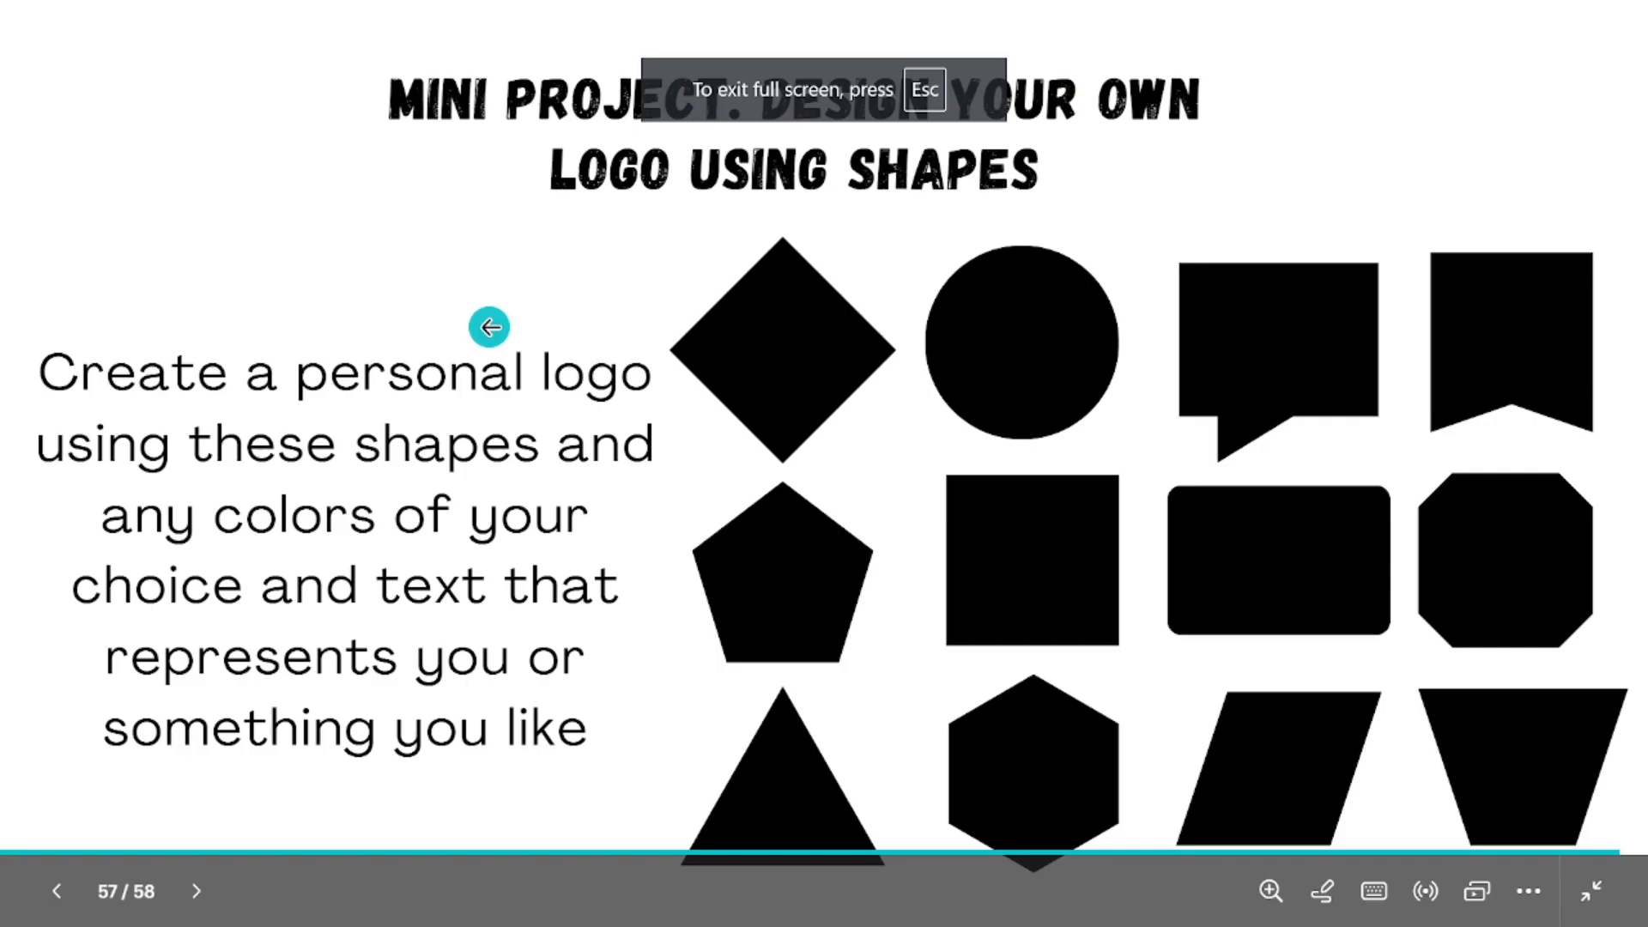